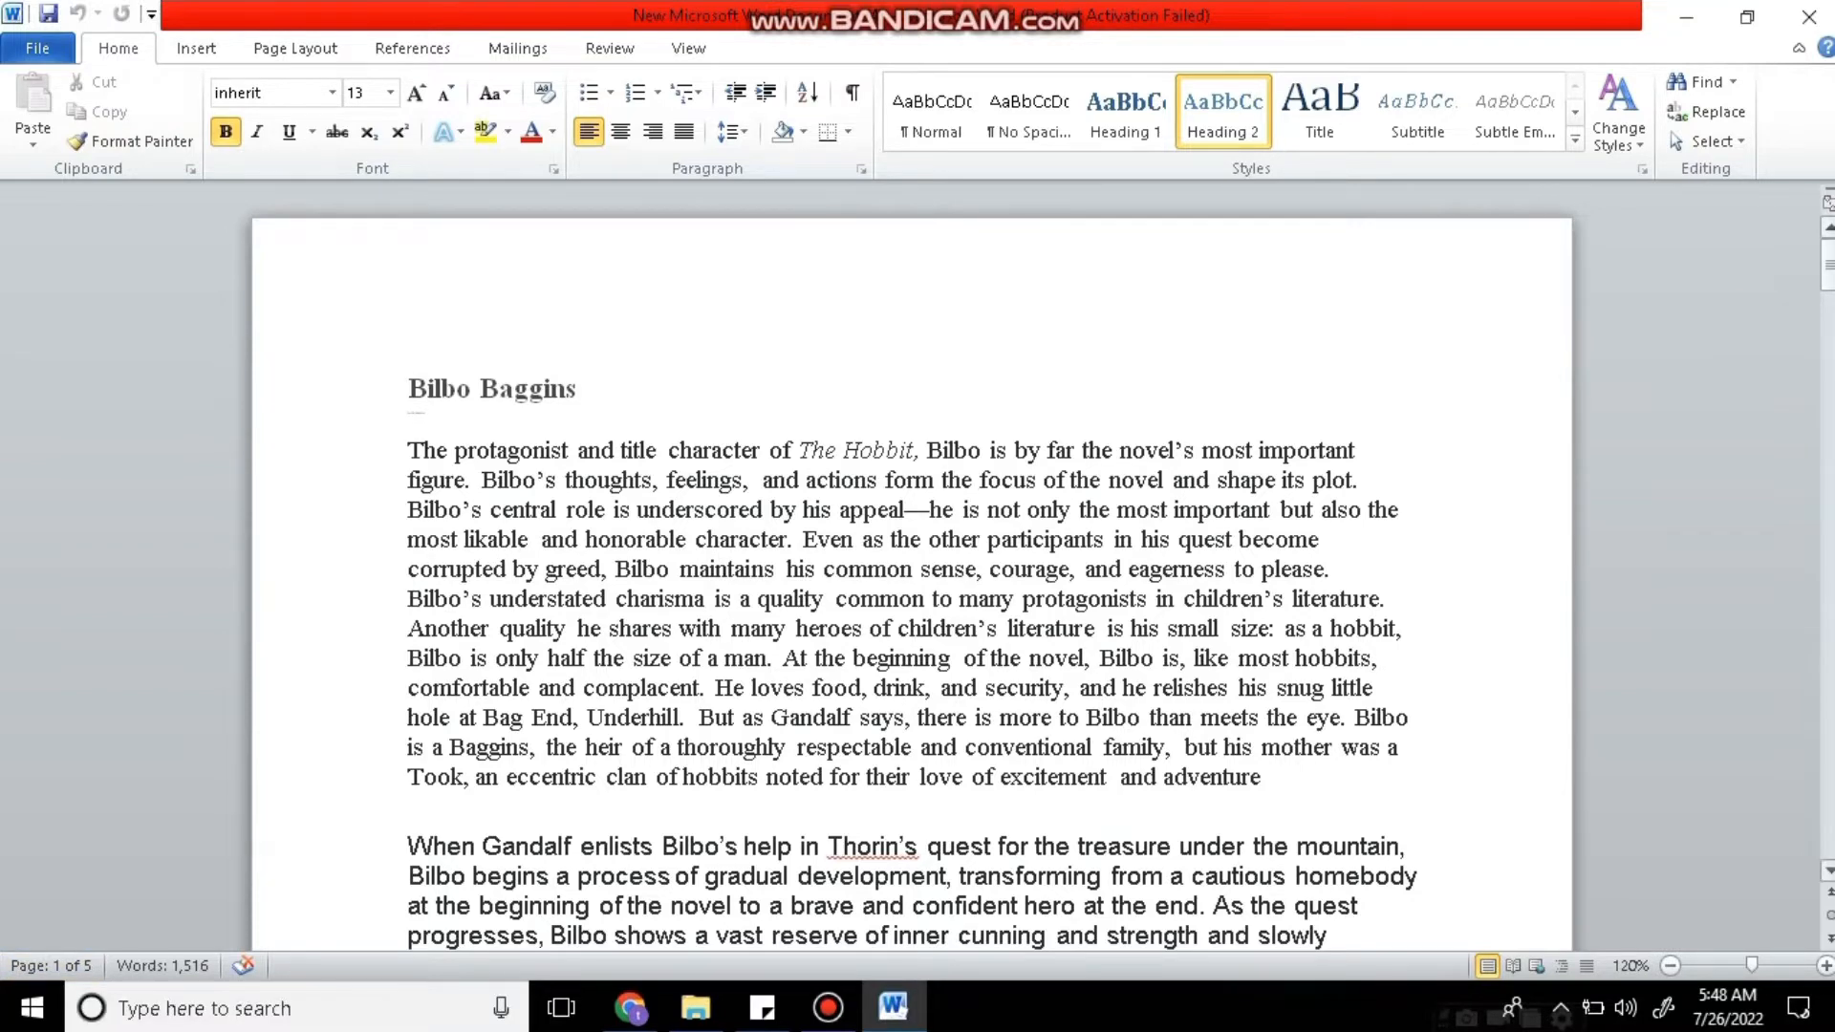
Delete the Gollum quote running from "Riddles were all he could think of" to "into the dark under the mountains.".
{"action": "left_click_drag", "start_coordinate": [1828, 265], "coordinate": [1828, 616]}
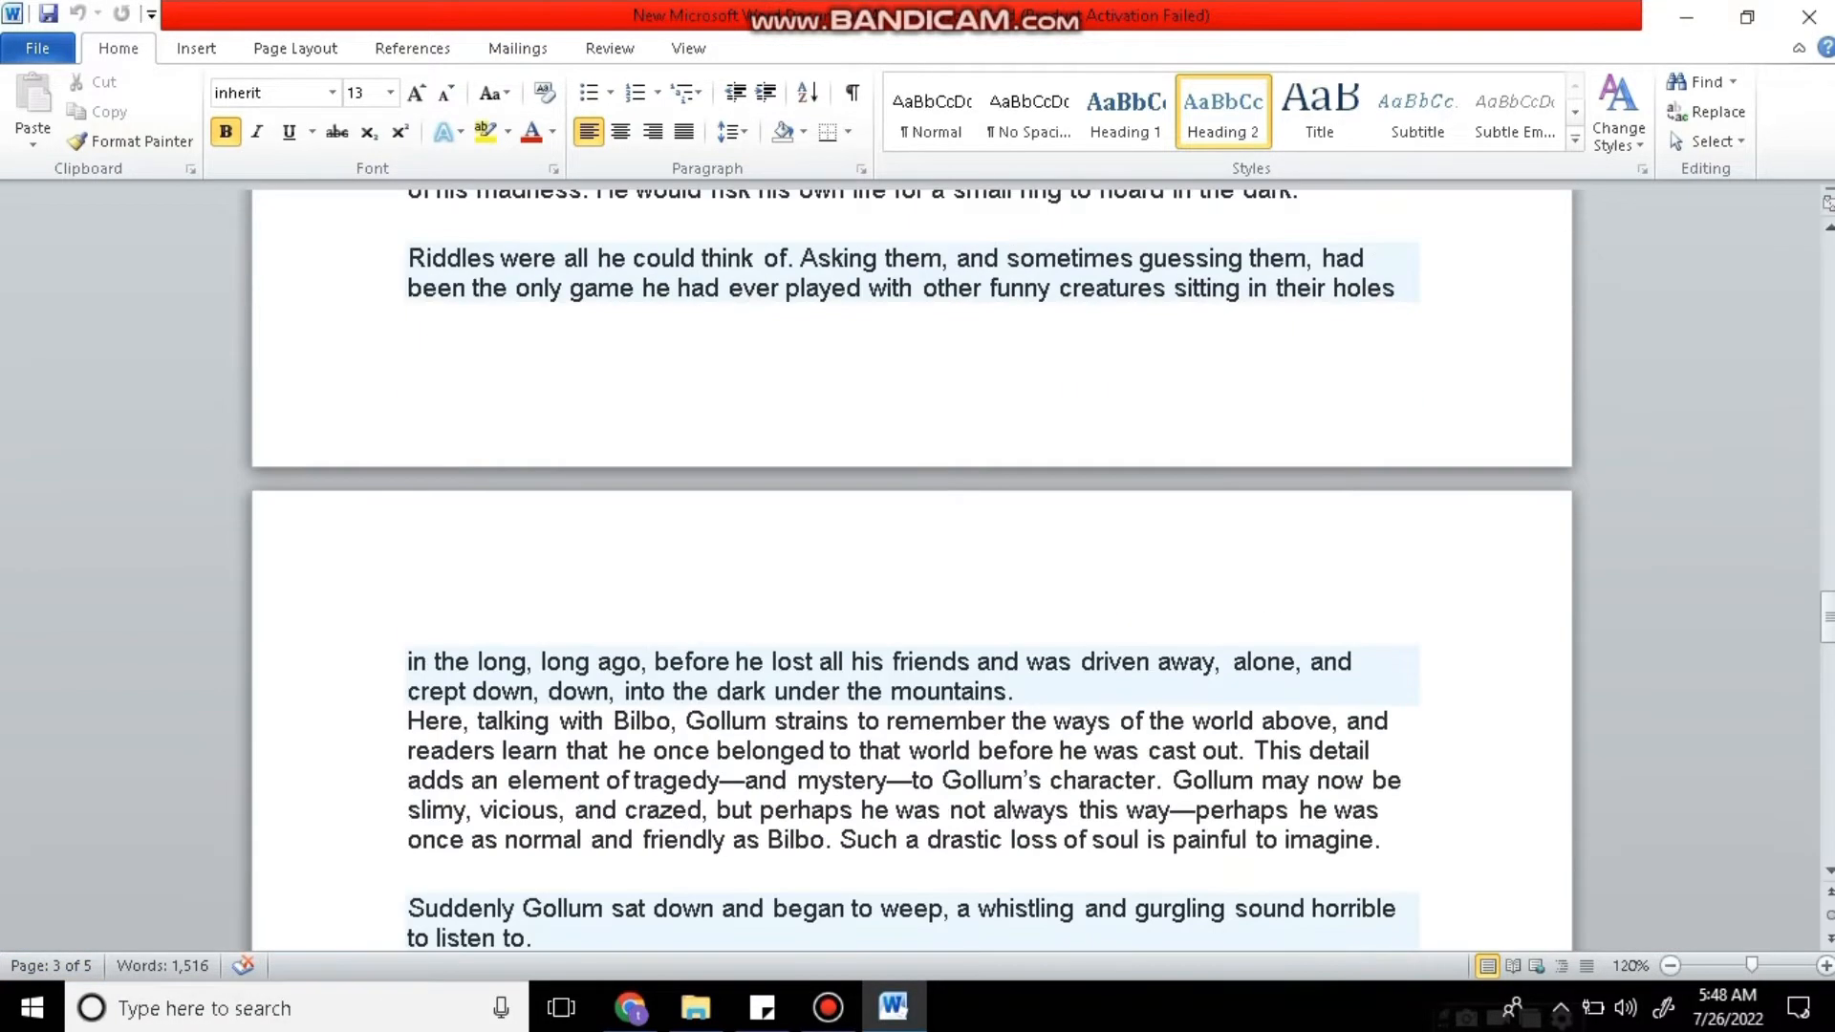
{"action": "left_click", "coordinate": [1081, 662]}
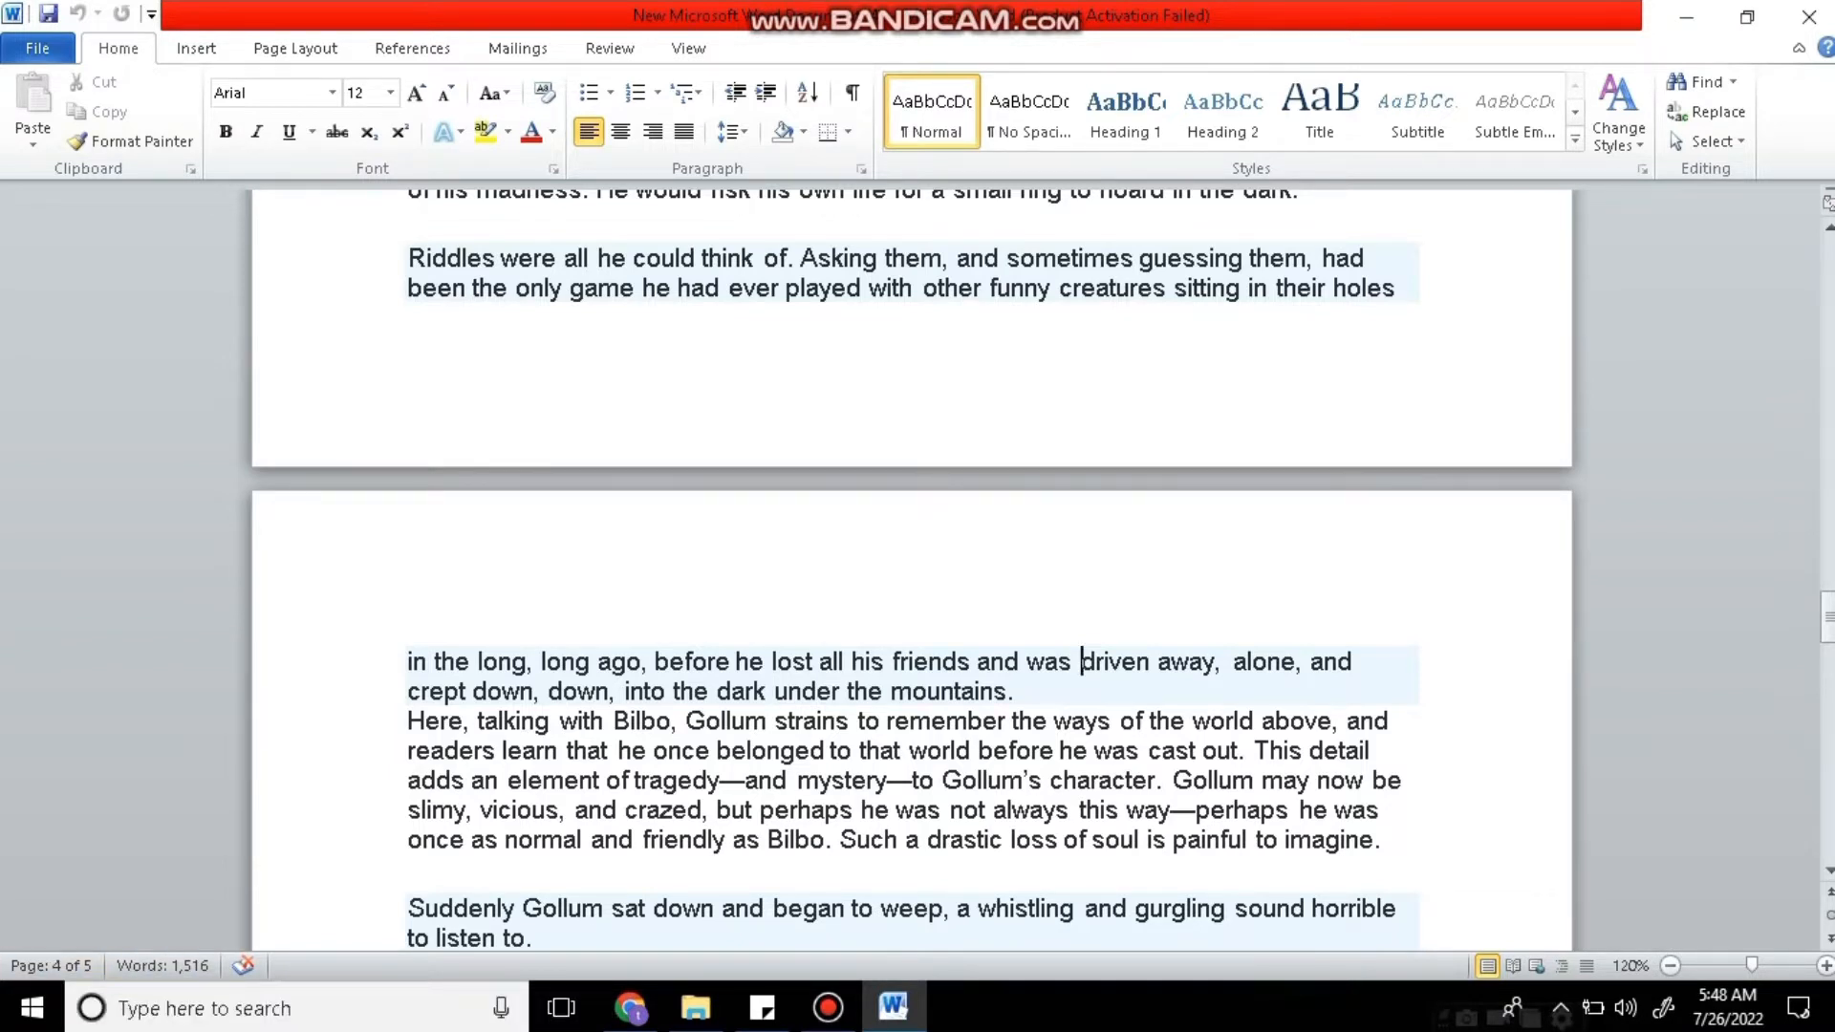
{"action": "left_click_drag", "start_coordinate": [1398, 288], "coordinate": [410, 259]}
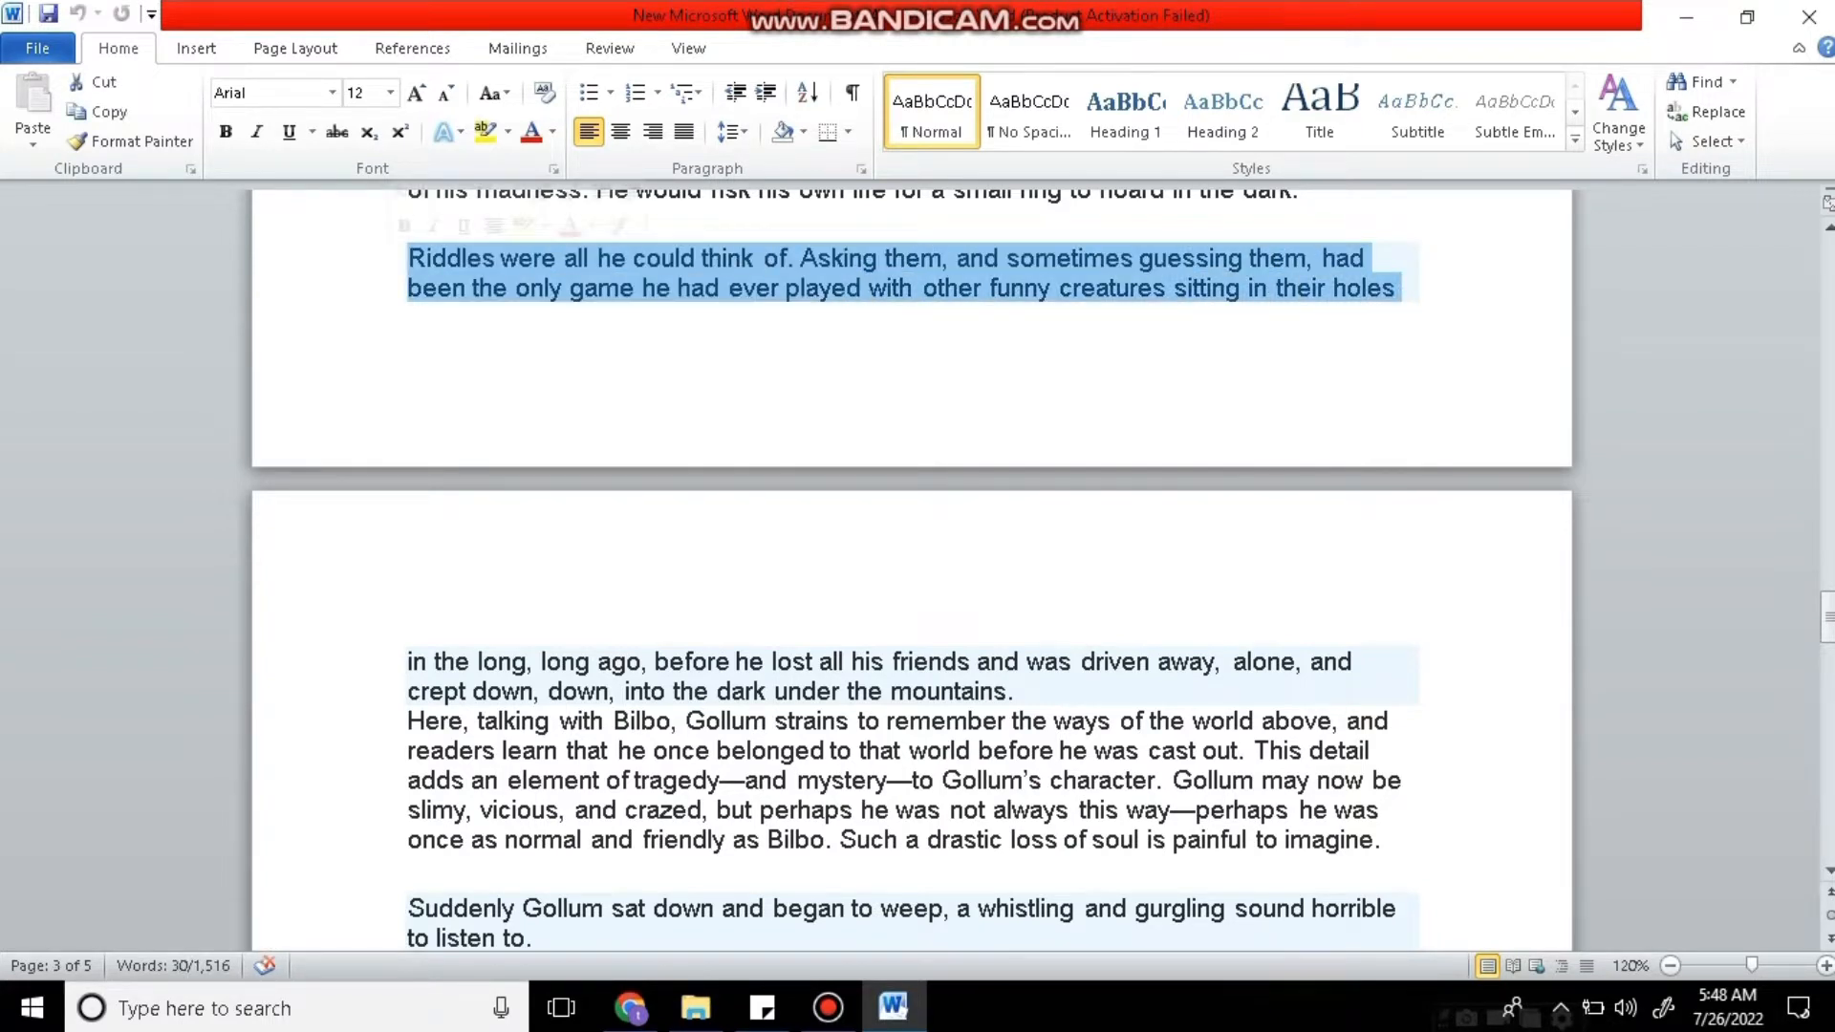
{"action": "key", "text": "Delete"}
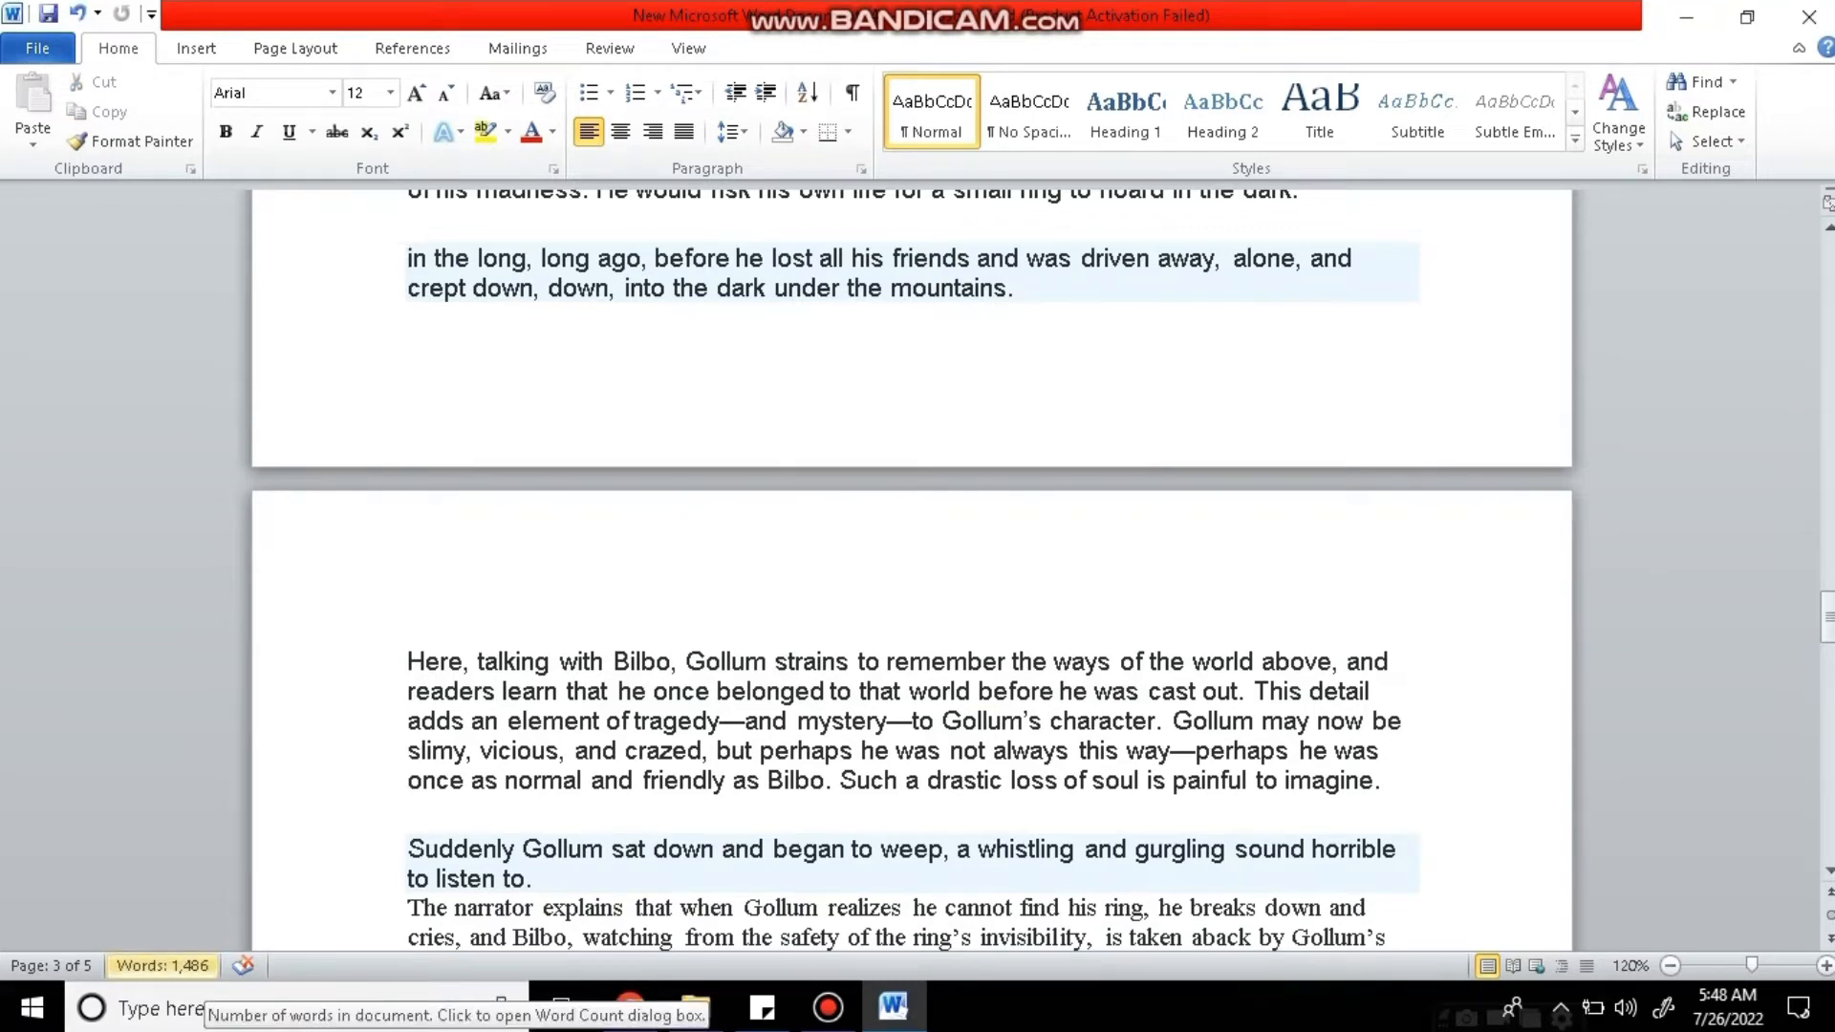
{"action": "left_click", "coordinate": [1014, 288]}
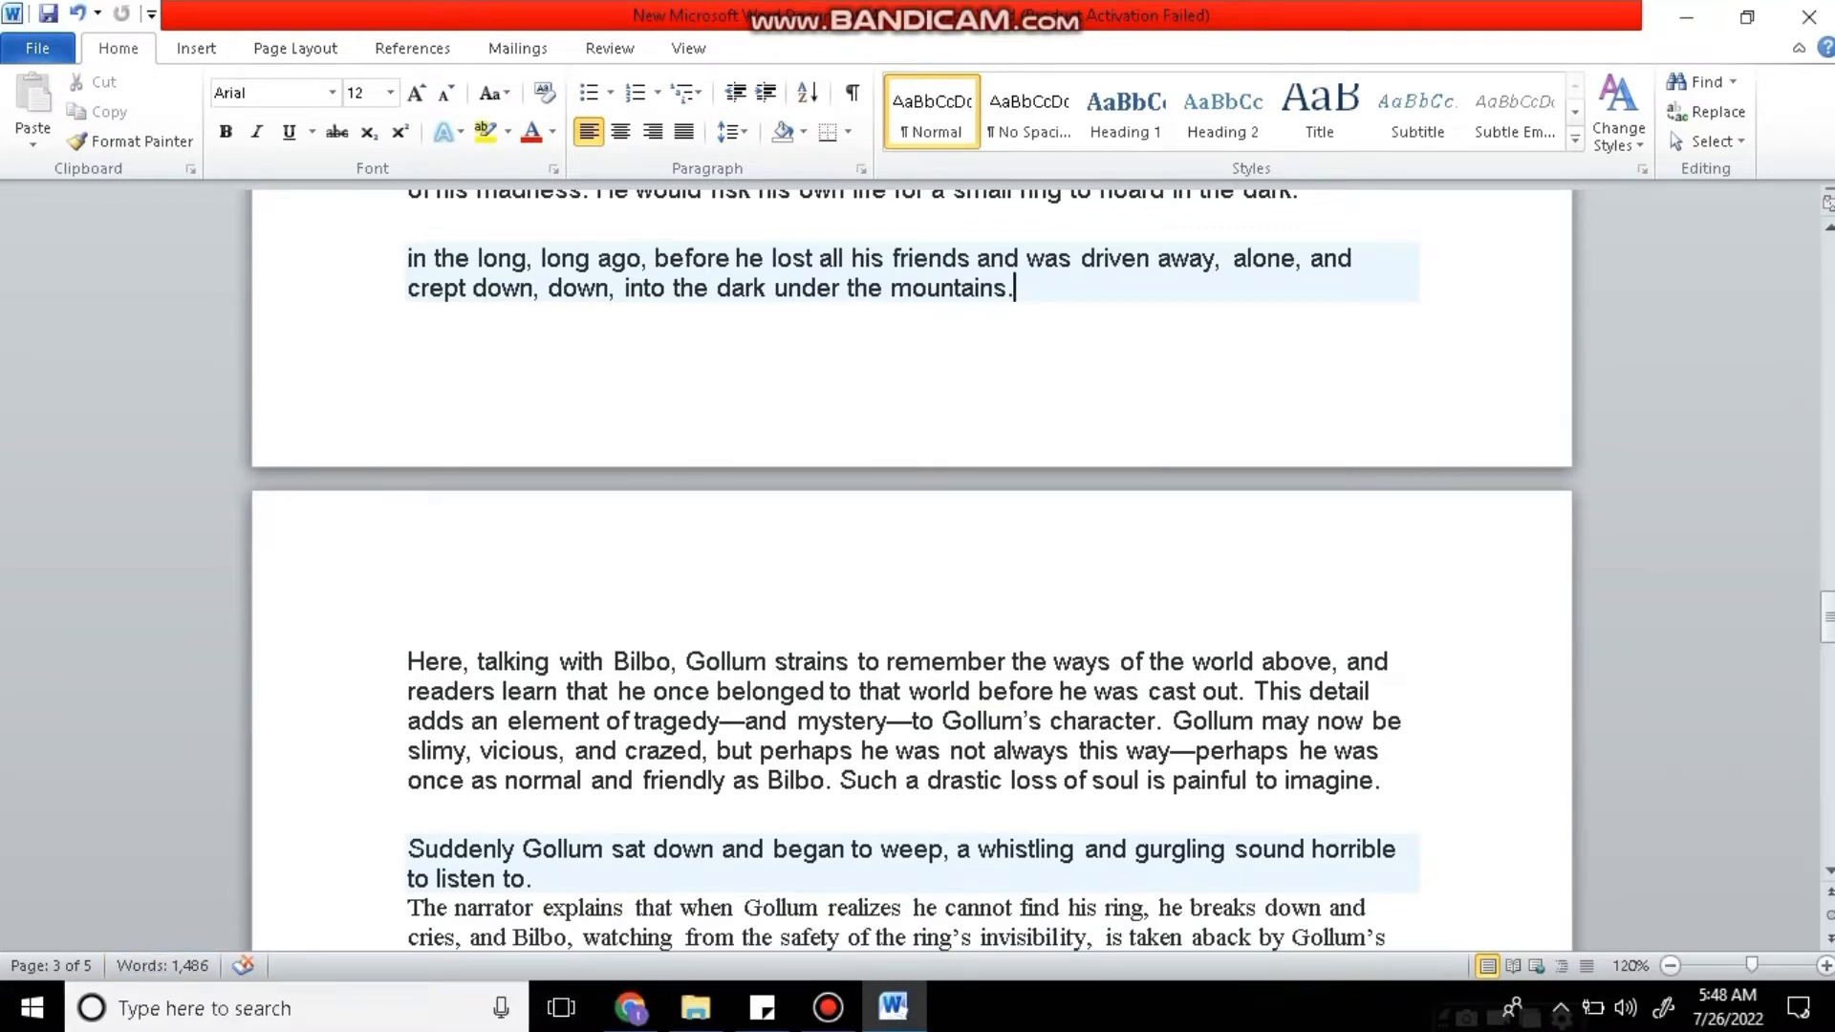
{"action": "left_click_drag", "start_coordinate": [1015, 288], "coordinate": [409, 258]}
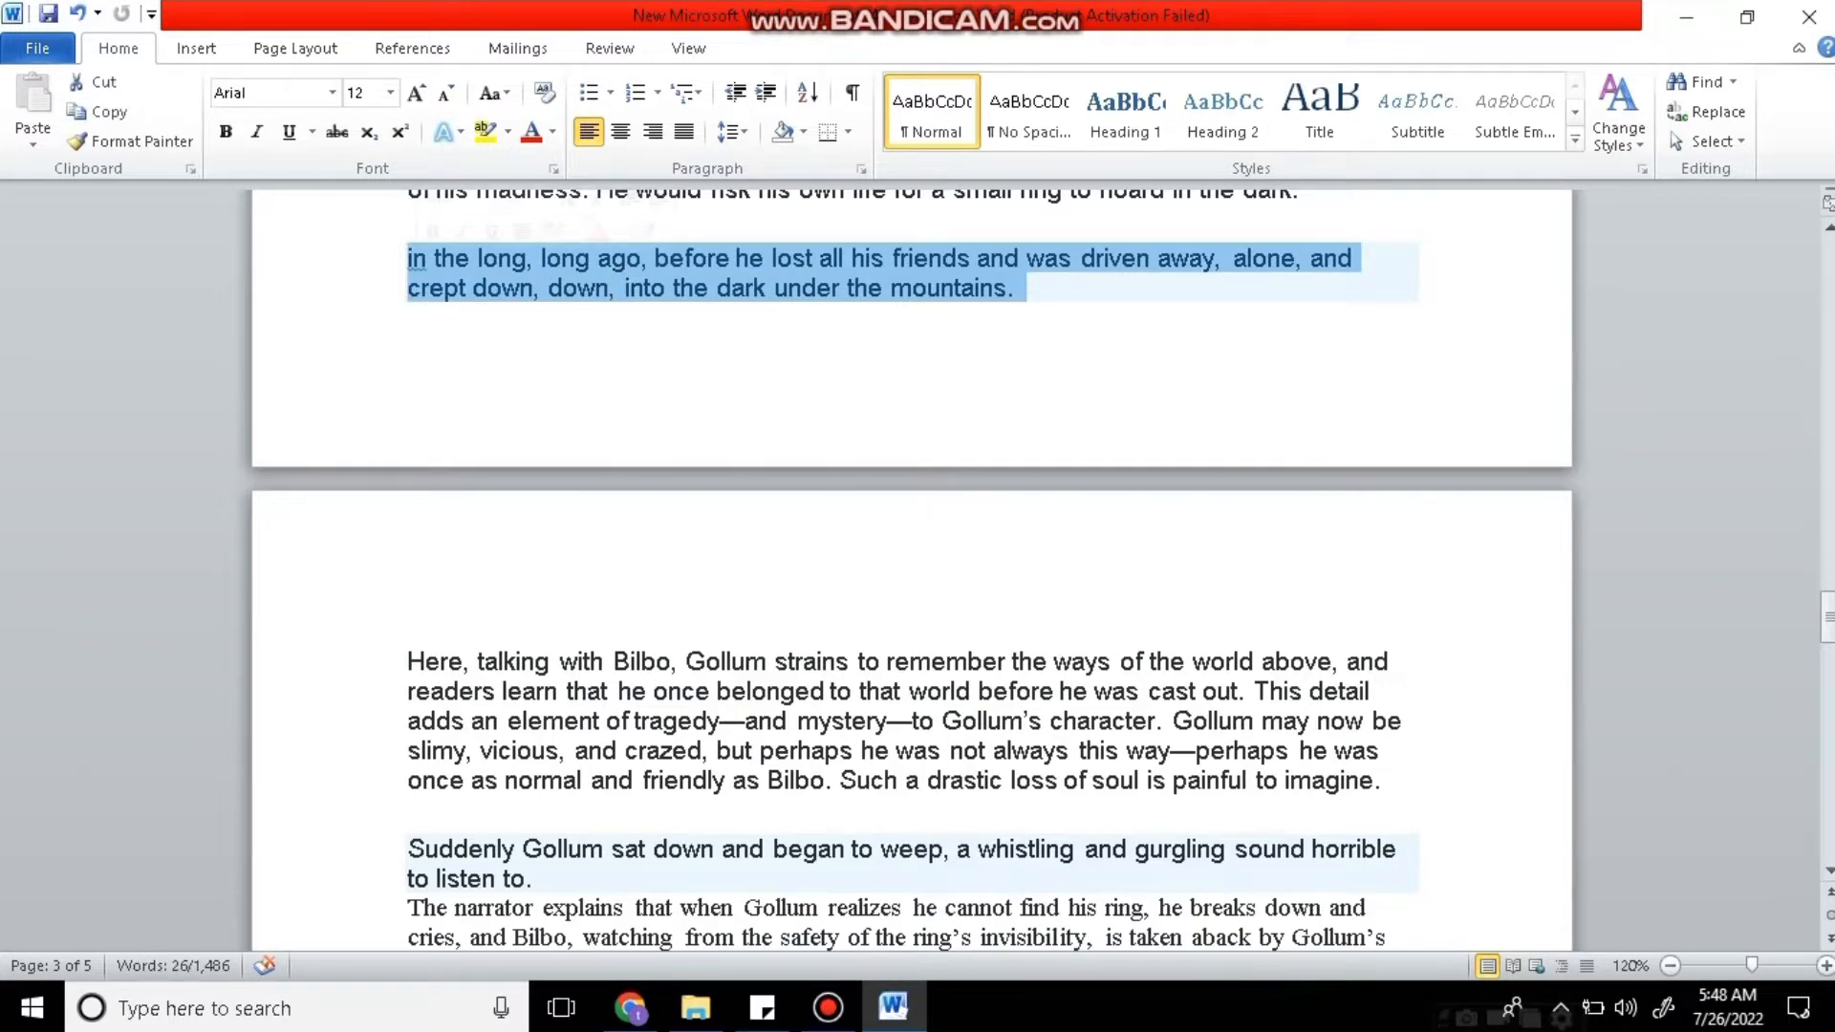
{"action": "key", "text": "Delete"}
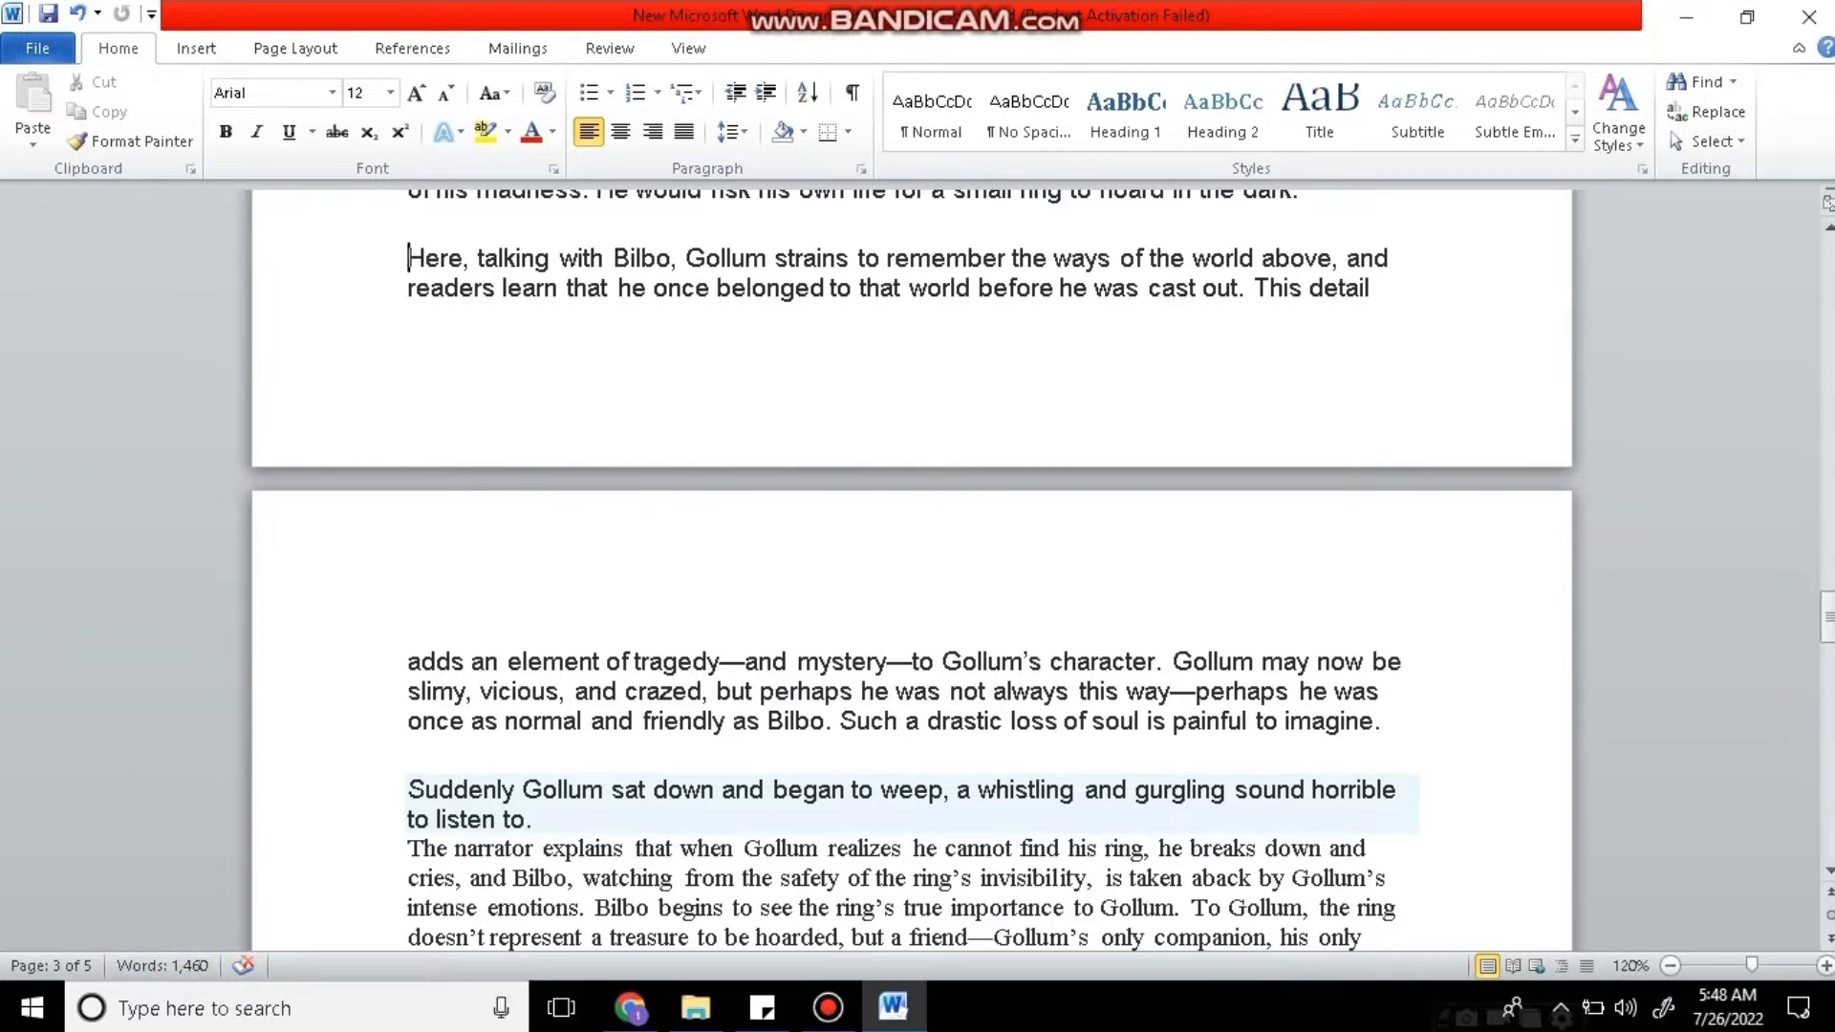
{"action": "left_click", "coordinate": [1379, 288]}
Return to the start of the document and save it.
{"action": "left_click", "coordinate": [1828, 617]}
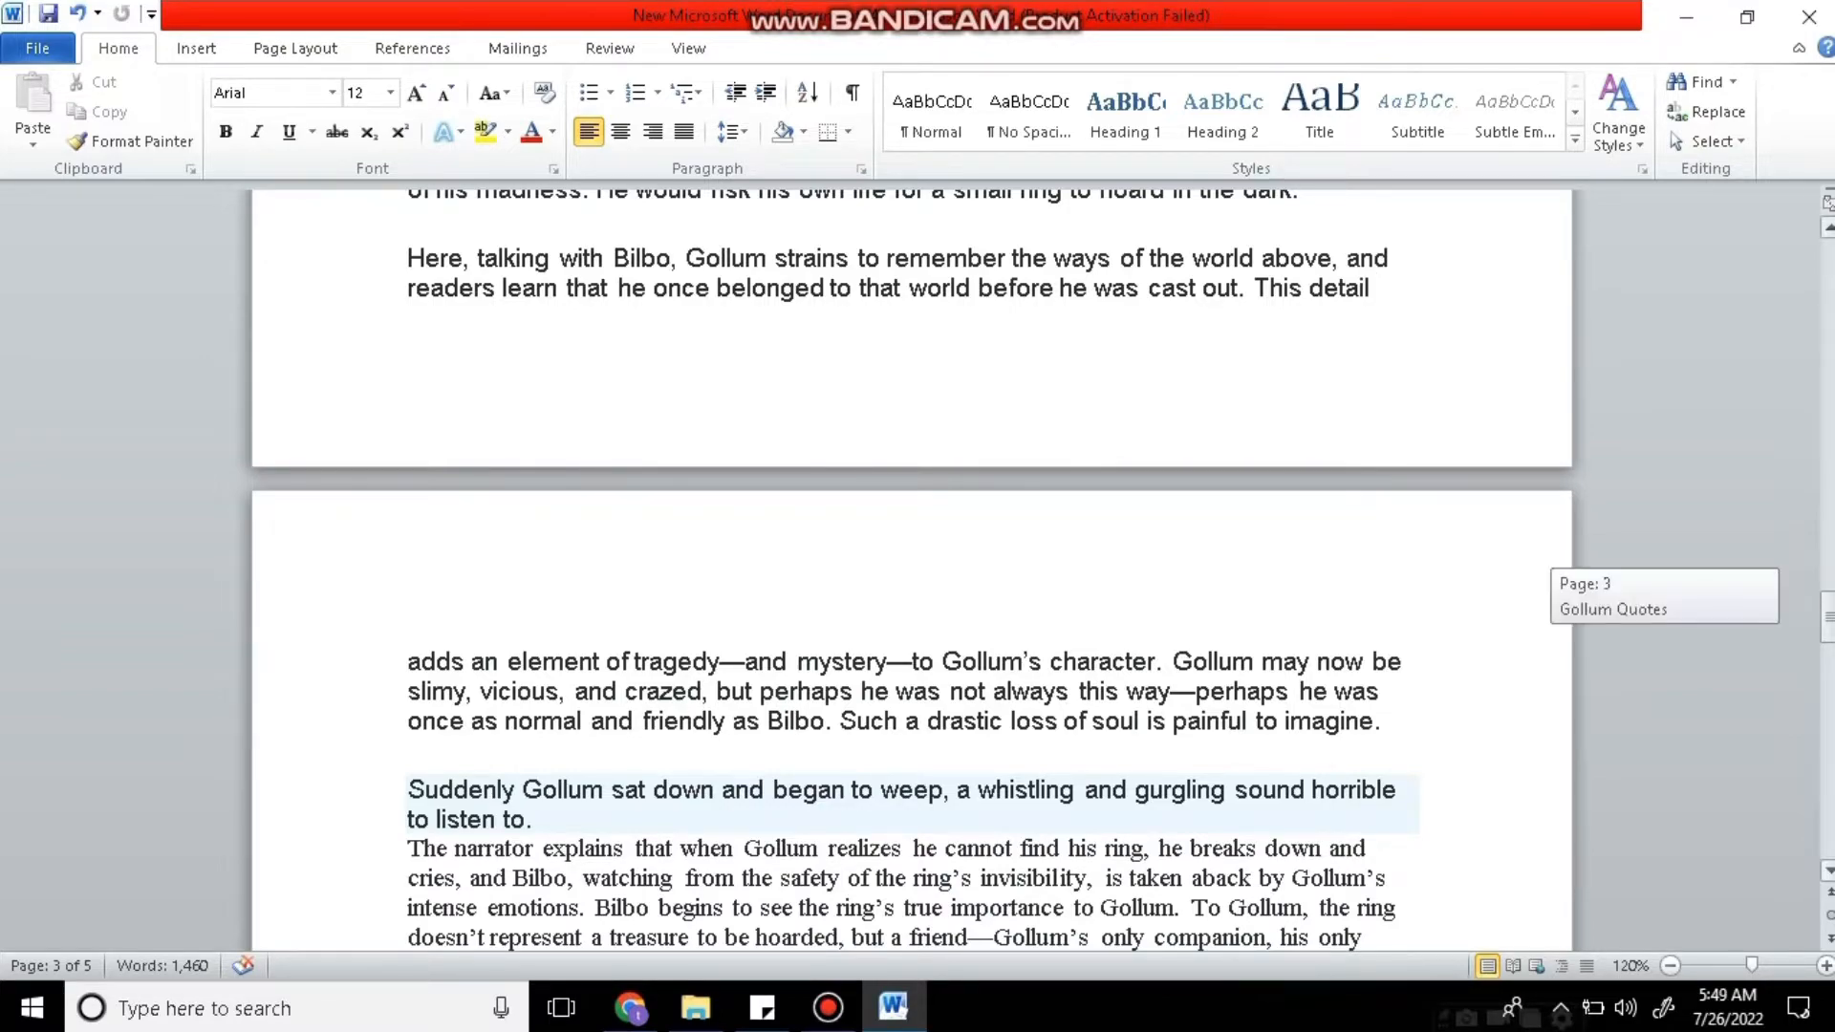
{"action": "left_click_drag", "start_coordinate": [1827, 616], "coordinate": [1828, 263]}
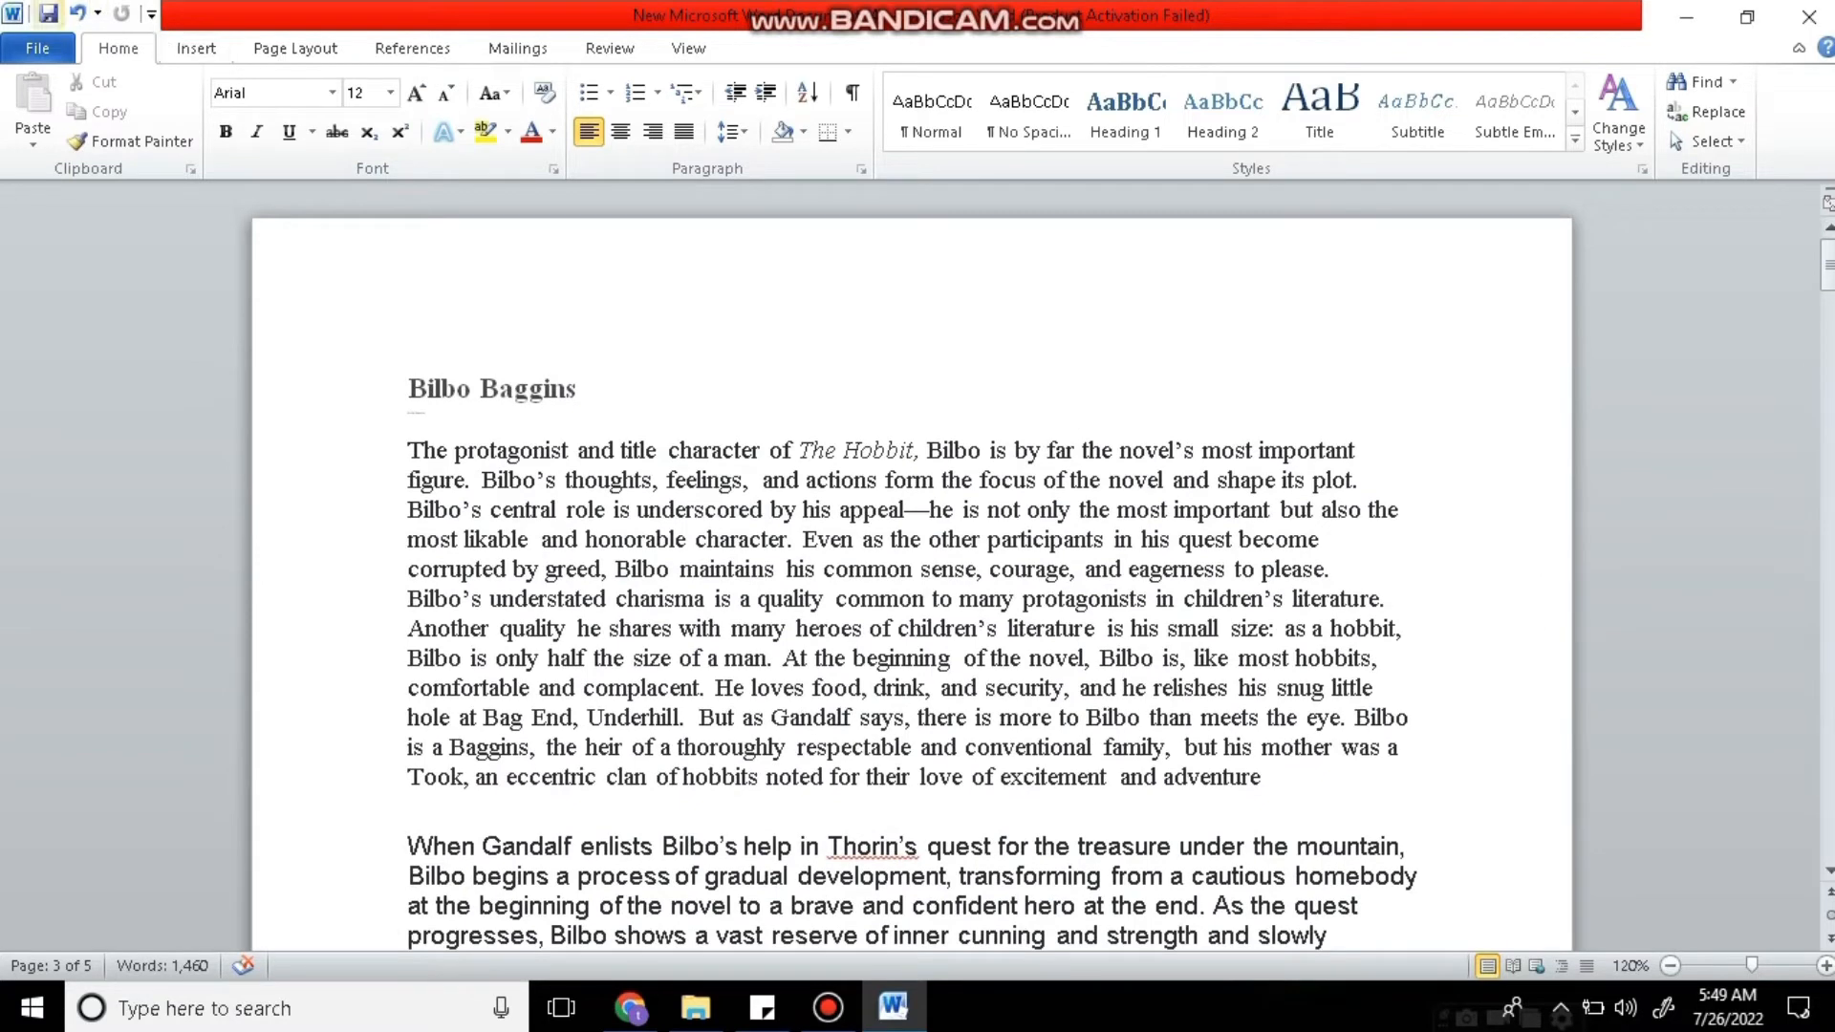
{"action": "left_click", "coordinate": [48, 13]}
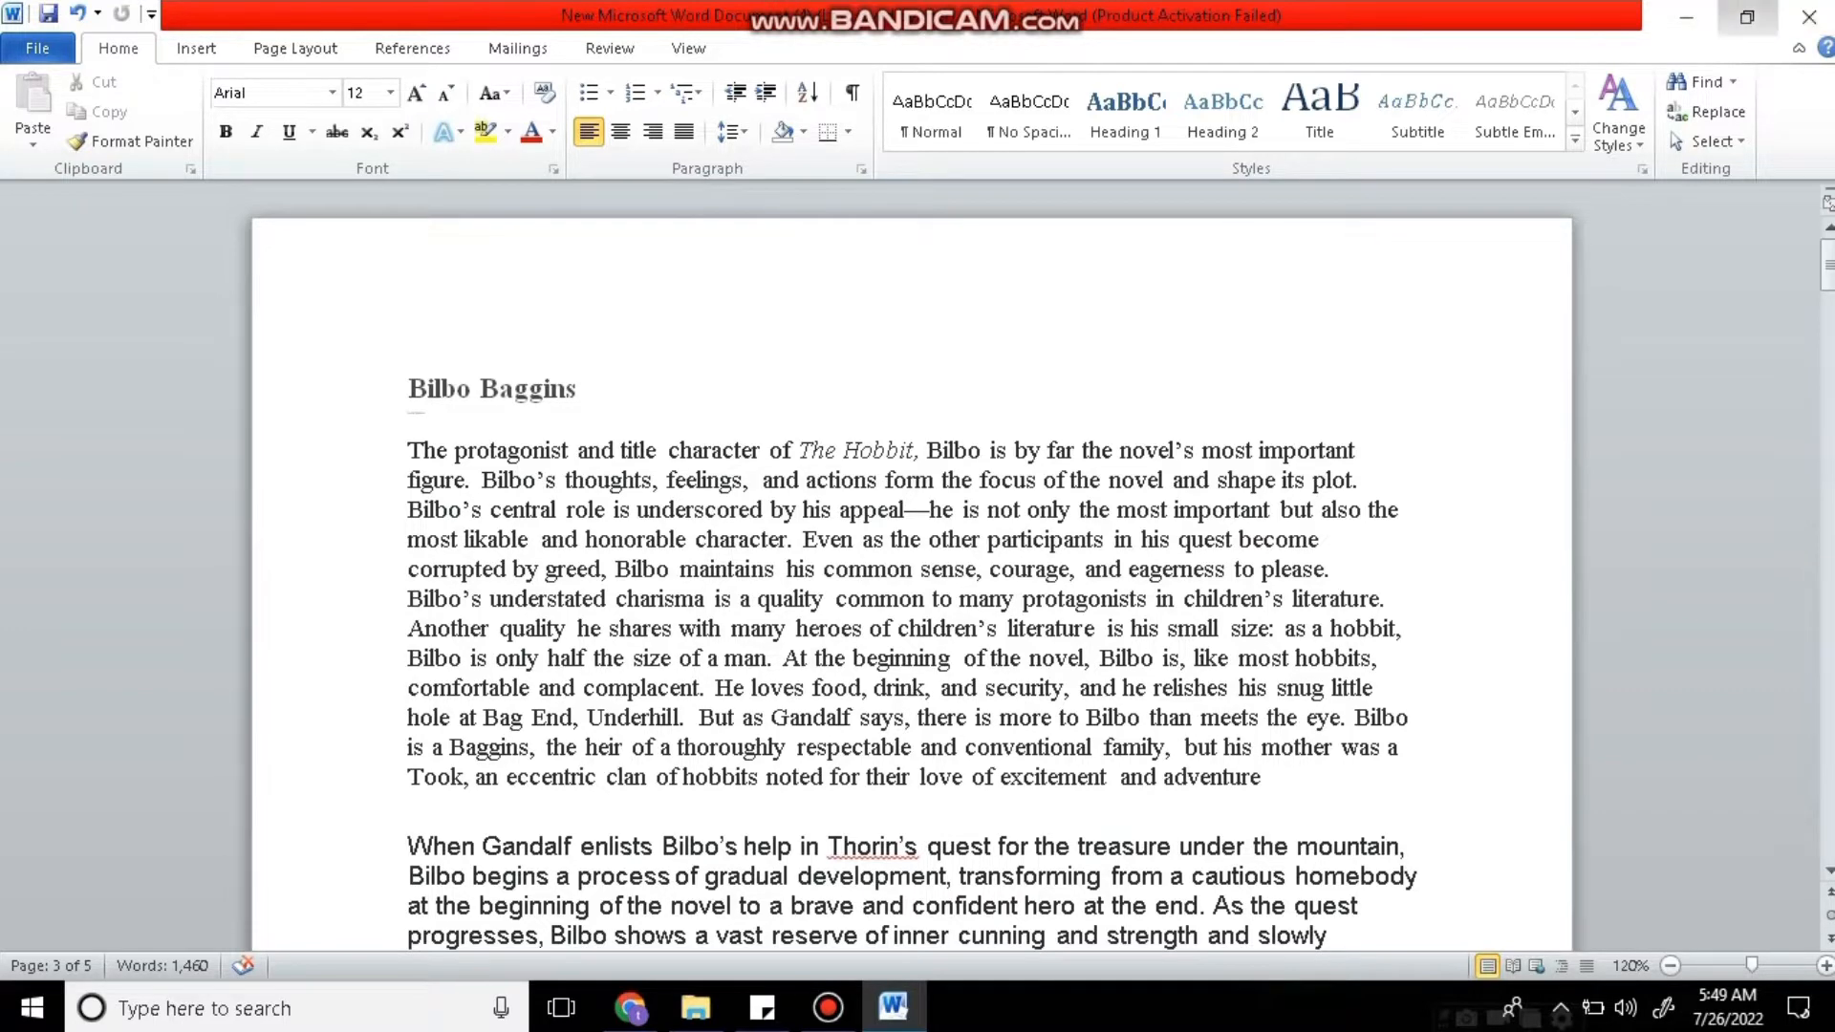
Restore the document window to its smaller size and maximize it again.
{"action": "left_click", "coordinate": [1747, 16]}
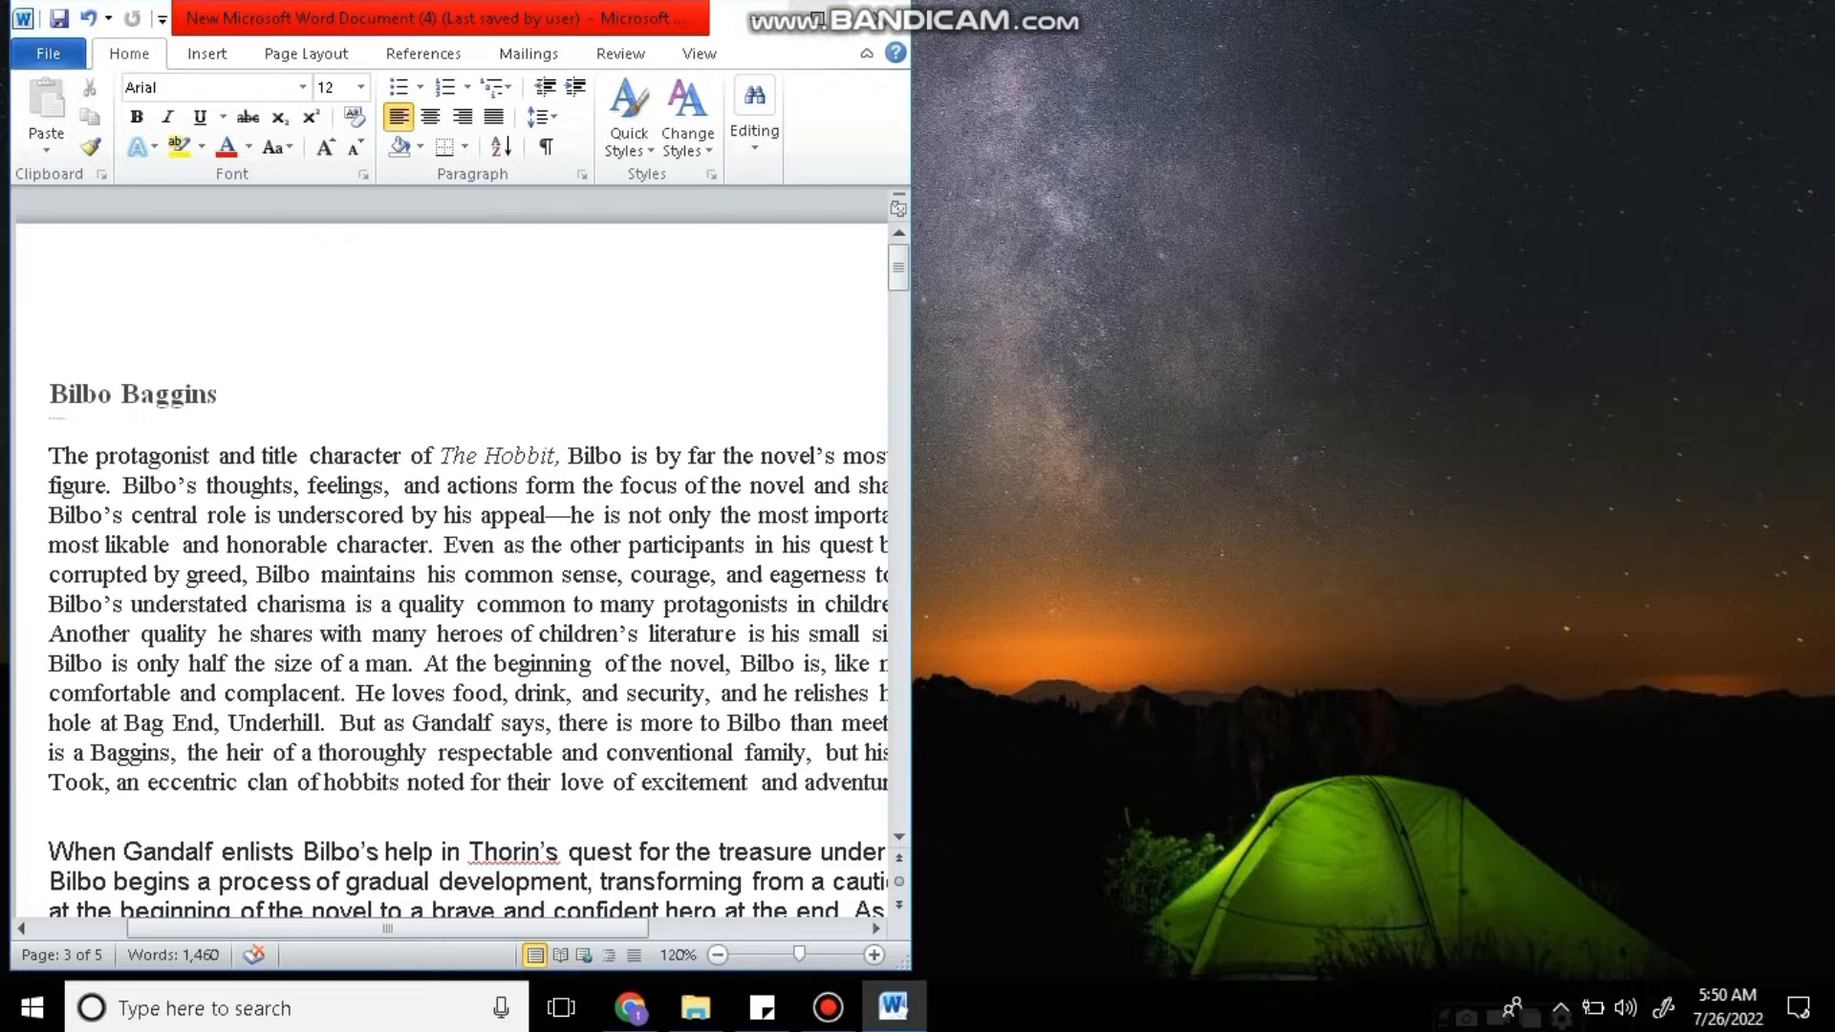
{"action": "left_click", "coordinate": [818, 17]}
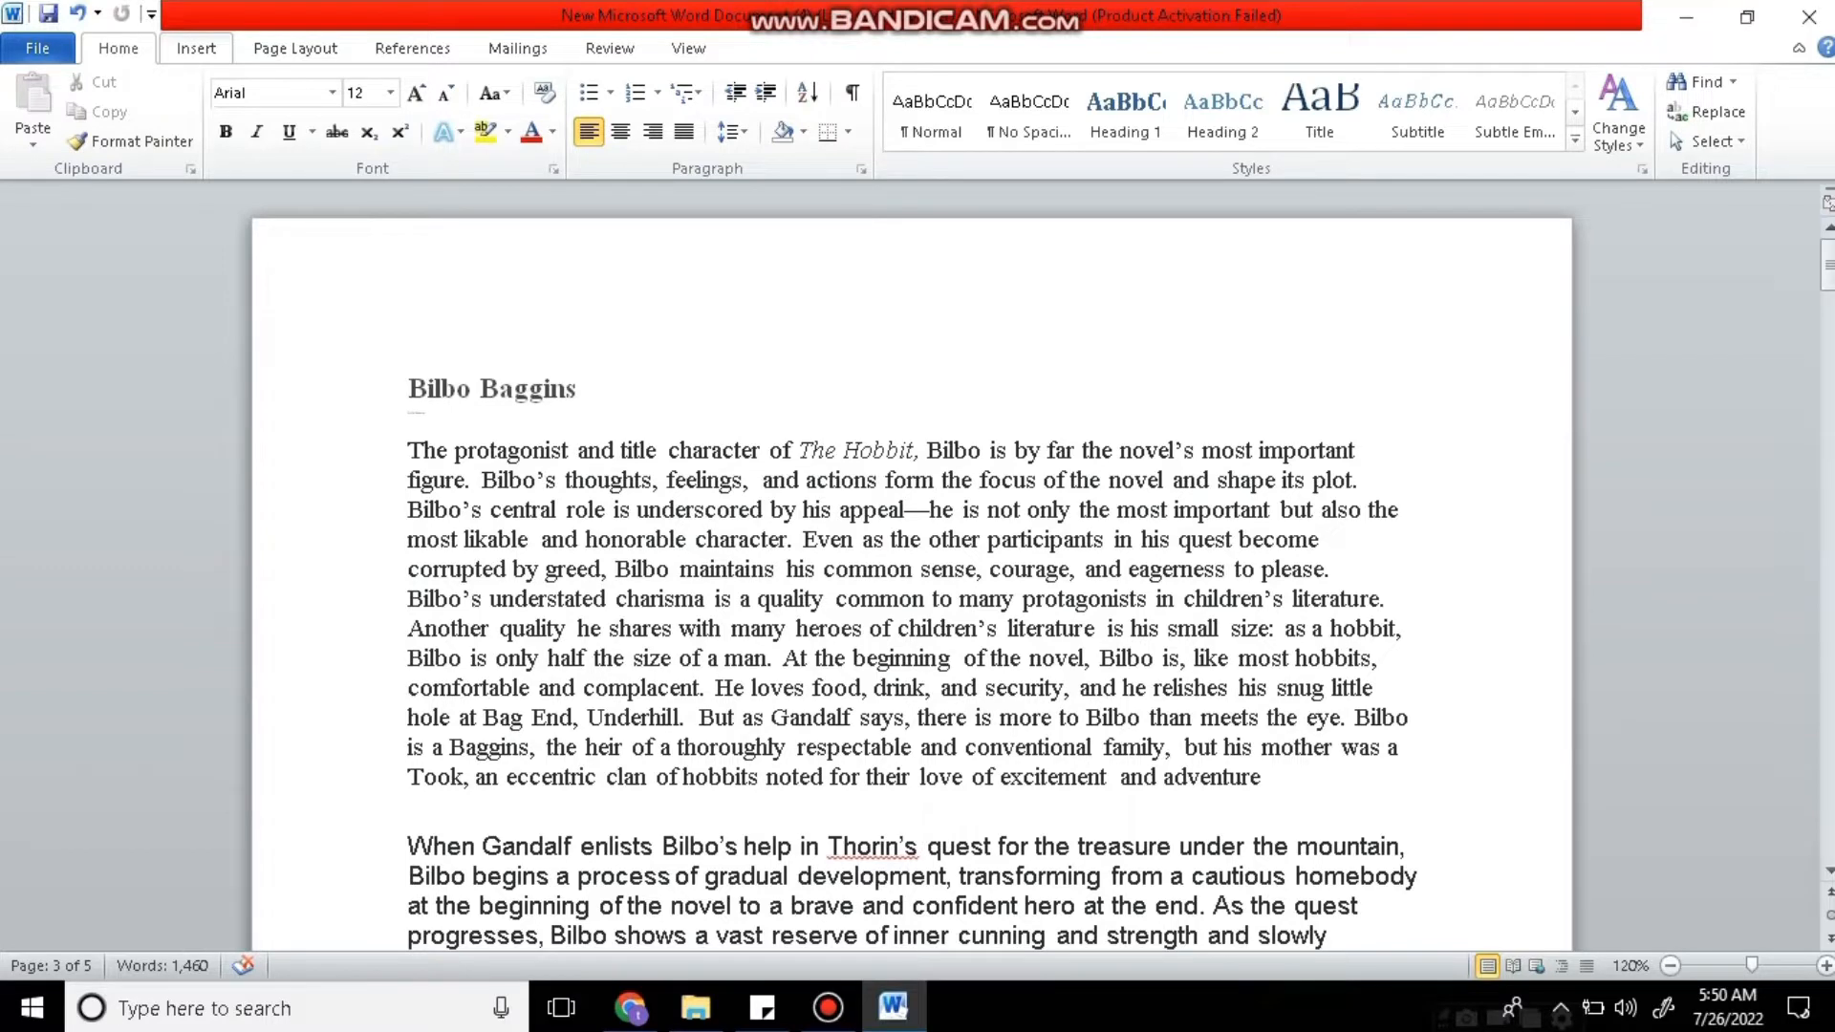
Insert the built-in Perspective cover page before the Bilbo Baggins page.
{"action": "left_click", "coordinate": [196, 48]}
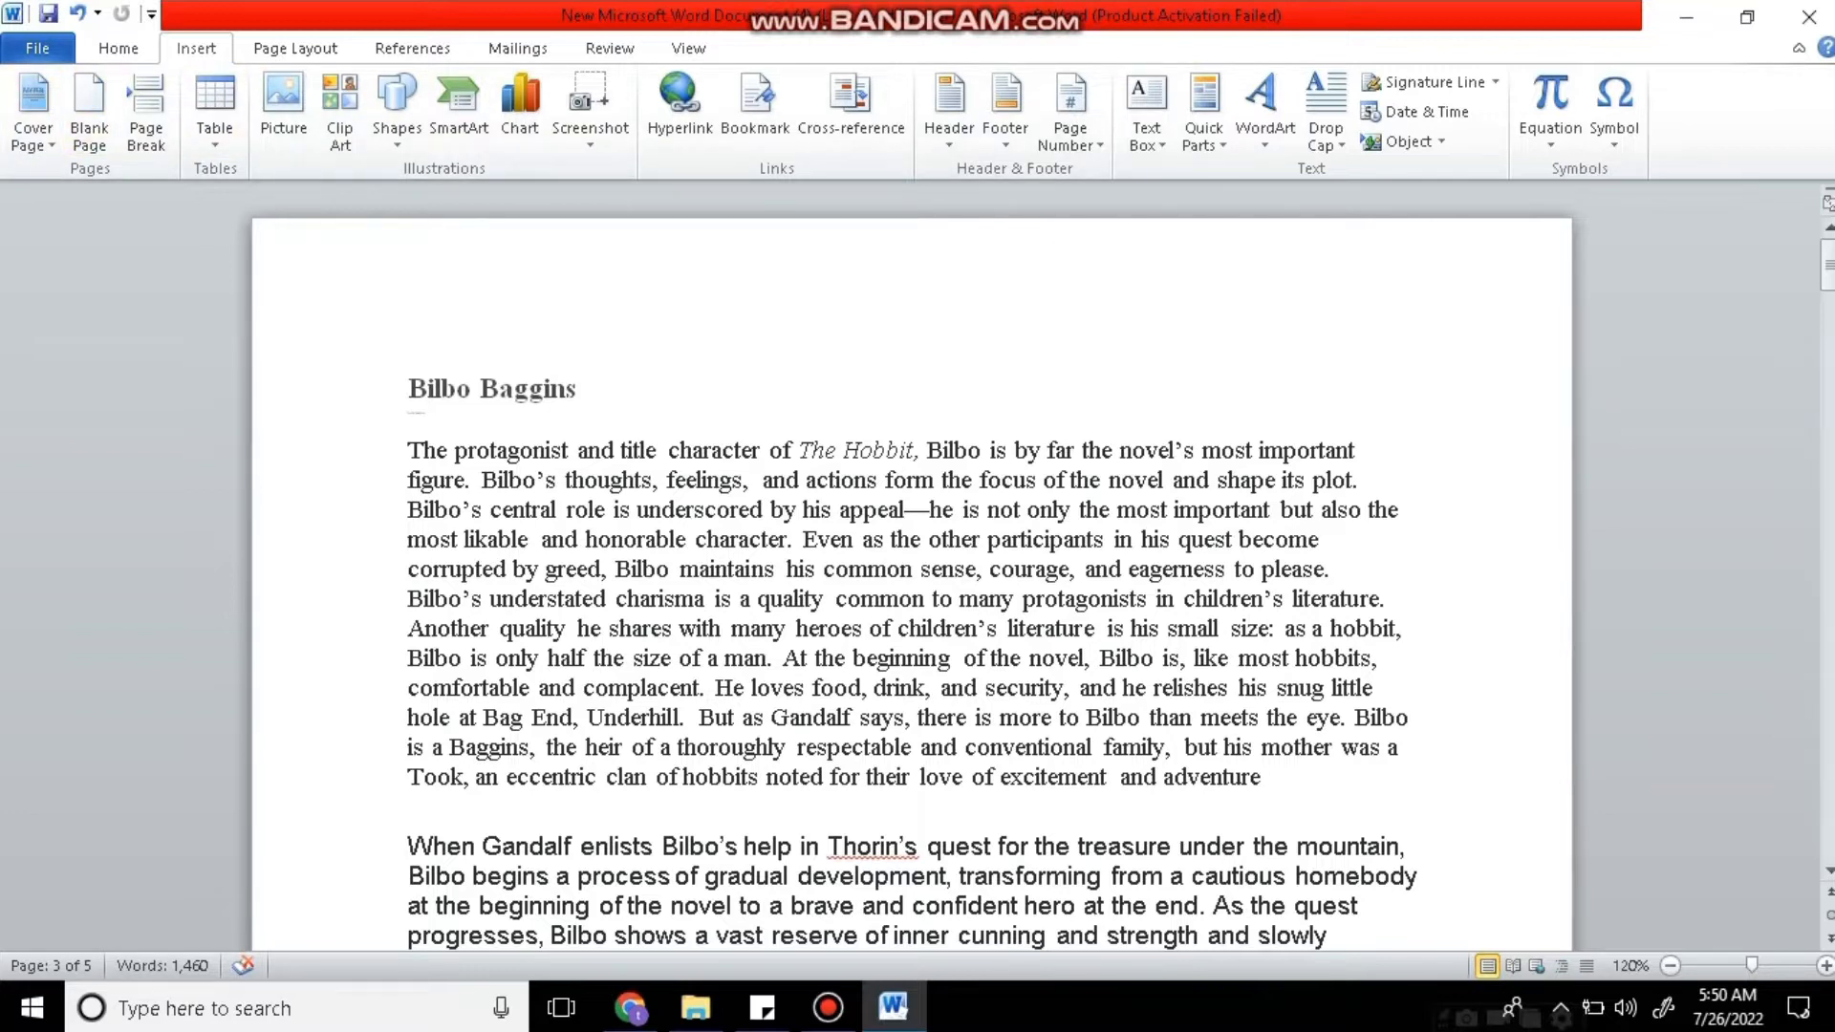
{"action": "left_click", "coordinate": [429, 390]}
{"action": "left_click_drag", "start_coordinate": [1751, 965], "coordinate": [1698, 965]}
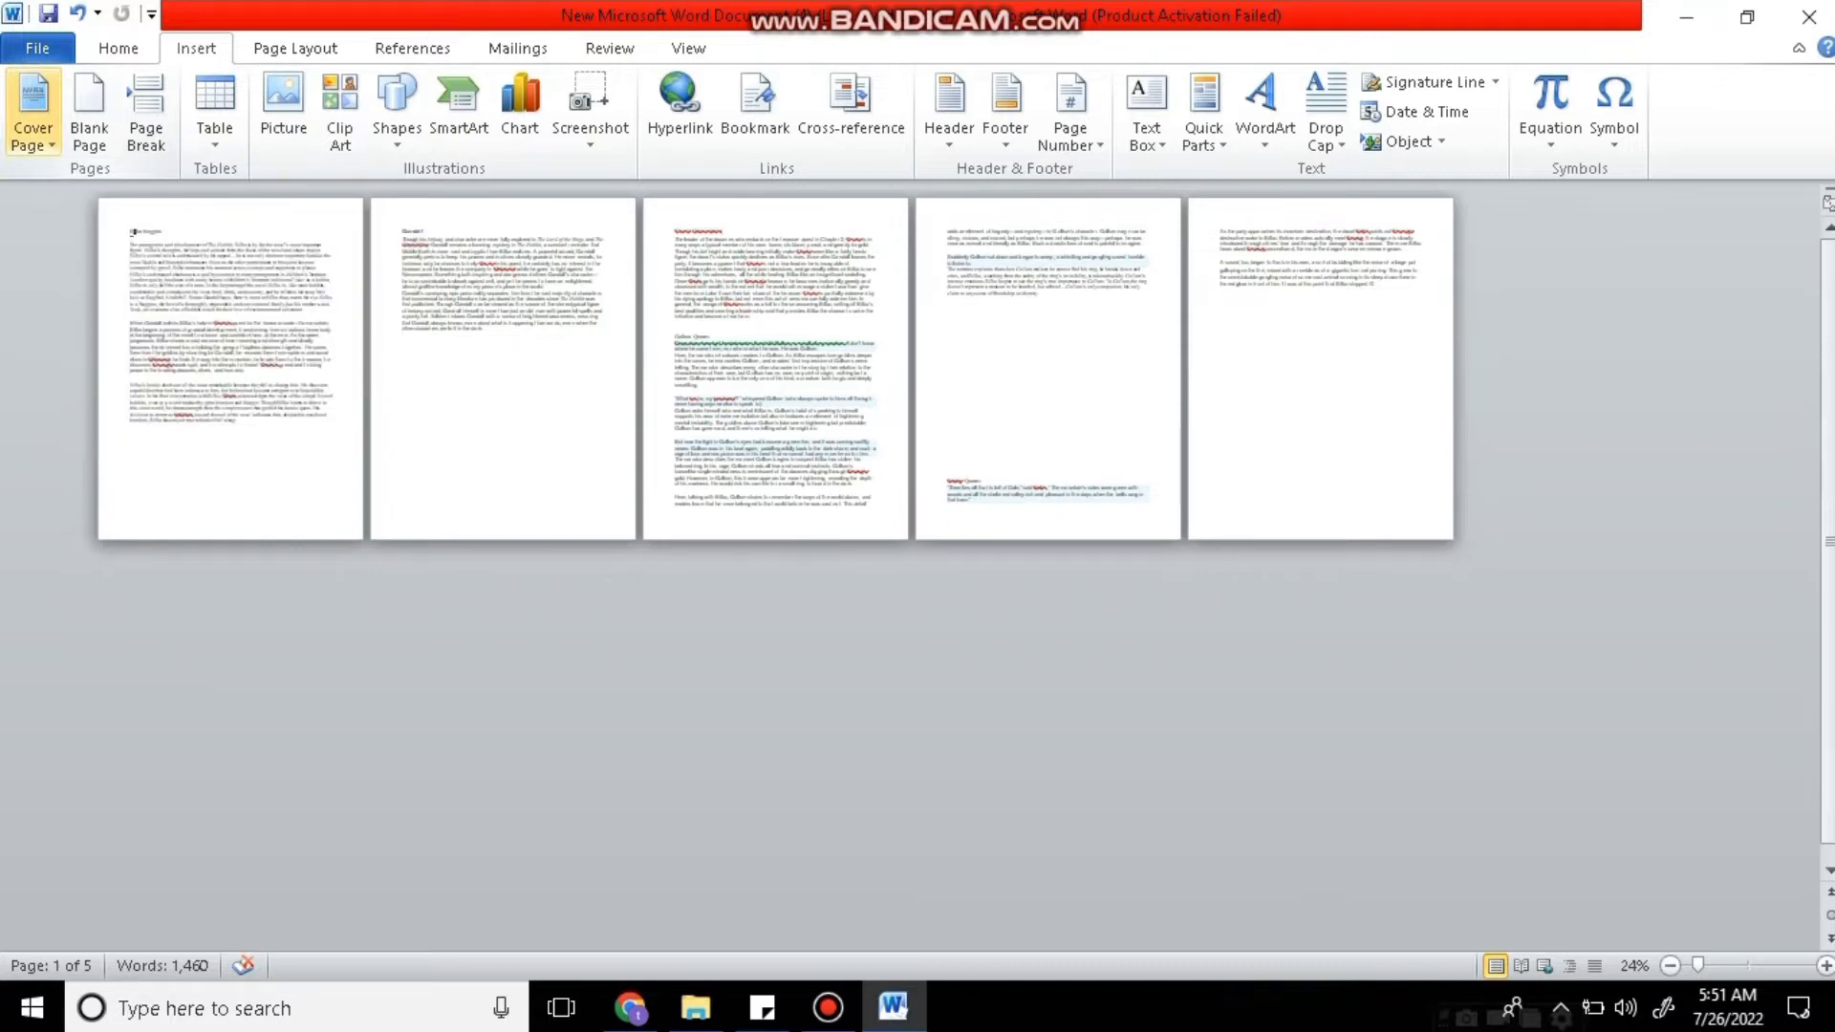
{"action": "left_click", "coordinate": [33, 110]}
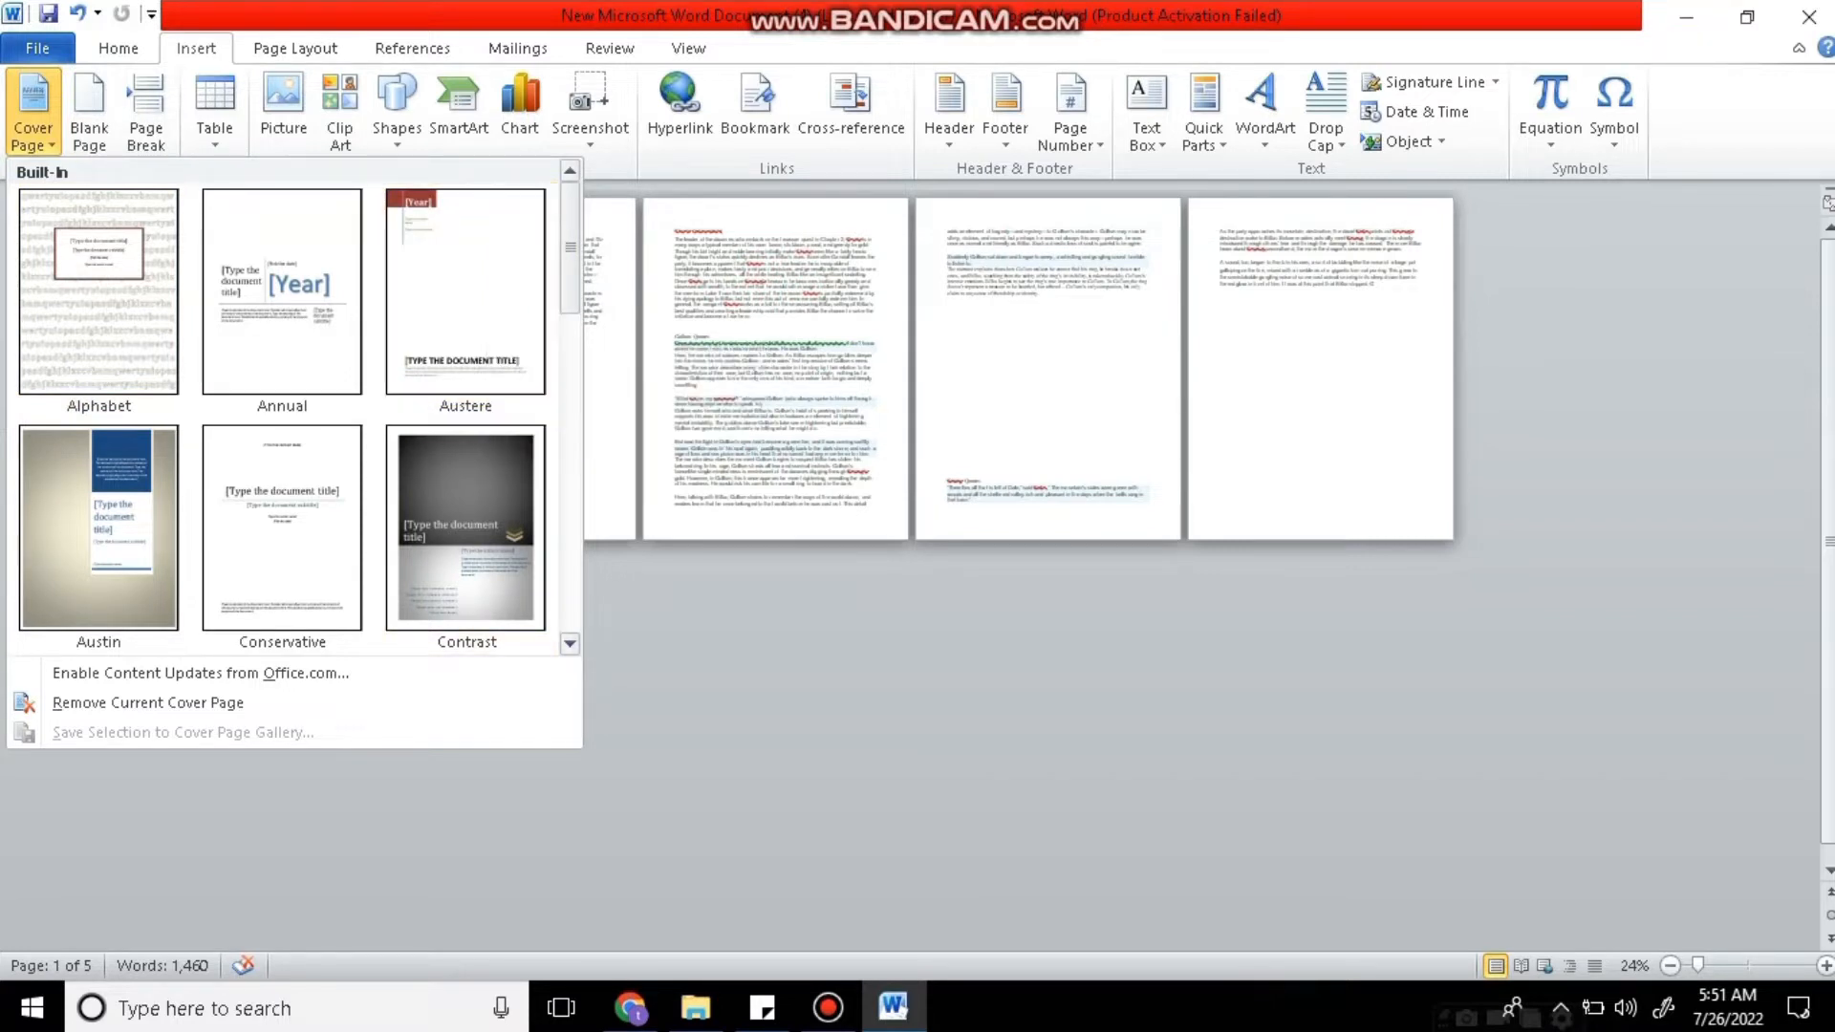
{"action": "scroll", "coordinate": [286, 411], "scroll_direction": "down", "scroll_amount": 3}
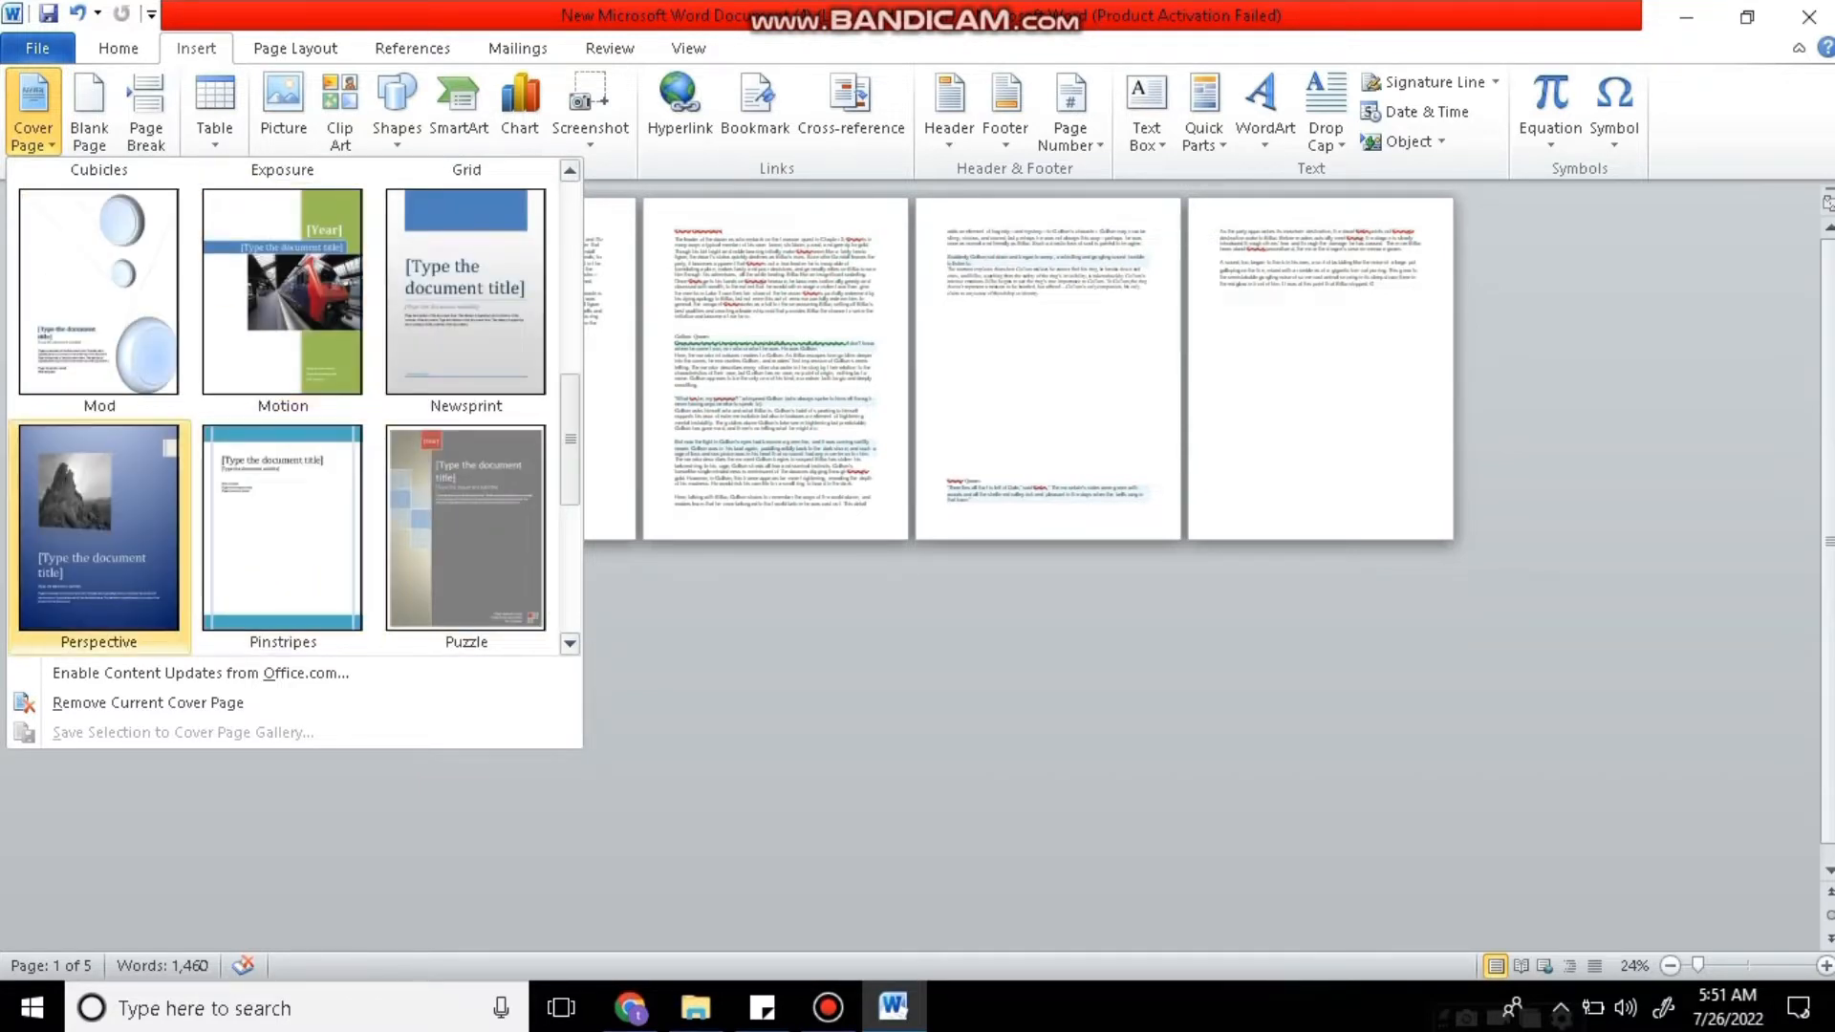
{"action": "key", "text": "Escape"}
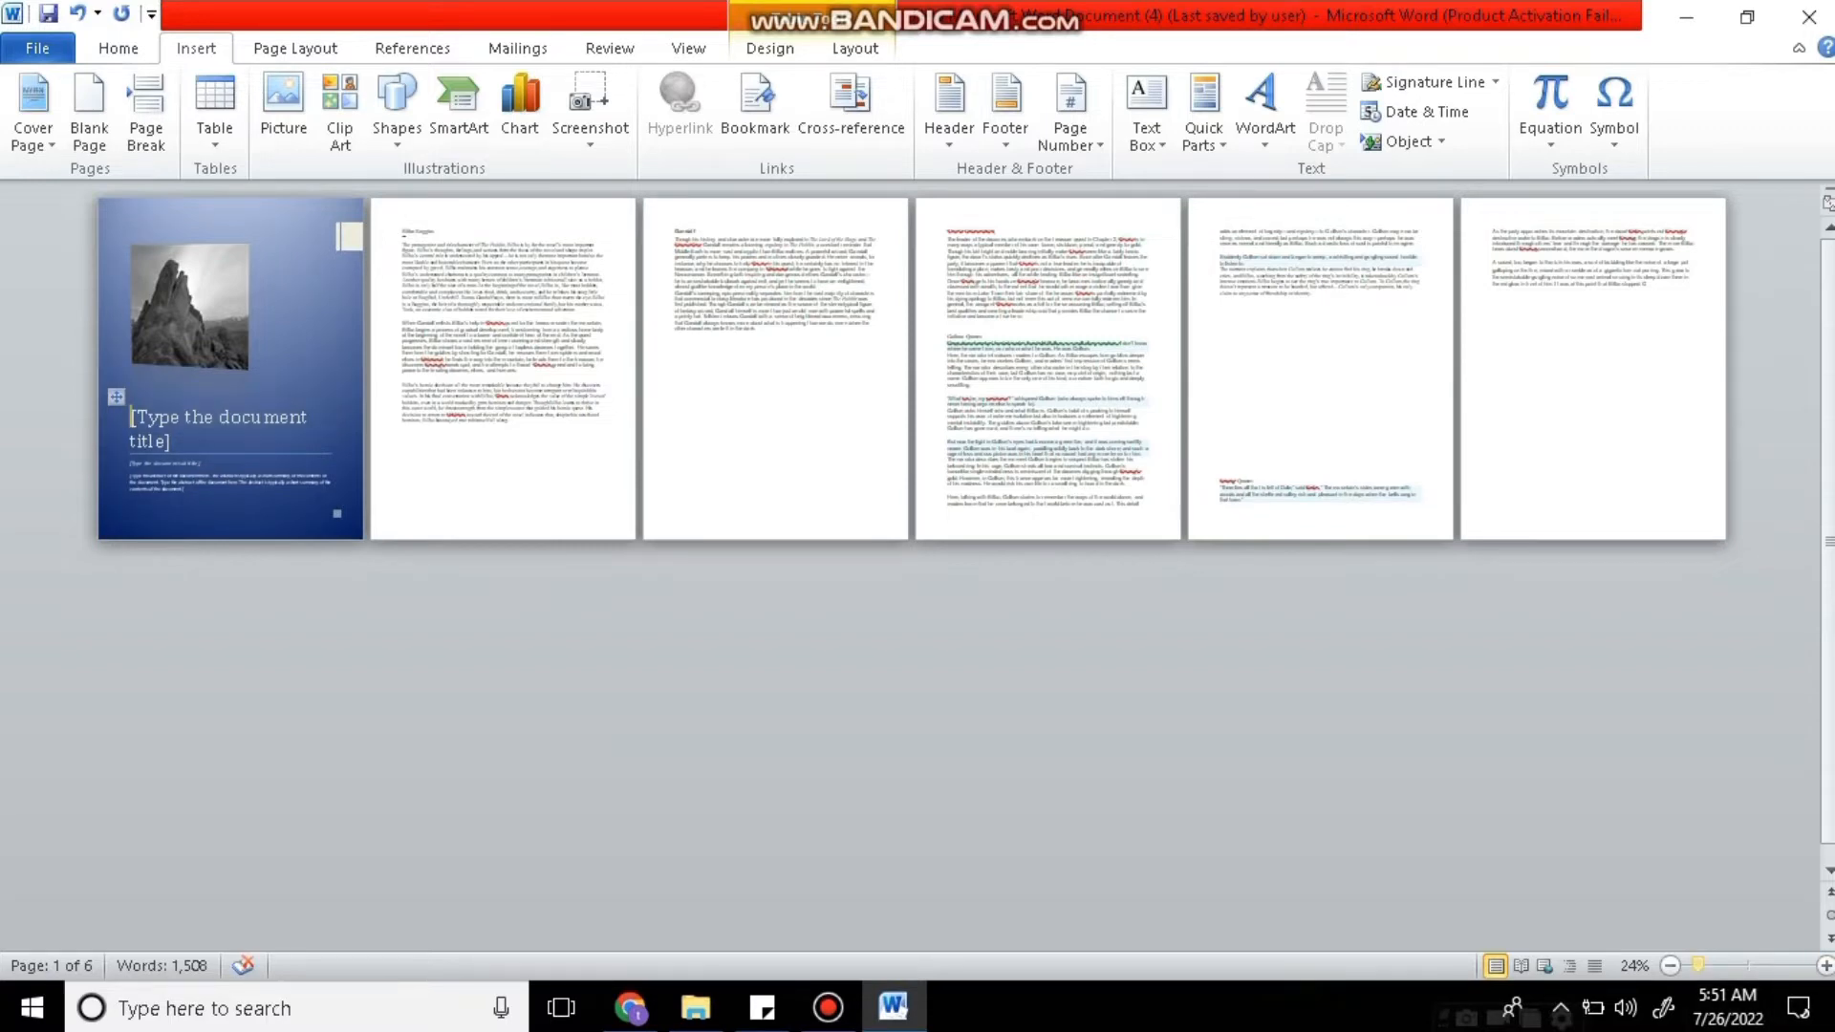
Replace the title placeholder on the cover page with "MICROSOFT WORD".
{"action": "left_click_drag", "start_coordinate": [1697, 966], "coordinate": [1741, 966]}
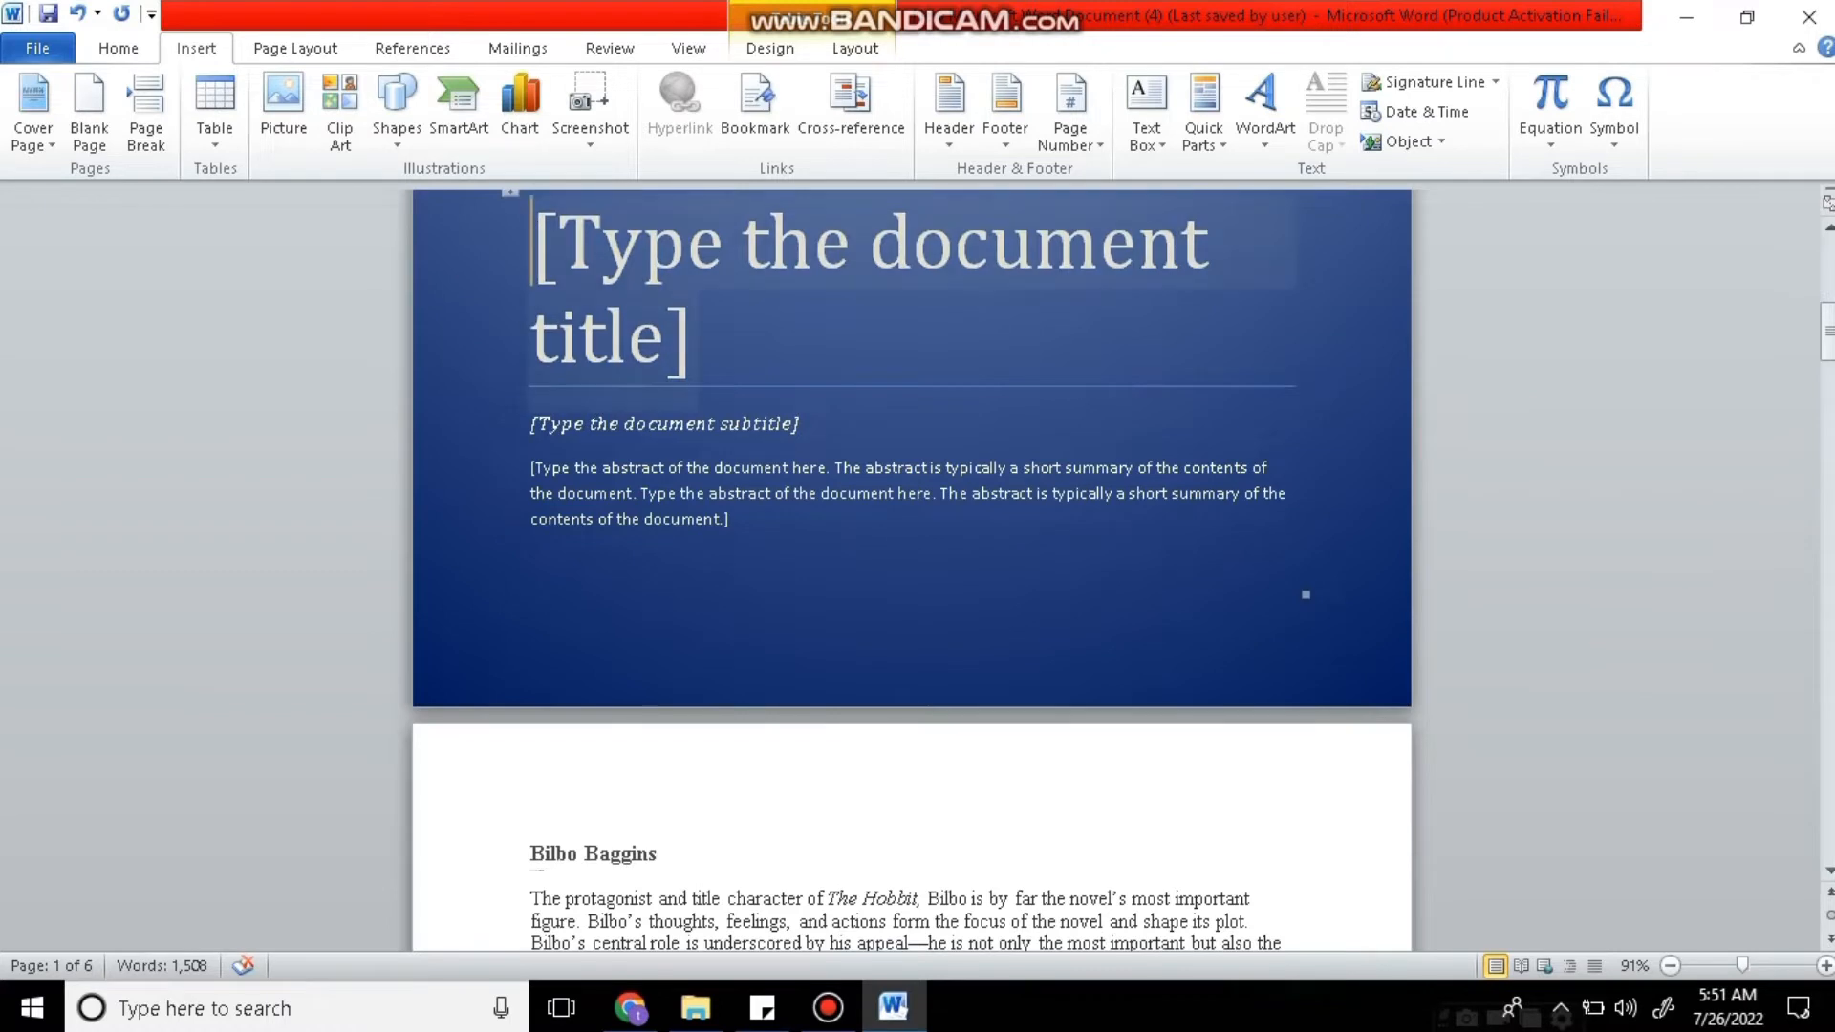
{"action": "left_click", "coordinate": [630, 325]}
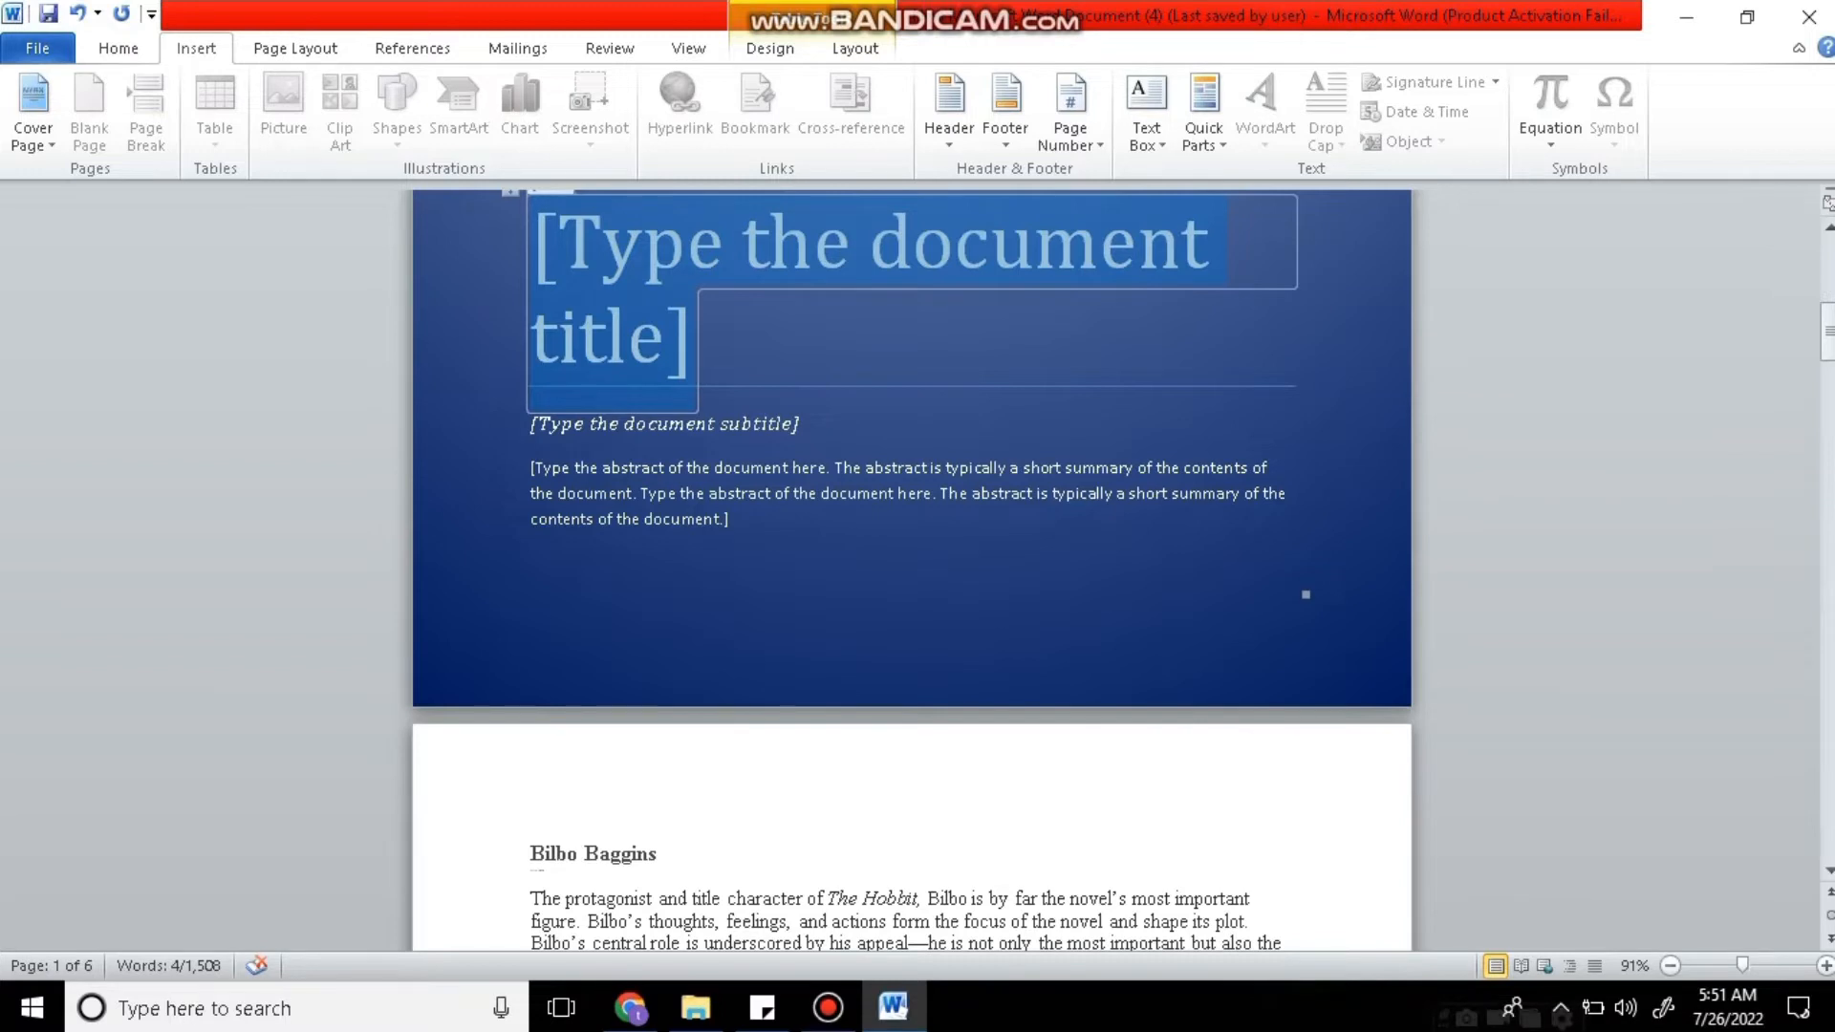
{"action": "type", "text": "m"}
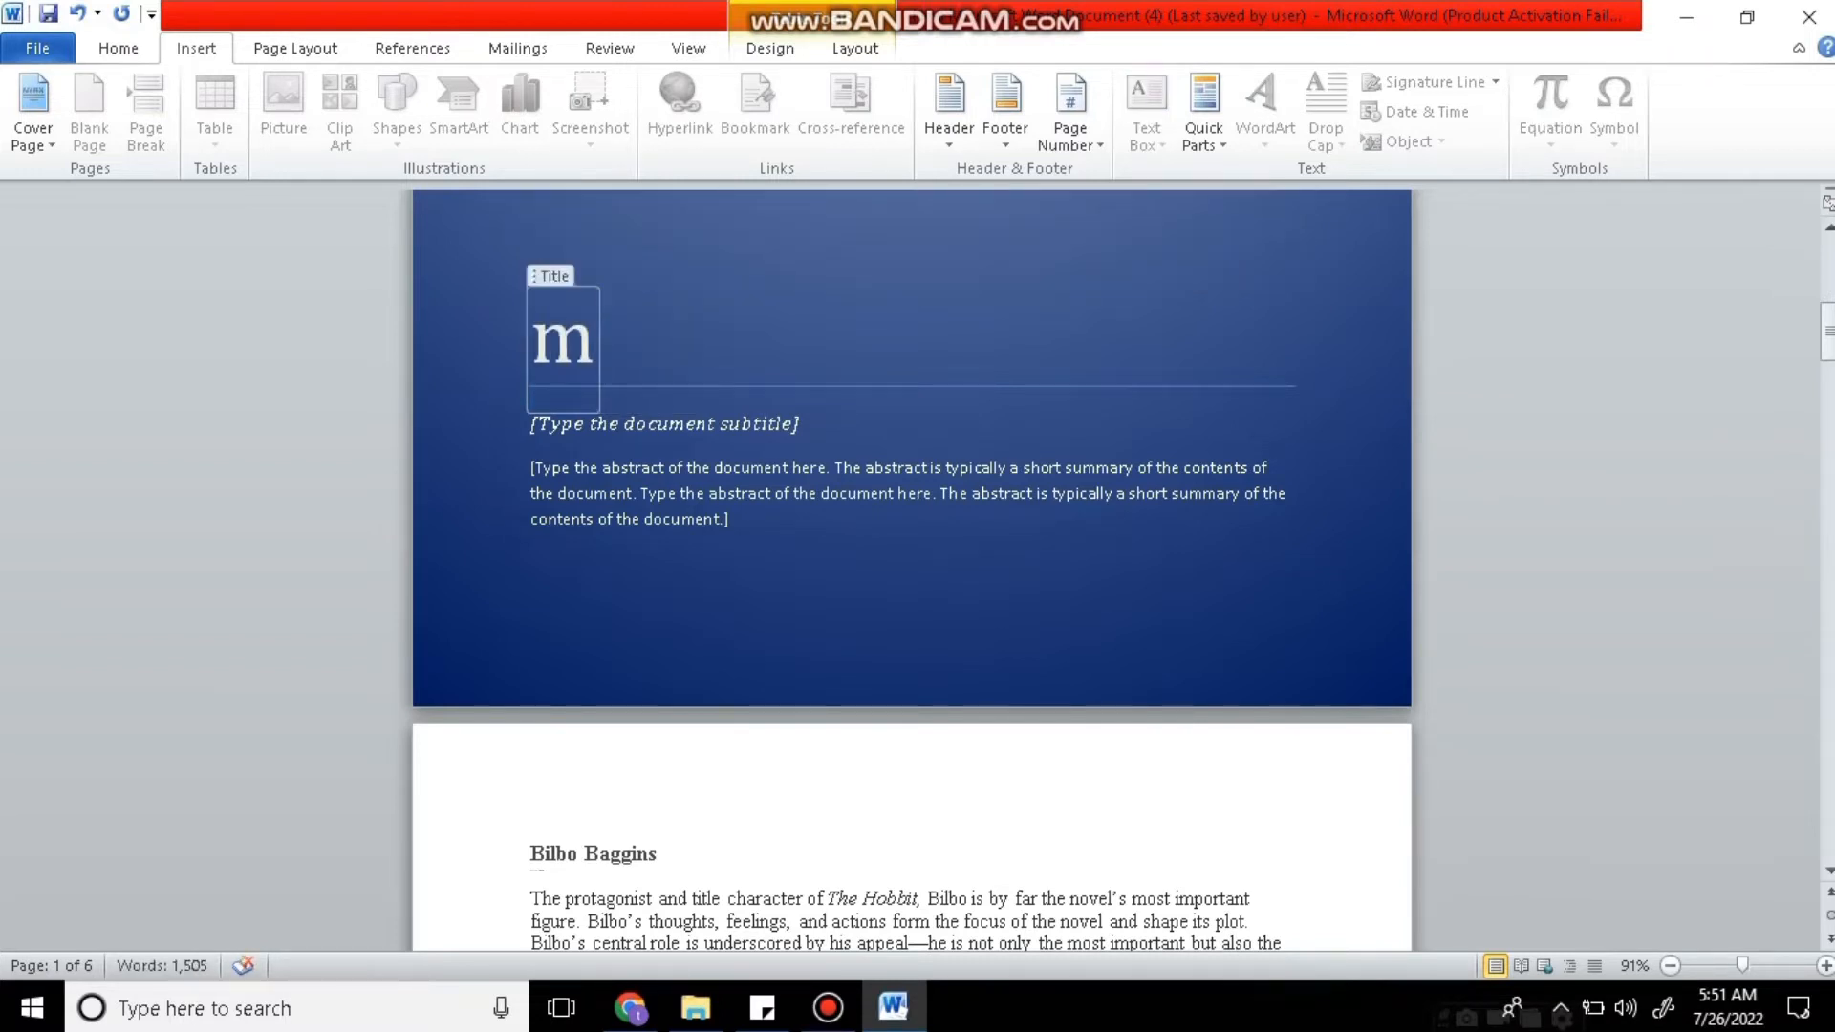
{"action": "key", "text": "BackSpace"}
{"action": "type", "text": "MIC"}
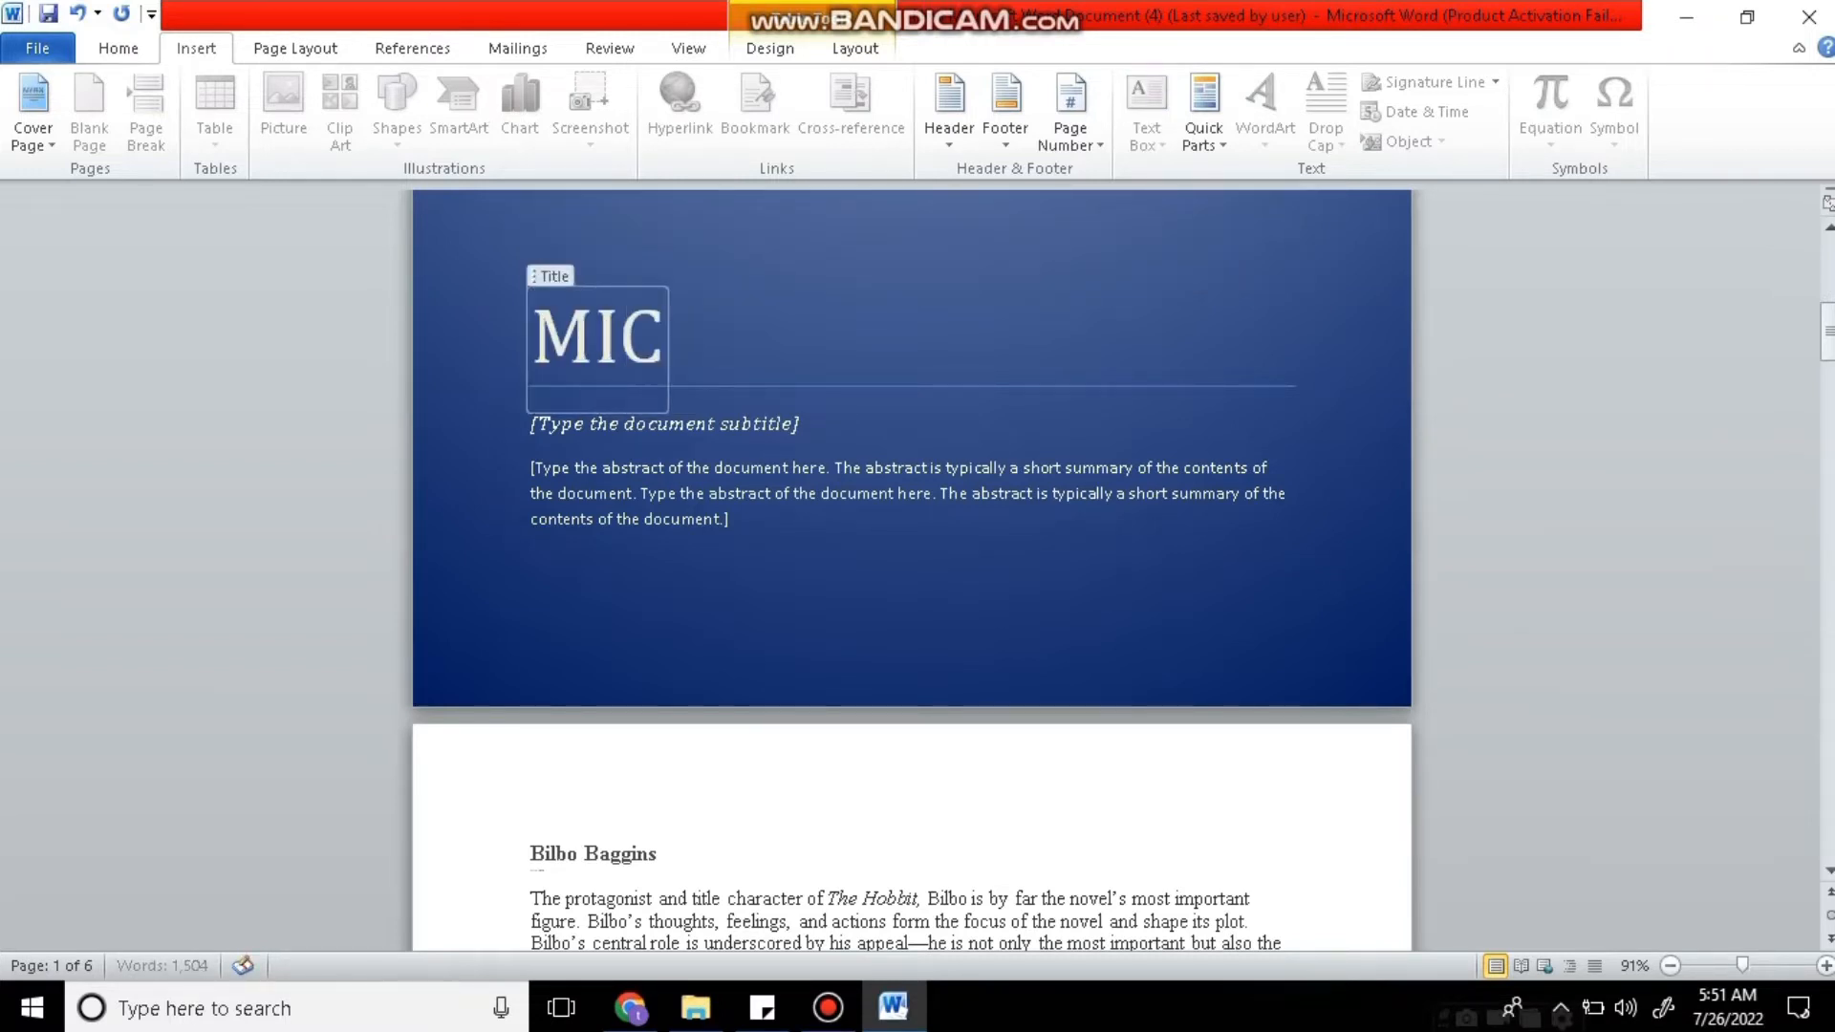
{"action": "type", "text": "ROSO"}
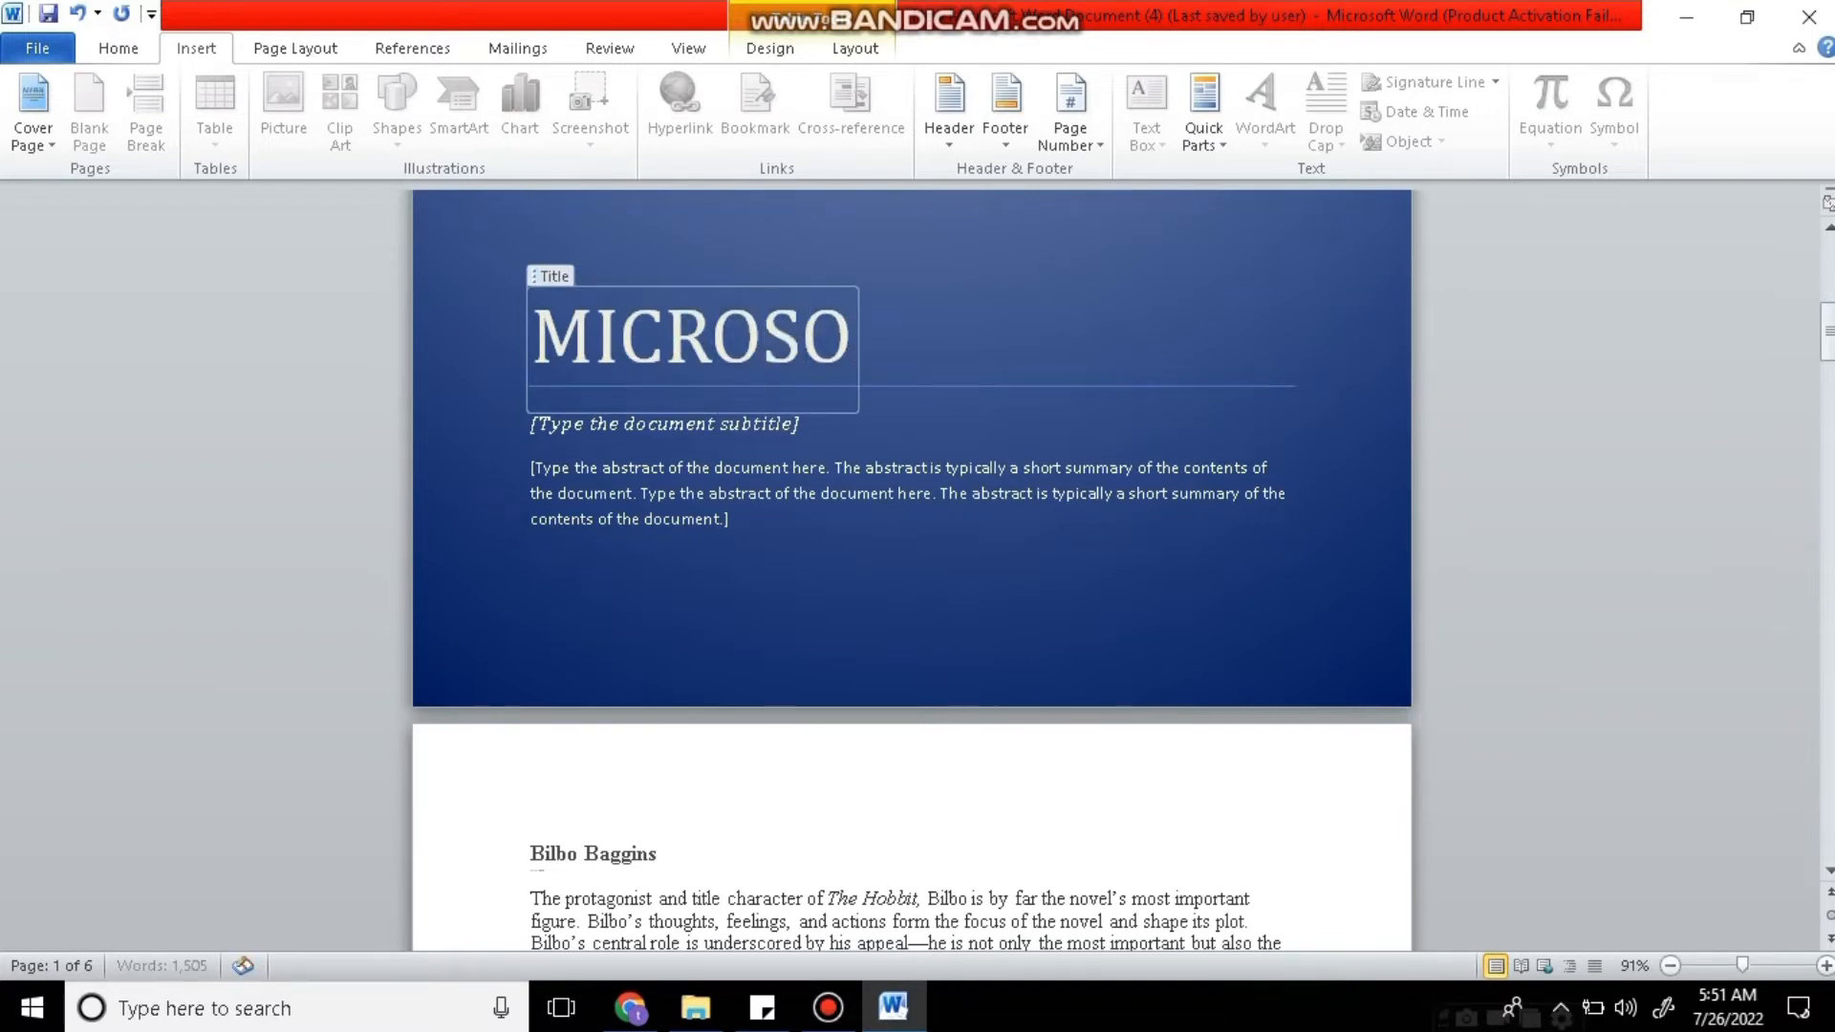
{"action": "type", "text": "FT"}
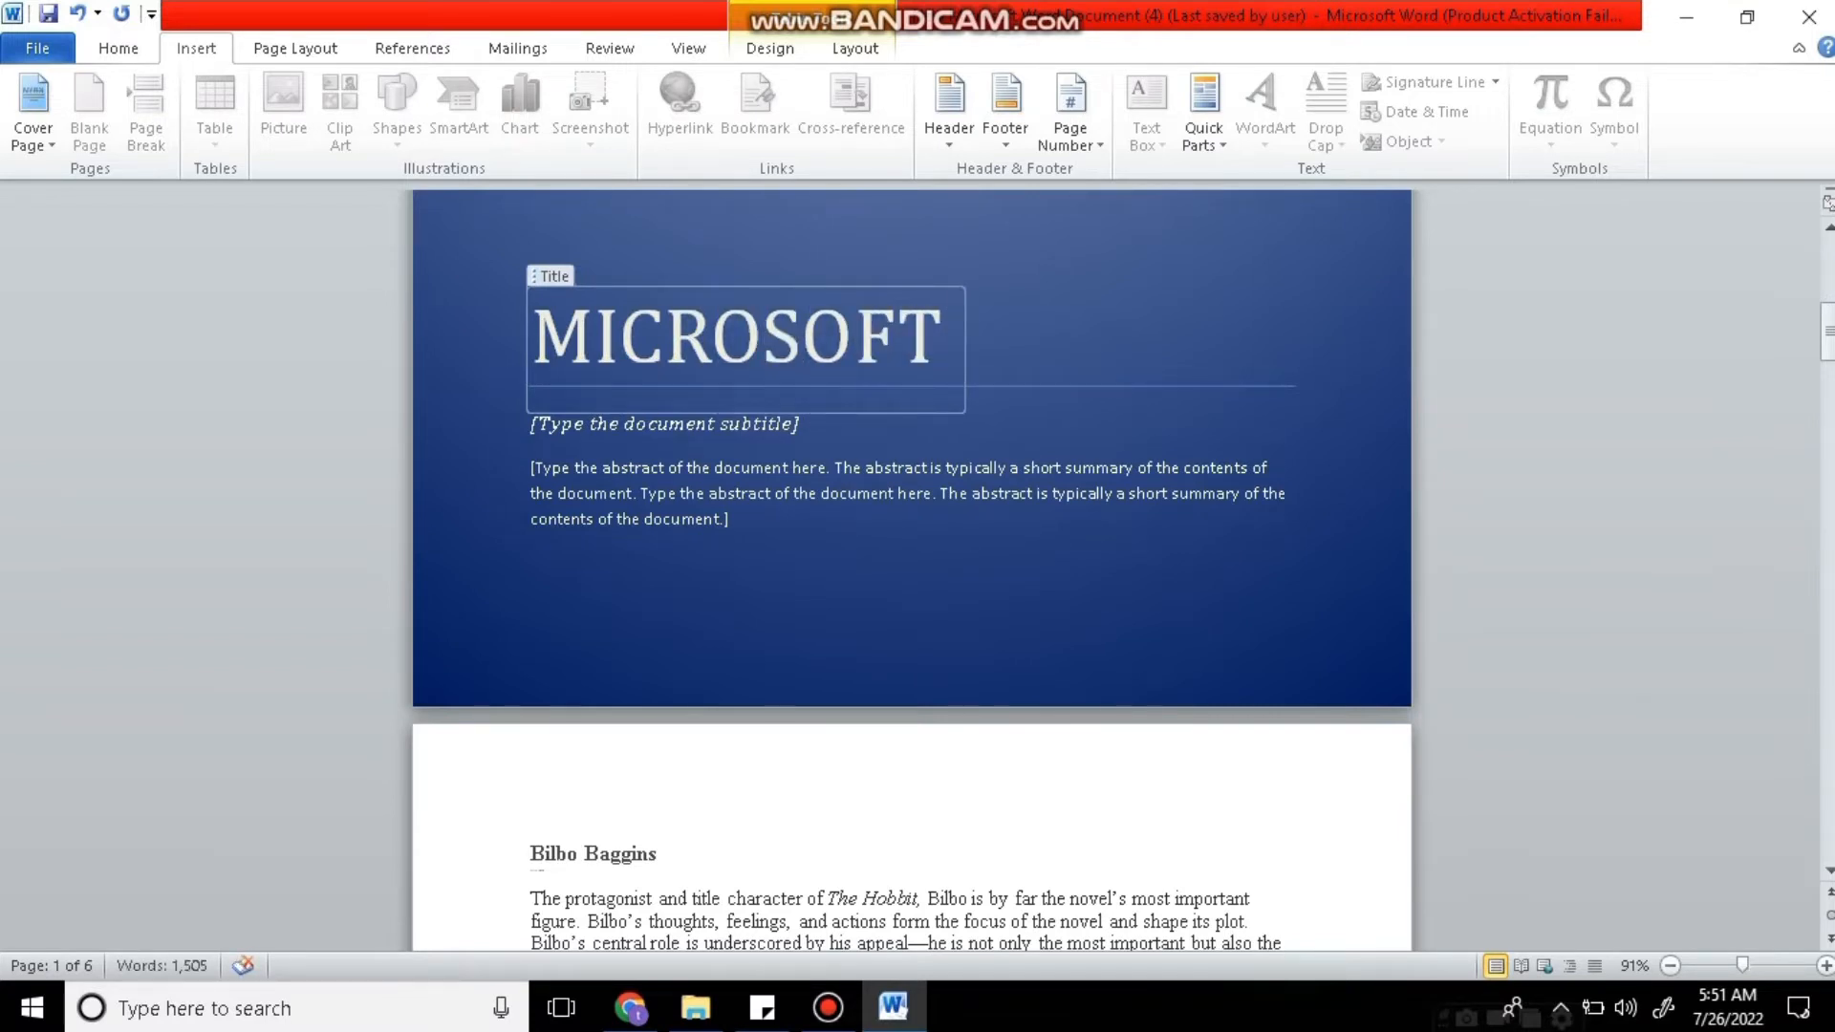
{"action": "type", "text": " WORD"}
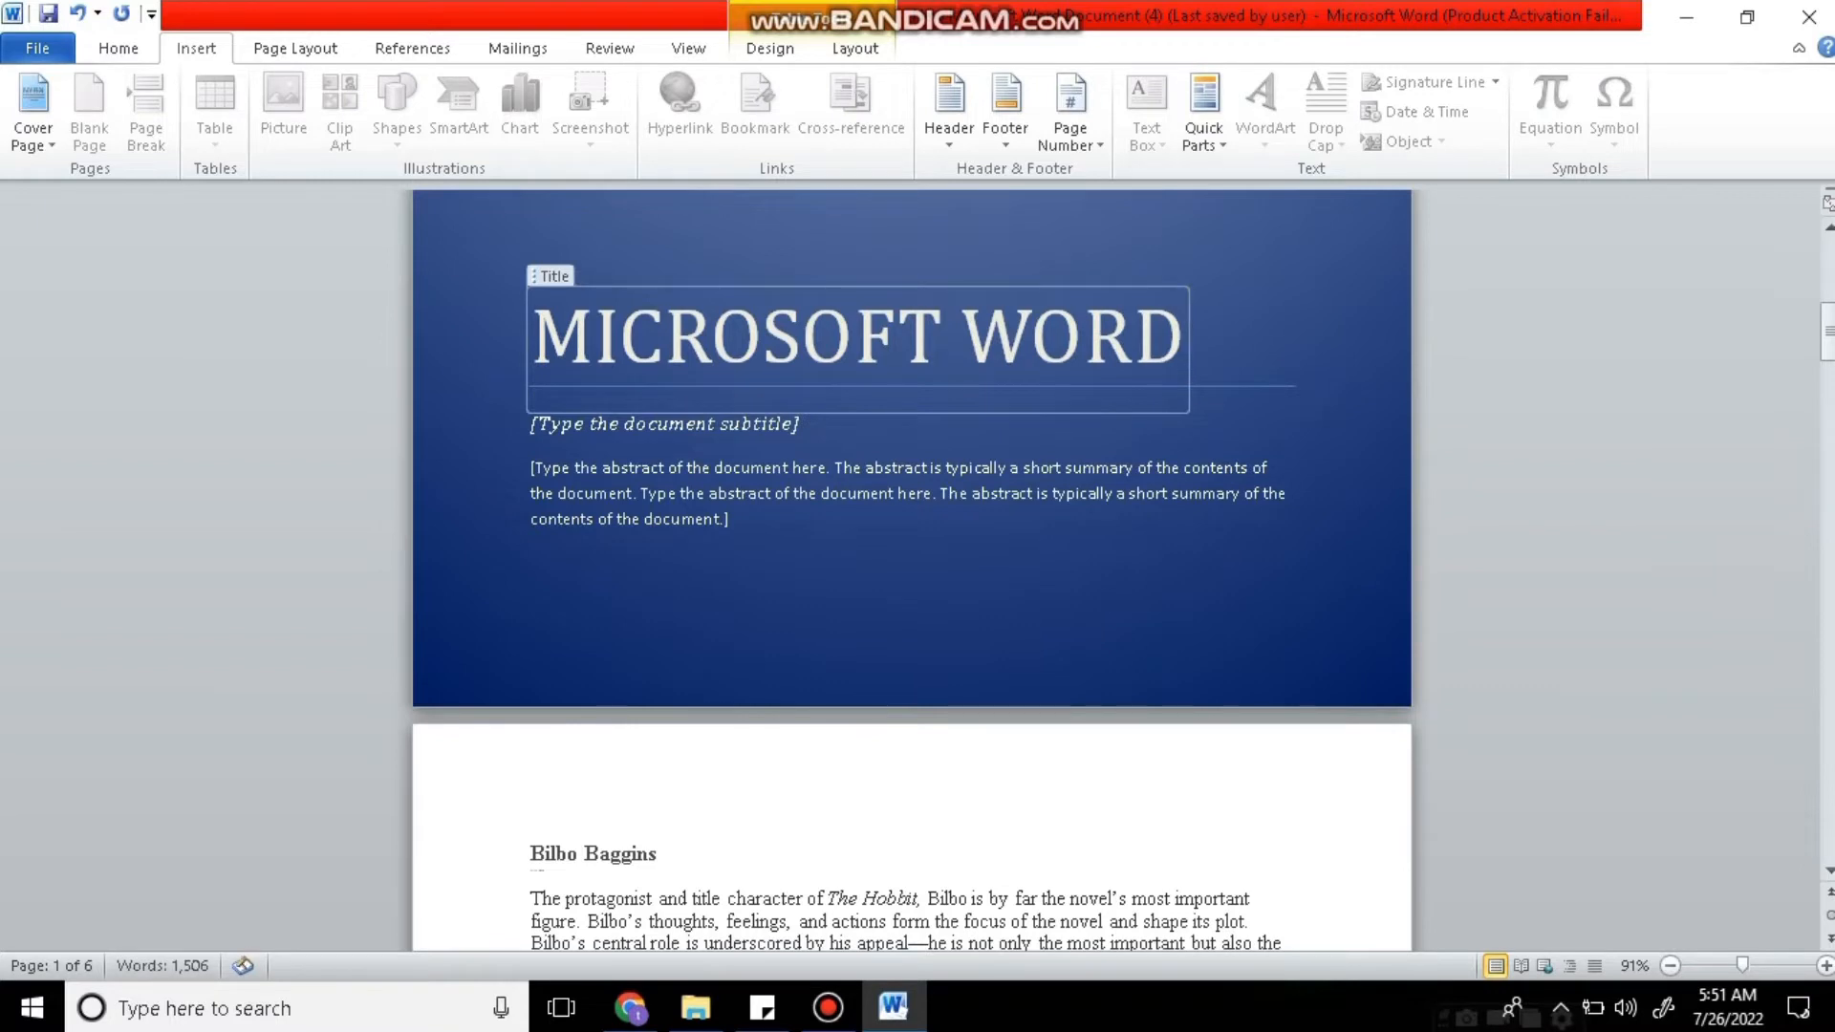
{"action": "left_click", "coordinate": [713, 336]}
Replace the subtitle placeholder on the cover page with "DAY 2".
{"action": "left_click", "coordinate": [621, 427]}
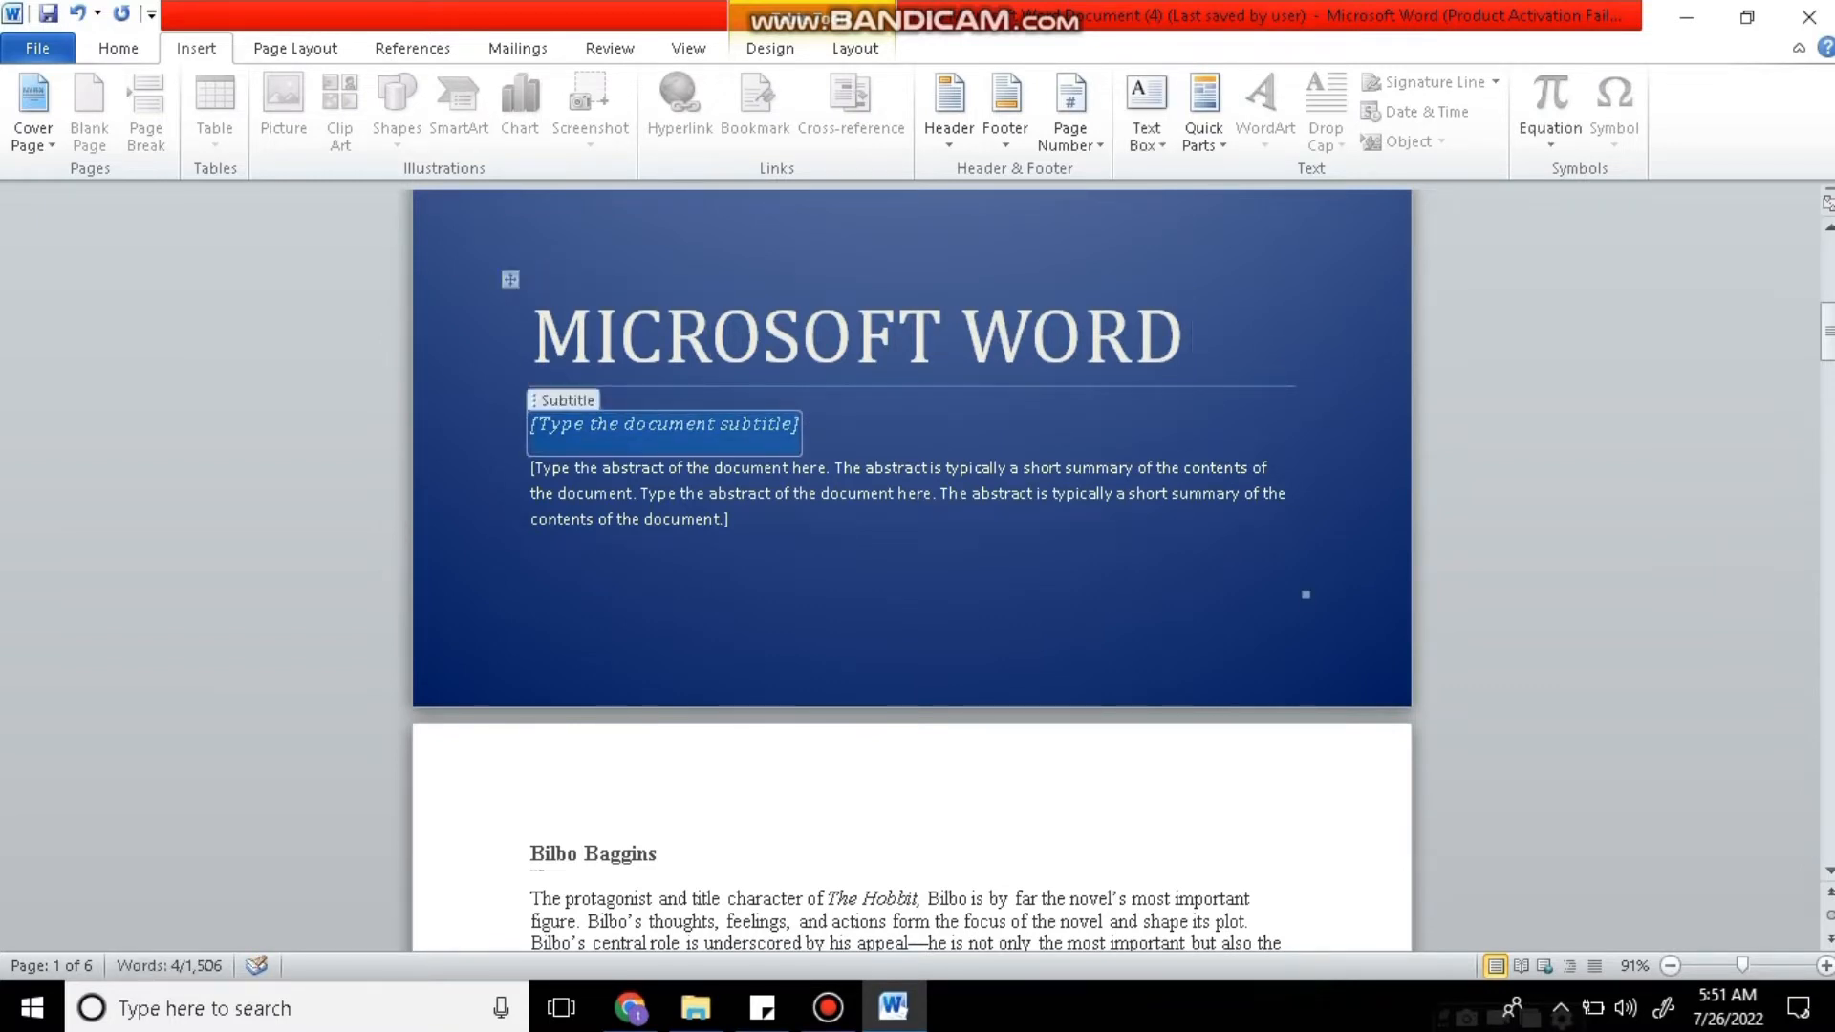
{"action": "type", "text": "DAY"}
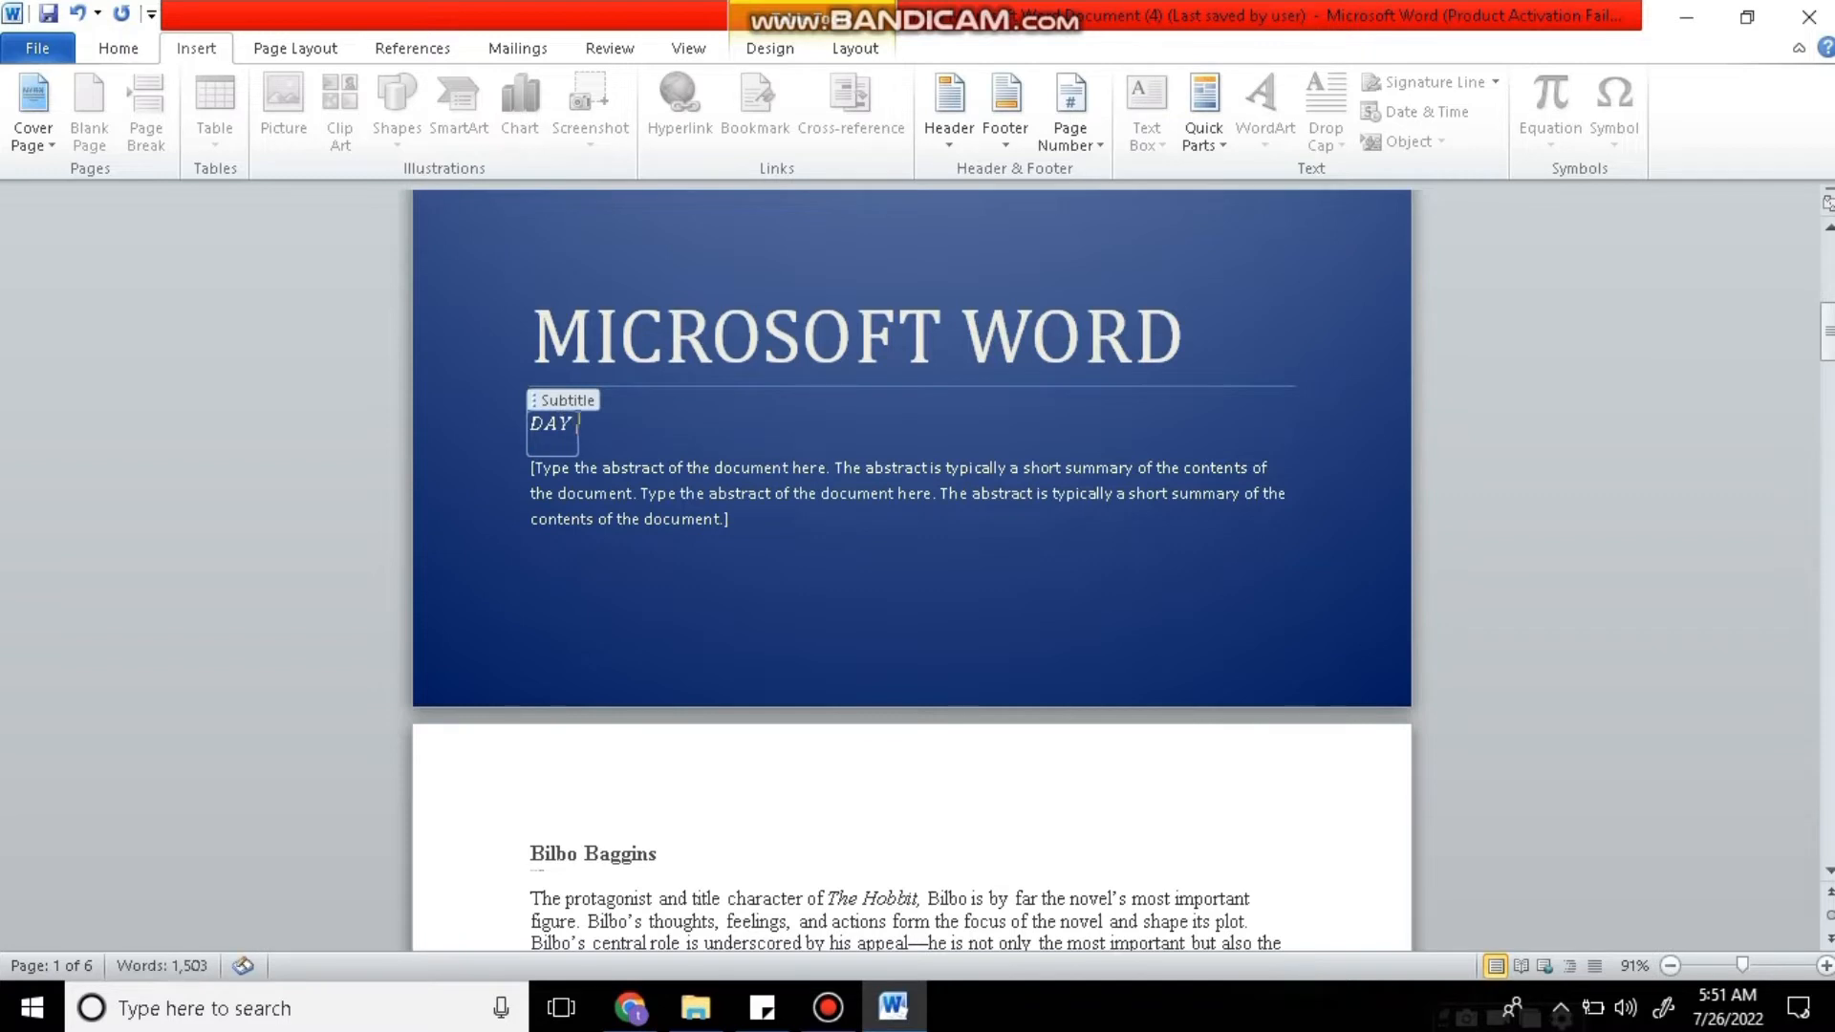
{"action": "type", "text": " 2"}
Replace the abstract placeholder on the cover page with the author's full name.
{"action": "left_click", "coordinate": [603, 465]}
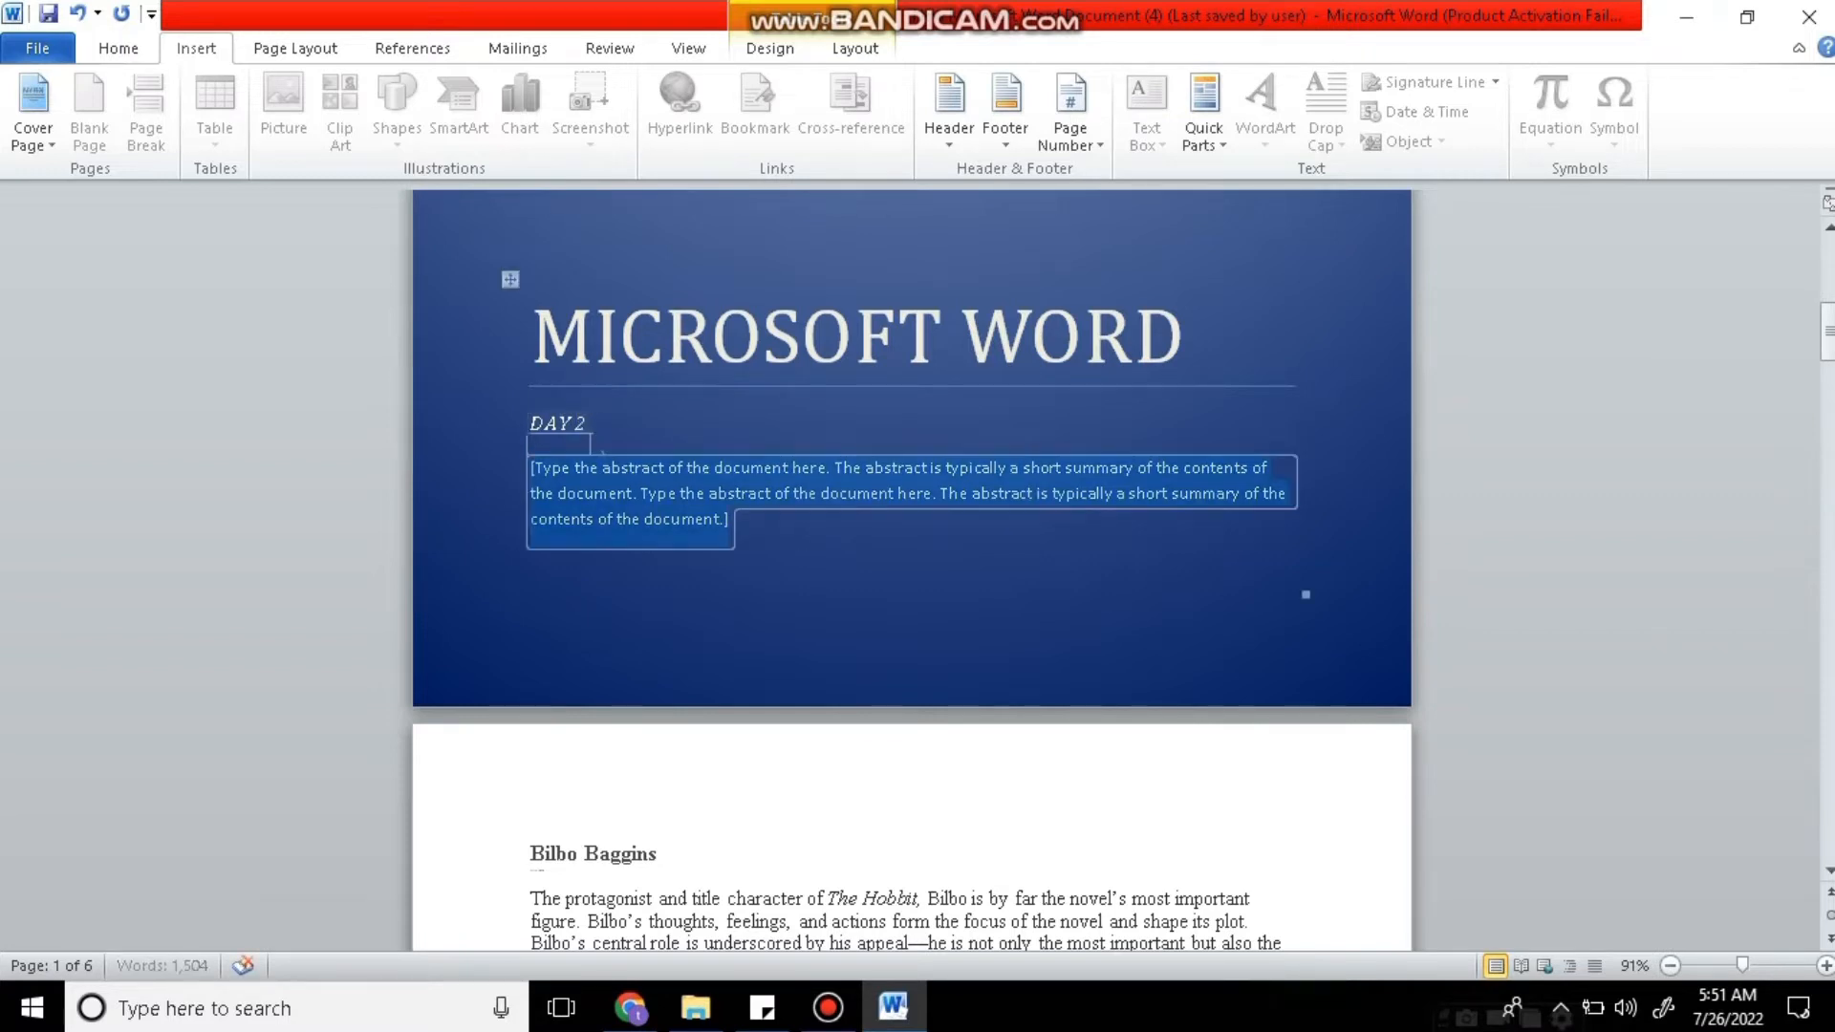
{"action": "type", "text": "TA"}
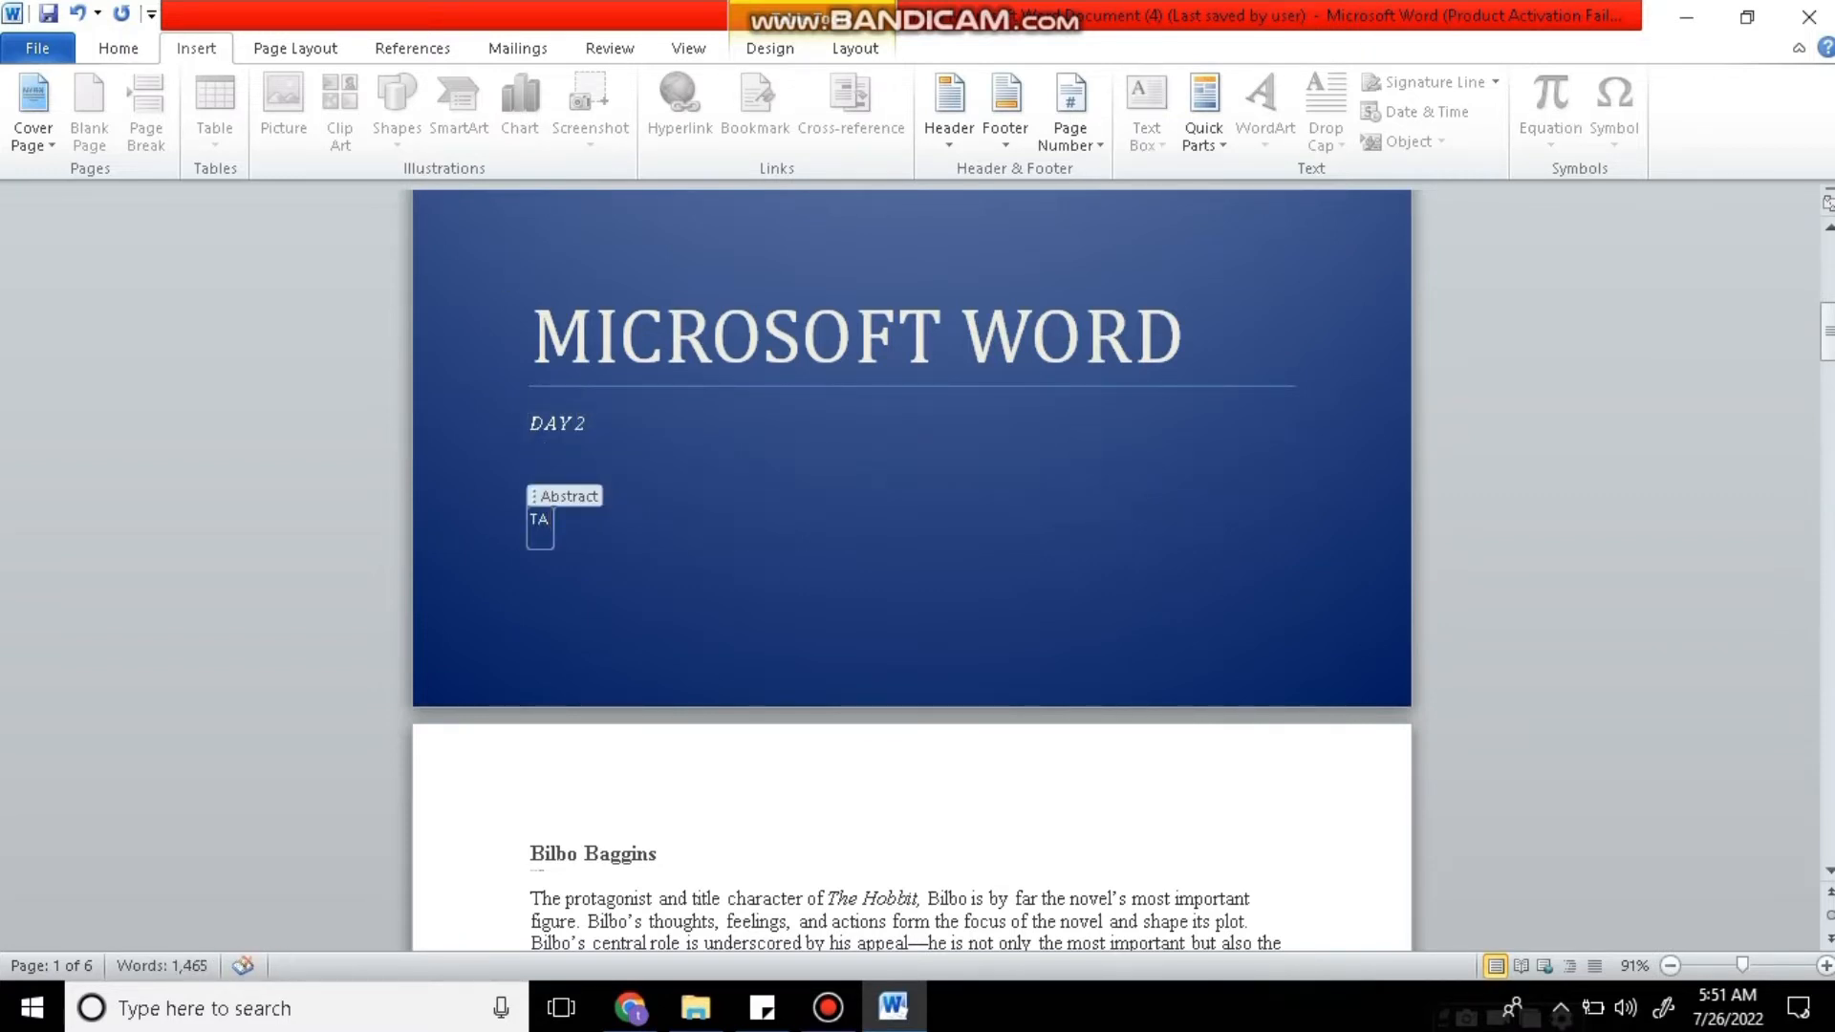
{"action": "type", "text": "NIYA HAKEE"}
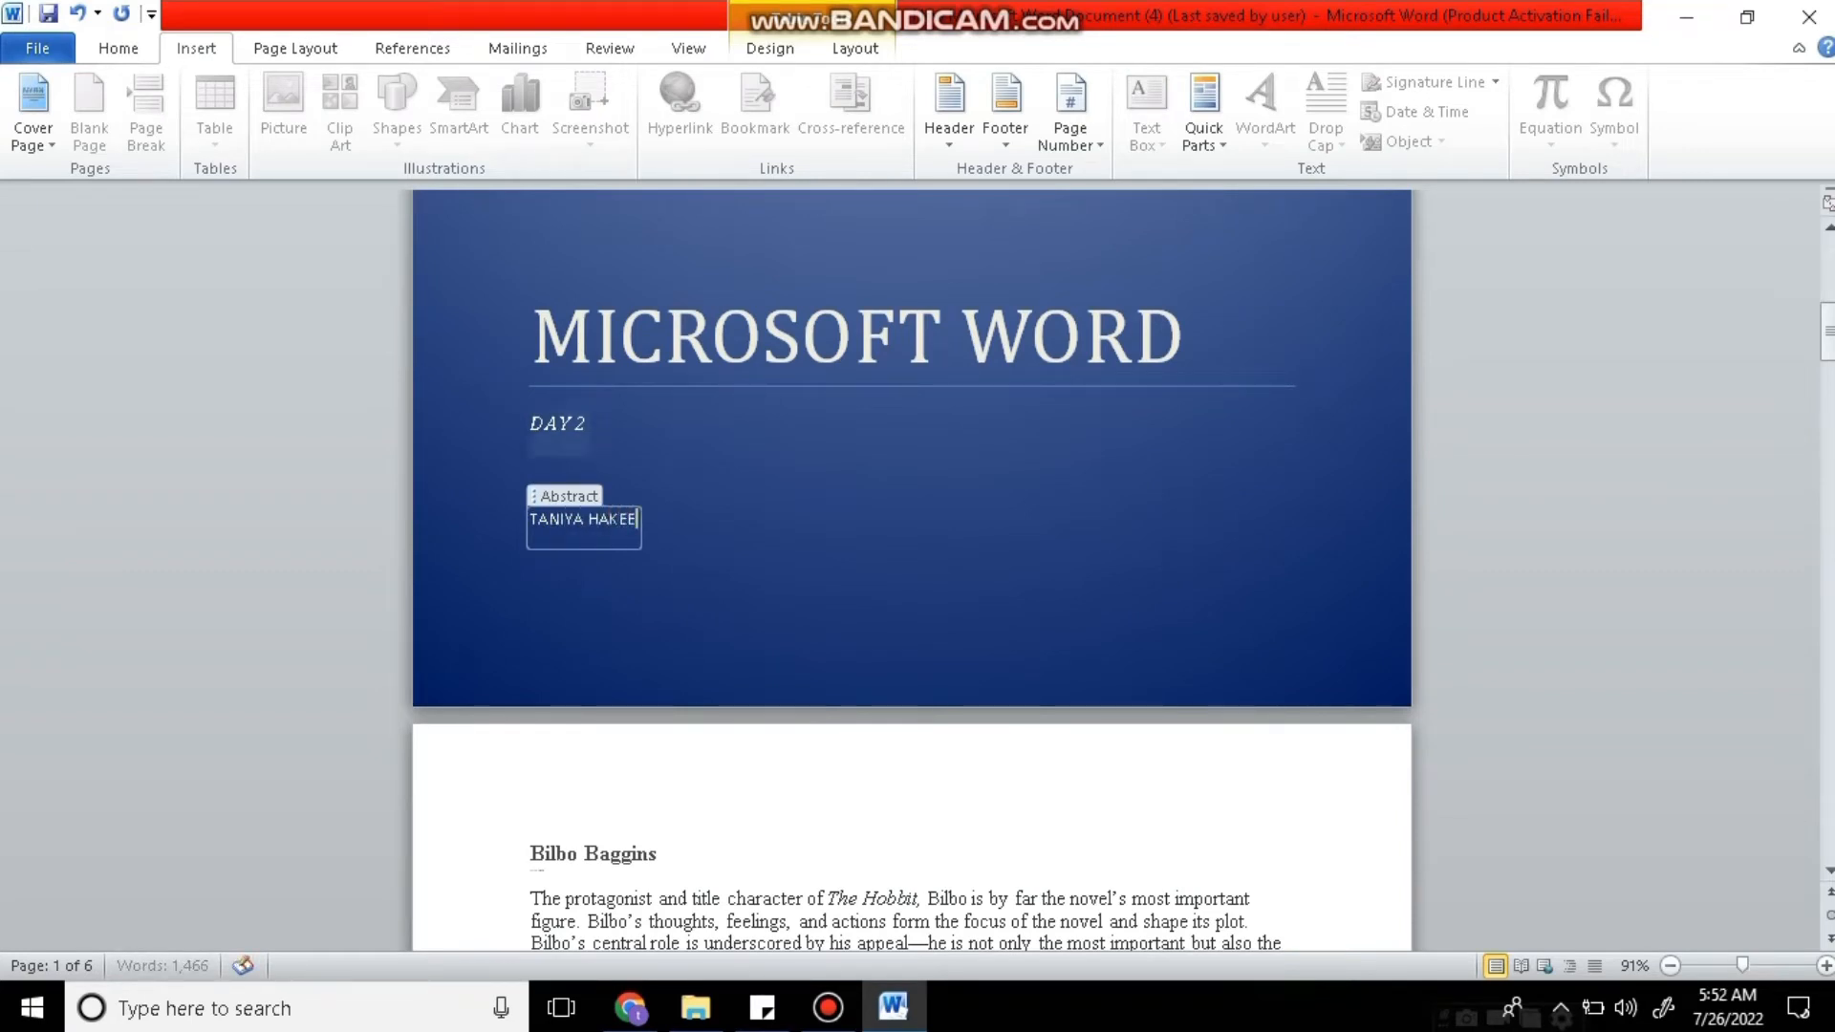
{"action": "type", "text": "M"}
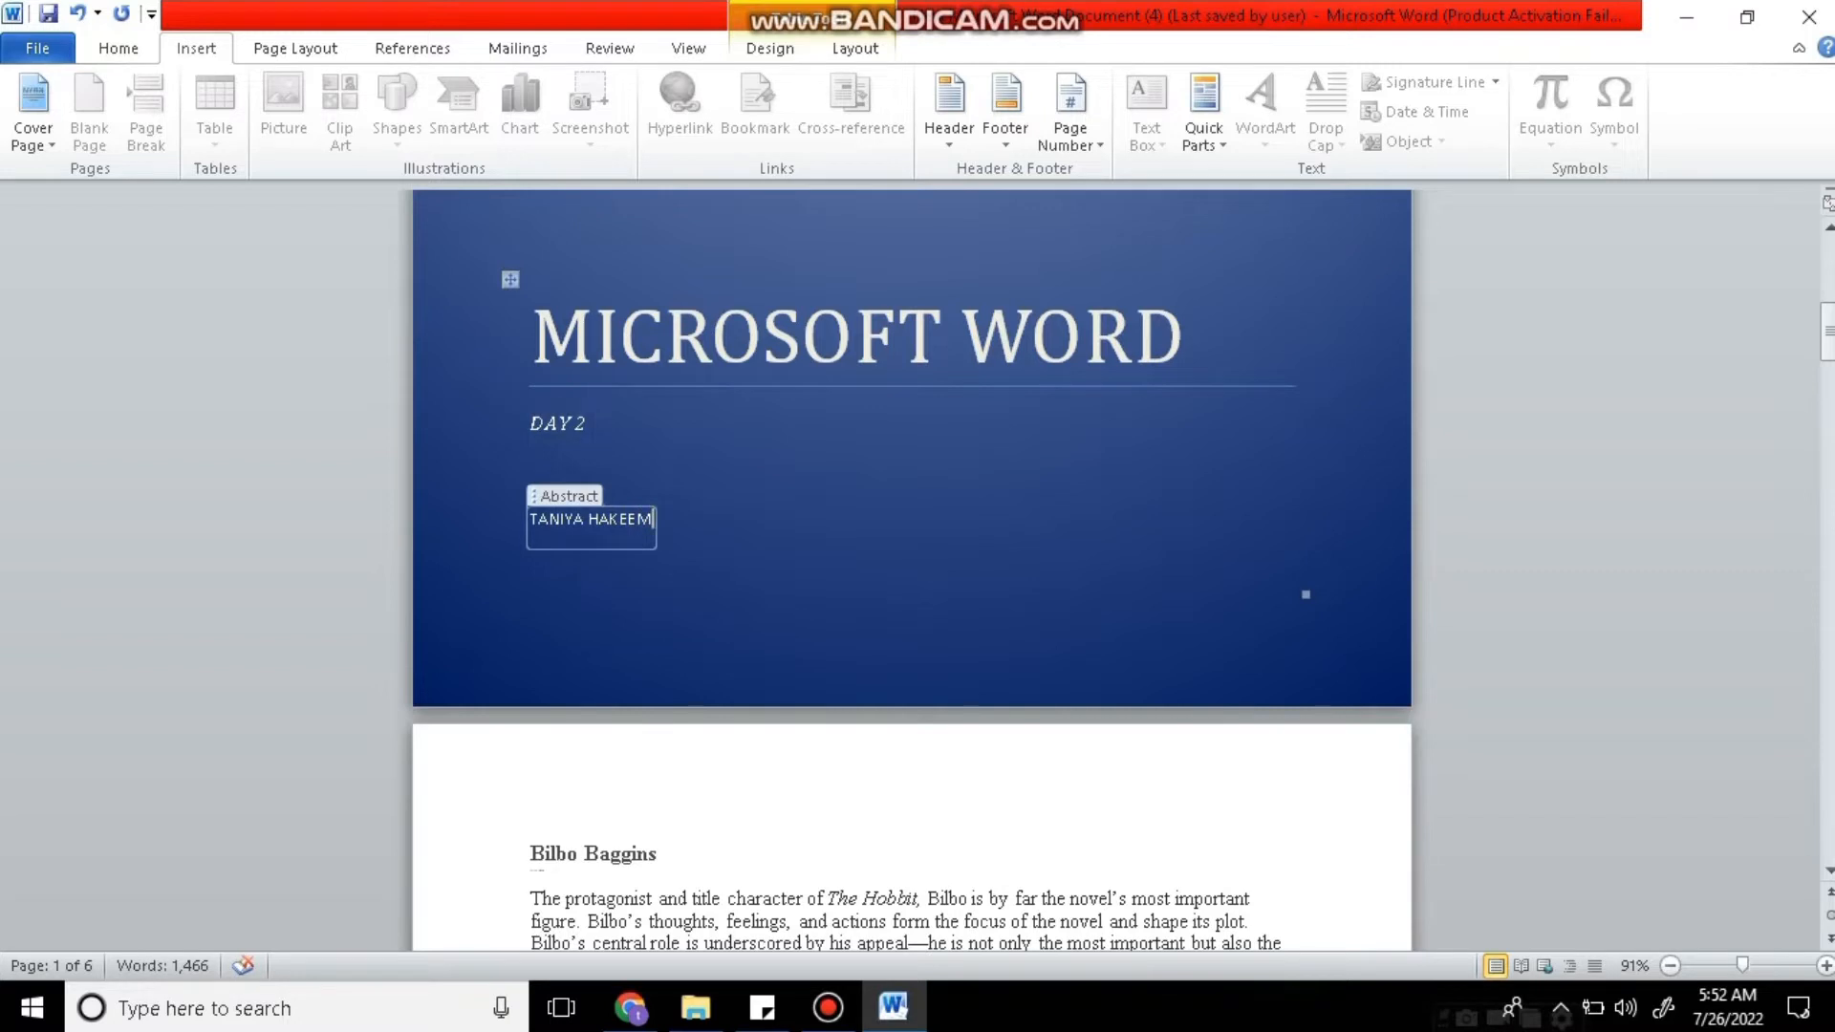
{"action": "left_click_drag", "start_coordinate": [1828, 339], "coordinate": [1828, 275]}
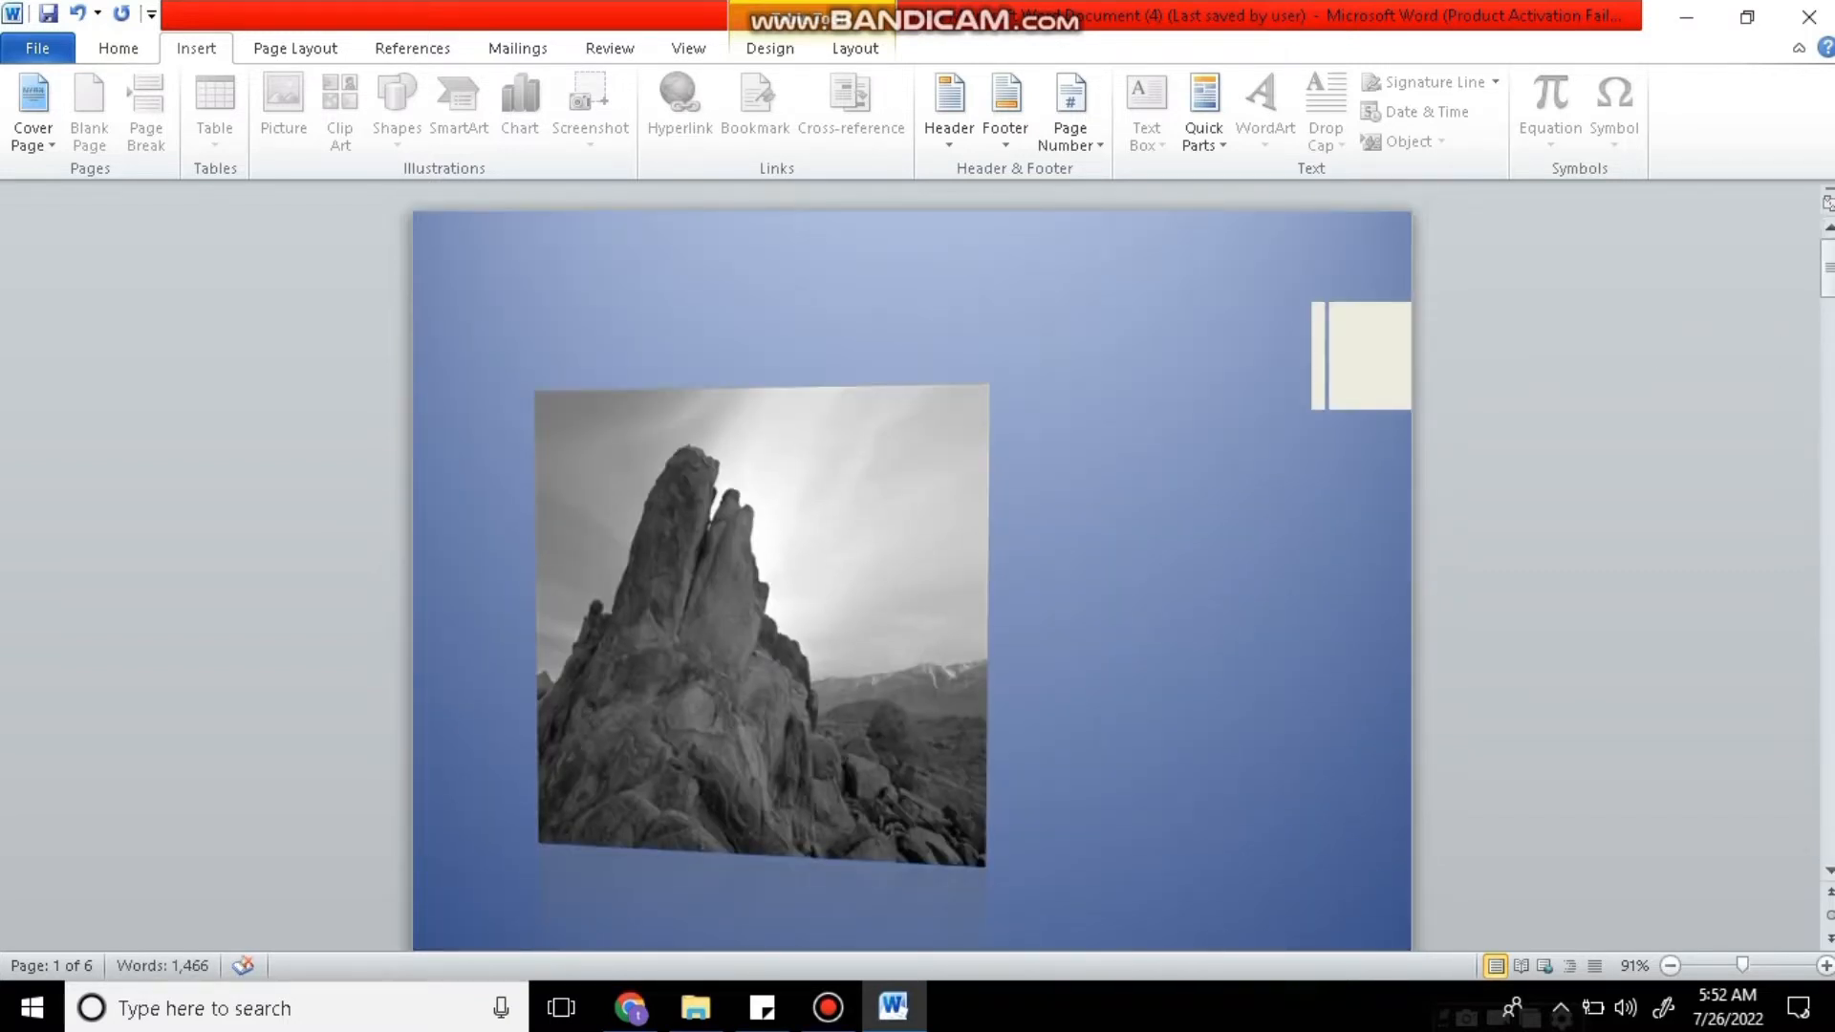
{"action": "left_click", "coordinate": [762, 621]}
{"action": "right_click", "coordinate": [818, 550]}
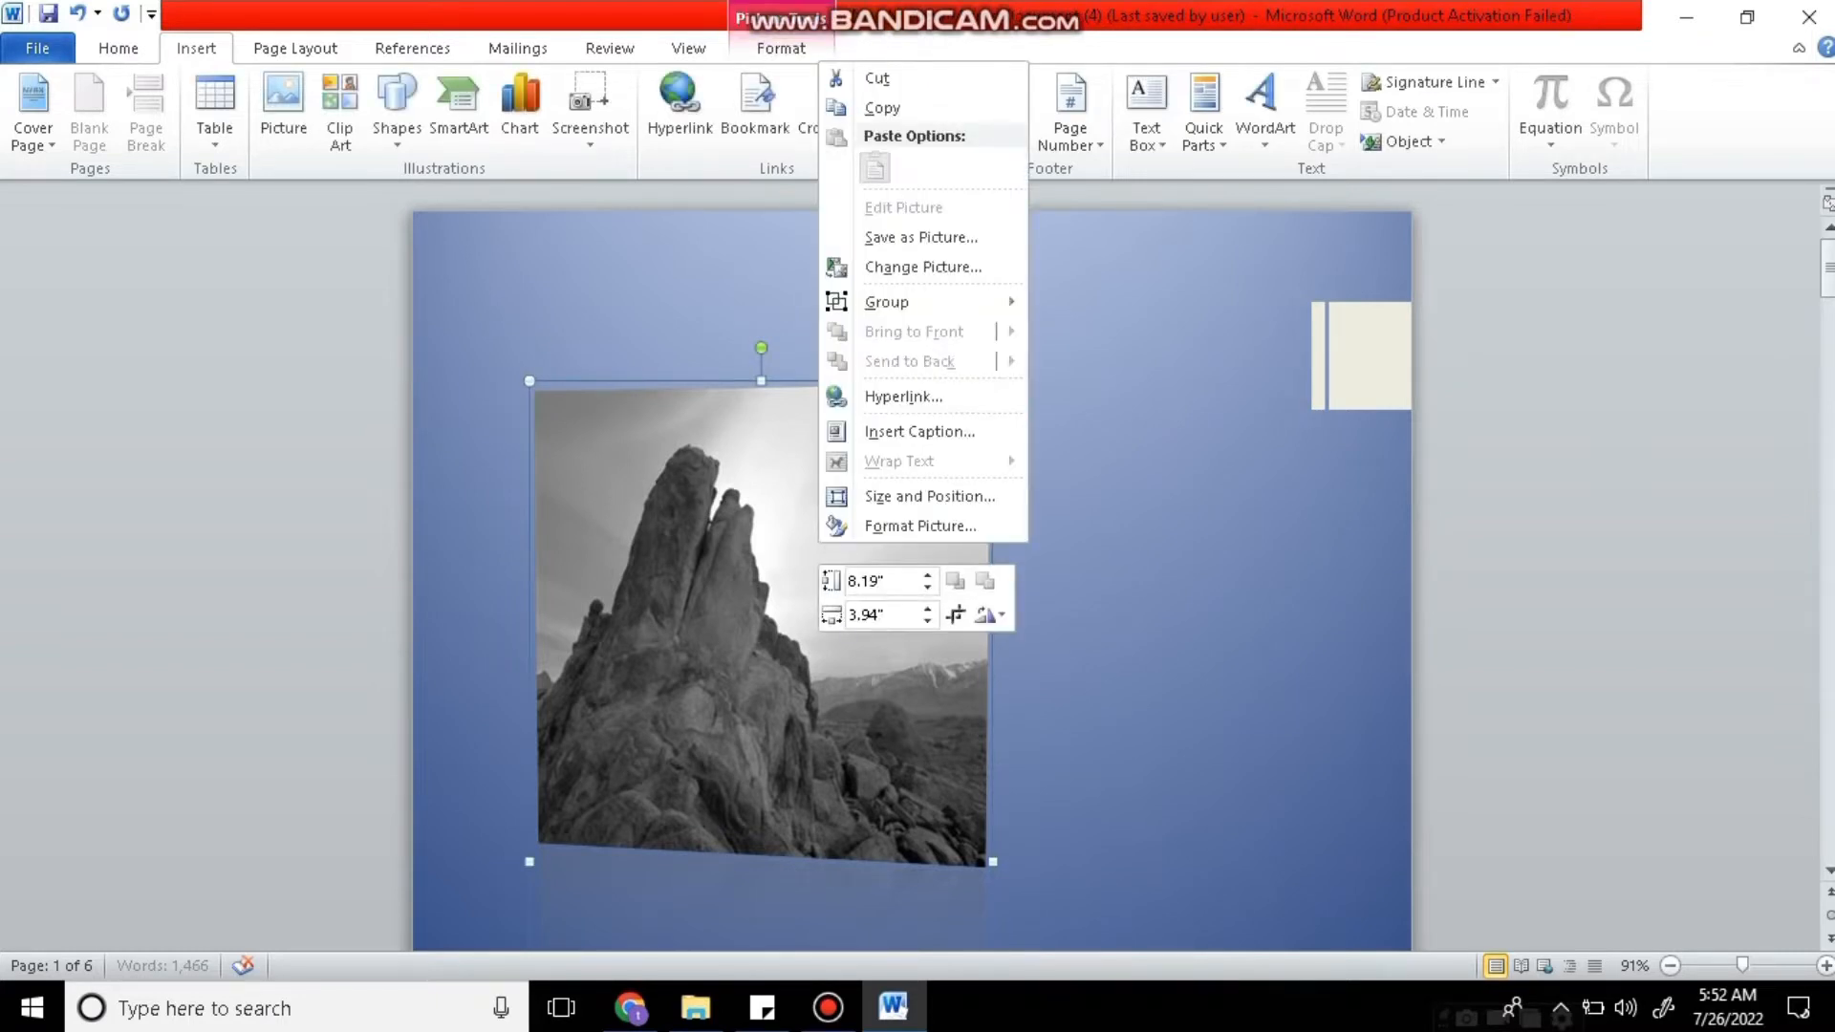
{"action": "key", "text": "Escape"}
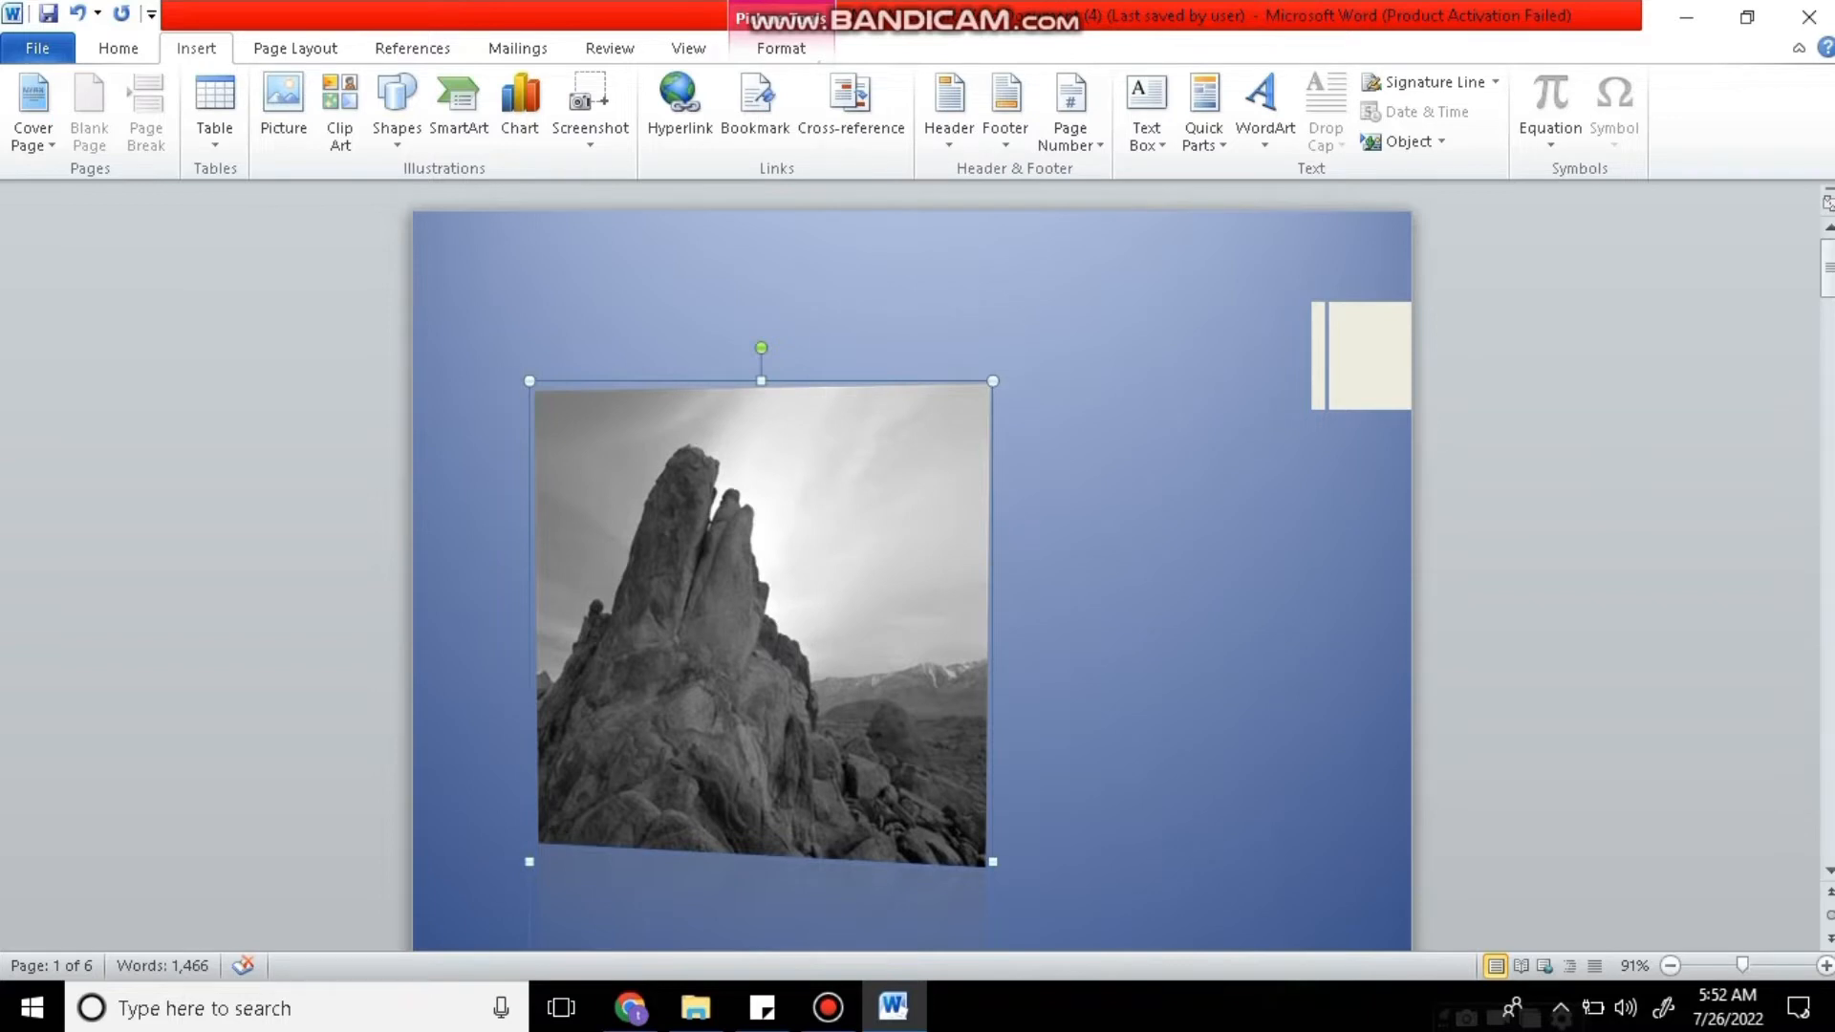
{"action": "key", "text": "F2"}
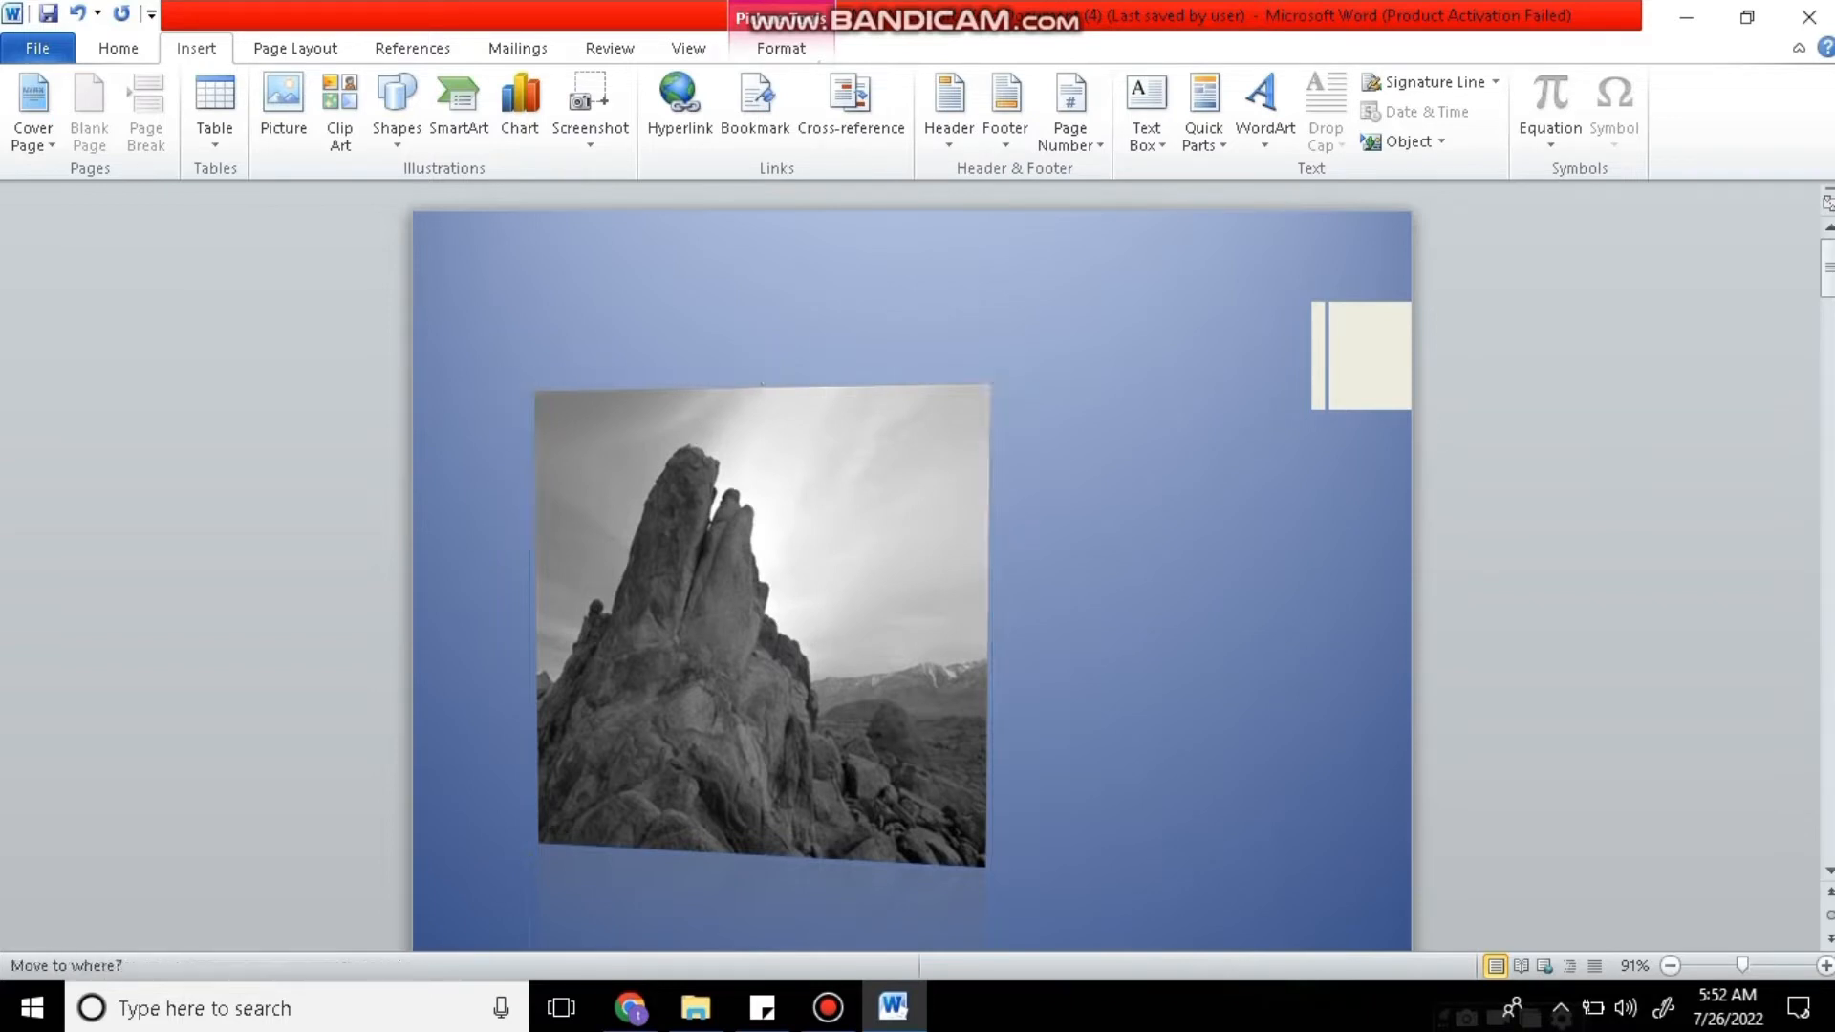
{"action": "key", "text": "Escape"}
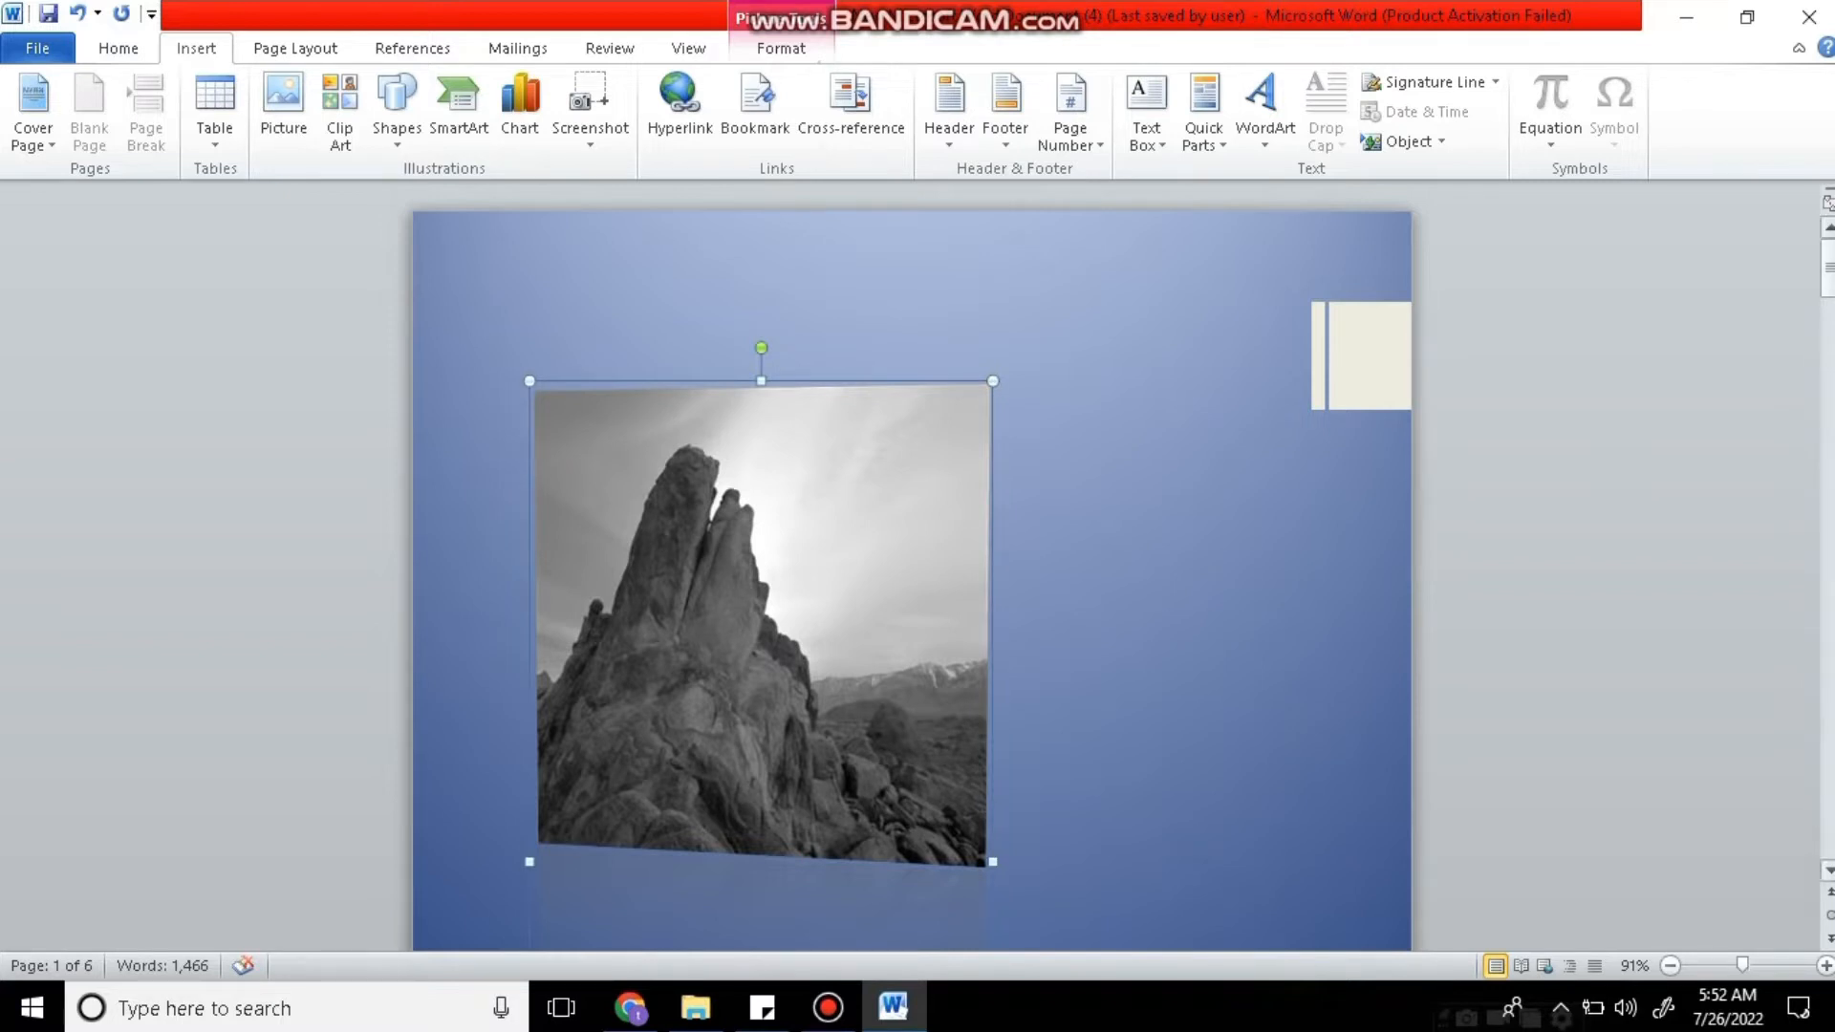
Insert a blank page between the cover page and the Bilbo Baggins heading.
{"action": "left_click_drag", "start_coordinate": [1828, 268], "coordinate": [1827, 367]}
{"action": "left_click", "coordinate": [531, 389]}
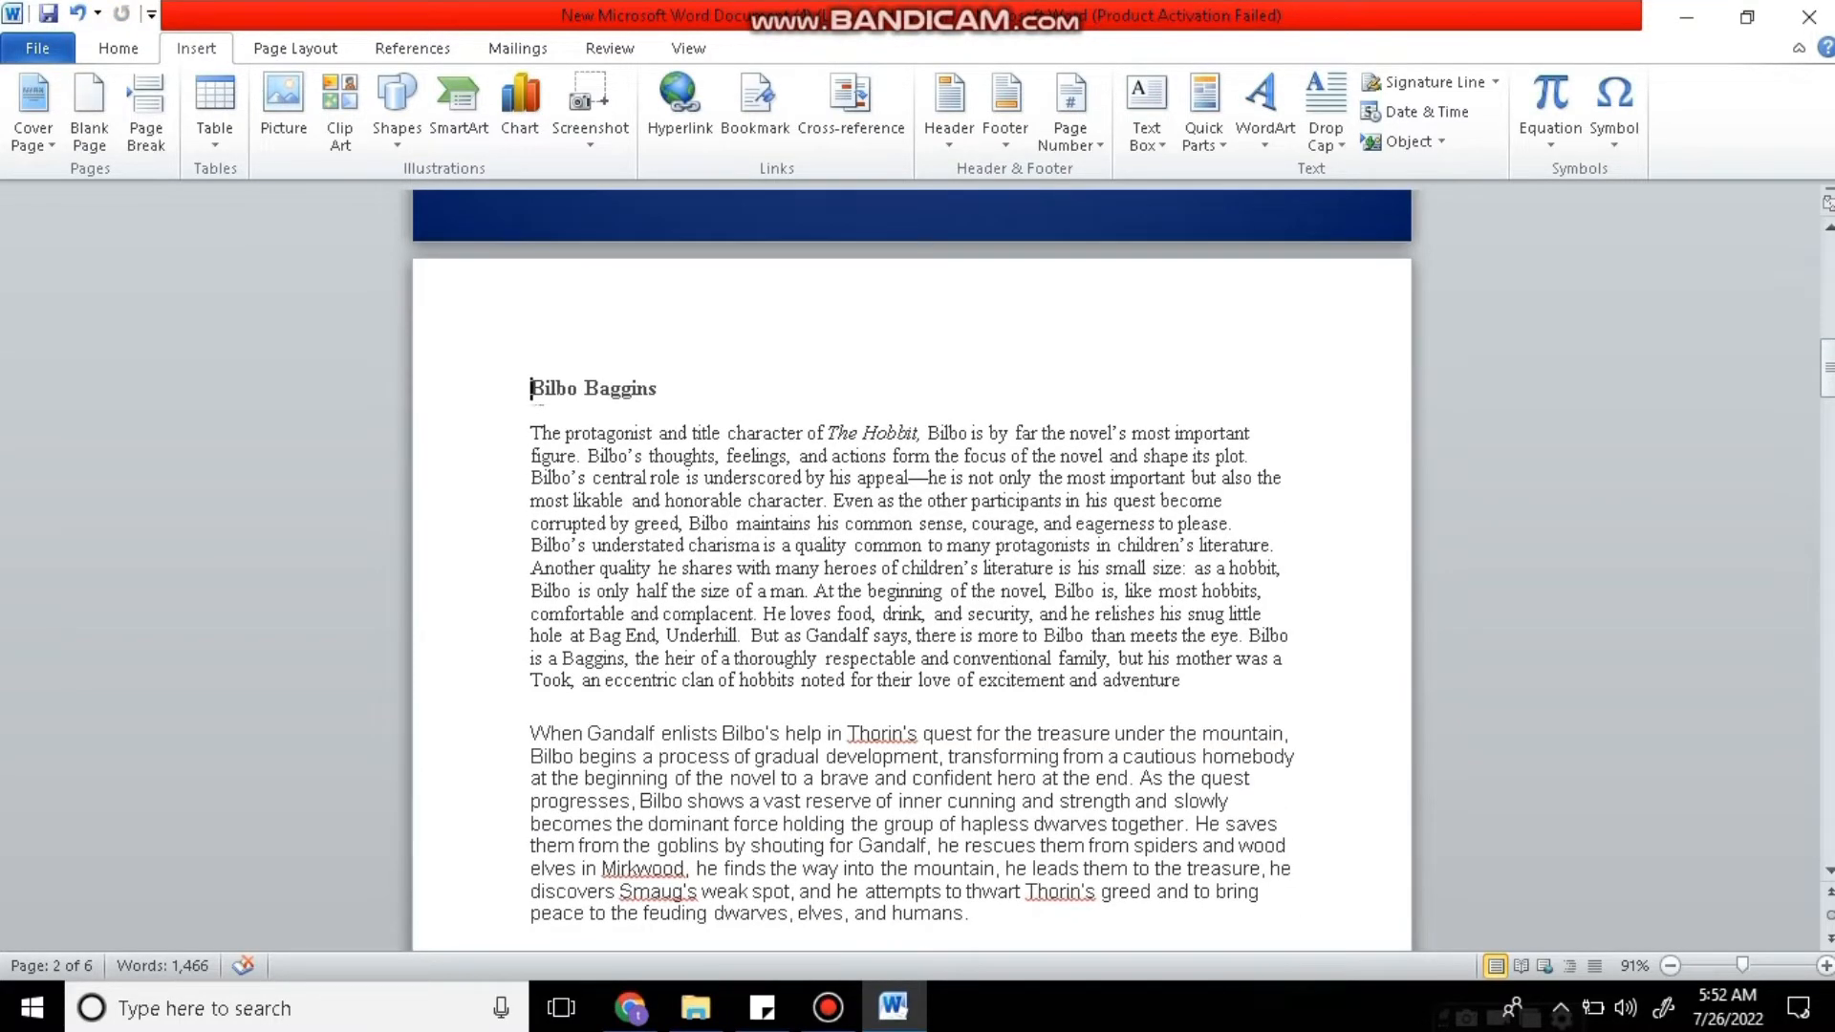
{"action": "left_click", "coordinate": [852, 216]}
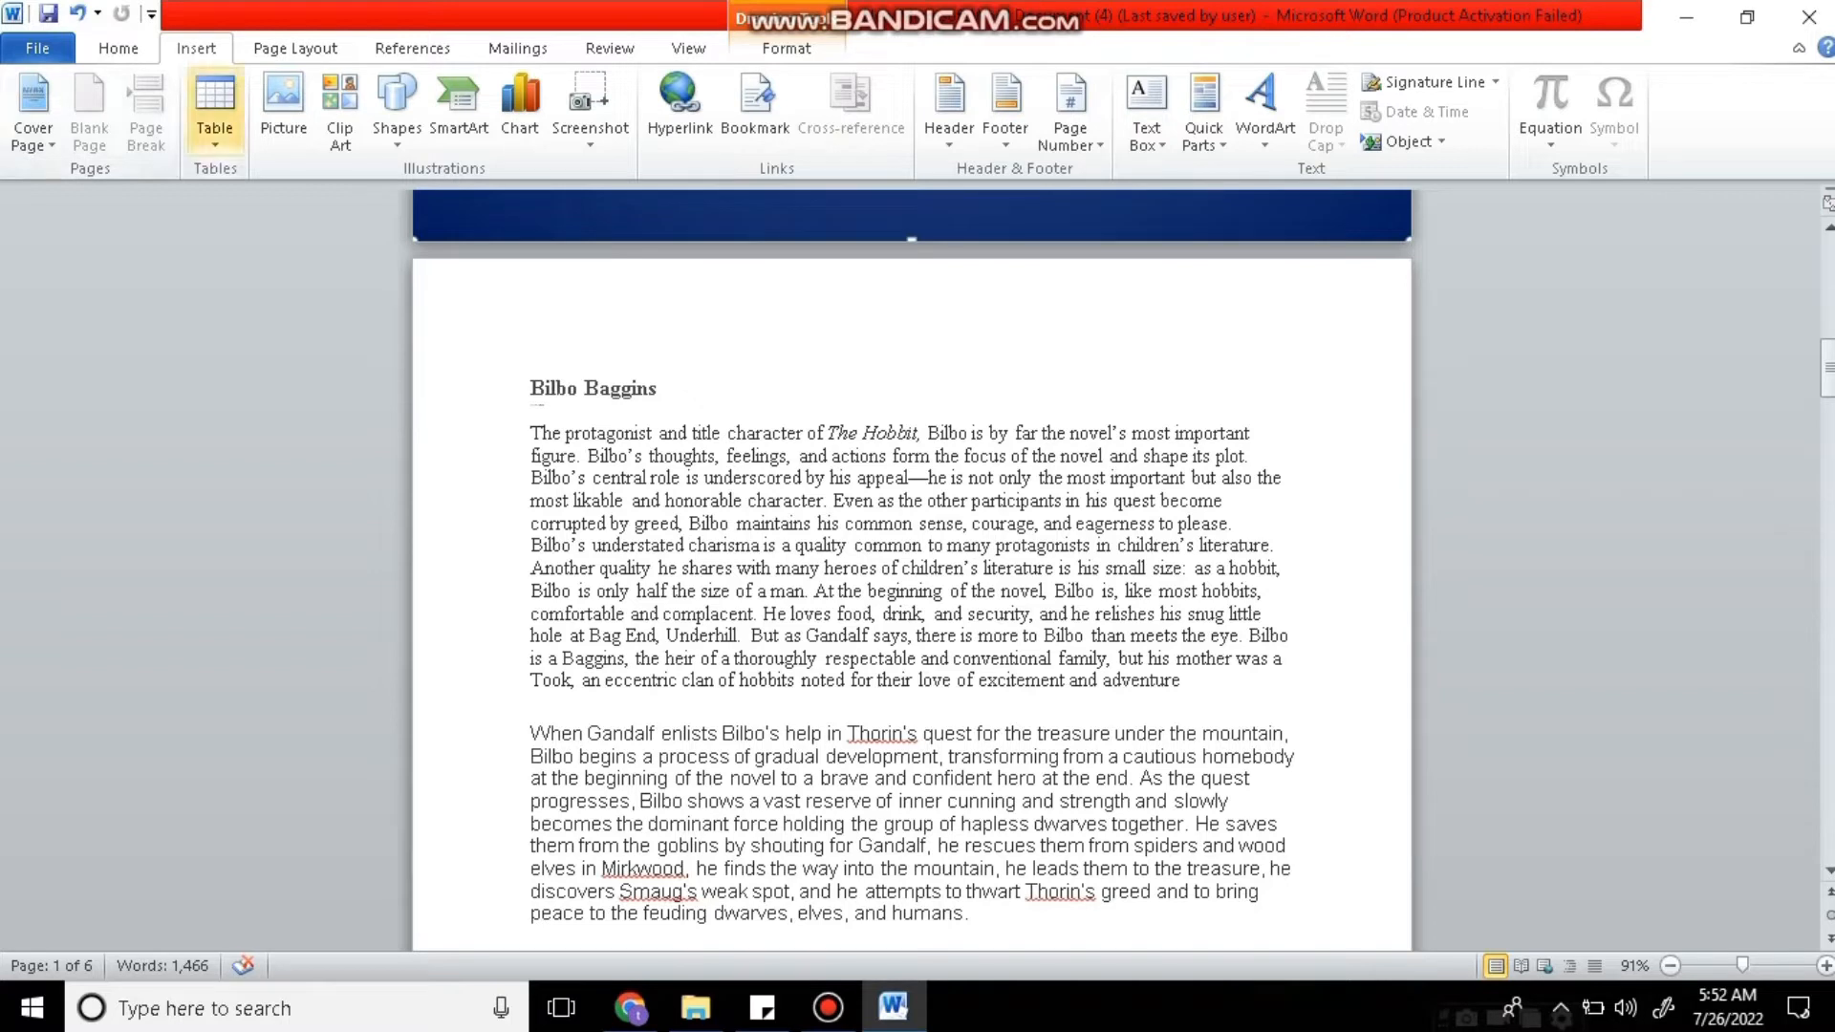
{"action": "left_click", "coordinate": [622, 387]}
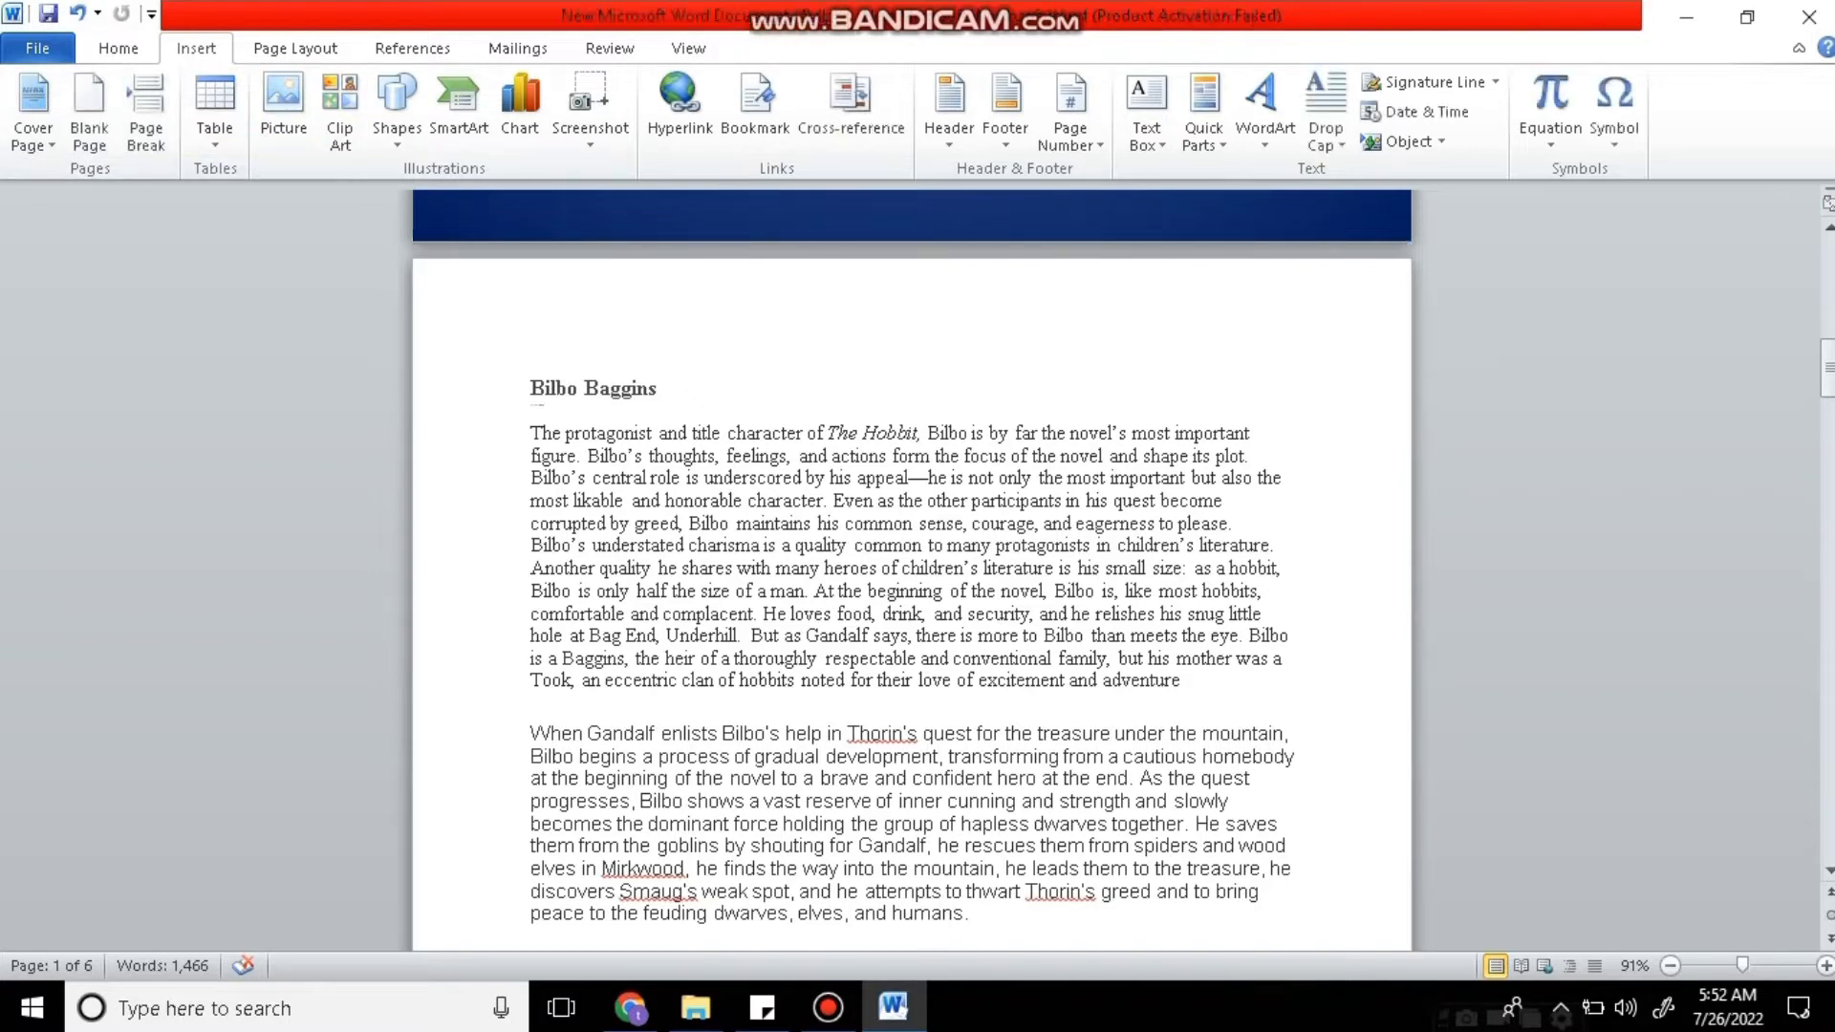
{"action": "key", "text": "Home"}
{"action": "scroll", "coordinate": [912, 571], "scroll_direction": "down", "scroll_amount": 5}
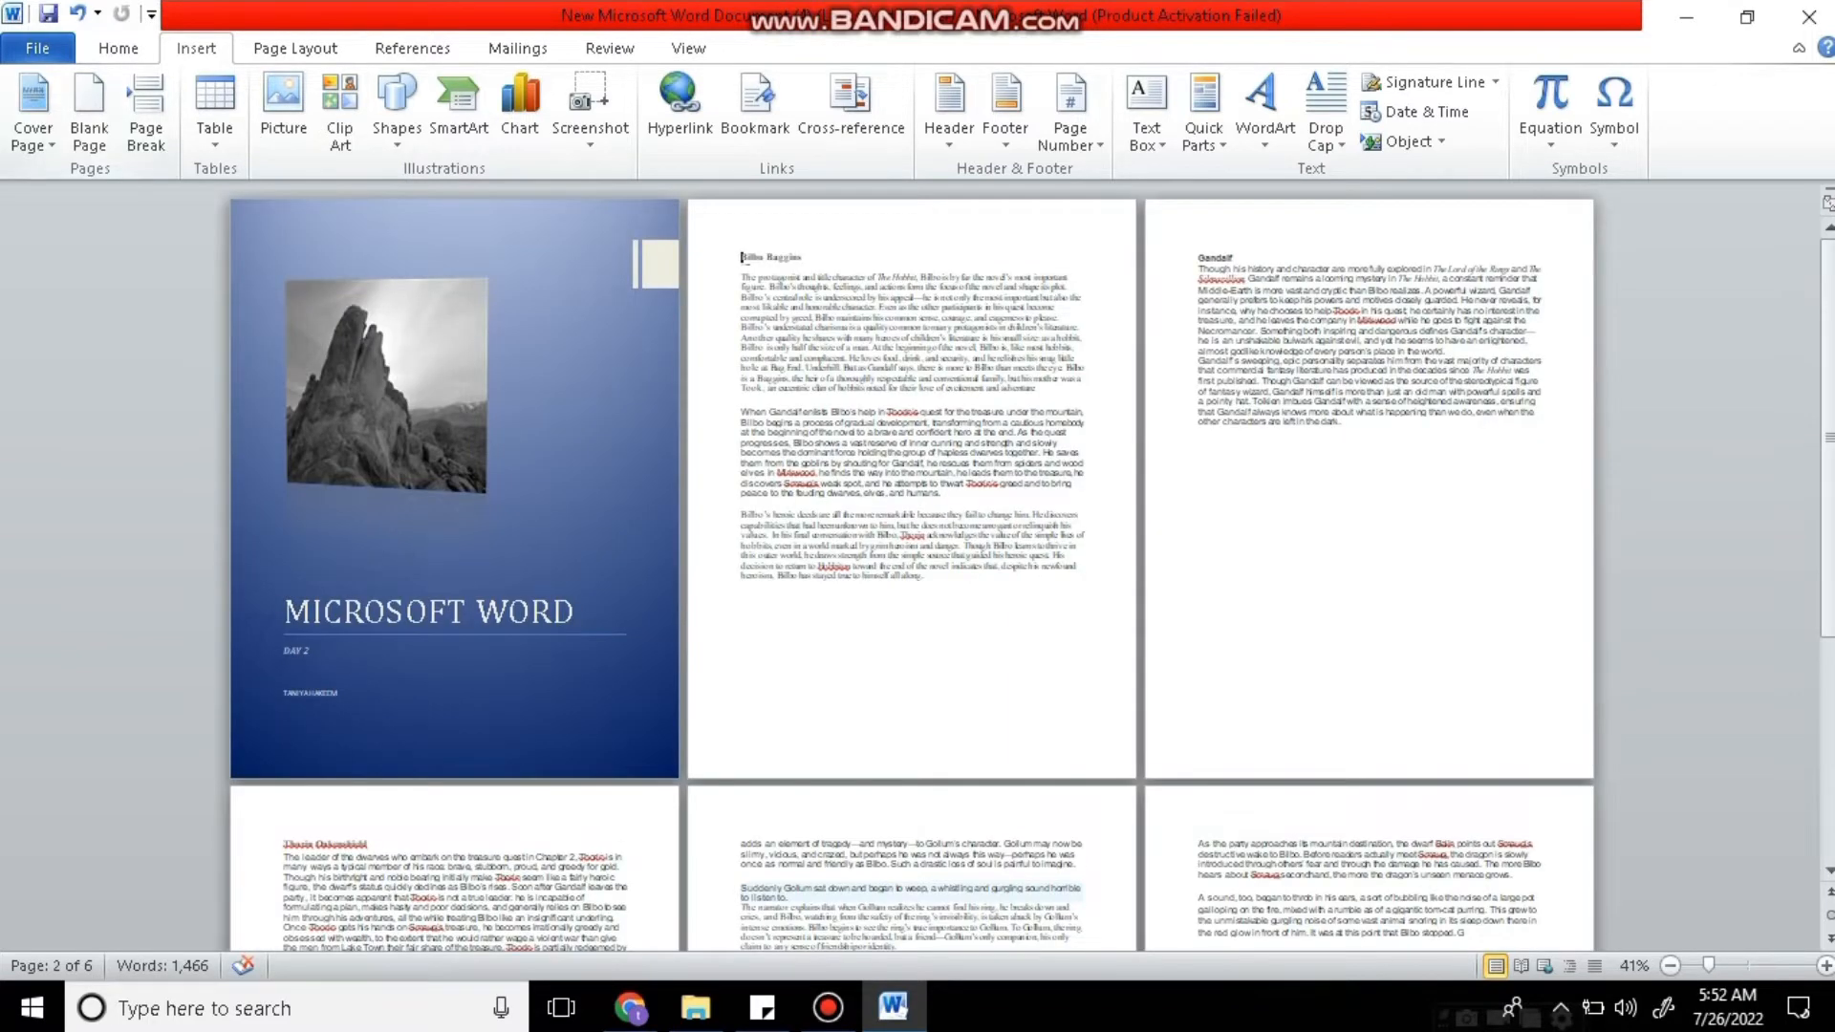
{"action": "left_click", "coordinate": [89, 110]}
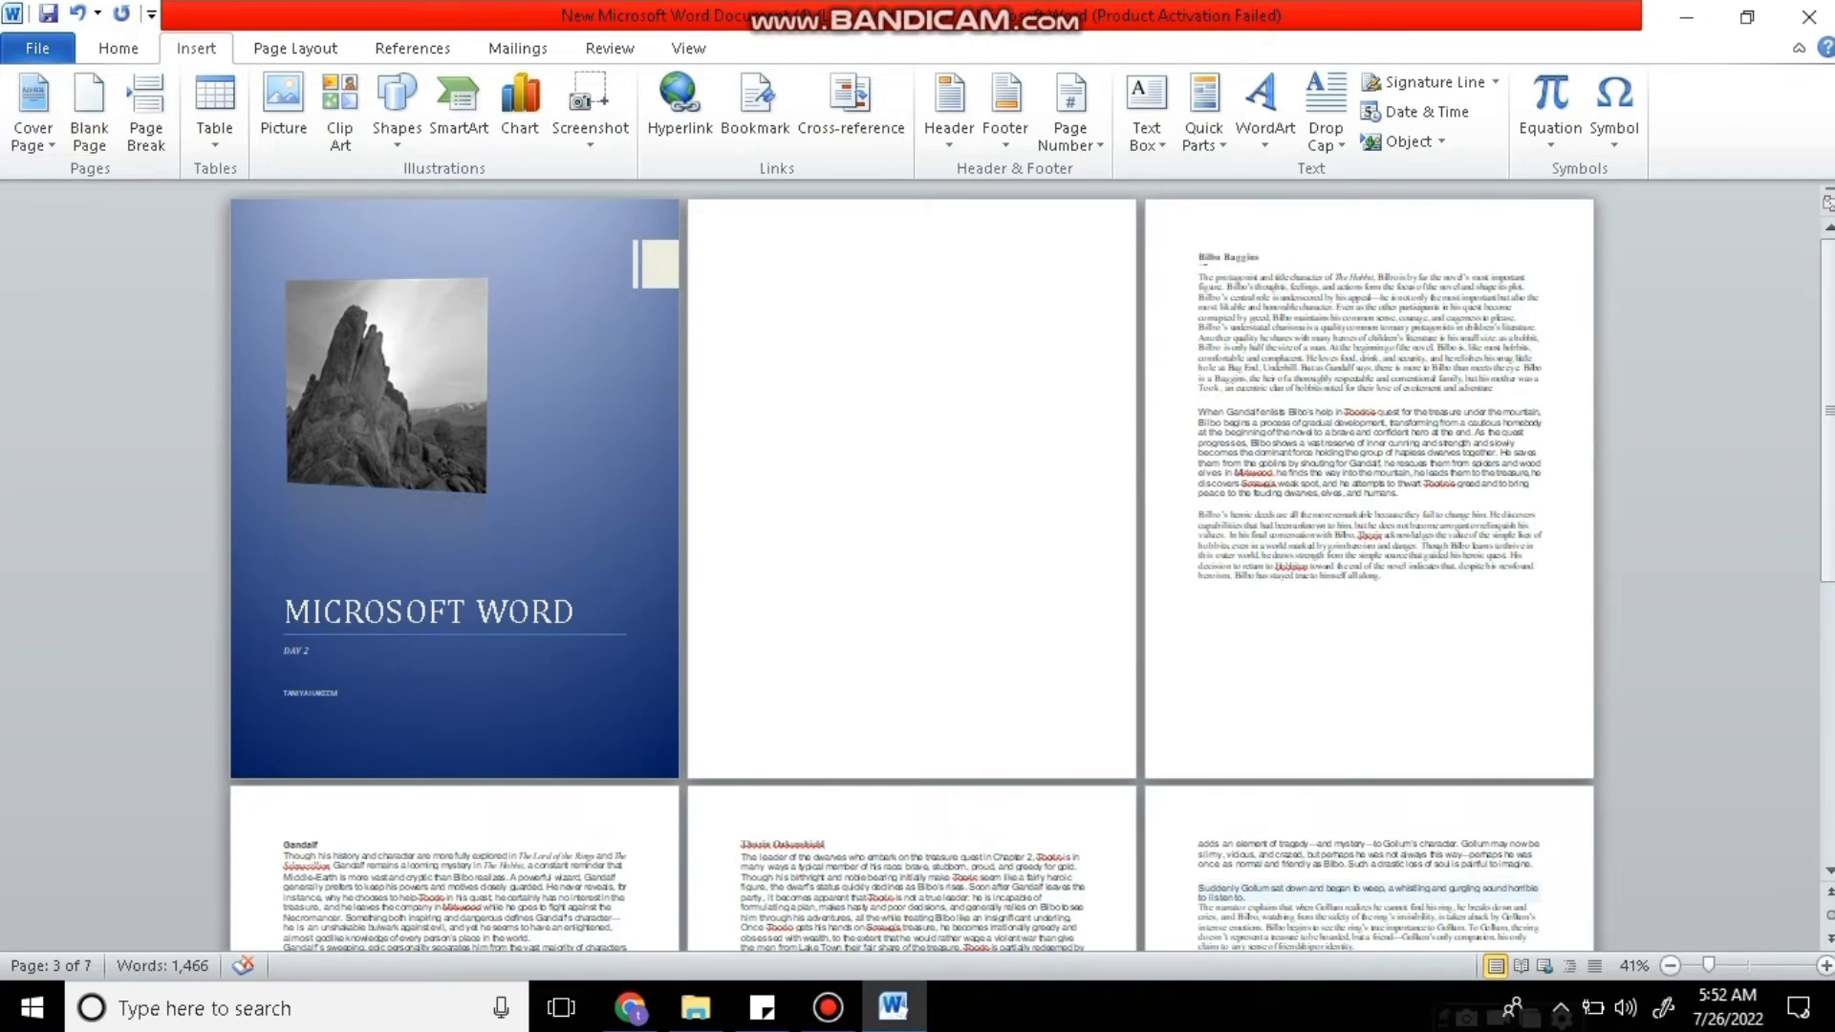
Delete the blank page in front of the Bilbo Baggins heading.
{"action": "scroll", "coordinate": [911, 570], "scroll_direction": "up", "scroll_amount": 5}
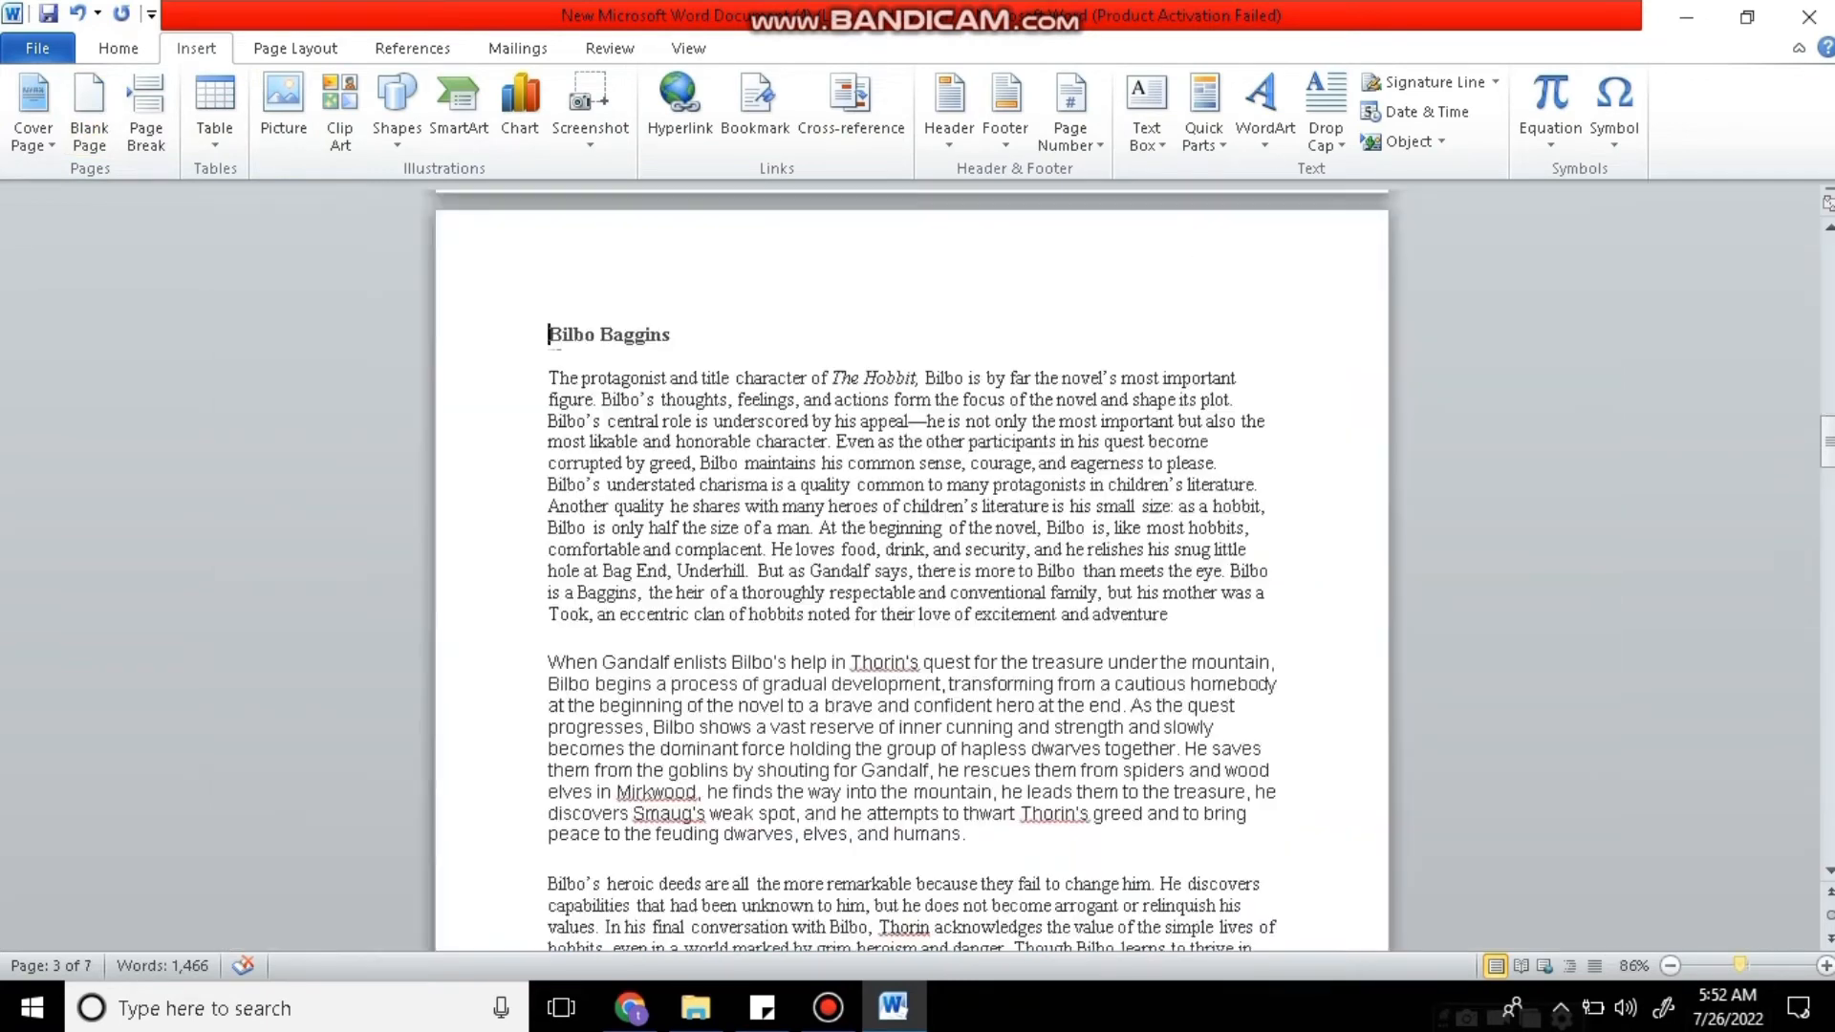
{"action": "mouse_move", "coordinate": [1828, 442]}
{"action": "left_mouse_down"}
{"action": "mouse_move", "coordinate": [1828, 288]}
{"action": "mouse_move", "coordinate": [1828, 429]}
{"action": "left_mouse_up"}
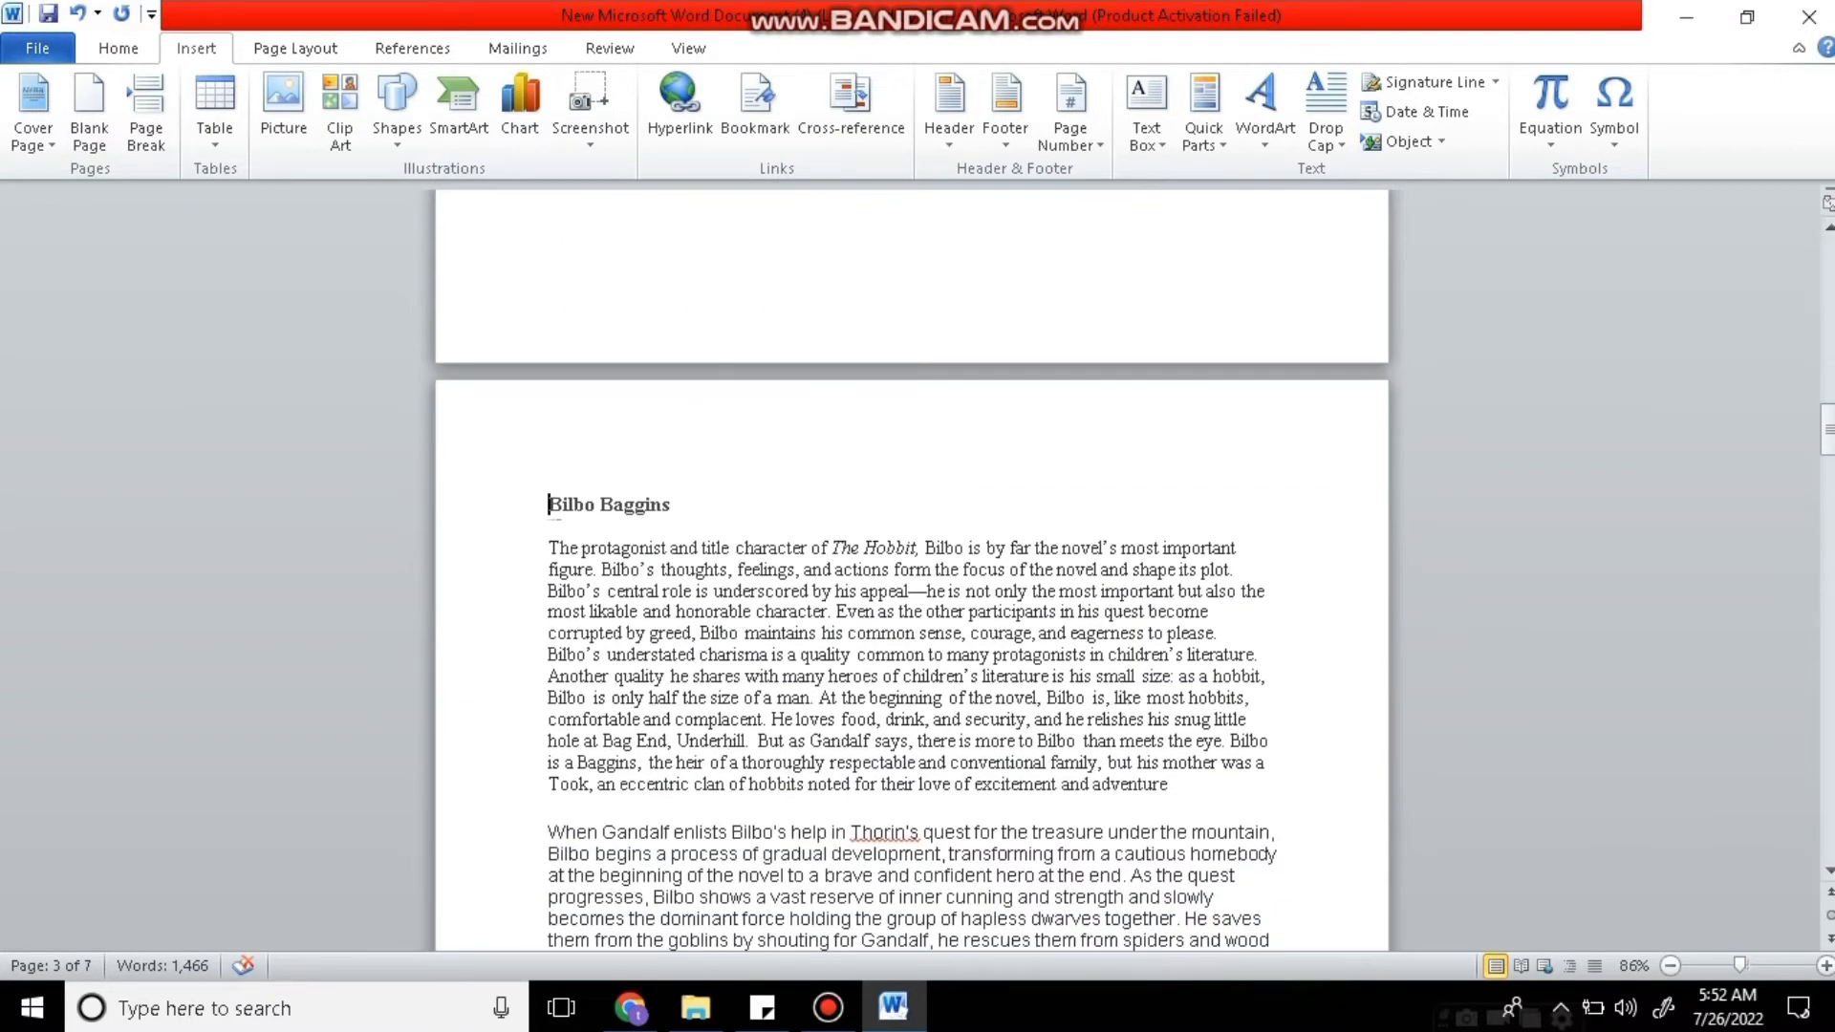
{"action": "key", "text": "BackSpace"}
{"action": "key", "text": "BackSpace"}
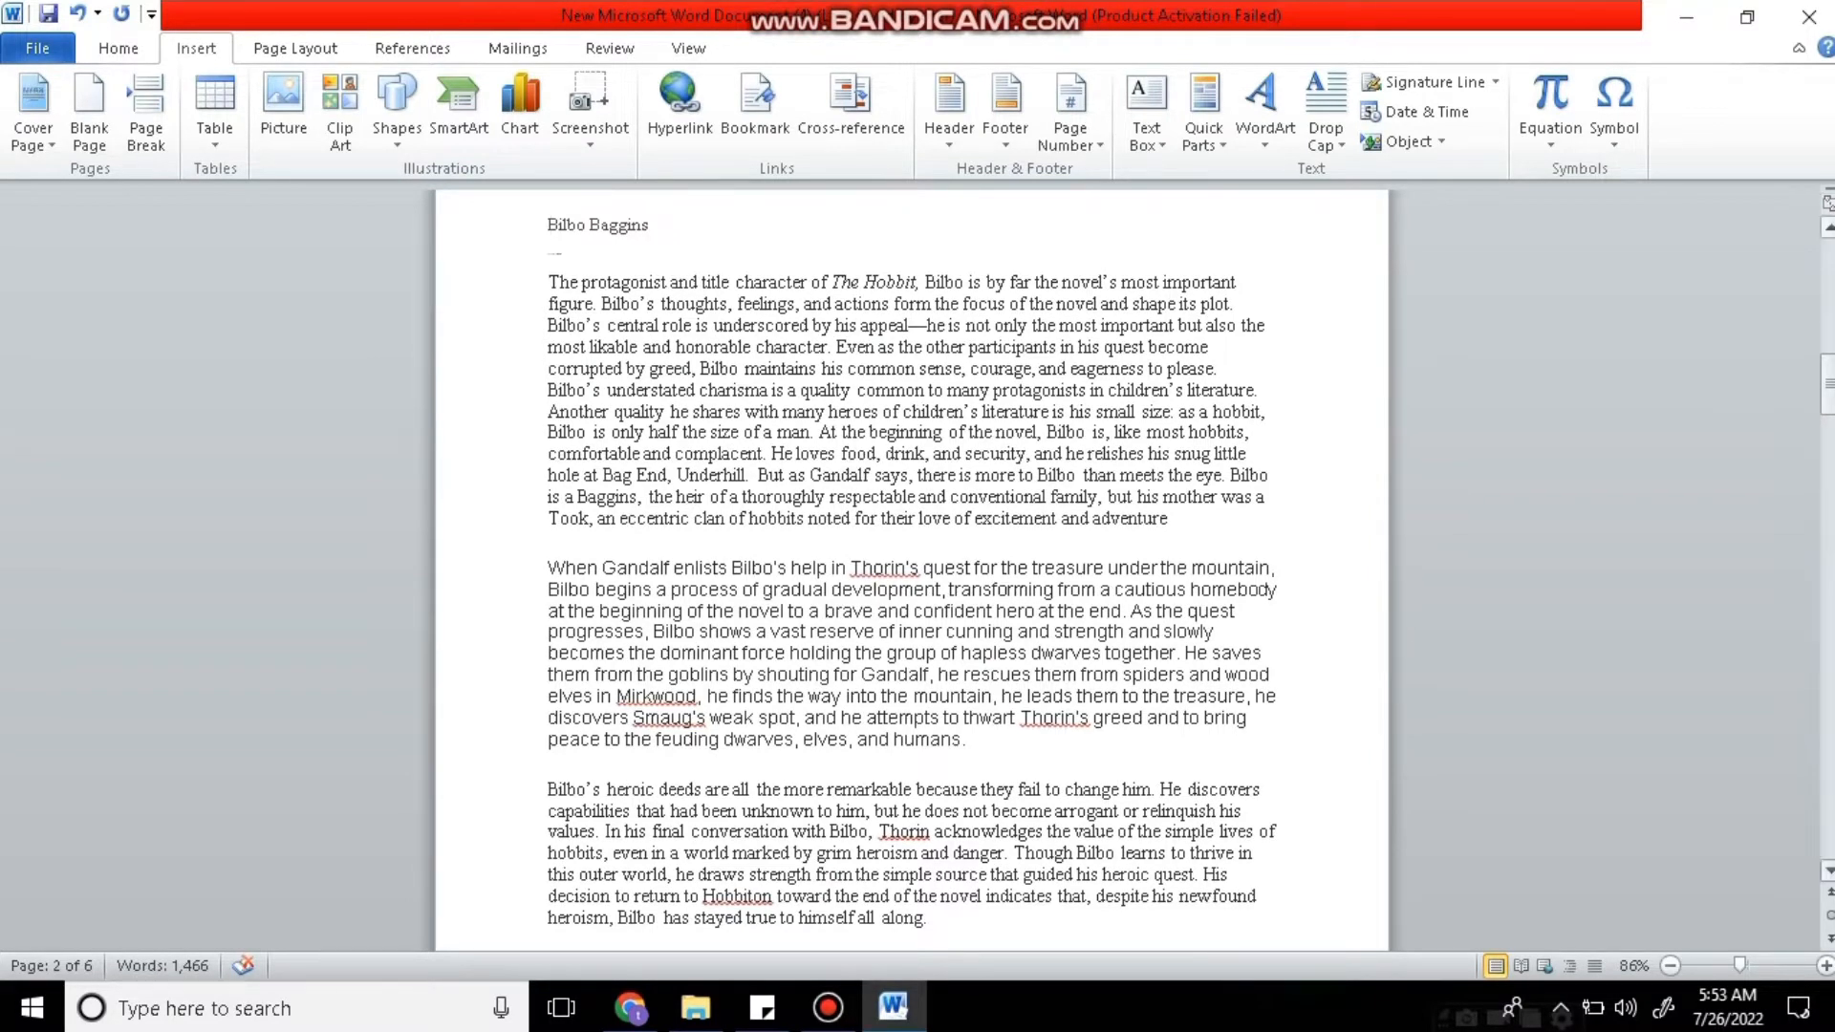
{"action": "scroll", "coordinate": [912, 574], "scroll_direction": "up", "scroll_amount": 2}
{"action": "scroll", "coordinate": [912, 574], "scroll_direction": "up", "scroll_amount": 1}
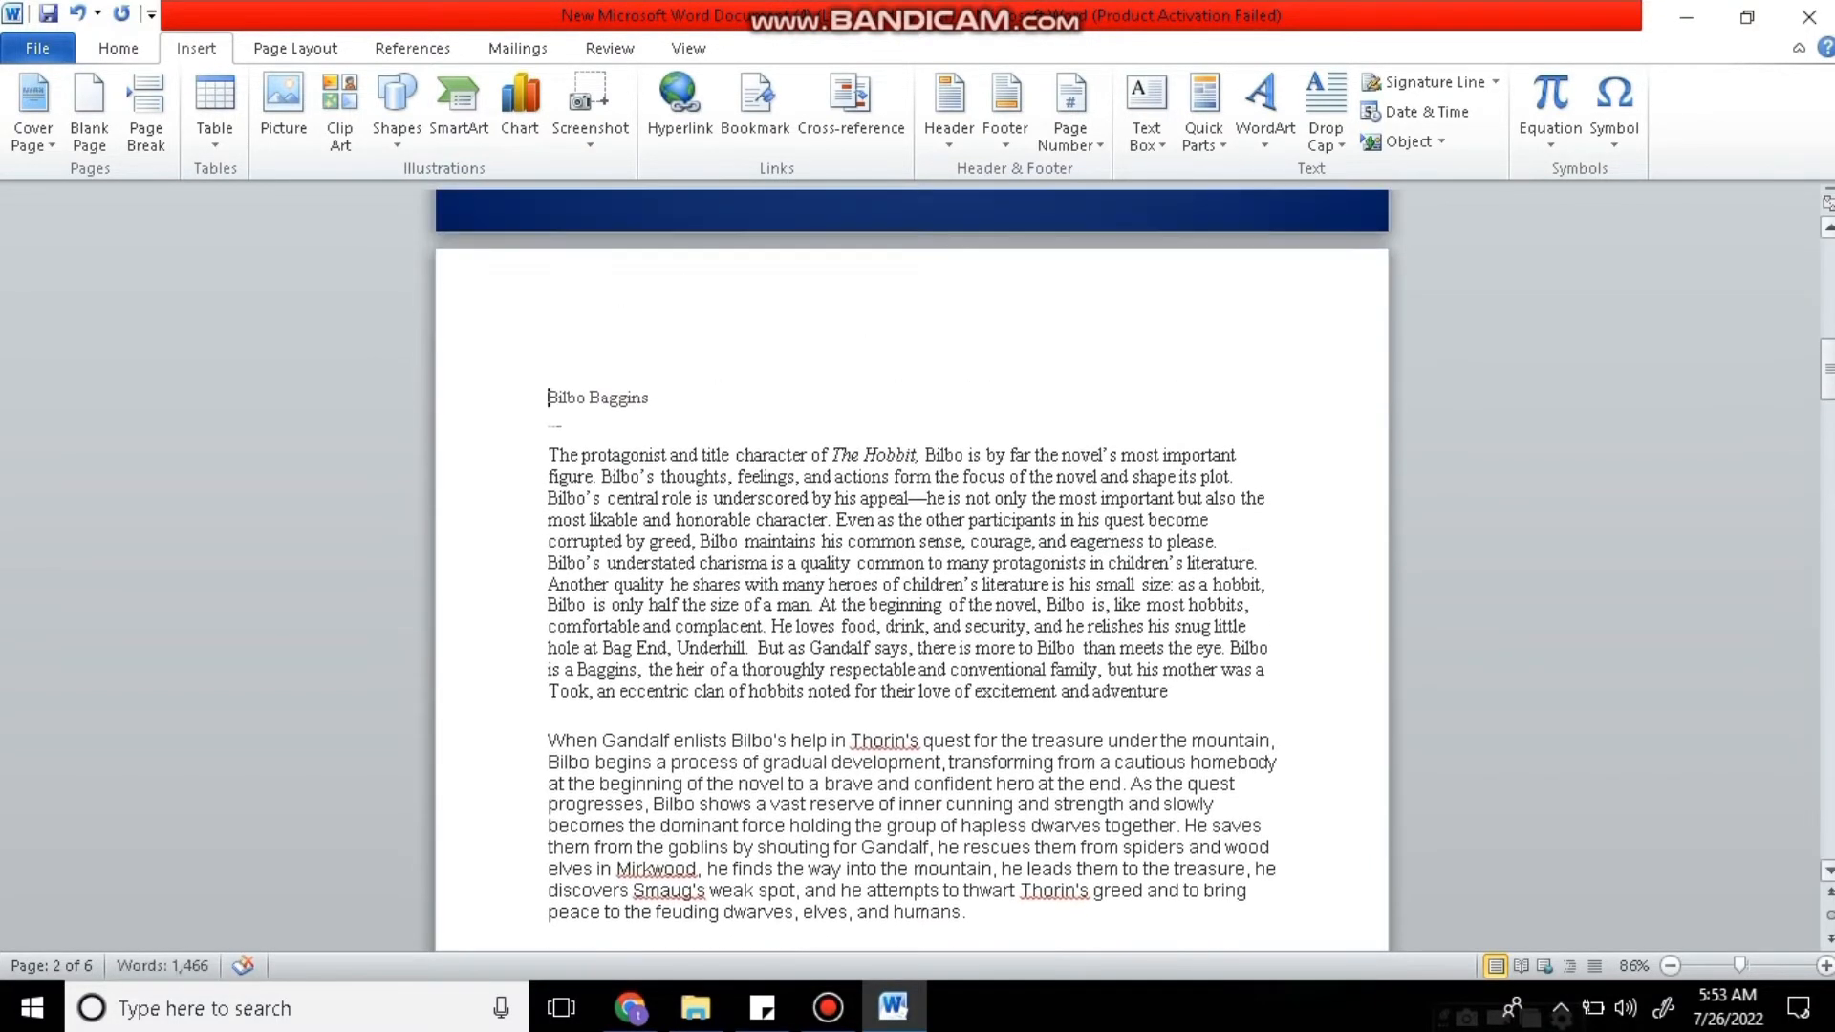
{"action": "key", "text": "BackSpace"}
{"action": "key", "text": "BackSpace"}
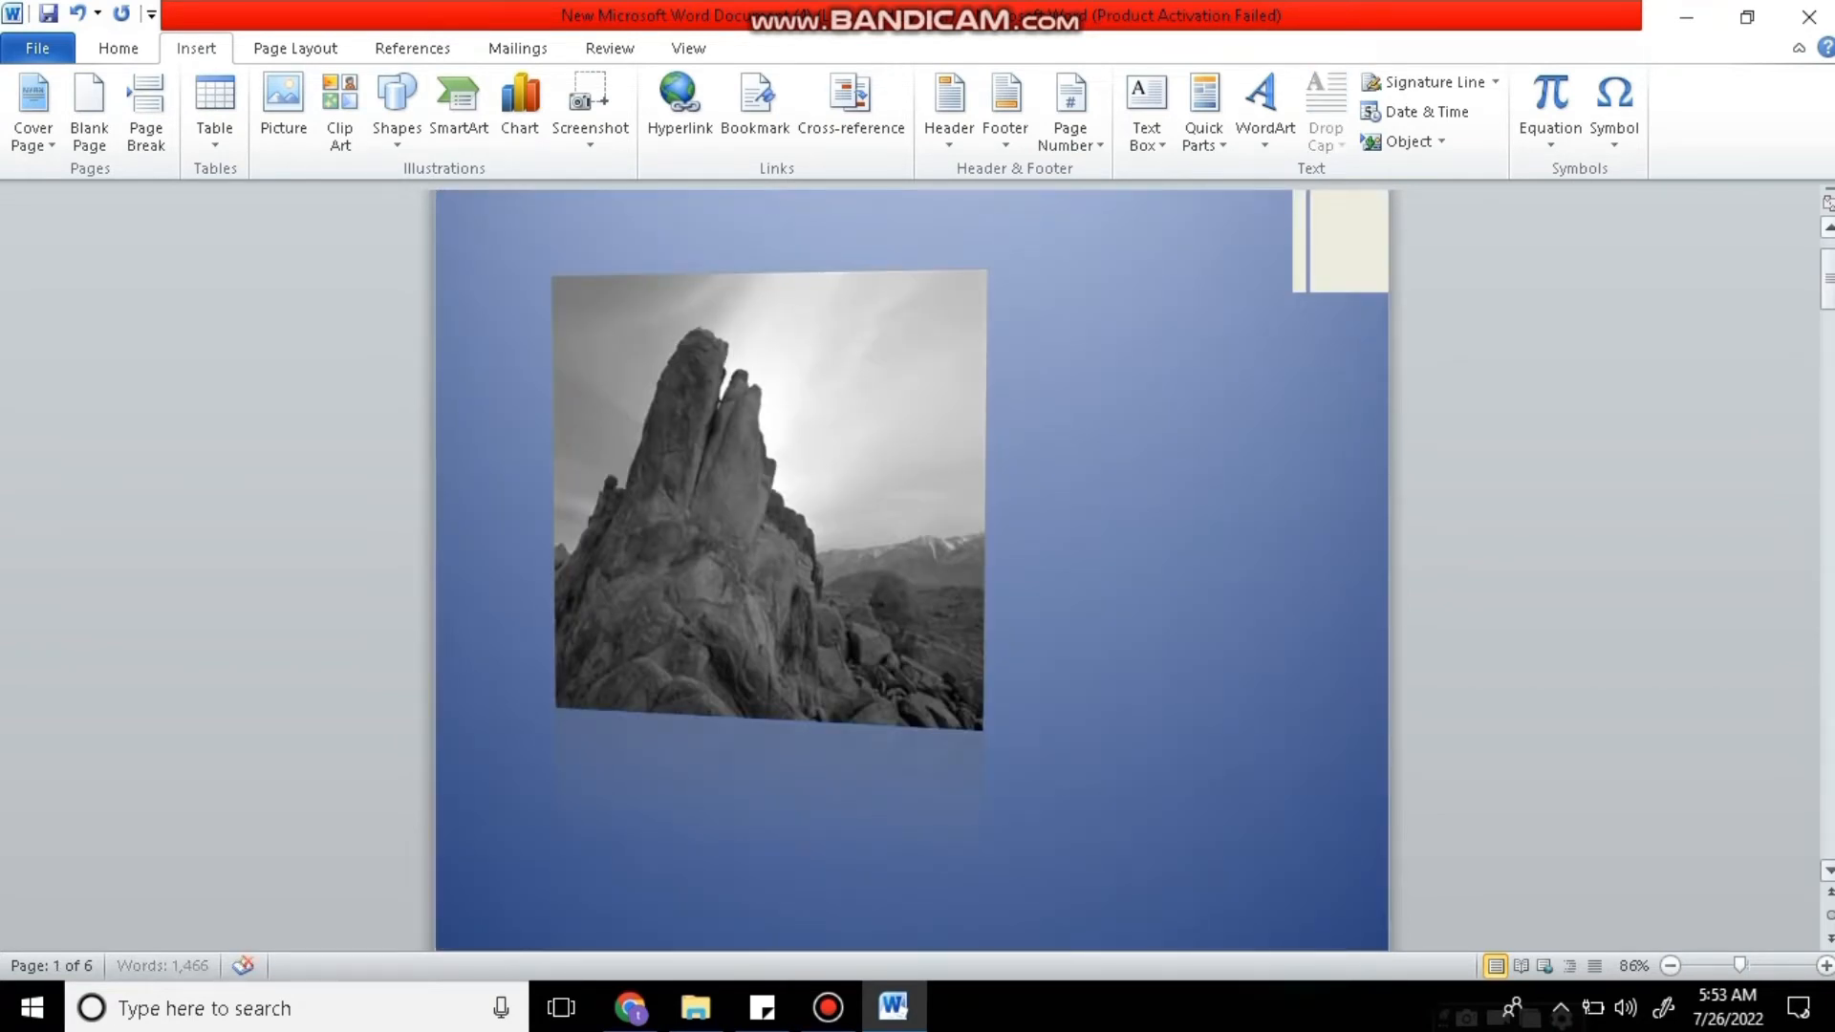
{"action": "key", "text": "Return"}
Insert a page break before the paragraph beginning "Bilbo's heroic deeds".
{"action": "left_click_drag", "start_coordinate": [1827, 325], "coordinate": [1827, 445]}
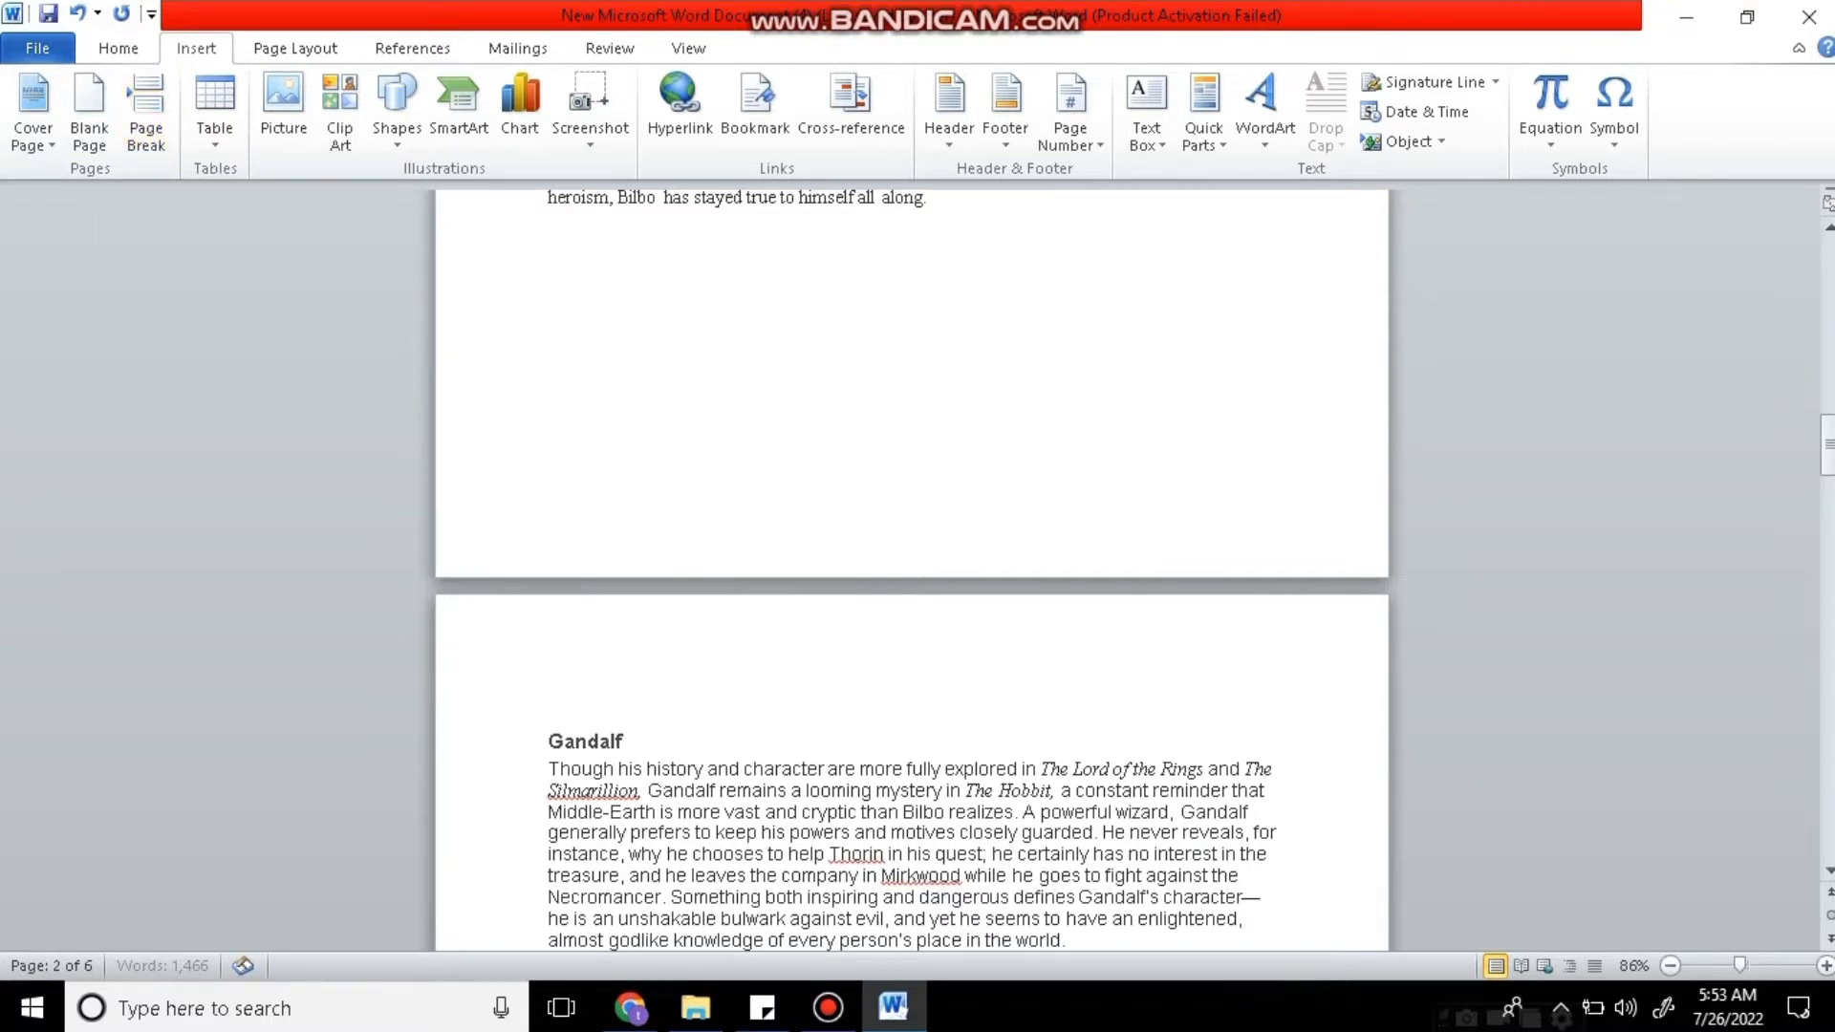
{"action": "scroll", "coordinate": [911, 573], "scroll_direction": "up", "scroll_amount": 5}
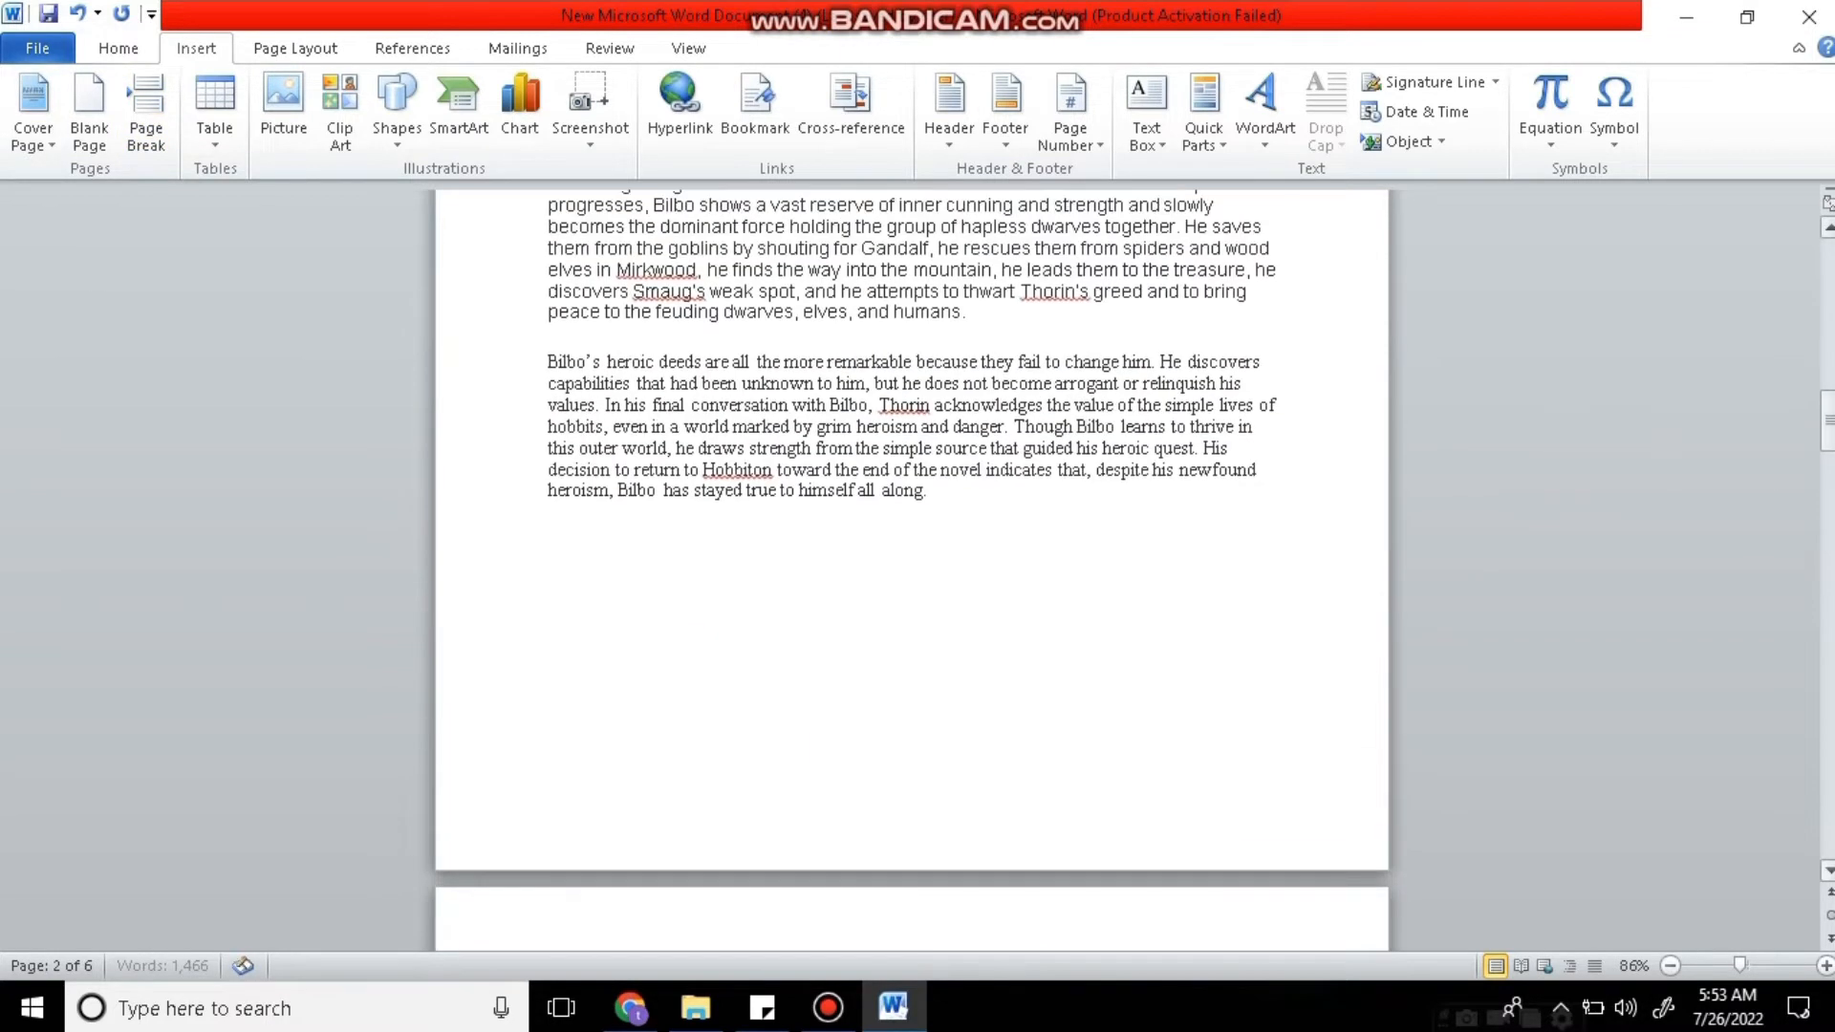
{"action": "left_click", "coordinate": [549, 362]}
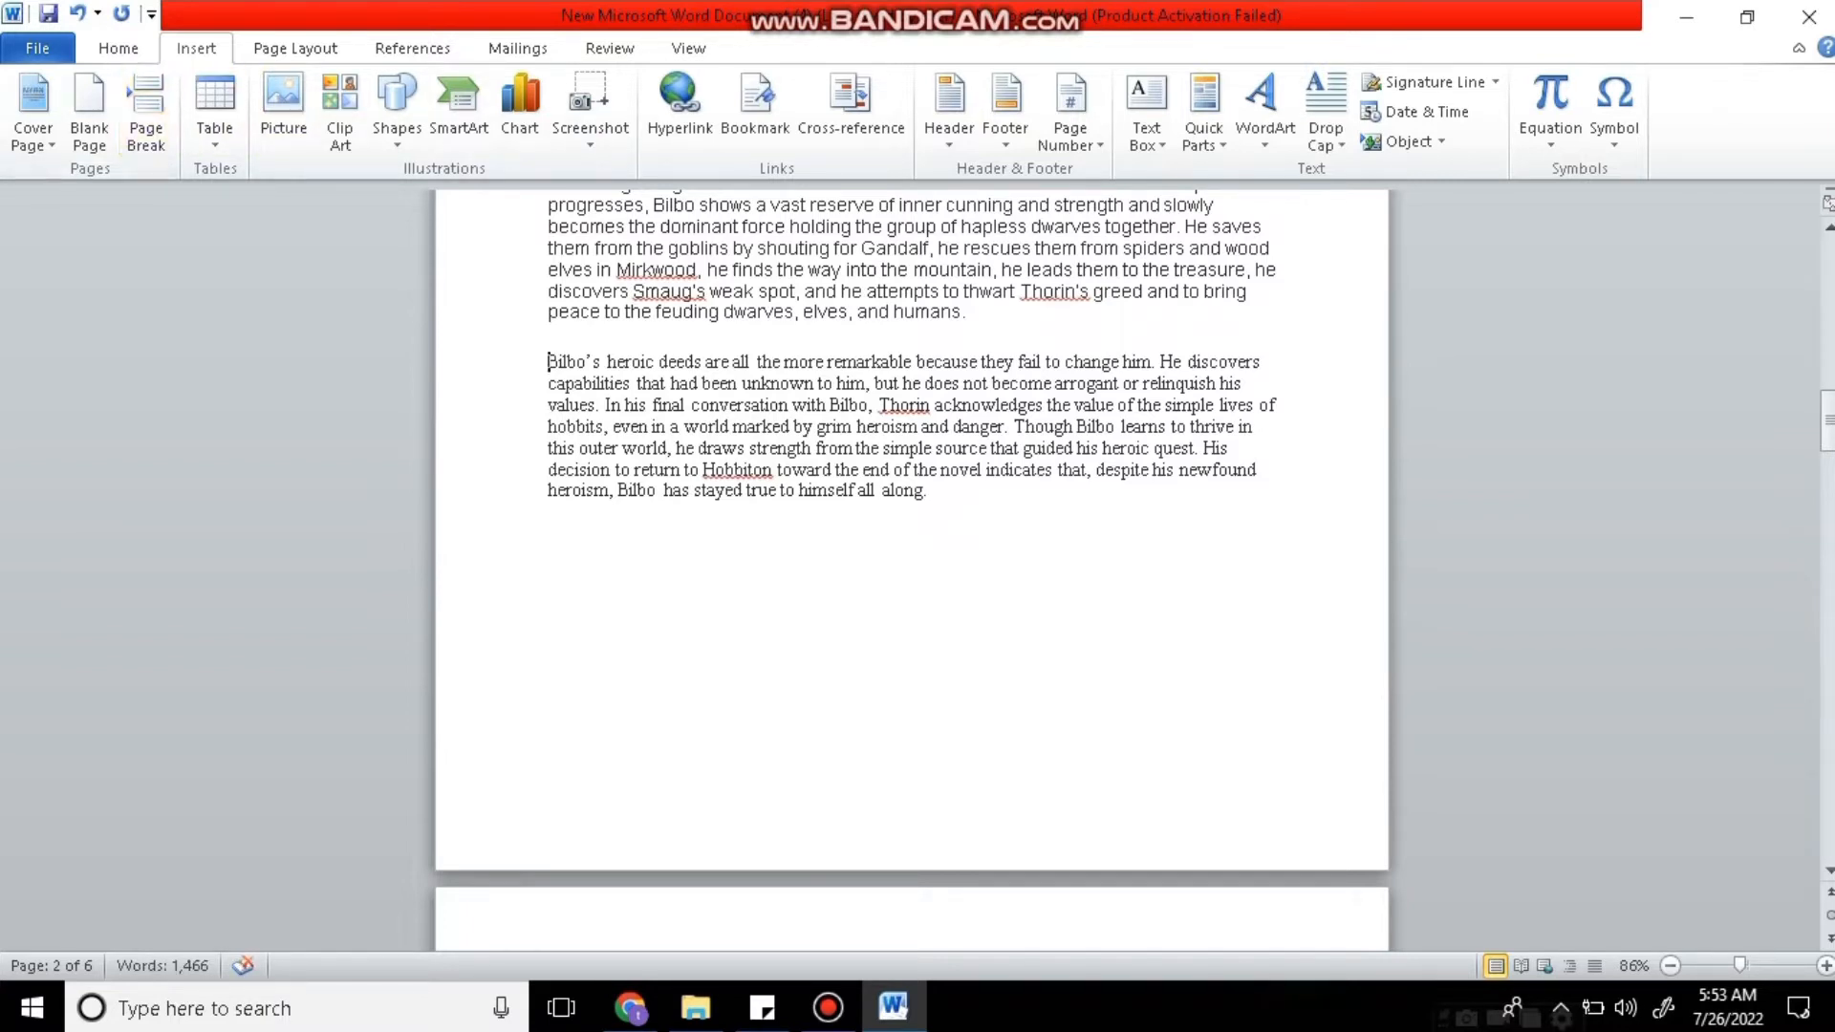
{"action": "left_click_drag", "start_coordinate": [1739, 965], "coordinate": [1713, 965]}
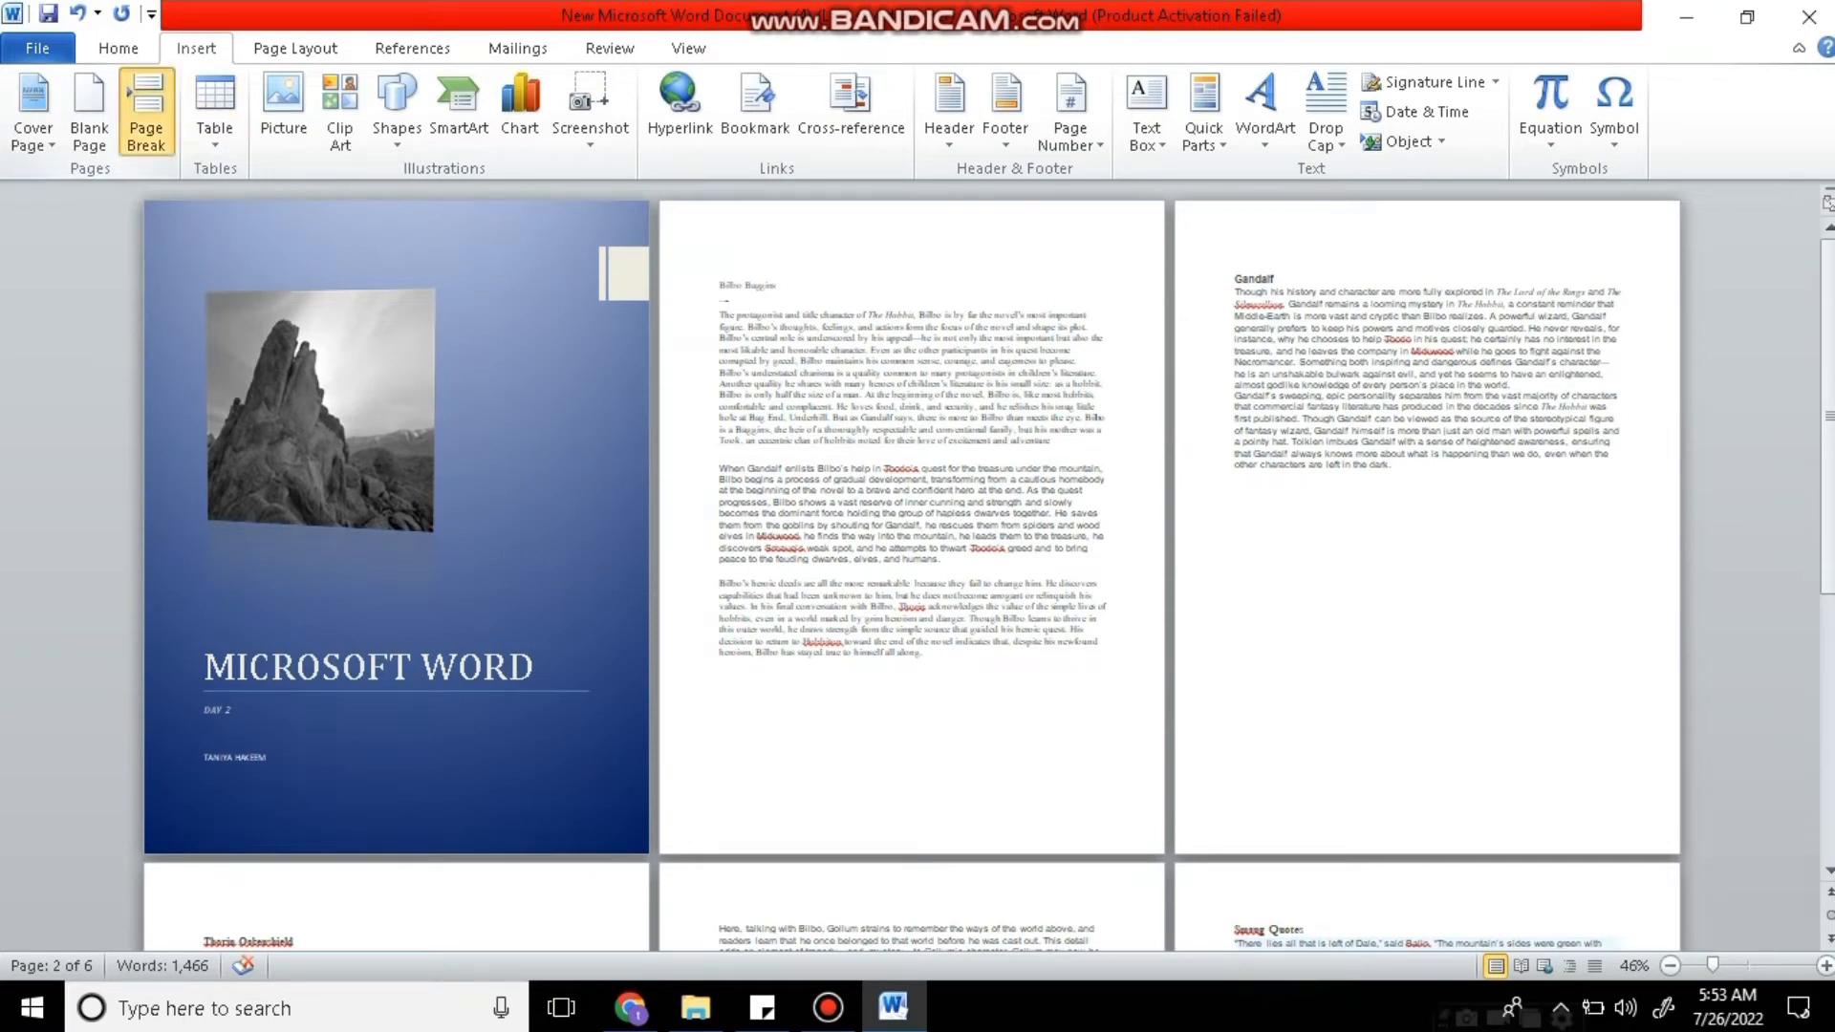
{"action": "left_click", "coordinate": [145, 110]}
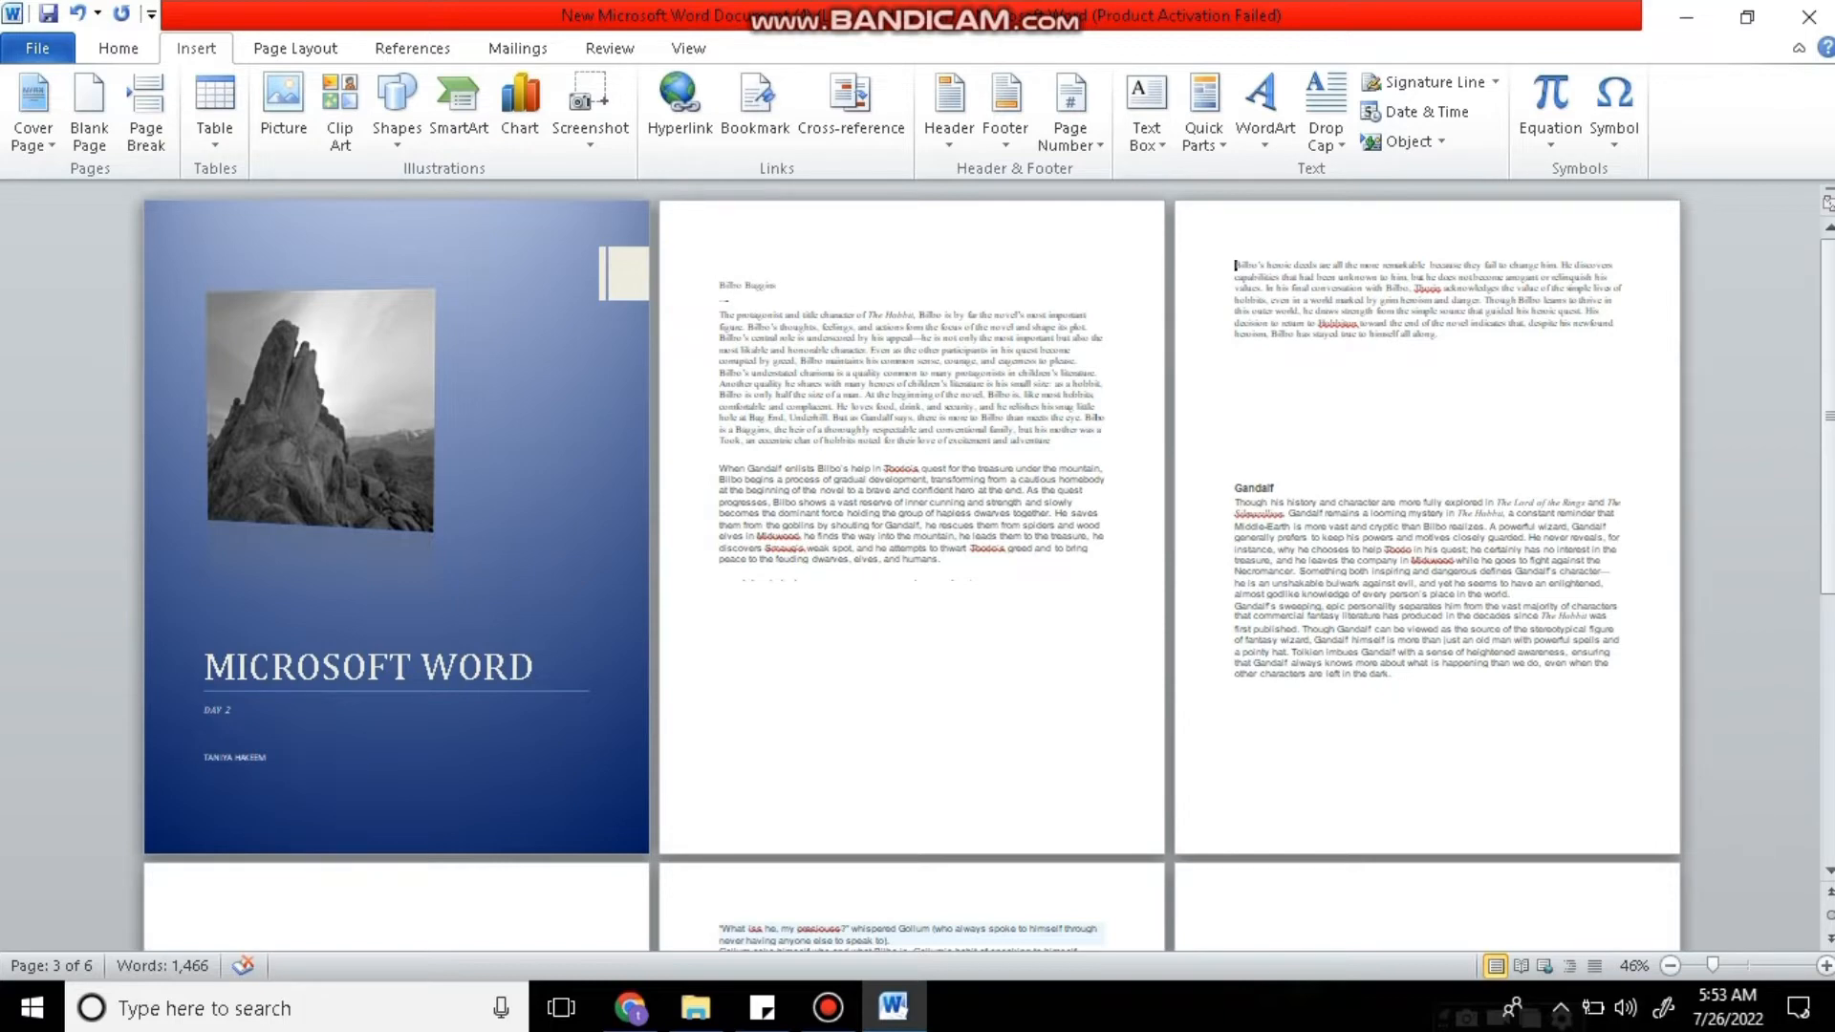
Insert a table with 20 columns and 20 rows below the last paragraph on page 2.
{"action": "left_click_drag", "start_coordinate": [1712, 965], "coordinate": [1731, 965]}
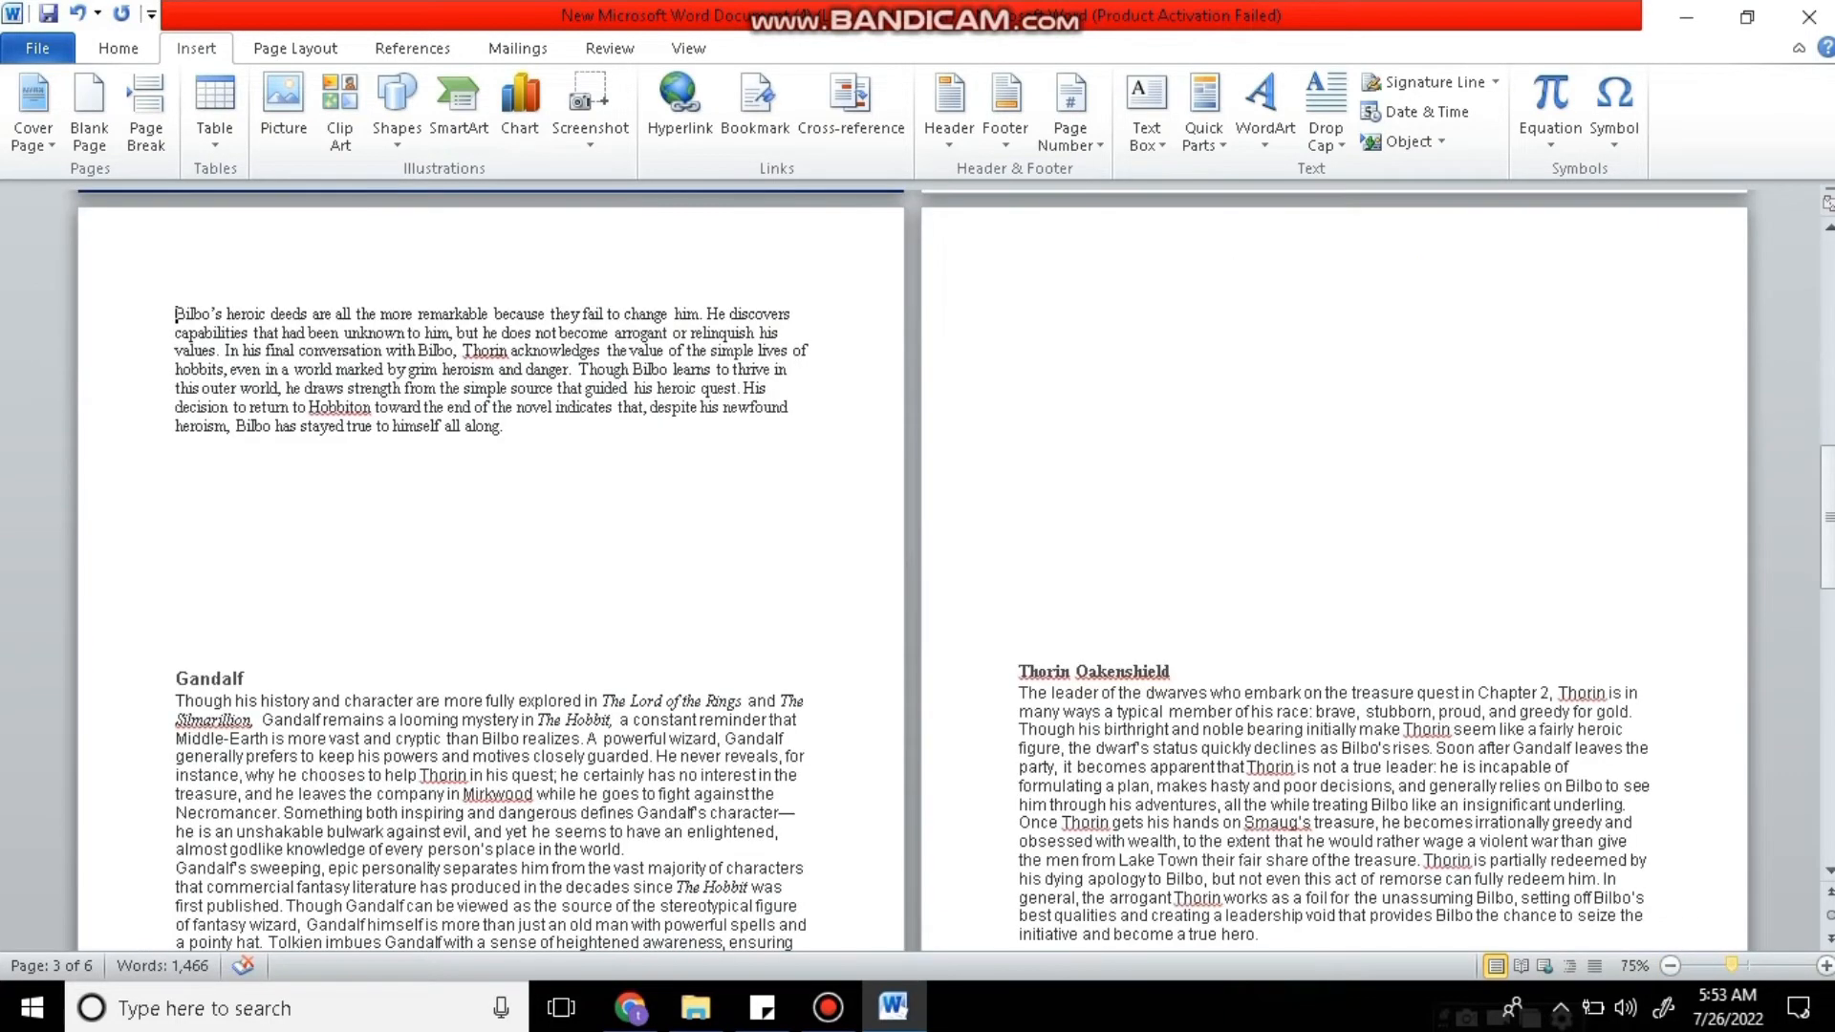
{"action": "mouse_move", "coordinate": [1827, 517]}
{"action": "left_mouse_down"}
{"action": "mouse_move", "coordinate": [1827, 573]}
{"action": "mouse_move", "coordinate": [1827, 485]}
{"action": "left_mouse_up"}
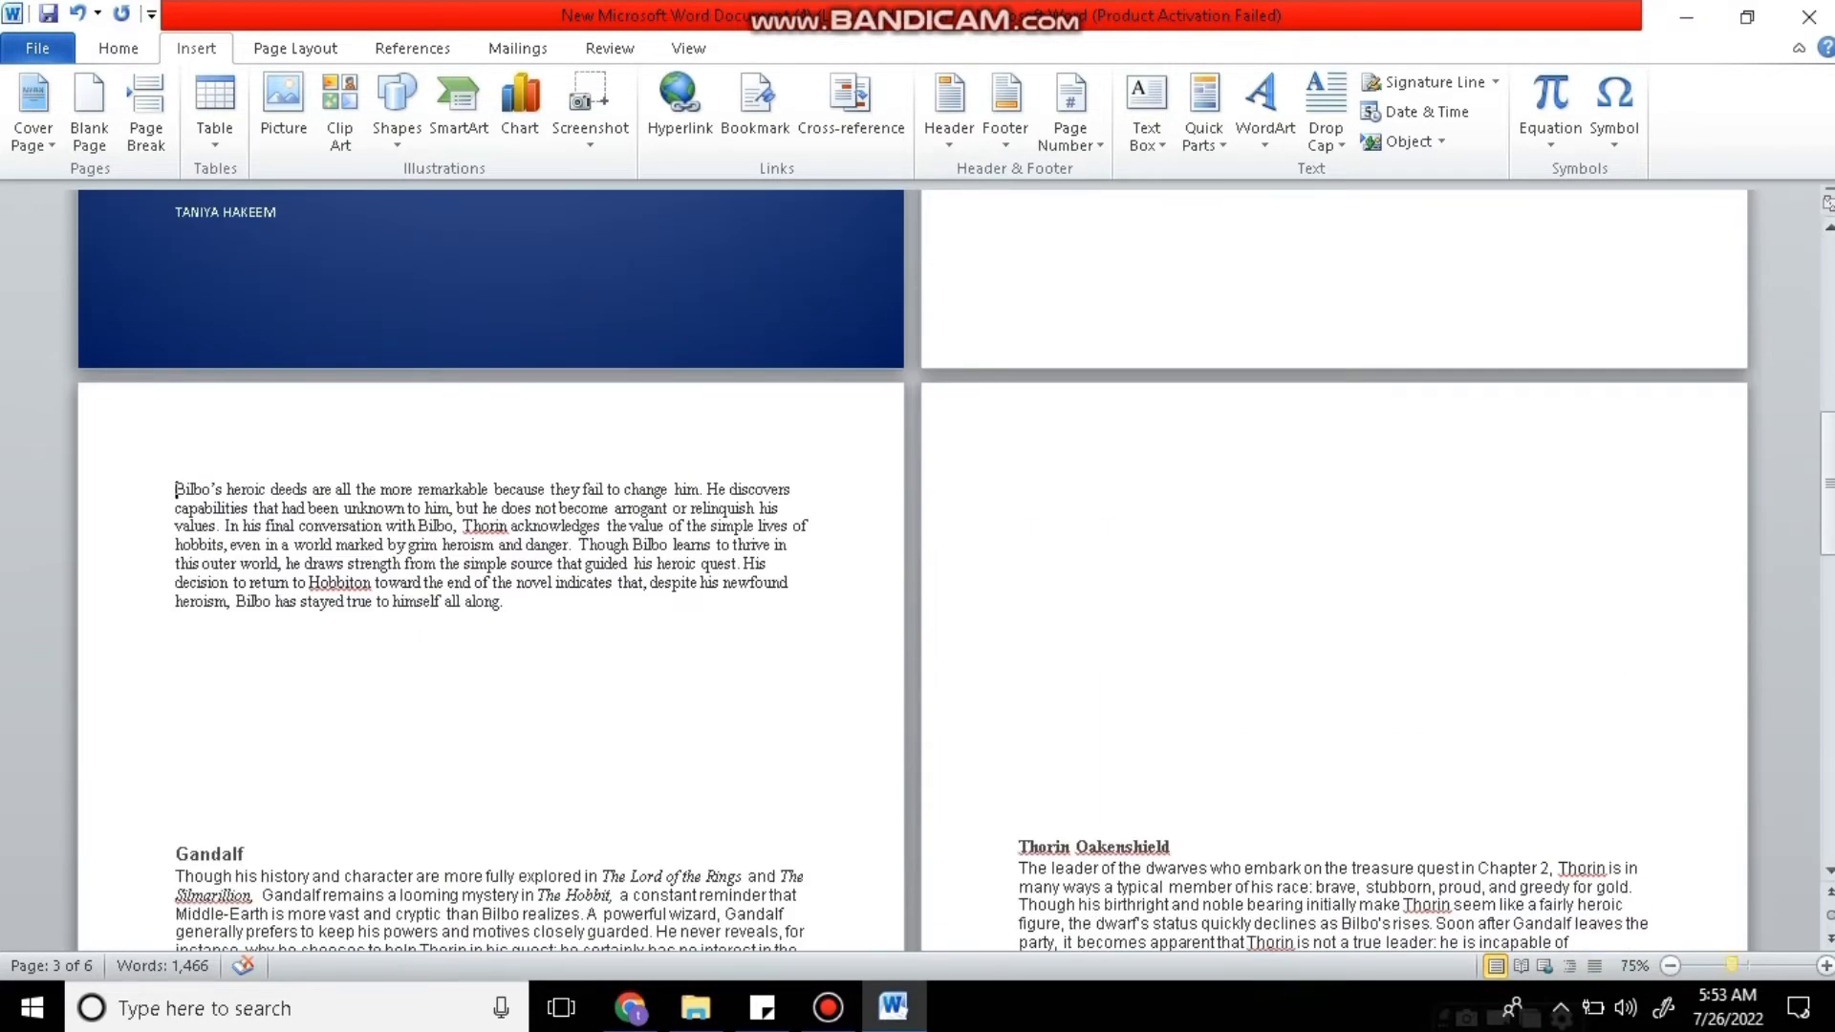
{"action": "left_click_drag", "start_coordinate": [1731, 965], "coordinate": [1744, 965]}
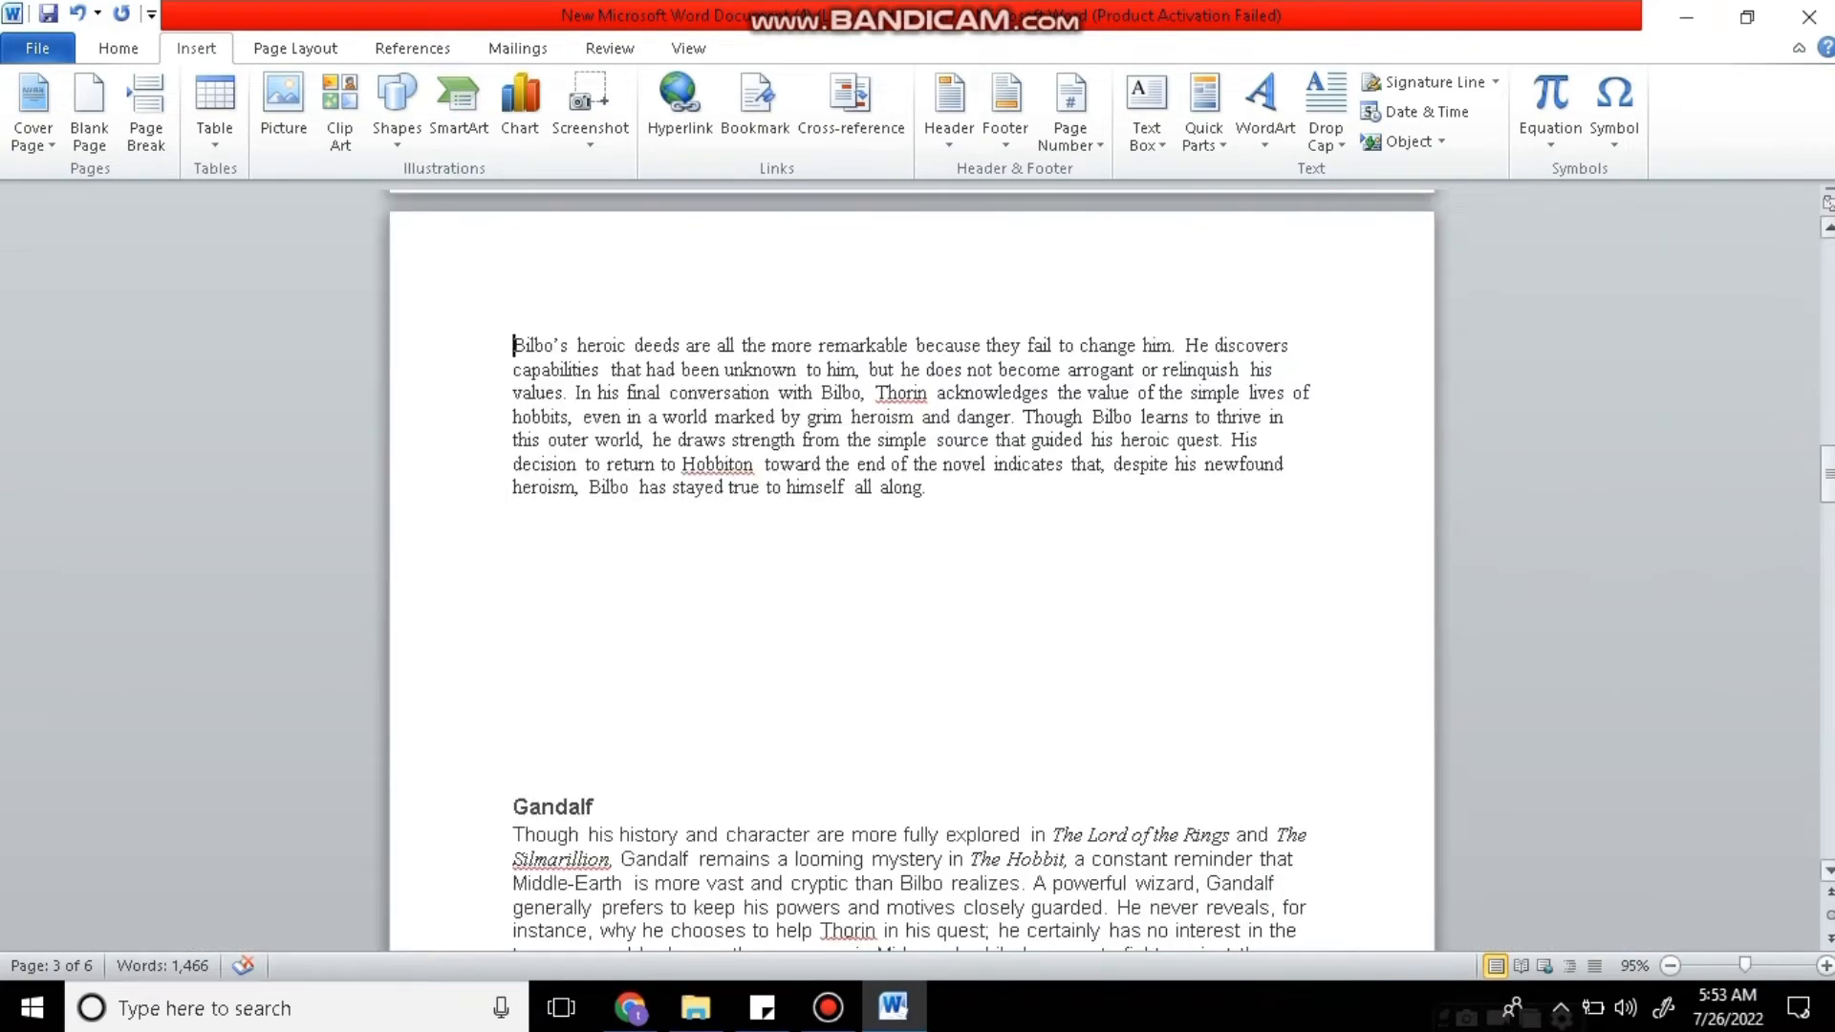
{"action": "left_click_drag", "start_coordinate": [1827, 472], "coordinate": [1827, 420]}
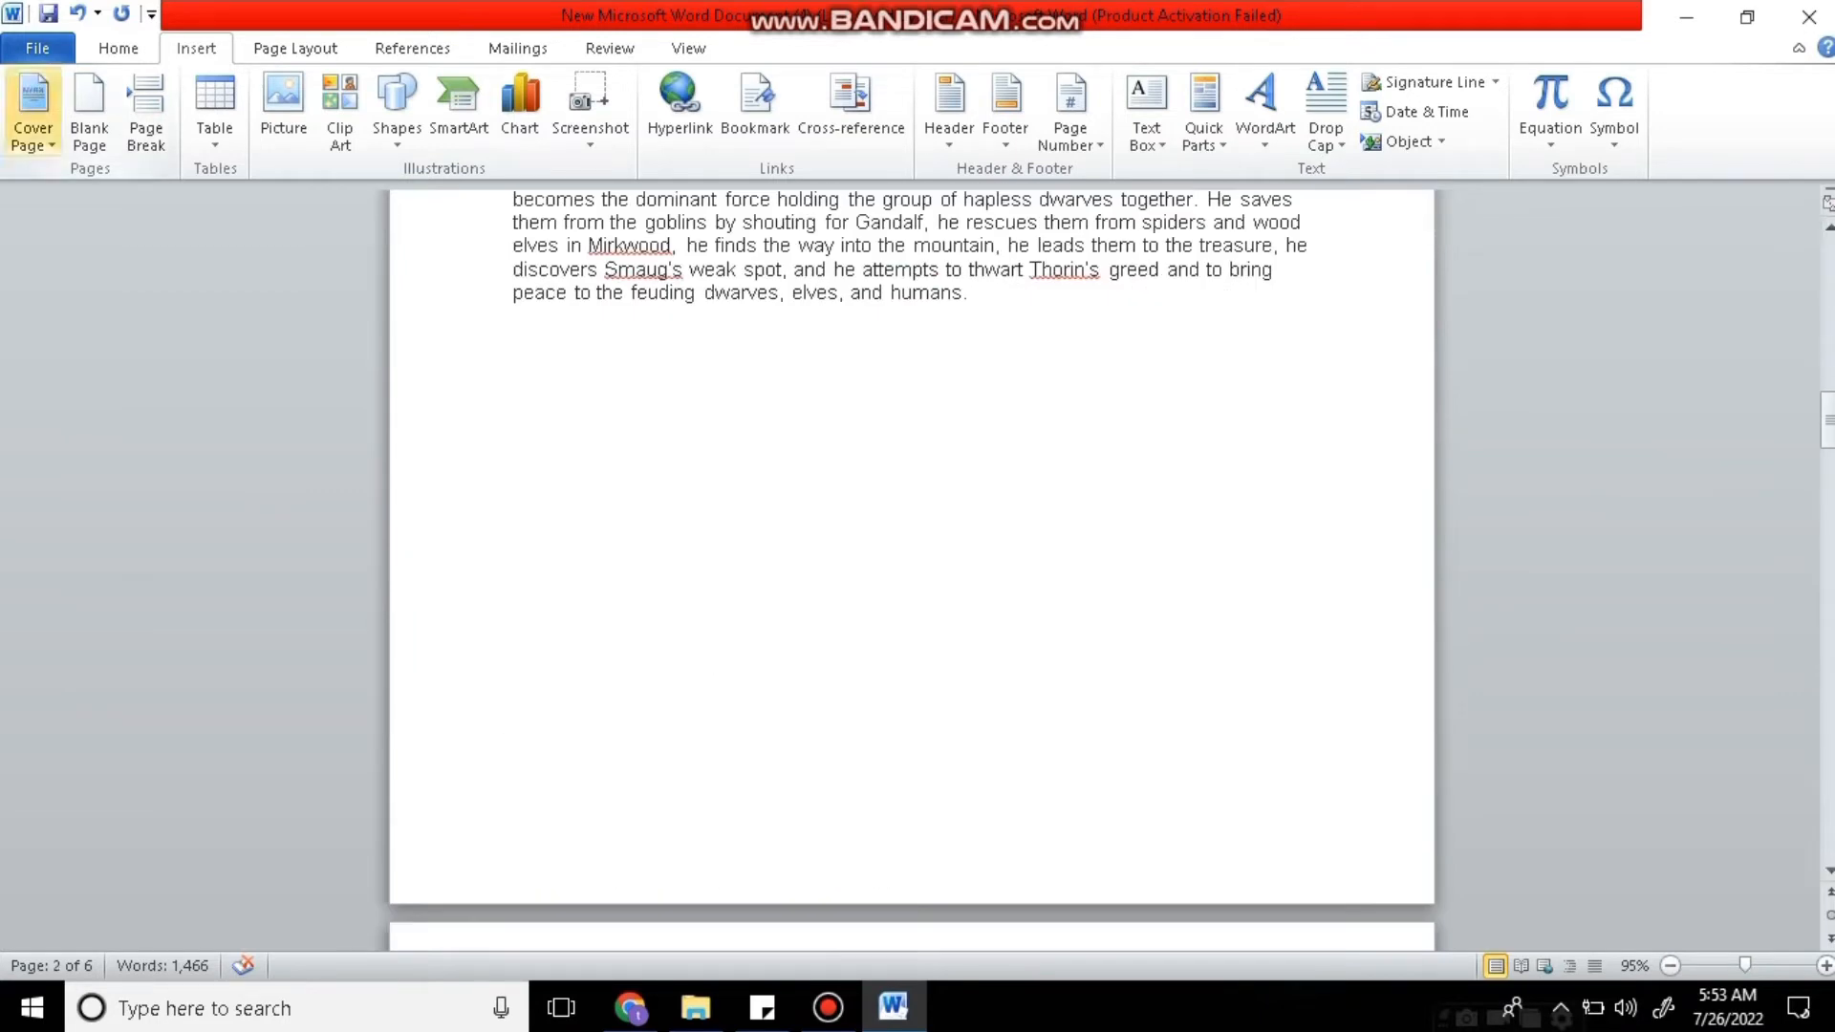
{"action": "left_click", "coordinate": [215, 112]}
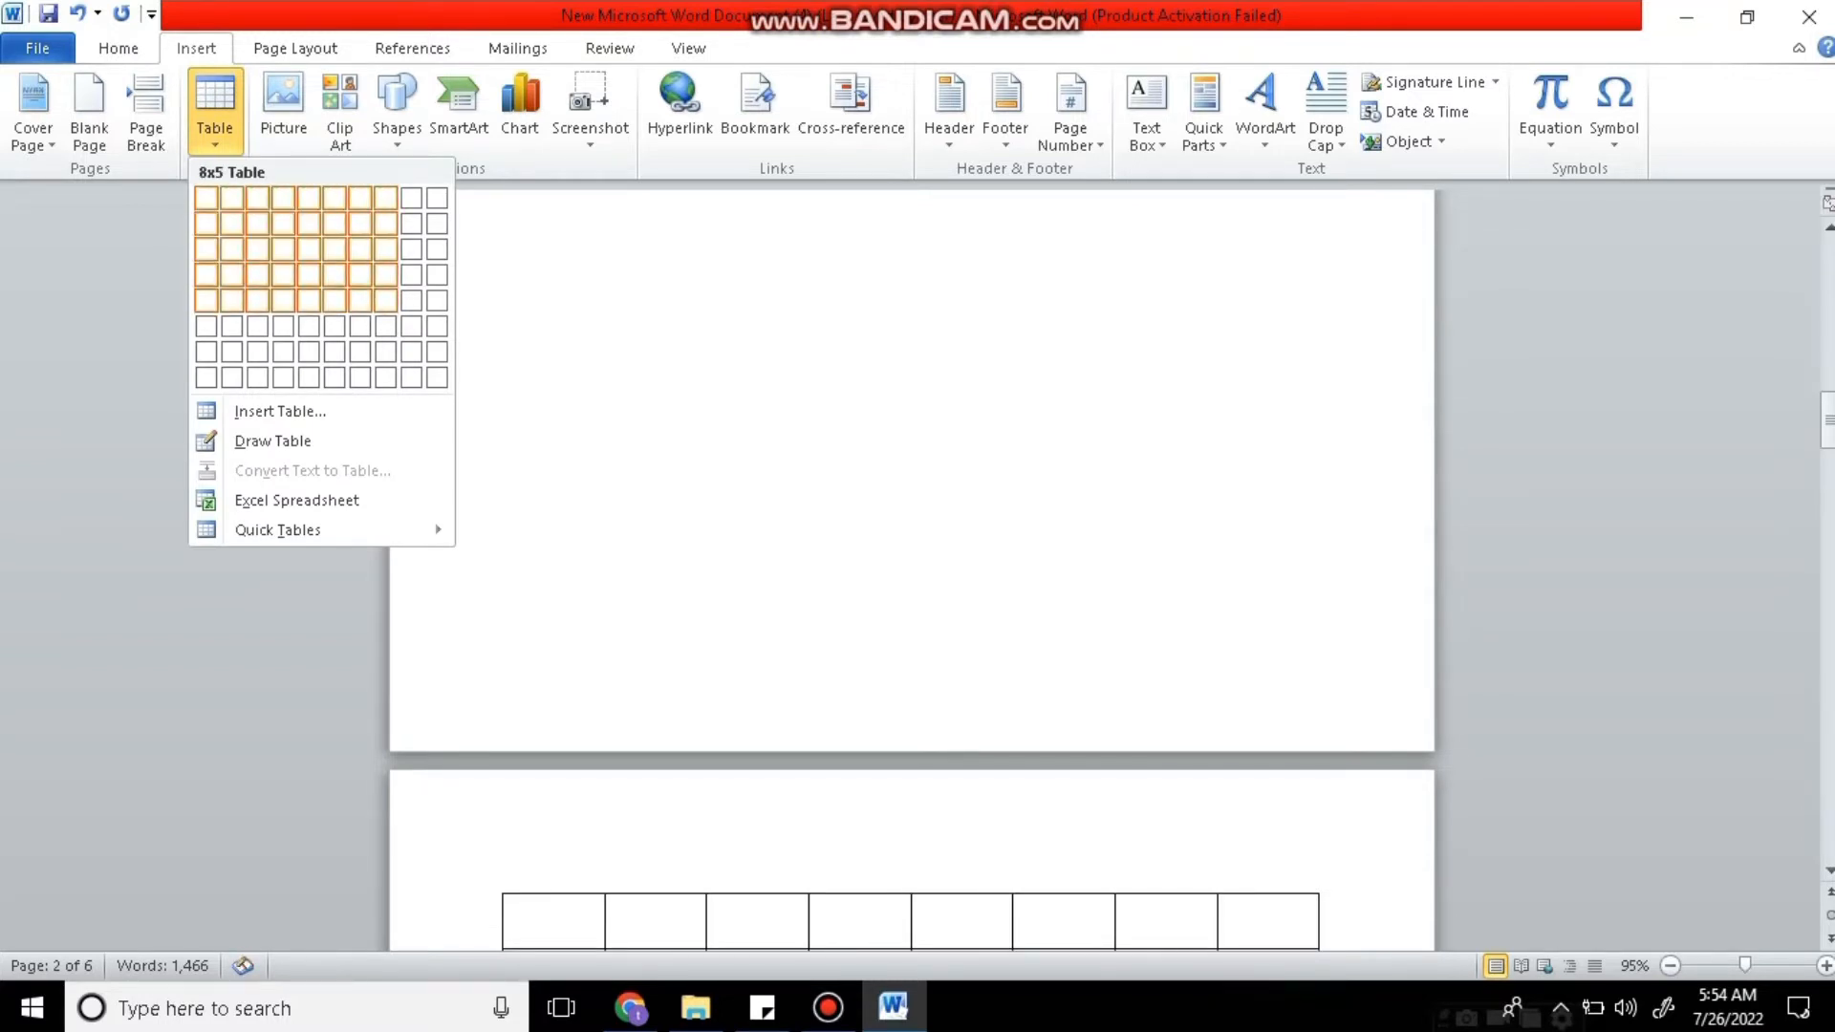
{"action": "key", "text": "Escape"}
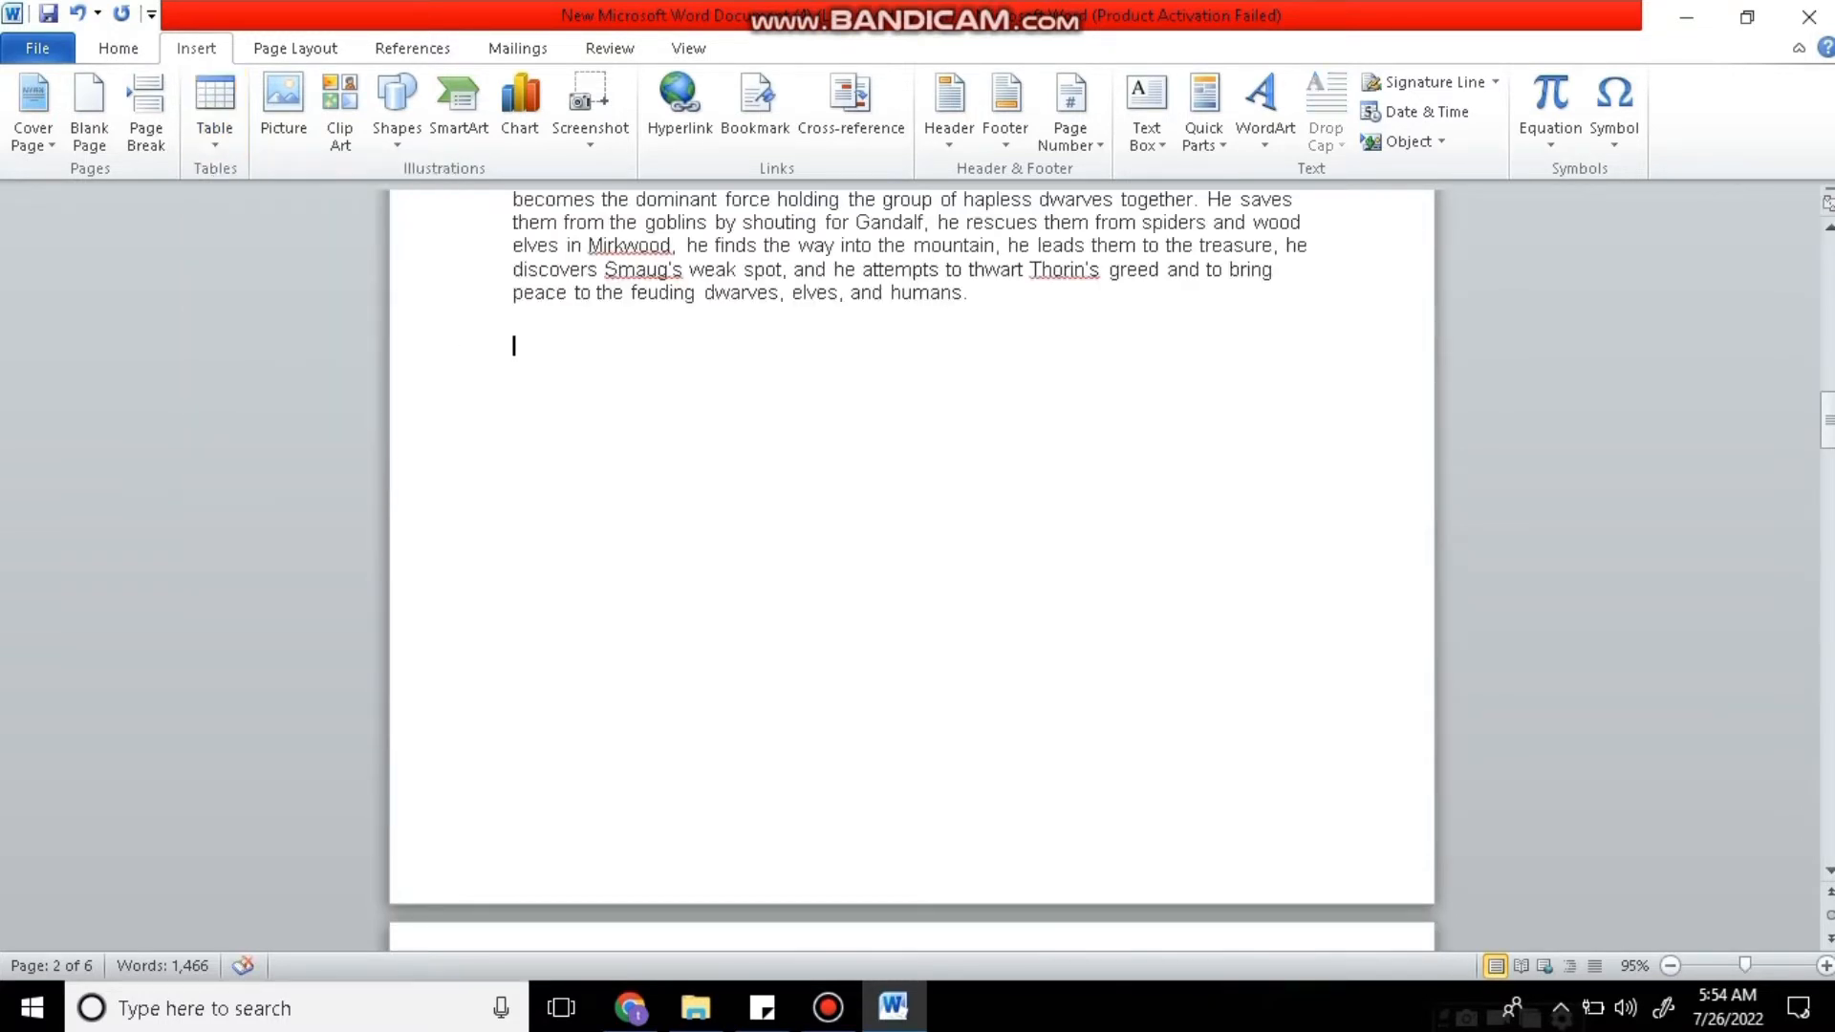
{"action": "left_click", "coordinate": [215, 112]}
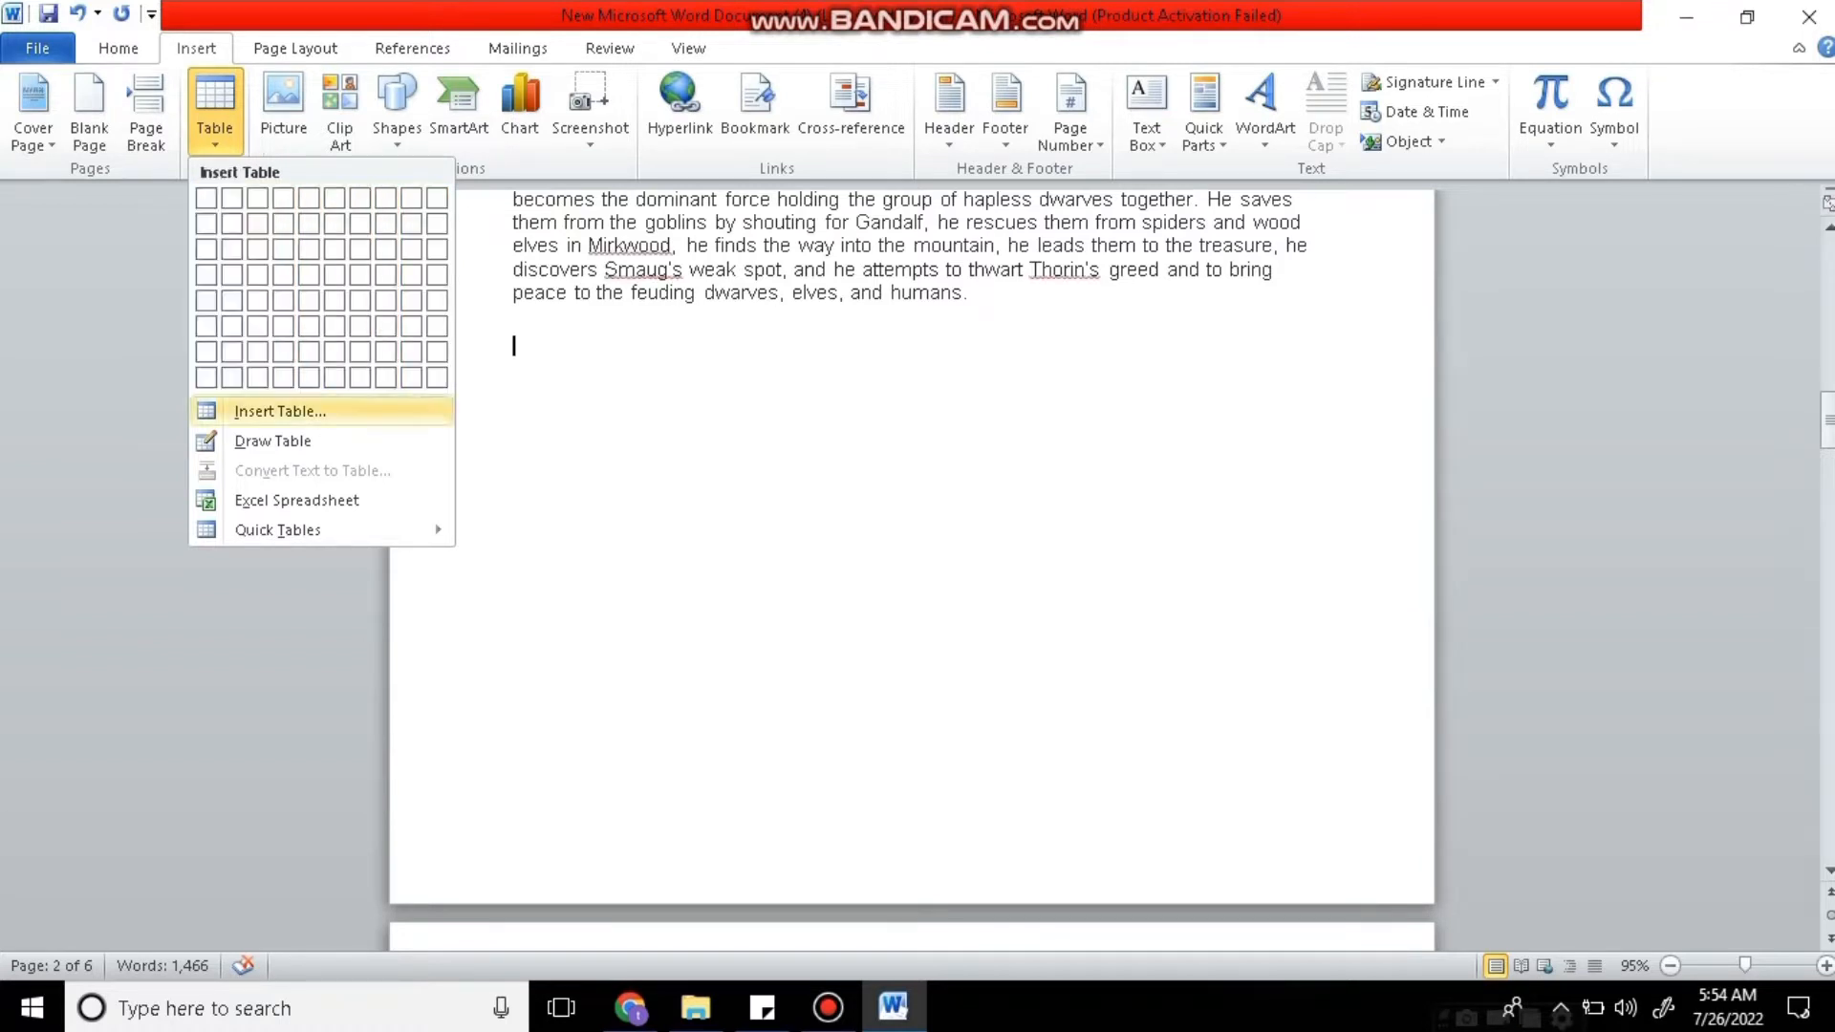
{"action": "left_click", "coordinate": [280, 411]}
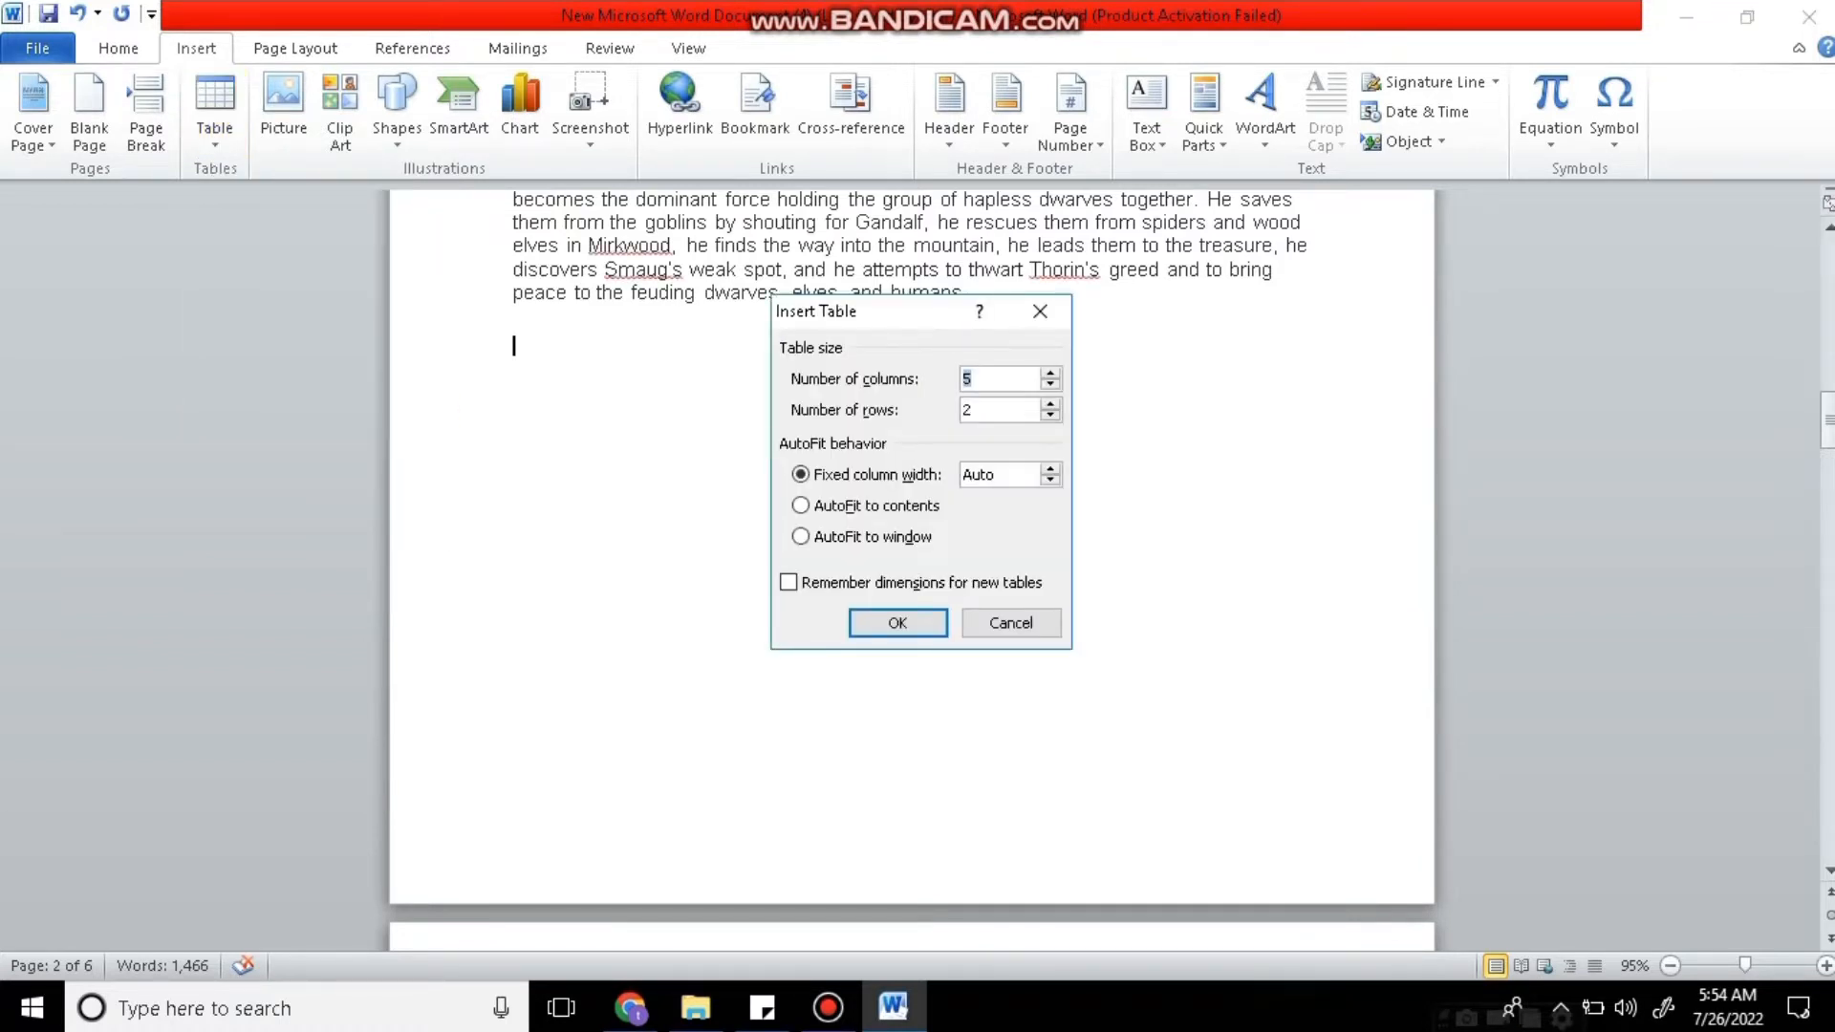
{"action": "type", "text": "20"}
{"action": "key", "text": "Tab"}
{"action": "type", "text": "20"}
{"action": "key", "text": "Return"}
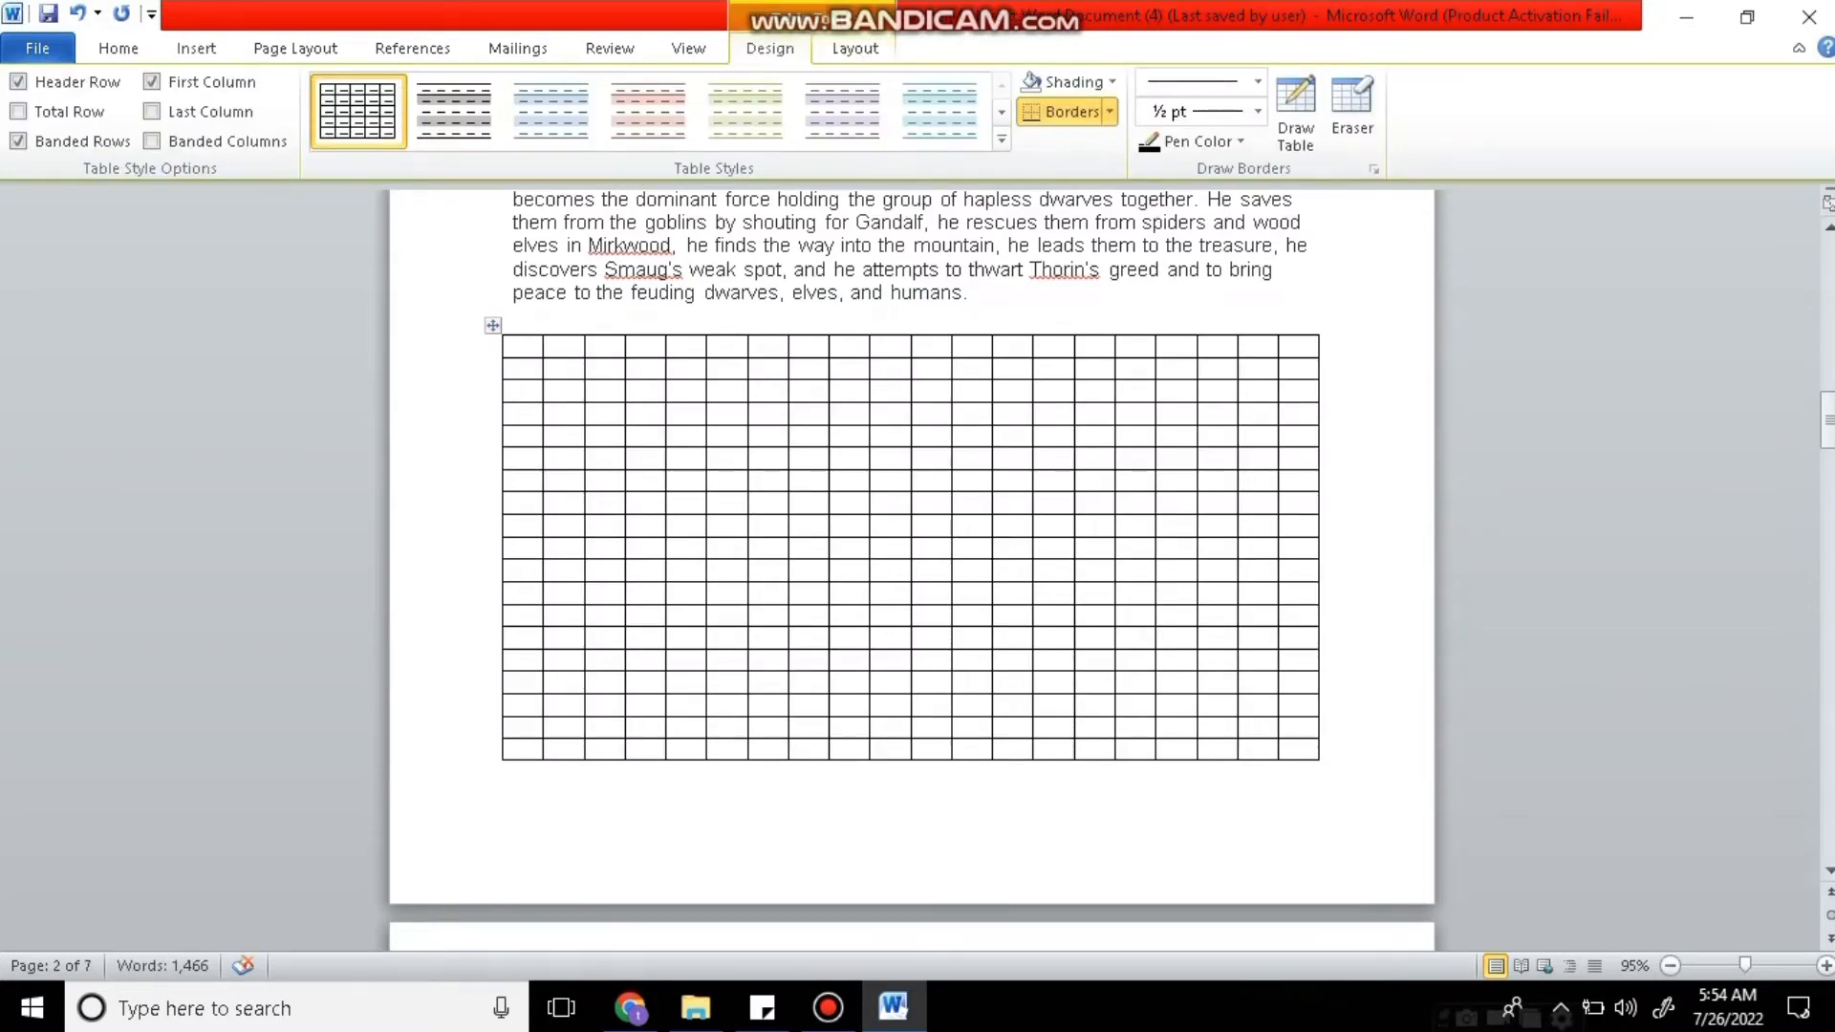
Delete the entire table rows from the sixth row through the last row shown on page 2.
{"action": "left_click_drag", "start_coordinate": [521, 459], "coordinate": [1310, 750]}
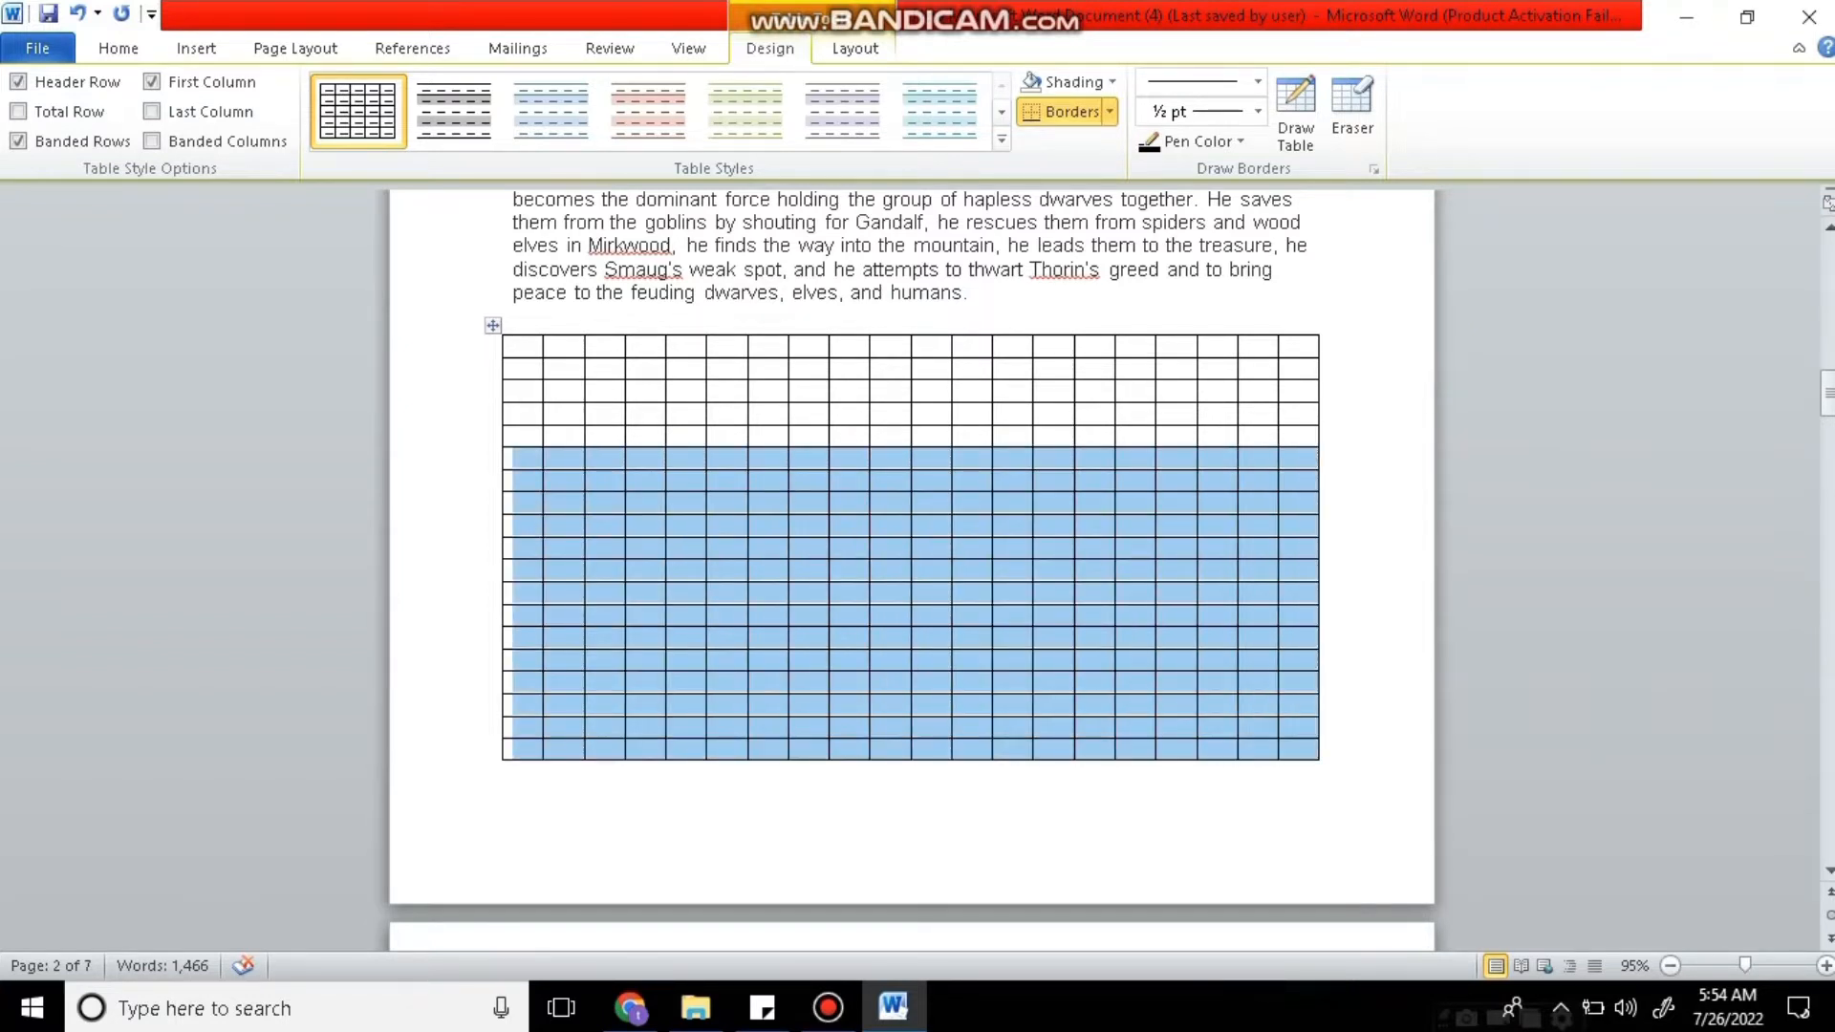
{"action": "right_click", "coordinate": [1207, 223]}
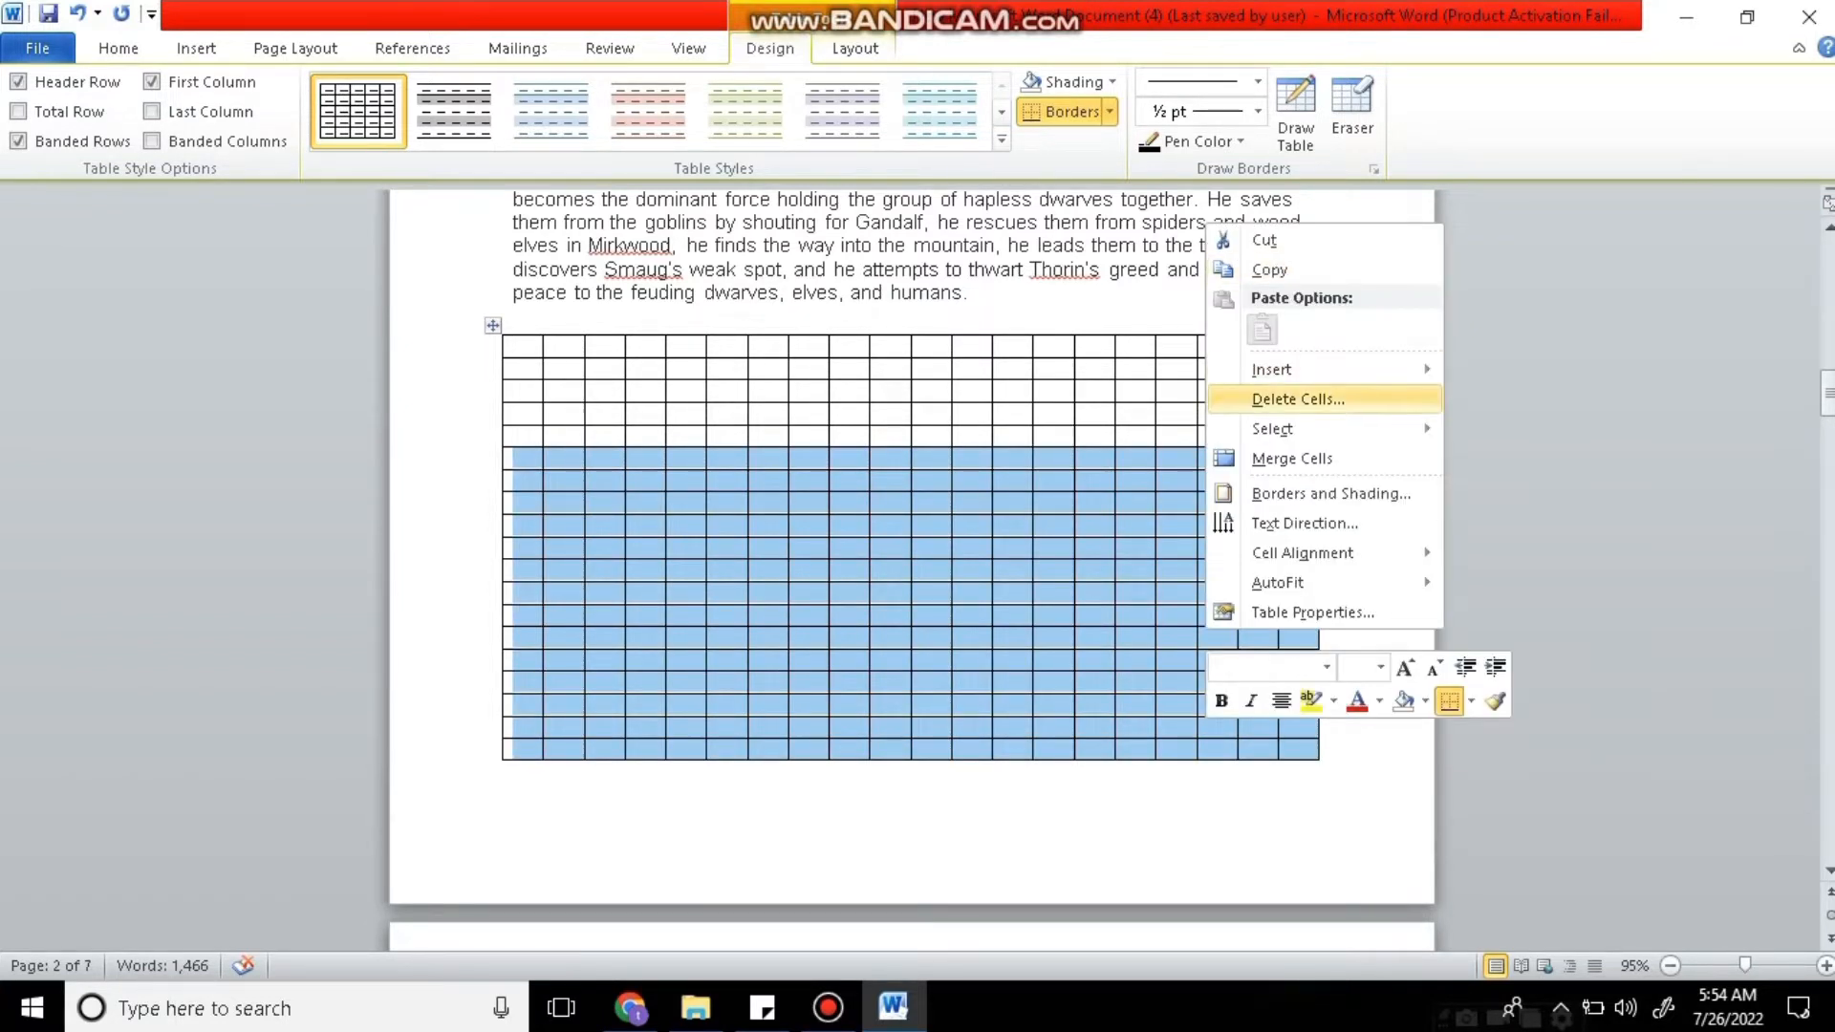
{"action": "left_click", "coordinate": [1298, 398]}
{"action": "left_click", "coordinate": [891, 478]}
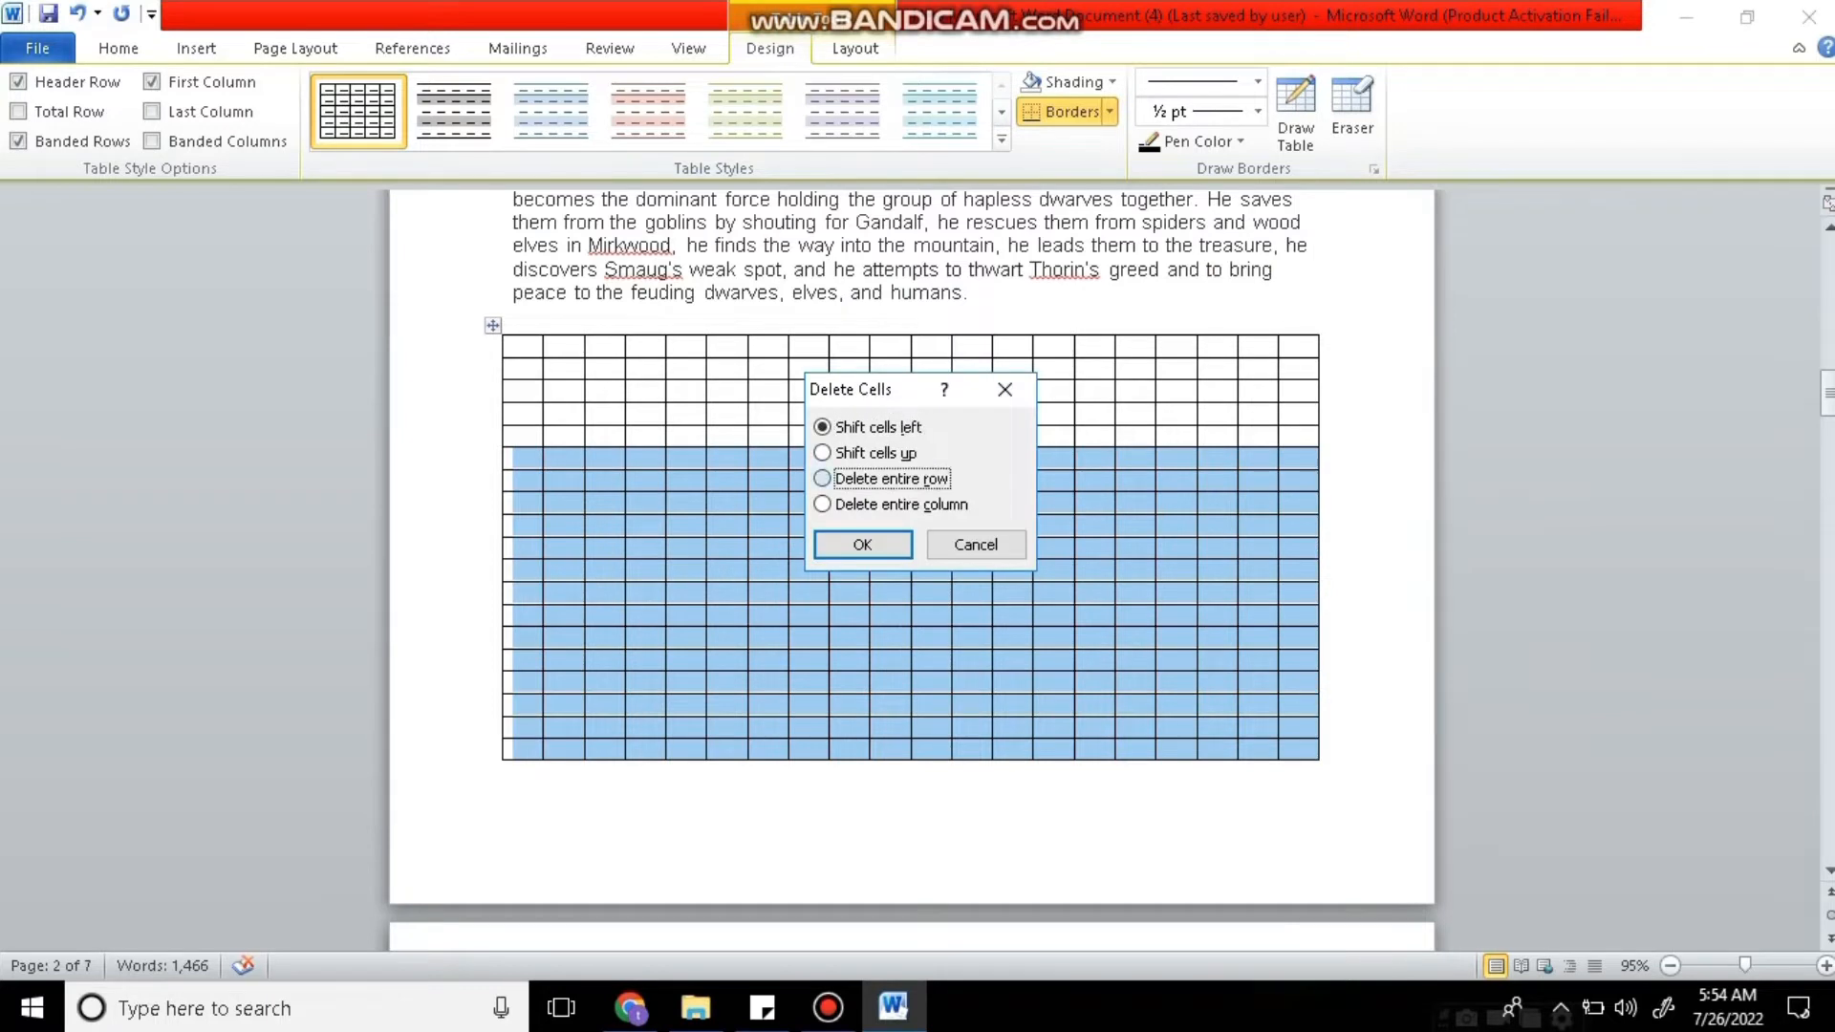
{"action": "left_click", "coordinate": [863, 545]}
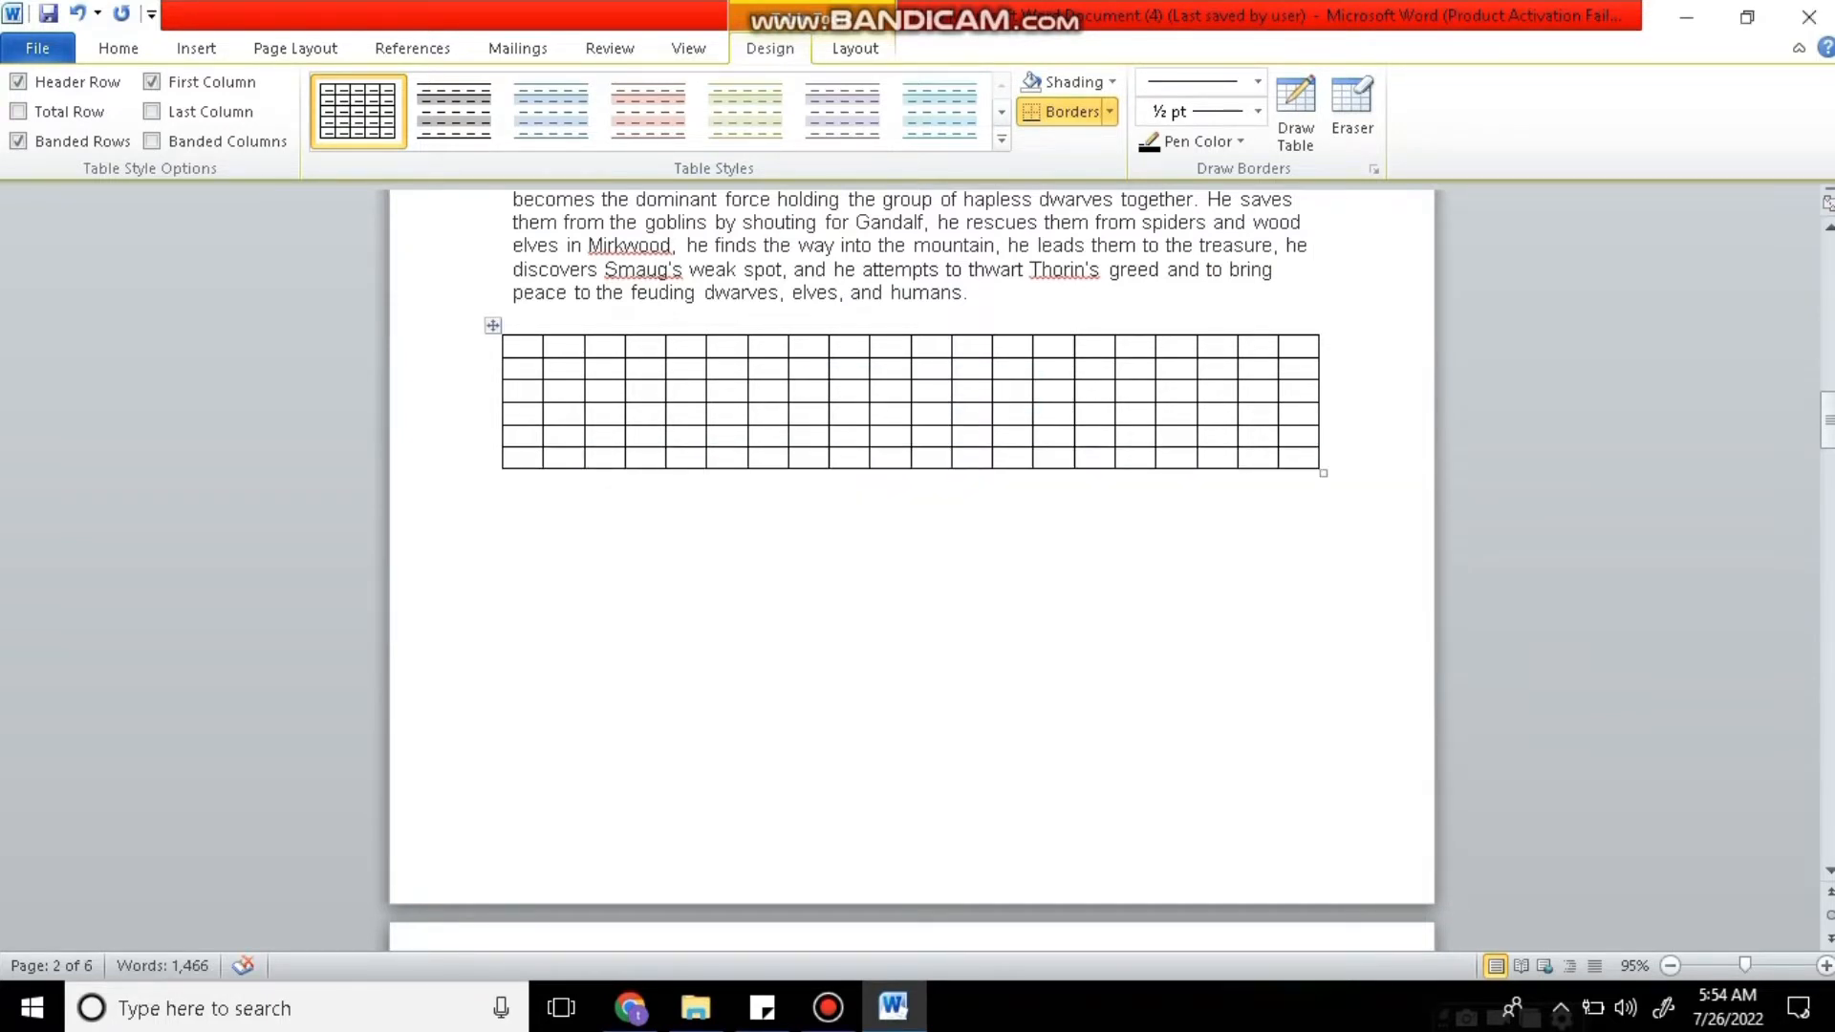
Delete the table's last twelve columns and enlarge the remaining table to about the full text width, with taller rows.
{"action": "left_click_drag", "start_coordinate": [849, 346], "coordinate": [1330, 457]}
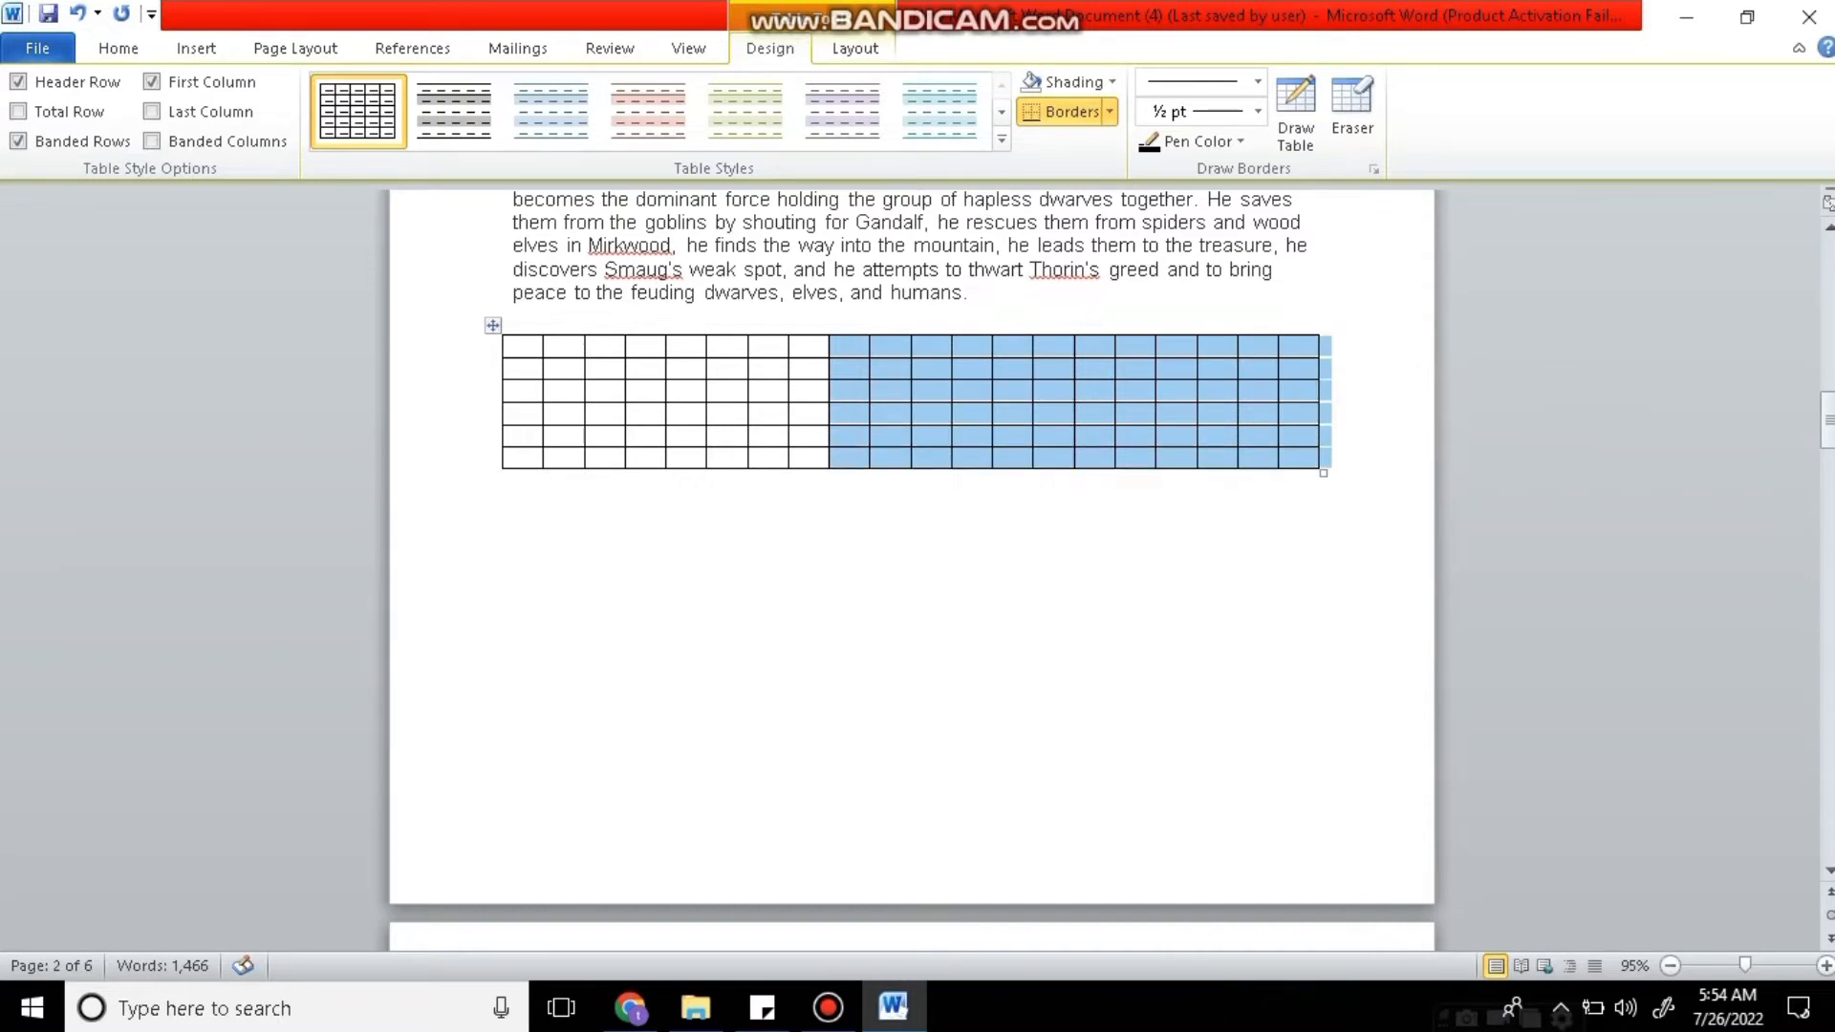
{"action": "right_click", "coordinate": [1233, 416]}
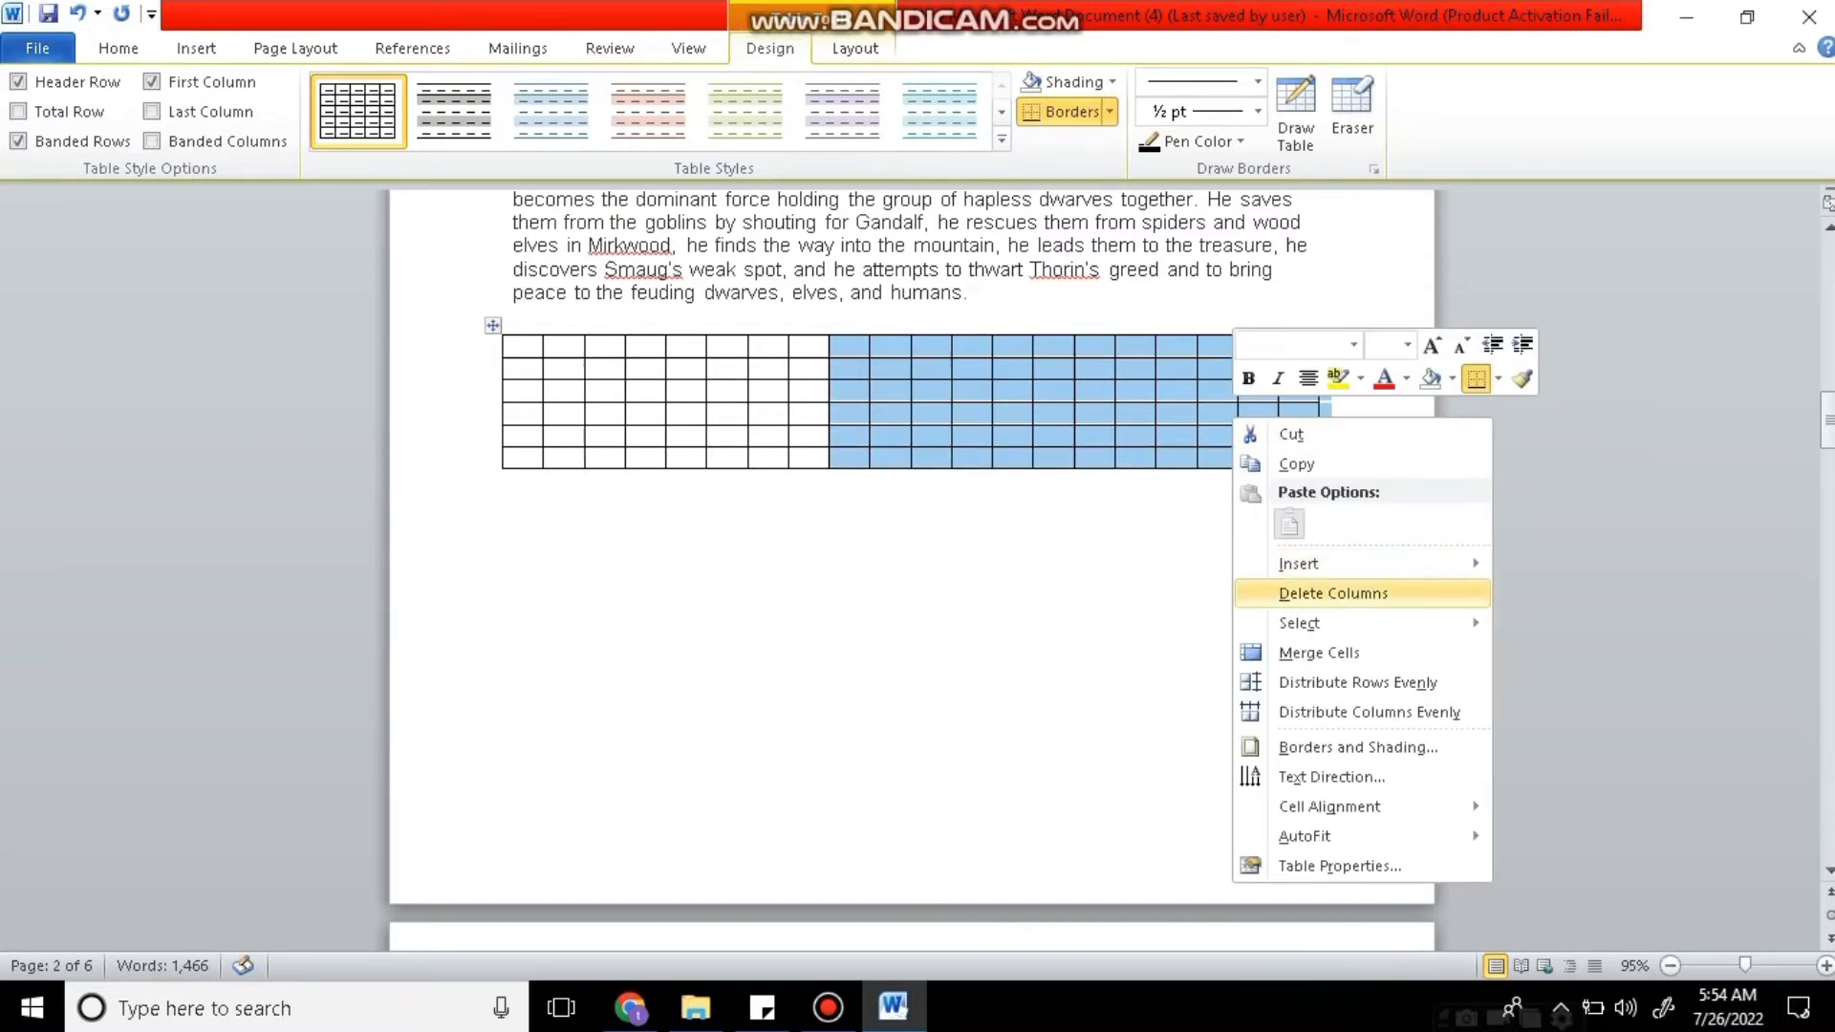
{"action": "left_click", "coordinate": [1333, 592]}
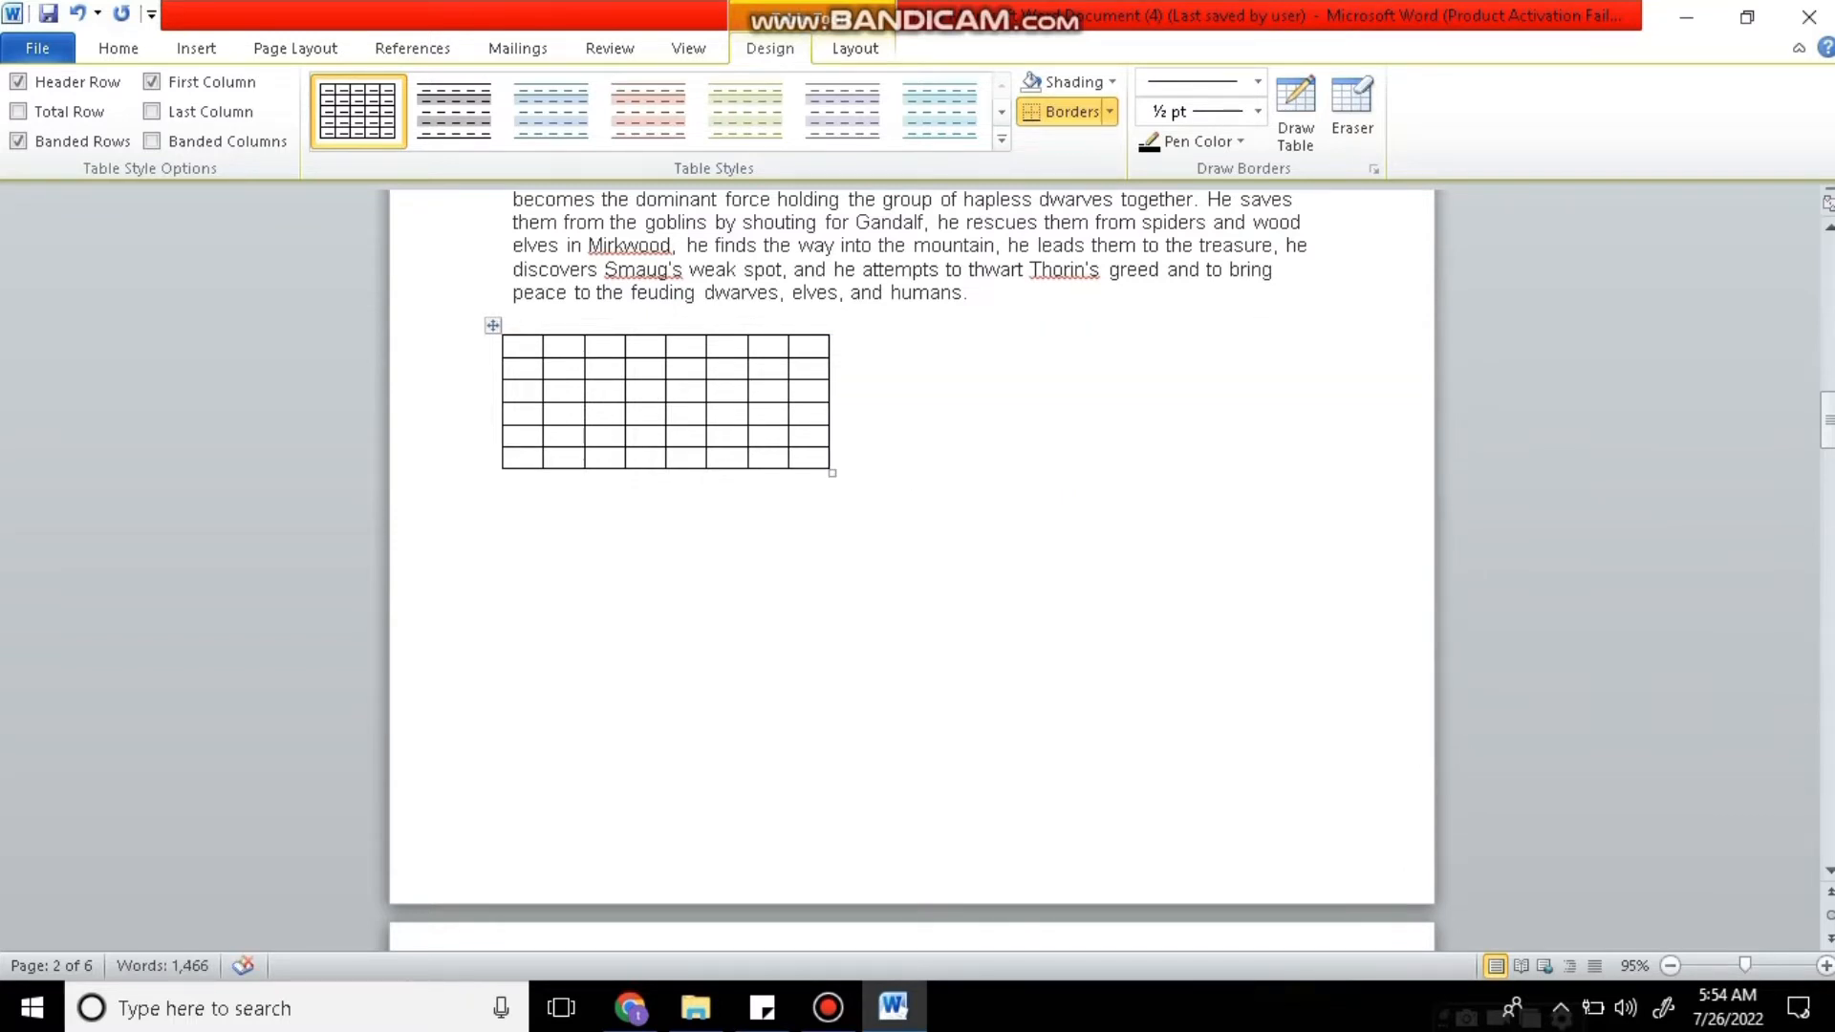
{"action": "left_click_drag", "start_coordinate": [833, 472], "coordinate": [1342, 622]}
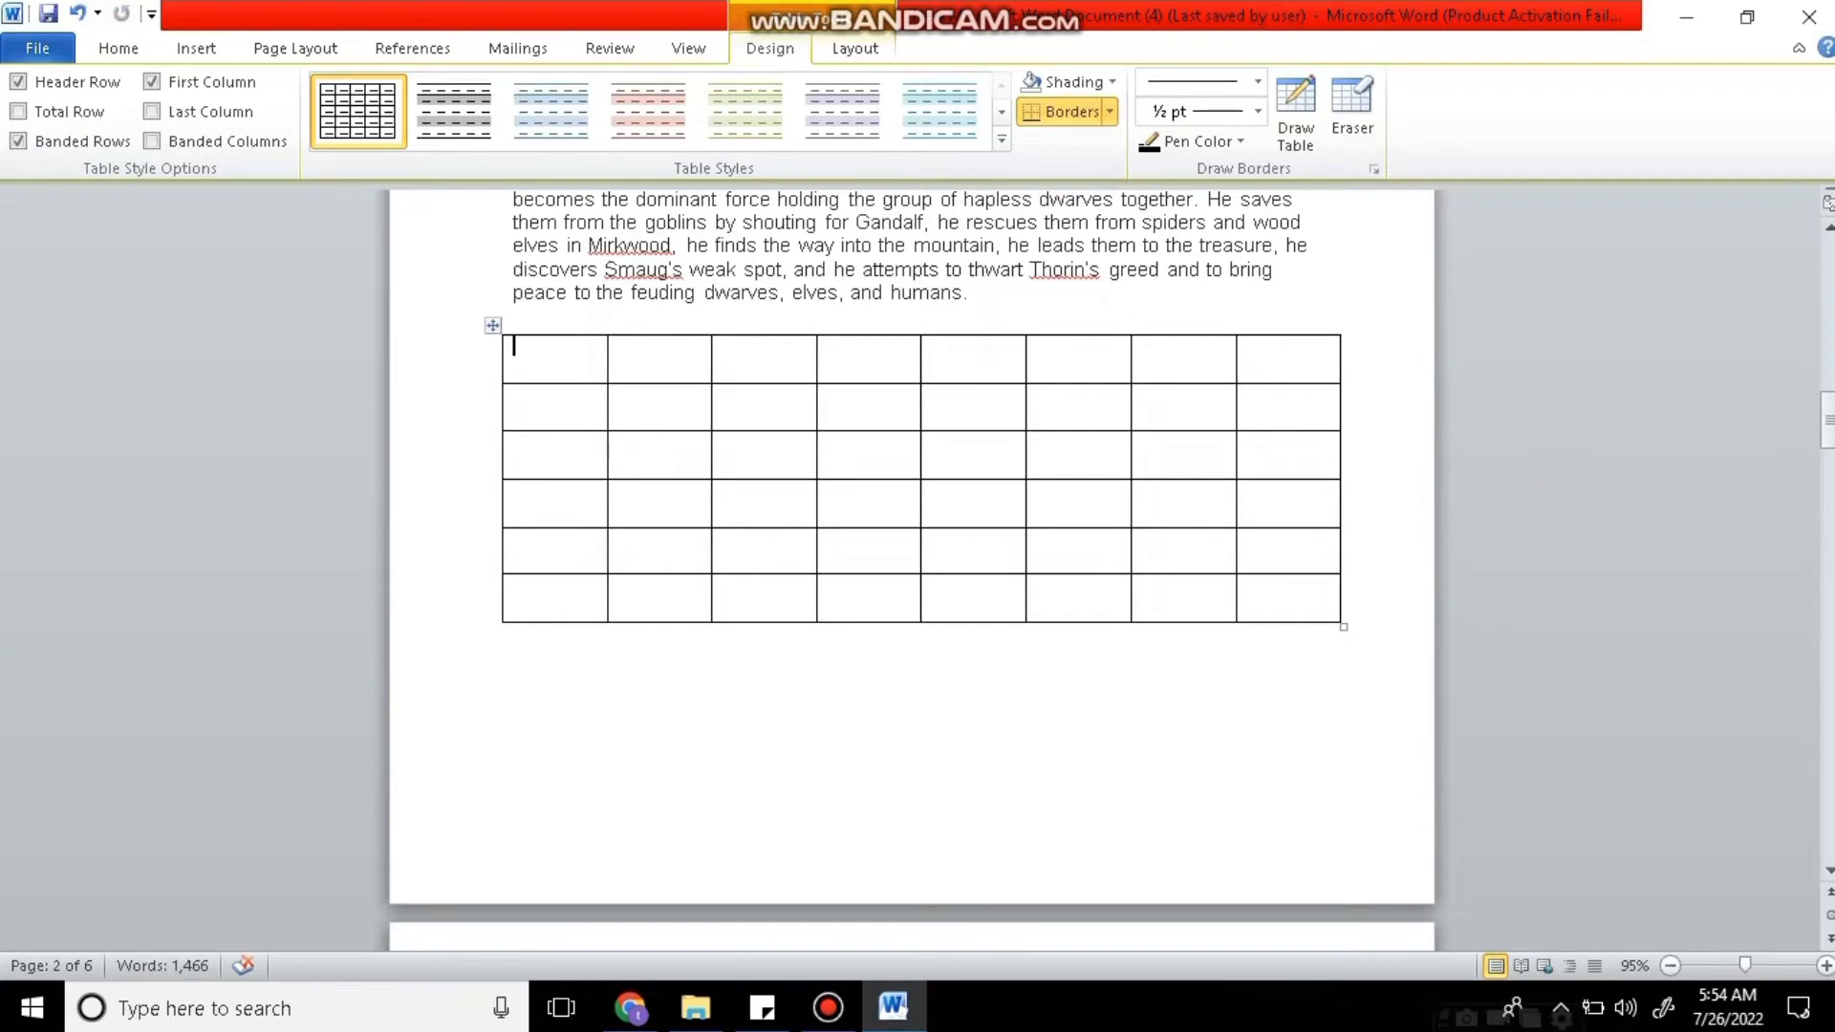
Fill the first four cells of the table's top row with DAY 2, INSERT, PAGELAYOUT and REFERENCES.
{"action": "type", "text": "DAY 2"}
{"action": "left_click", "coordinate": [621, 348]}
{"action": "type", "text": "INSERT"}
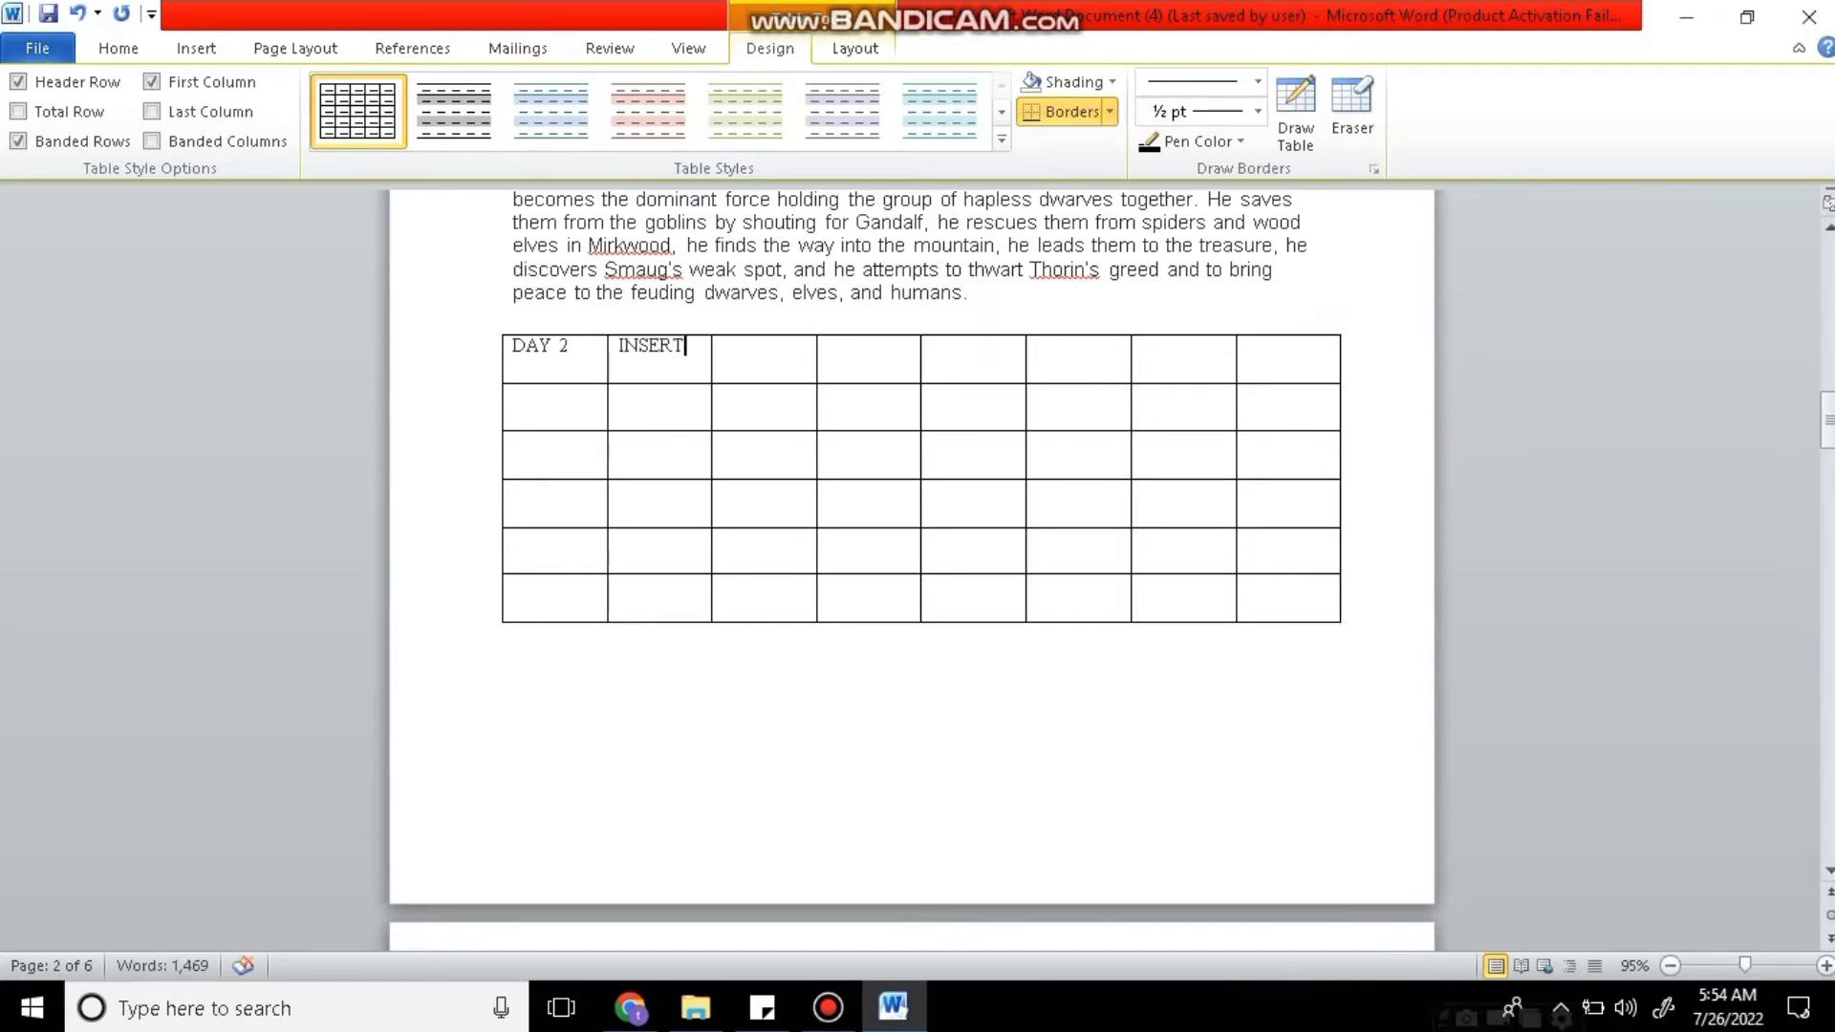
{"action": "left_click", "coordinate": [731, 348]}
{"action": "type", "text": "PAGELAYOUT"}
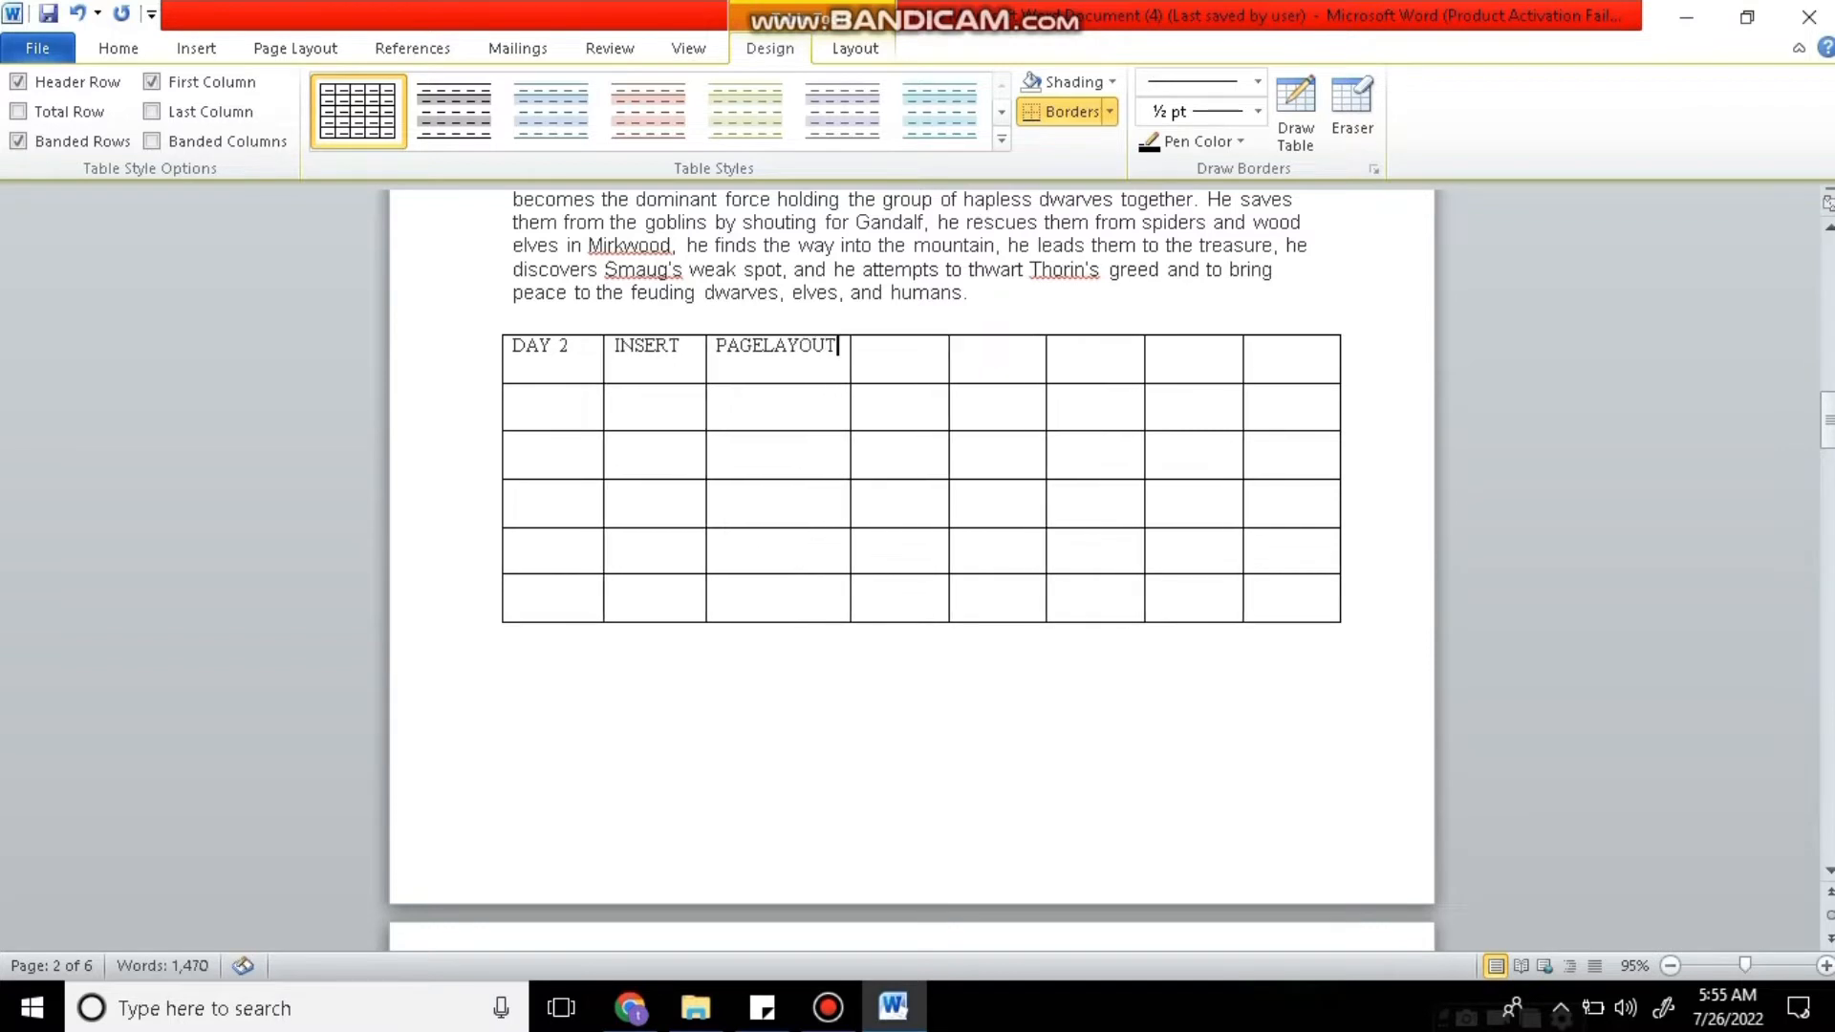
{"action": "left_click", "coordinate": [865, 347]}
{"action": "type", "text": "R"}
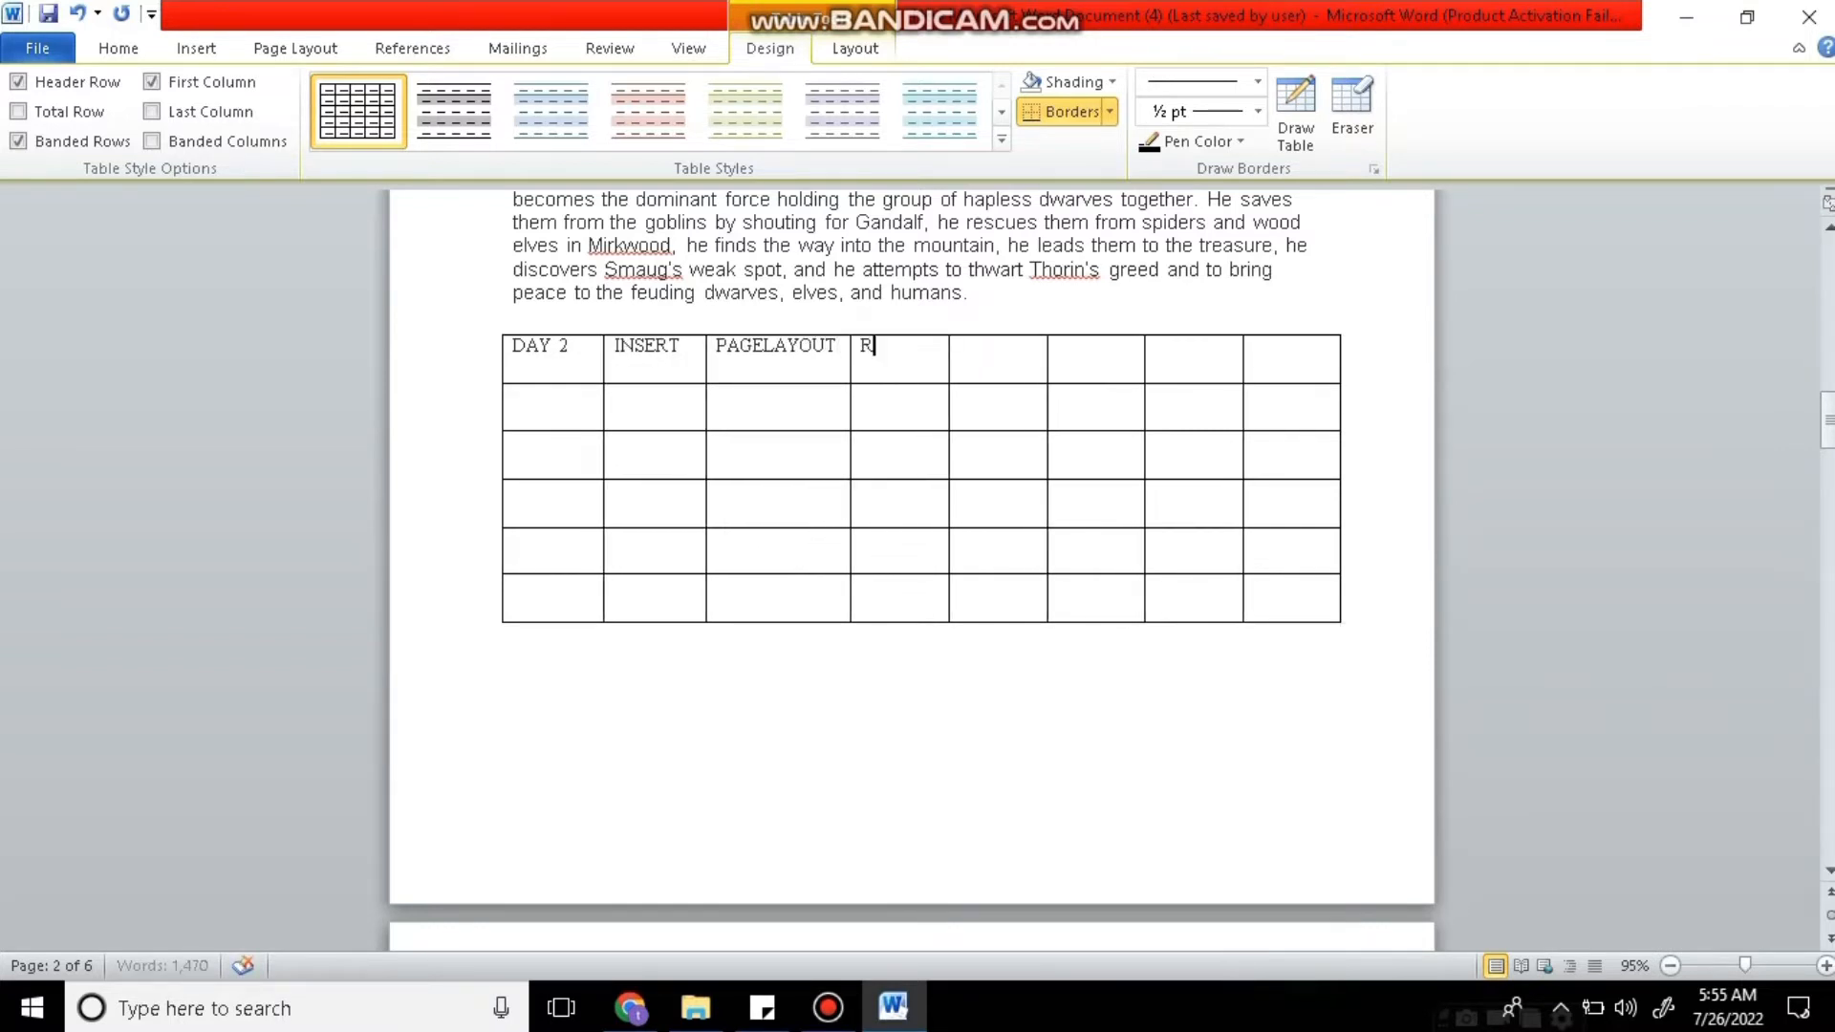
{"action": "type", "text": "EFEREN"}
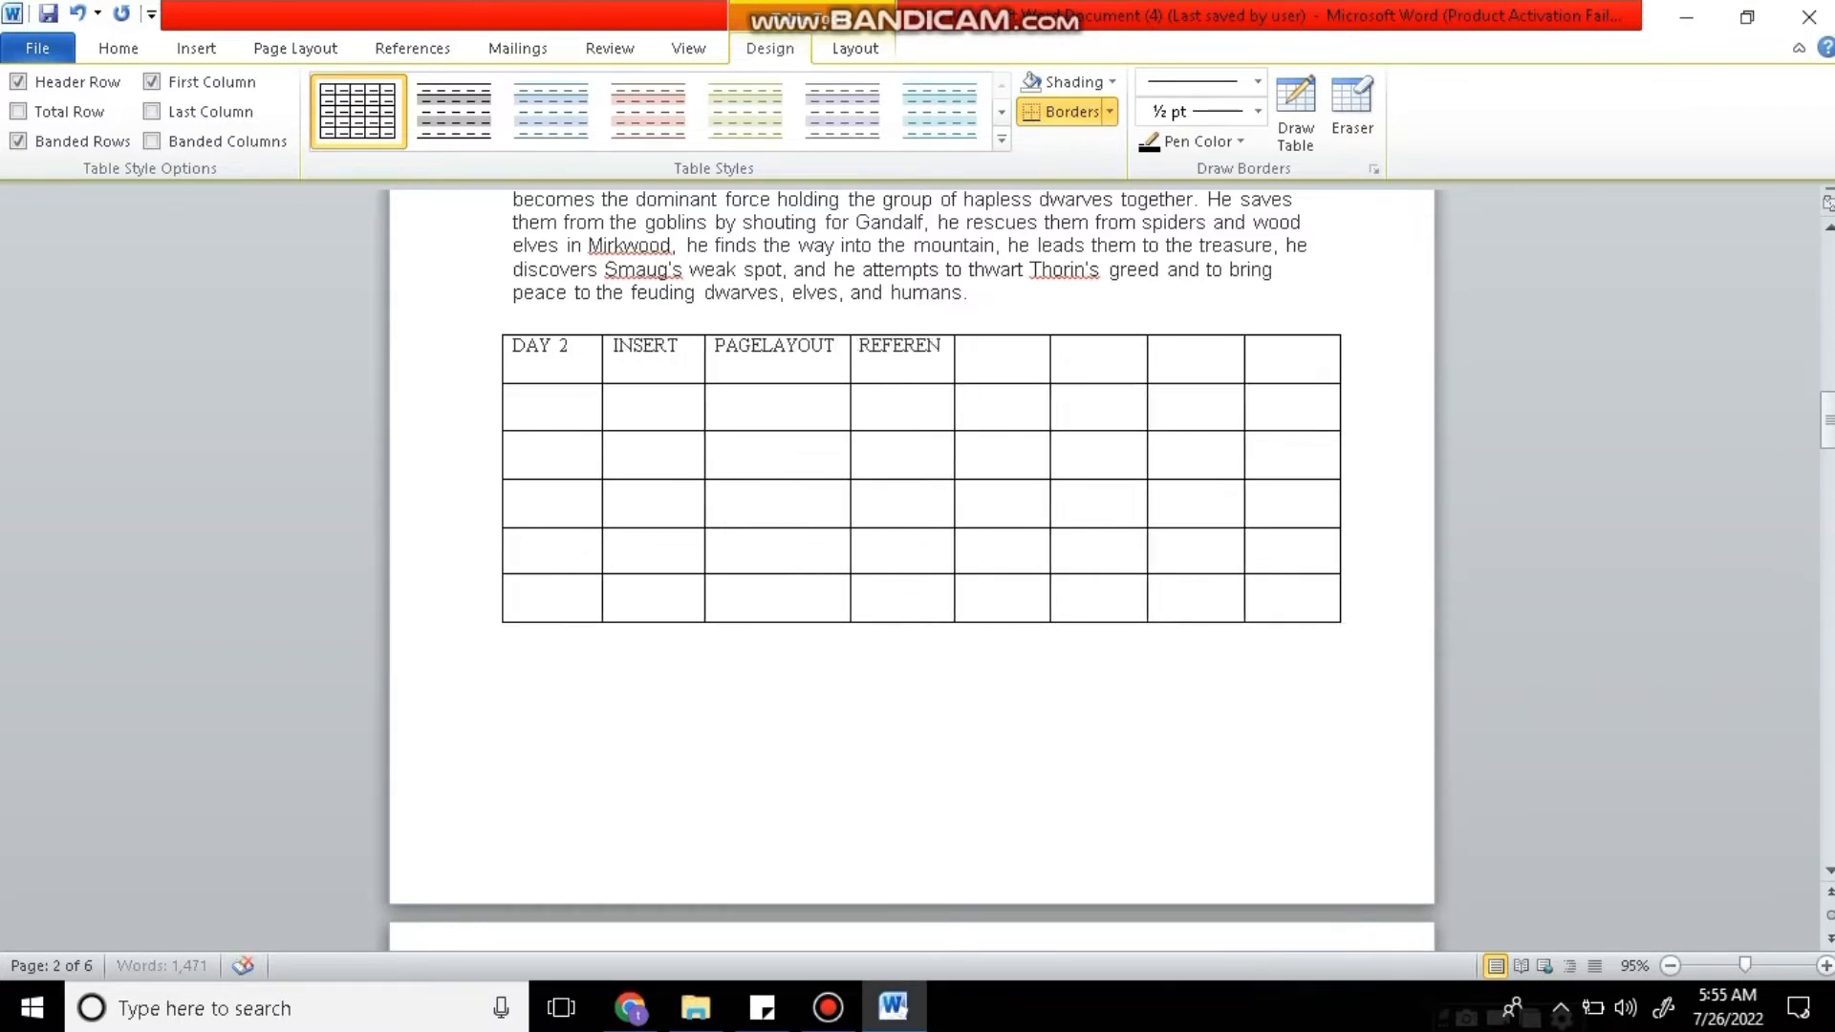
{"action": "type", "text": "CES"}
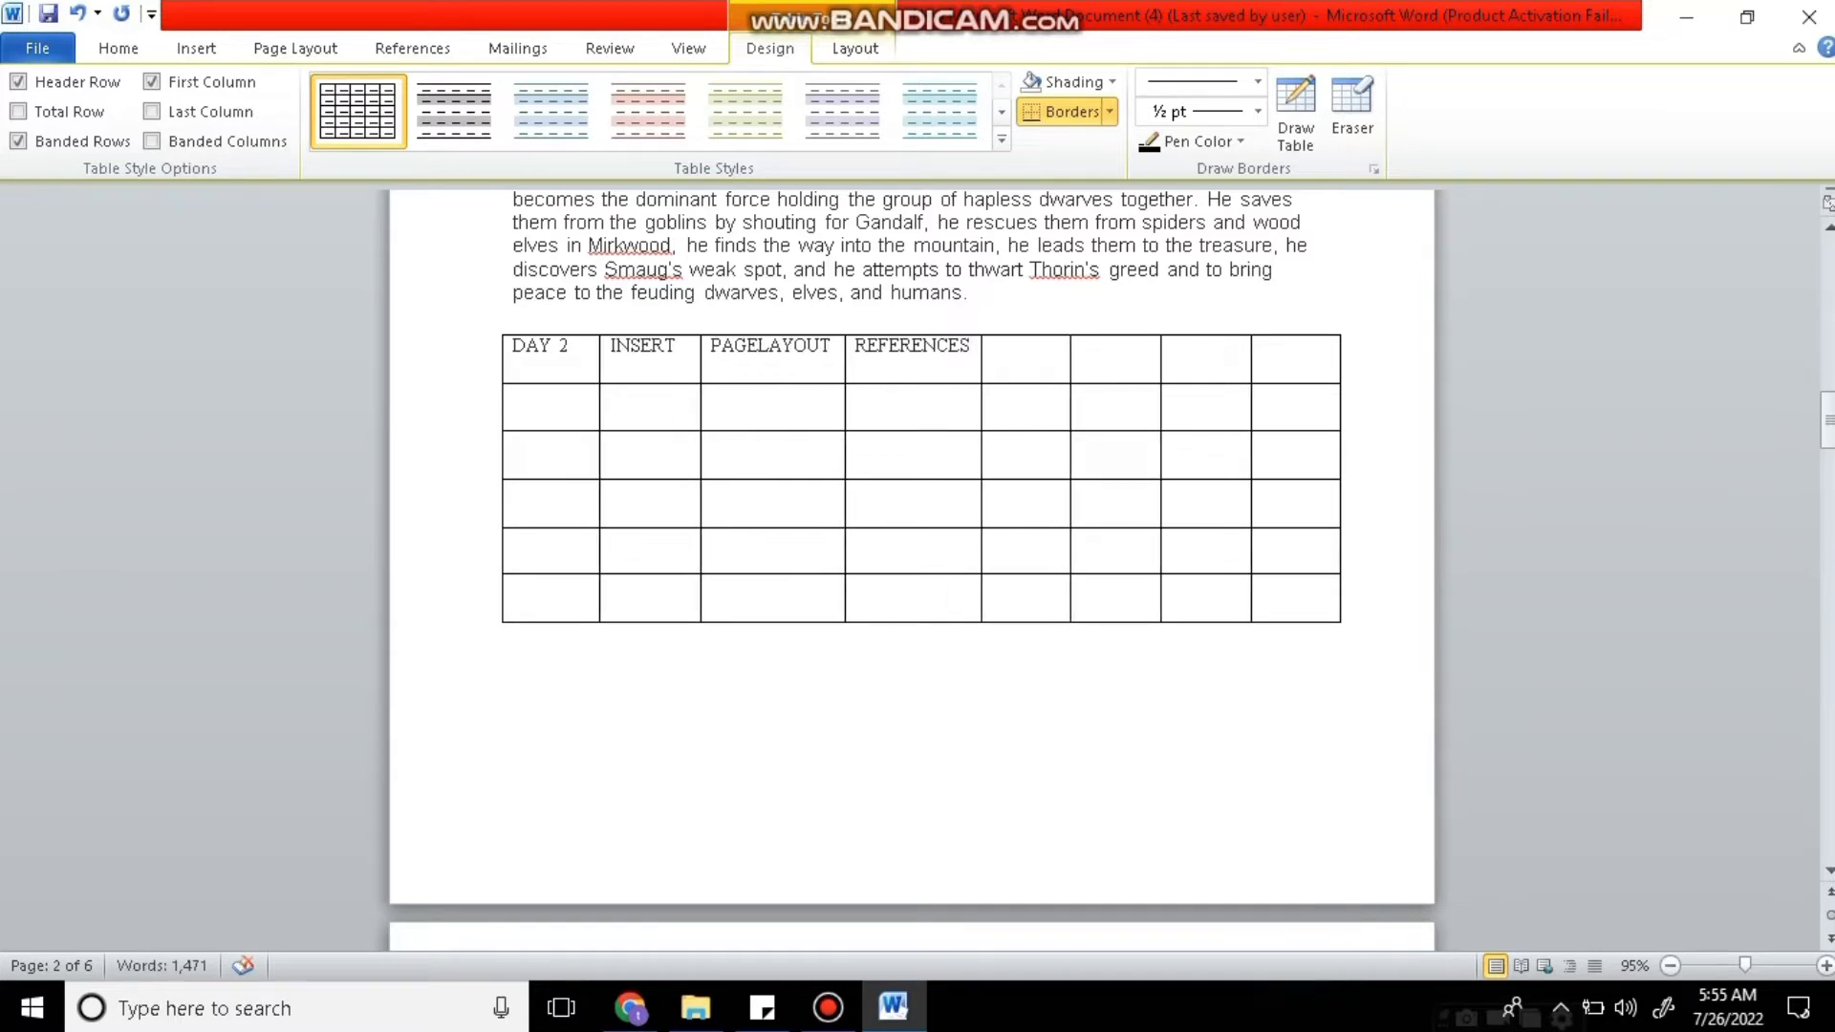
Enter MAILING and REVIEW in the header cells after REFERENCES, correcting any misspelling.
{"action": "key", "text": "Tab"}
{"action": "type", "text": "MA"}
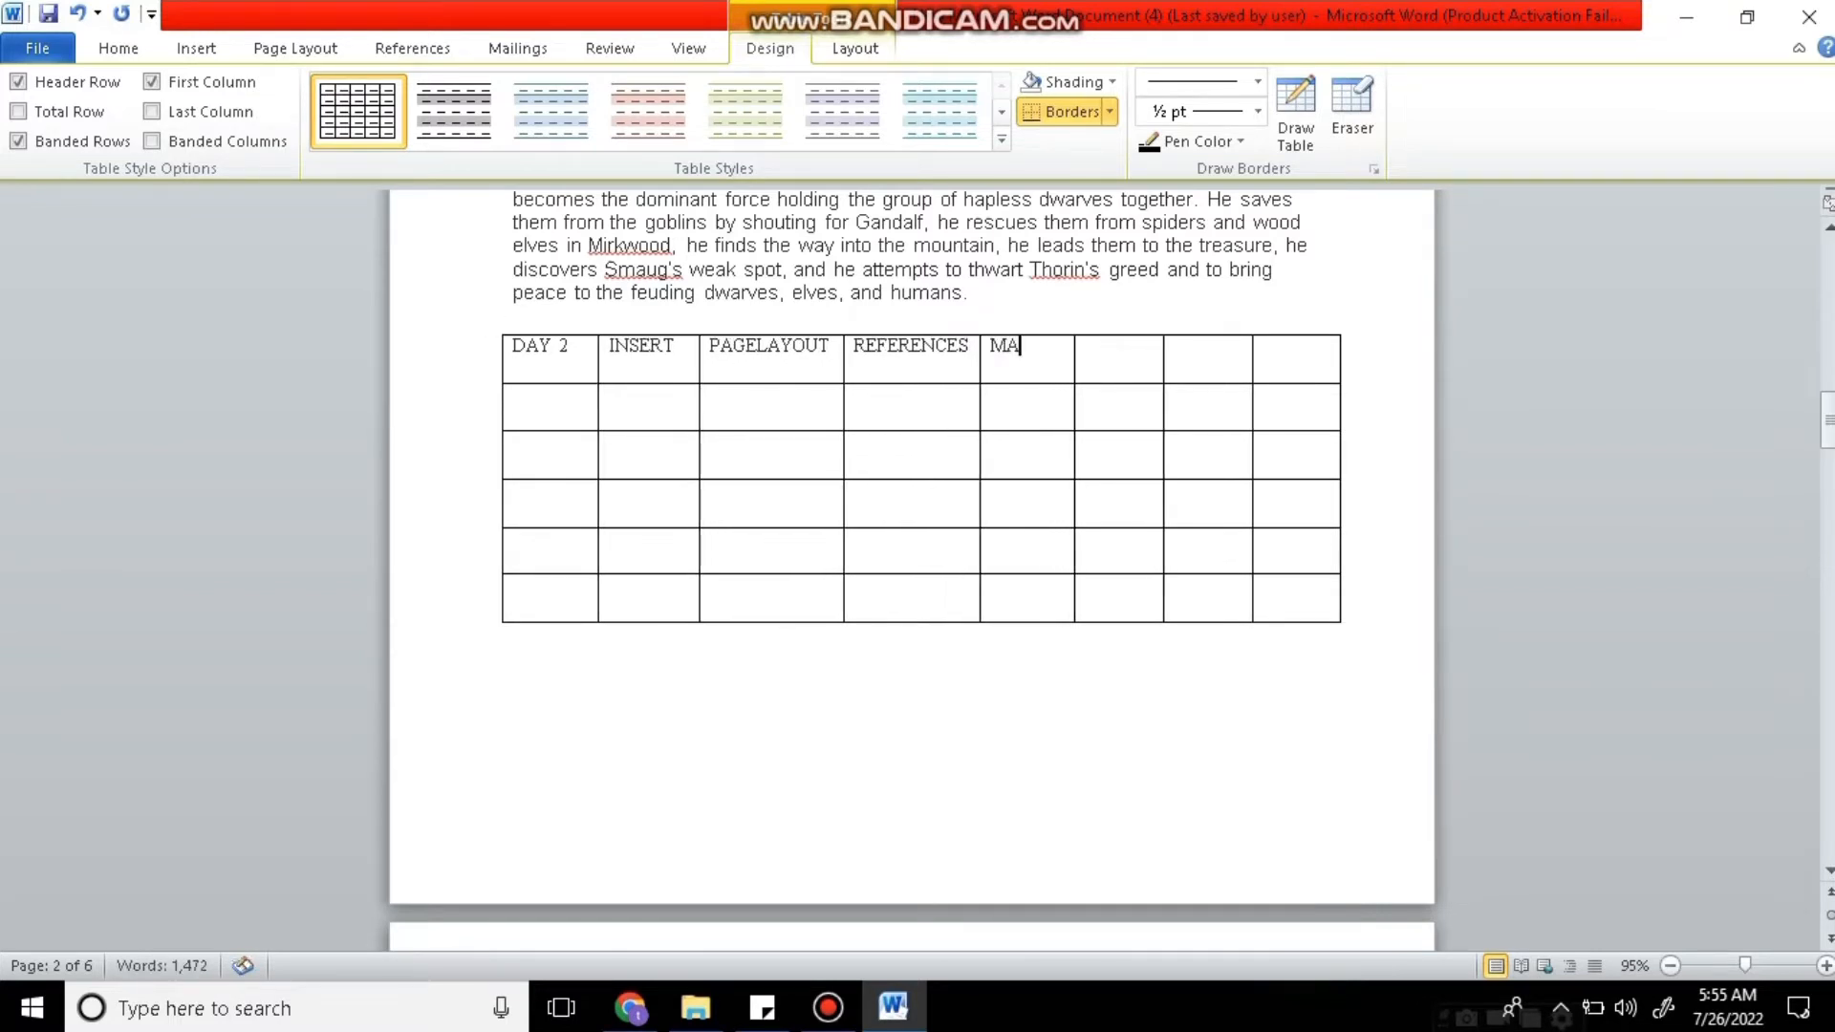
{"action": "type", "text": "ILING"}
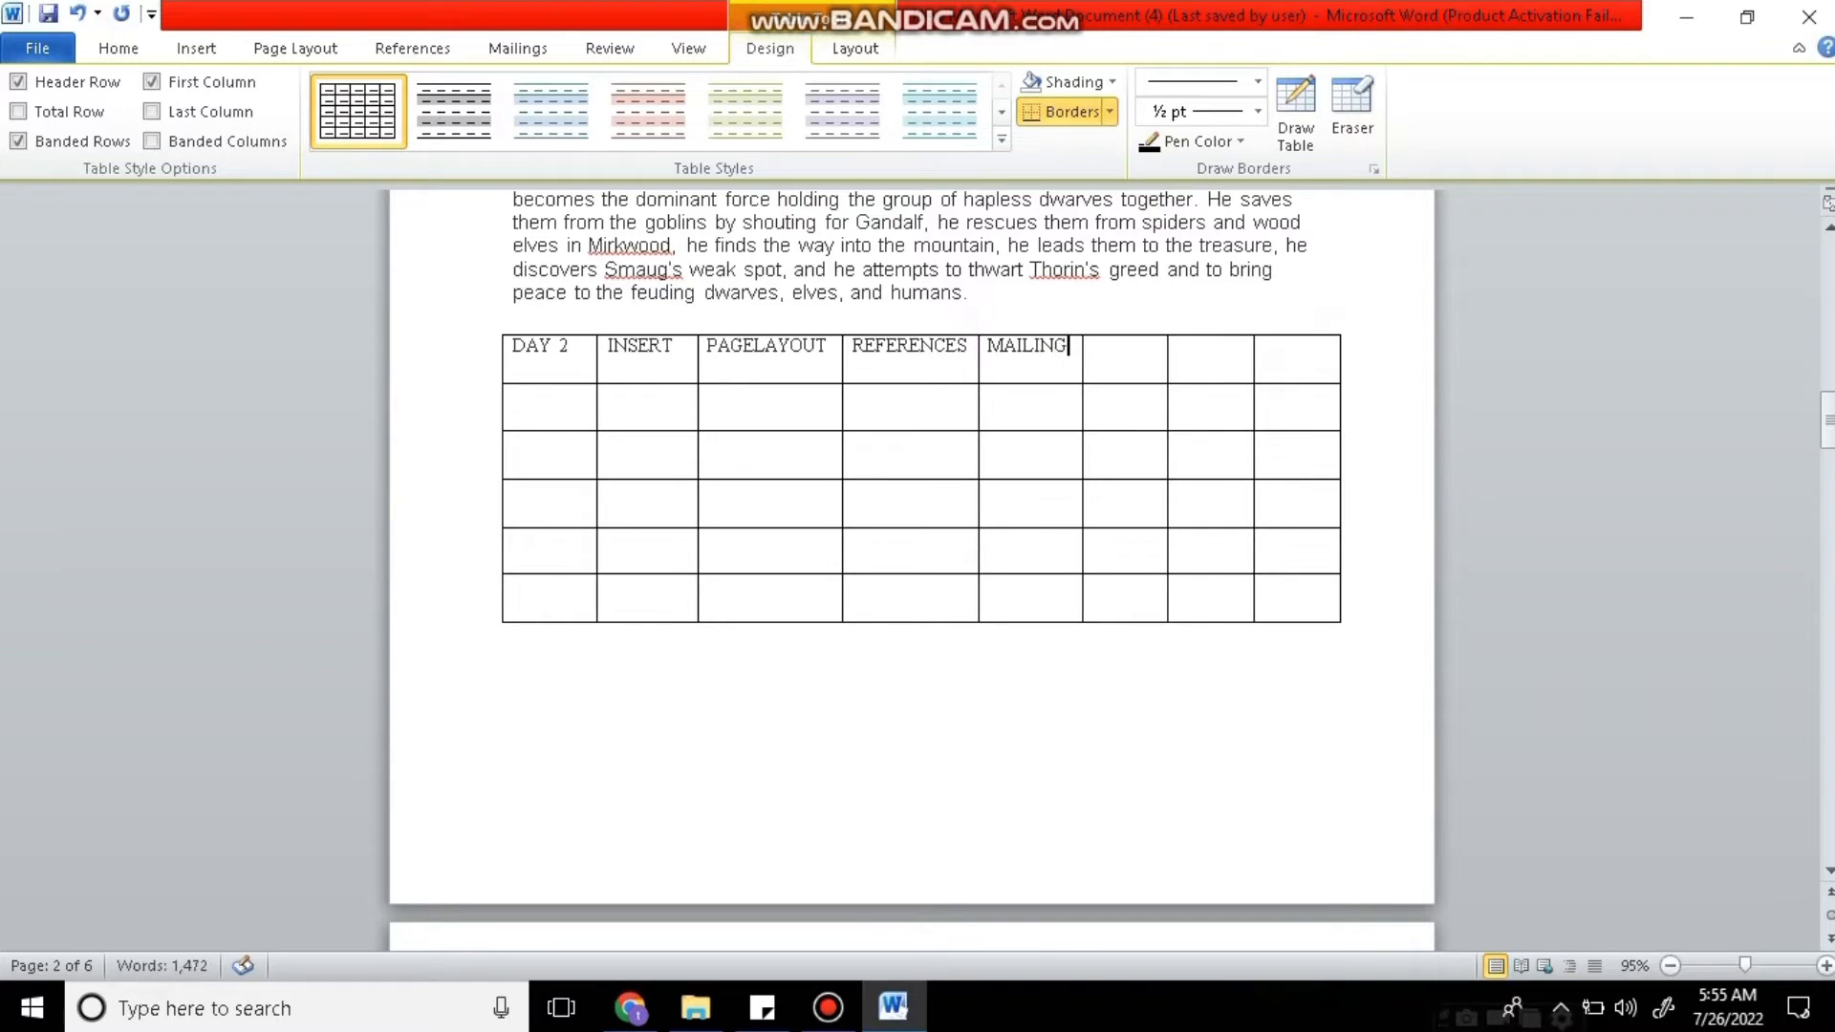
{"action": "key", "text": "Tab"}
{"action": "type", "text": "RE"}
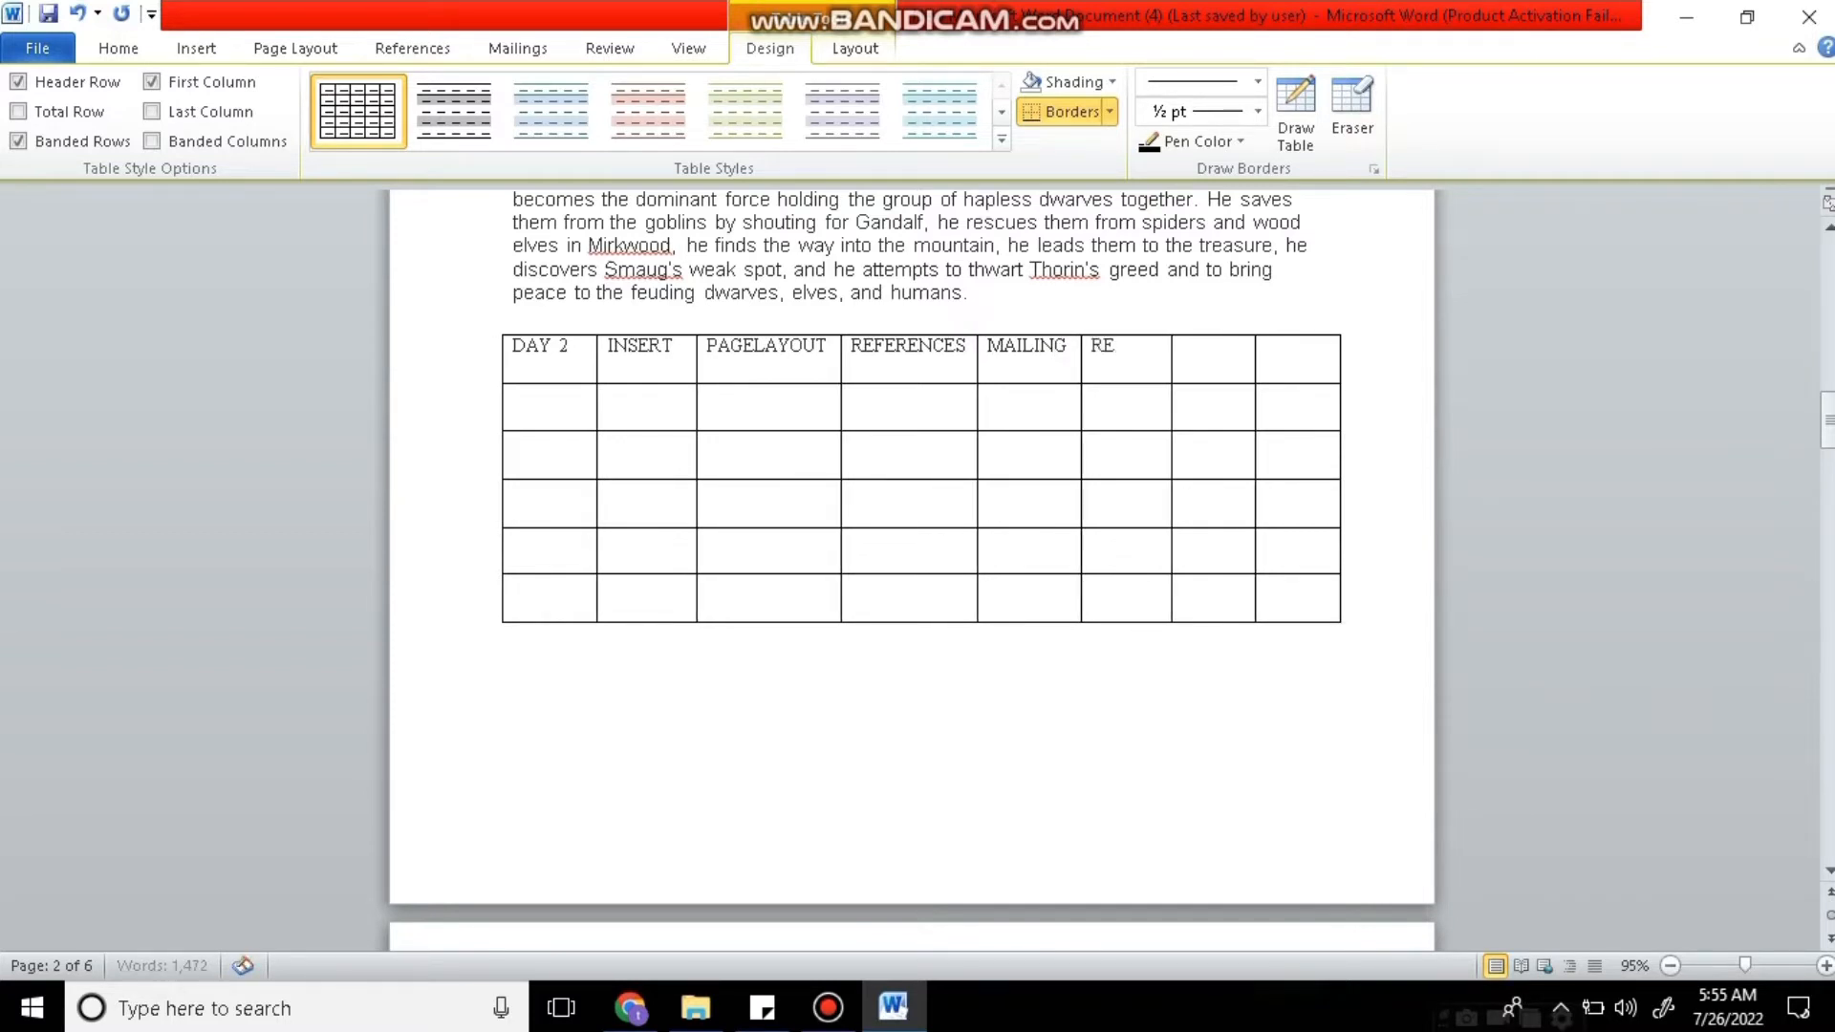
{"action": "type", "text": "WIEW"}
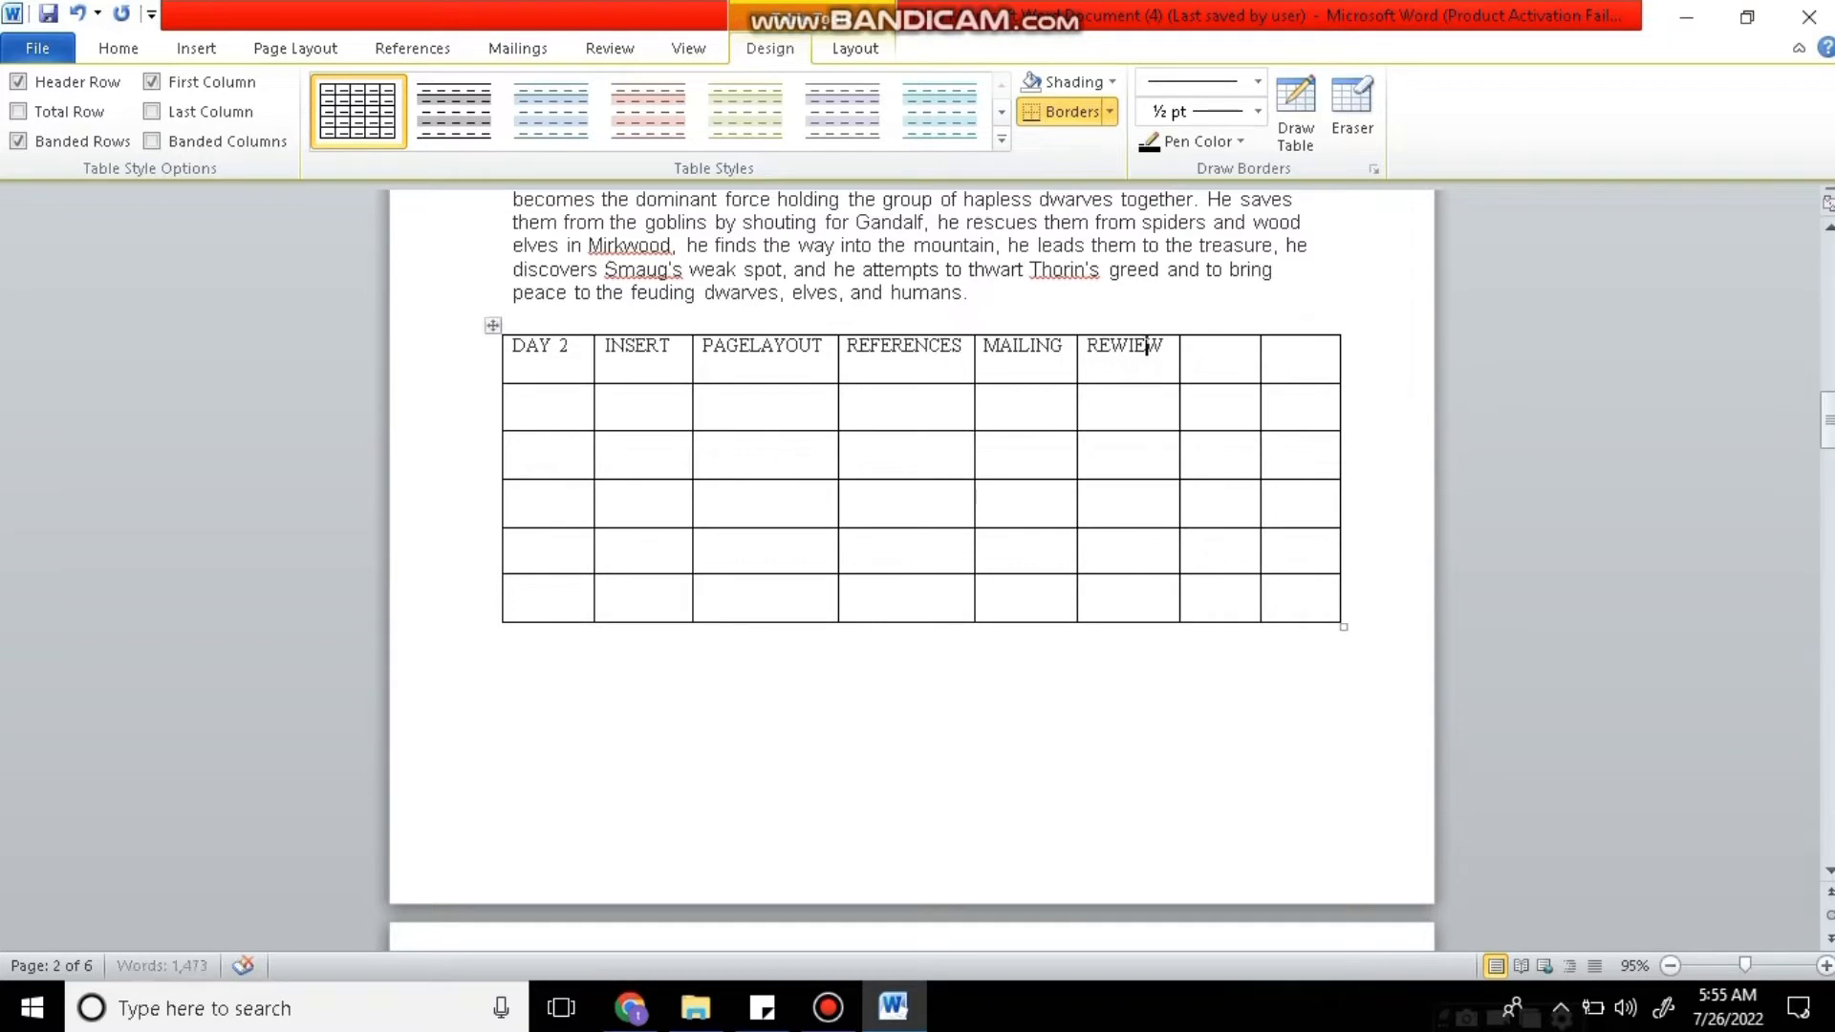
{"action": "key", "text": "Left"}
{"action": "key", "text": "Left"}
{"action": "key", "text": "Left"}
{"action": "type", "text": "=V"}
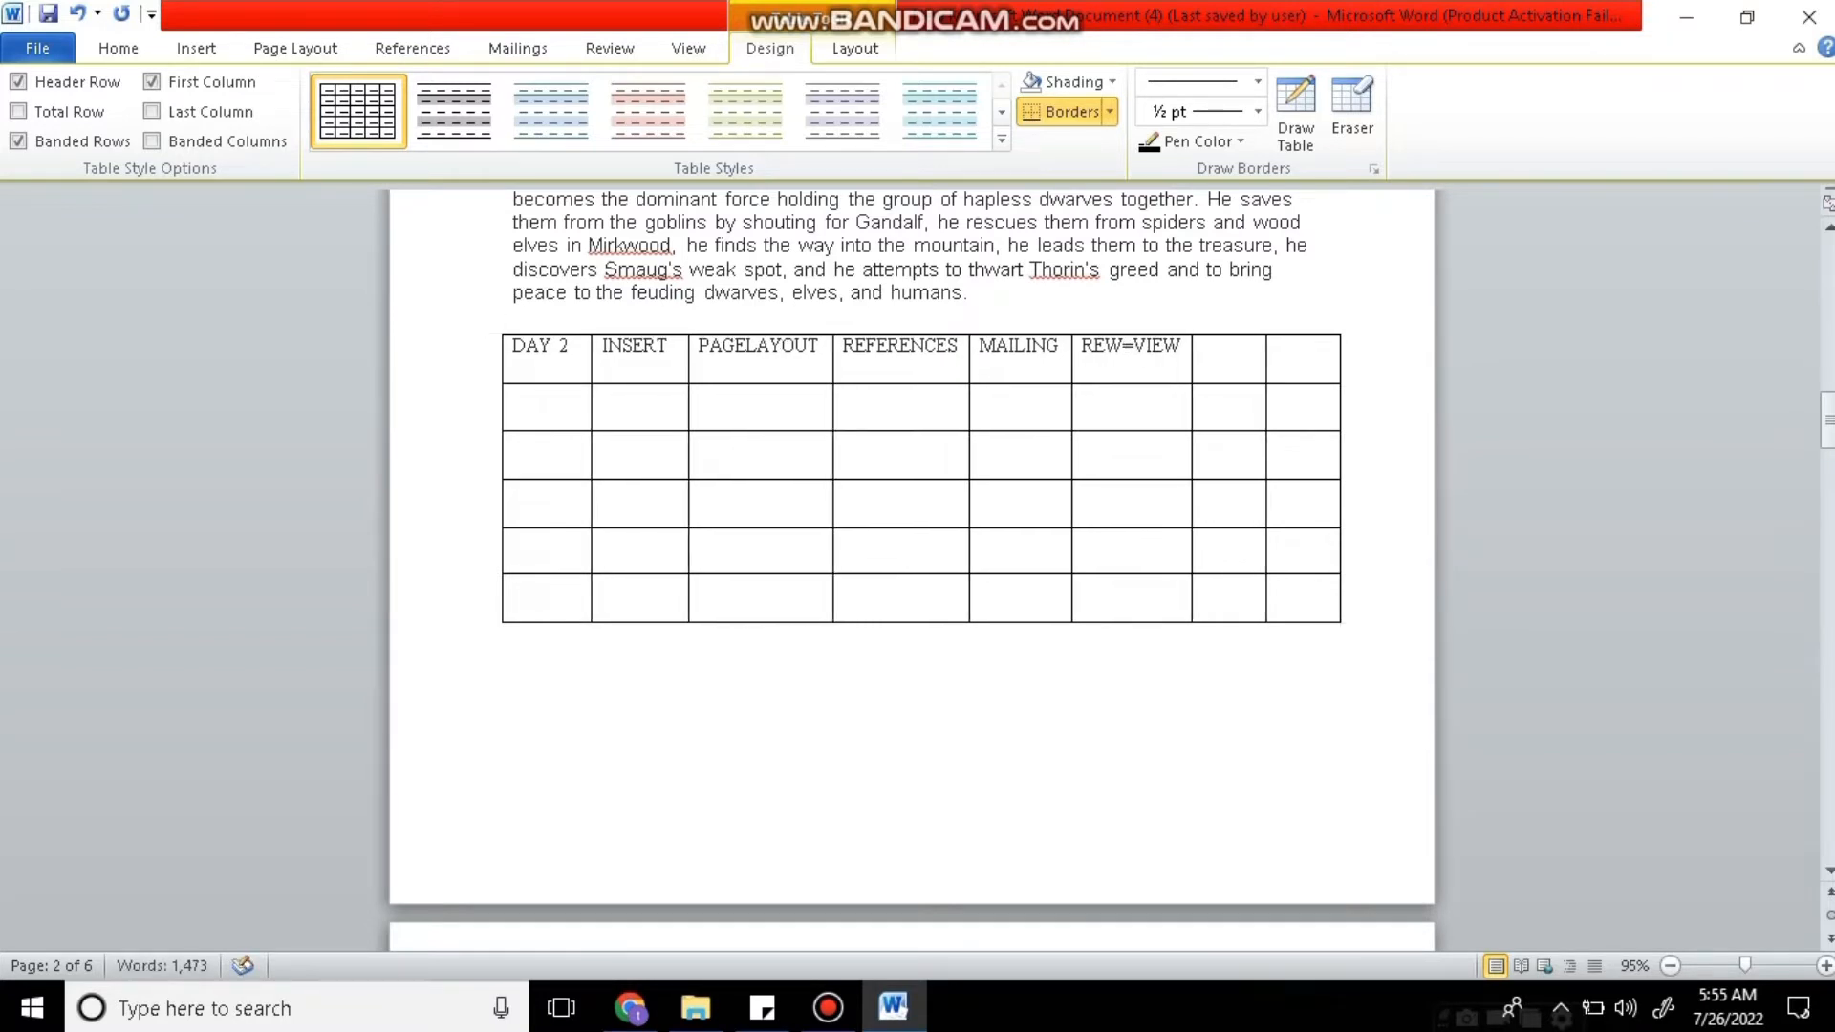
{"action": "key", "text": "BackSpace"}
{"action": "key", "text": "BackSpace"}
{"action": "key", "text": "BackSpace"}
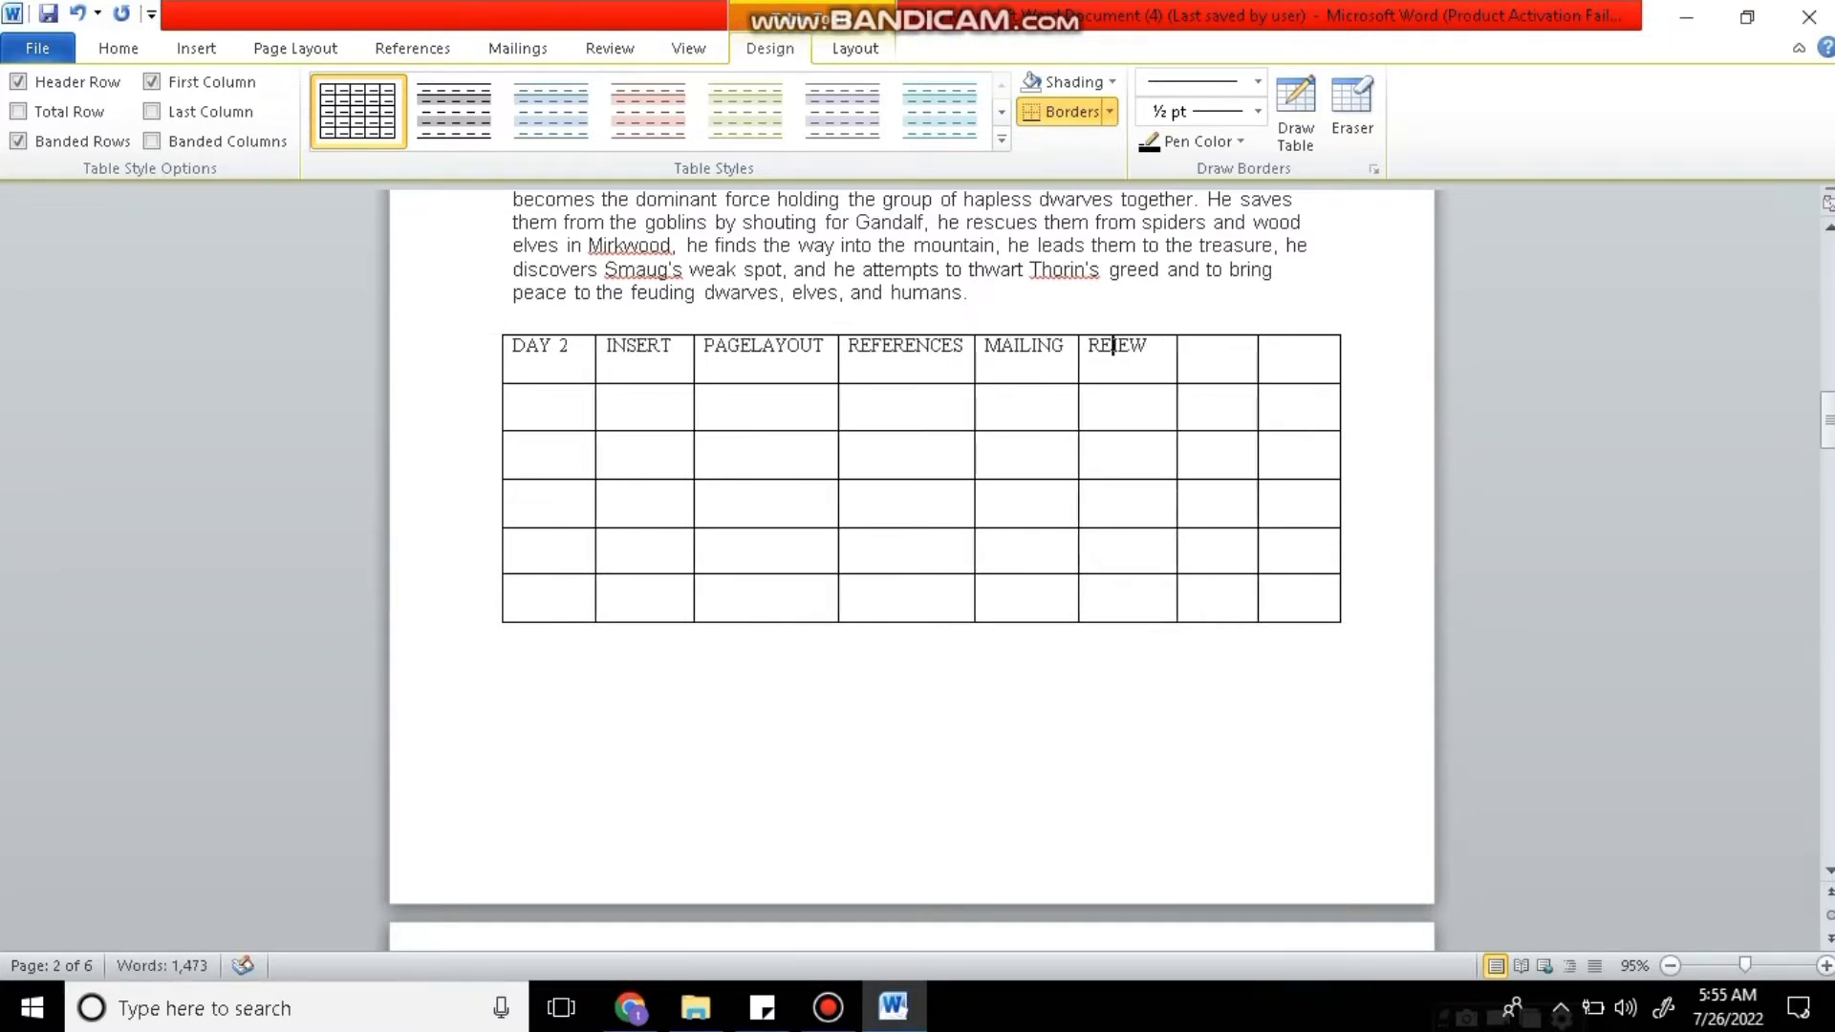
{"action": "type", "text": "VIE"}
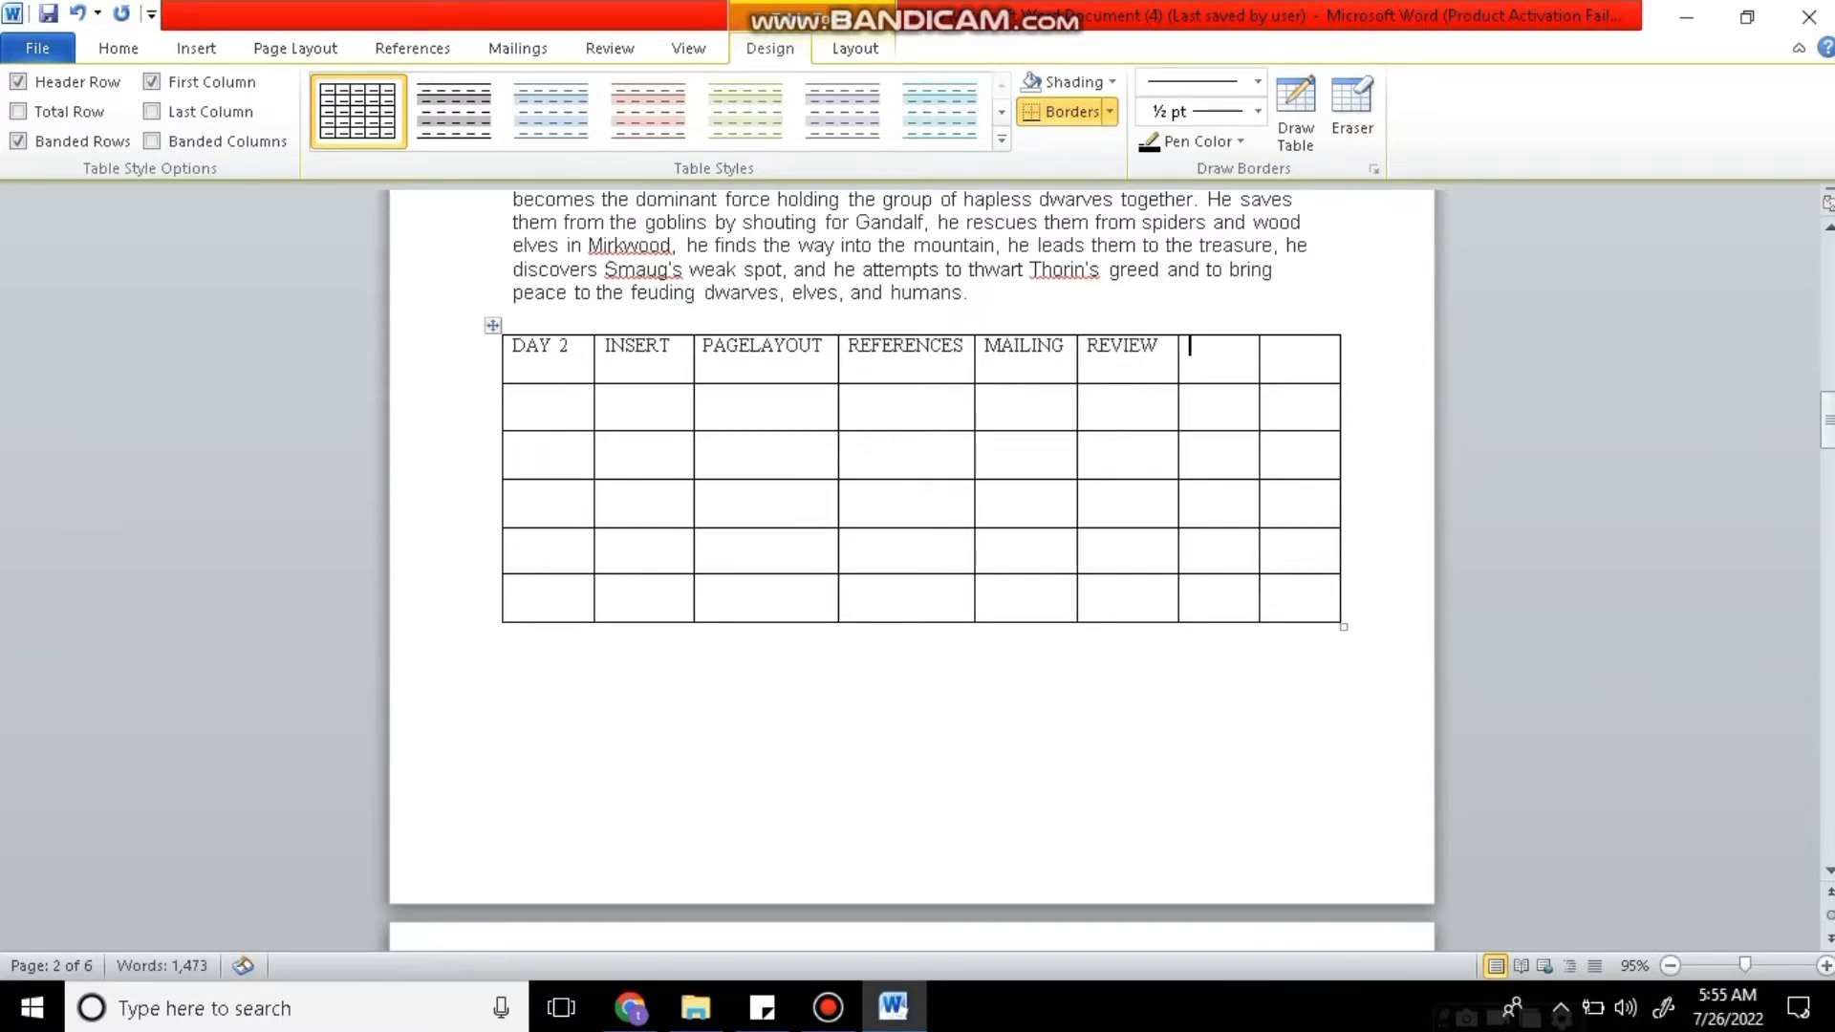
{"action": "type", "text": "W"}
Enter VIEW and DESIGN in the last two cells of the header row.
{"action": "type", "text": "VIEW"}
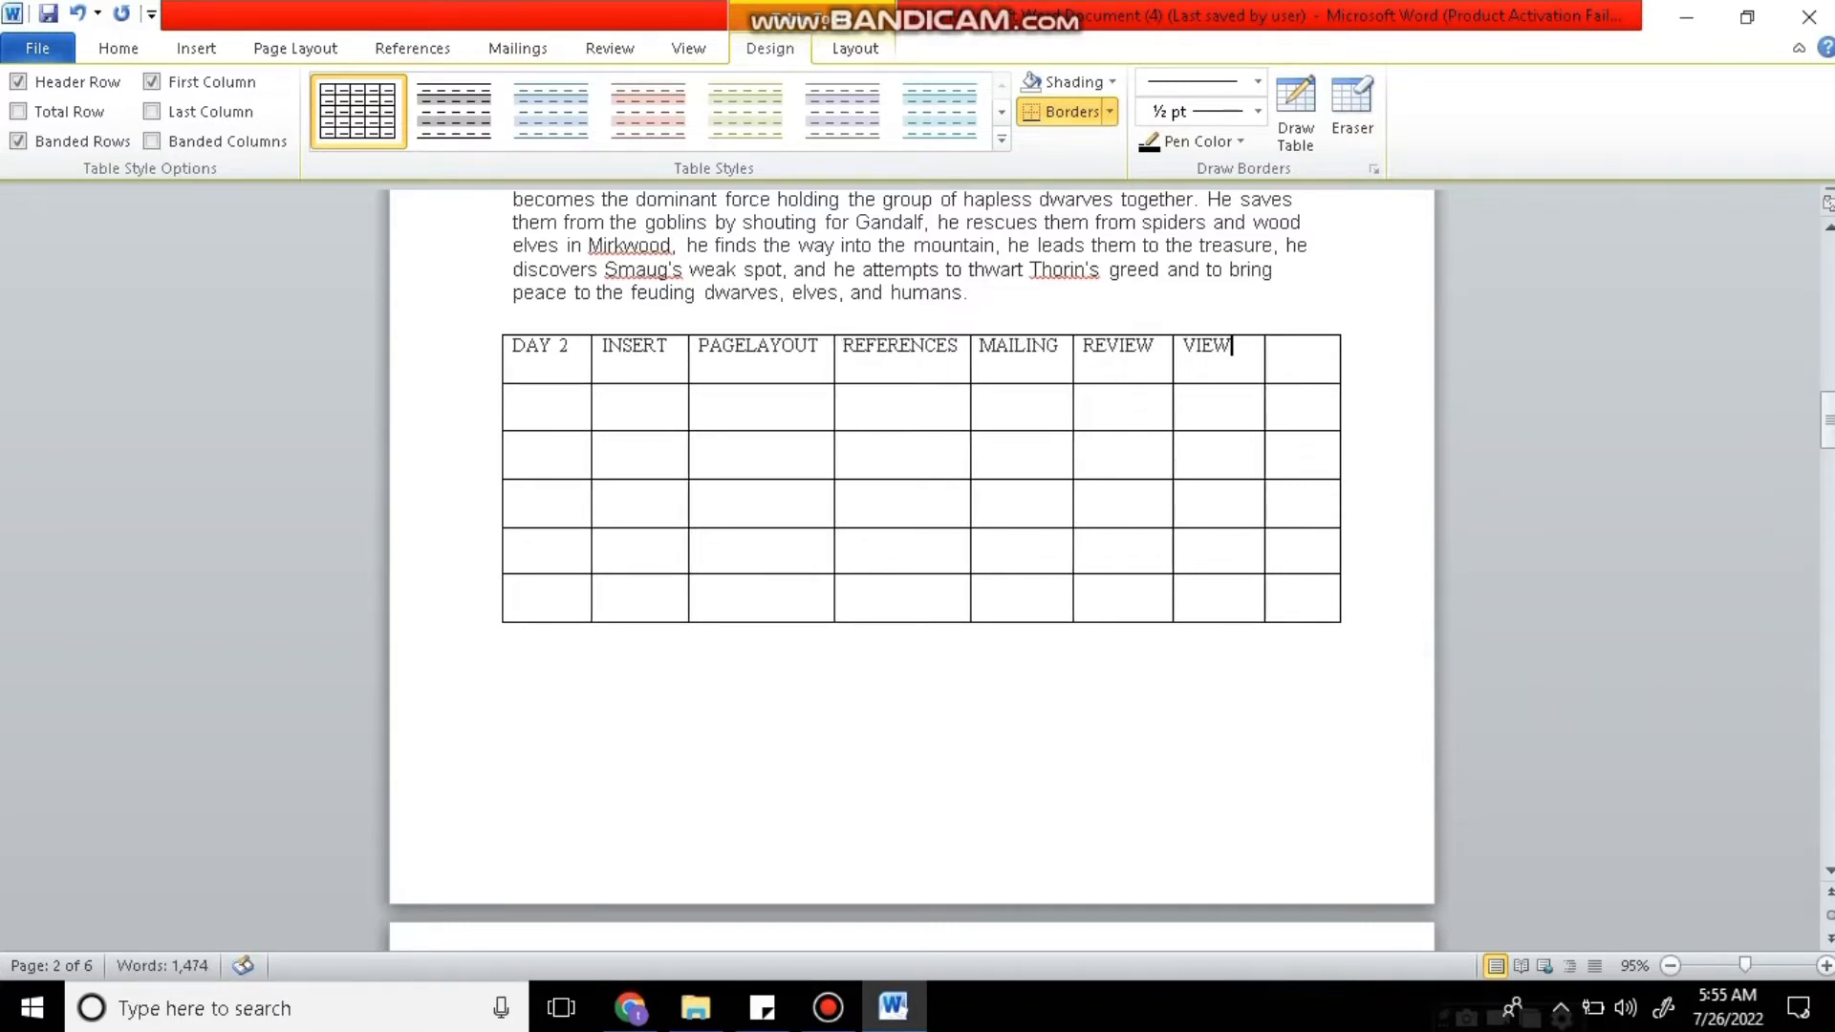
{"action": "key", "text": "Tab"}
{"action": "type", "text": "DESIGN"}
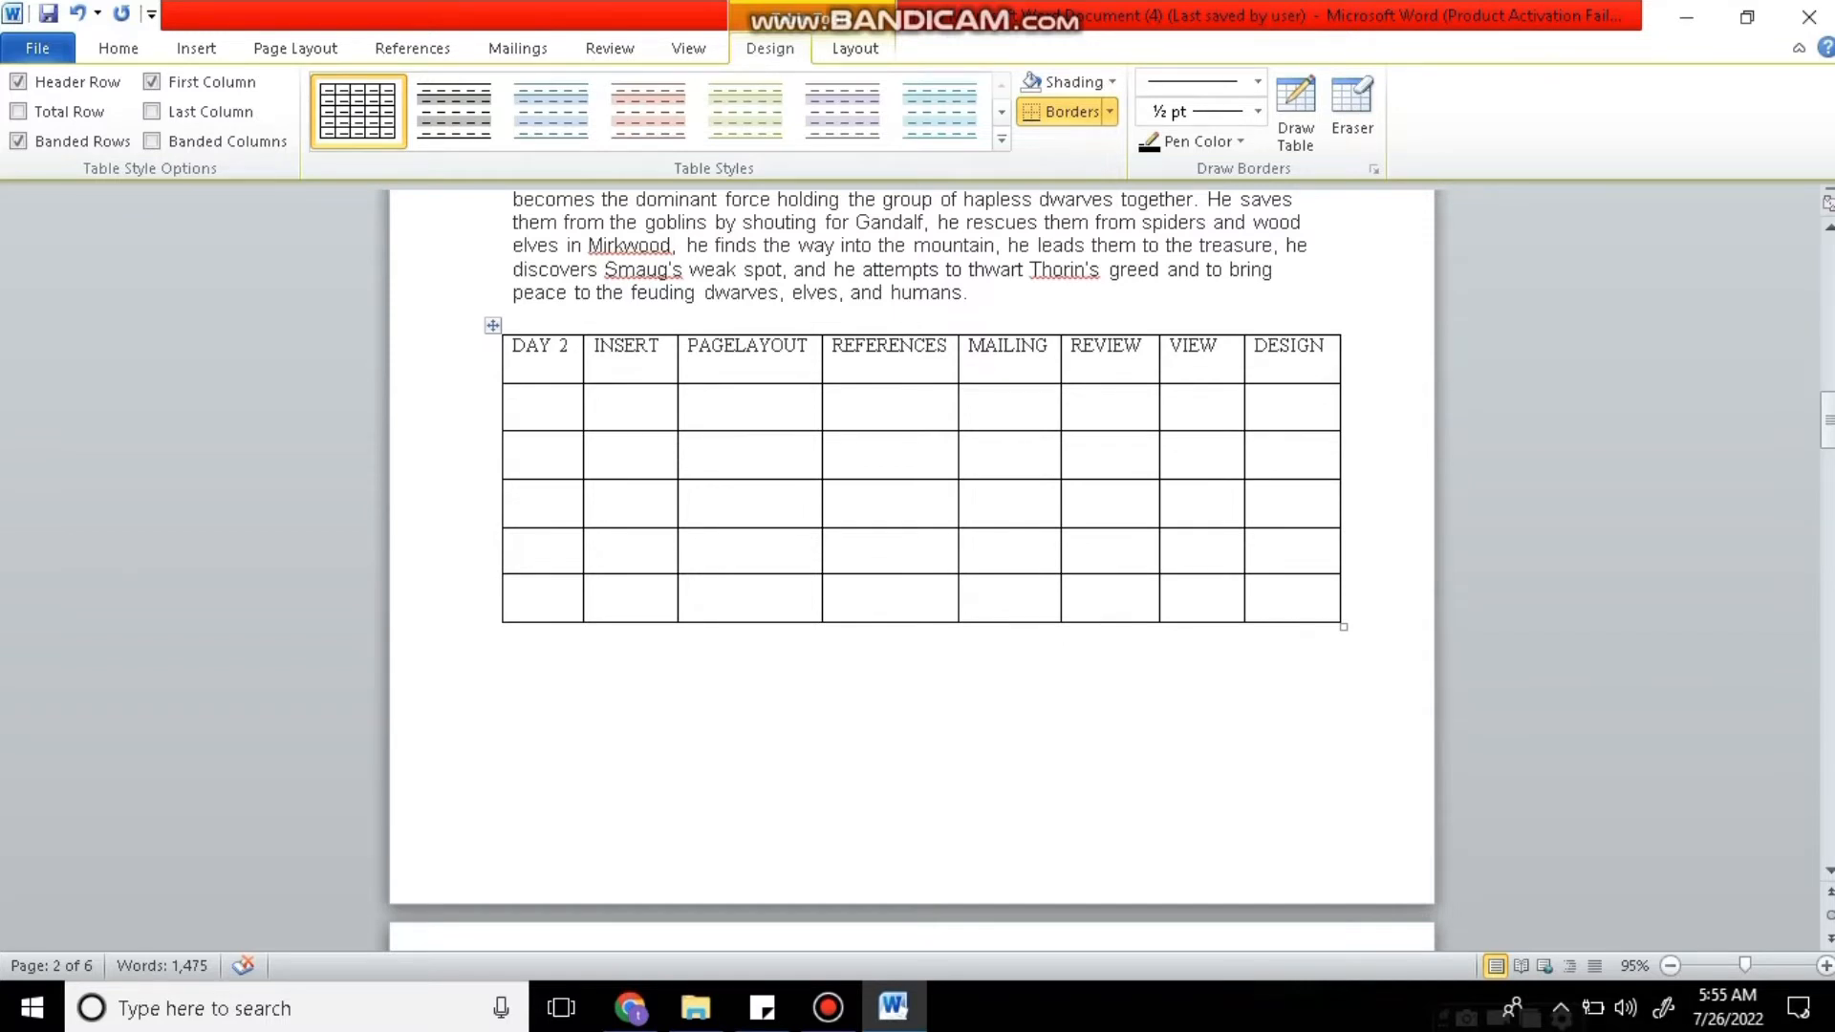
Label the rows below DAY 2 in the first column MON, TUES, WED, FRI and SAT.
{"action": "type", "text": "M"}
{"action": "key", "text": "BackSpace"}
{"action": "type", "text": "MON"}
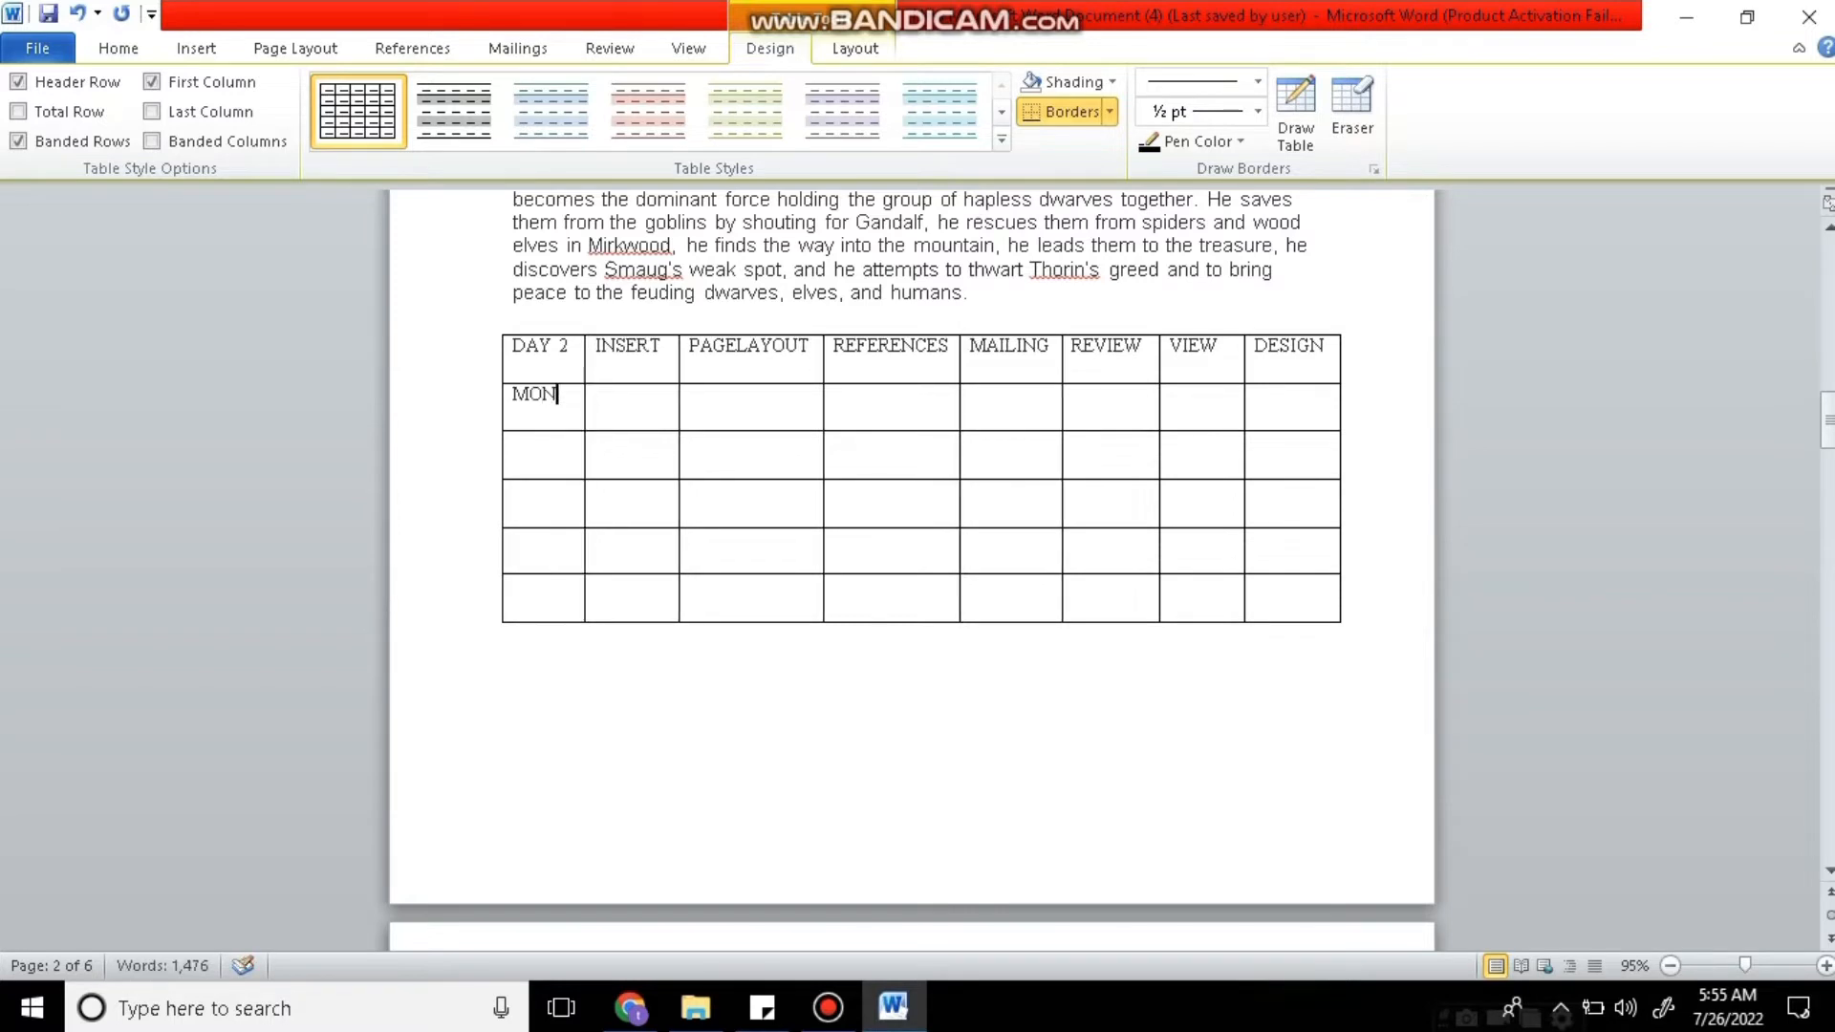
{"action": "left_click", "coordinate": [519, 442]}
{"action": "type", "text": "TUES"}
{"action": "left_click", "coordinate": [516, 490]}
{"action": "type", "text": "WED"}
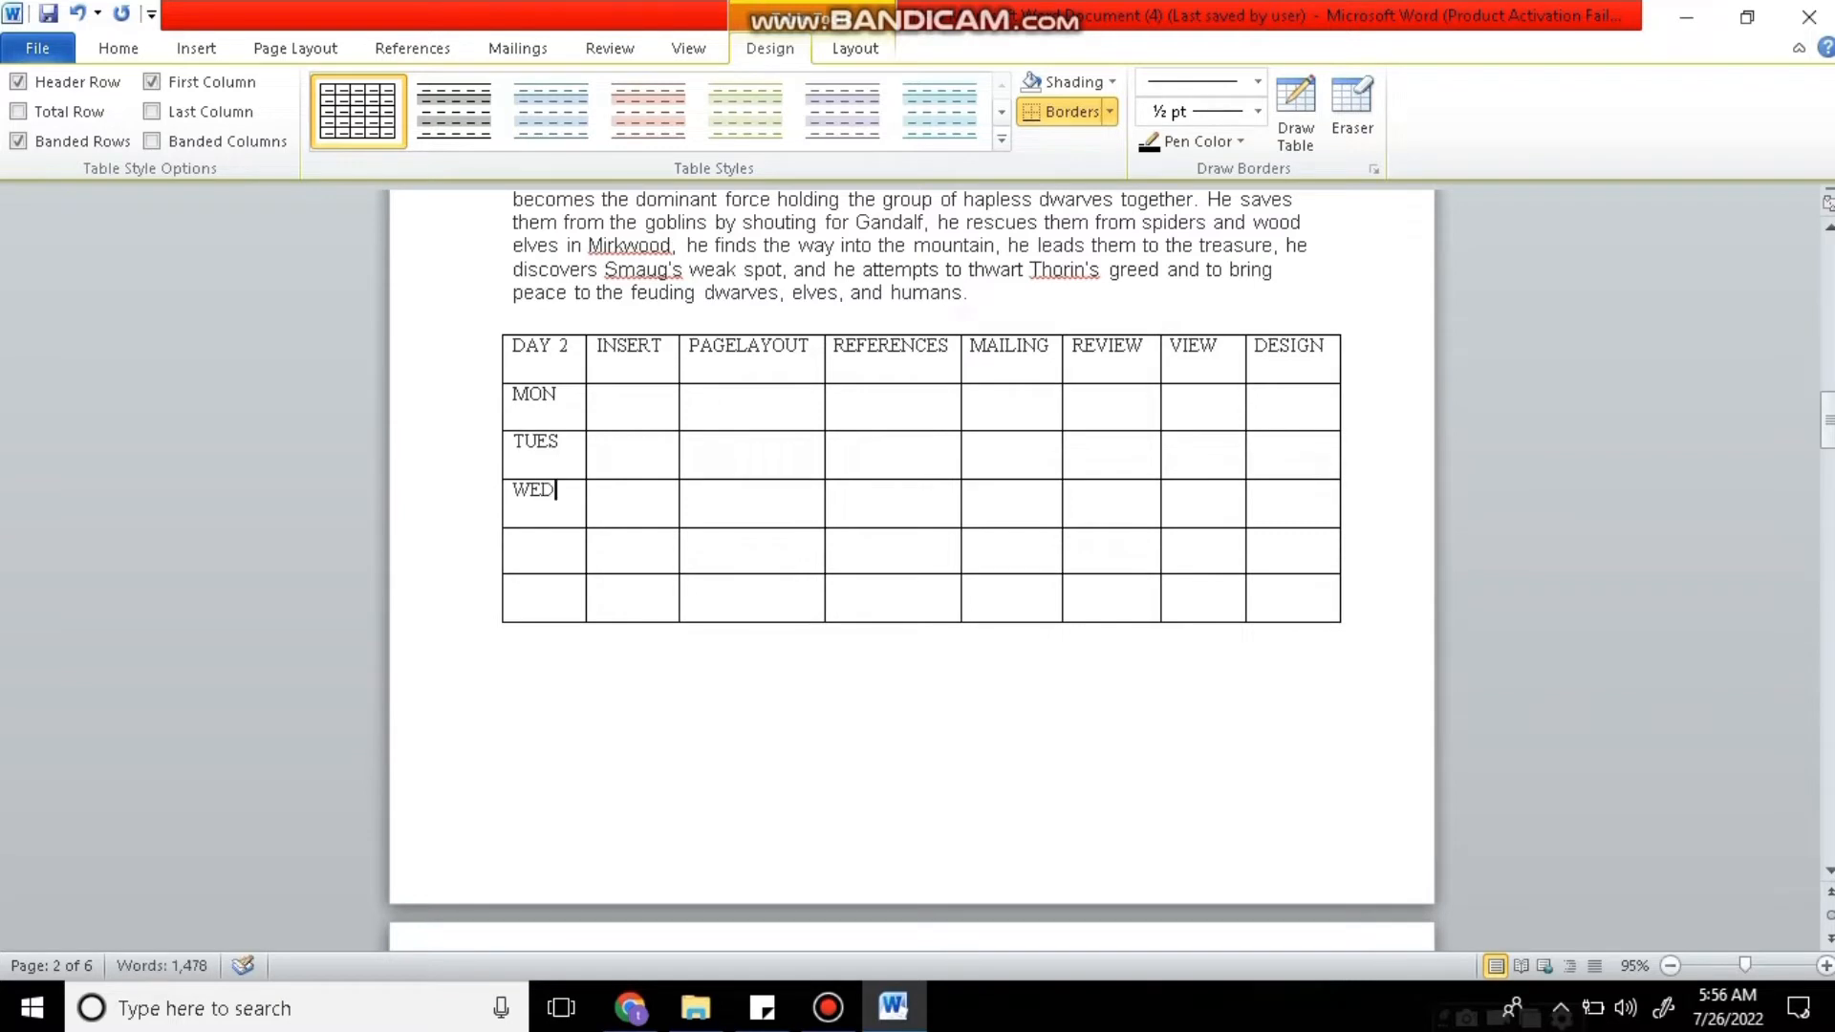
{"action": "left_click", "coordinate": [516, 539]}
{"action": "type", "text": "FRID"}
{"action": "key", "text": "BackSpace"}
{"action": "key", "text": "Down"}
{"action": "type", "text": "SAT"}
Fill the MON row from INSERT to DESIGN with the values 2, 2, 2, 3, 5, 6 and 4.
{"action": "left_click", "coordinate": [599, 395]}
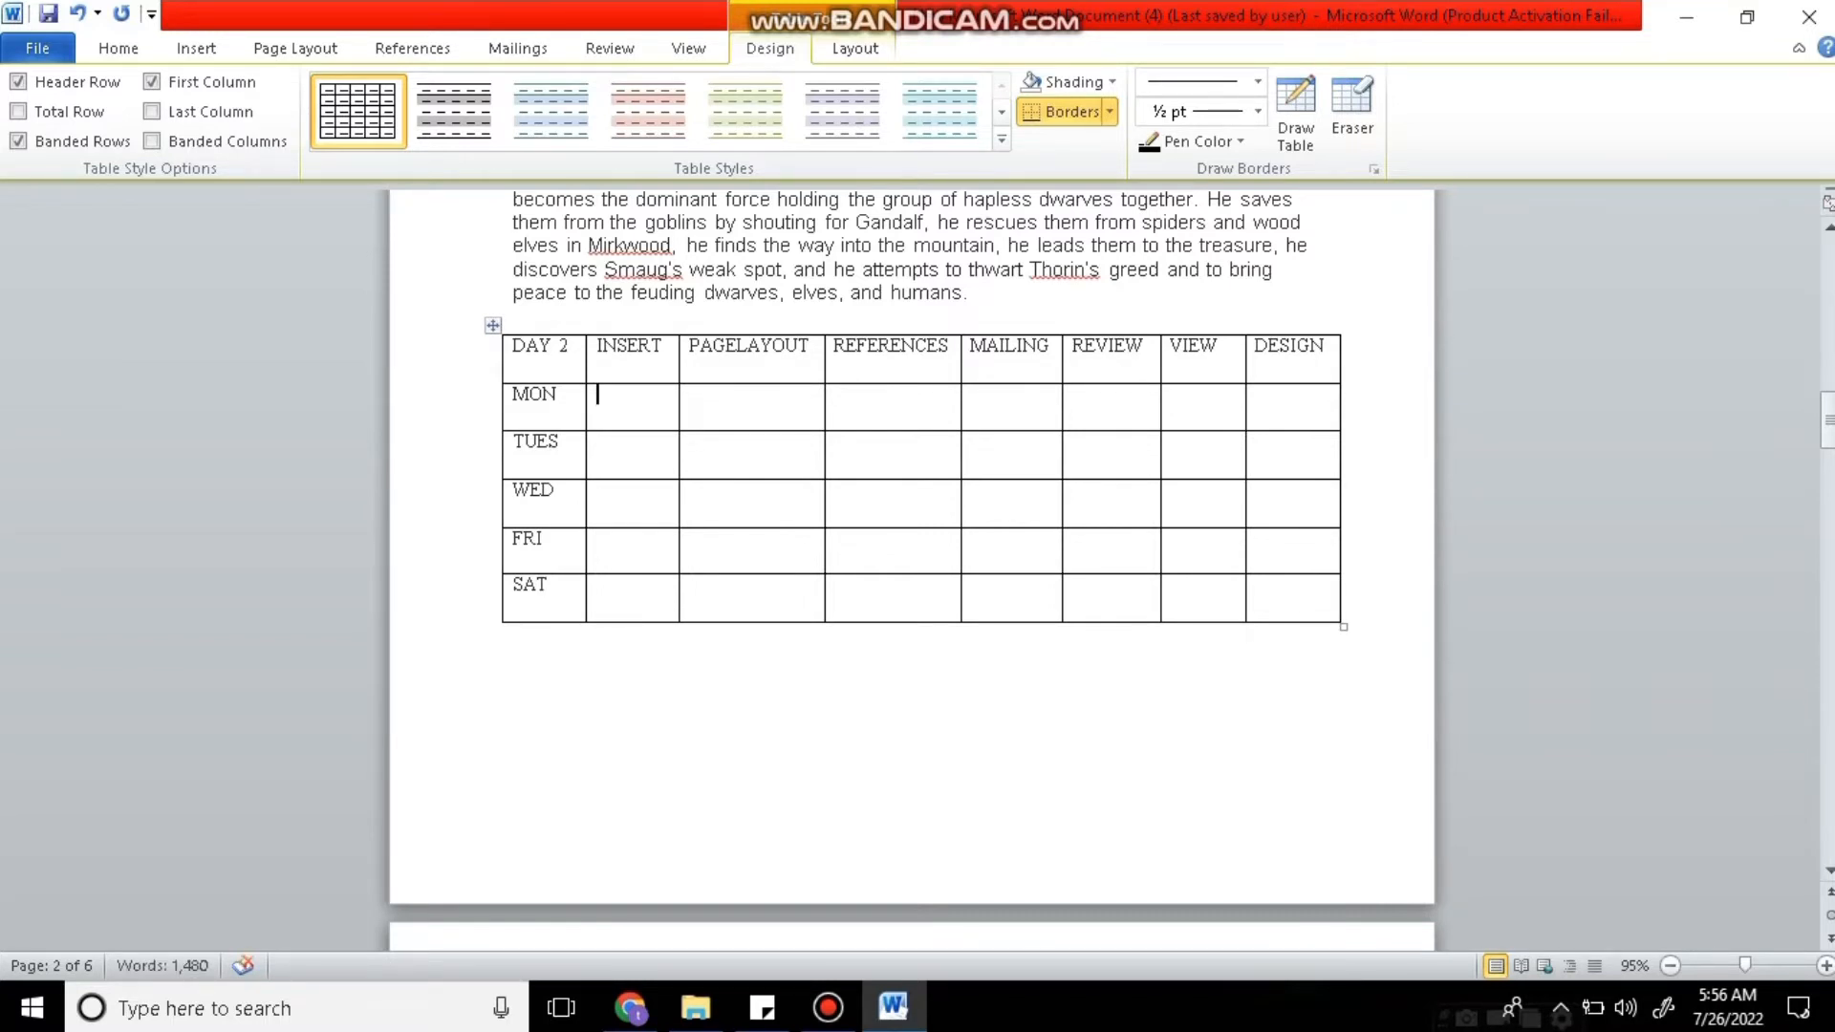
{"action": "type", "text": "2"}
{"action": "left_click", "coordinate": [691, 395]}
{"action": "type", "text": "2"}
{"action": "left_click", "coordinate": [835, 395]}
{"action": "type", "text": "2"}
{"action": "left_click", "coordinate": [972, 395]}
{"action": "type", "text": "3"}
{"action": "left_click", "coordinate": [1073, 395]}
{"action": "type", "text": "5"}
{"action": "left_click", "coordinate": [1172, 394]}
{"action": "type", "text": "6"}
{"action": "left_click", "coordinate": [1257, 395]}
{"action": "type", "text": "4"}
Copy the MON row's values into all the empty cells of the TUES, WED, FRI and SAT rows.
{"action": "left_click_drag", "start_coordinate": [597, 397], "coordinate": [1300, 396]}
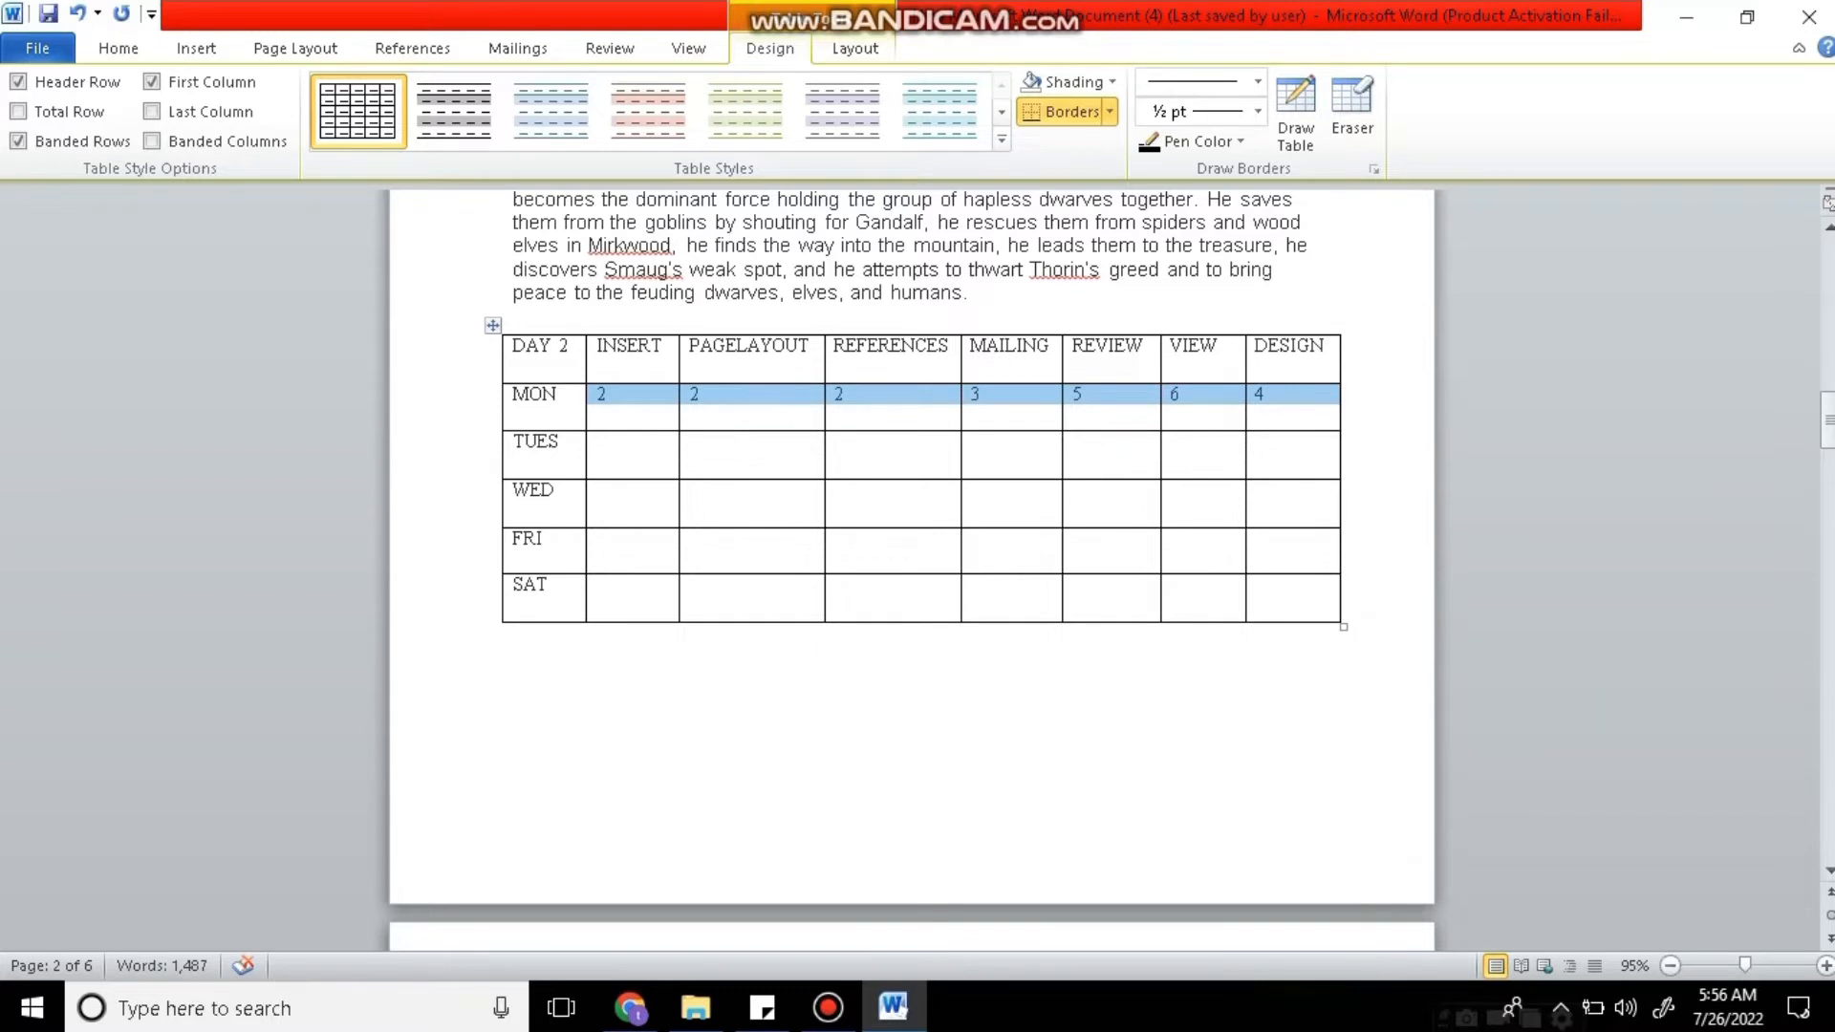
{"action": "left_click_drag", "start_coordinate": [598, 439], "coordinate": [1290, 585]}
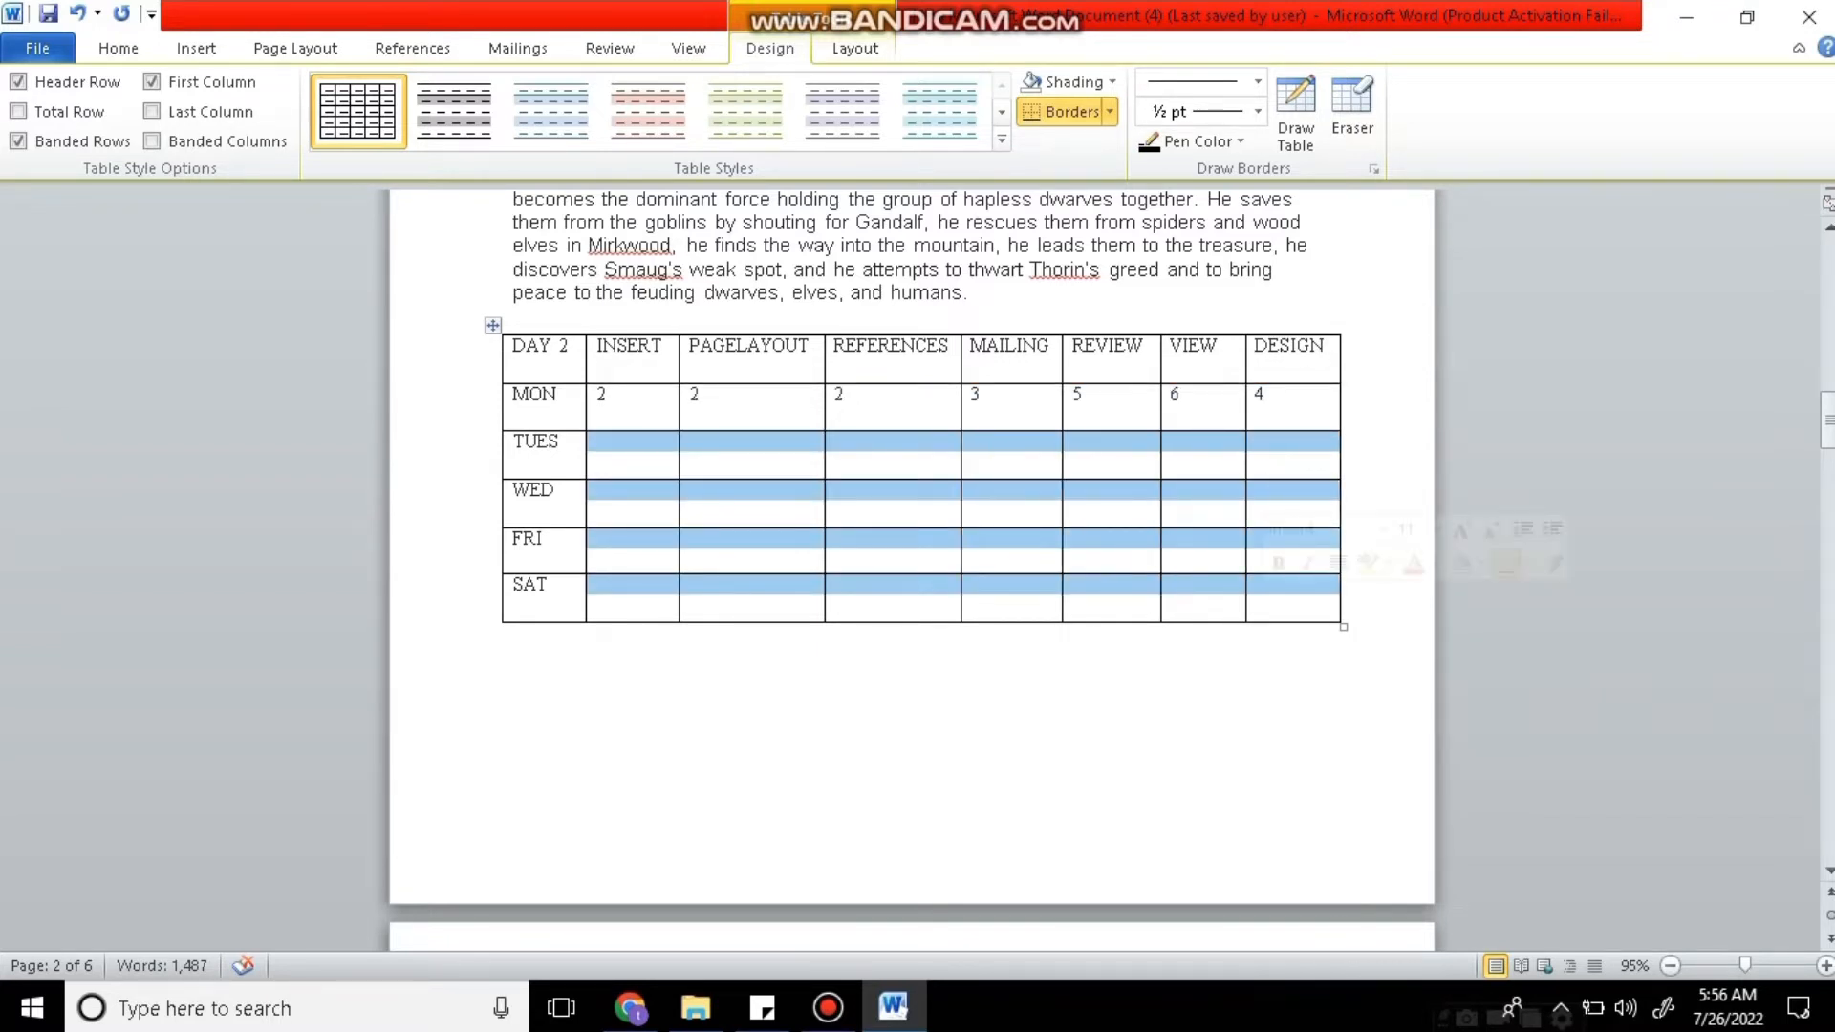
{"action": "key", "text": "ctrl+v"}
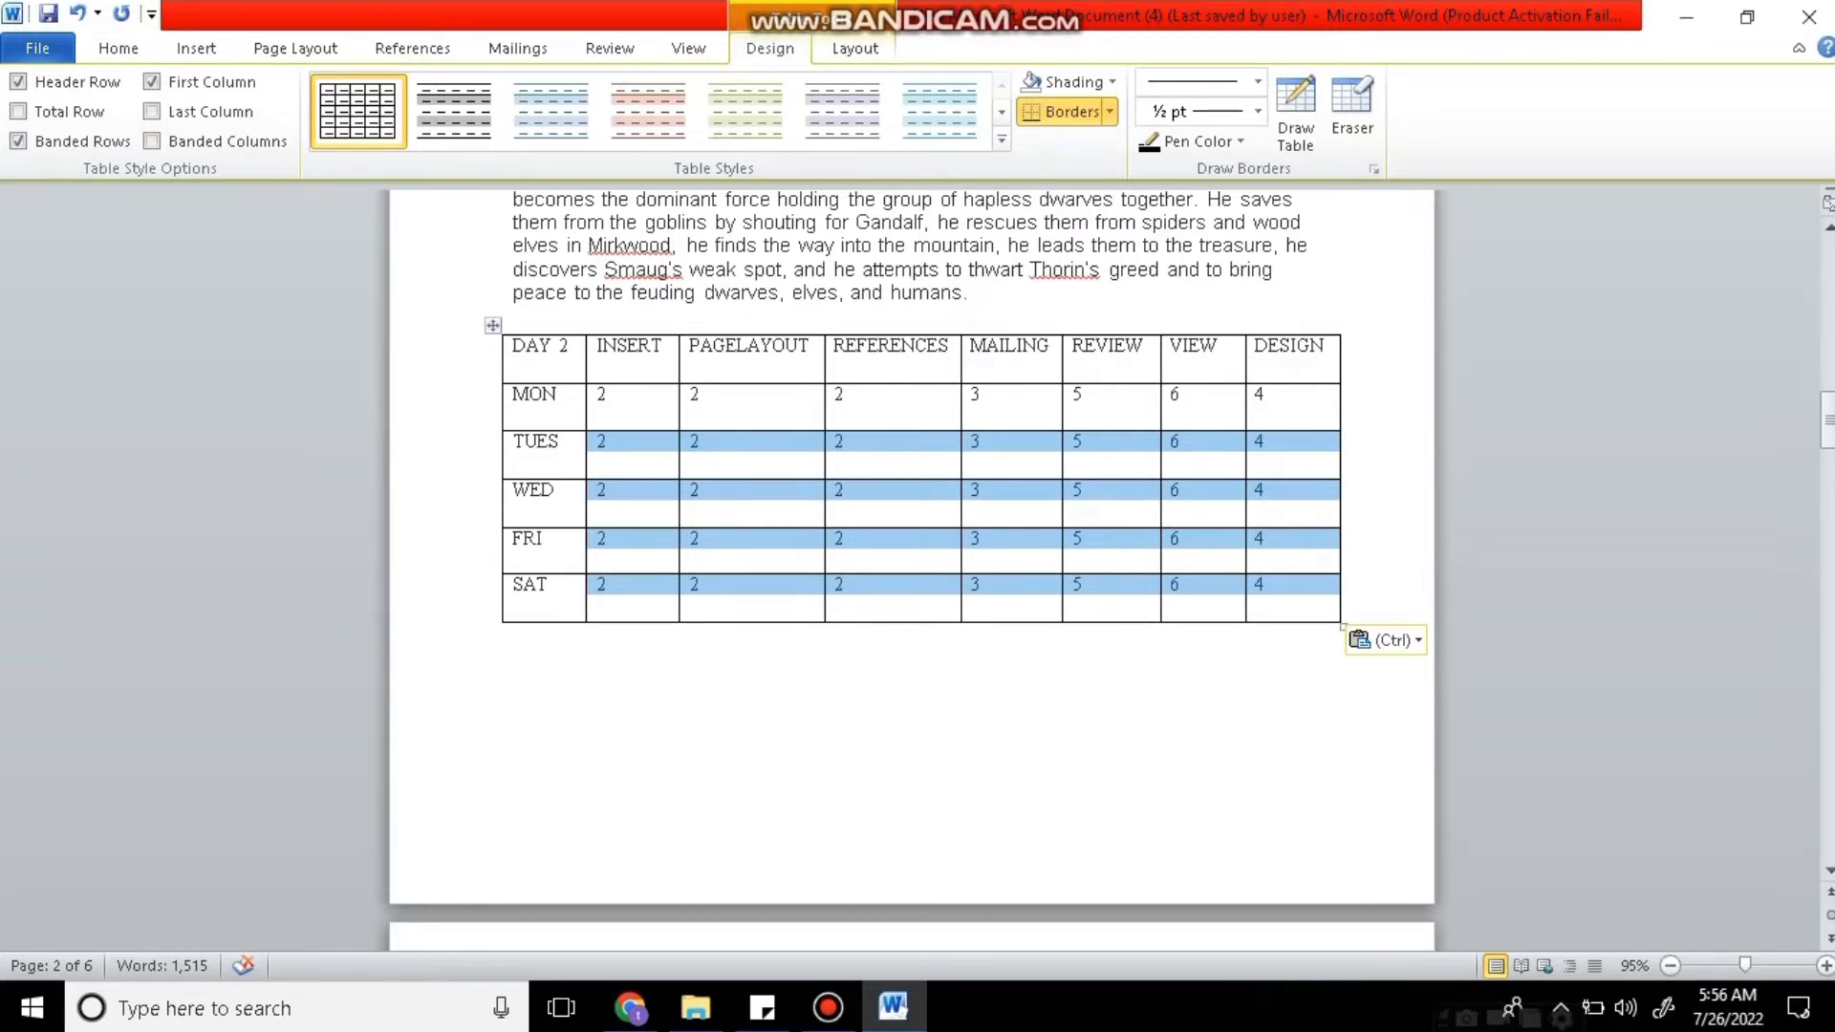
Insert a column to the left of the DAY 2 column and undo the insertion.
{"action": "left_click", "coordinate": [571, 347]}
{"action": "right_click", "coordinate": [571, 341]}
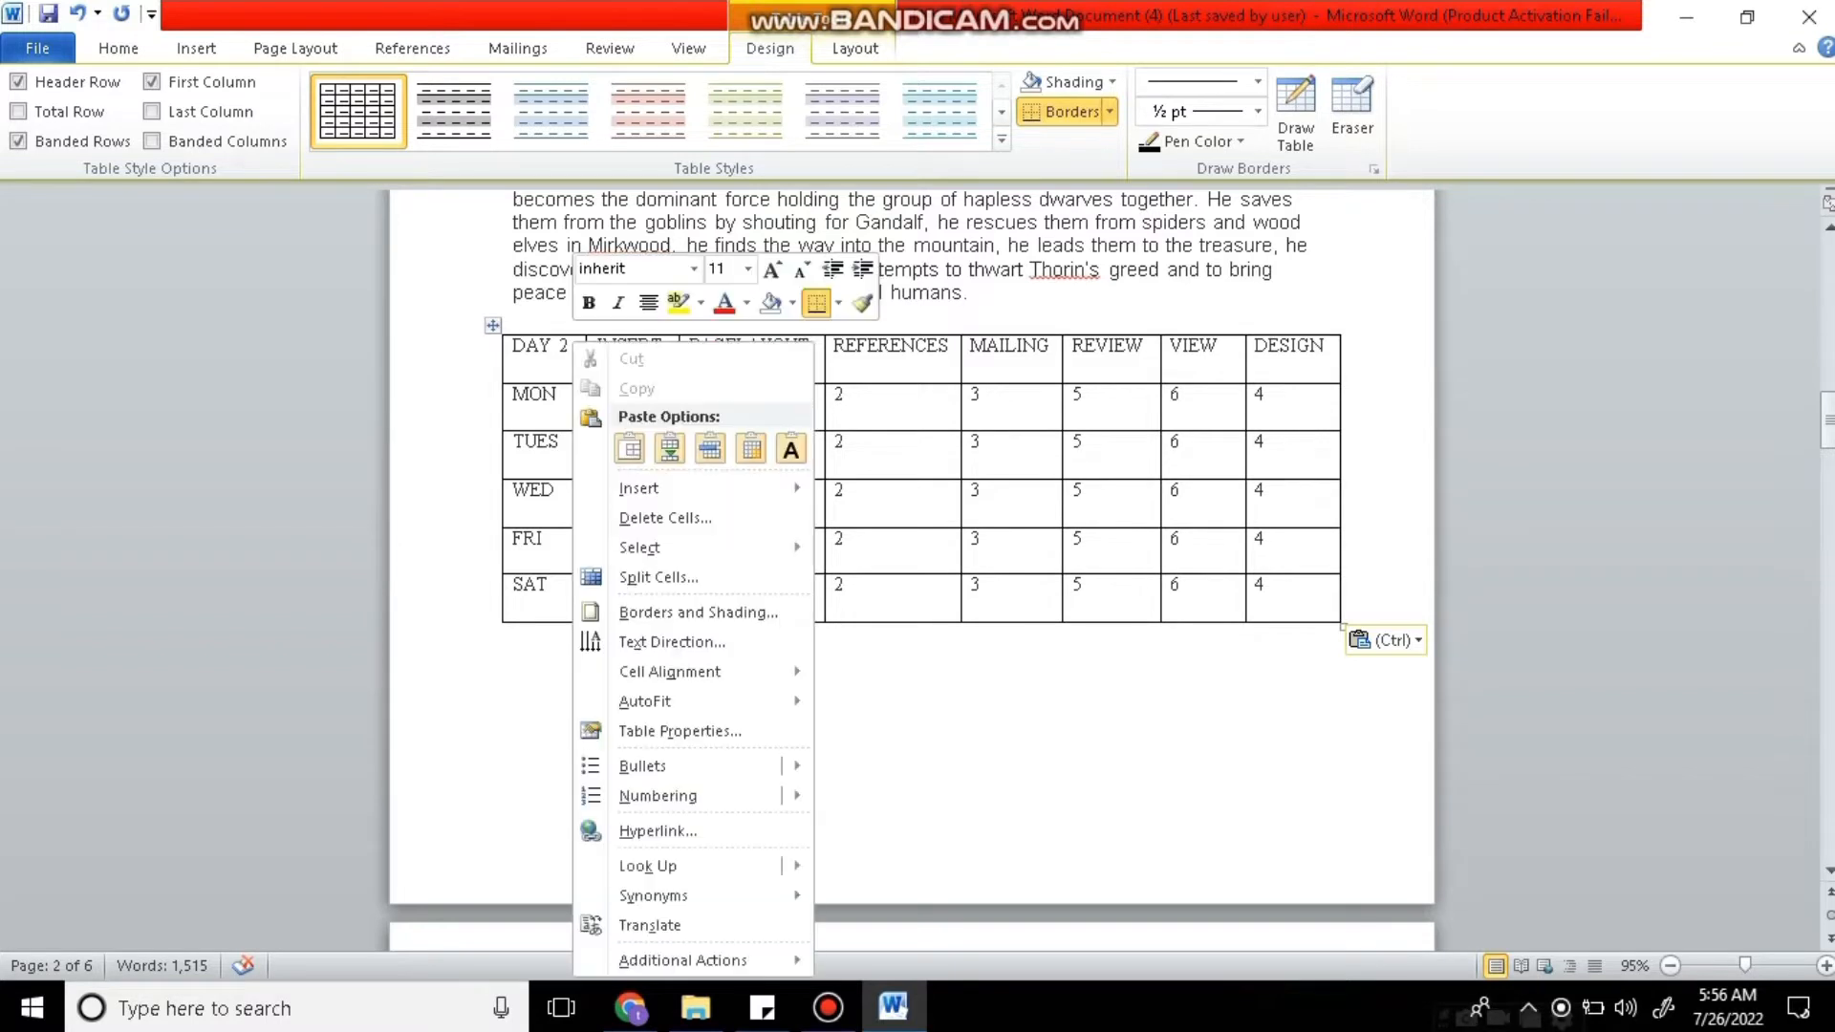
{"action": "mouse_move", "coordinate": [669, 488]}
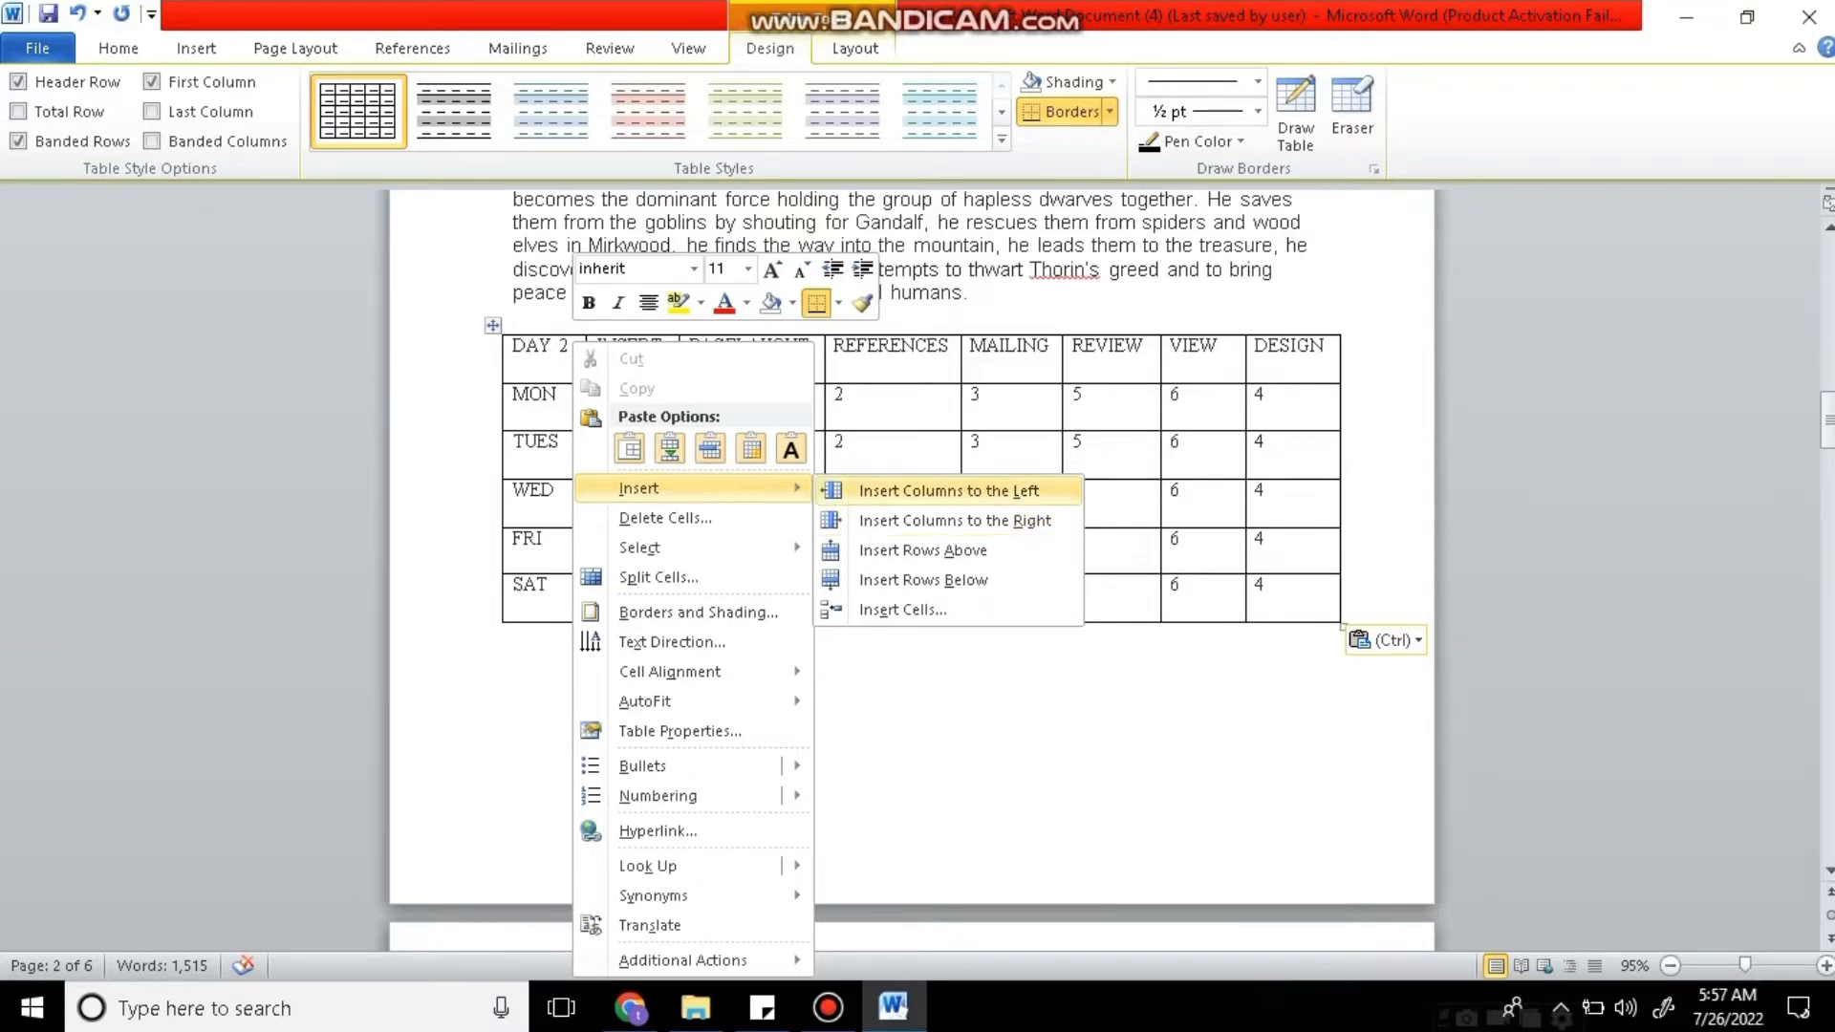
{"action": "left_click", "coordinate": [946, 490]}
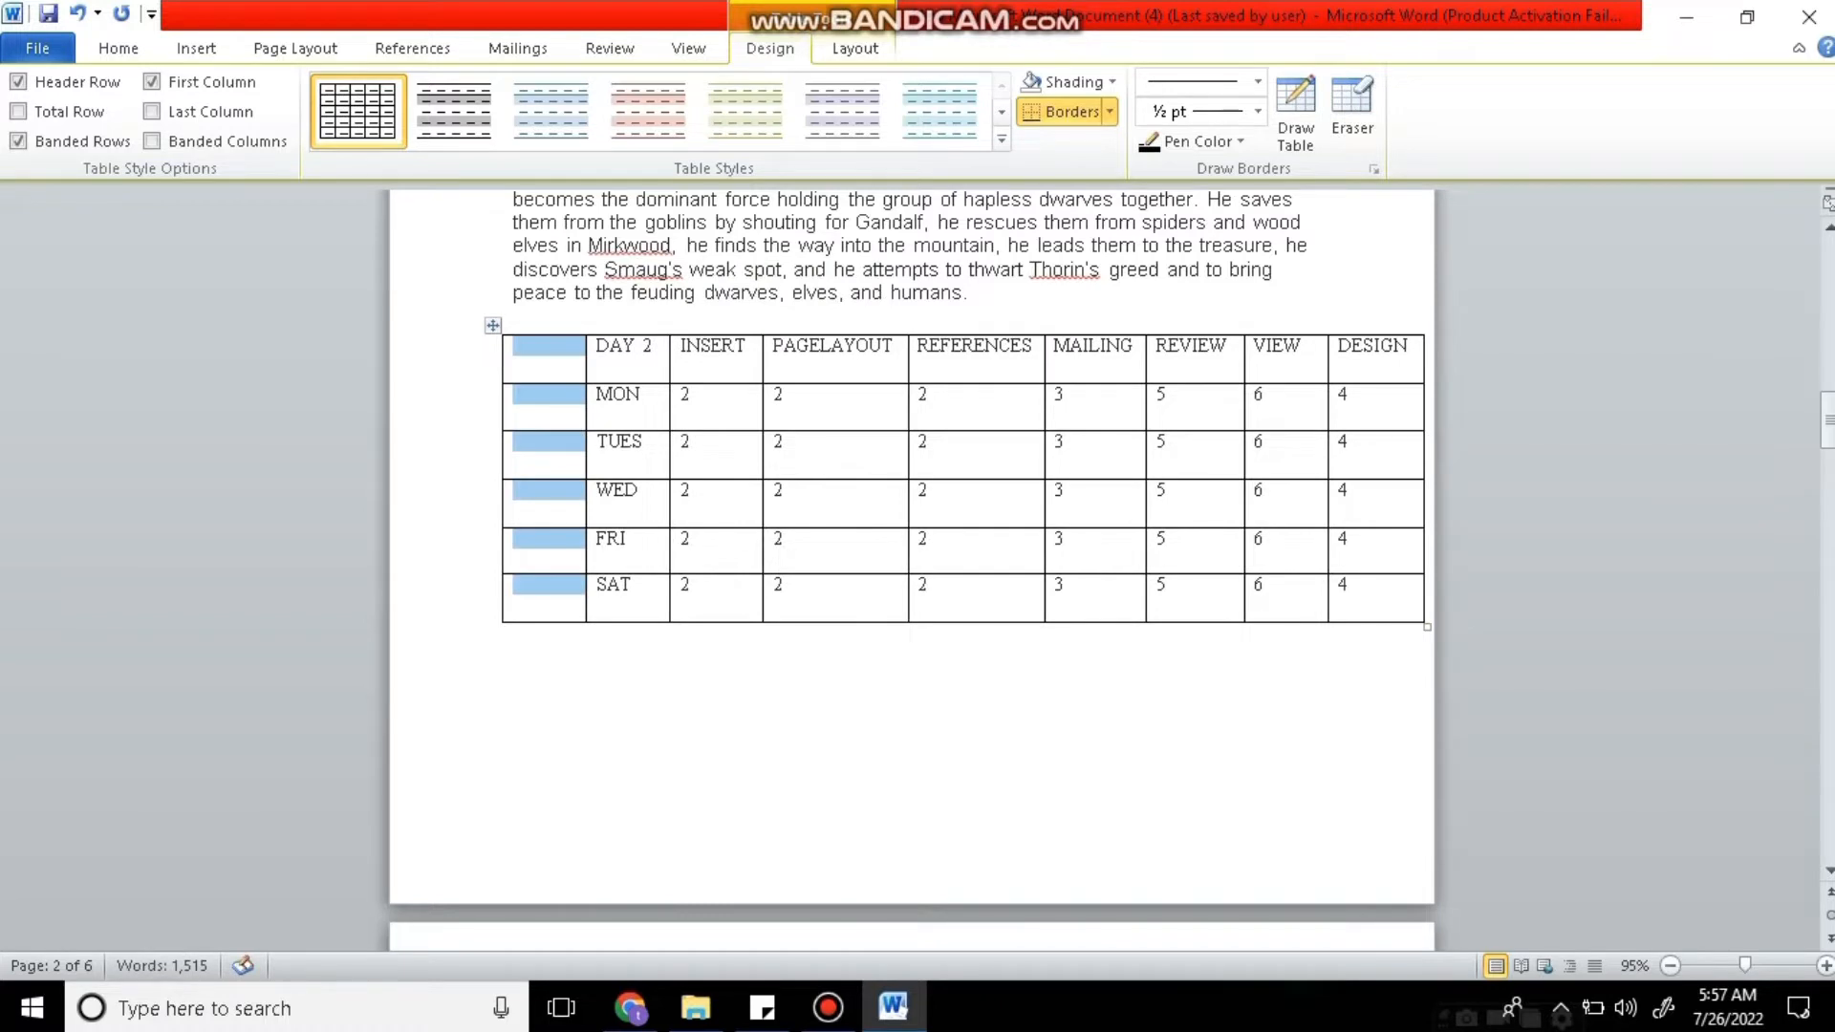
{"action": "key", "text": "ctrl+z"}
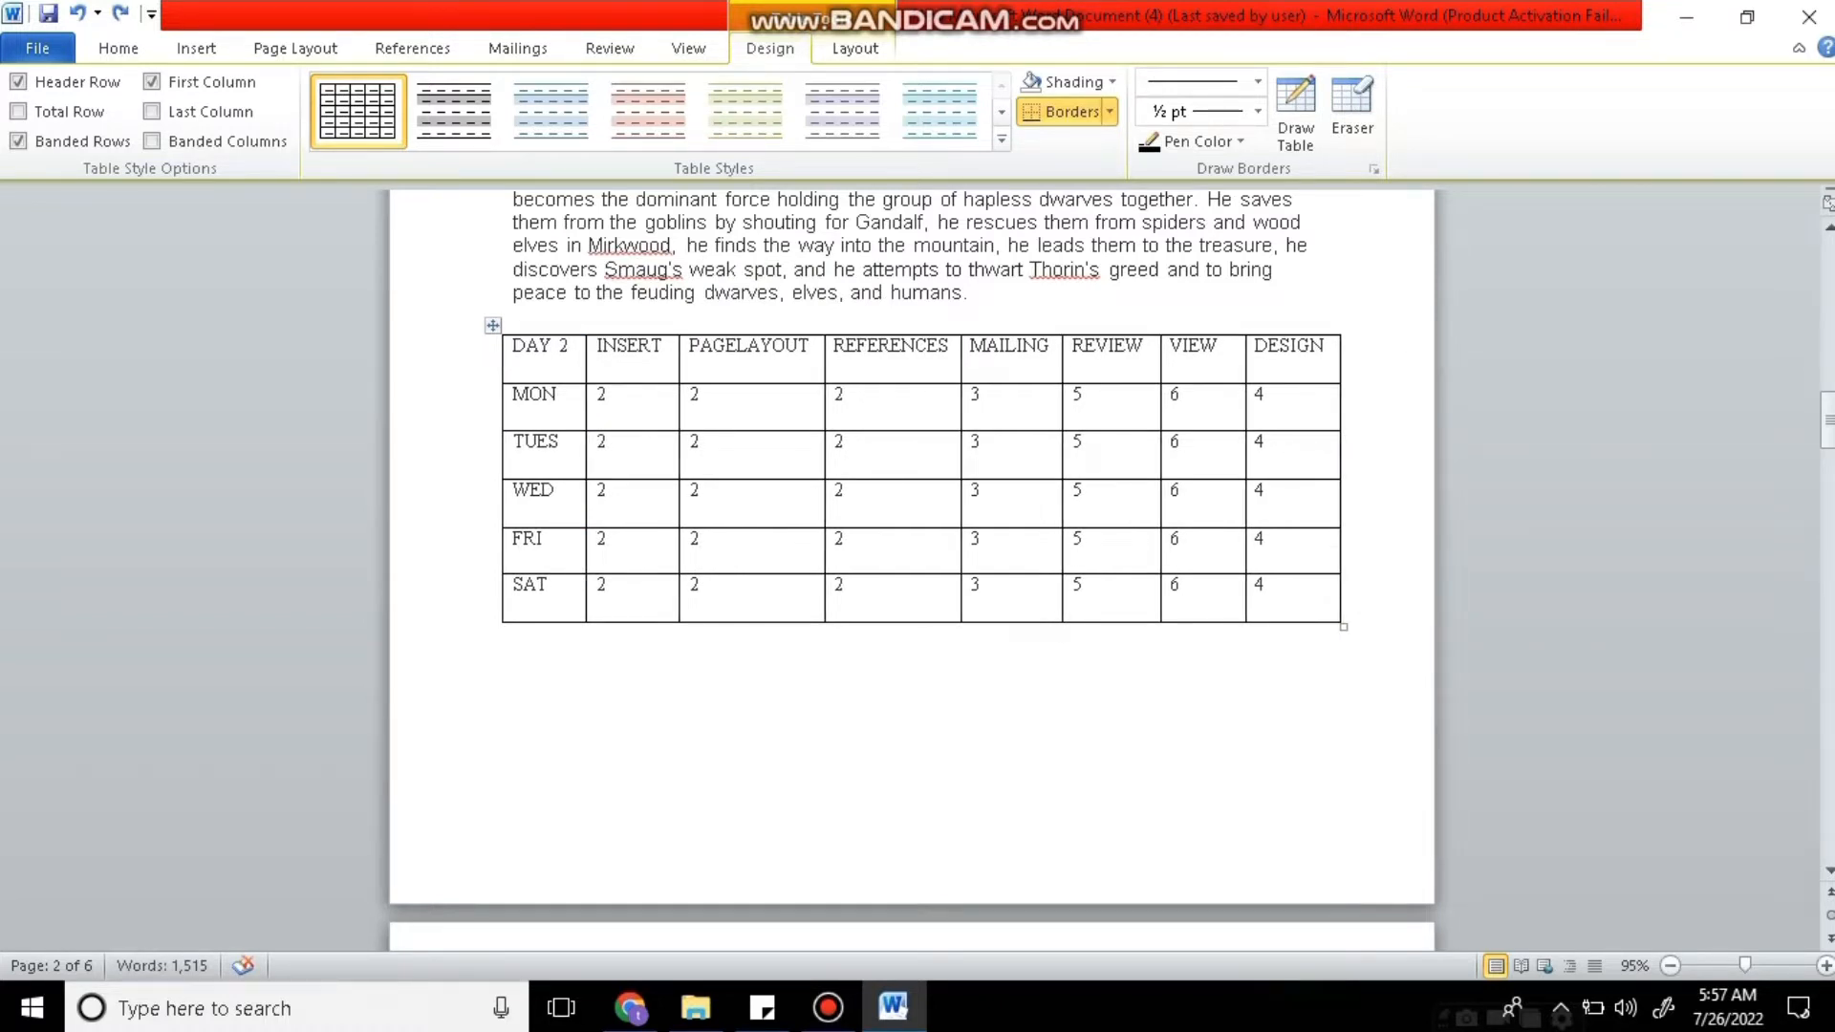
Insert a column to the right of the DAY 2 column and shrink the table so it fits on the page.
{"action": "right_click", "coordinate": [551, 346]}
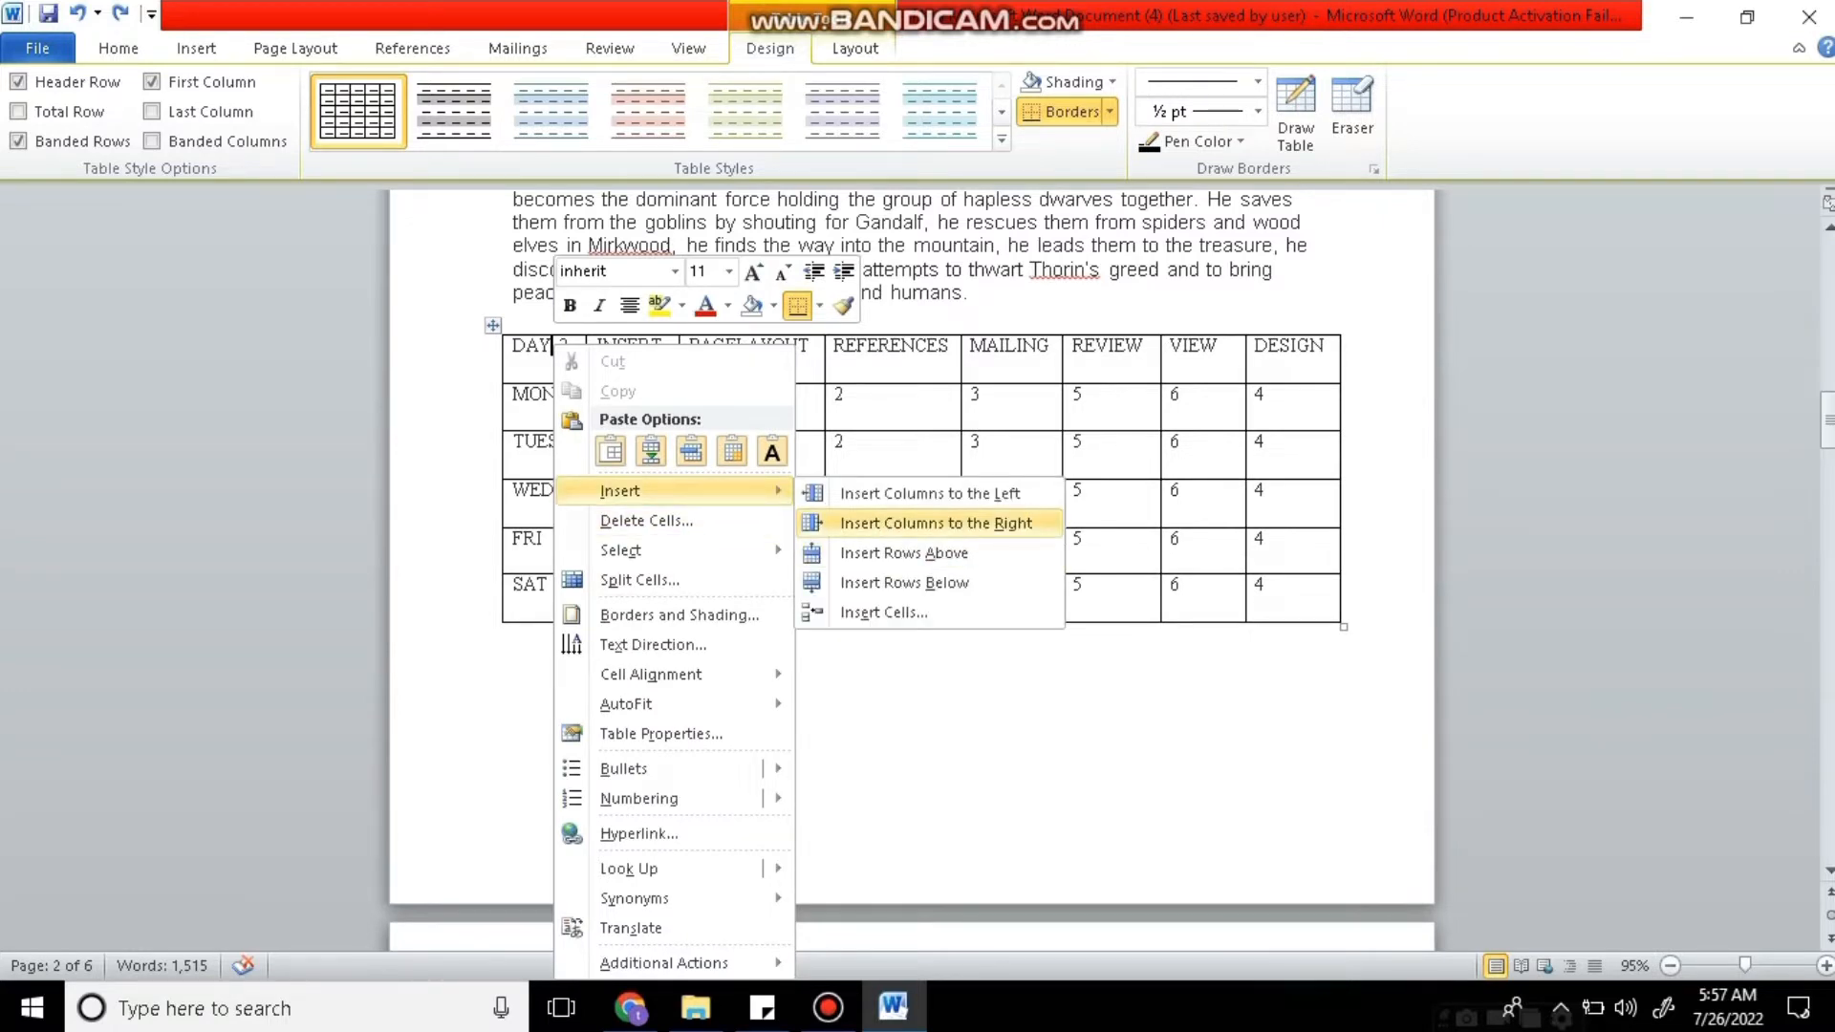
{"action": "key", "text": "Return"}
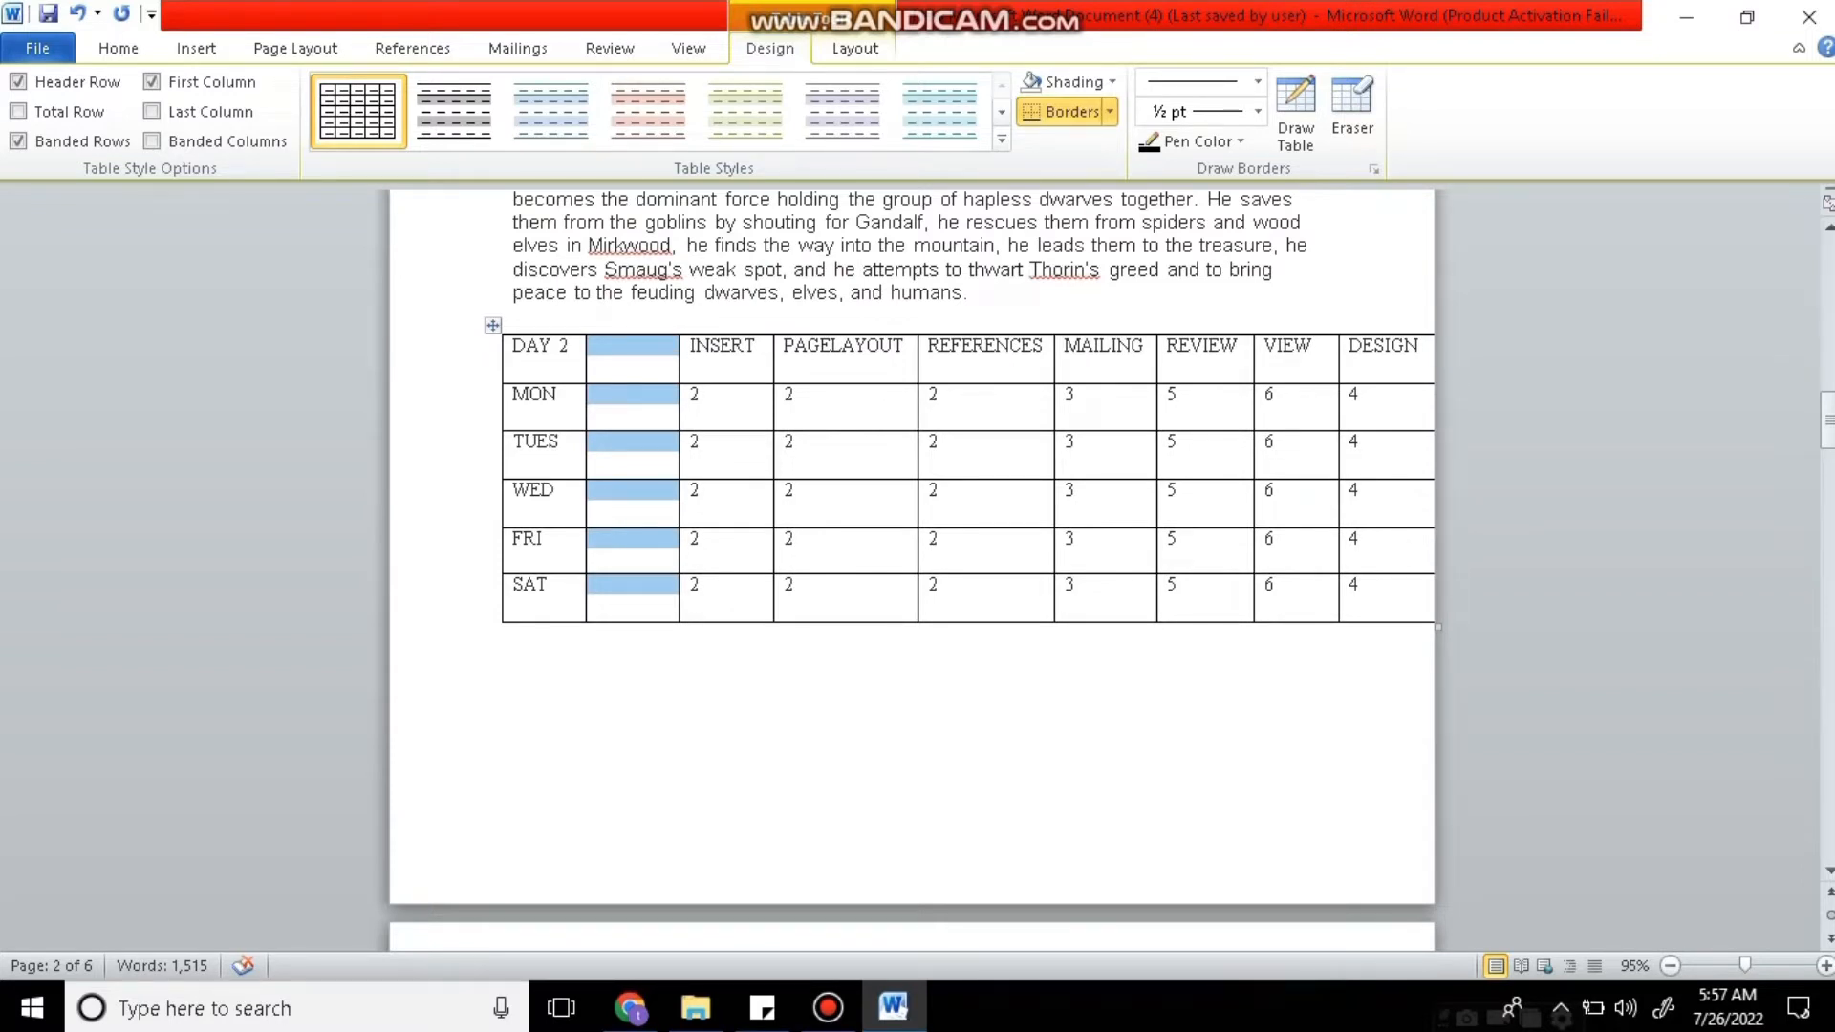
{"action": "left_click_drag", "start_coordinate": [1437, 627], "coordinate": [1313, 606]}
{"action": "left_click", "coordinate": [1185, 530]}
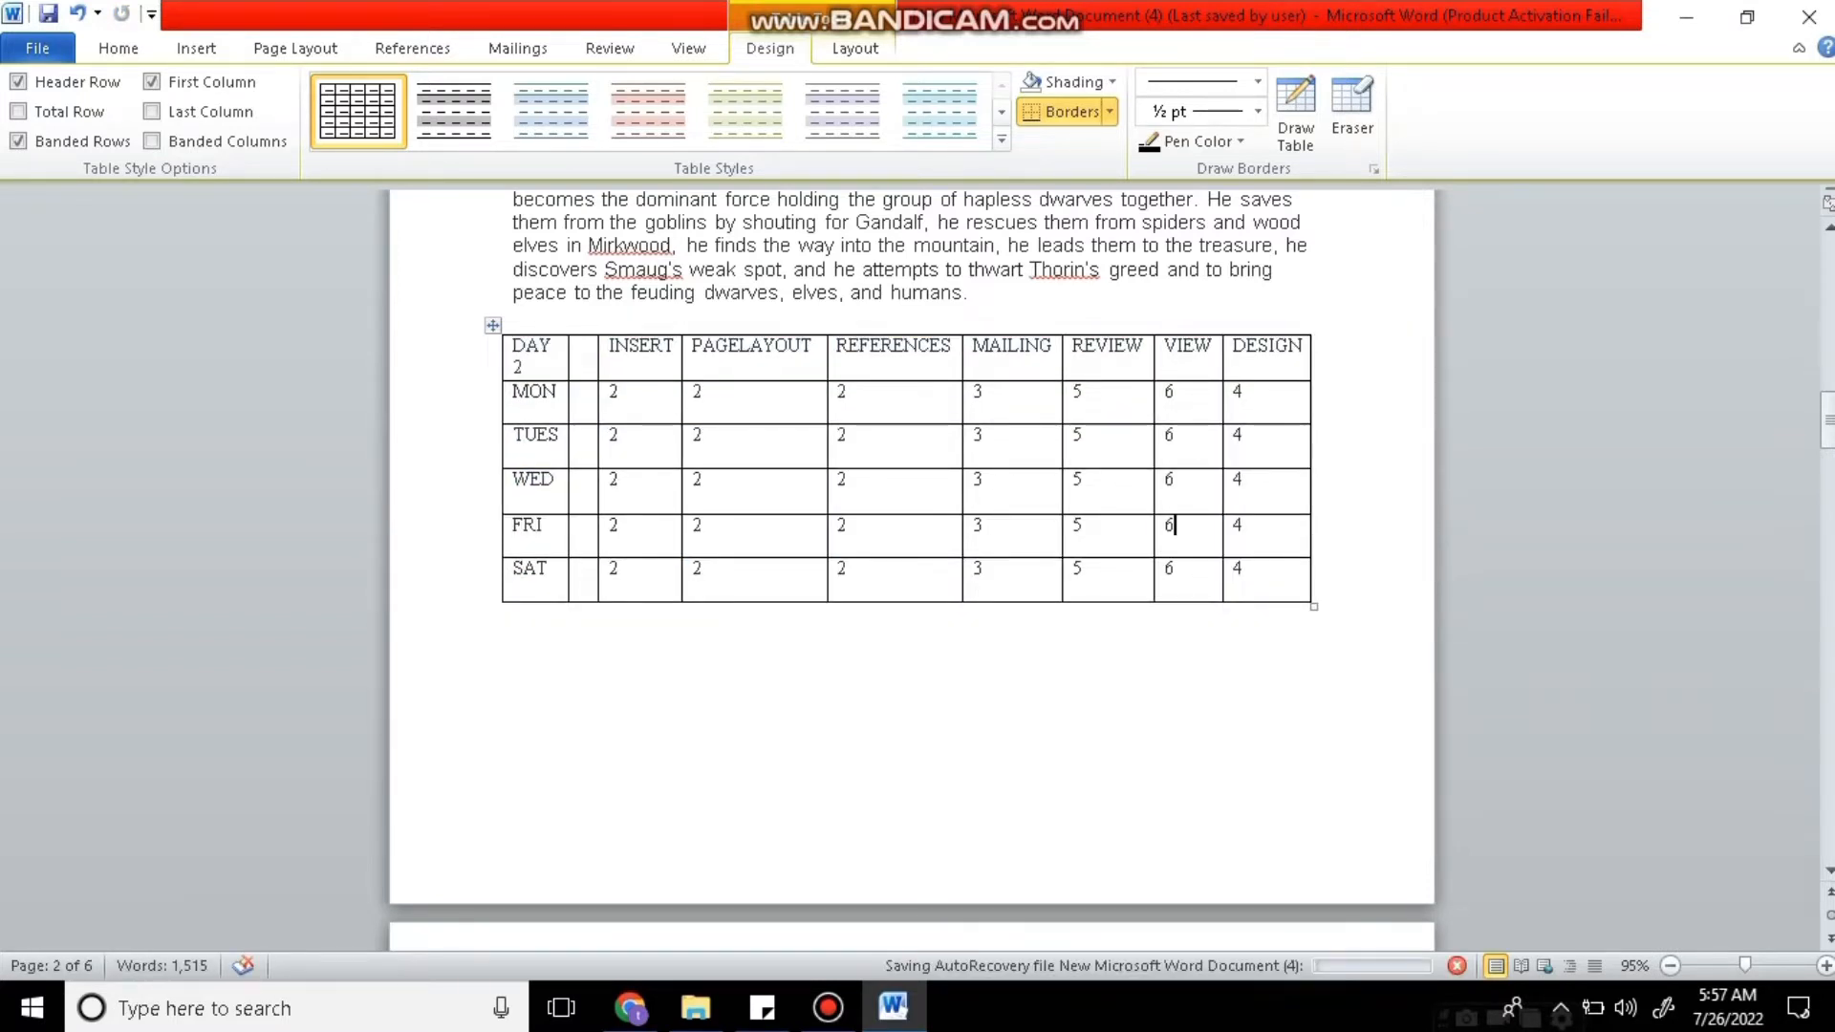
Widen the blank column between DAY 2 and INSERT and give it the heading HOME.
{"action": "left_click_drag", "start_coordinate": [598, 449], "coordinate": [720, 449]}
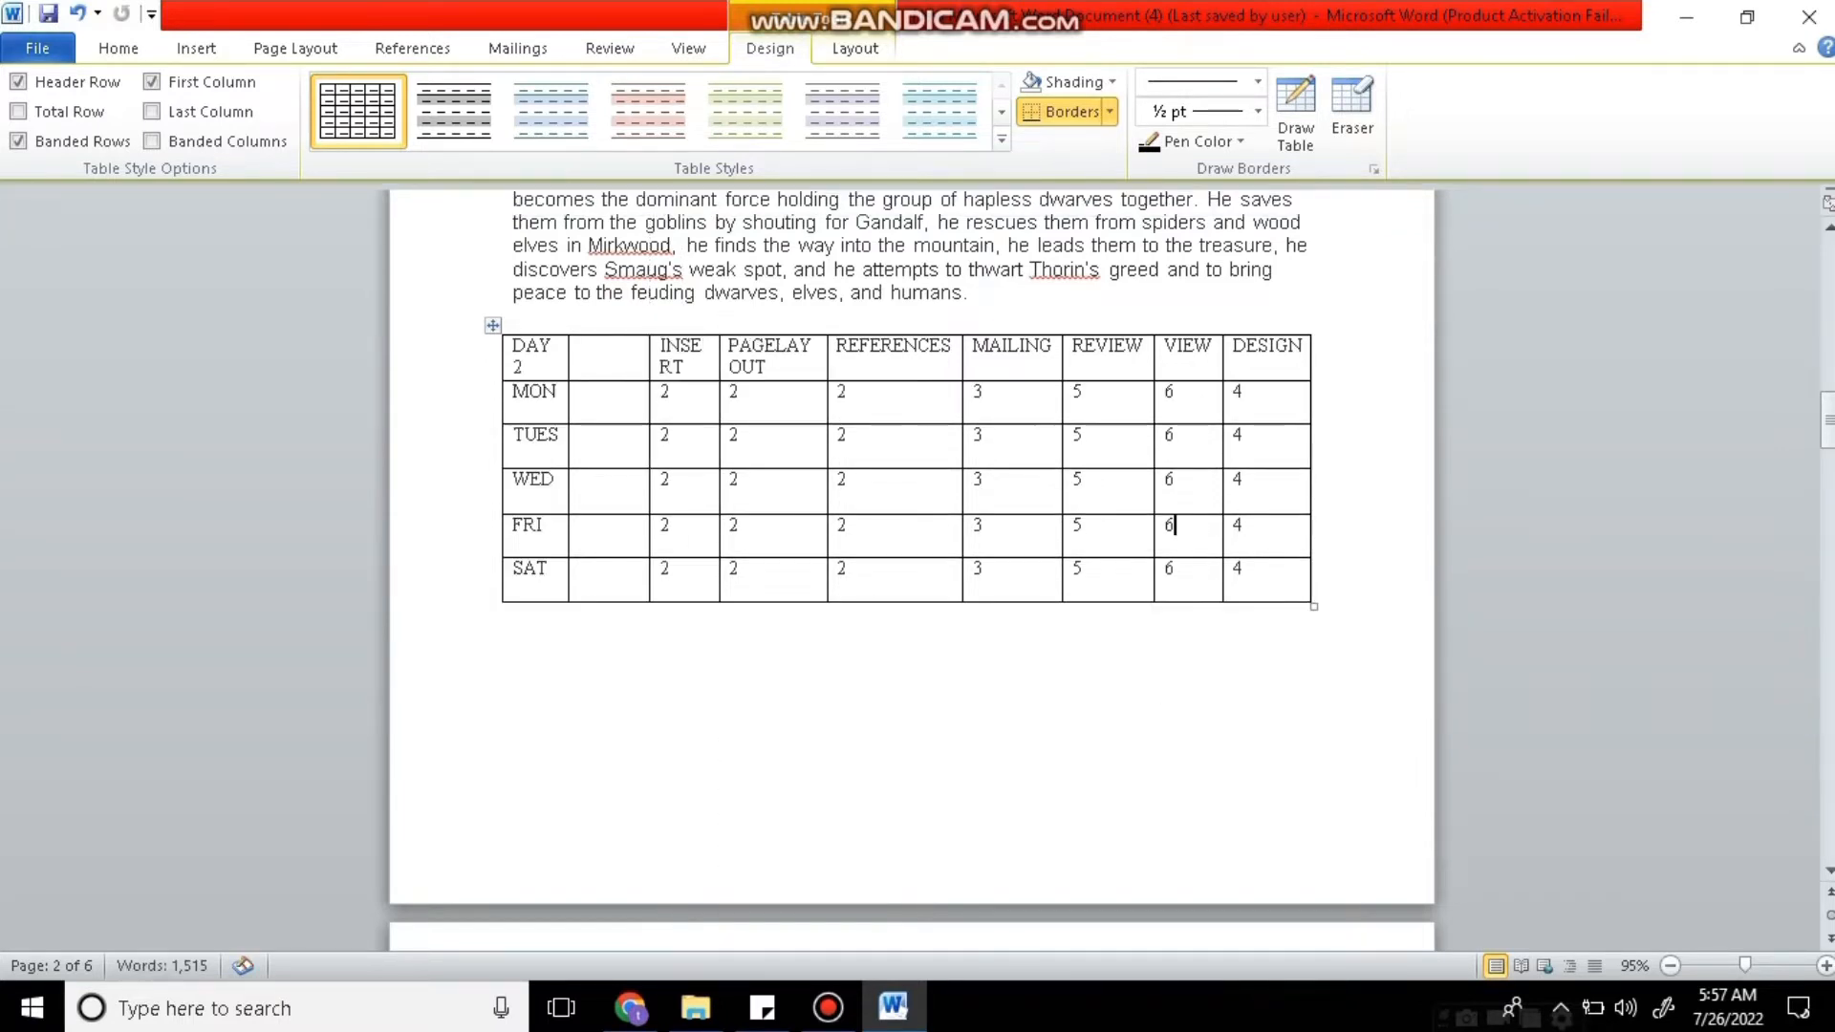
{"action": "left_click", "coordinate": [585, 347]}
{"action": "type", "text": "HOME"}
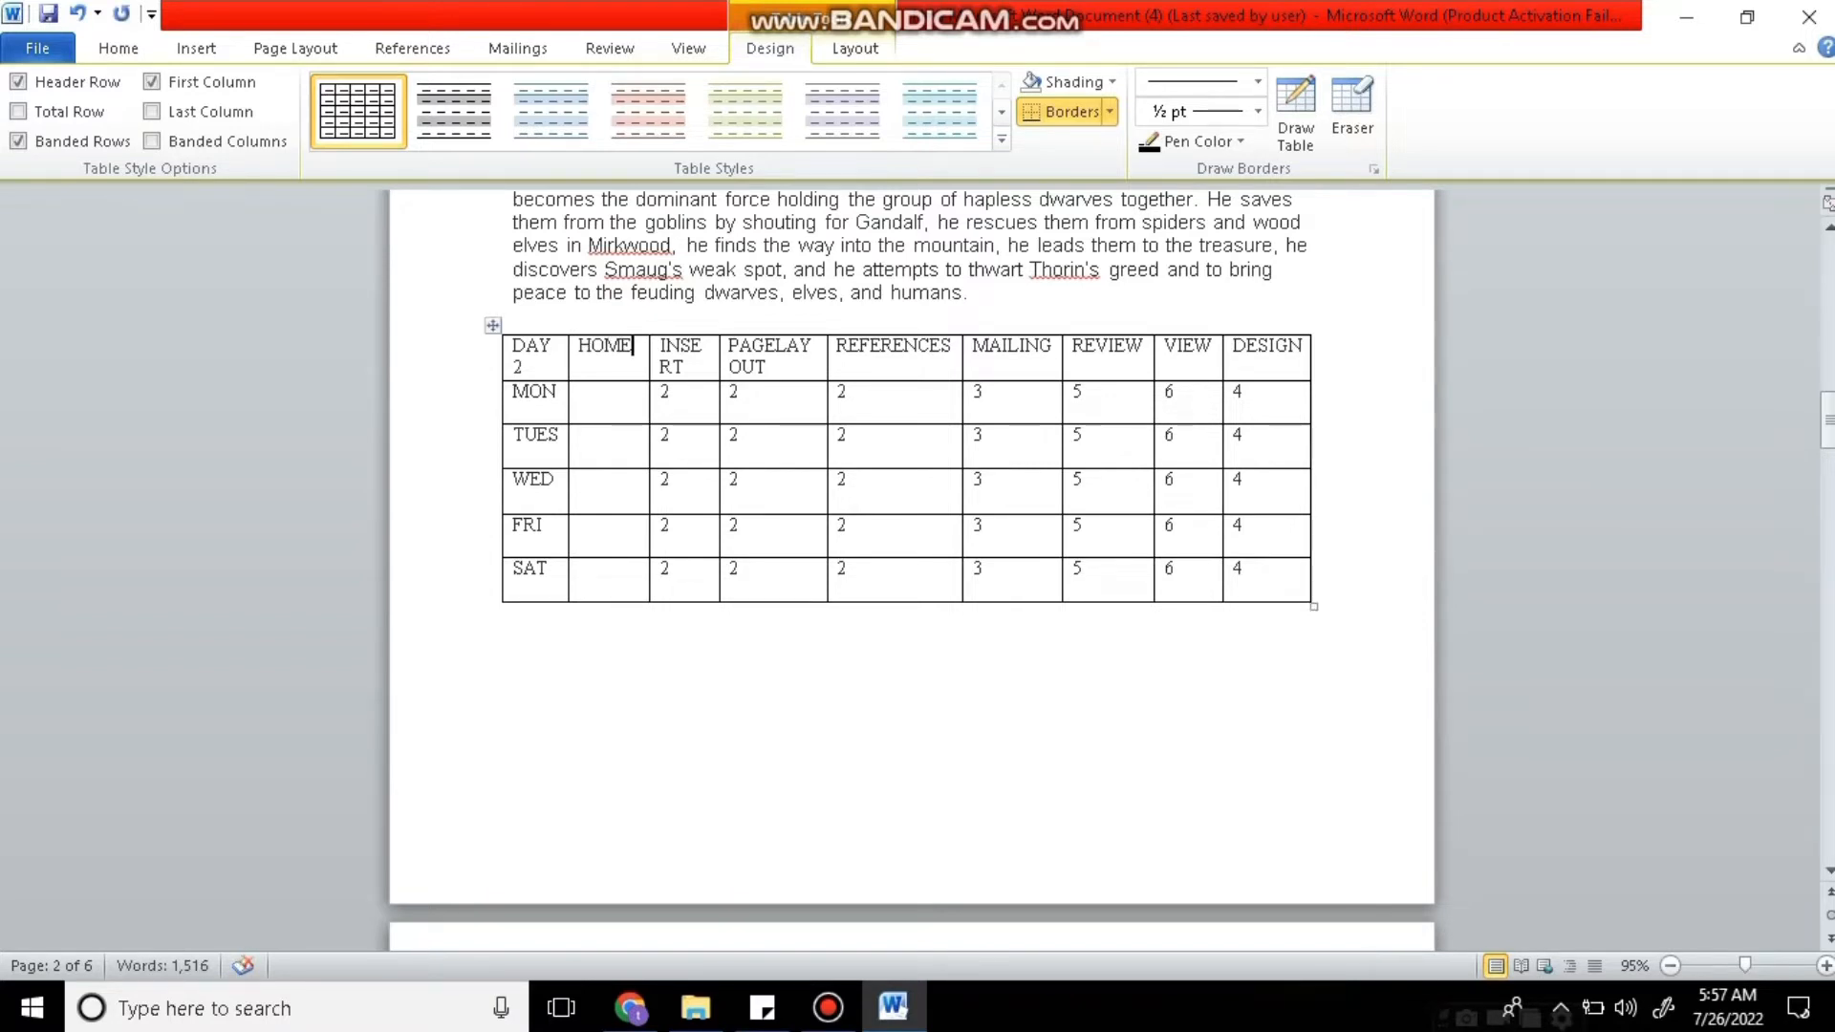
Fill the HOME column from MON to SAT with the values 1, 1, 2, 4 and 5.
{"action": "left_click", "coordinate": [580, 392]}
{"action": "type", "text": "1"}
{"action": "left_click", "coordinate": [580, 435]}
{"action": "type", "text": "1"}
{"action": "left_click", "coordinate": [580, 479]}
{"action": "type", "text": "2"}
{"action": "left_click", "coordinate": [581, 524]}
{"action": "type", "text": "4"}
{"action": "left_click", "coordinate": [581, 568]}
{"action": "type", "text": "5"}
Insert a row below the WED row and label it THURS.
{"action": "right_click", "coordinate": [558, 344]}
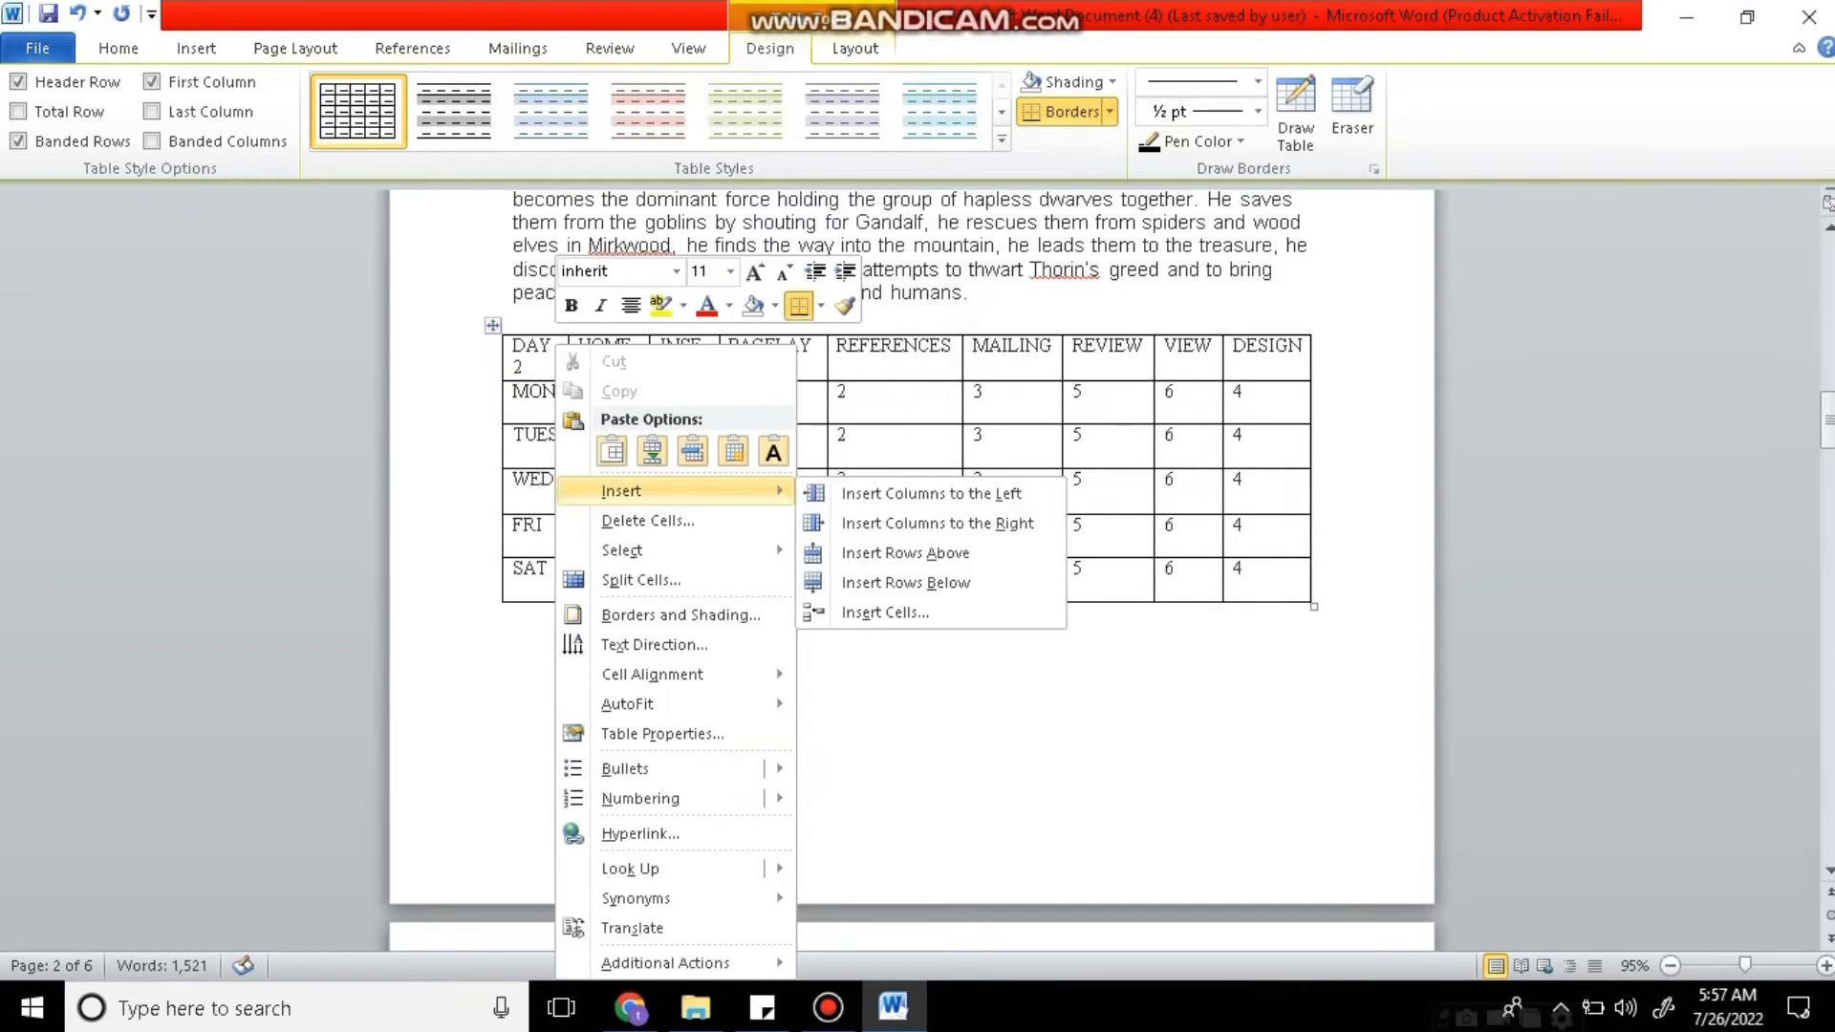
{"action": "left_click", "coordinate": [905, 581]}
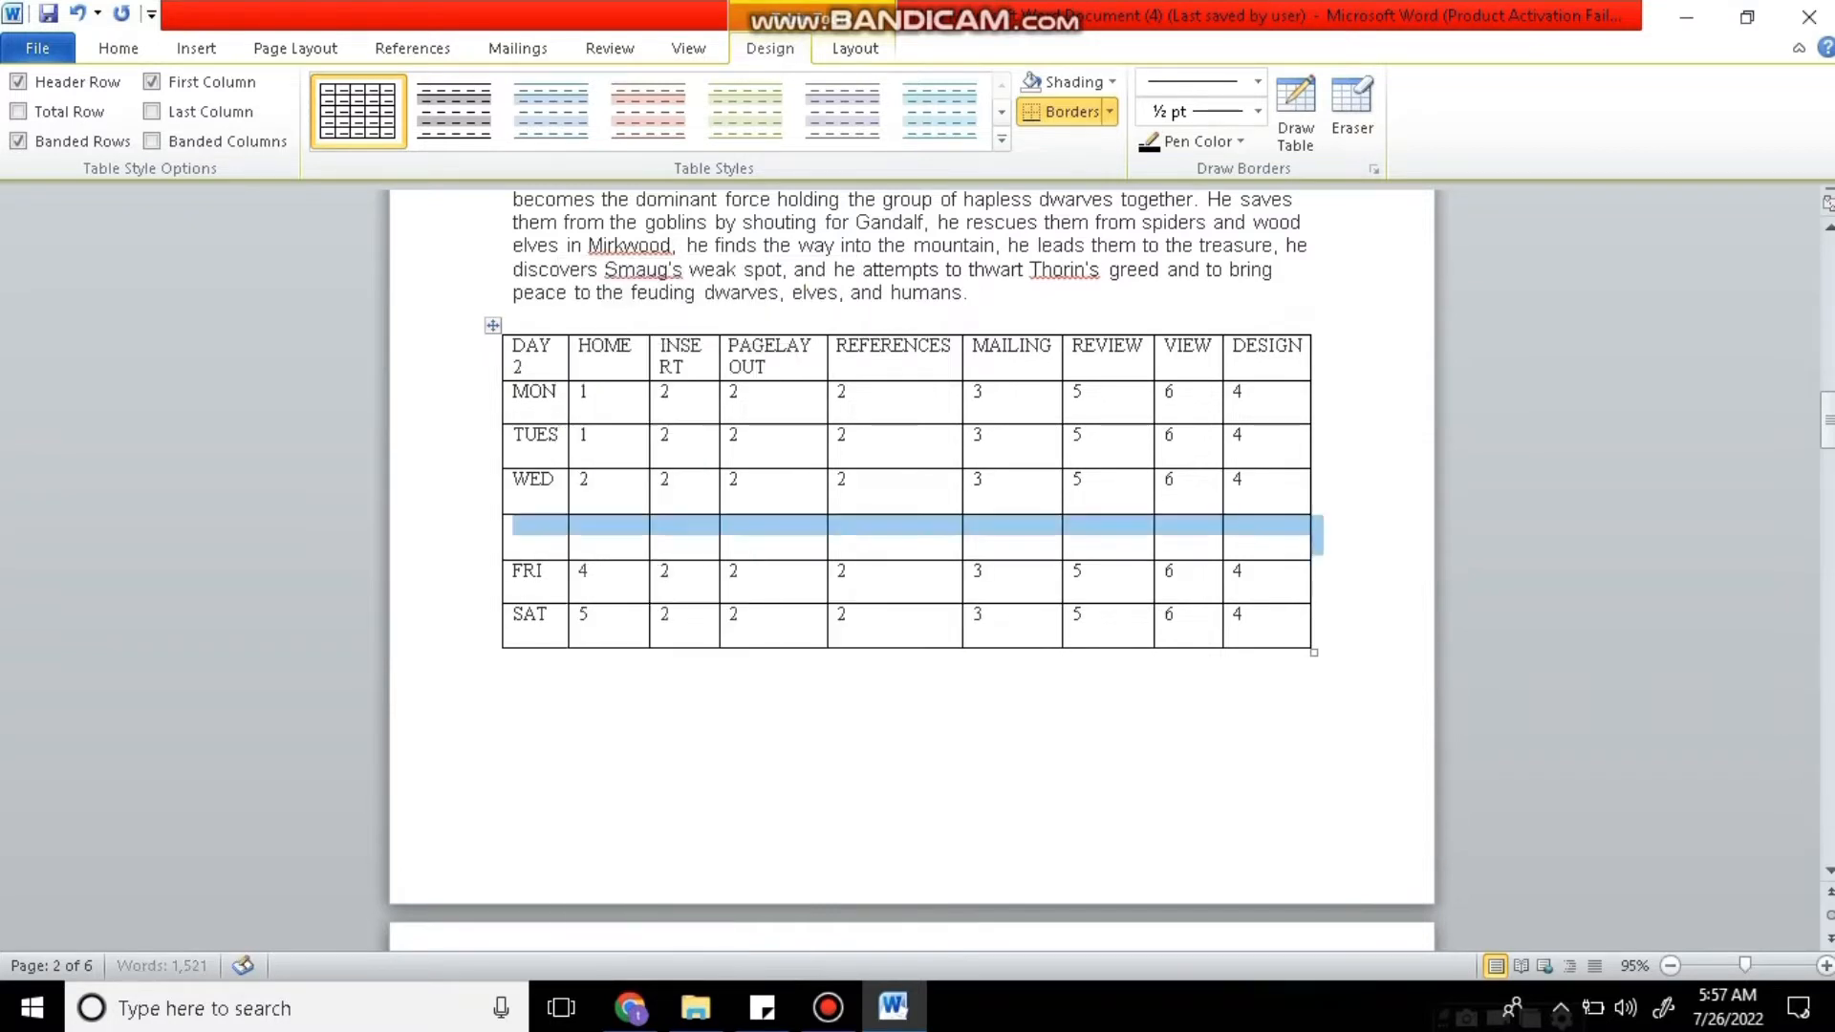
{"action": "left_click", "coordinate": [524, 527]}
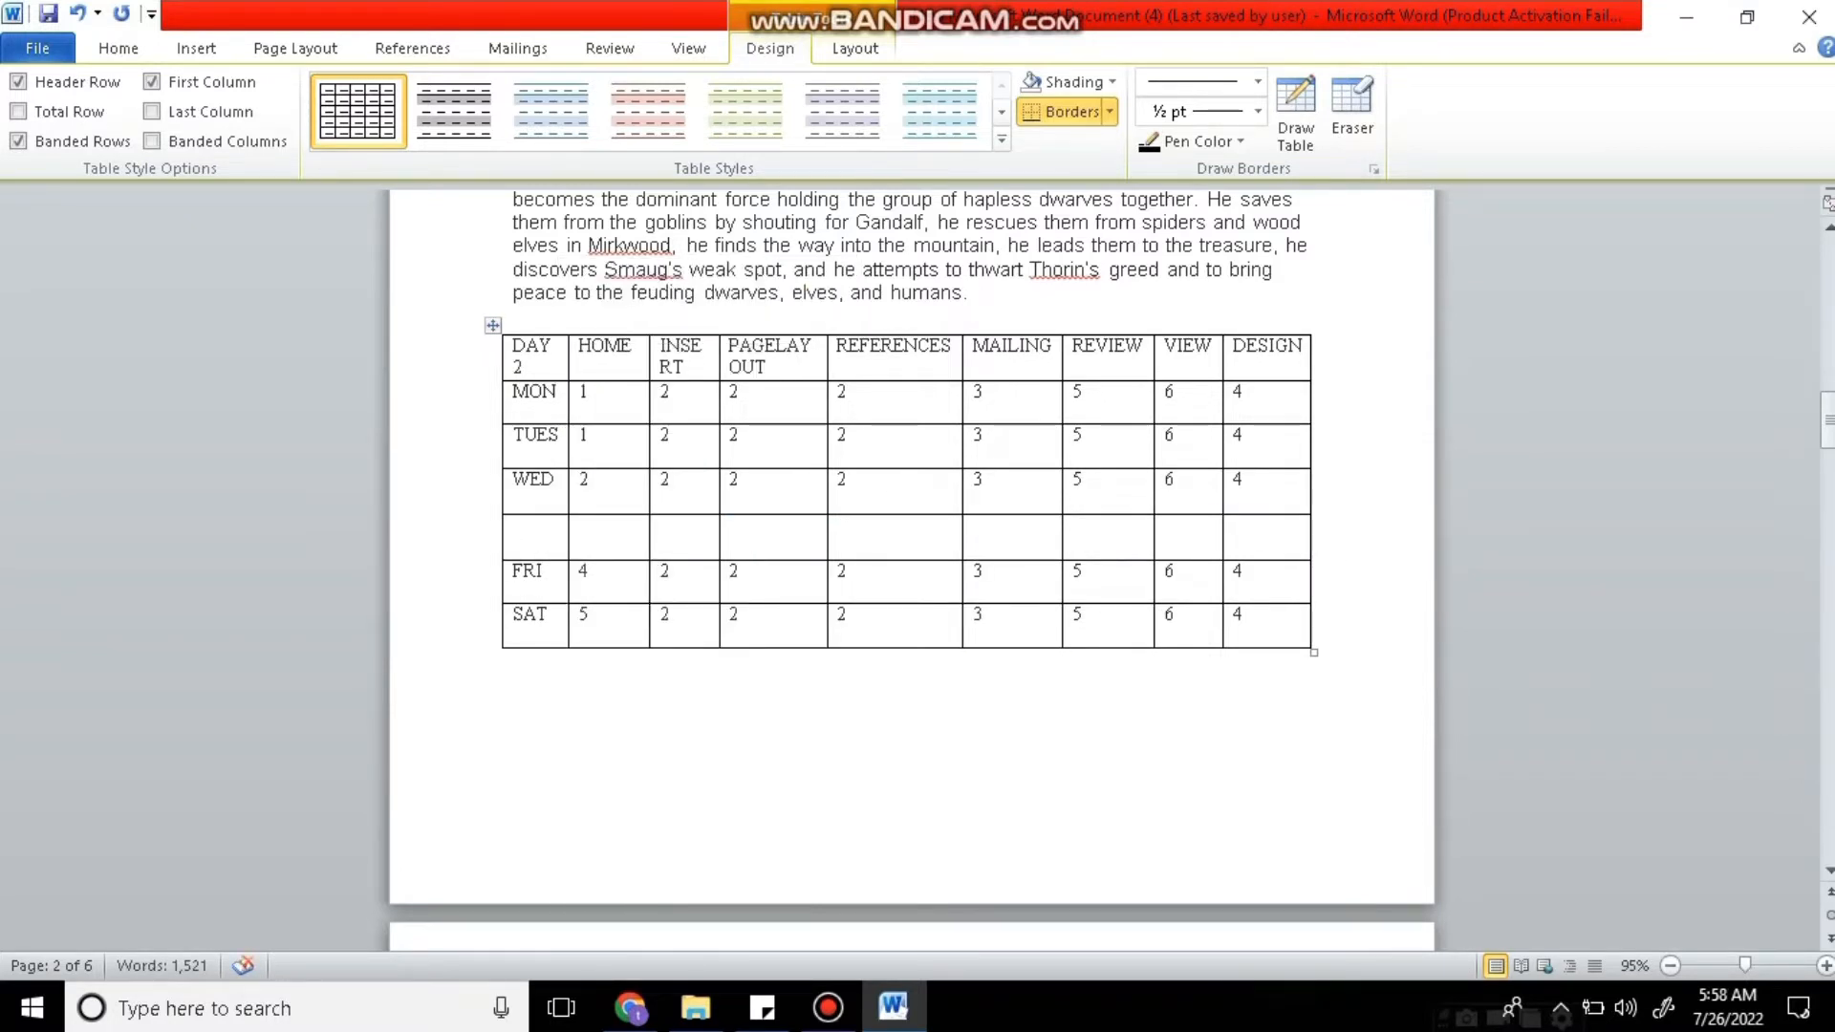
{"action": "type", "text": "THURS"}
Copy the WED row's values from HOME to DESIGN into the matching cells of the THURS row.
{"action": "left_click_drag", "start_coordinate": [579, 481], "coordinate": [1266, 489]}
{"action": "key", "text": "ctrl+c"}
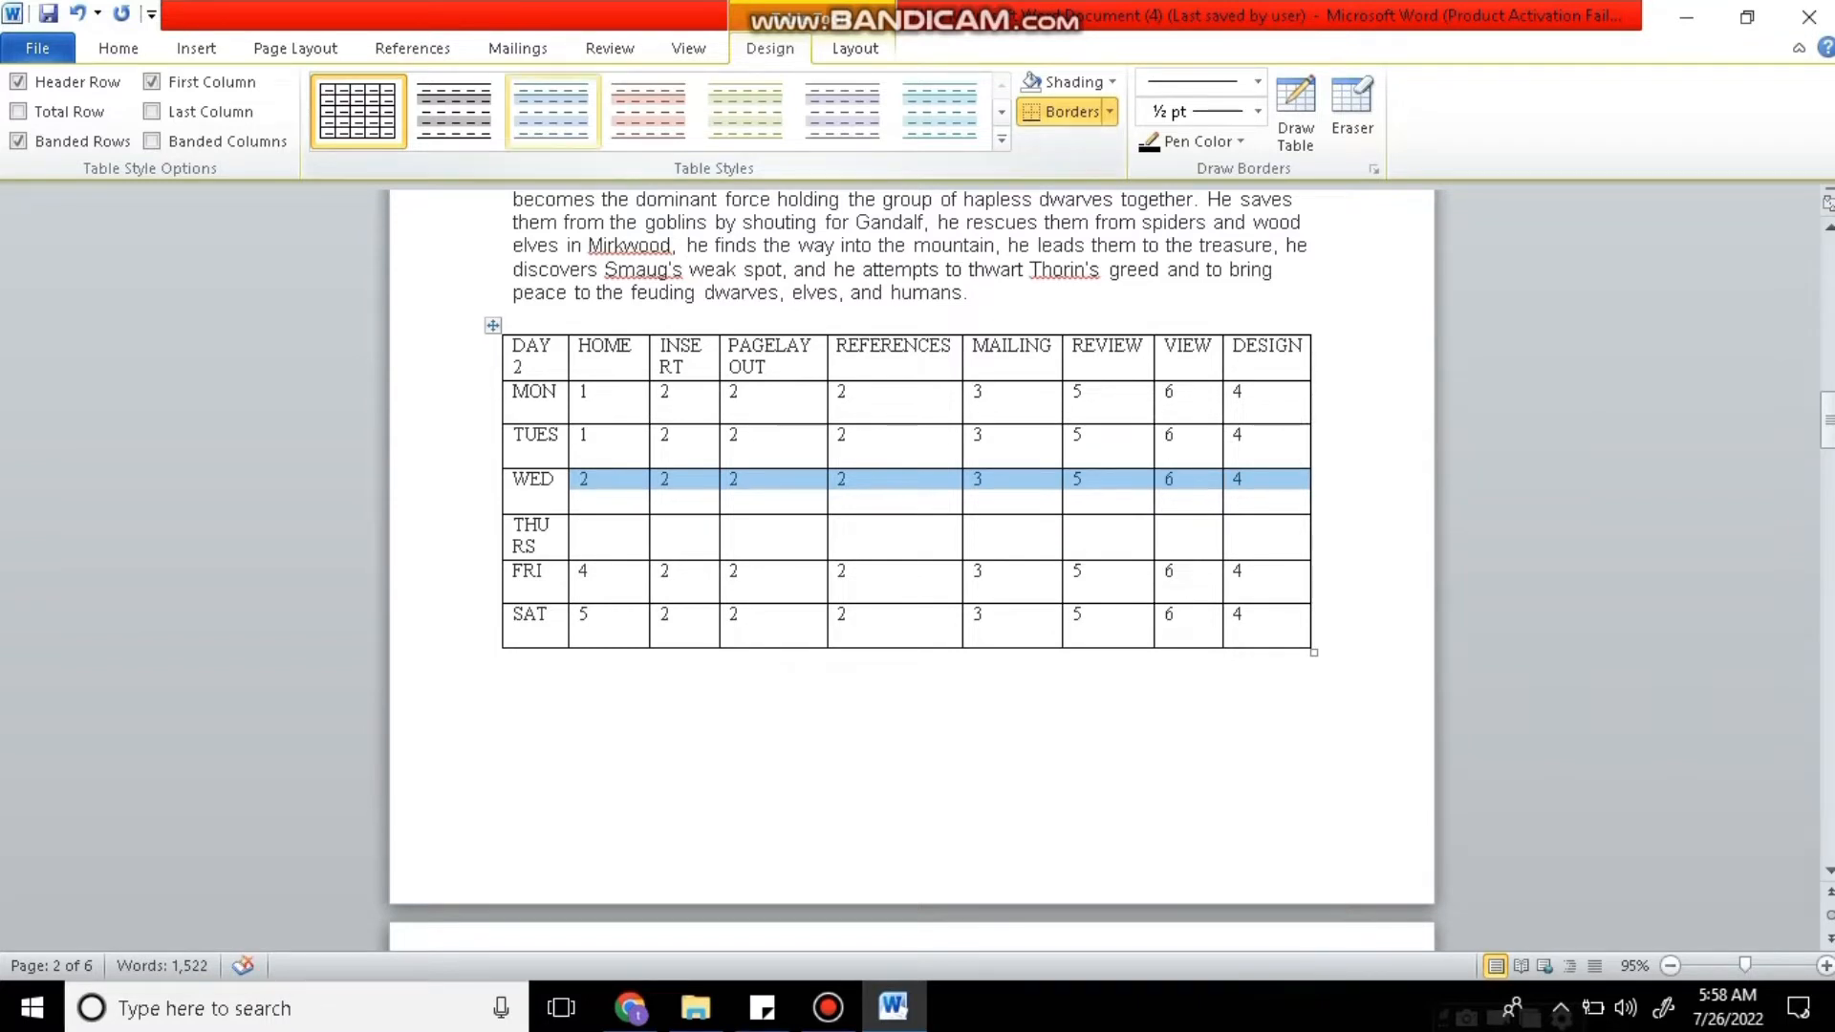
{"action": "left_click", "coordinate": [118, 48]}
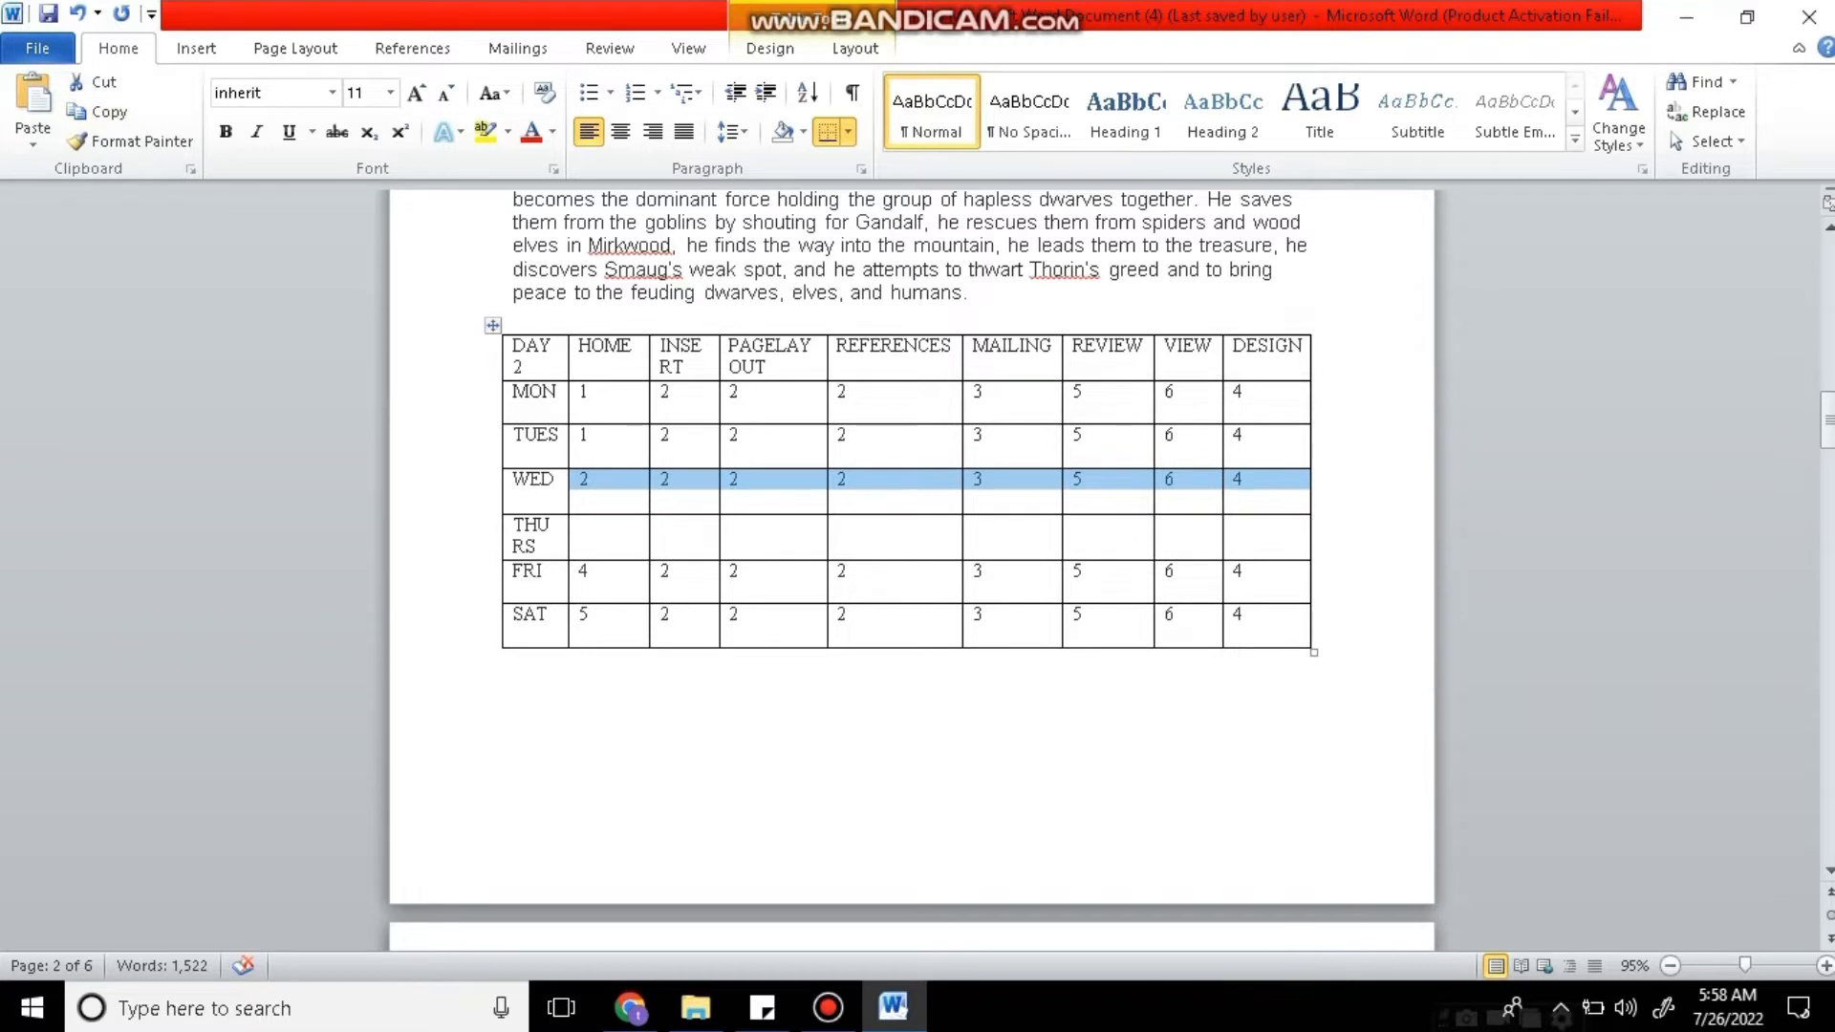
{"action": "left_click_drag", "start_coordinate": [584, 535], "coordinate": [1253, 527]}
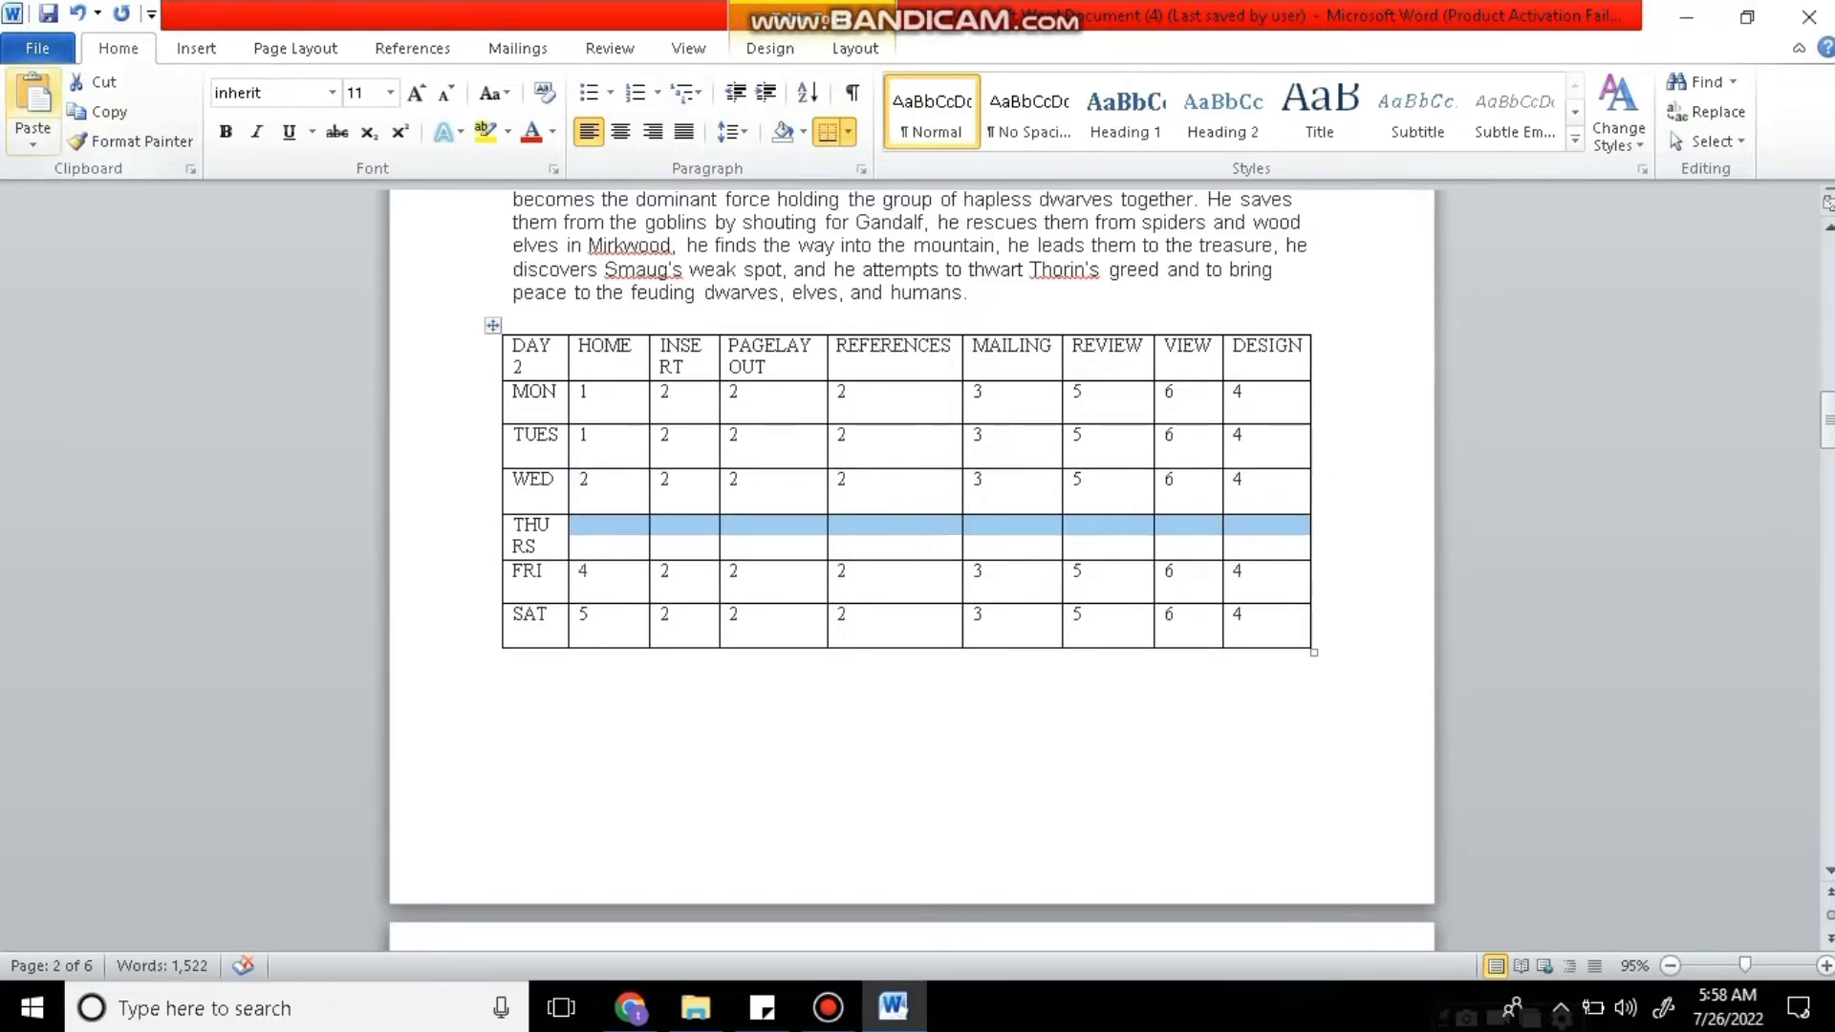
{"action": "left_click", "coordinate": [33, 101]}
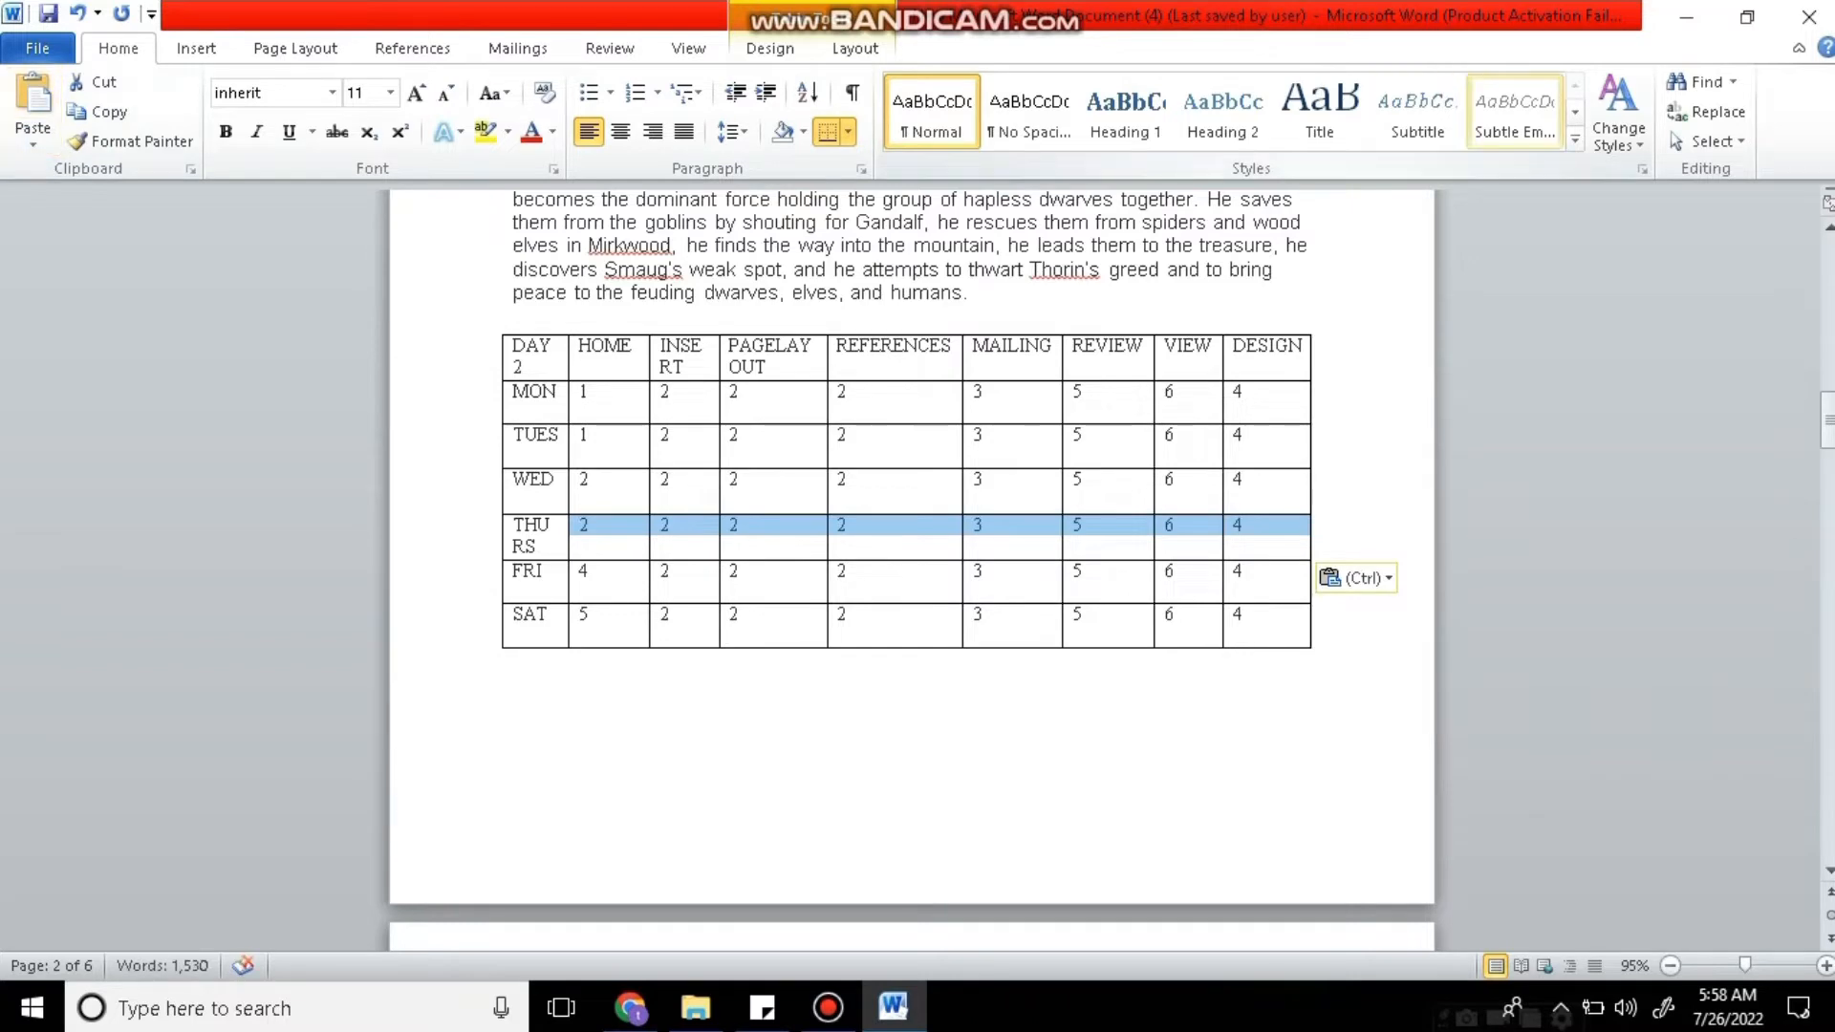
{"action": "left_click", "coordinate": [1747, 17]}
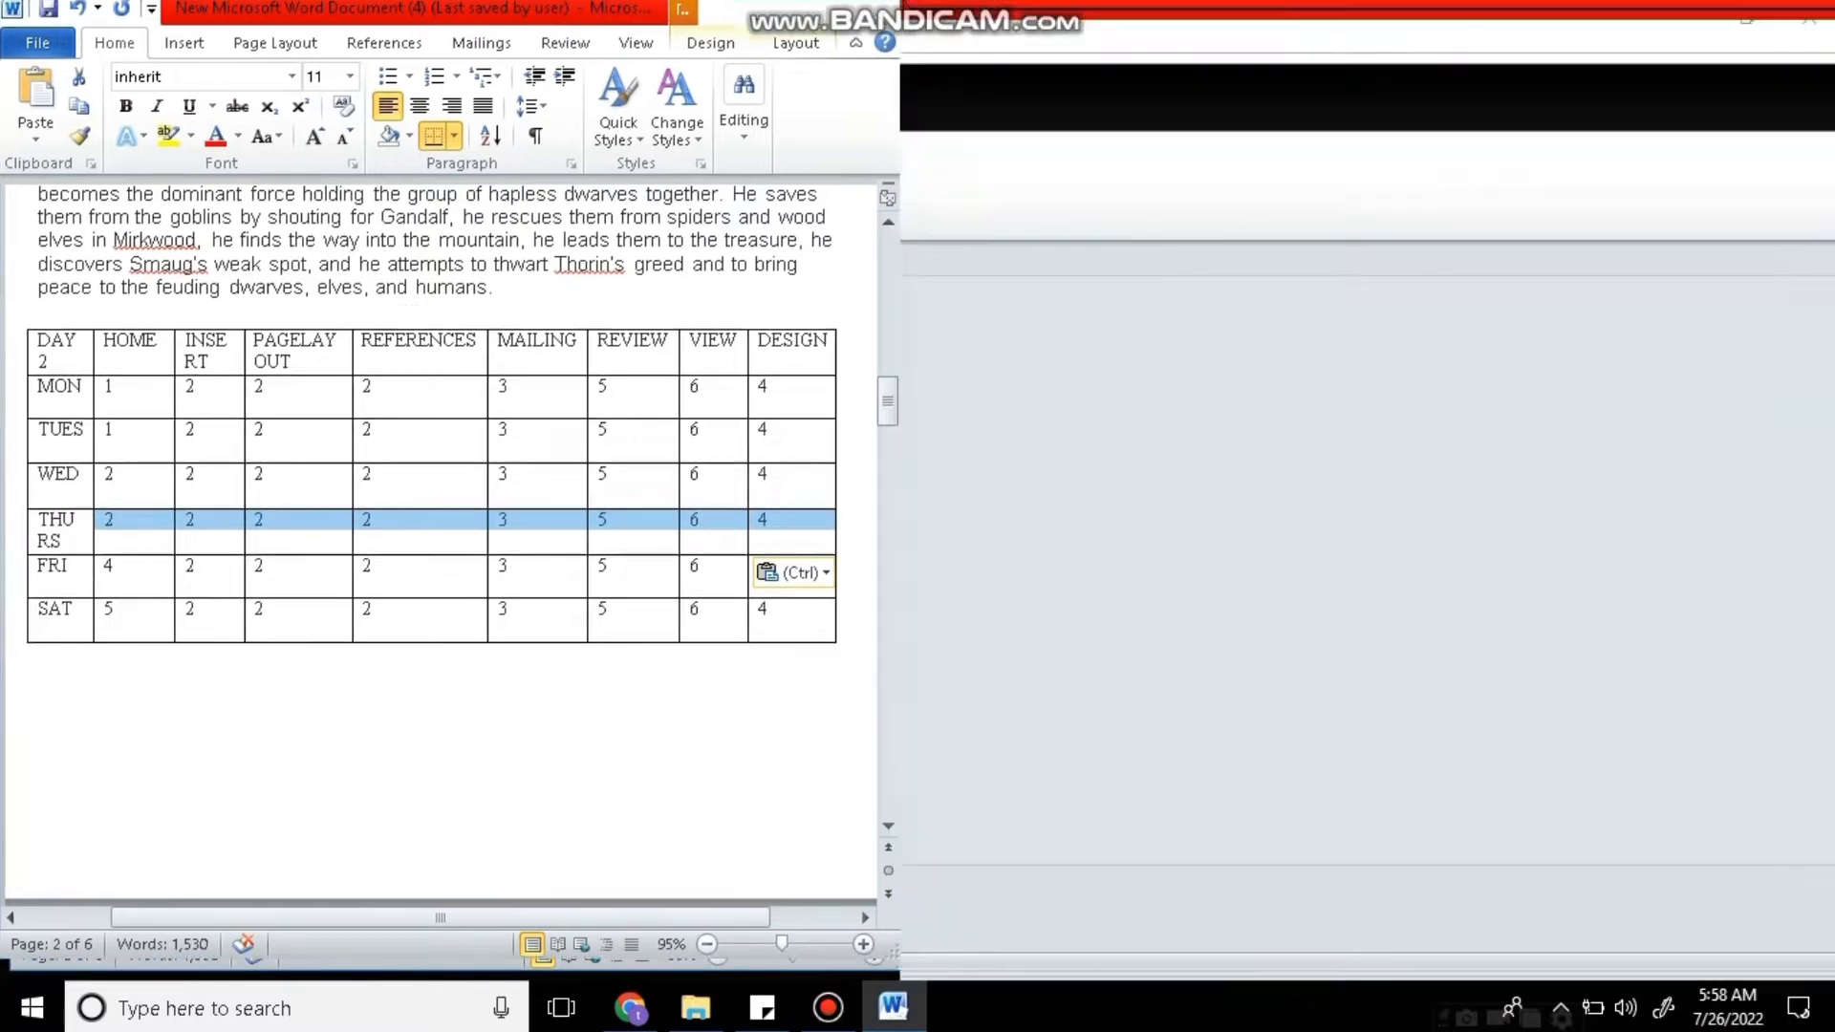
{"action": "left_click", "coordinate": [841, 17]}
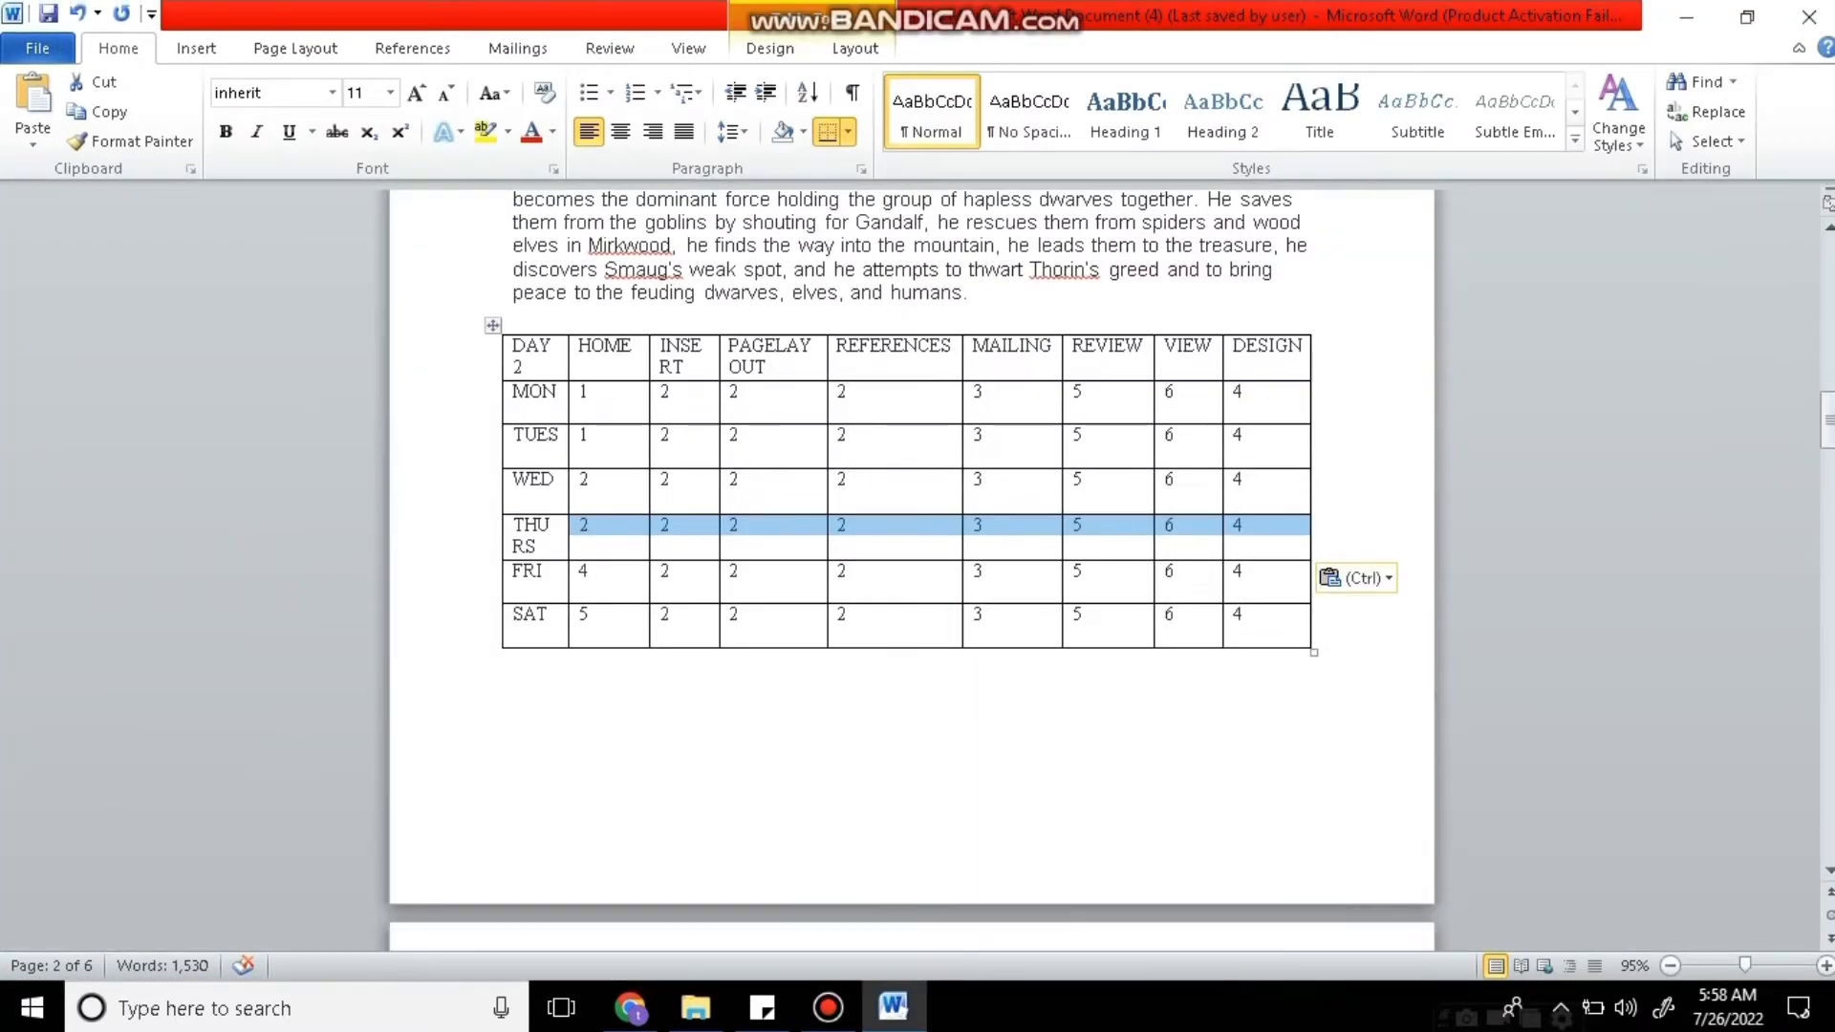
Try to delete the MAILING values from MON to SAT with the entire-row option, and undo the deletion.
{"action": "left_click_drag", "start_coordinate": [997, 394], "coordinate": [1008, 617]}
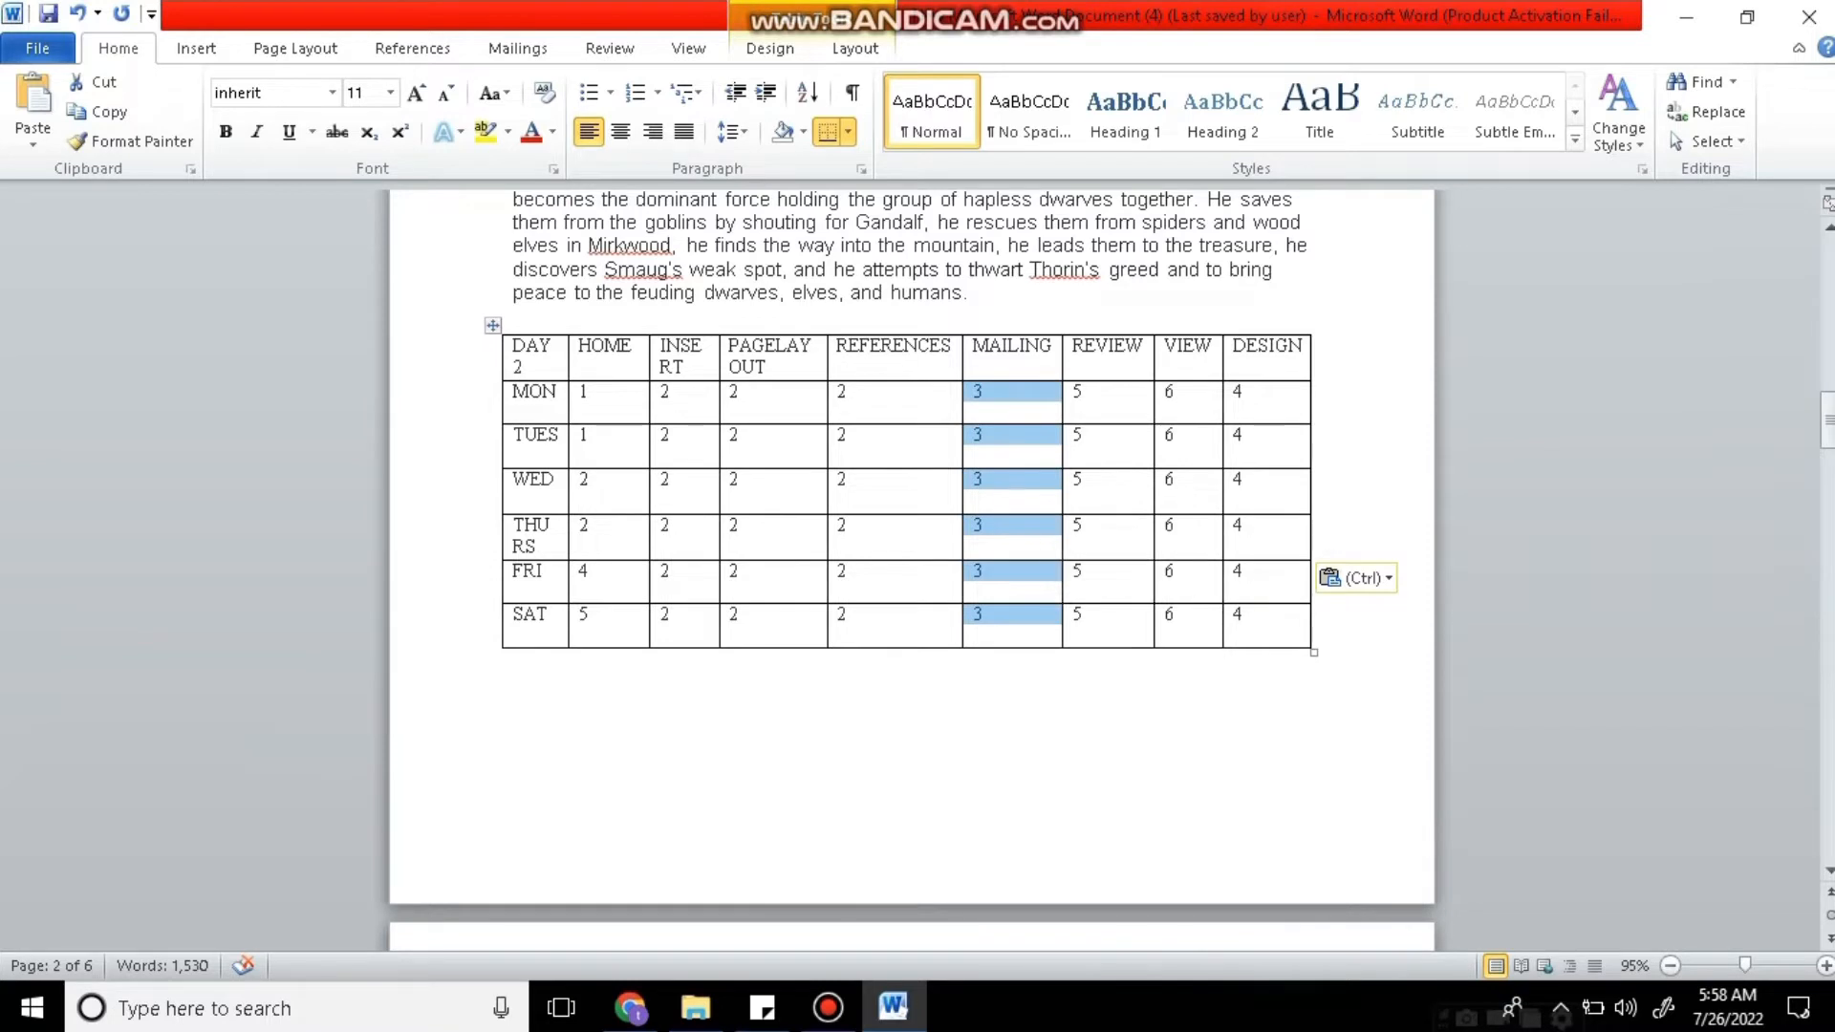
{"action": "right_click", "coordinate": [1044, 619]}
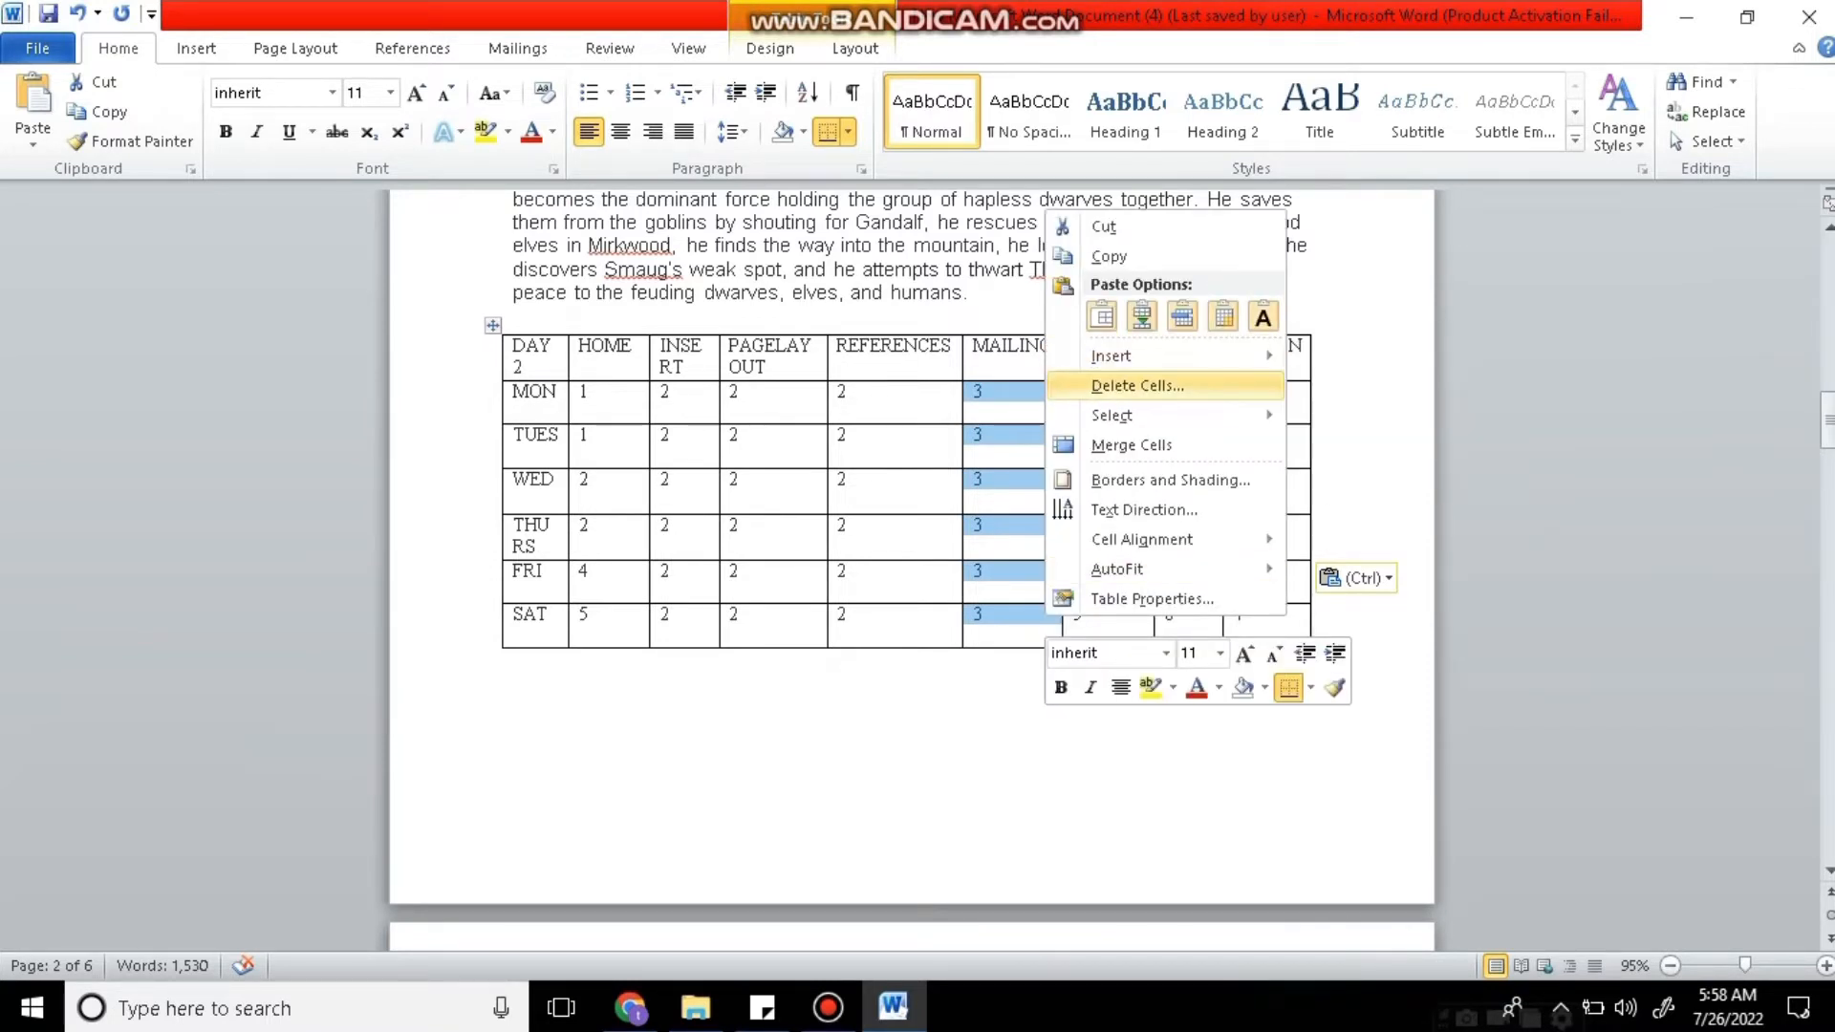
{"action": "left_click", "coordinate": [1137, 385]}
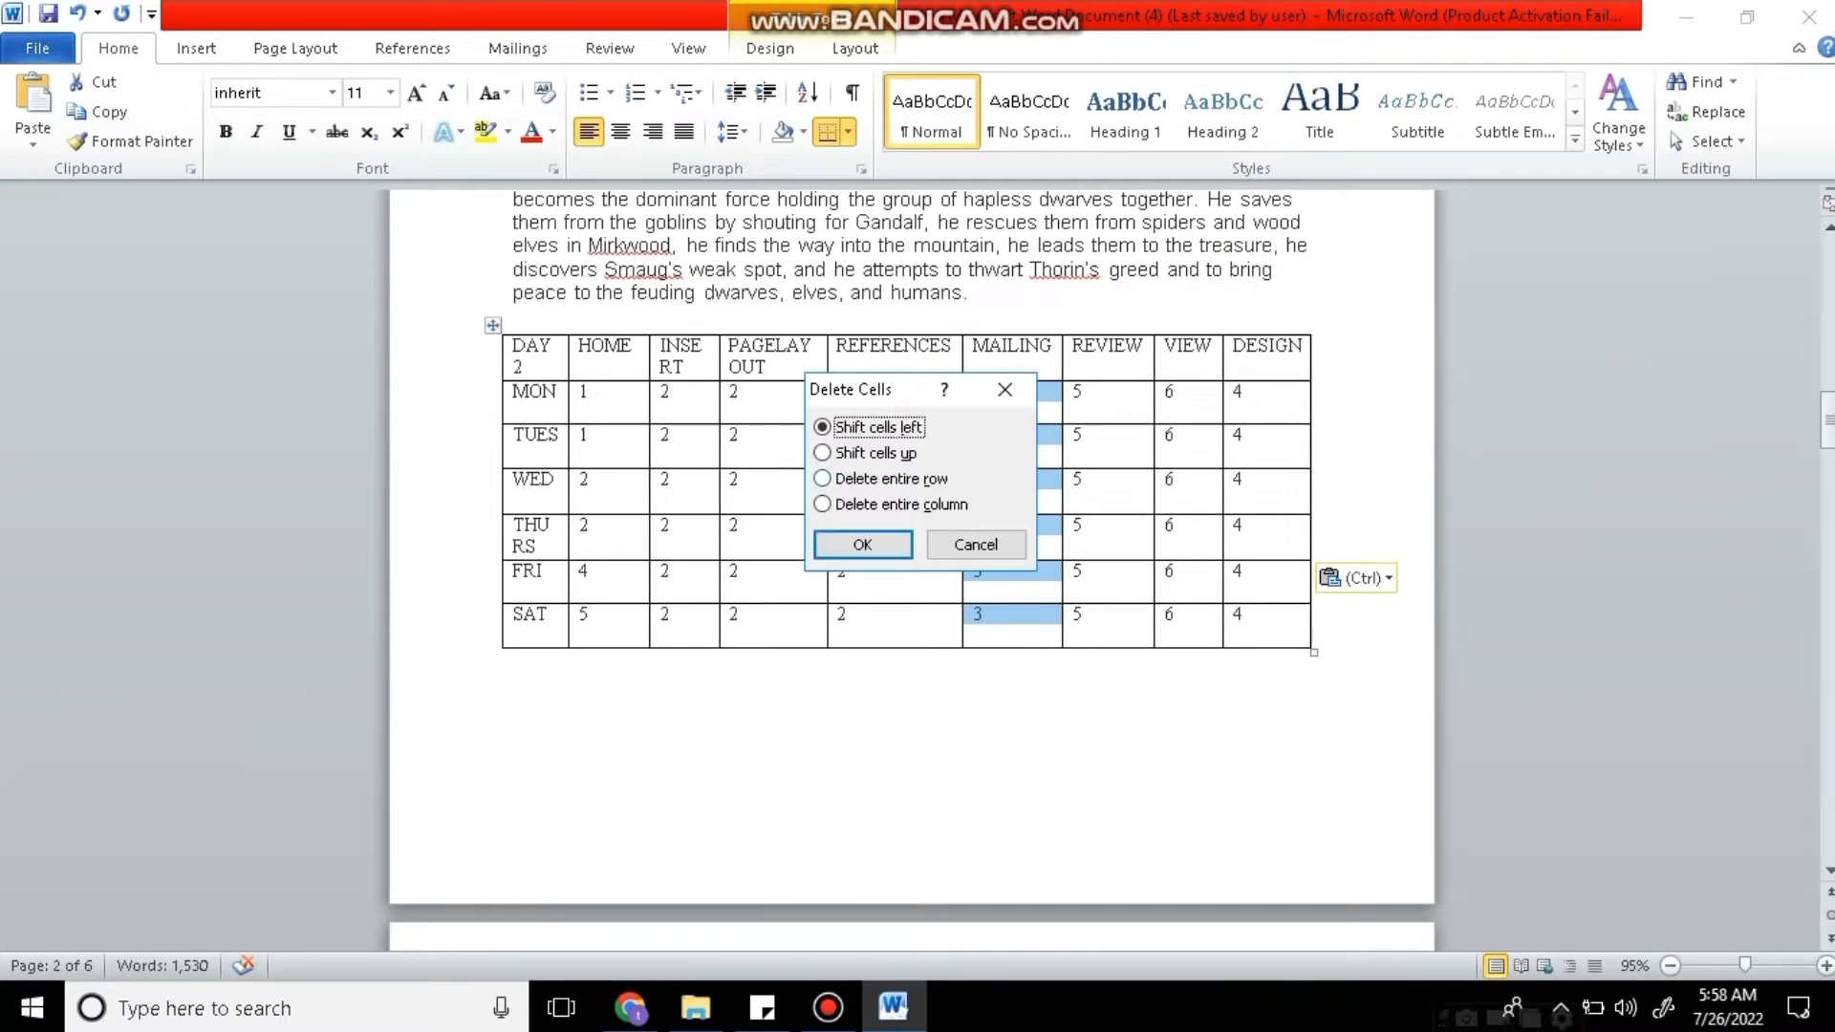
{"action": "key", "text": "Down"}
{"action": "key", "text": "Down"}
{"action": "key", "text": "Return"}
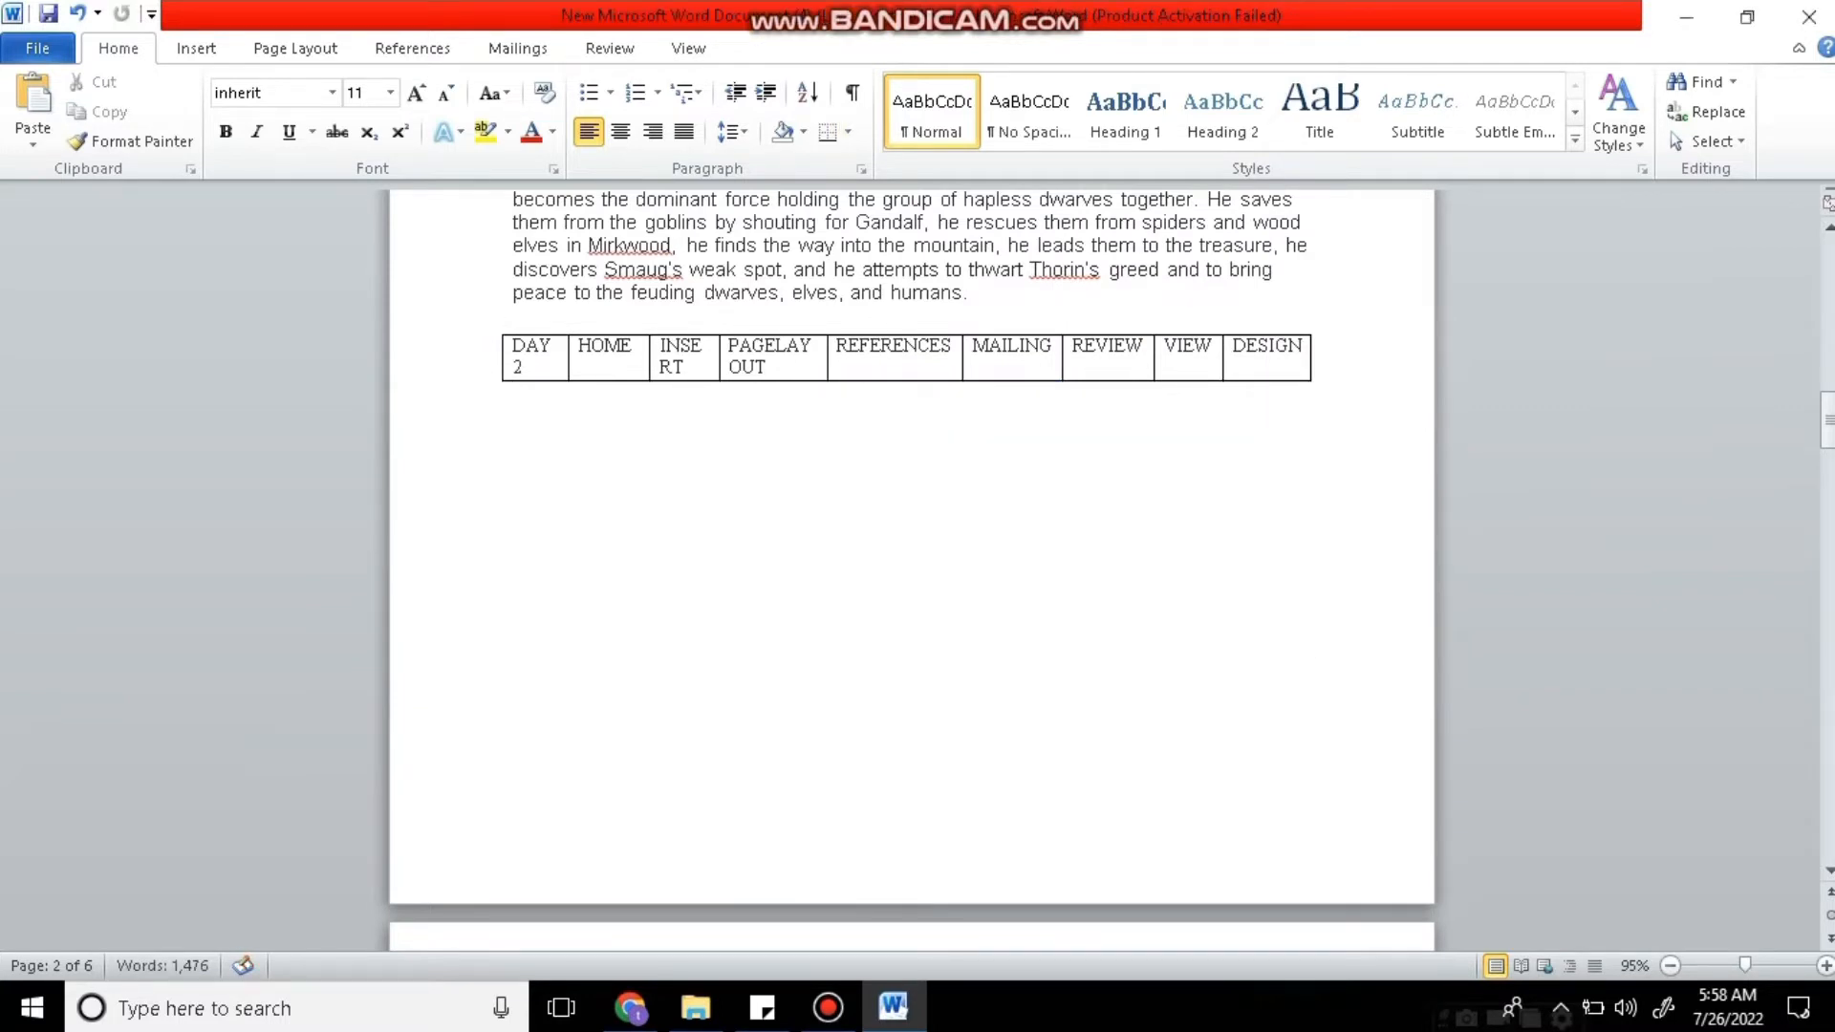
{"action": "key", "text": "ctrl+z"}
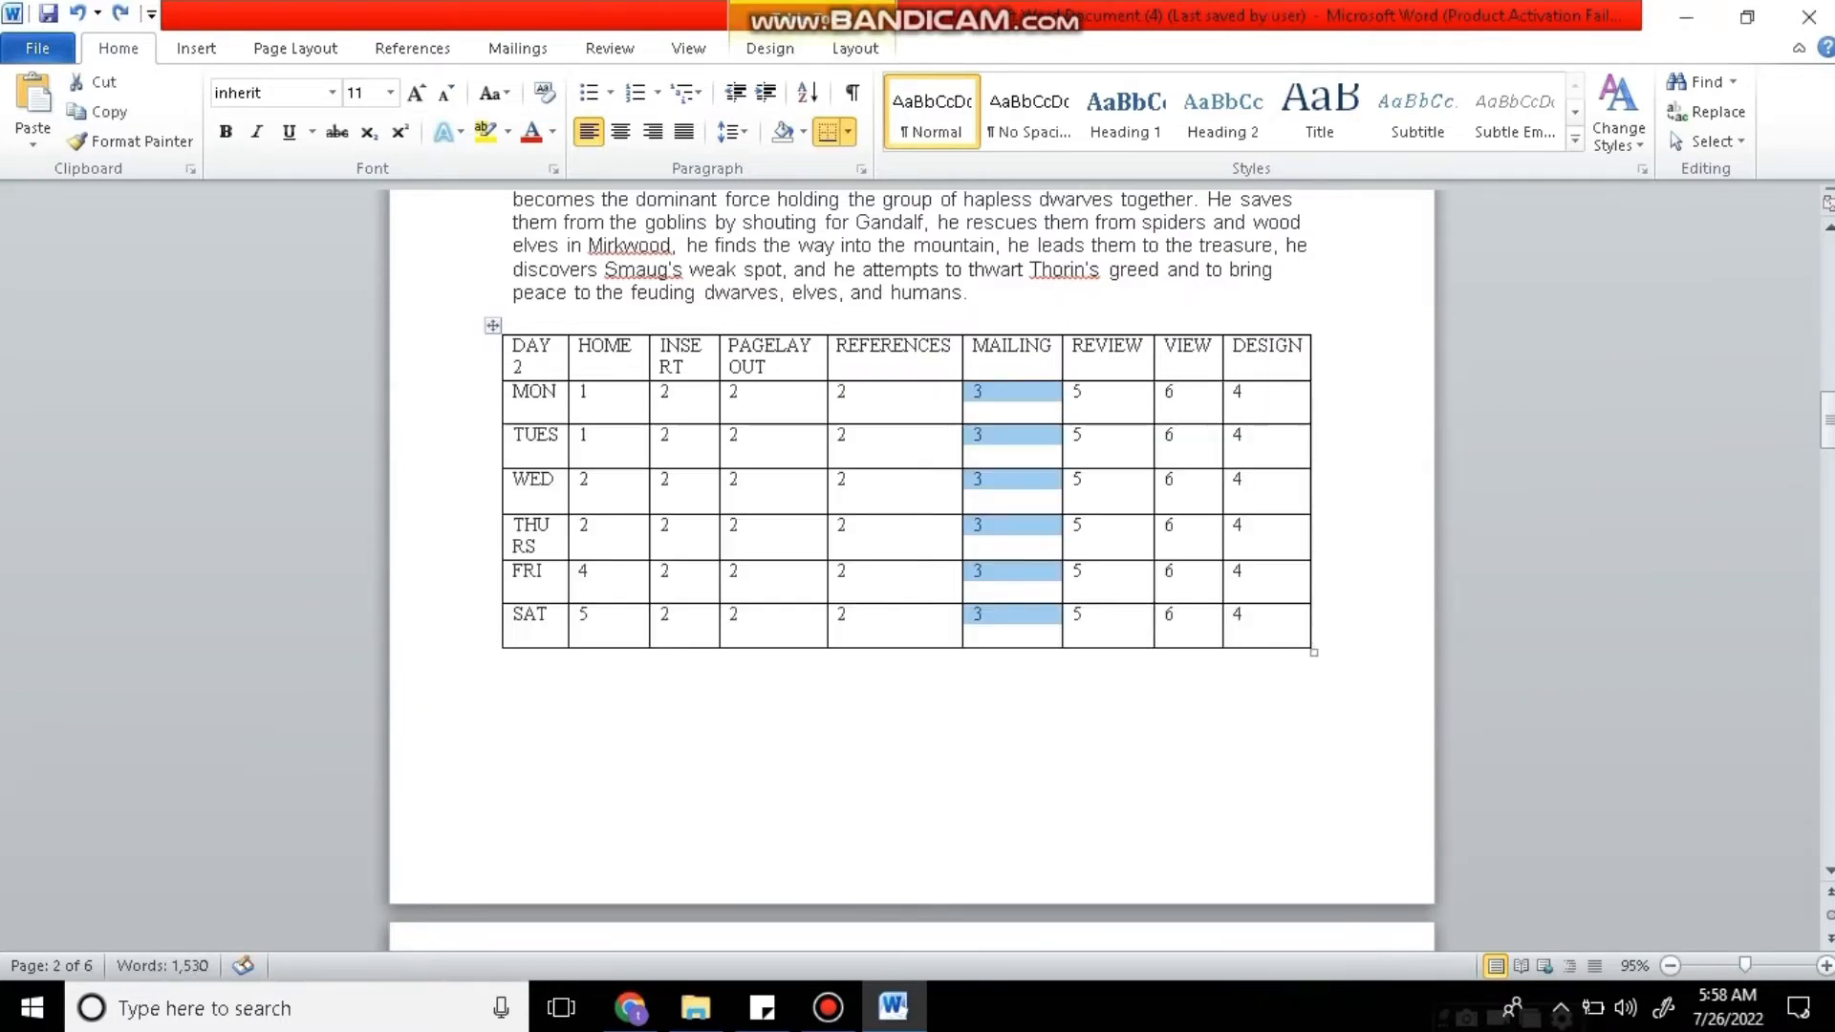
Delete the whole MAILING column, including its heading, from the table.
{"action": "right_click", "coordinate": [994, 394]}
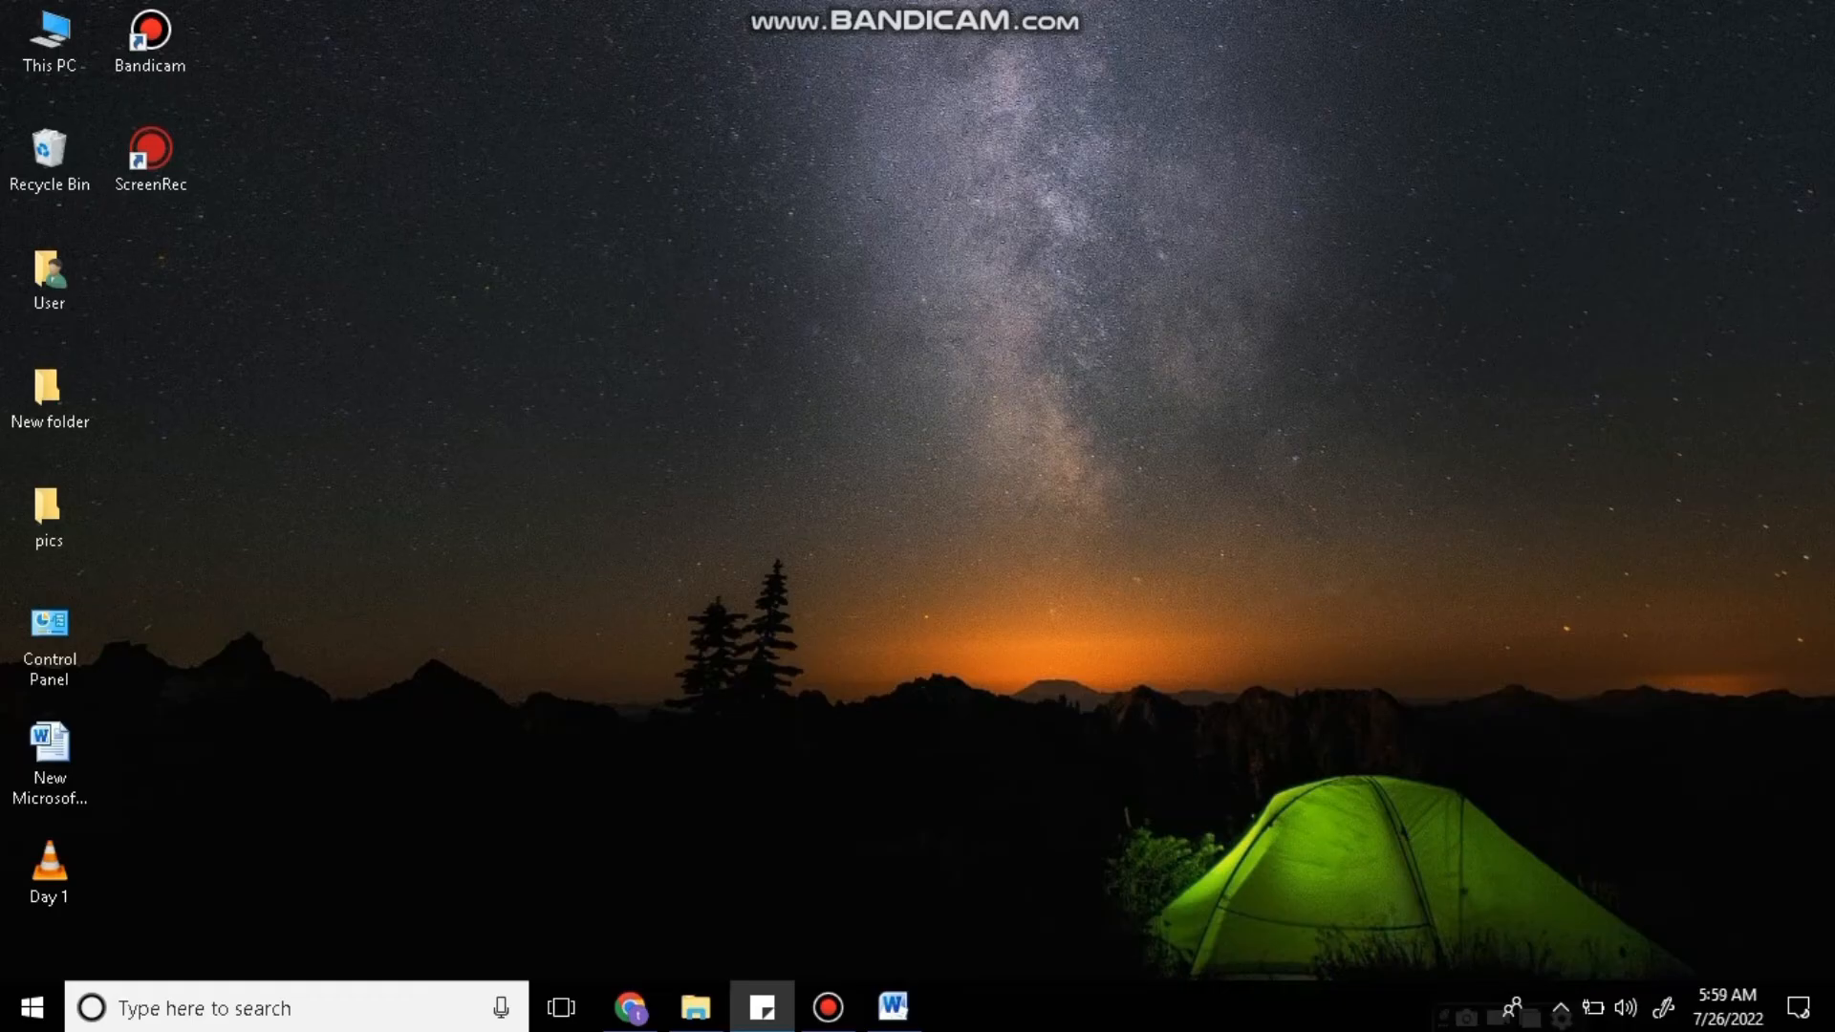
{"action": "left_click", "coordinate": [896, 1008]}
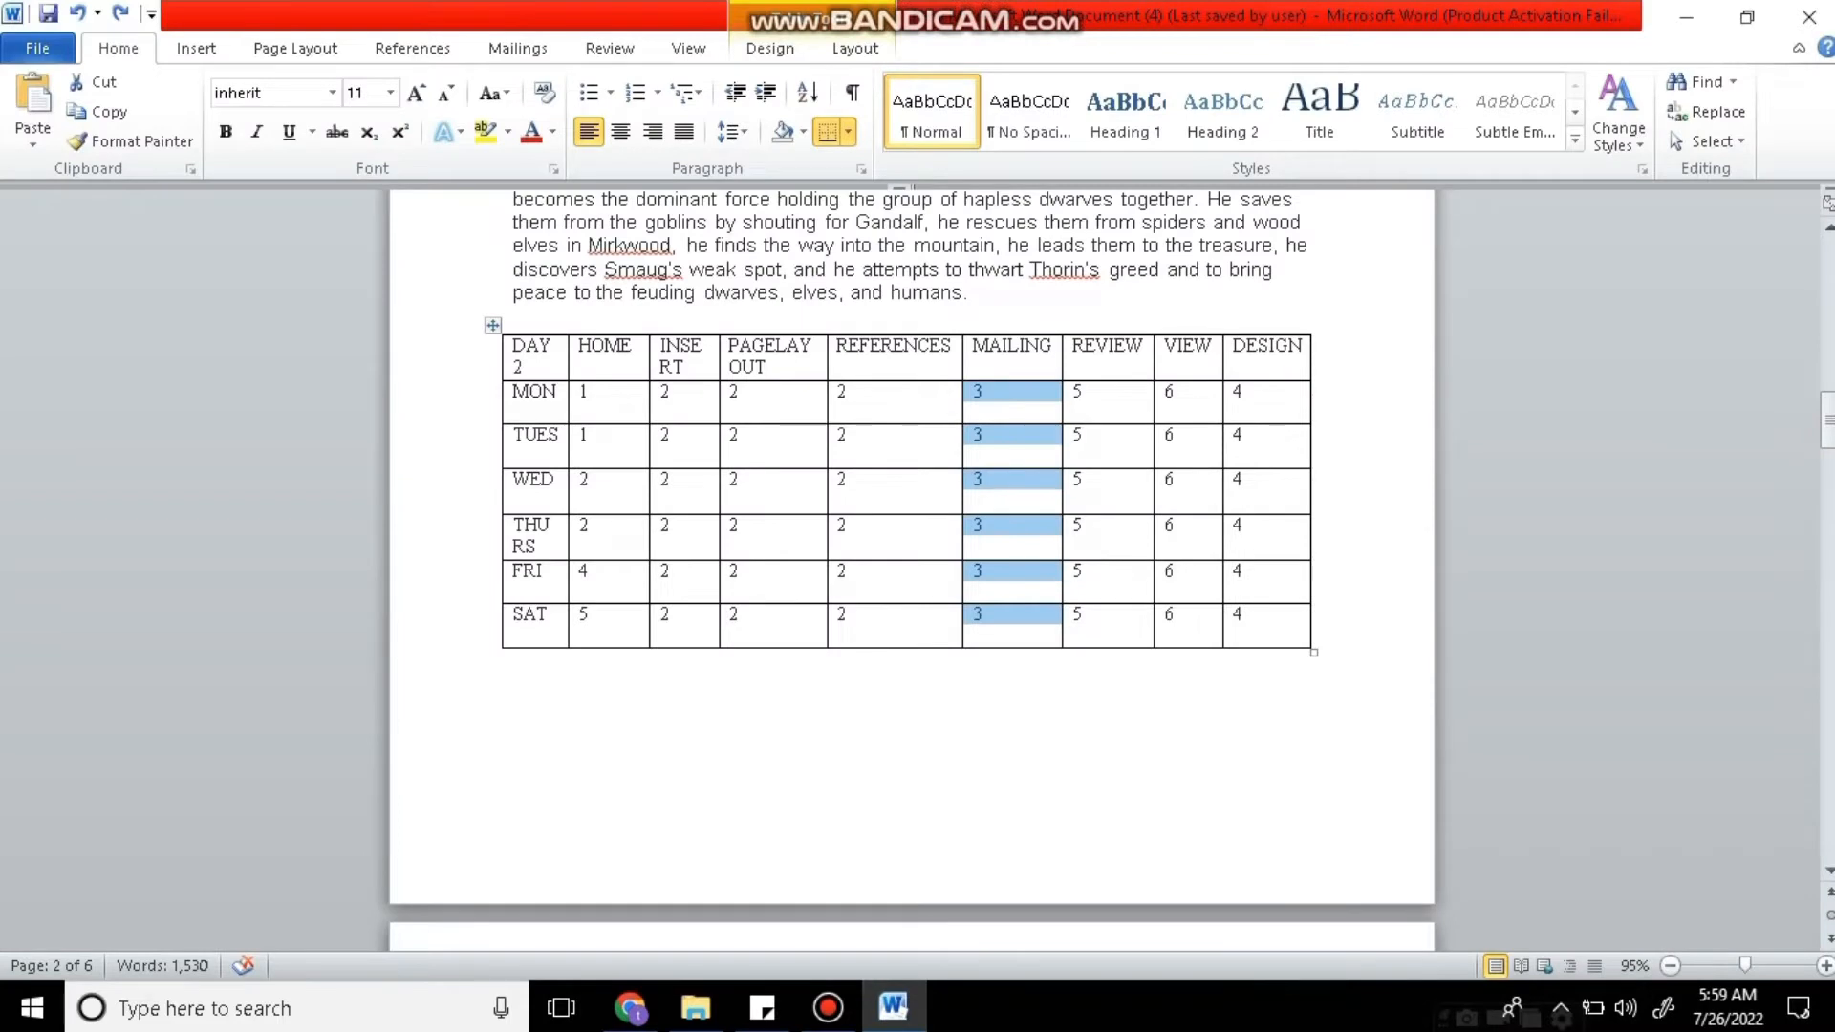
{"action": "left_click_drag", "start_coordinate": [1009, 345], "coordinate": [1009, 616]}
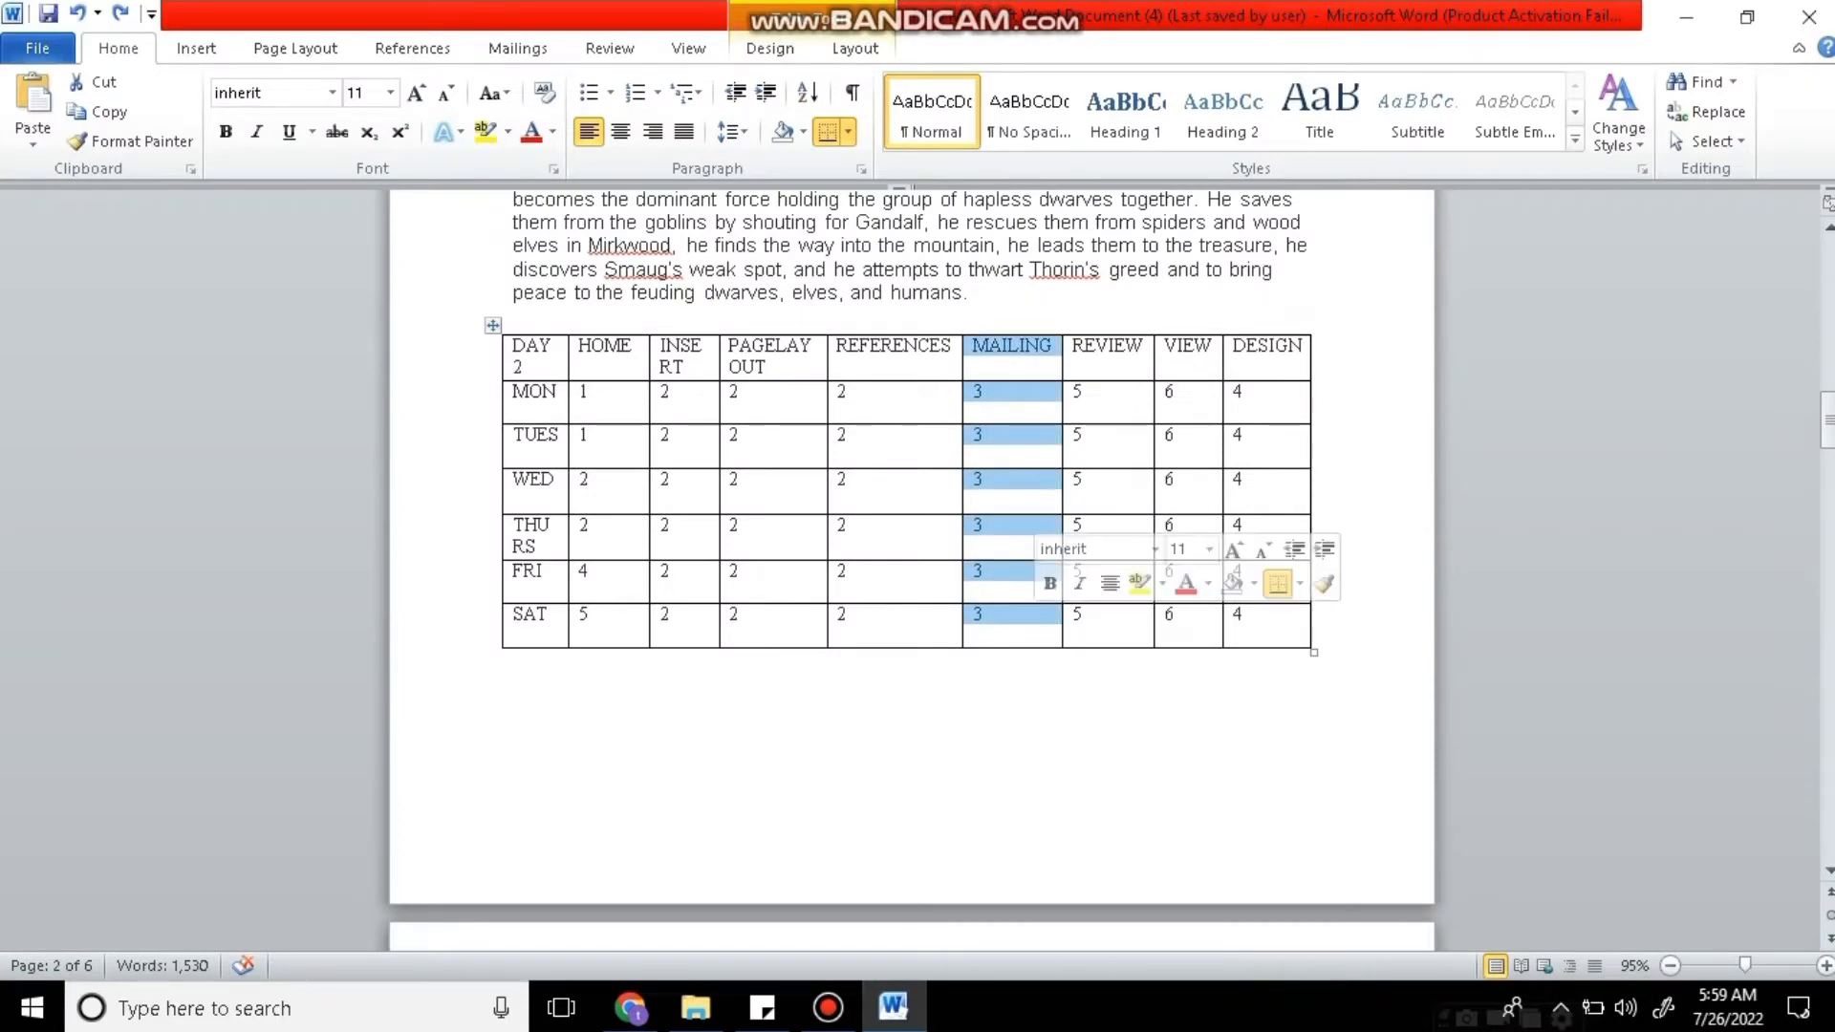
{"action": "right_click", "coordinate": [1009, 616]}
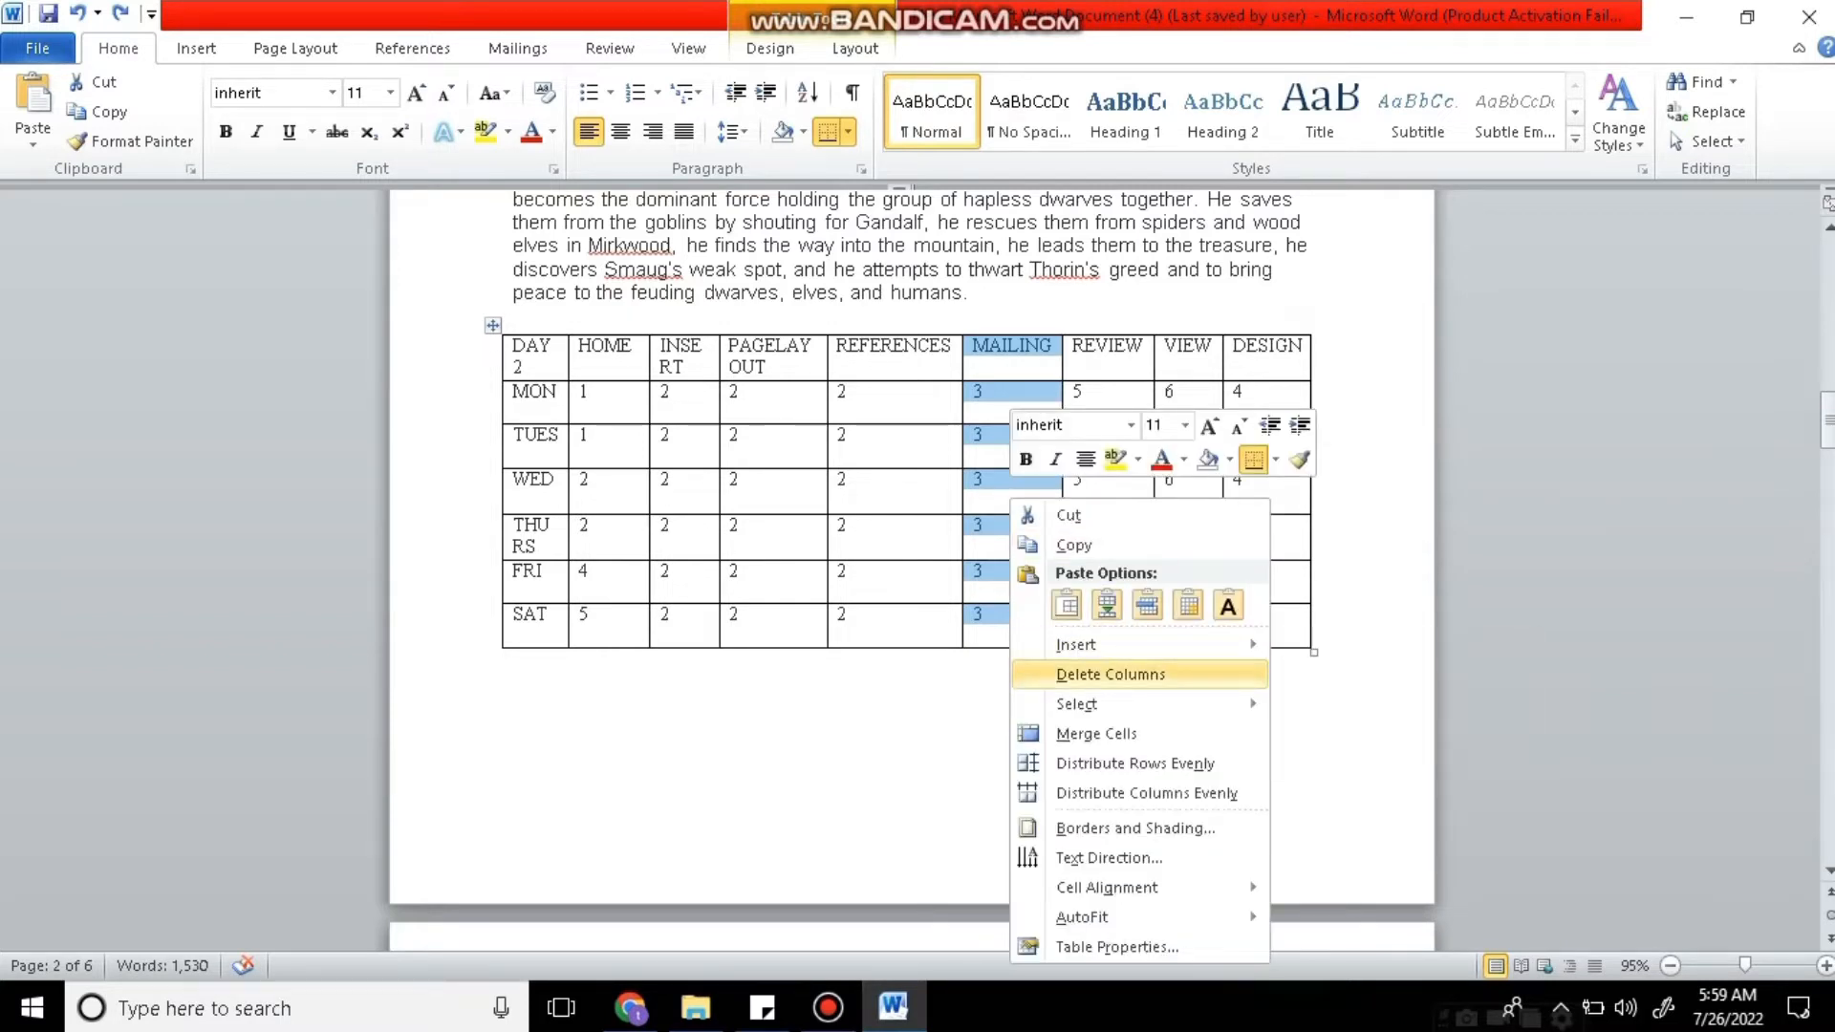
{"action": "left_click", "coordinate": [1111, 673]}
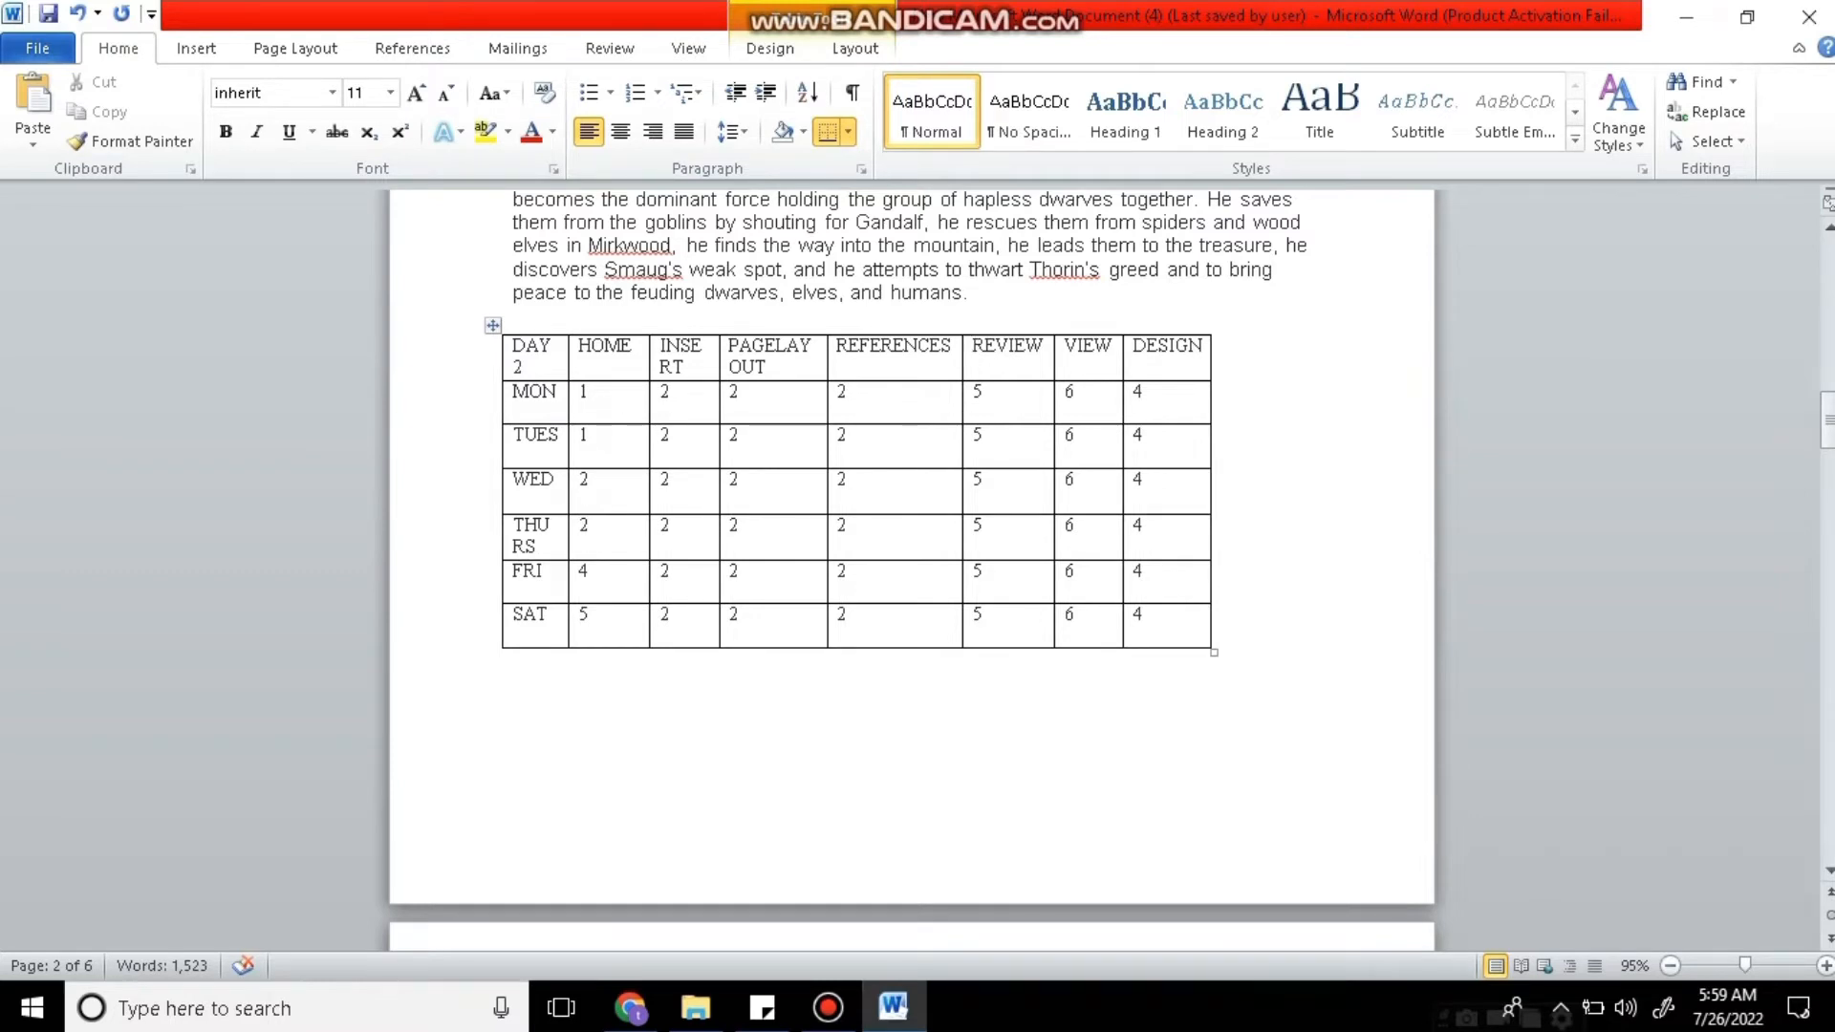
Try to delete the WED row's values from HOME to DESIGN with the entire-column option, and undo the deletion.
{"action": "left_click_drag", "start_coordinate": [585, 479], "coordinate": [1147, 487]}
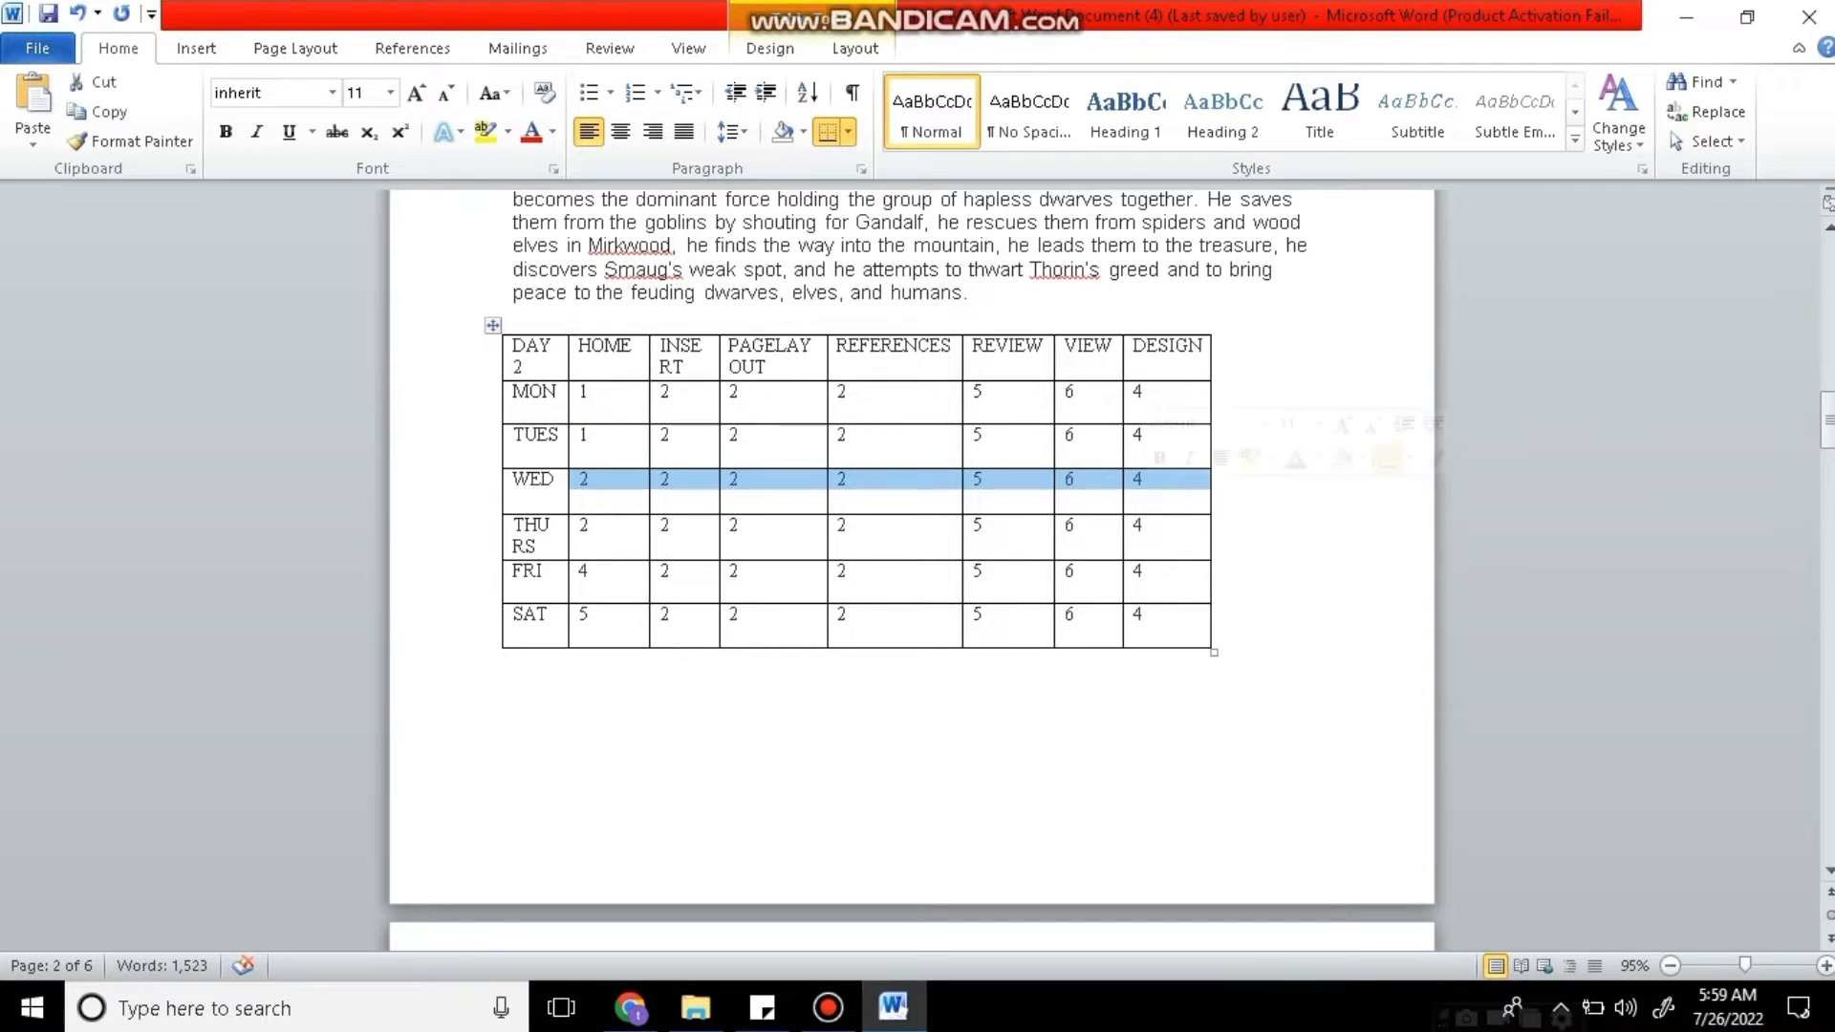
{"action": "right_click", "coordinate": [1147, 496]}
{"action": "mouse_move", "coordinate": [1214, 643]}
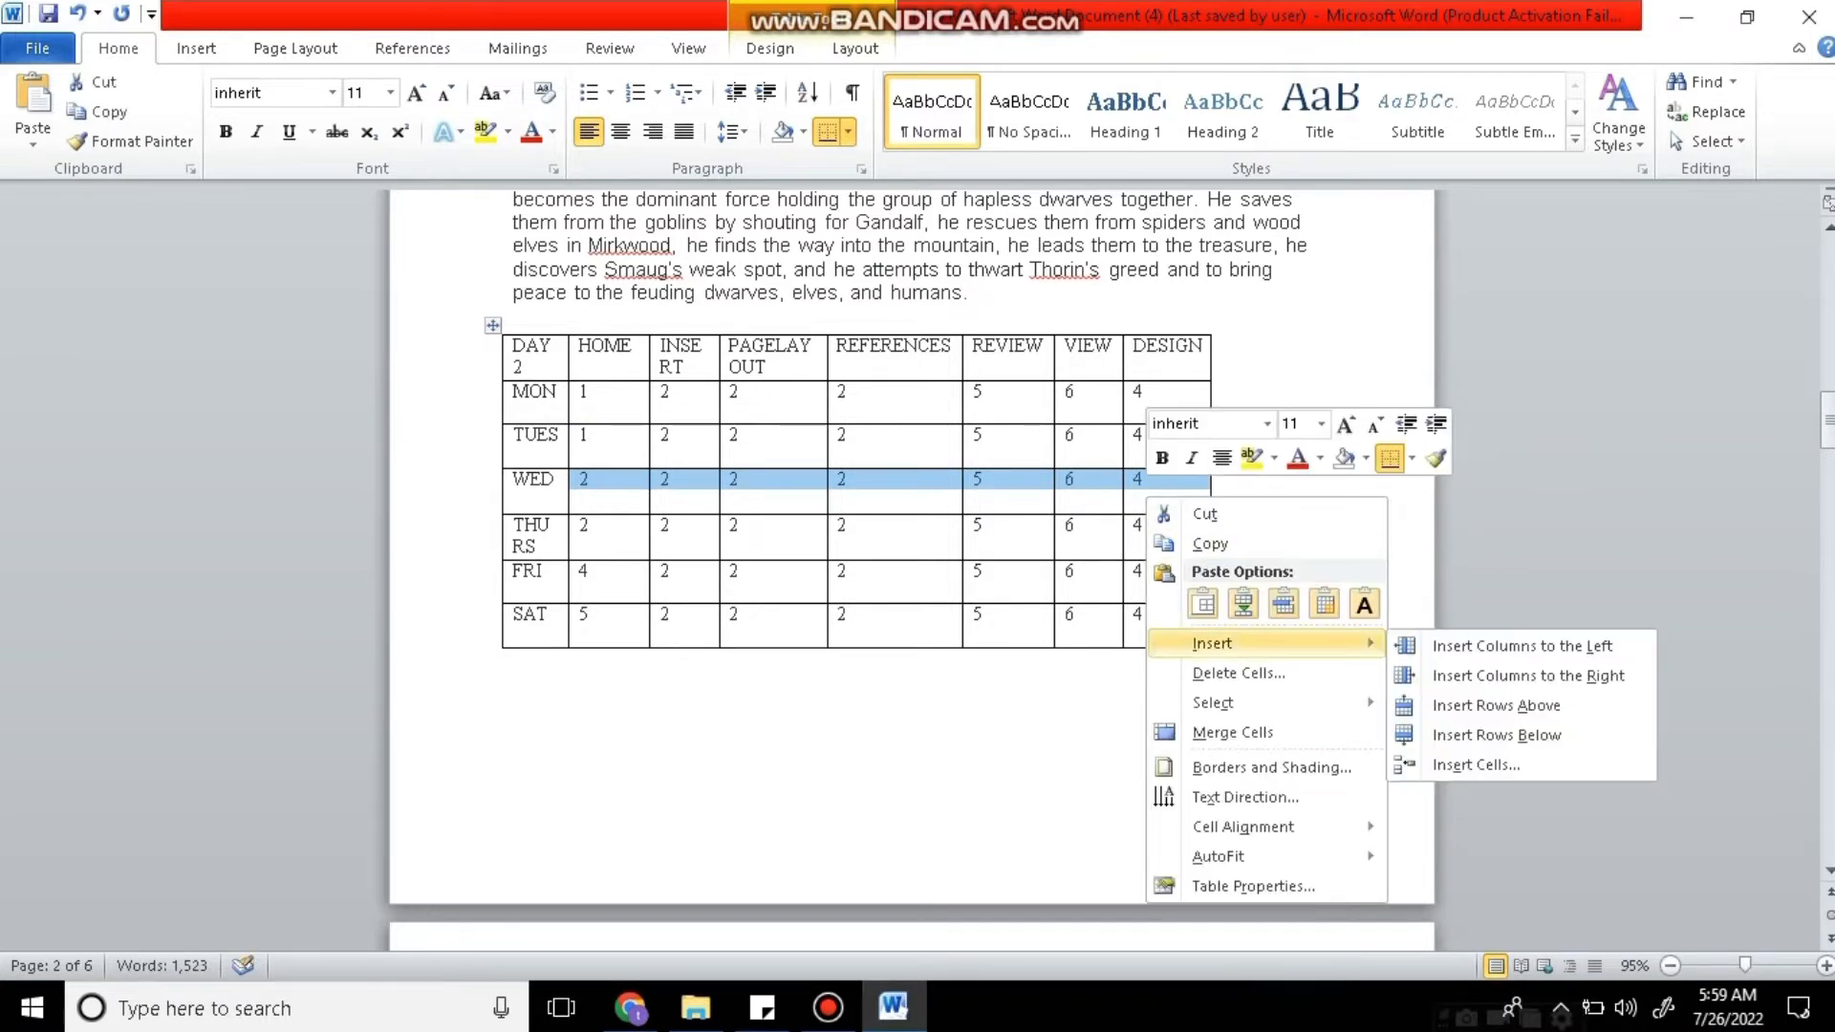
{"action": "left_click", "coordinate": [1239, 672]}
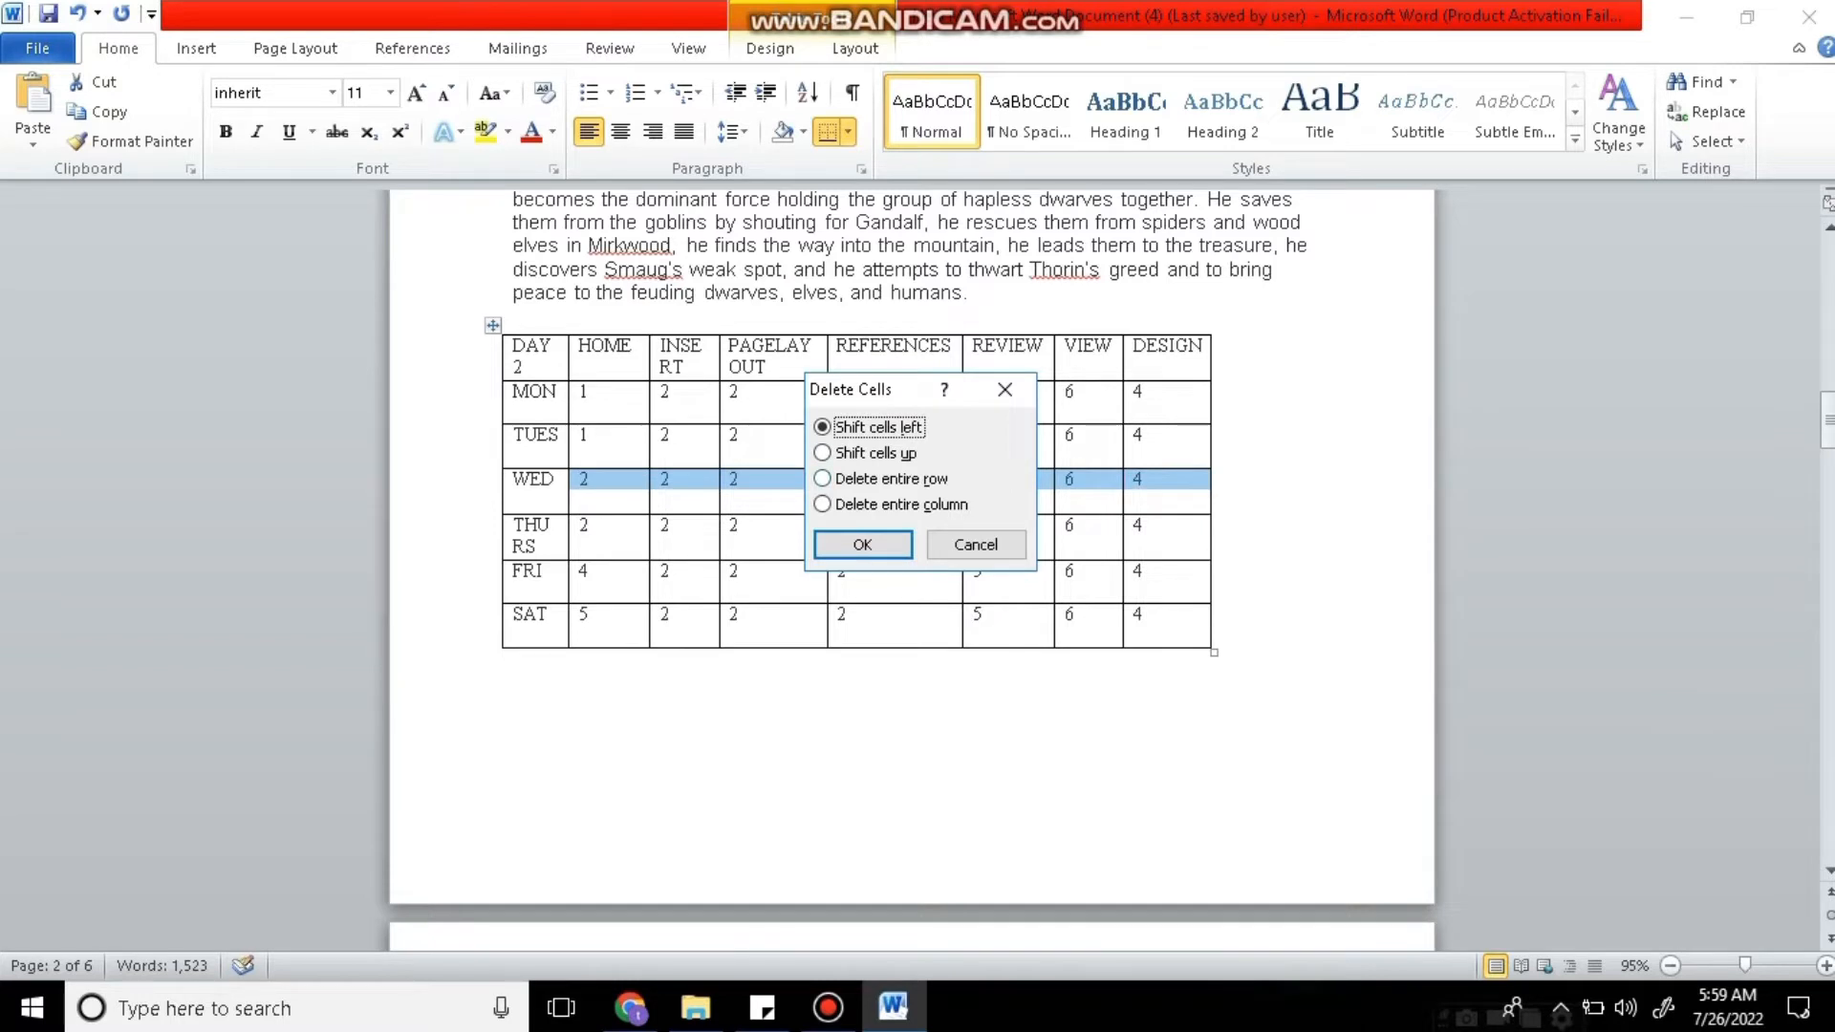
{"action": "key", "text": "alt+c"}
{"action": "key", "text": "Return"}
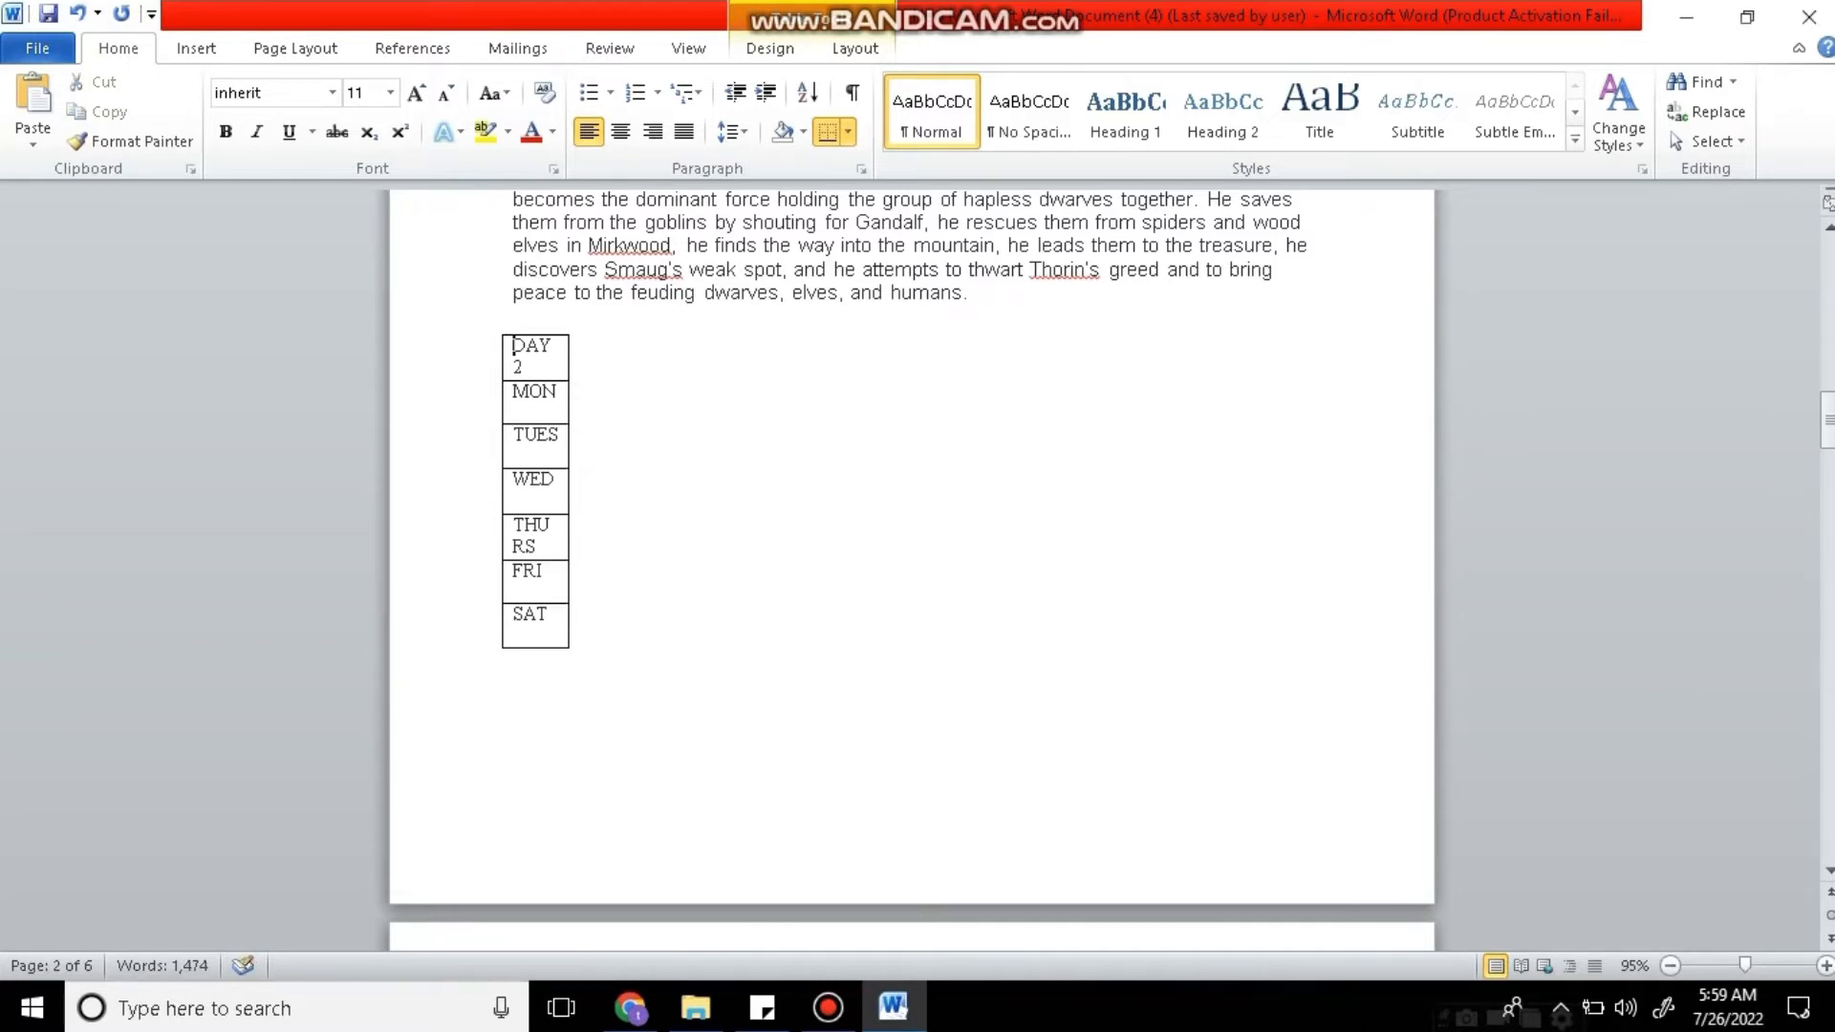
{"action": "key", "text": "ctrl+z"}
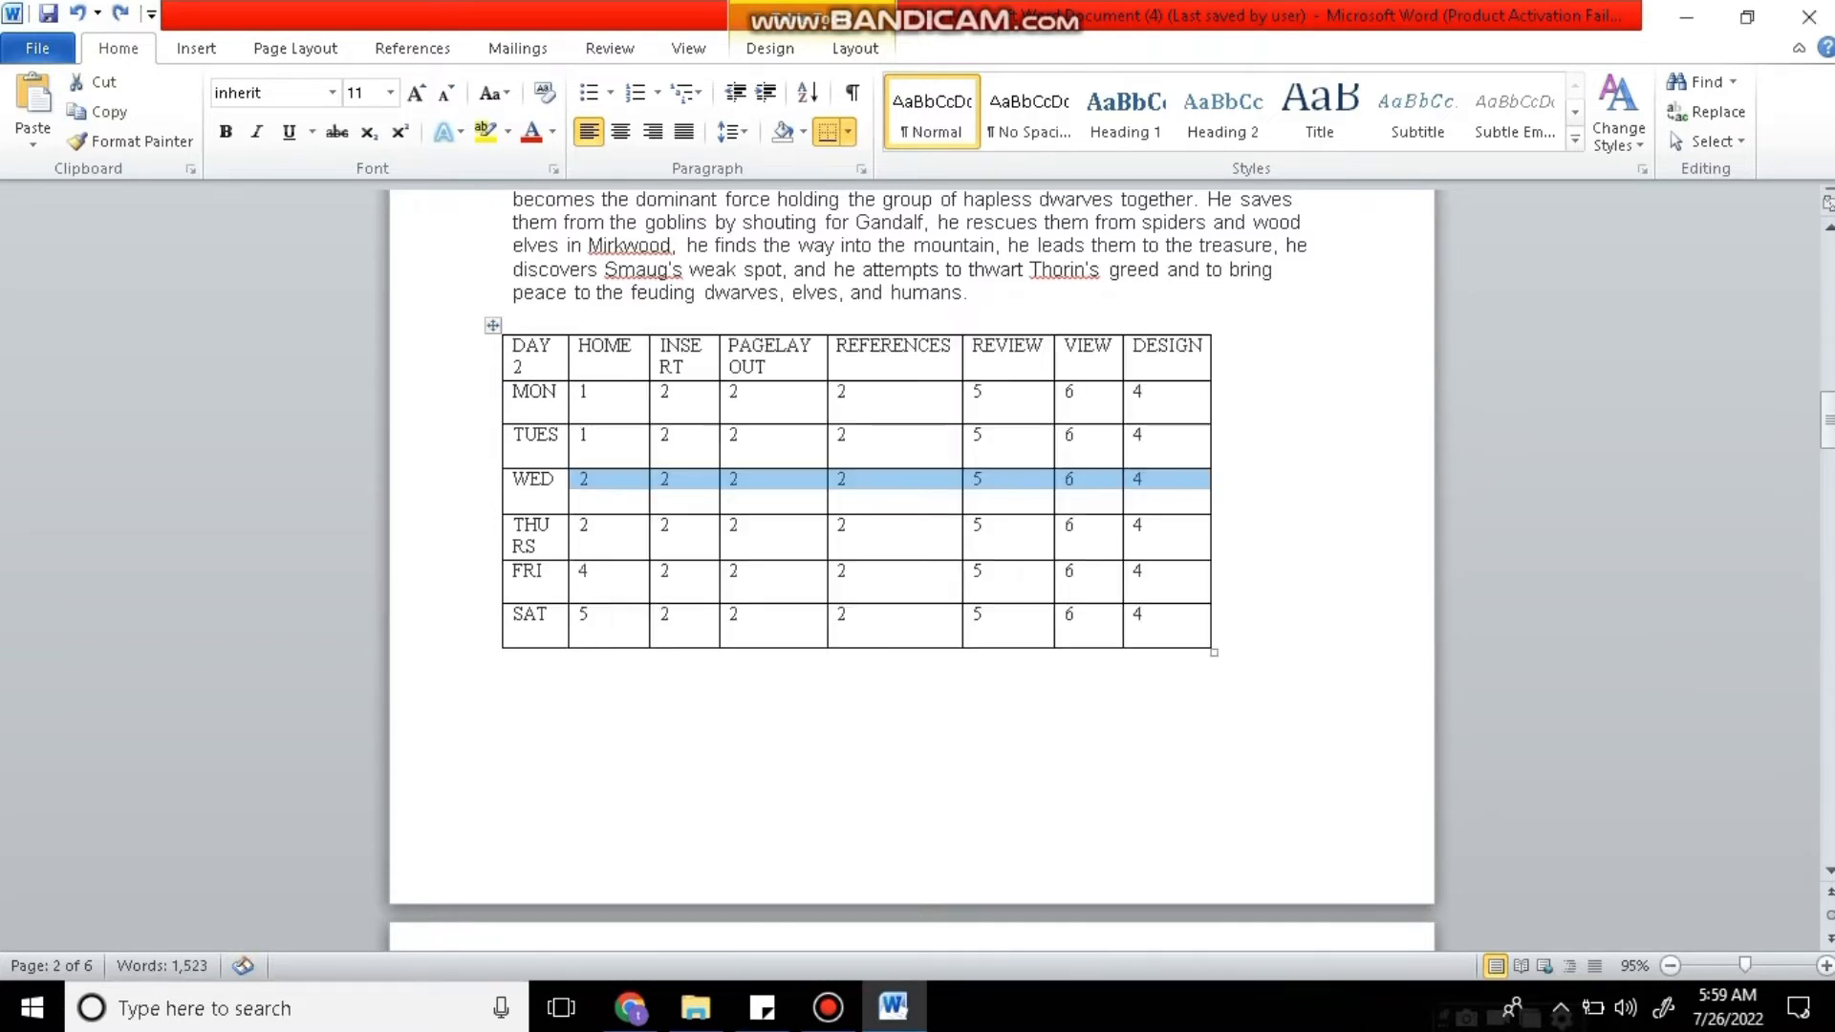
Try the entire-column deletion on the full WED row including its label, and undo it.
{"action": "left_click_drag", "start_coordinate": [556, 479], "coordinate": [1155, 480]}
{"action": "right_click", "coordinate": [1155, 479]}
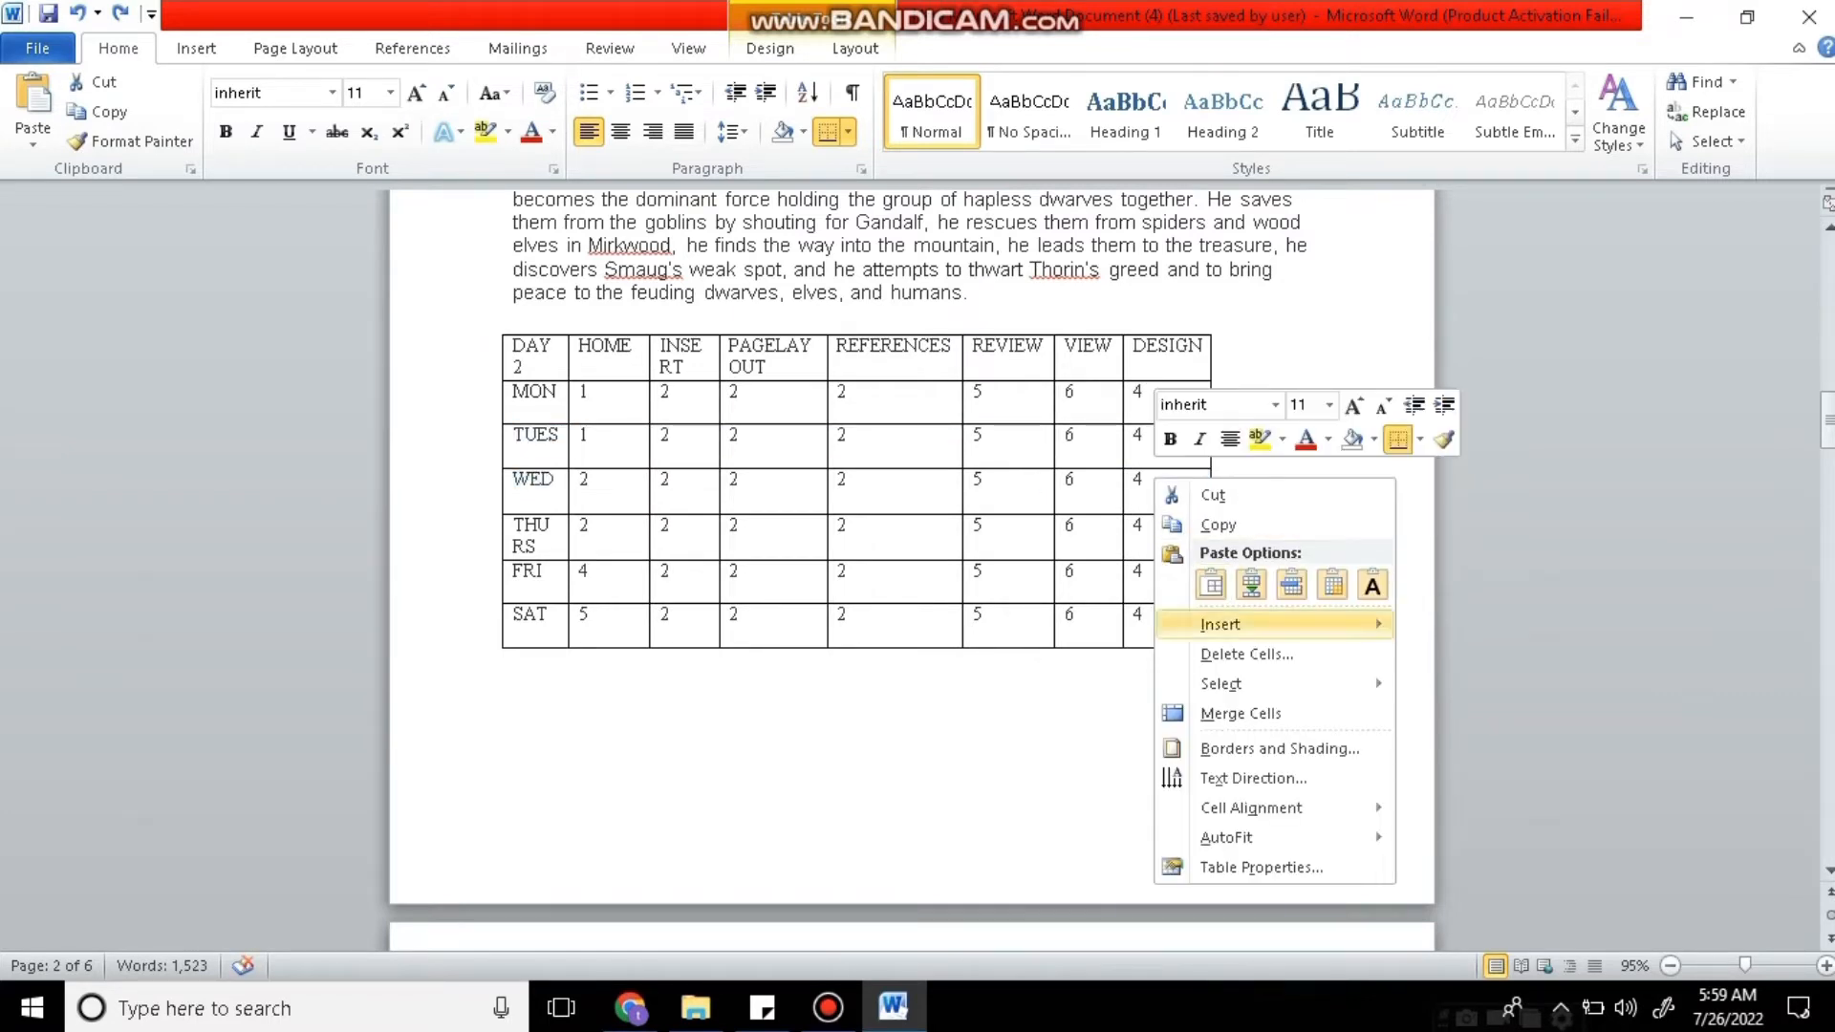
{"action": "left_click", "coordinate": [1246, 654]}
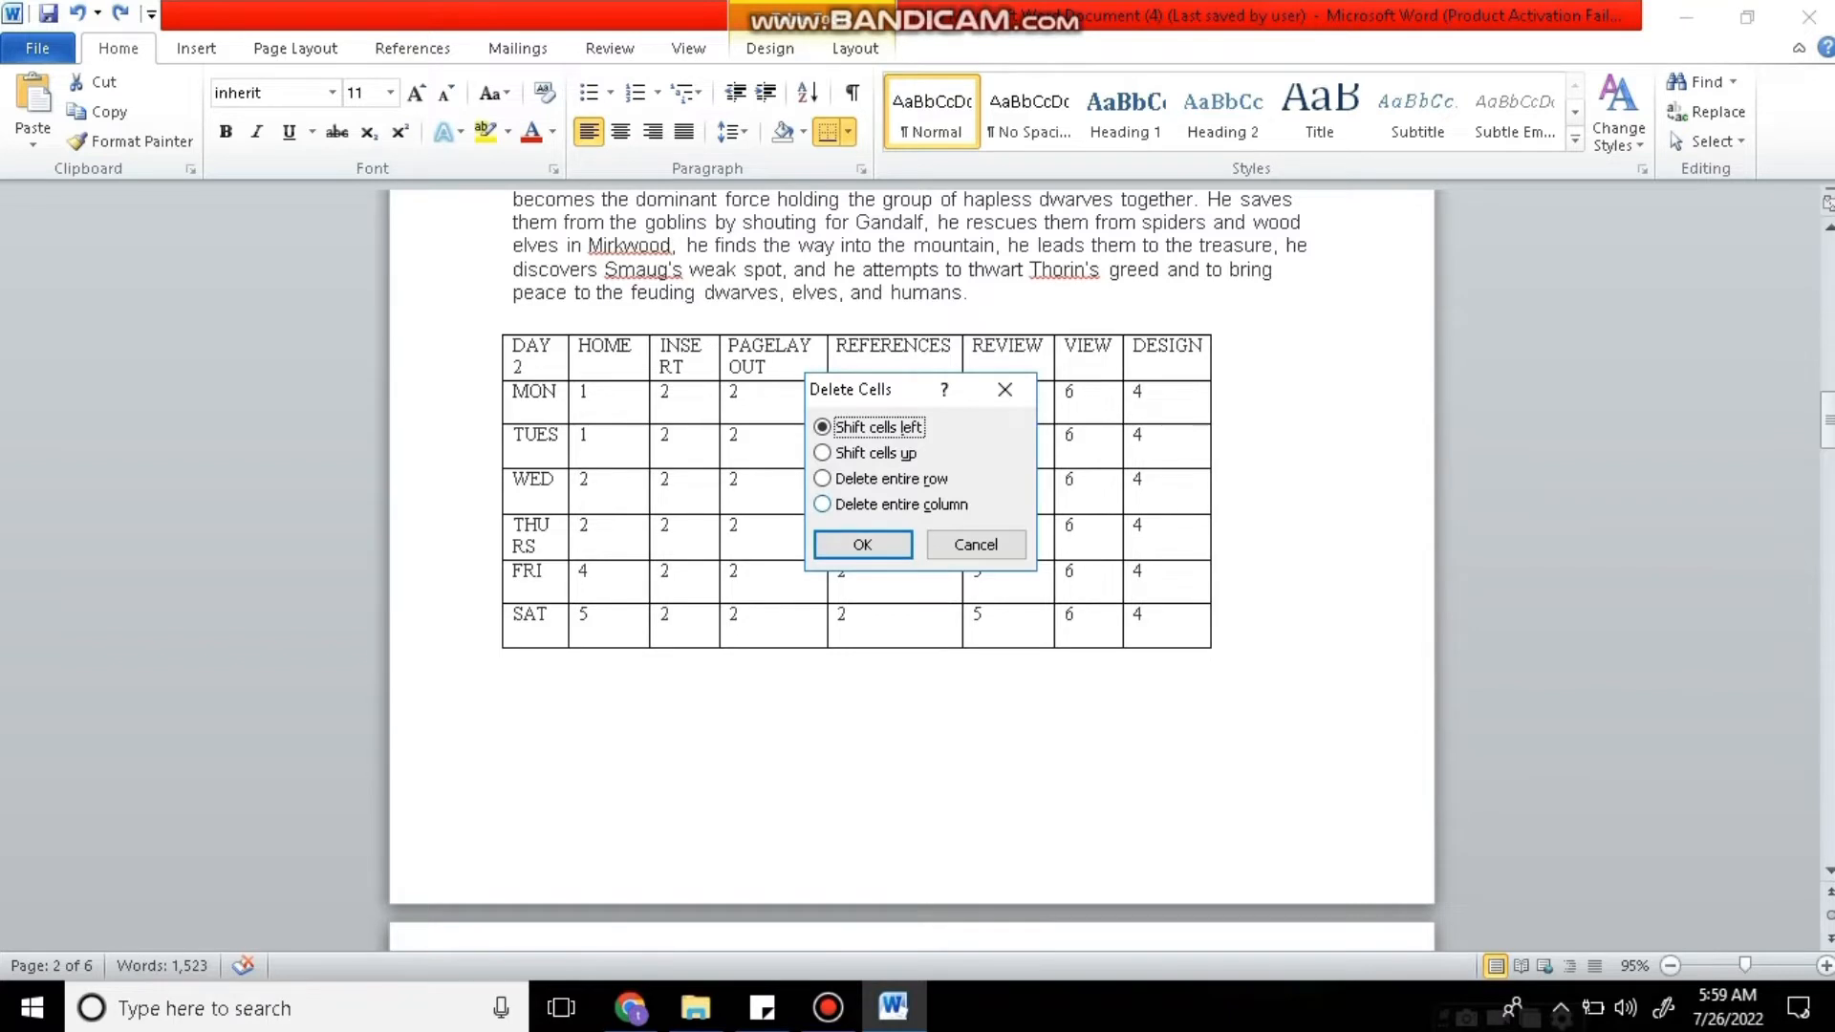
{"action": "key", "text": "alt+c"}
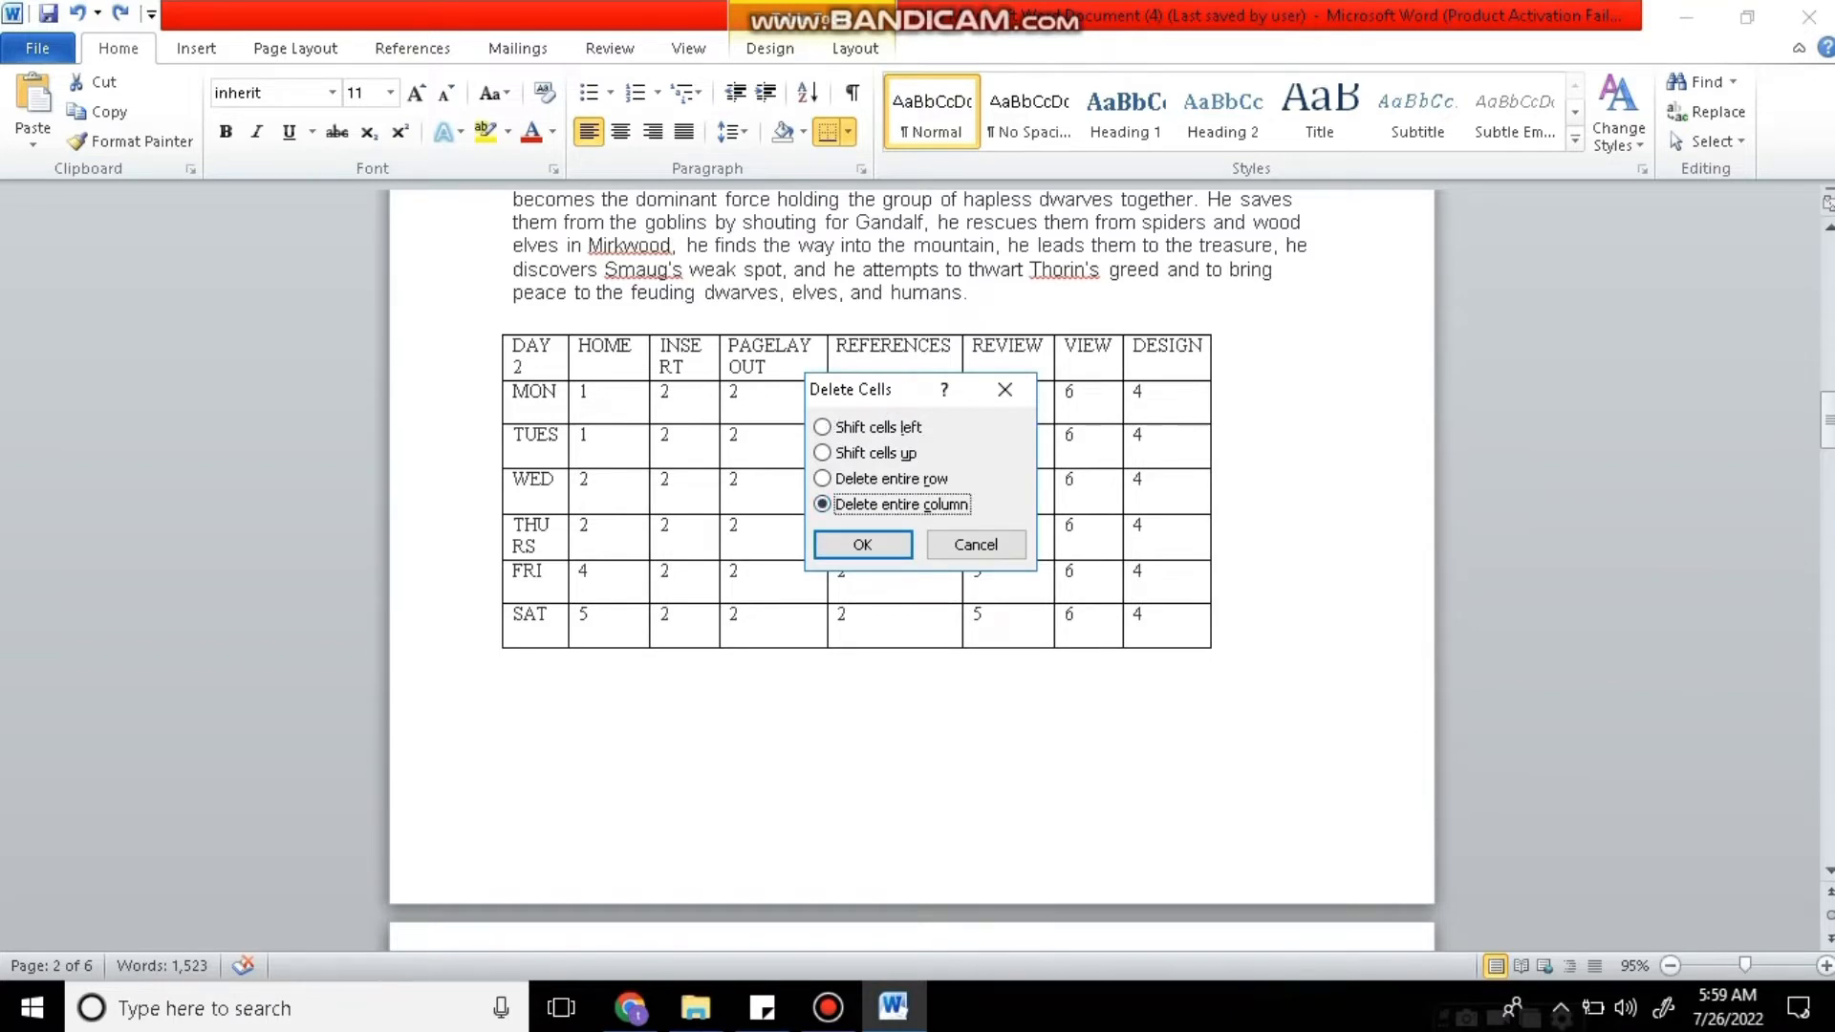
{"action": "key", "text": "Return"}
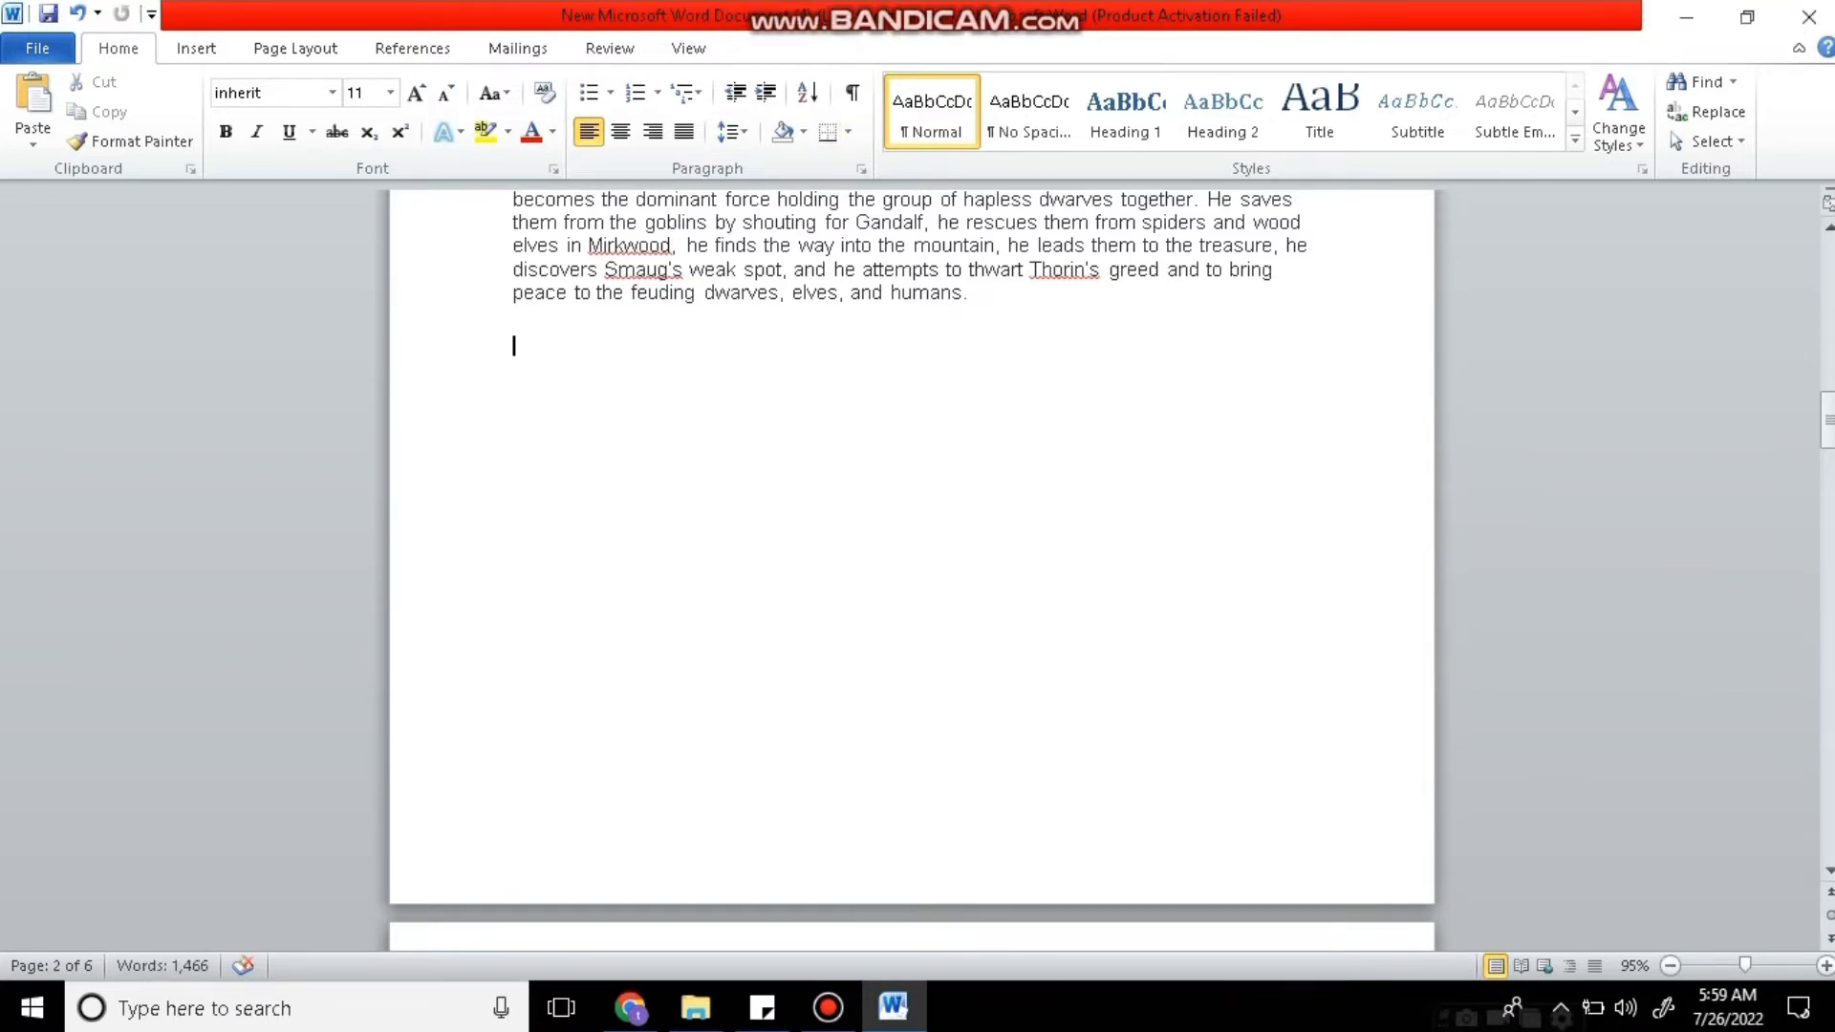
{"action": "key", "text": "ctrl+z"}
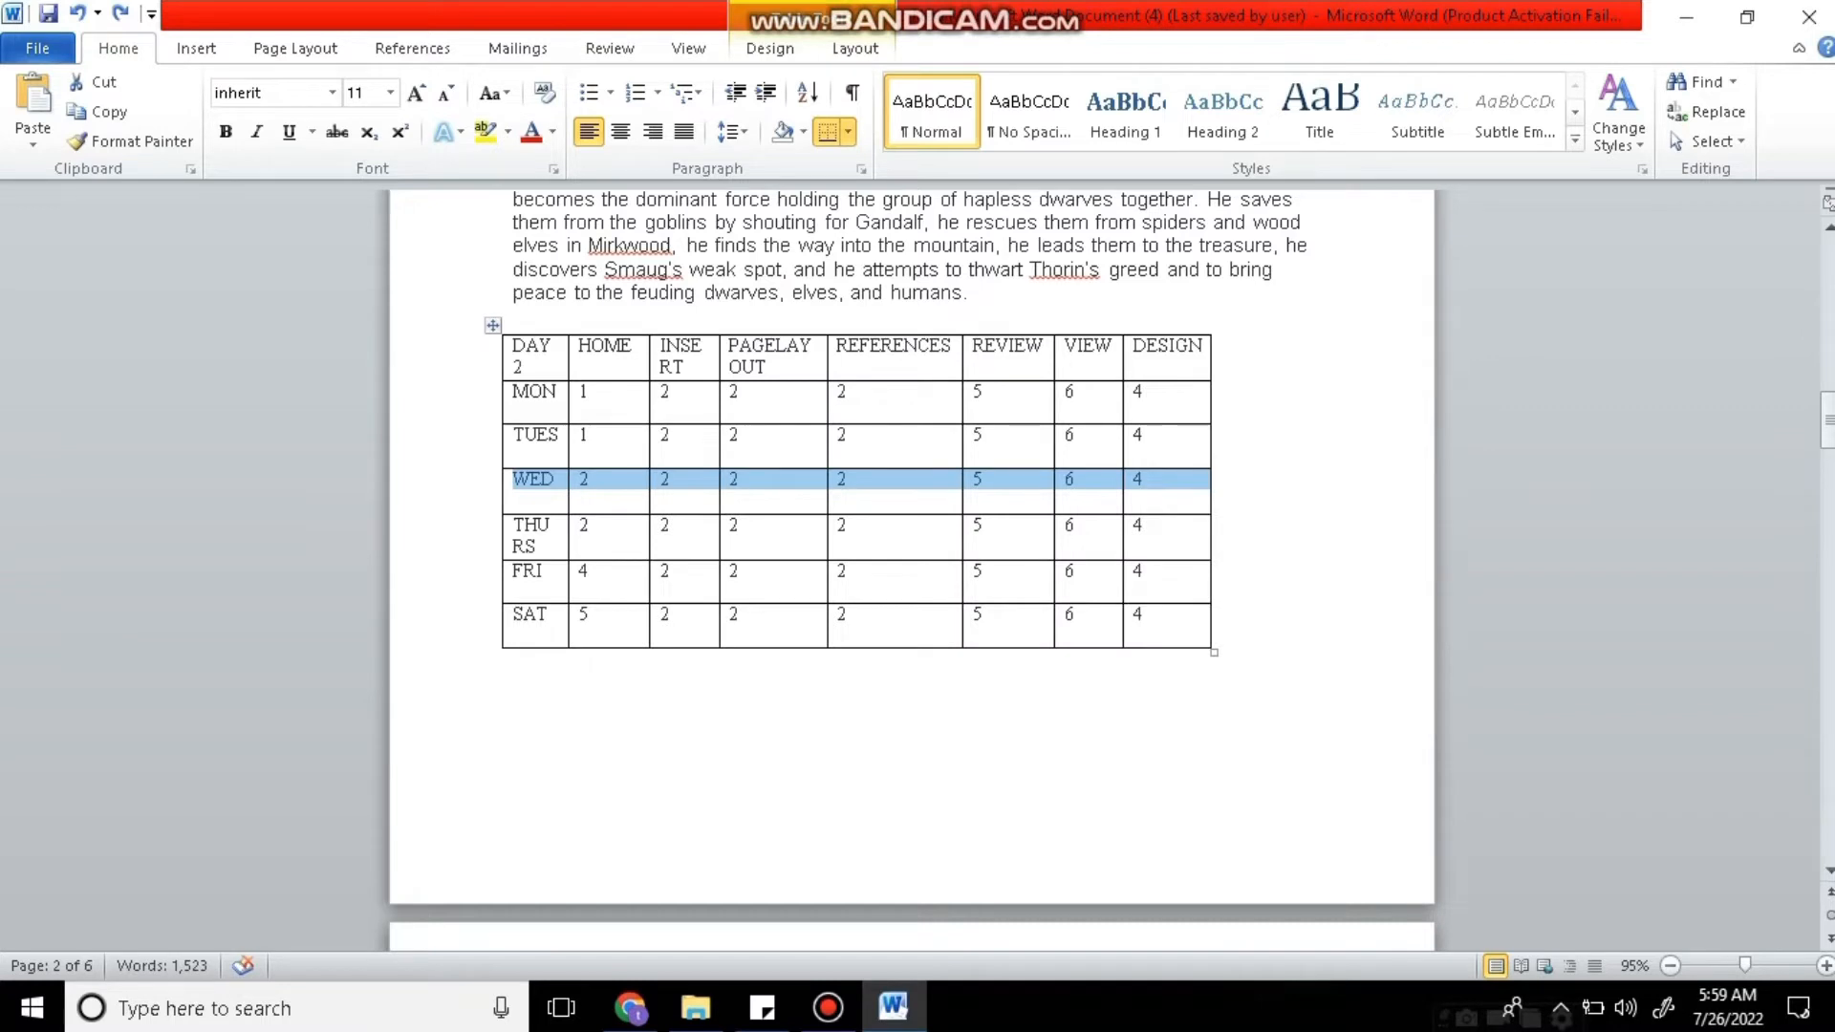
Delete the entire WED row from the table.
{"action": "right_click", "coordinate": [872, 485]}
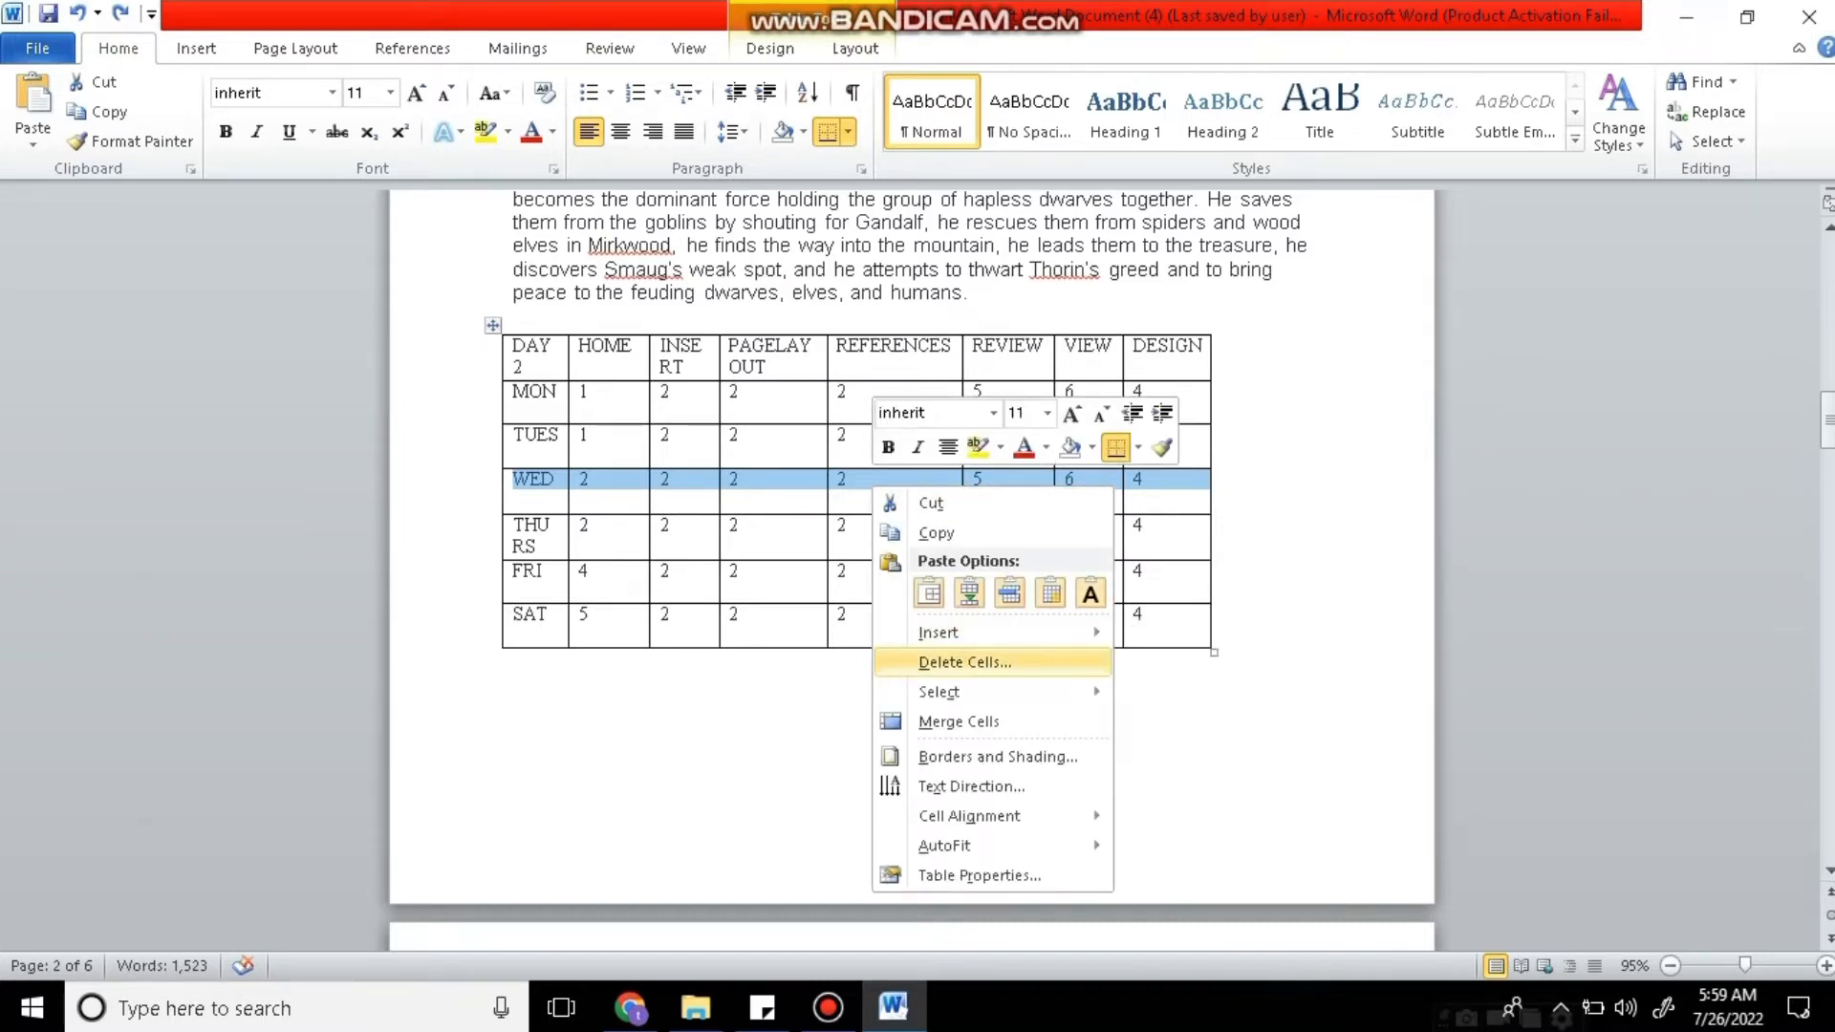
{"action": "left_click", "coordinate": [964, 661]}
{"action": "left_click", "coordinate": [823, 478]}
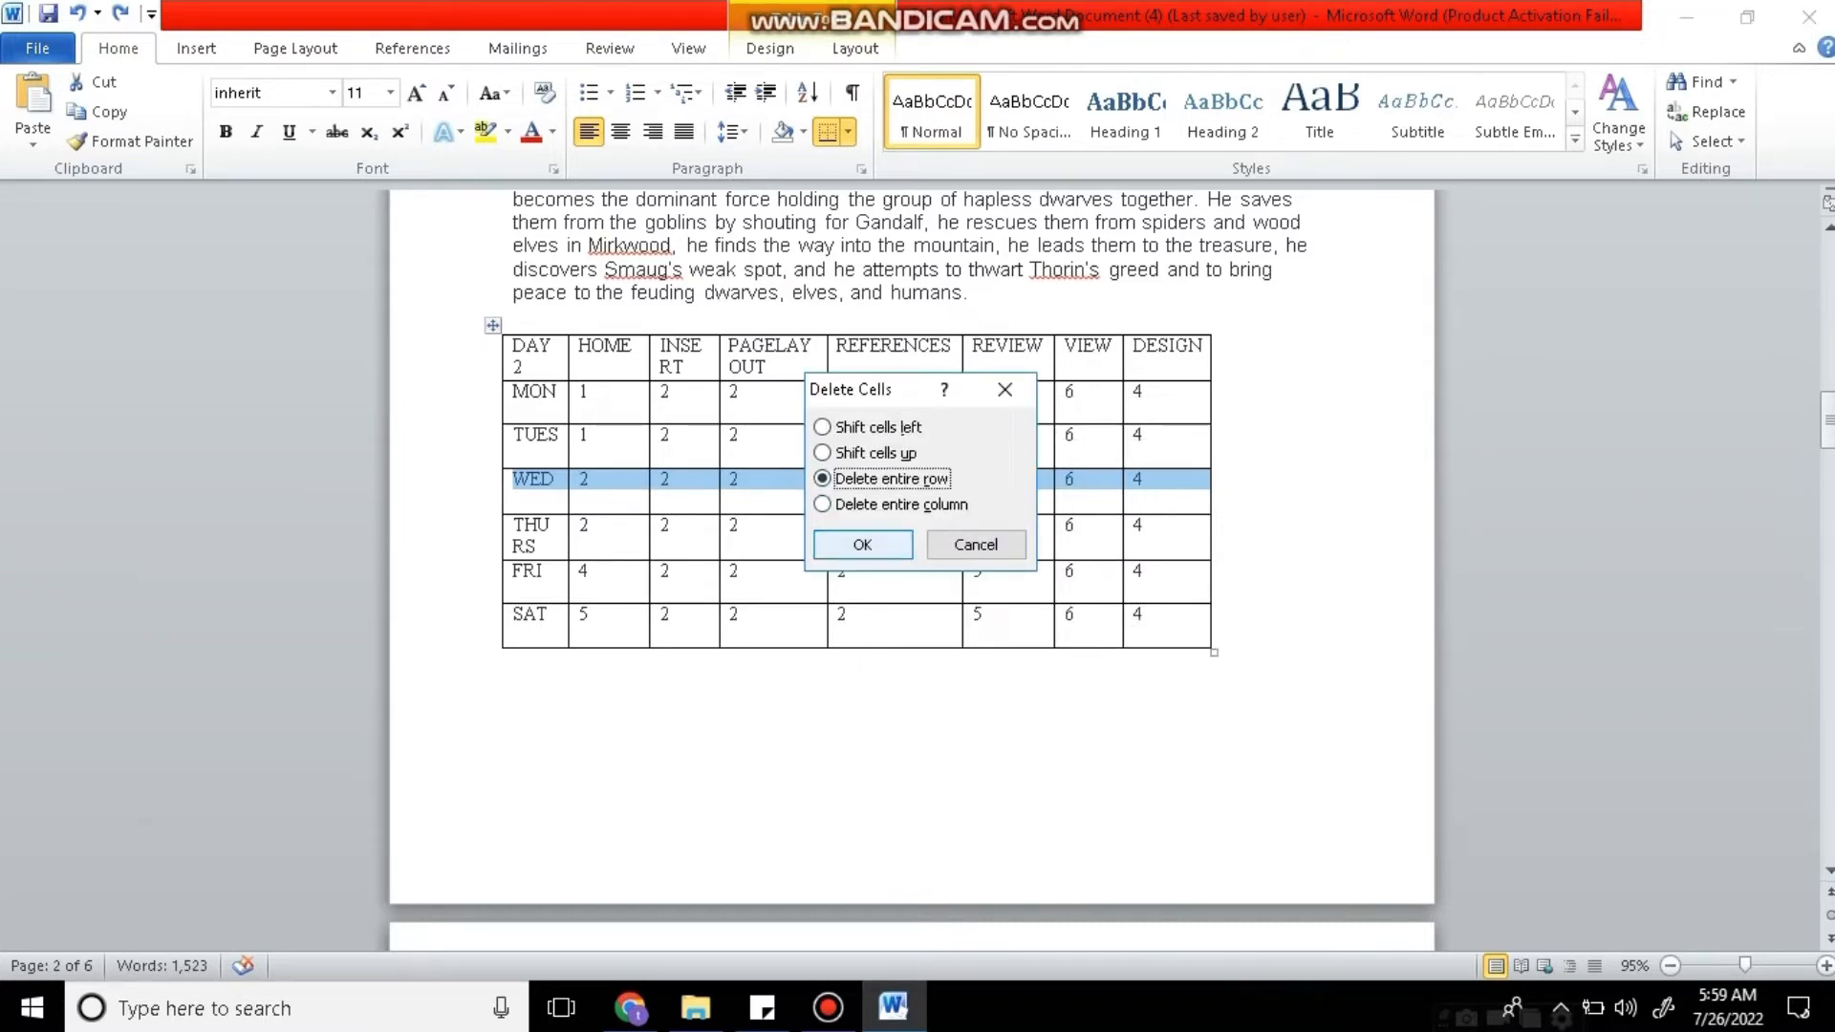
{"action": "left_click", "coordinate": [863, 545]}
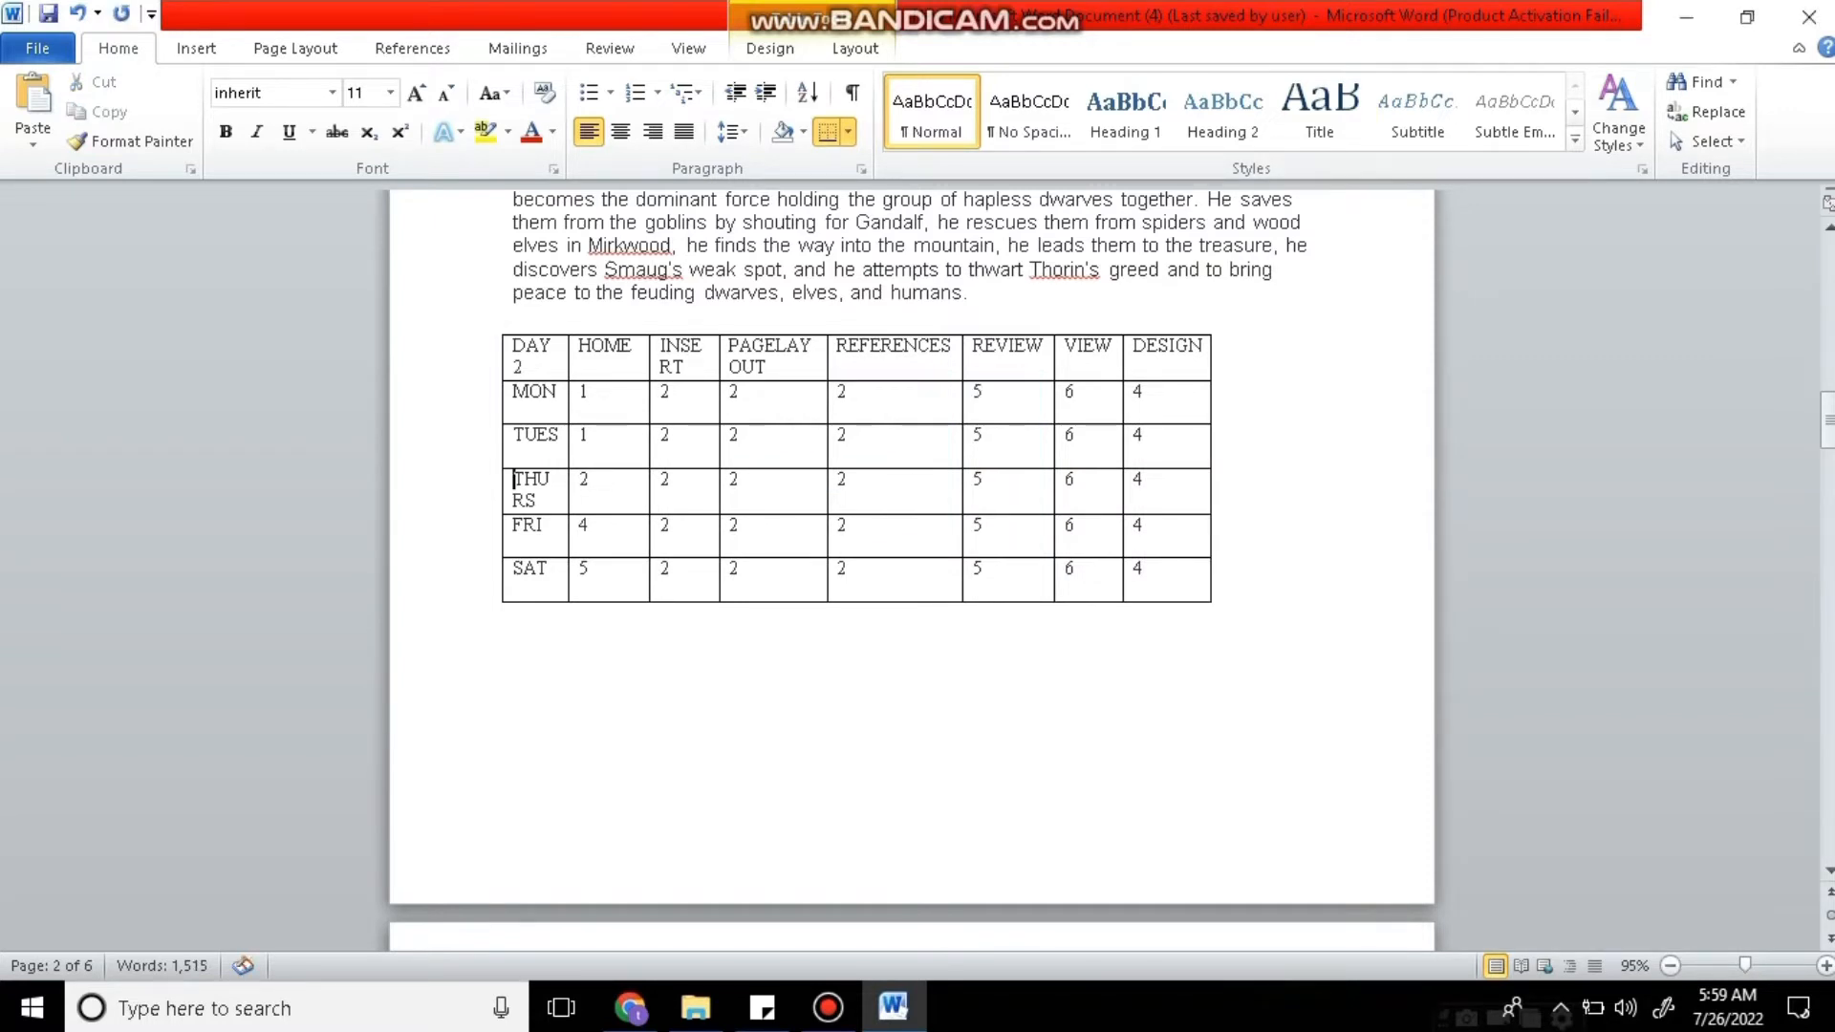
Insert a blank row directly below the MON row.
{"action": "left_click", "coordinate": [1145, 392]}
{"action": "left_click", "coordinate": [1214, 392]}
{"action": "key", "text": "Return"}
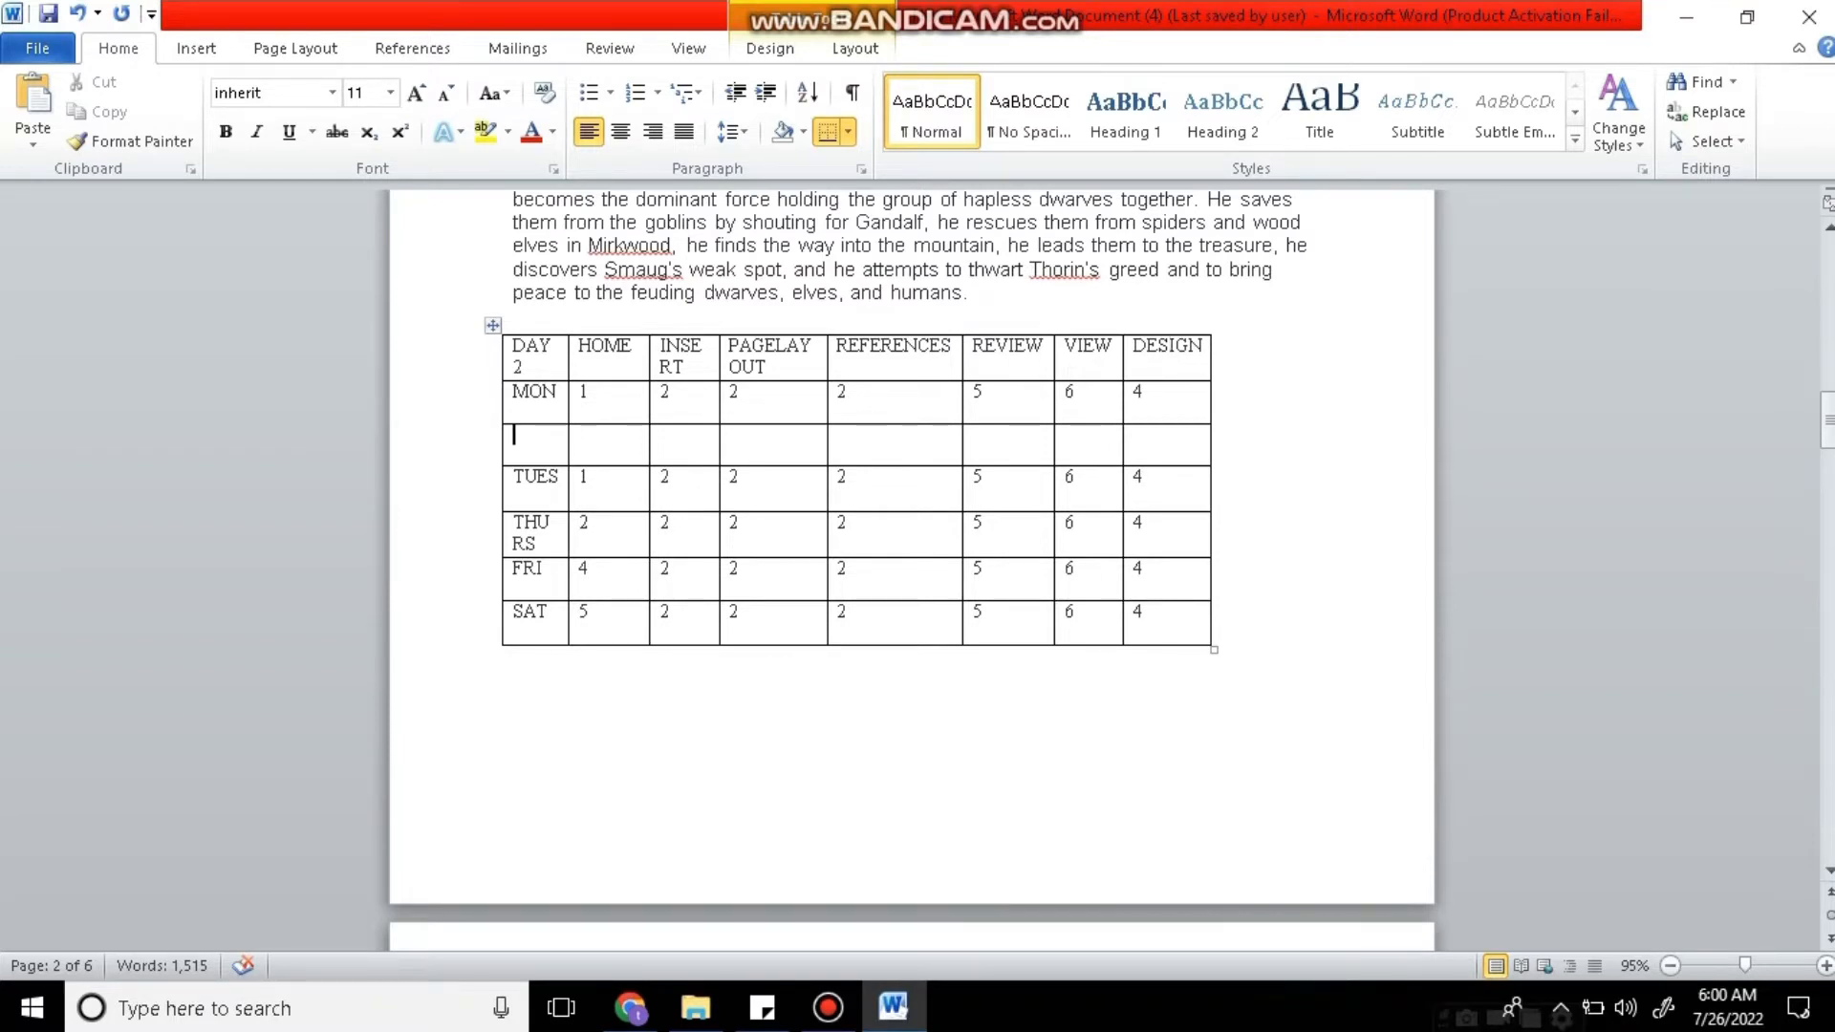
Remove all borders from the whole table by applying No Border.
{"action": "left_click_drag", "start_coordinate": [526, 349], "coordinate": [1158, 631]}
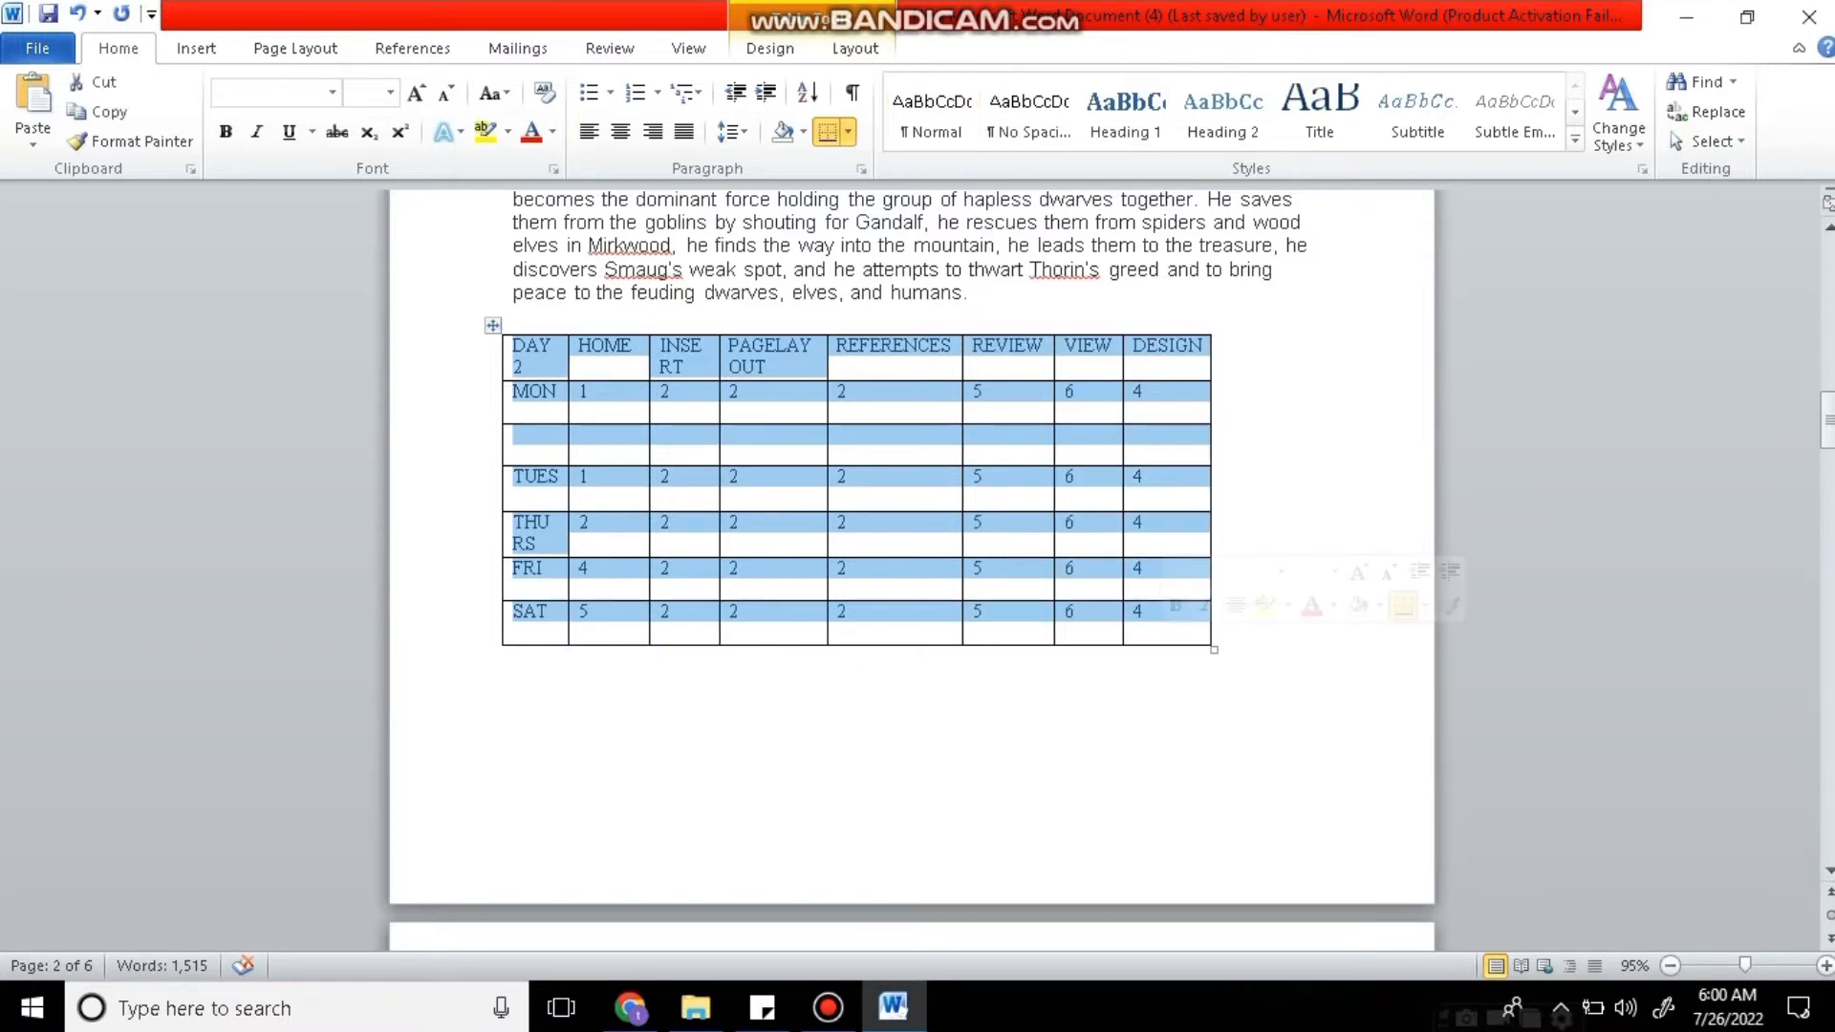
{"action": "left_click", "coordinate": [848, 132]}
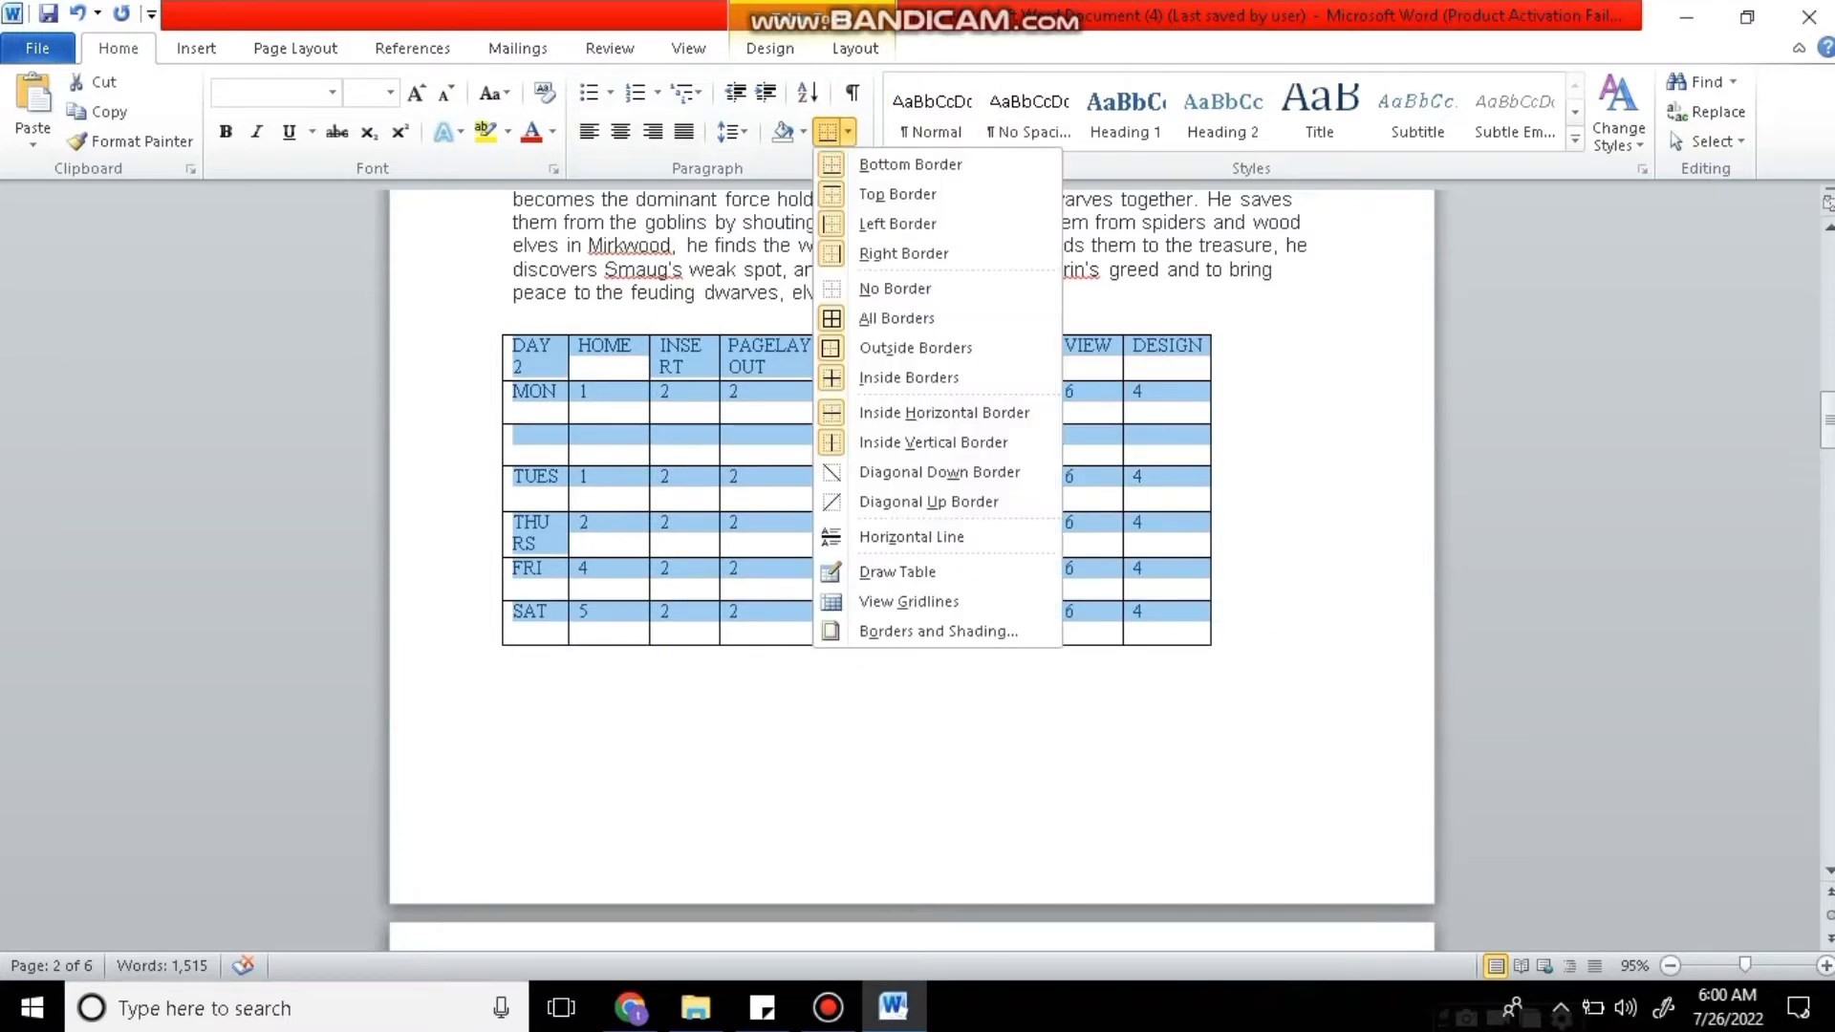
{"action": "left_click", "coordinate": [895, 288]}
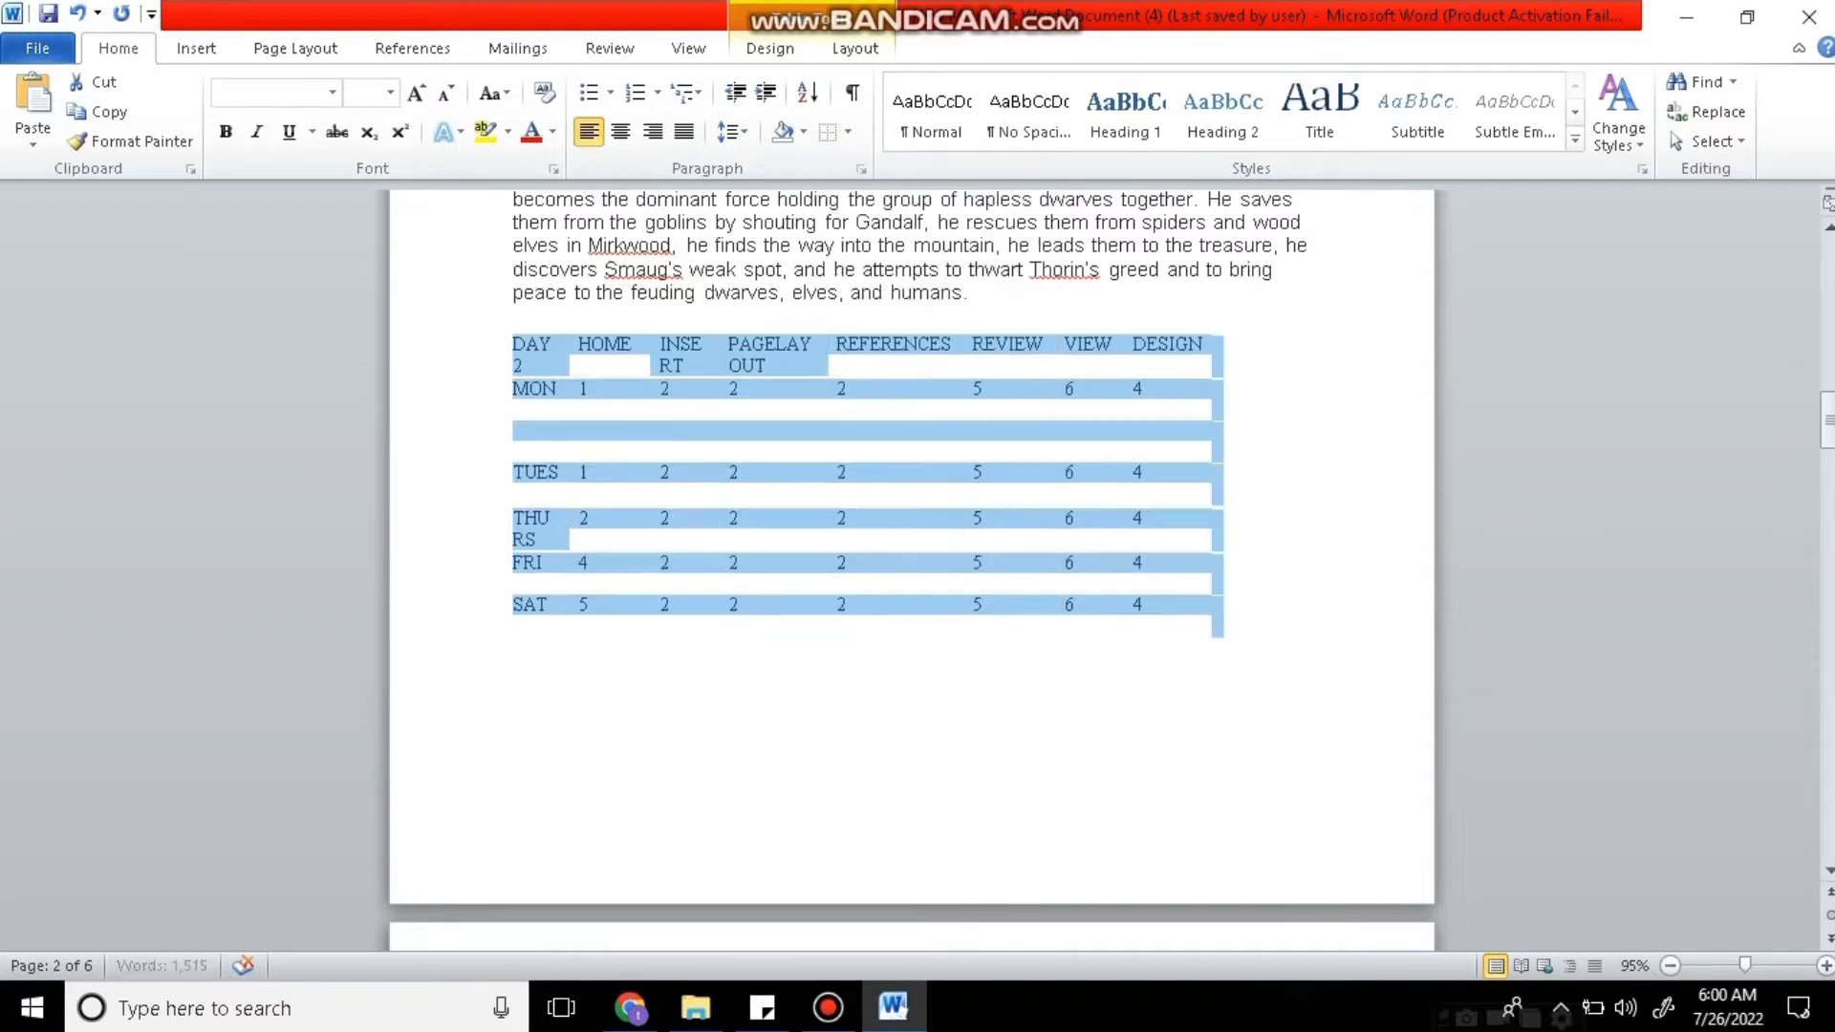
{"action": "left_click", "coordinate": [760, 651]}
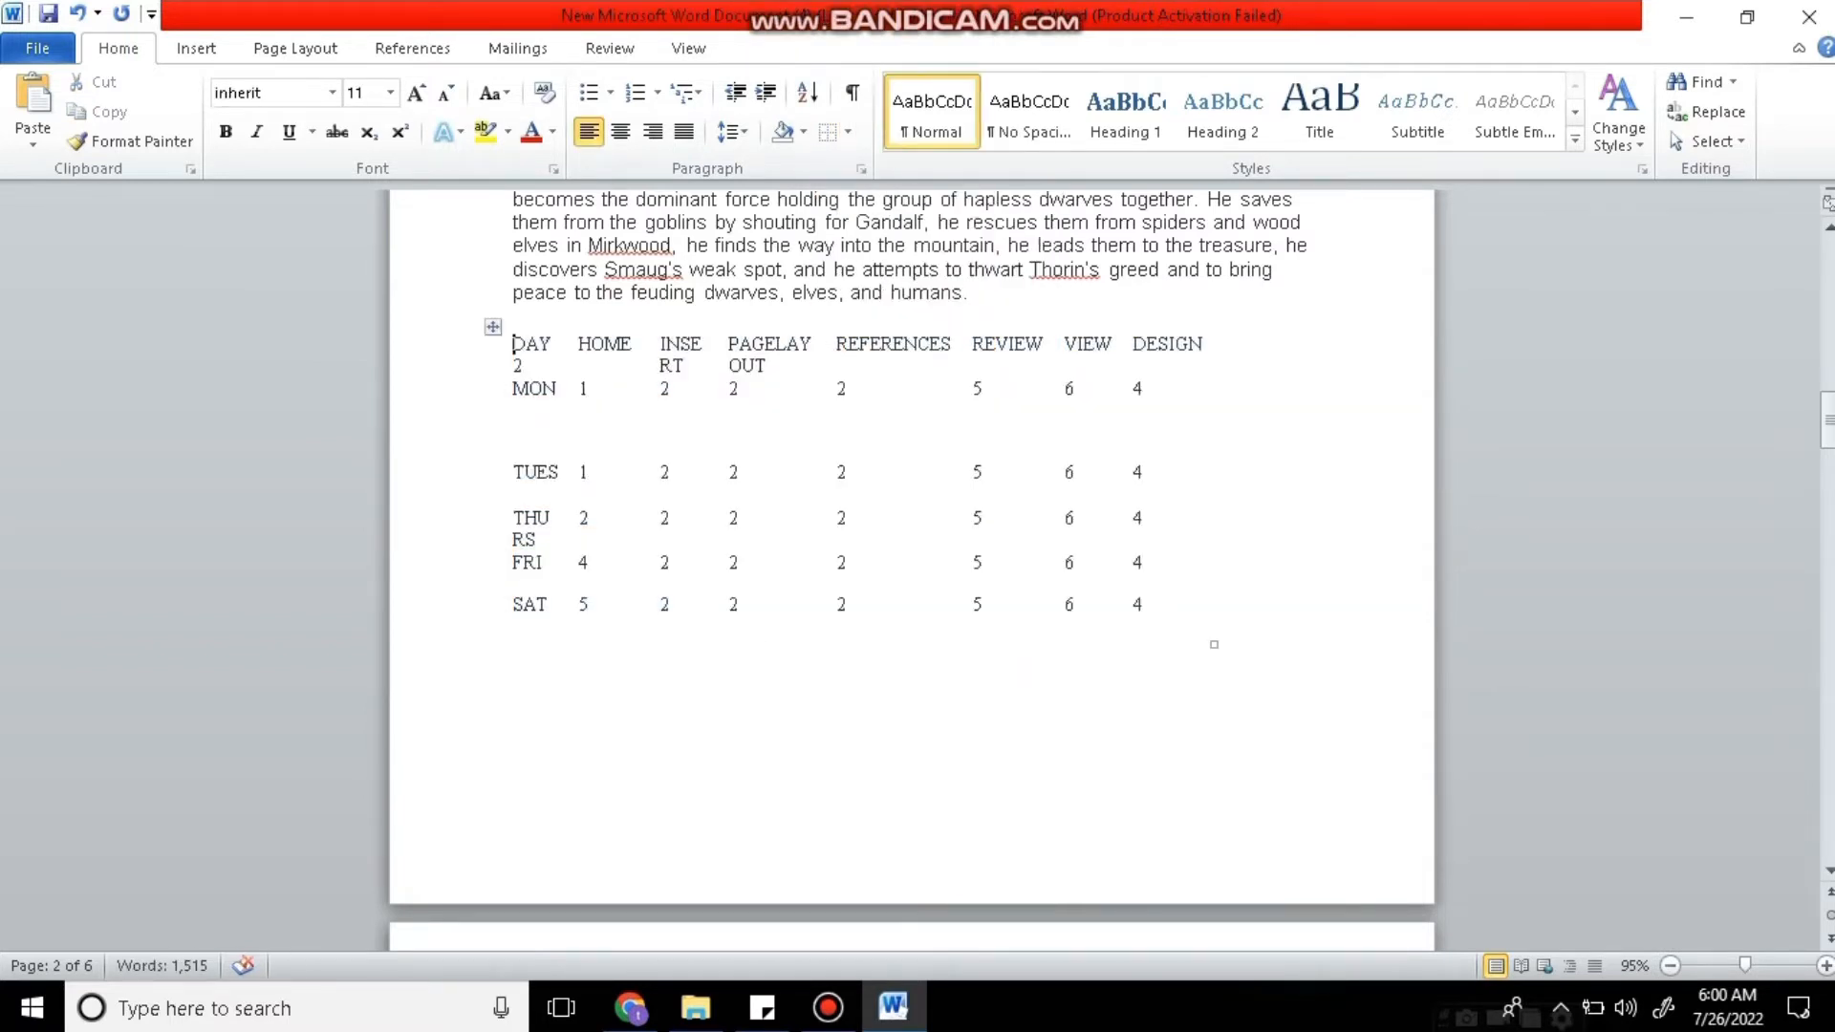
Apply the Inside Horizontal Border option to the whole table.
{"action": "left_click_drag", "start_coordinate": [513, 344], "coordinate": [1204, 606]}
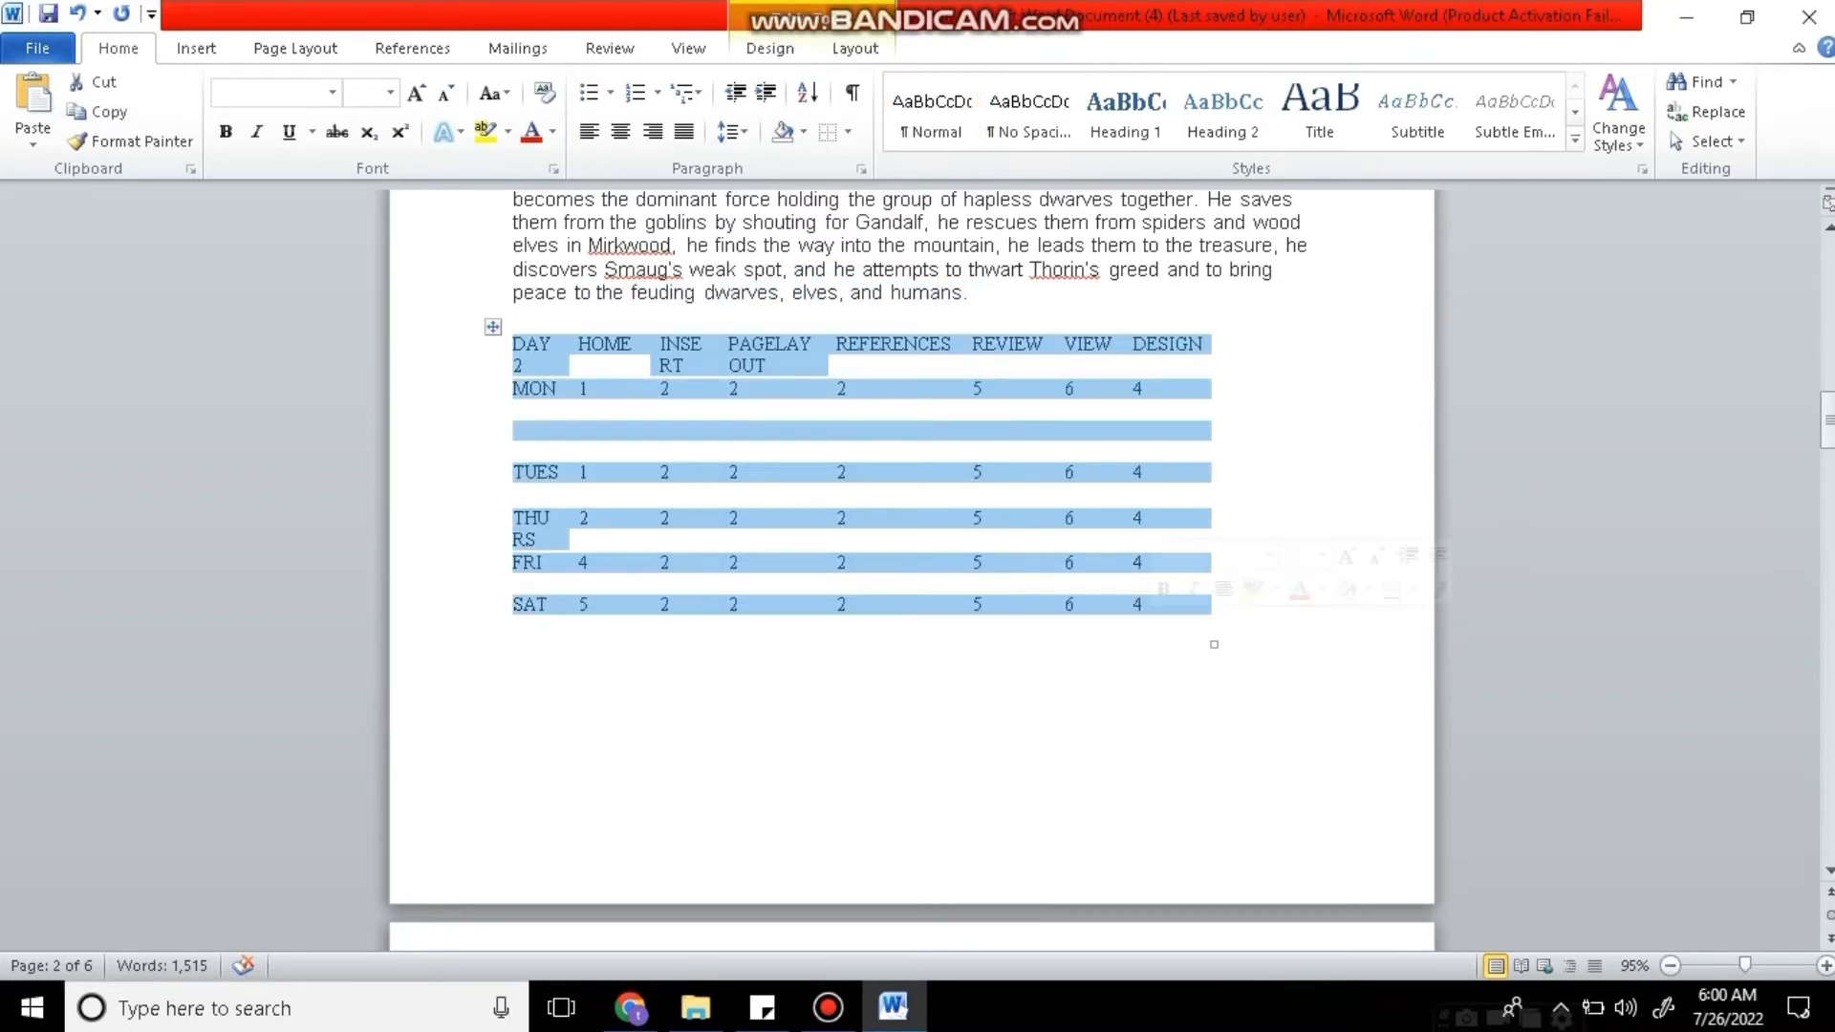
{"action": "left_click", "coordinate": [848, 132]}
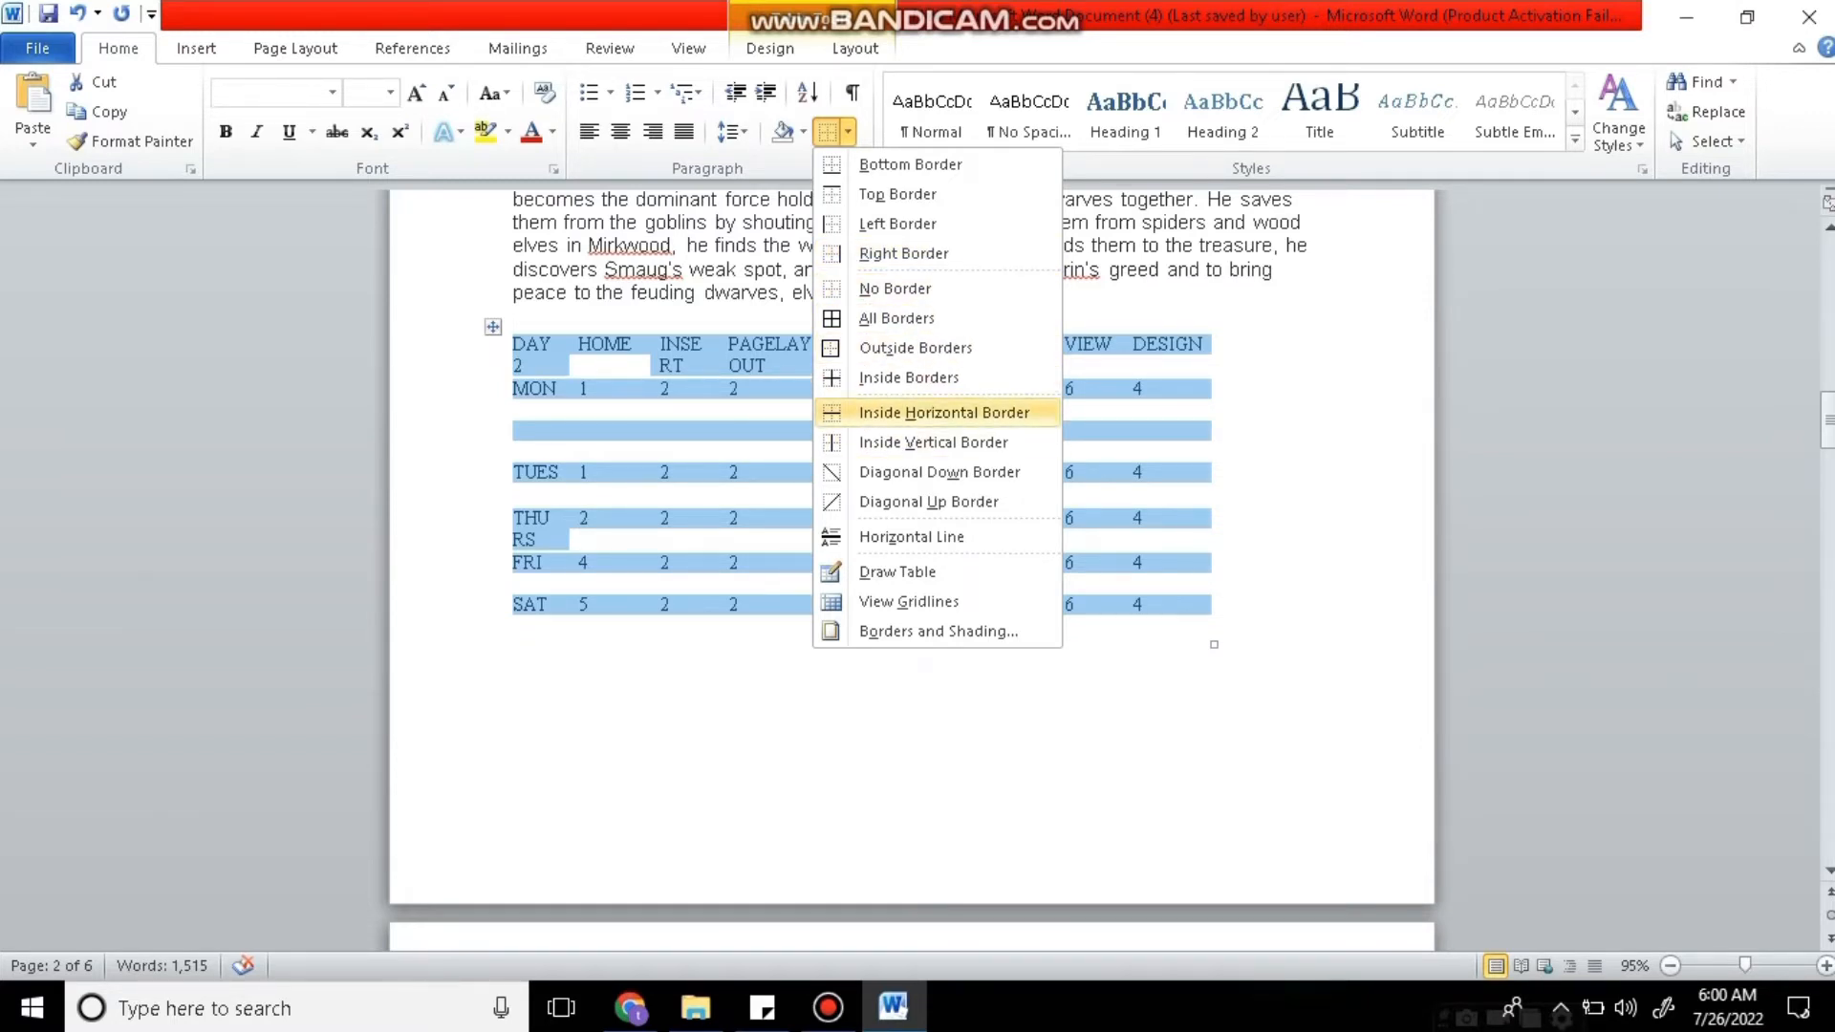
{"action": "left_click", "coordinate": [944, 411]}
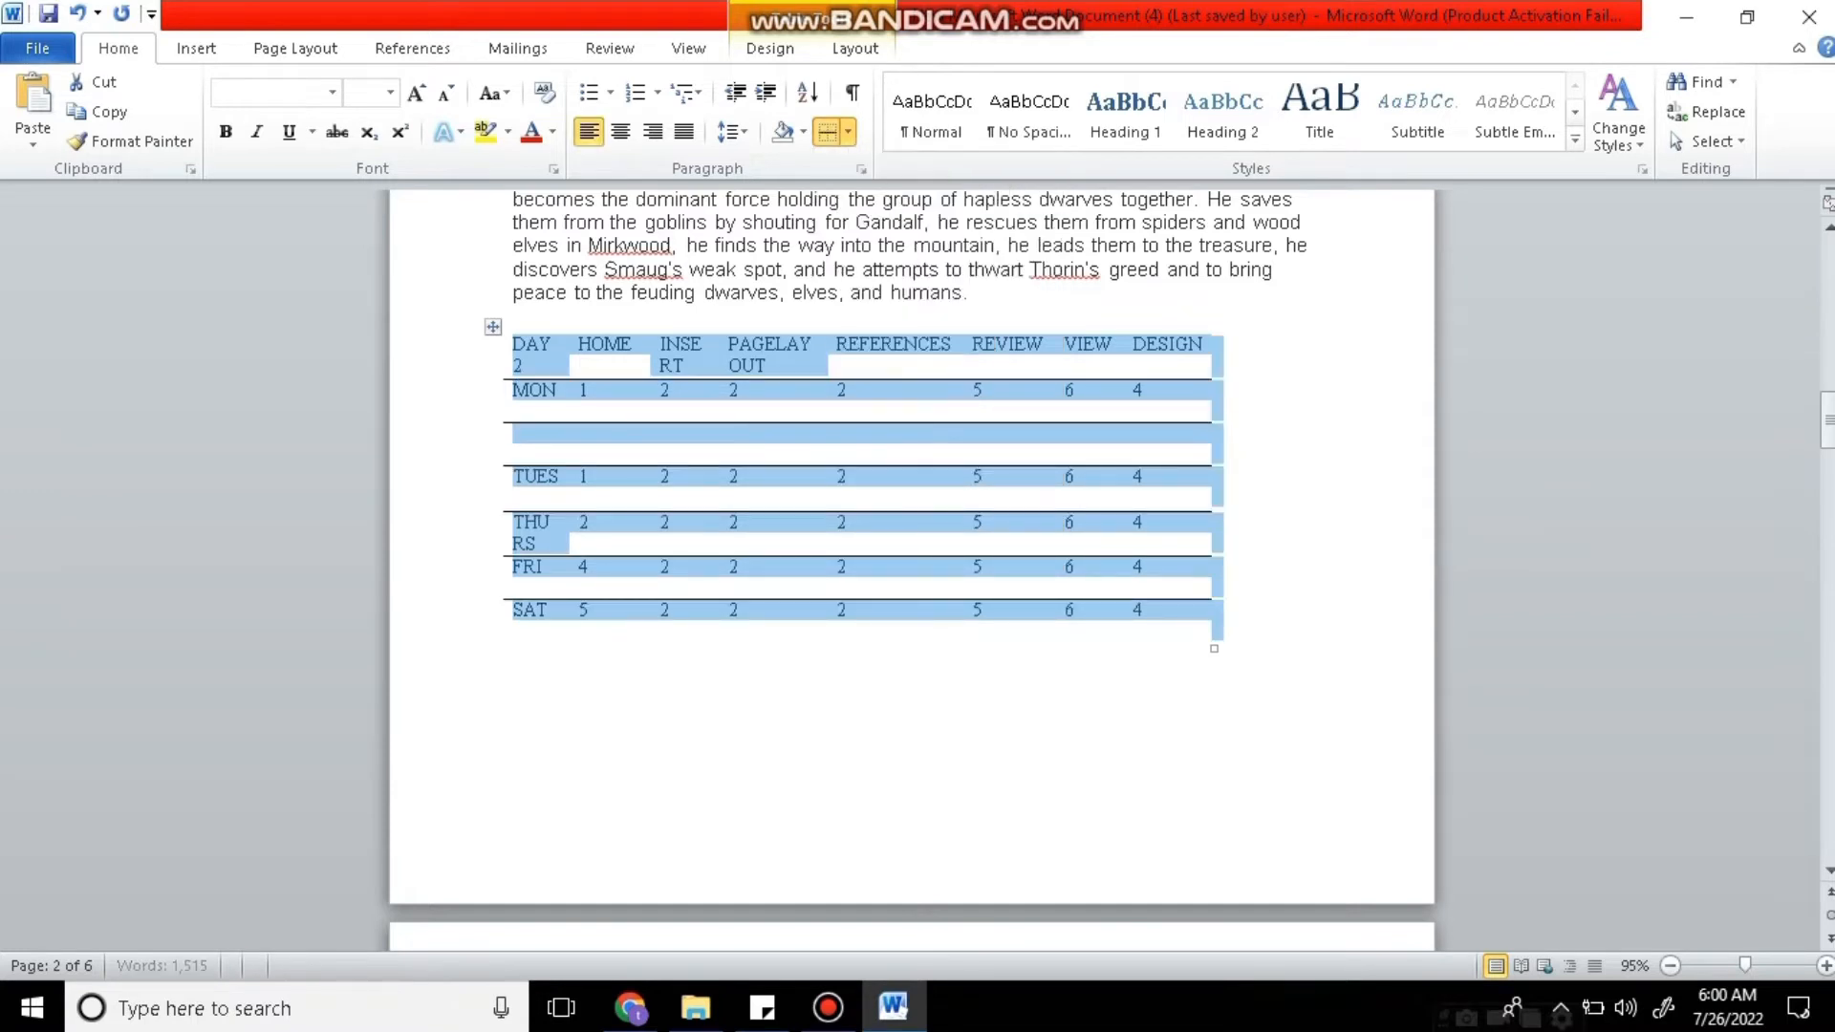
{"action": "left_click", "coordinate": [1214, 346]}
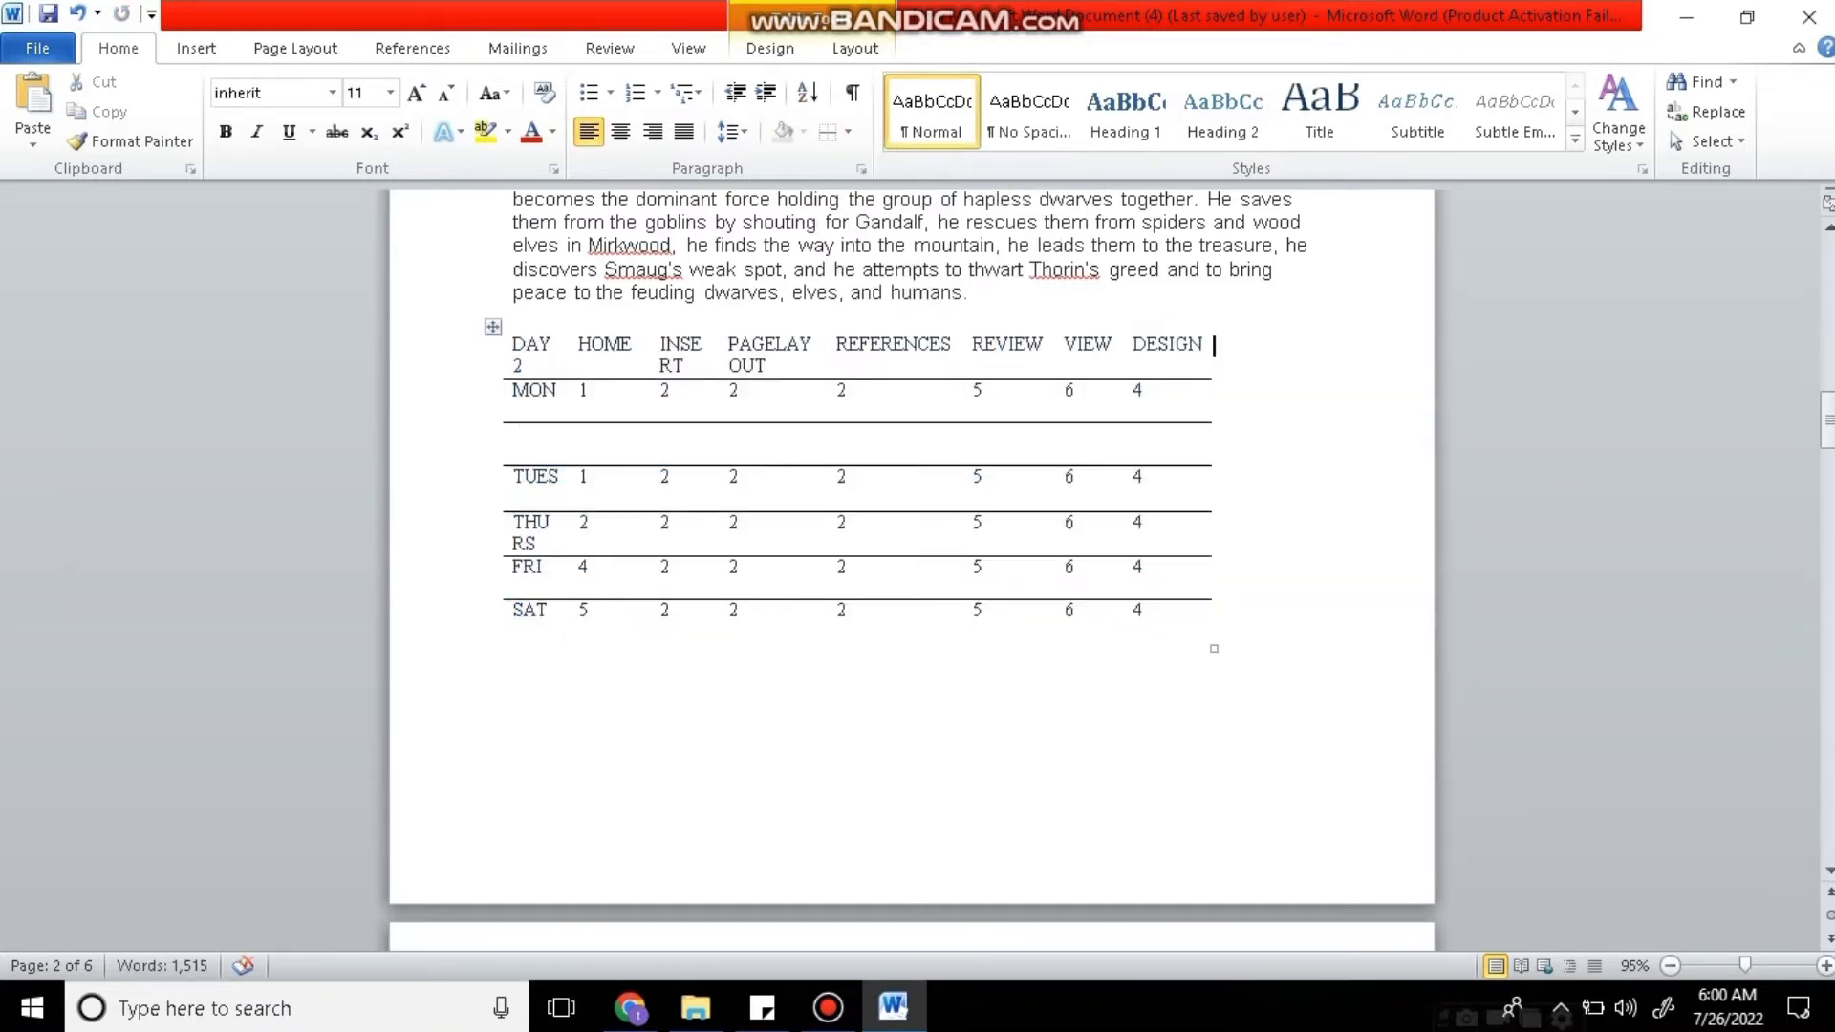
Add inside vertical borders between all columns of the whole table.
{"action": "left_click_drag", "start_coordinate": [527, 346], "coordinate": [1206, 612]}
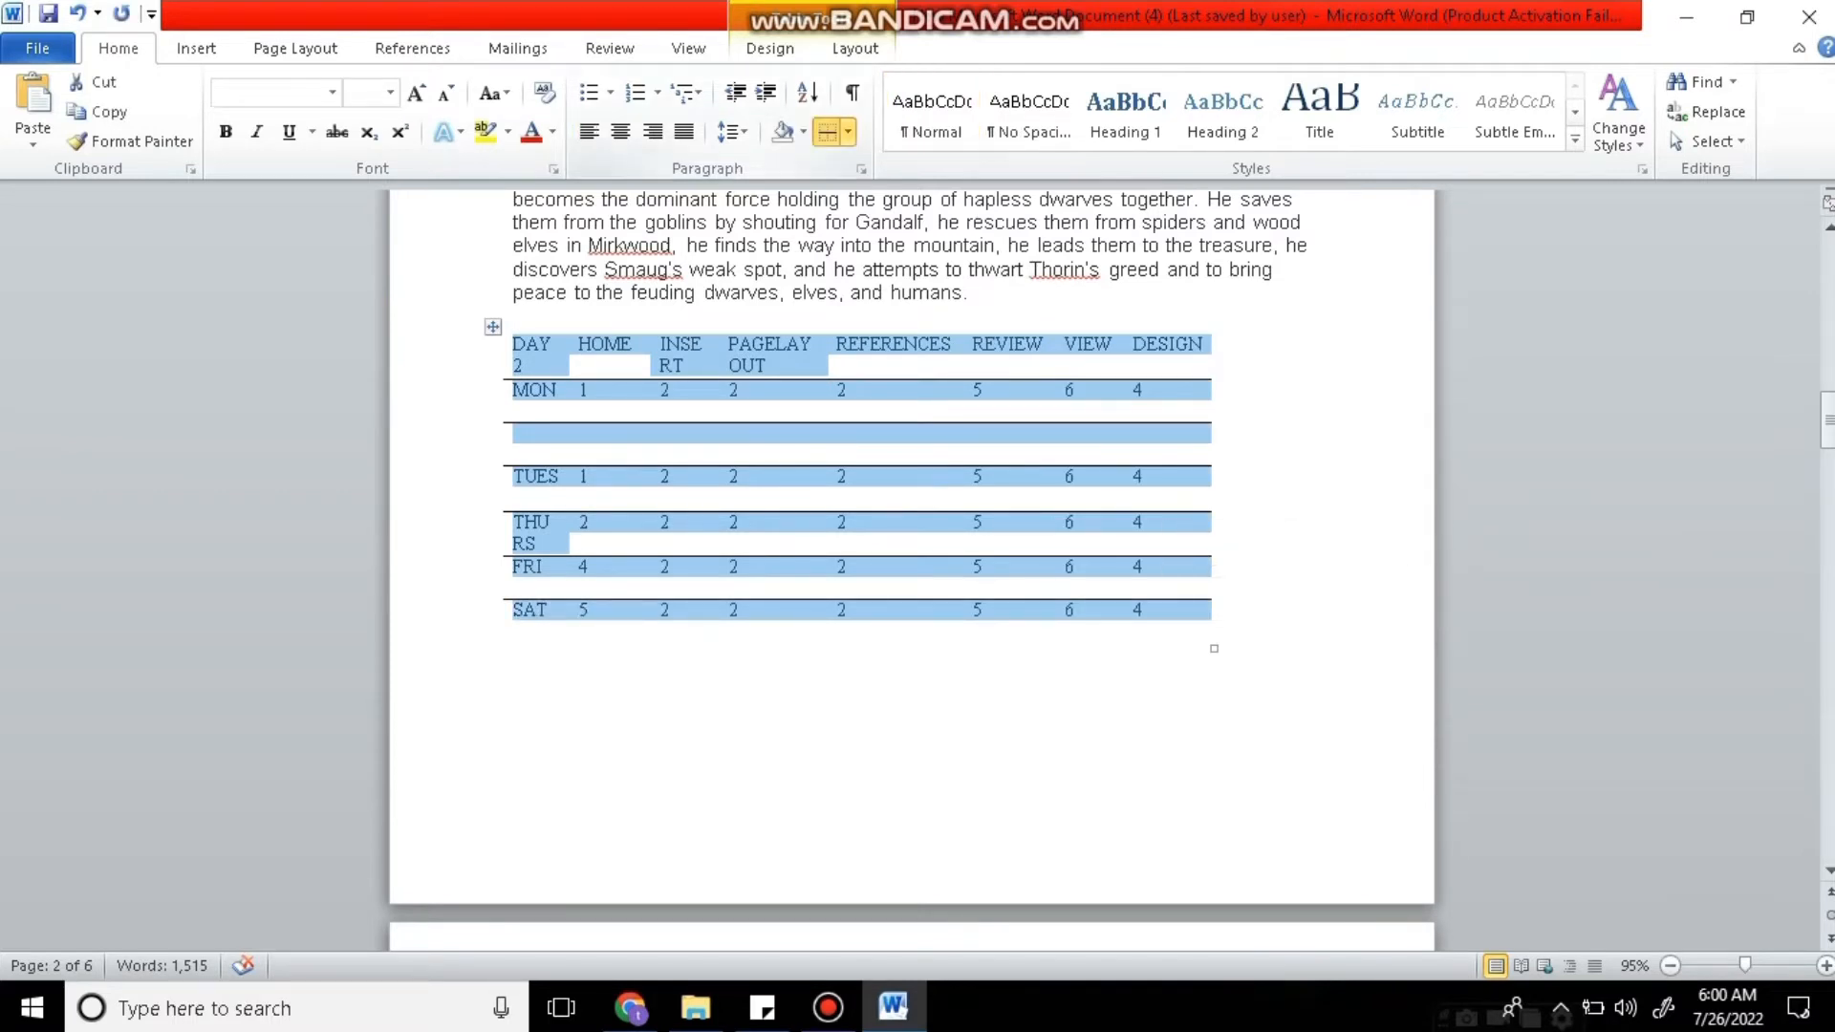
{"action": "left_click", "coordinate": [847, 132]}
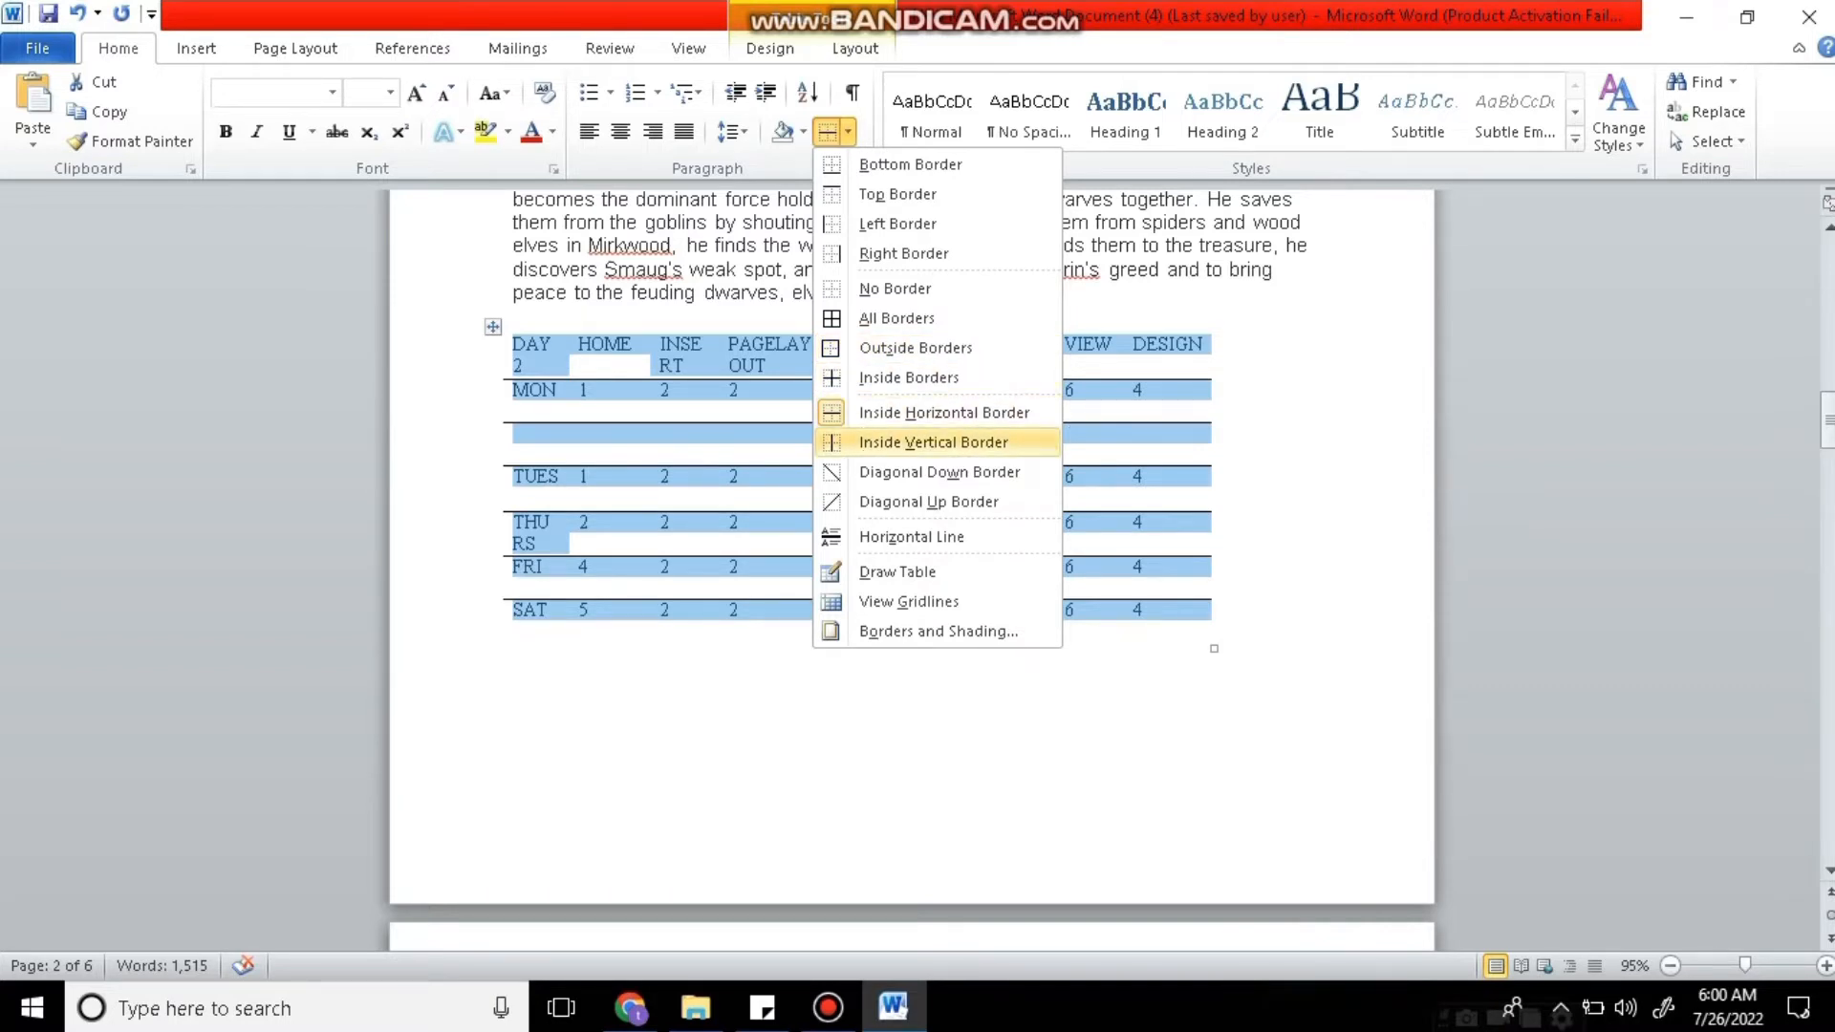
{"action": "left_click", "coordinate": [934, 442]}
{"action": "left_click", "coordinate": [1213, 433]}
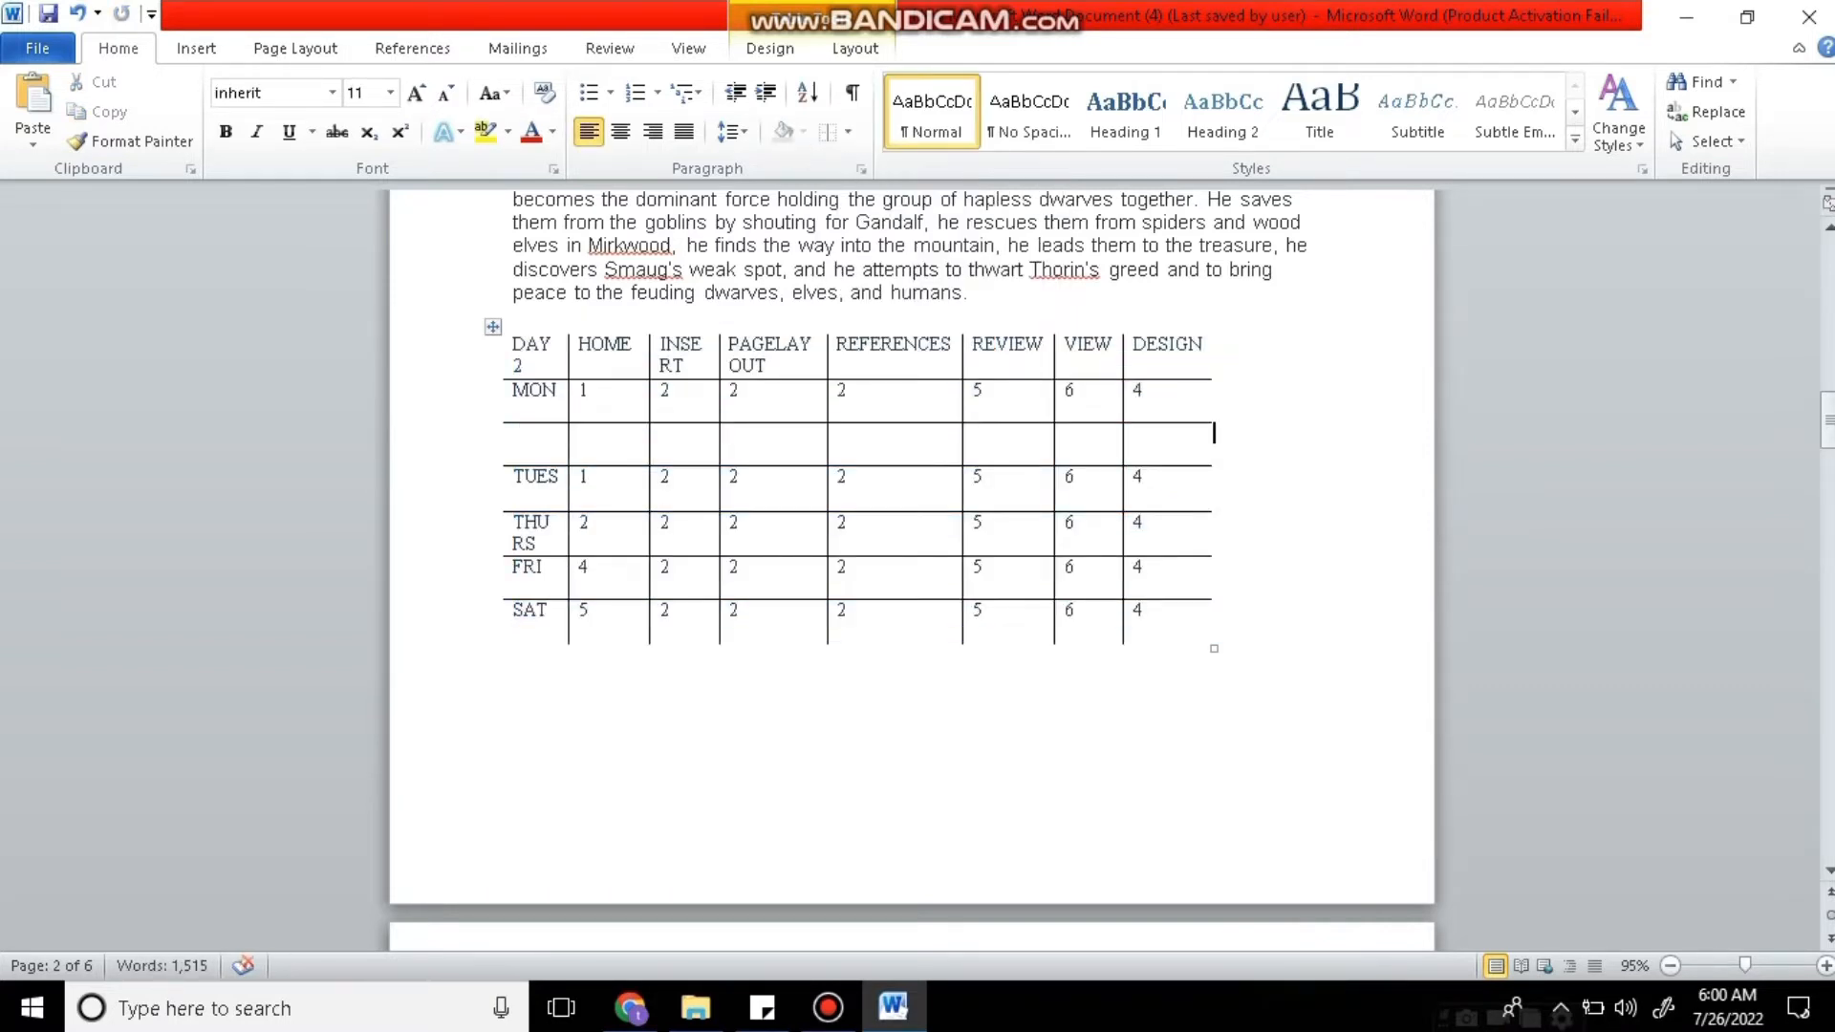
Apply All Borders to every cell of the table, including its outer edges.
{"action": "left_click_drag", "start_coordinate": [537, 333], "coordinate": [1168, 334]}
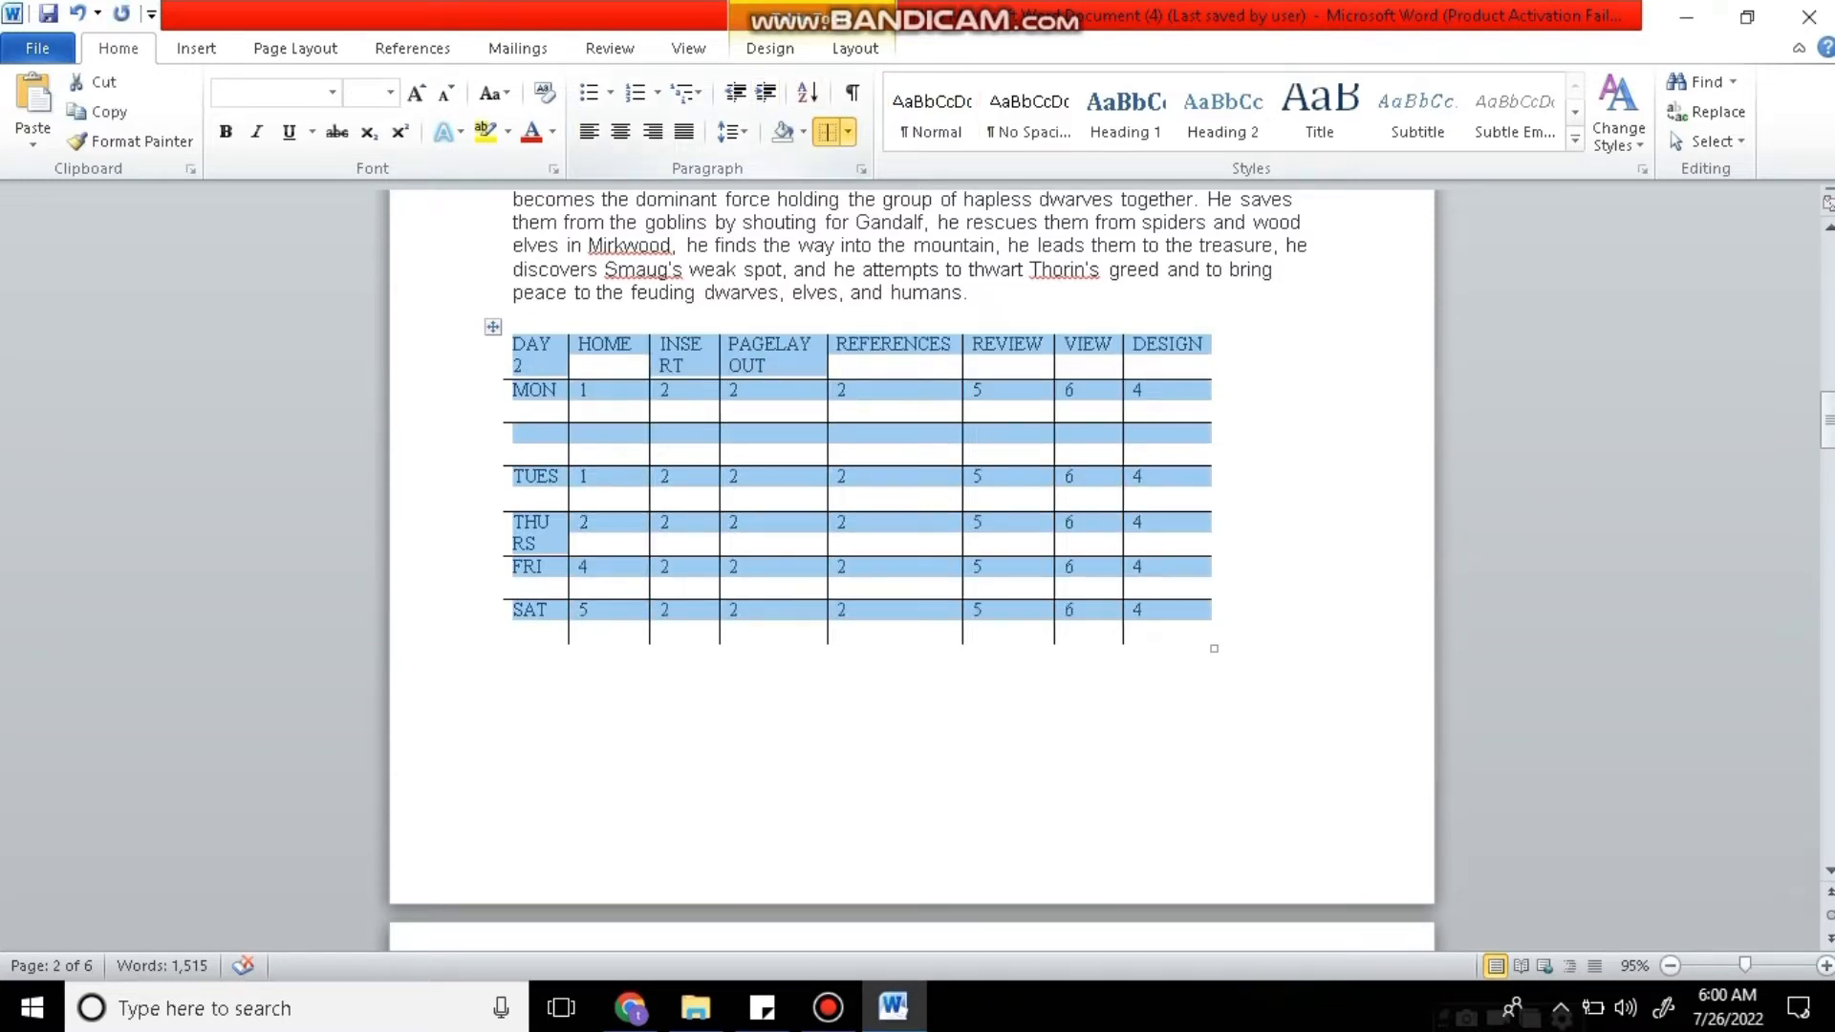
{"action": "left_click", "coordinate": [848, 132]}
{"action": "left_click", "coordinate": [898, 317]}
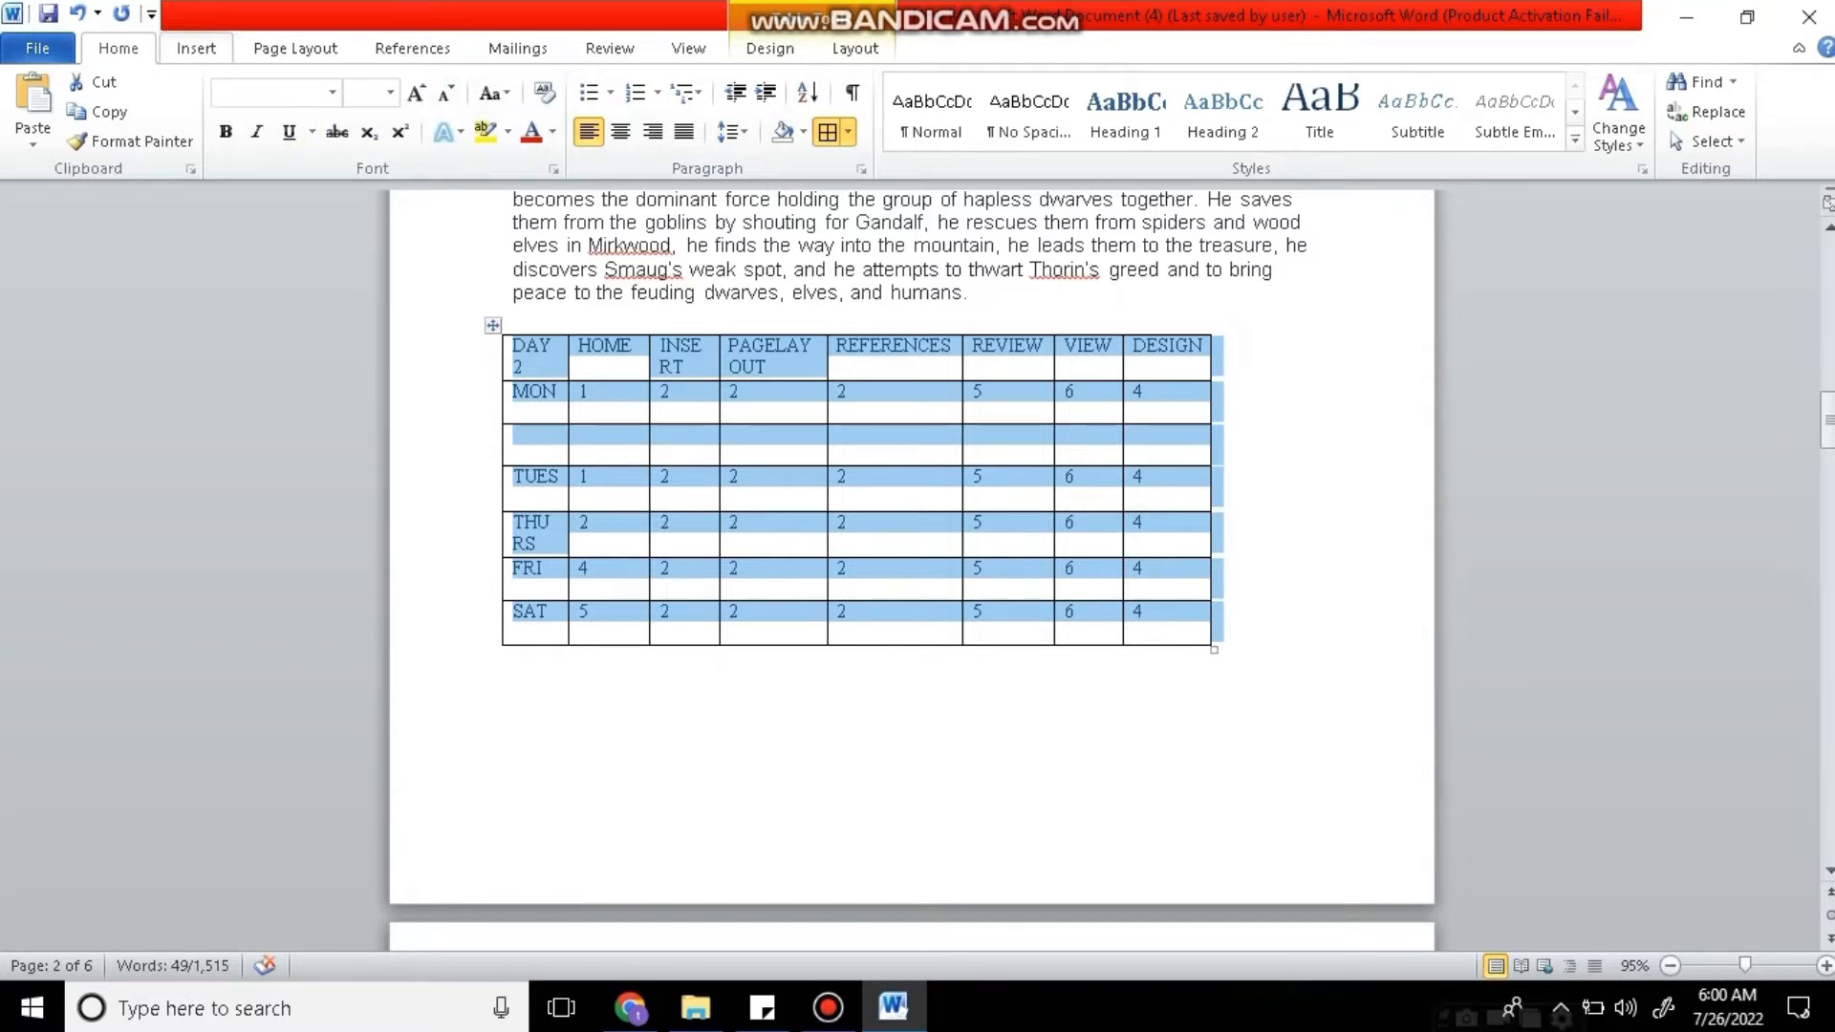
Set the font size of the whole table to 8 and widen the PAGELAYOUT column so its heading fits on one line.
{"action": "left_click", "coordinate": [390, 92]}
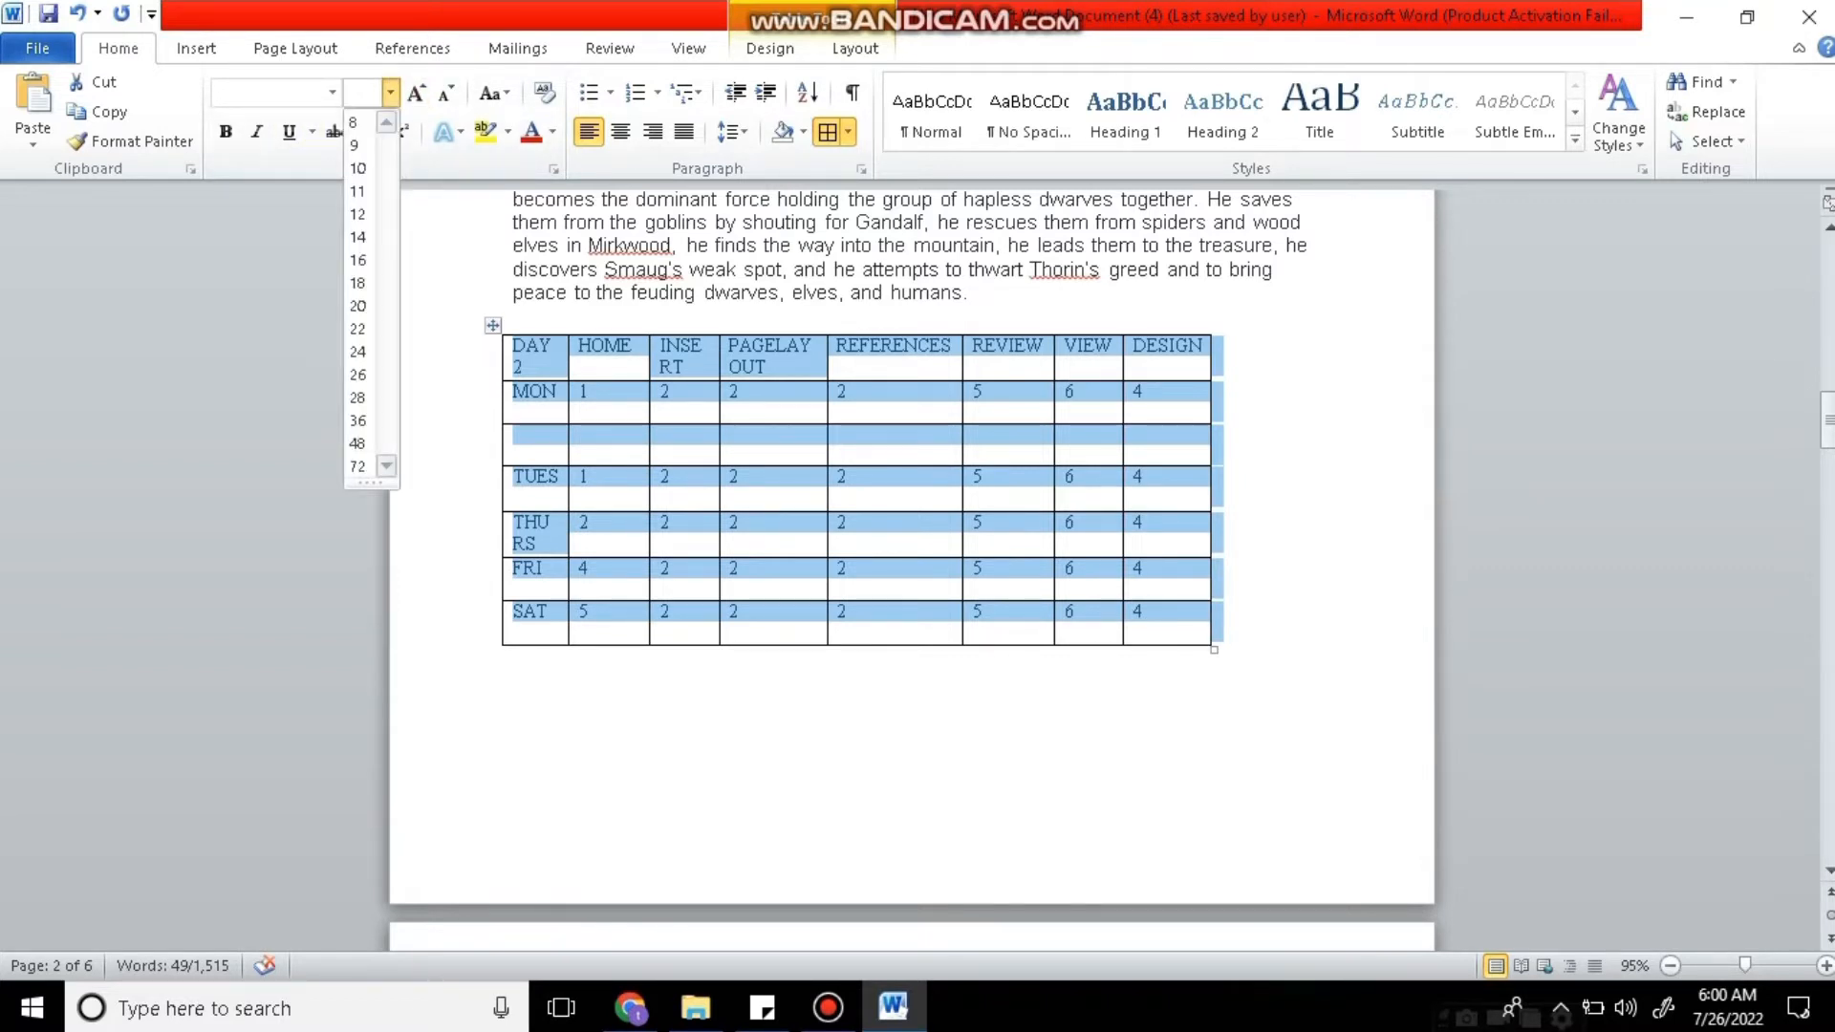
{"action": "left_click", "coordinate": [390, 92]}
{"action": "left_click", "coordinate": [955, 476]}
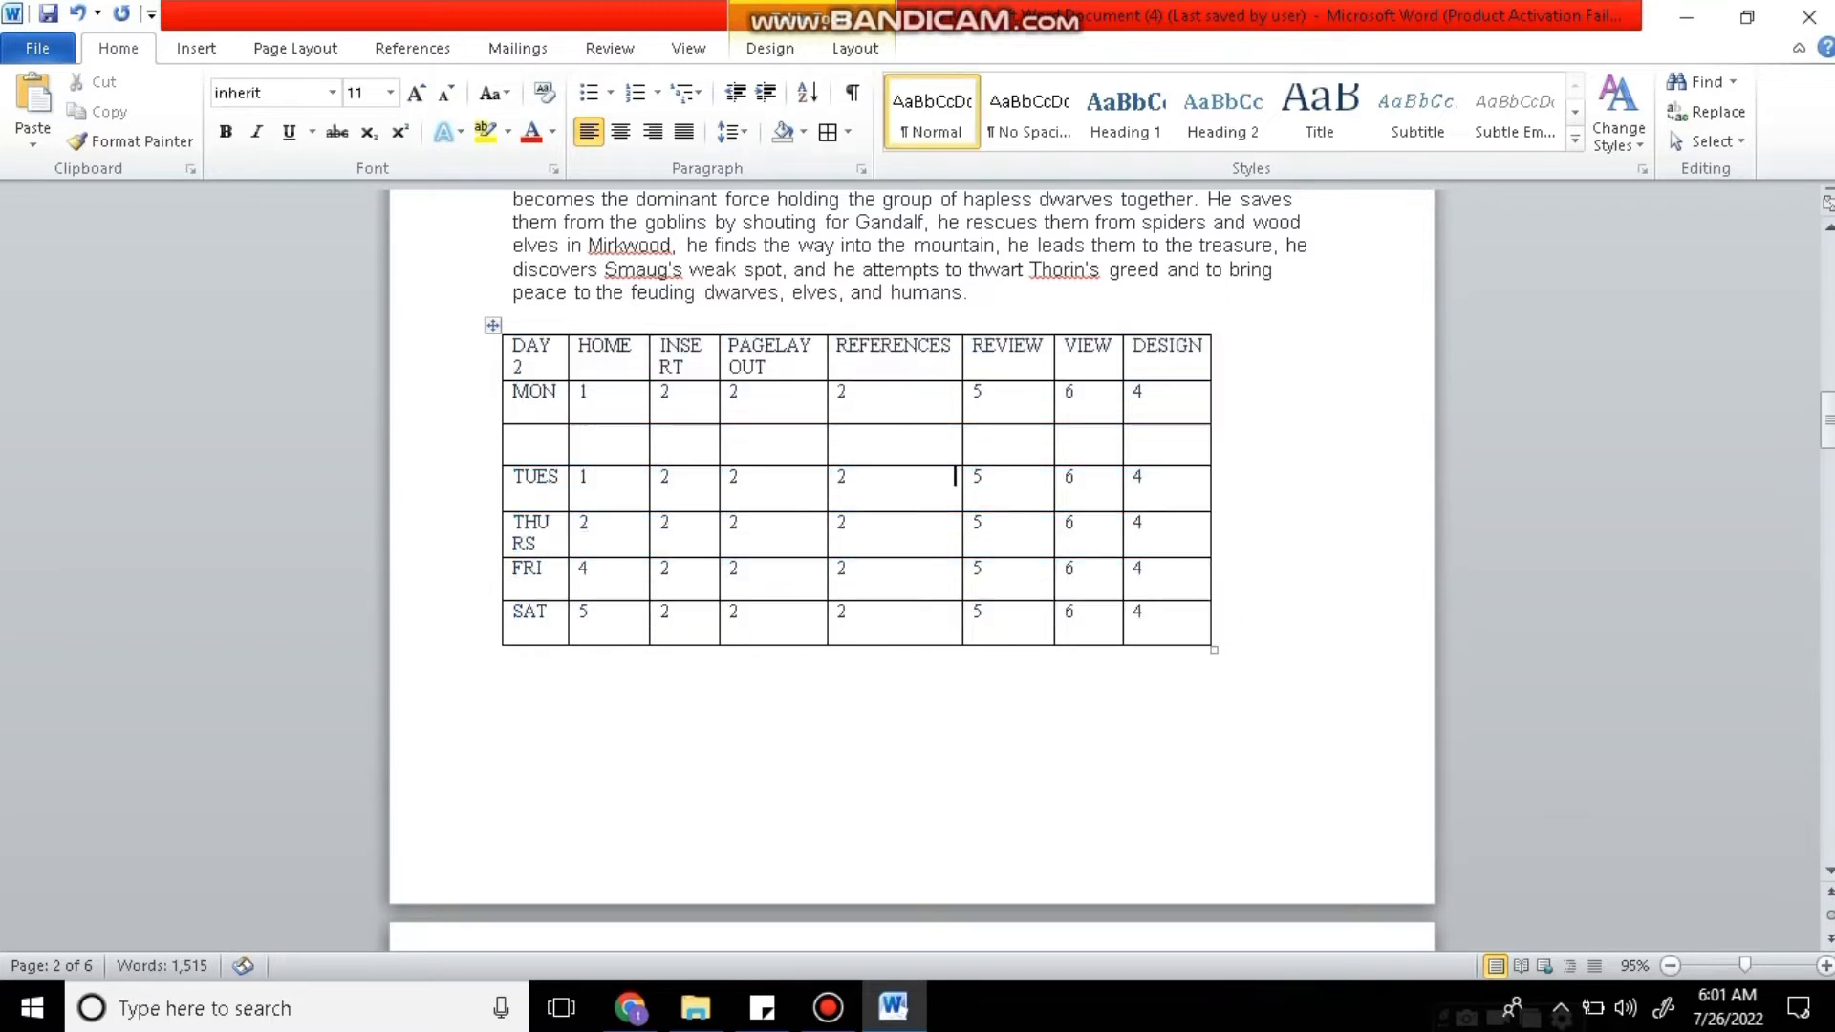
{"action": "left_click_drag", "start_coordinate": [513, 346], "coordinate": [1195, 626]}
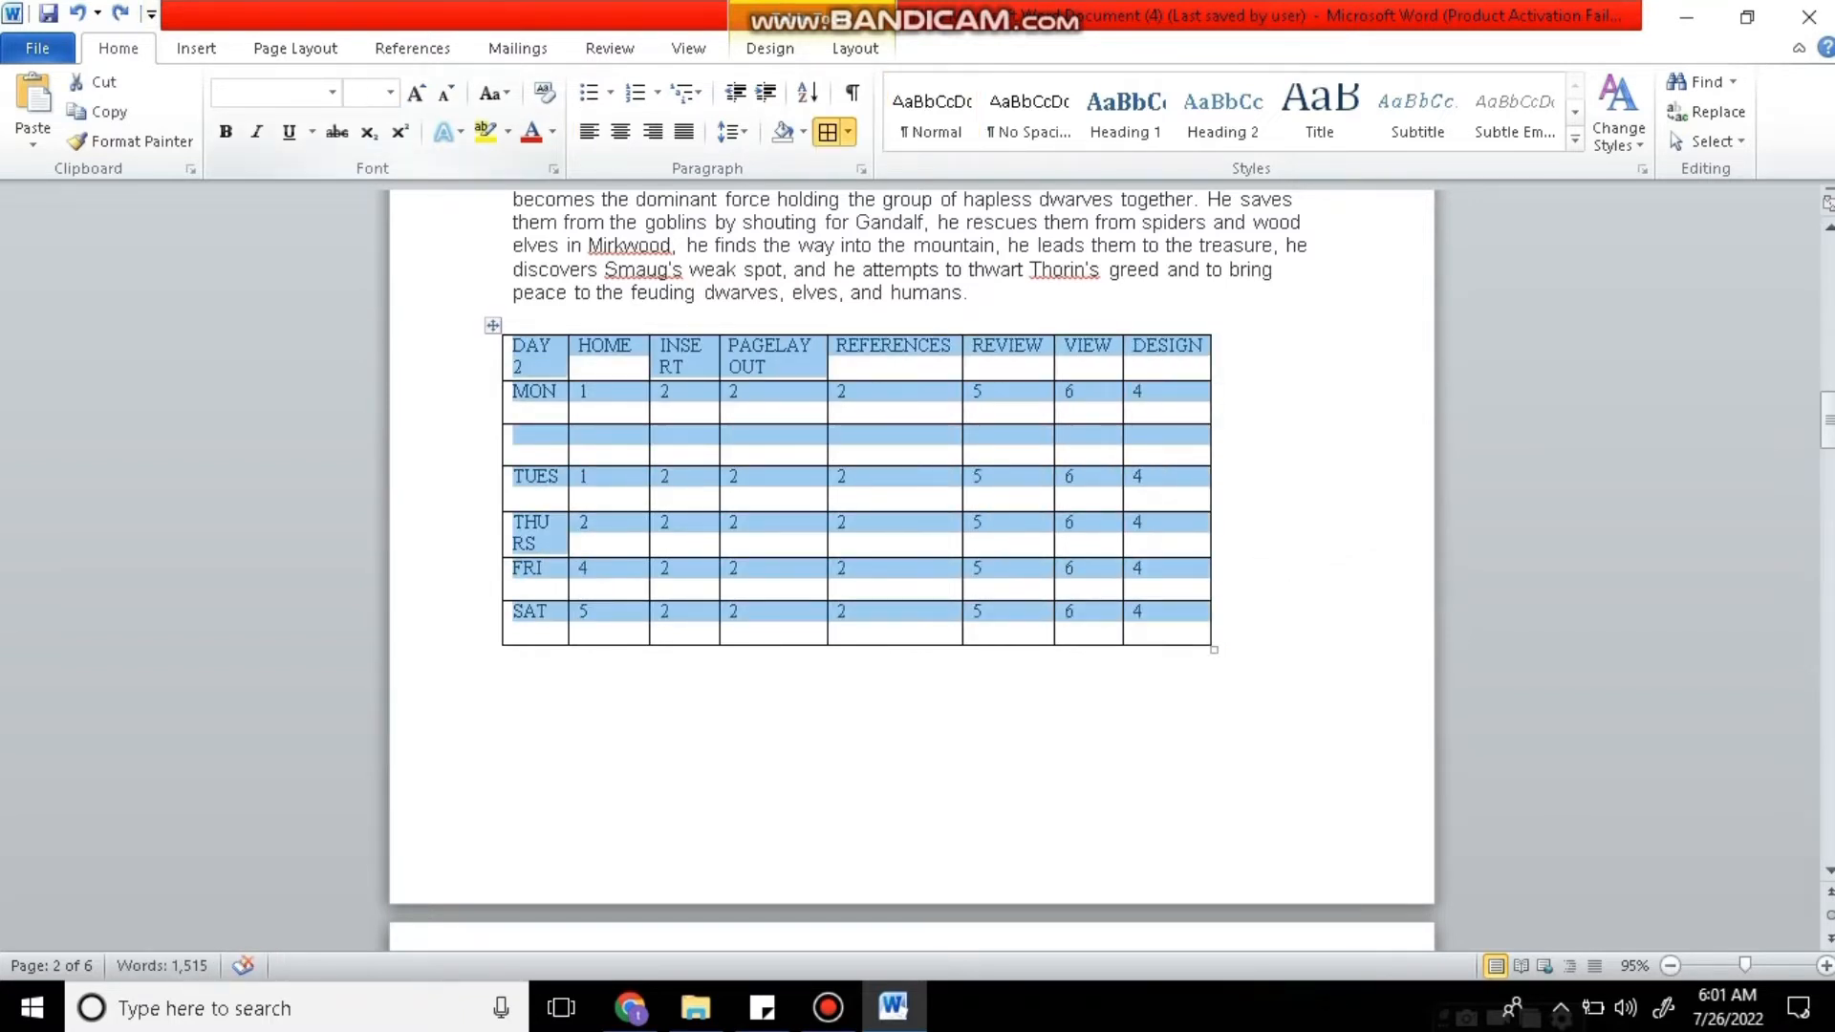
{"action": "left_click", "coordinate": [390, 93]}
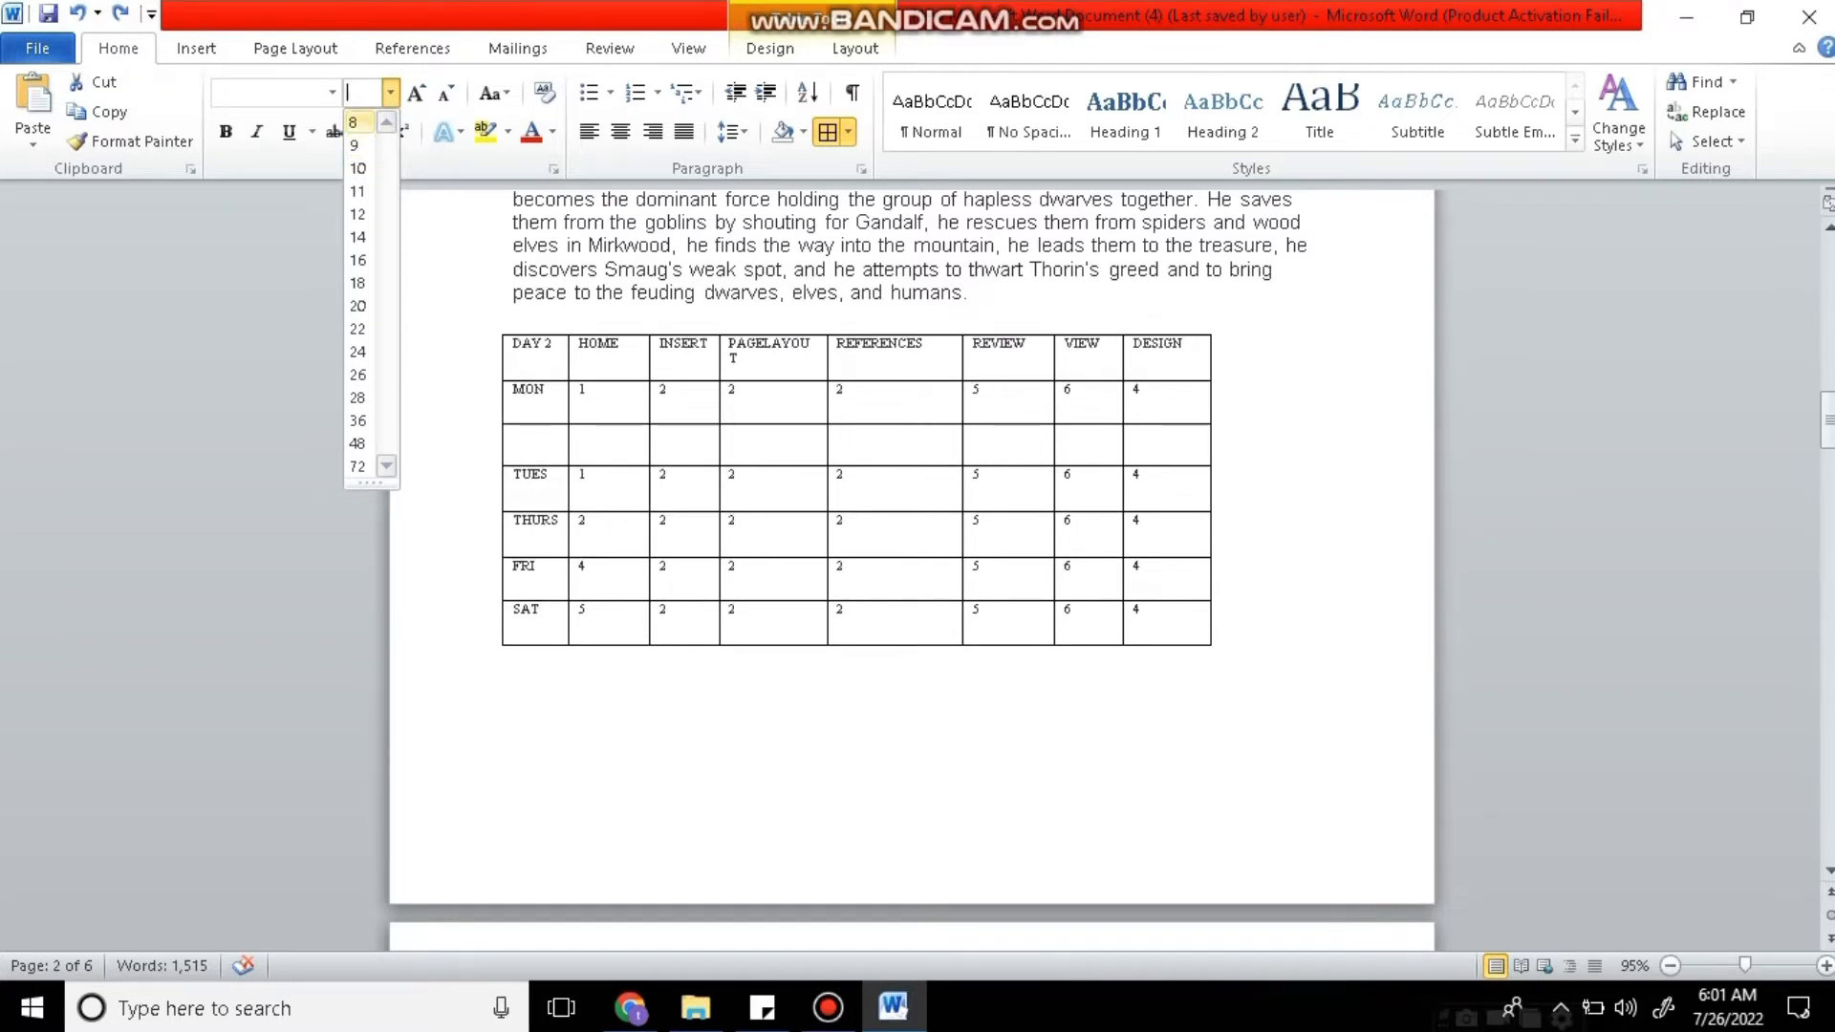
{"action": "left_click", "coordinate": [356, 122]}
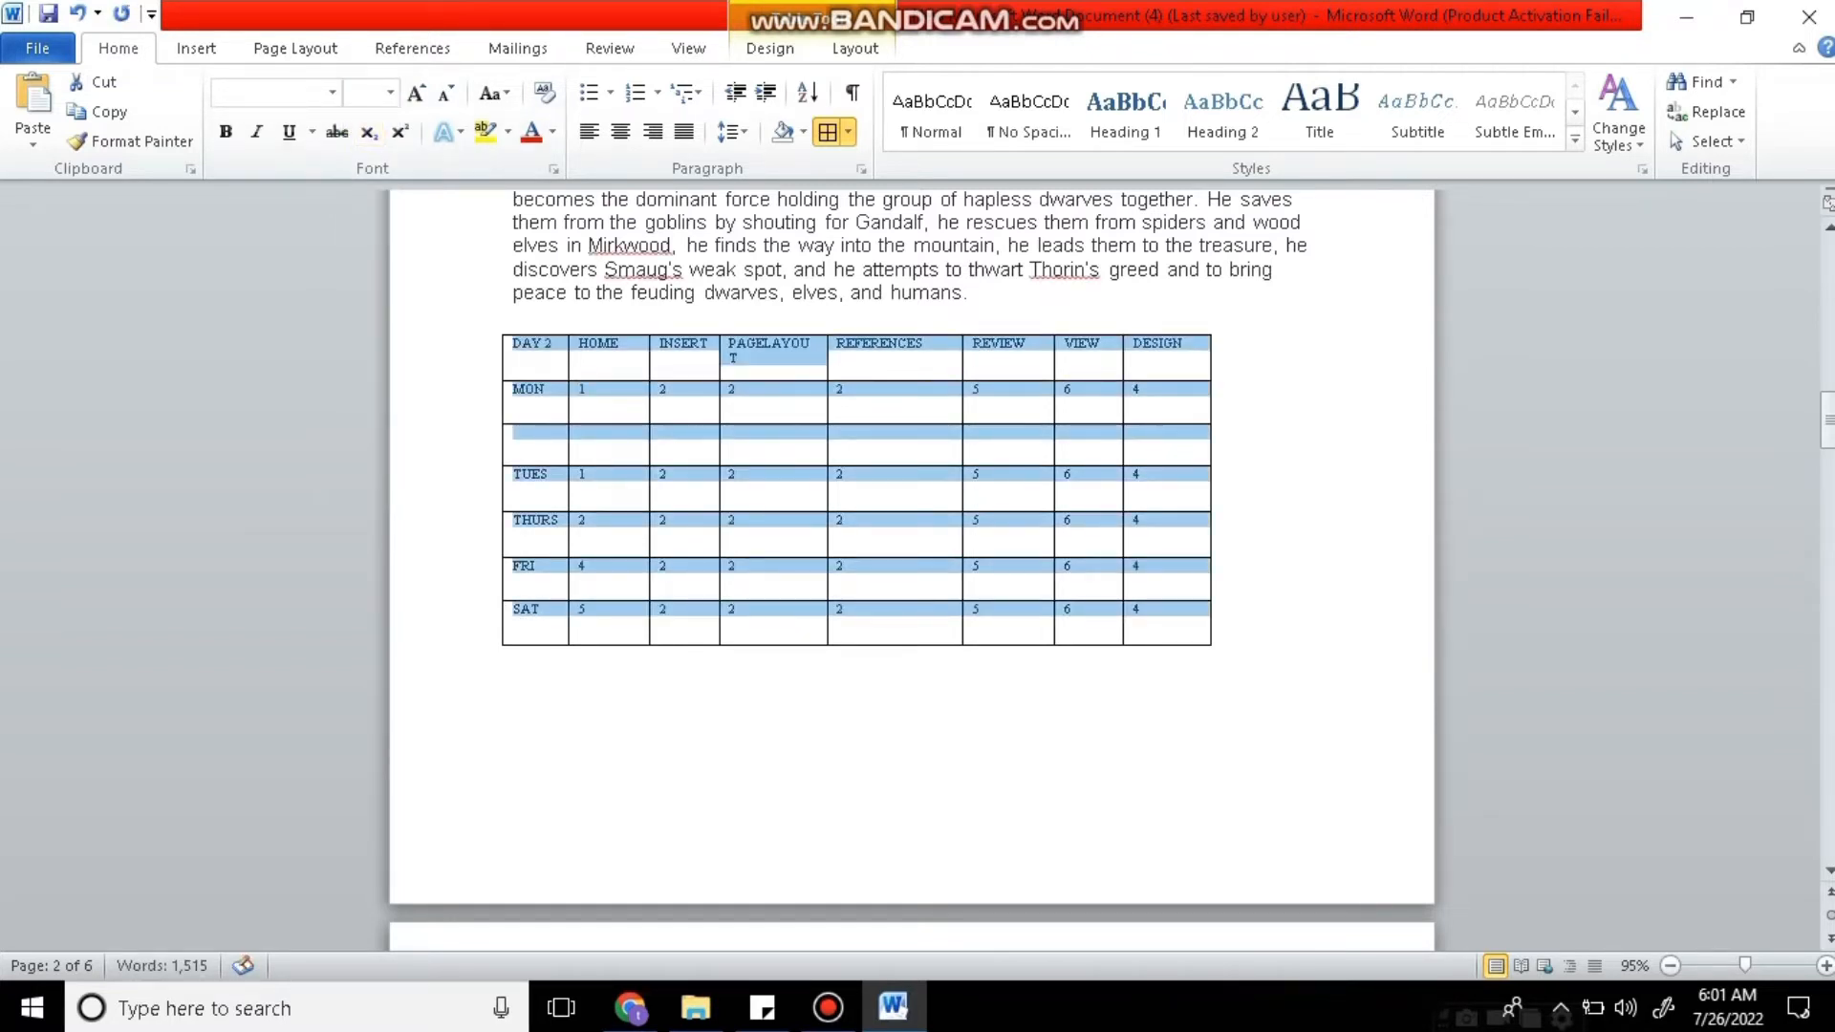
{"action": "left_click_drag", "start_coordinate": [828, 409], "coordinate": [834, 409]}
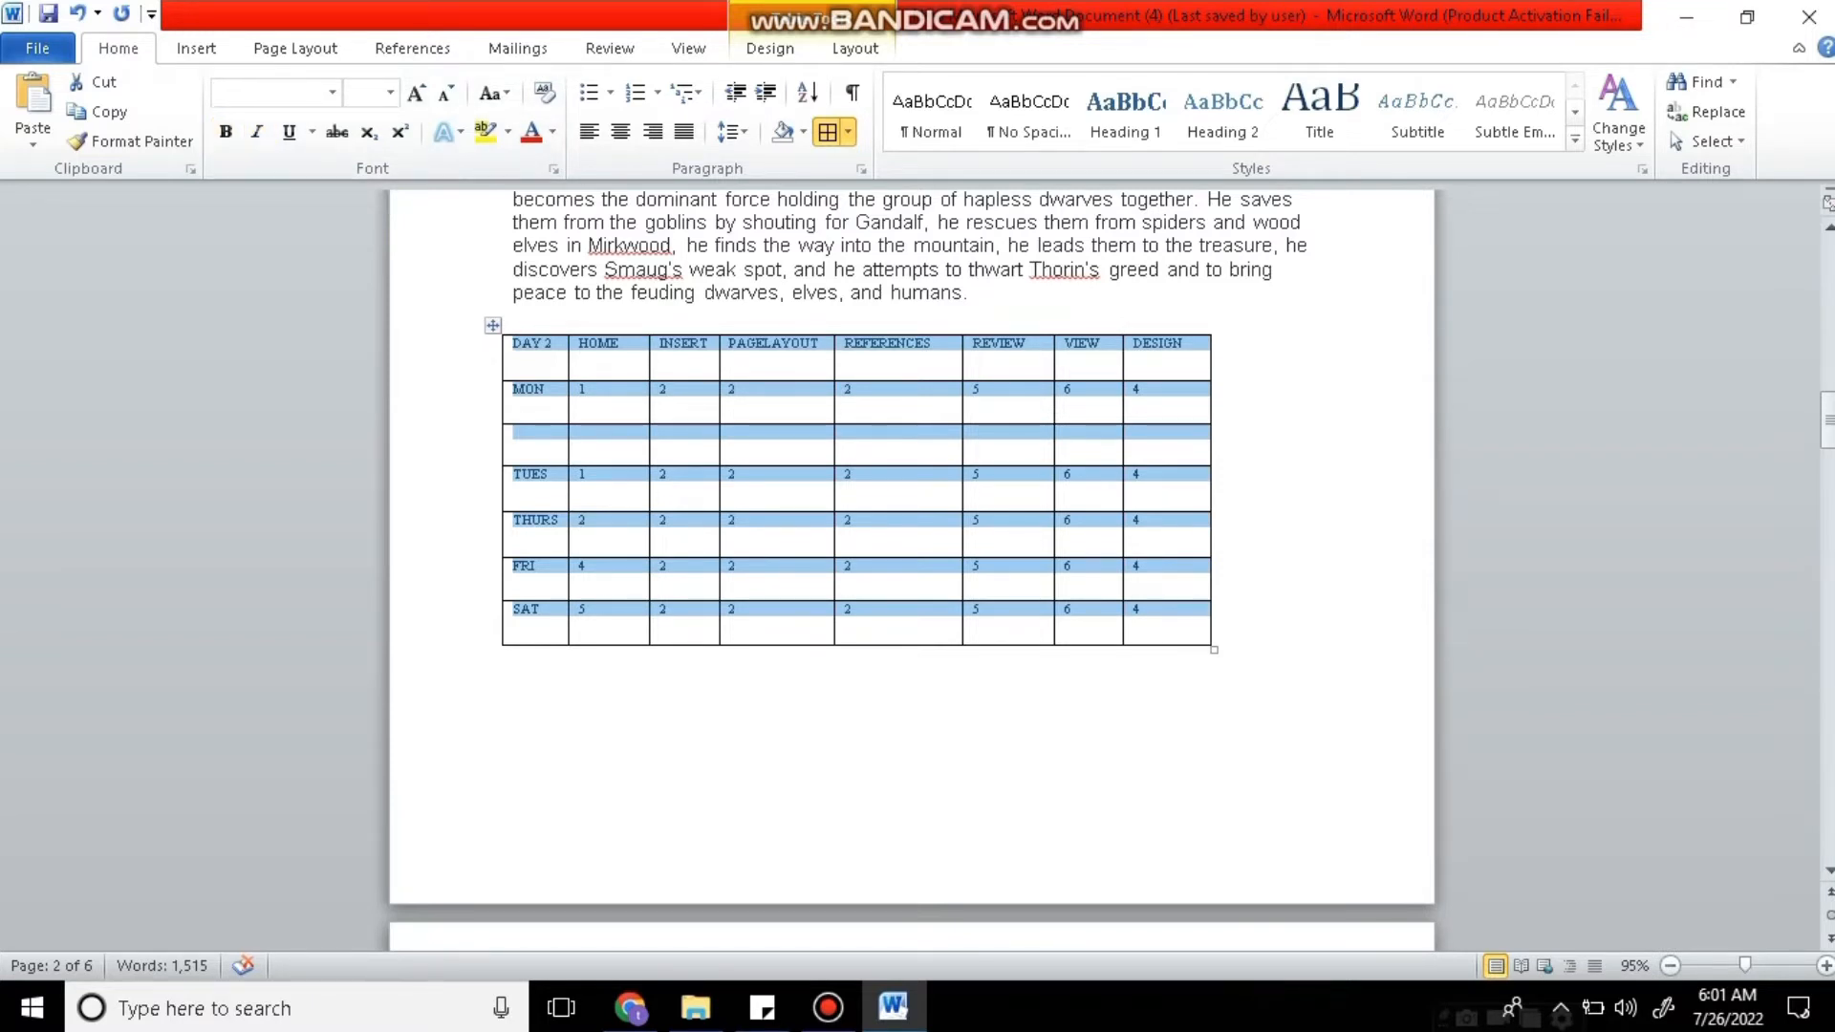
{"action": "left_click", "coordinate": [746, 342]}
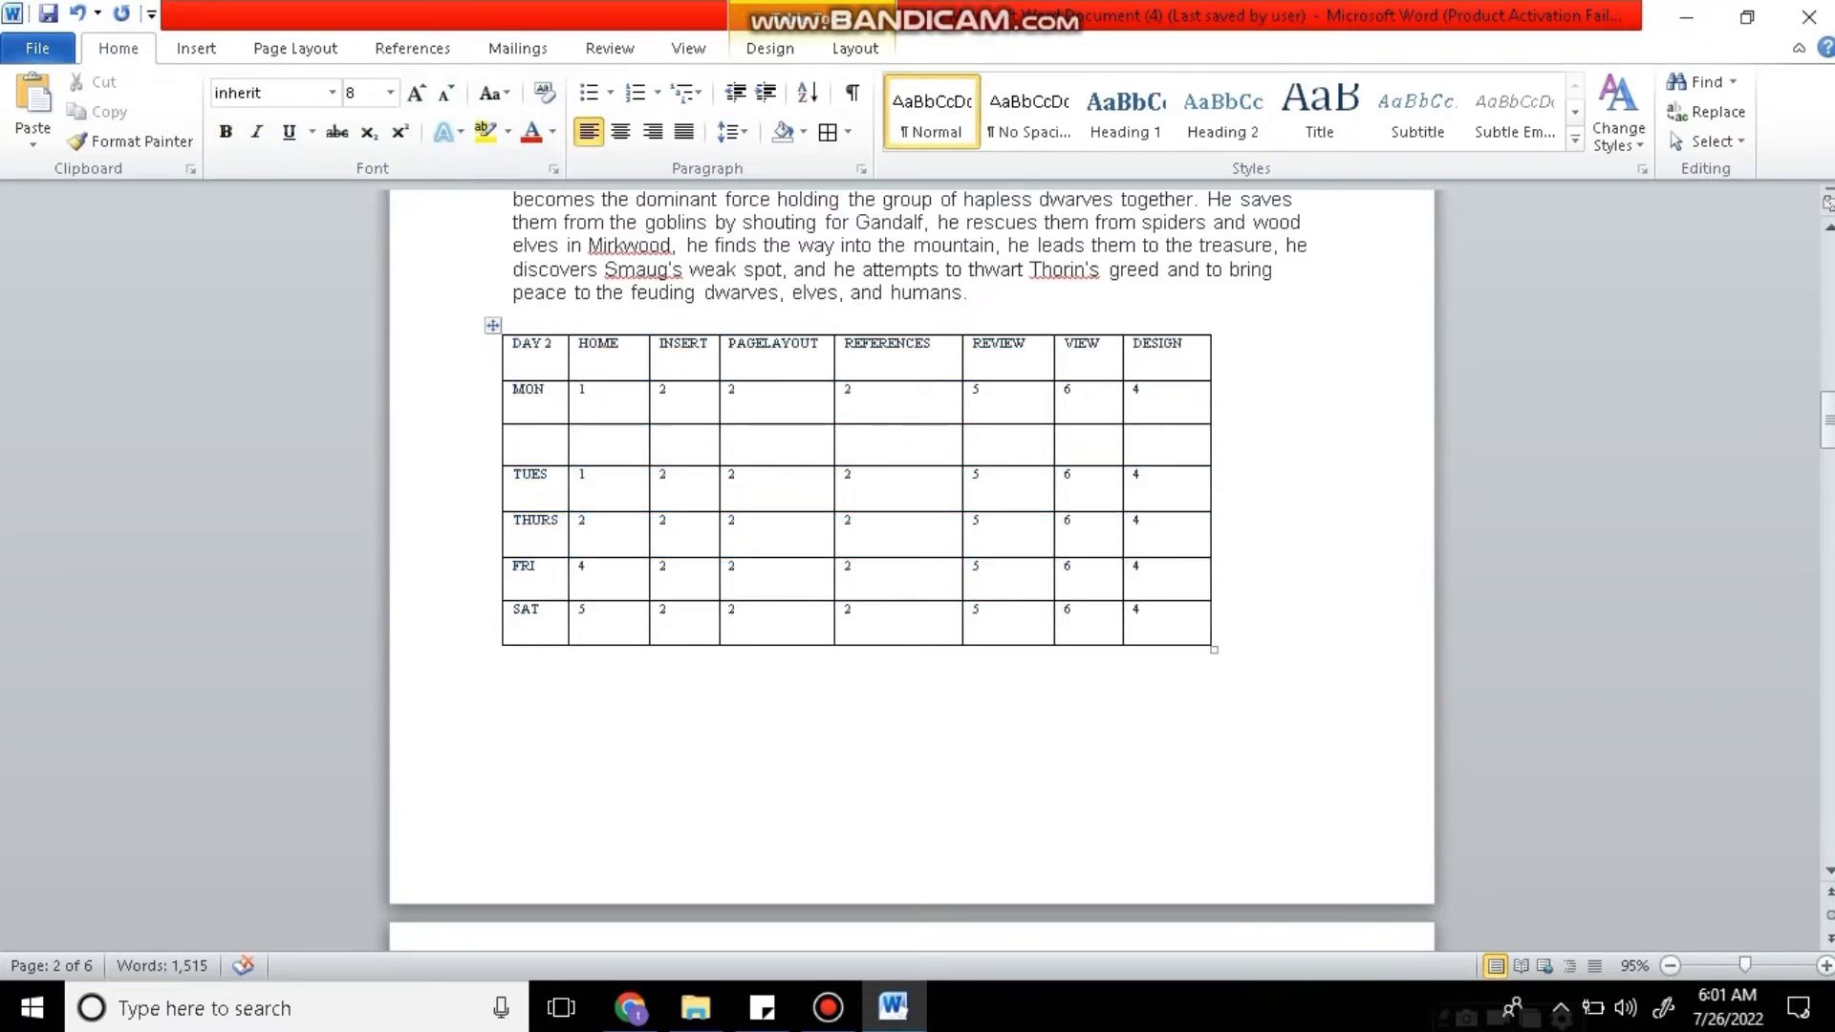
Make the table's header row and day labels bold, and enlarge the whole table in width and height.
{"action": "left_click_drag", "start_coordinate": [513, 343], "coordinate": [1181, 344]}
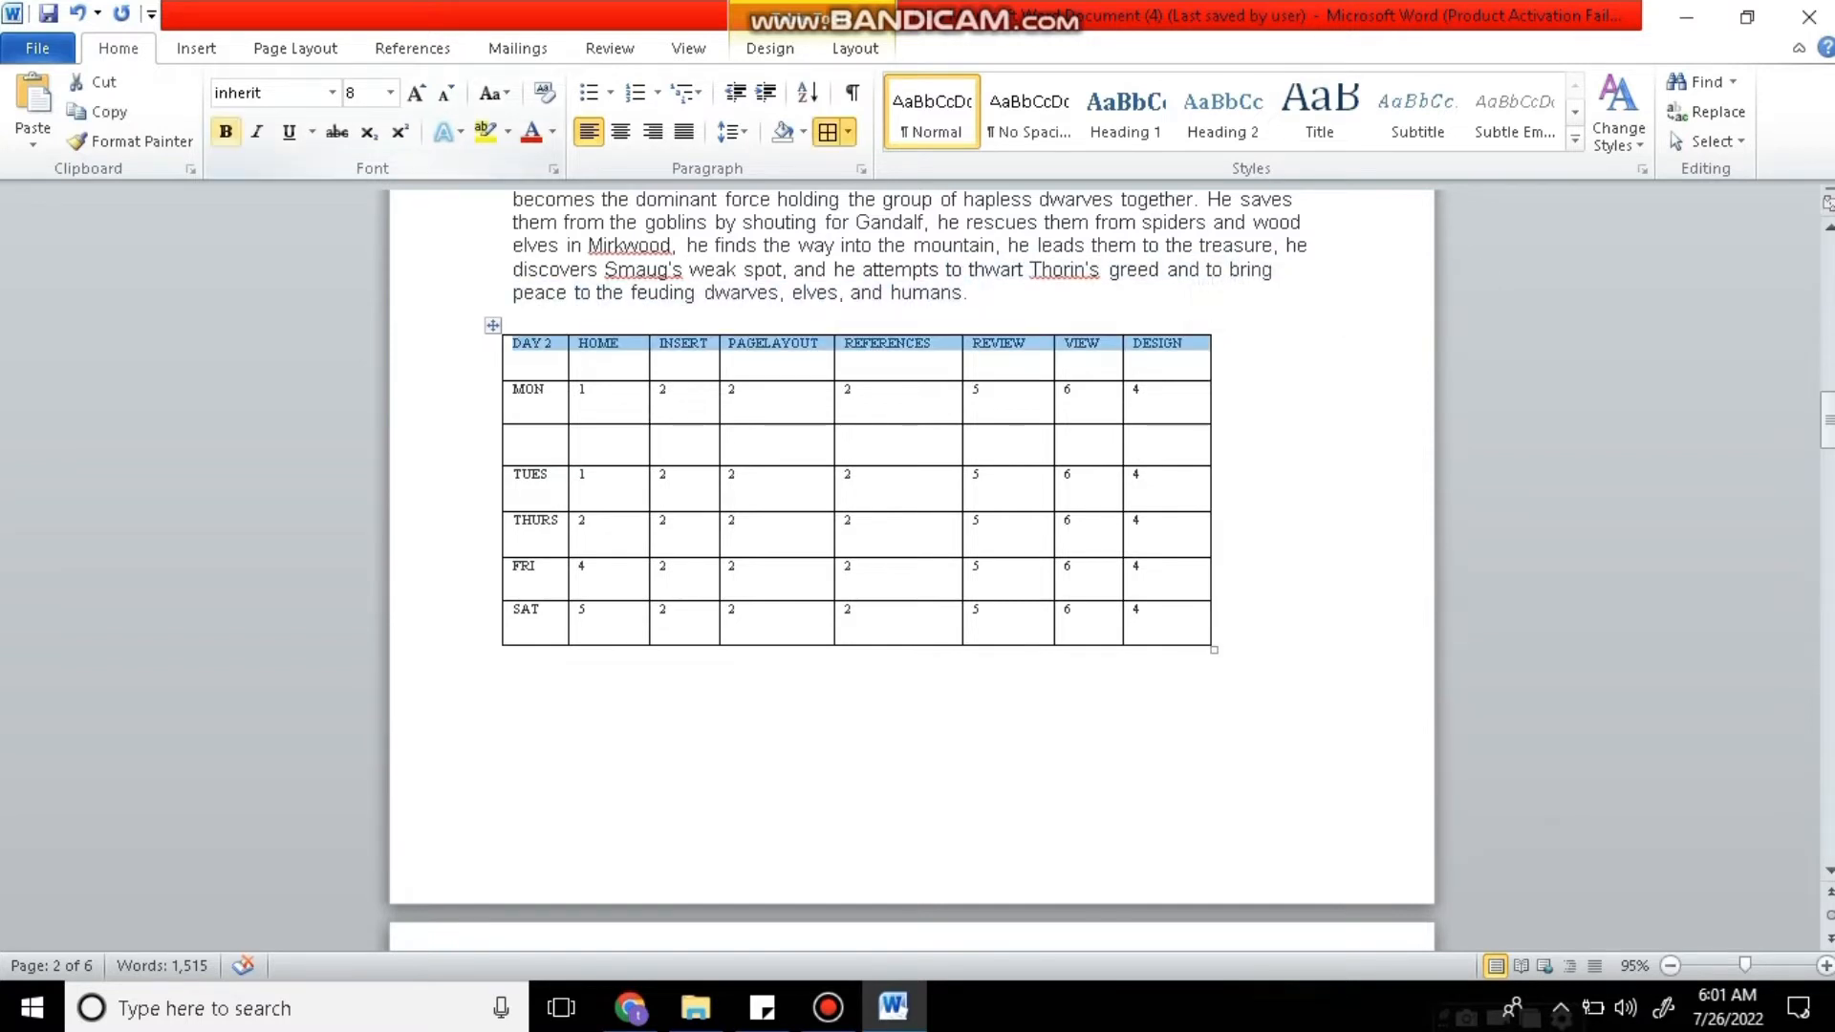
{"action": "left_click", "coordinate": [225, 131]}
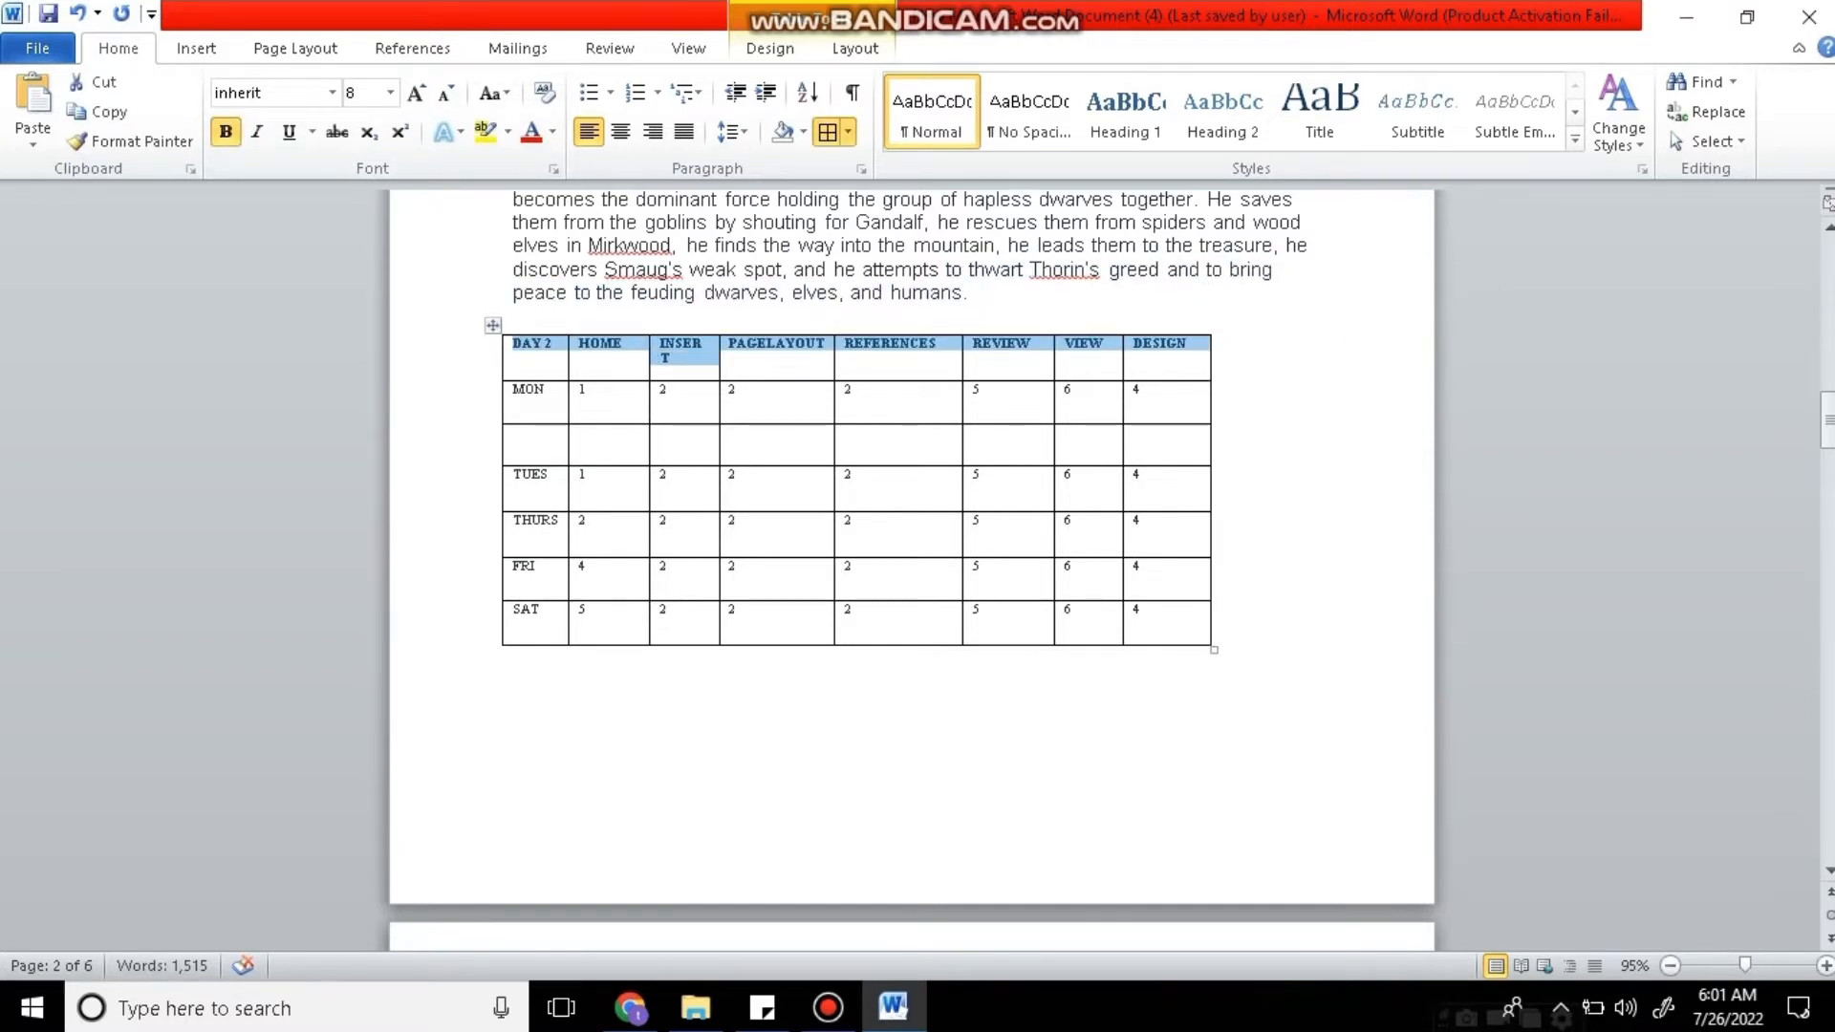
{"action": "left_click_drag", "start_coordinate": [520, 390], "coordinate": [535, 617]}
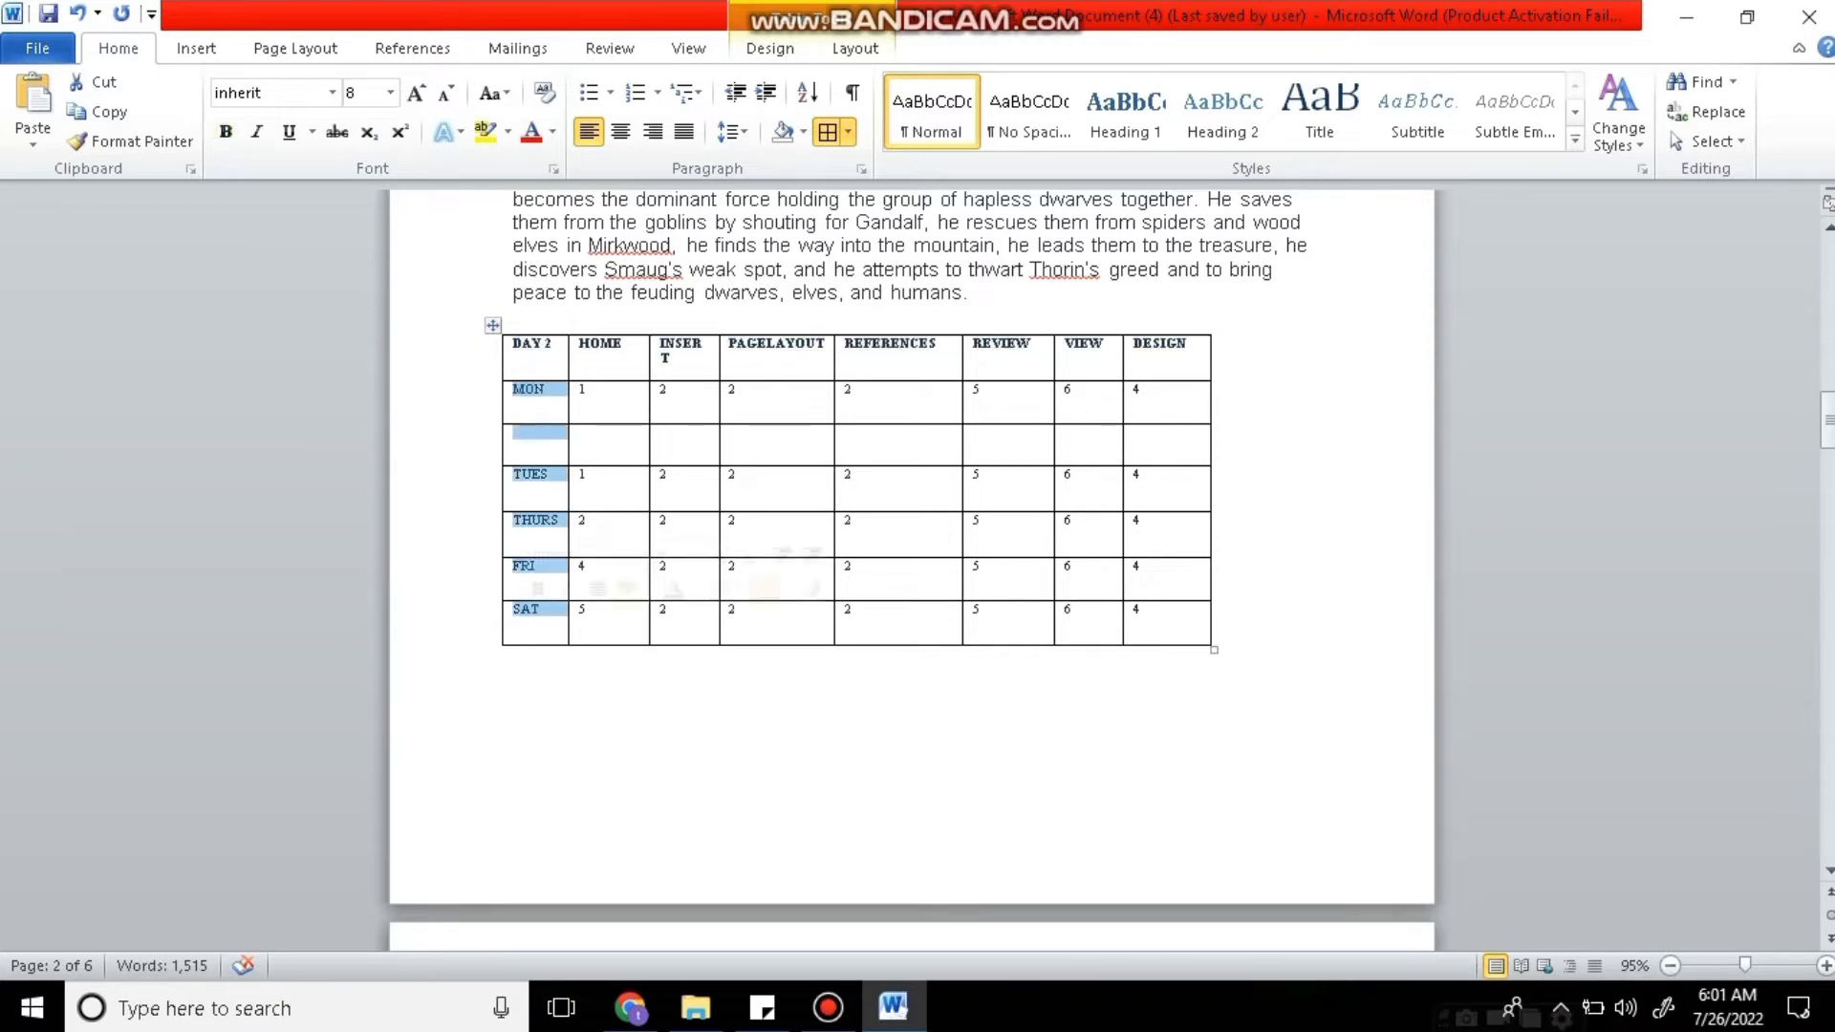
{"action": "left_click", "coordinate": [225, 131]}
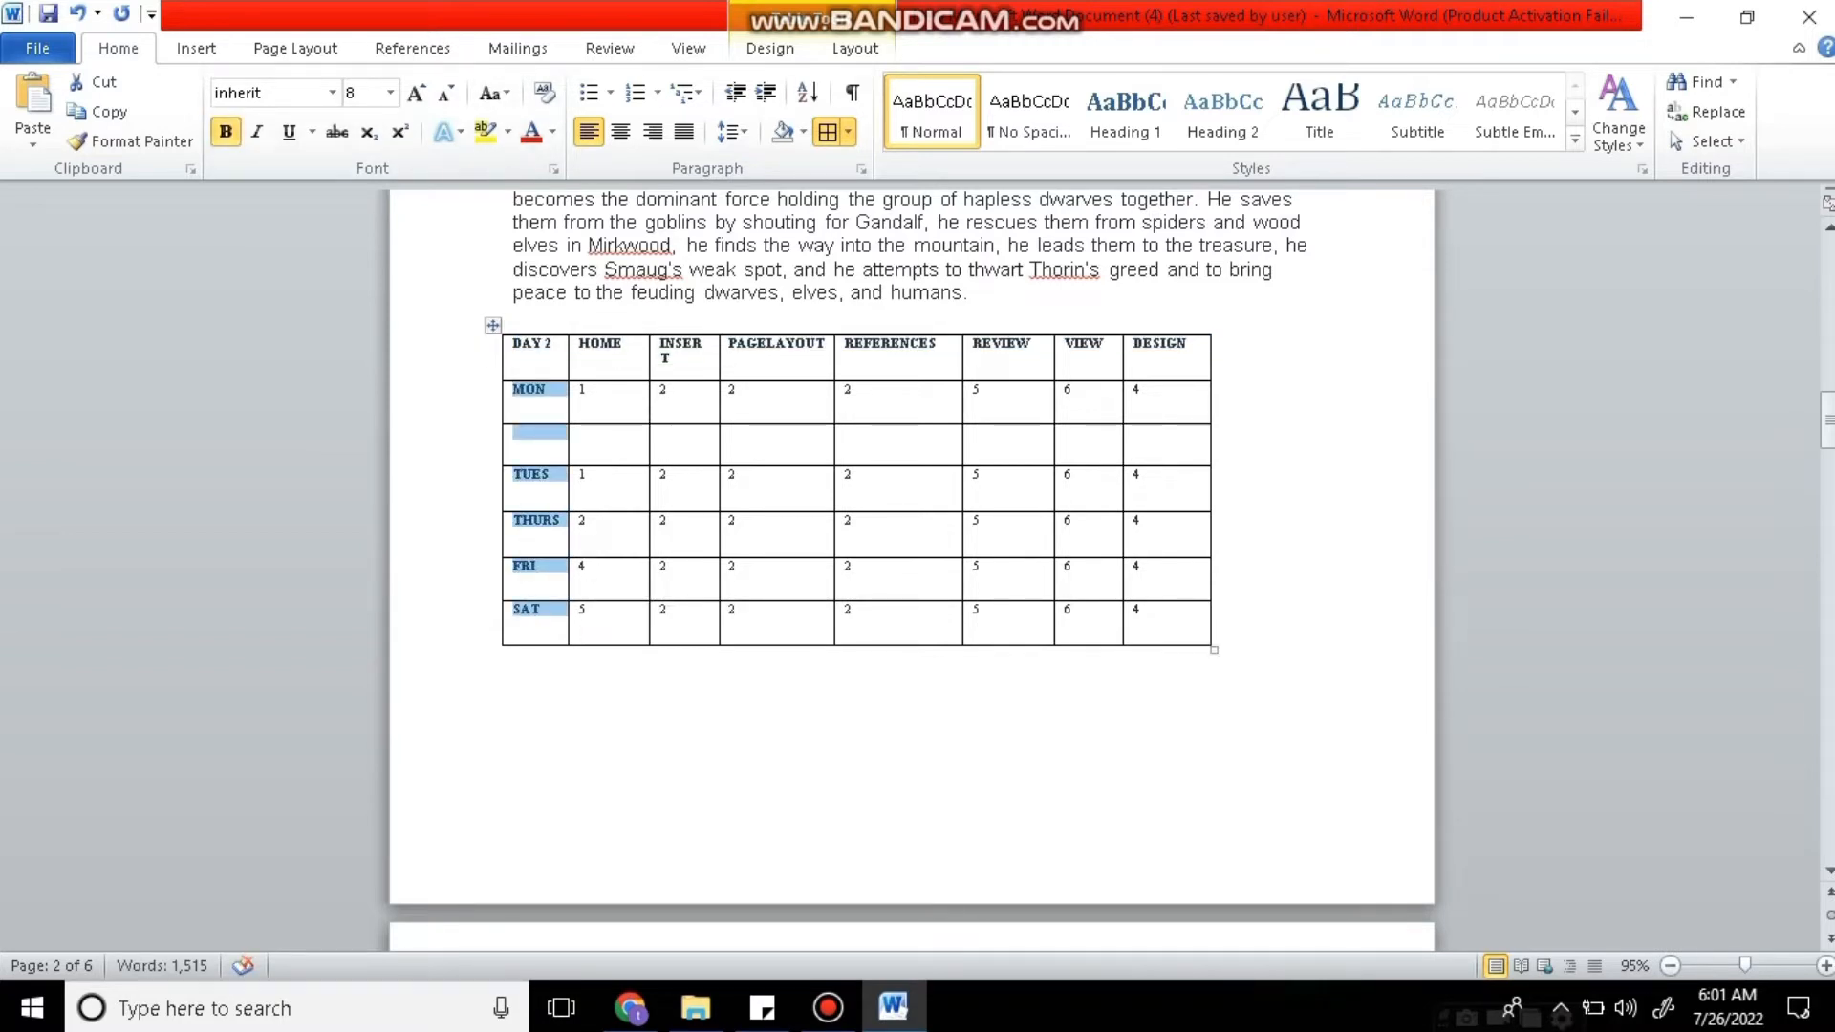
{"action": "left_click_drag", "start_coordinate": [1214, 649], "coordinate": [1325, 719]}
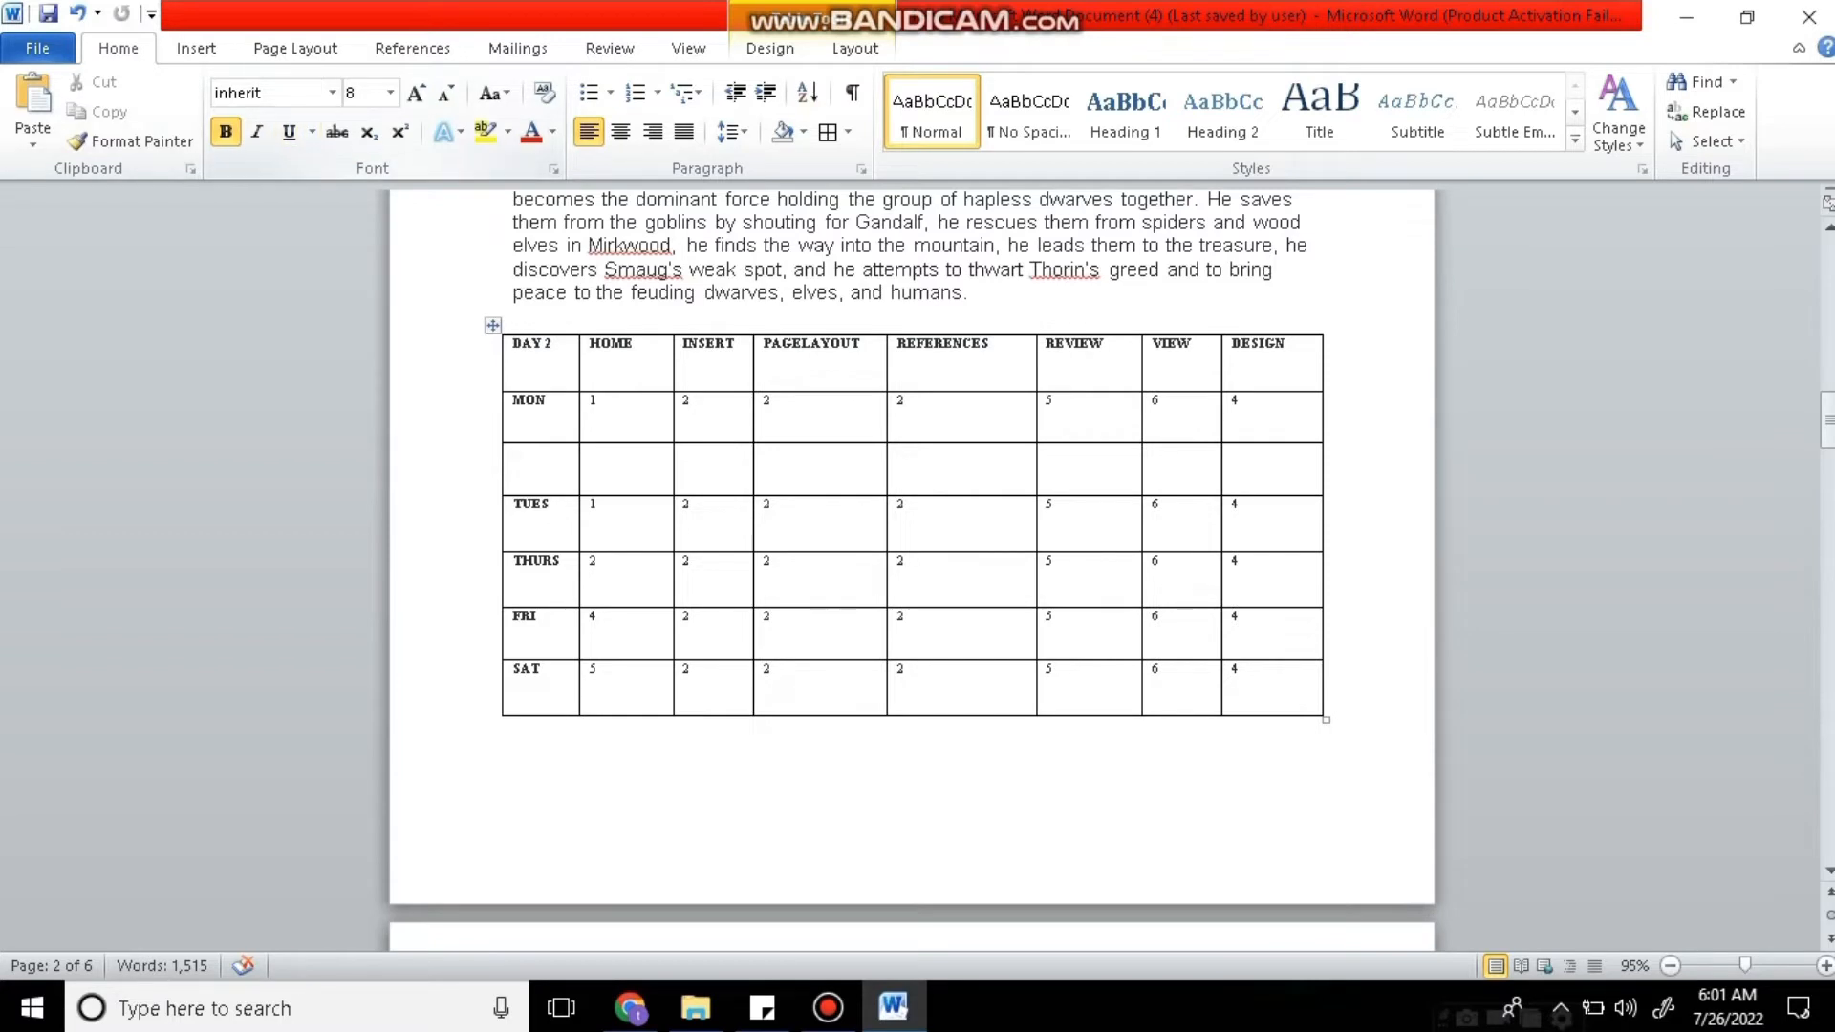
Remove the blank lines above the Gandalf heading on the following page.
{"action": "left_click", "coordinate": [196, 48]}
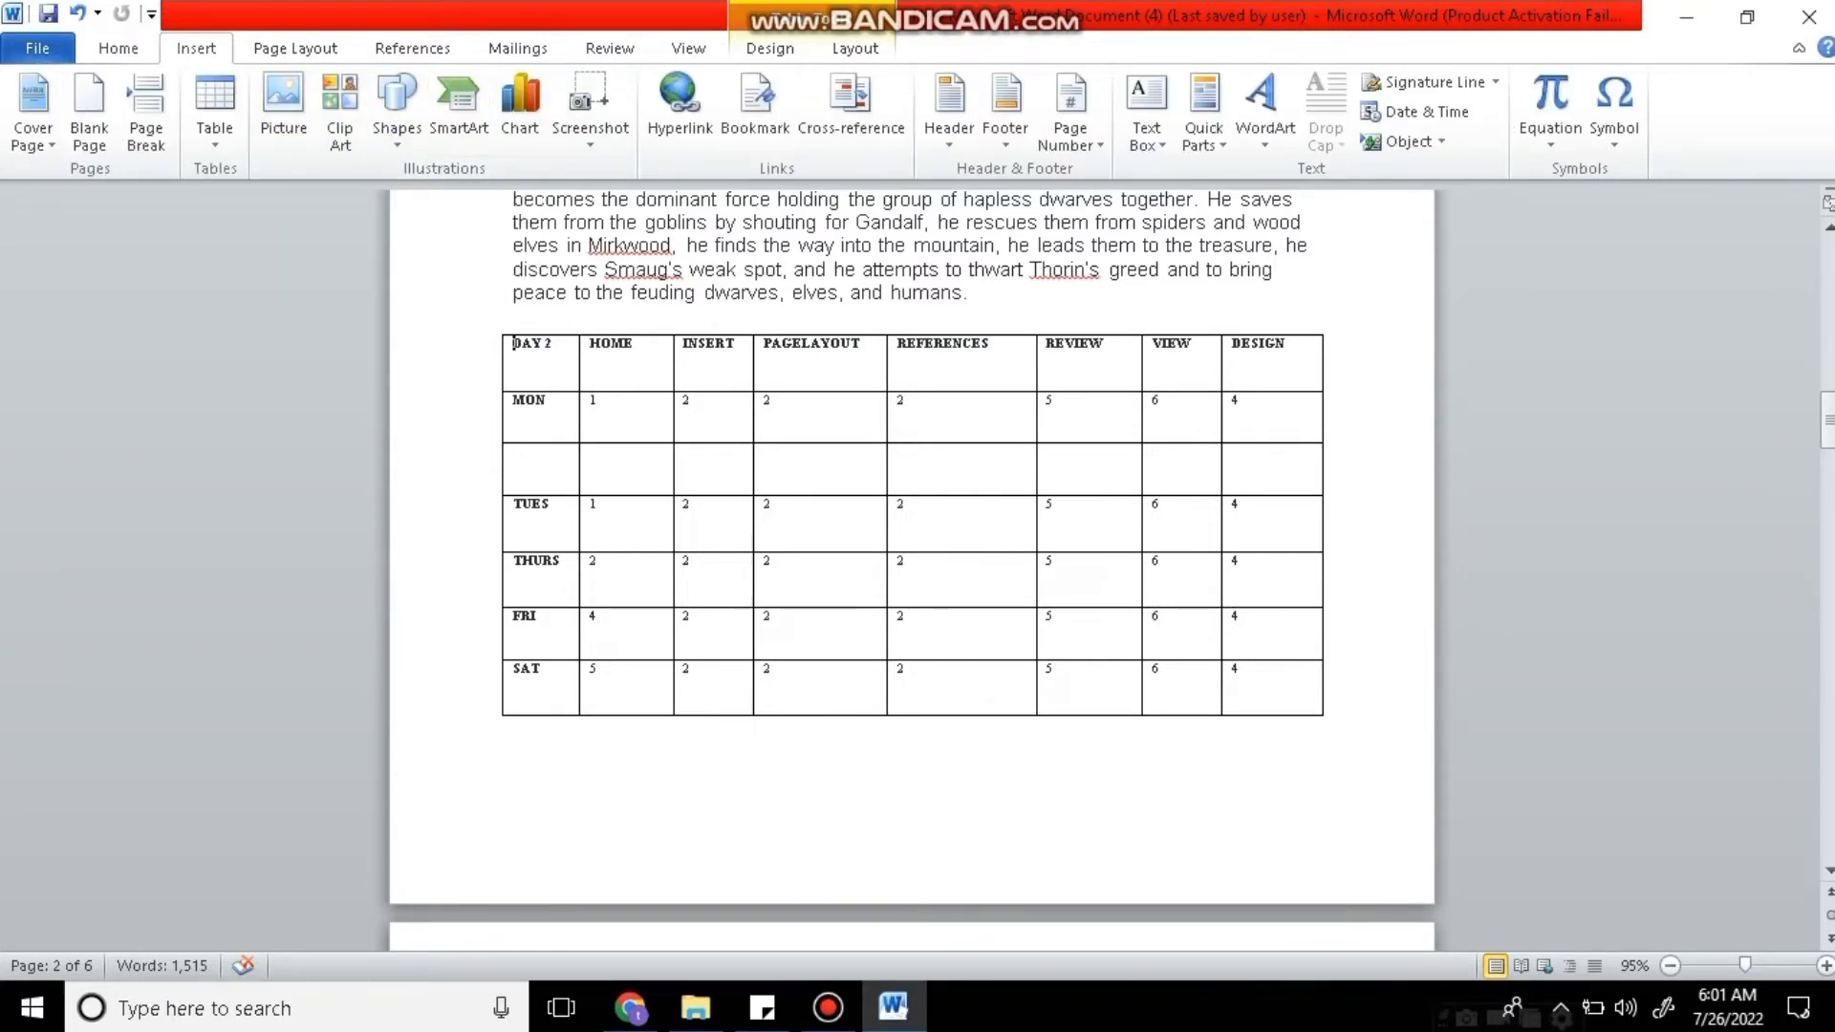
{"action": "left_click_drag", "start_coordinate": [1827, 418], "coordinate": [1827, 500]}
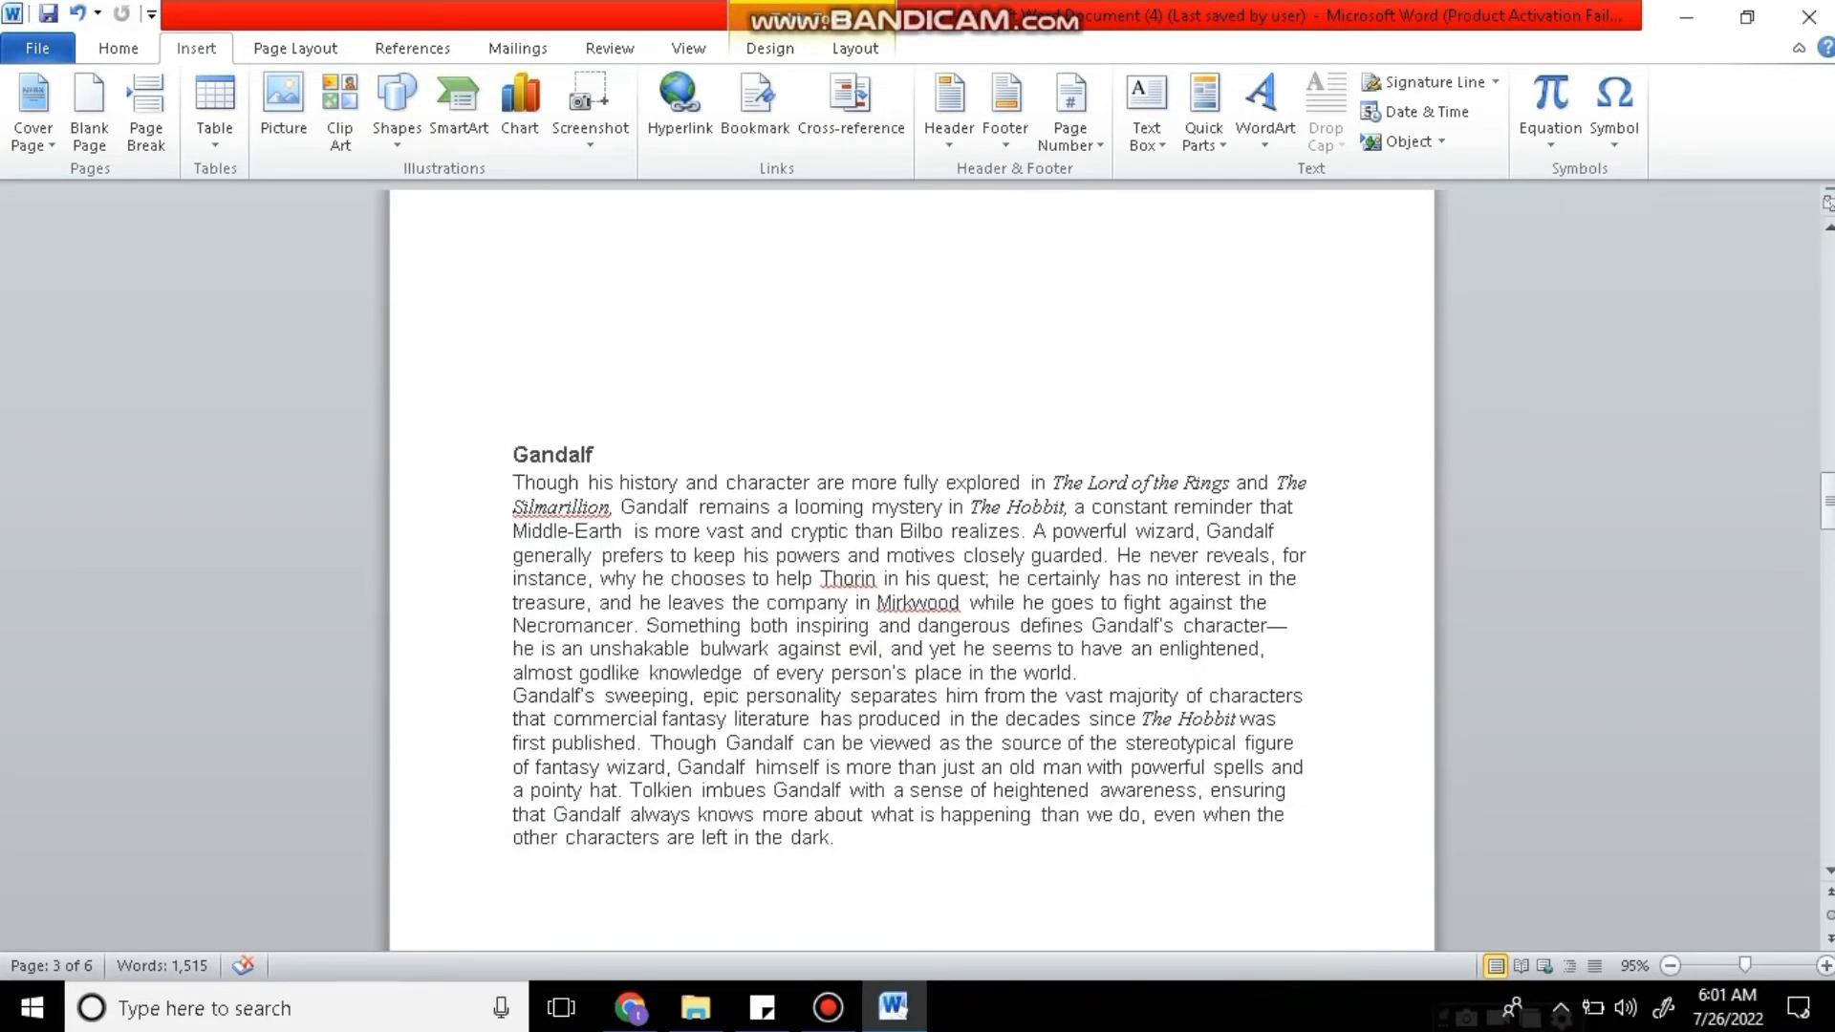
{"action": "left_click", "coordinate": [513, 456]}
{"action": "key", "text": "BackSpace"}
{"action": "key", "text": "BackSpace"}
{"action": "key", "text": "BackSpace"}
{"action": "key", "text": "BackSpace"}
{"action": "key", "text": "BackSpace"}
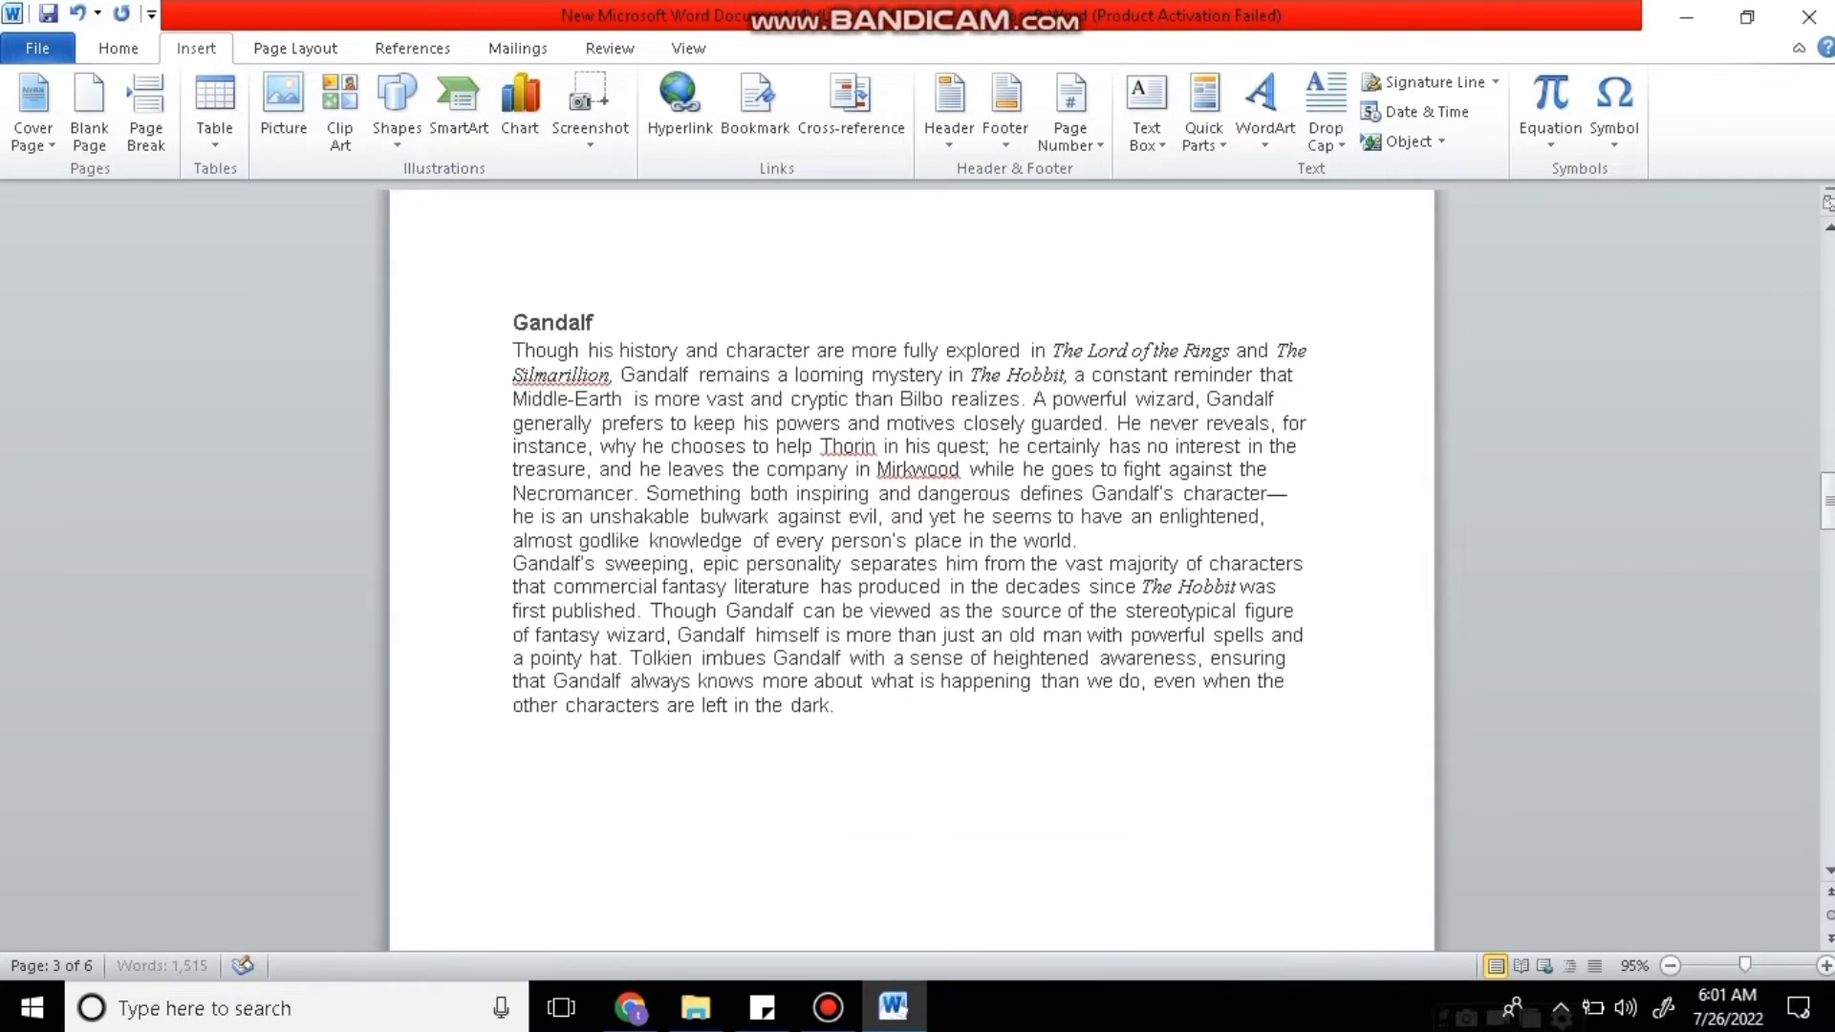
{"action": "key", "text": "BackSpace"}
Insert the picture "ms word" from the Desktop folder "pics" on a new line after Gandalf's first paragraph.
{"action": "left_click", "coordinate": [1078, 514]}
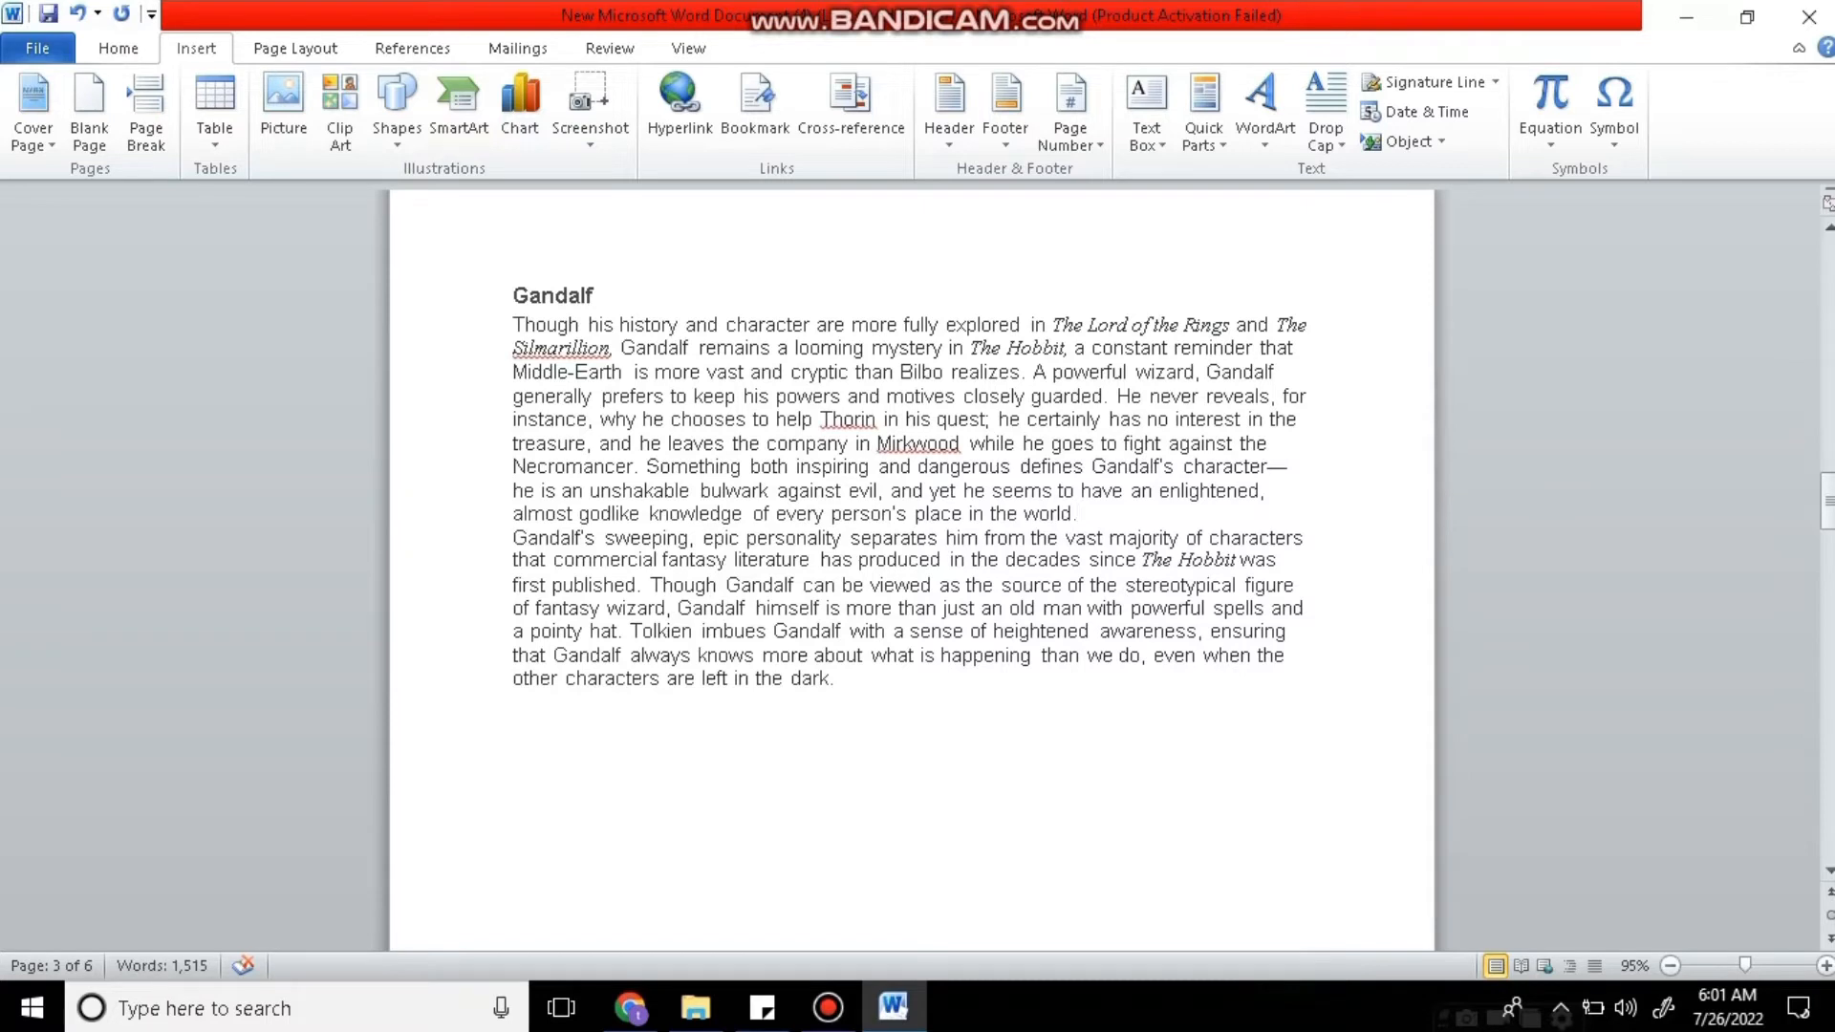
{"action": "key", "text": "Return"}
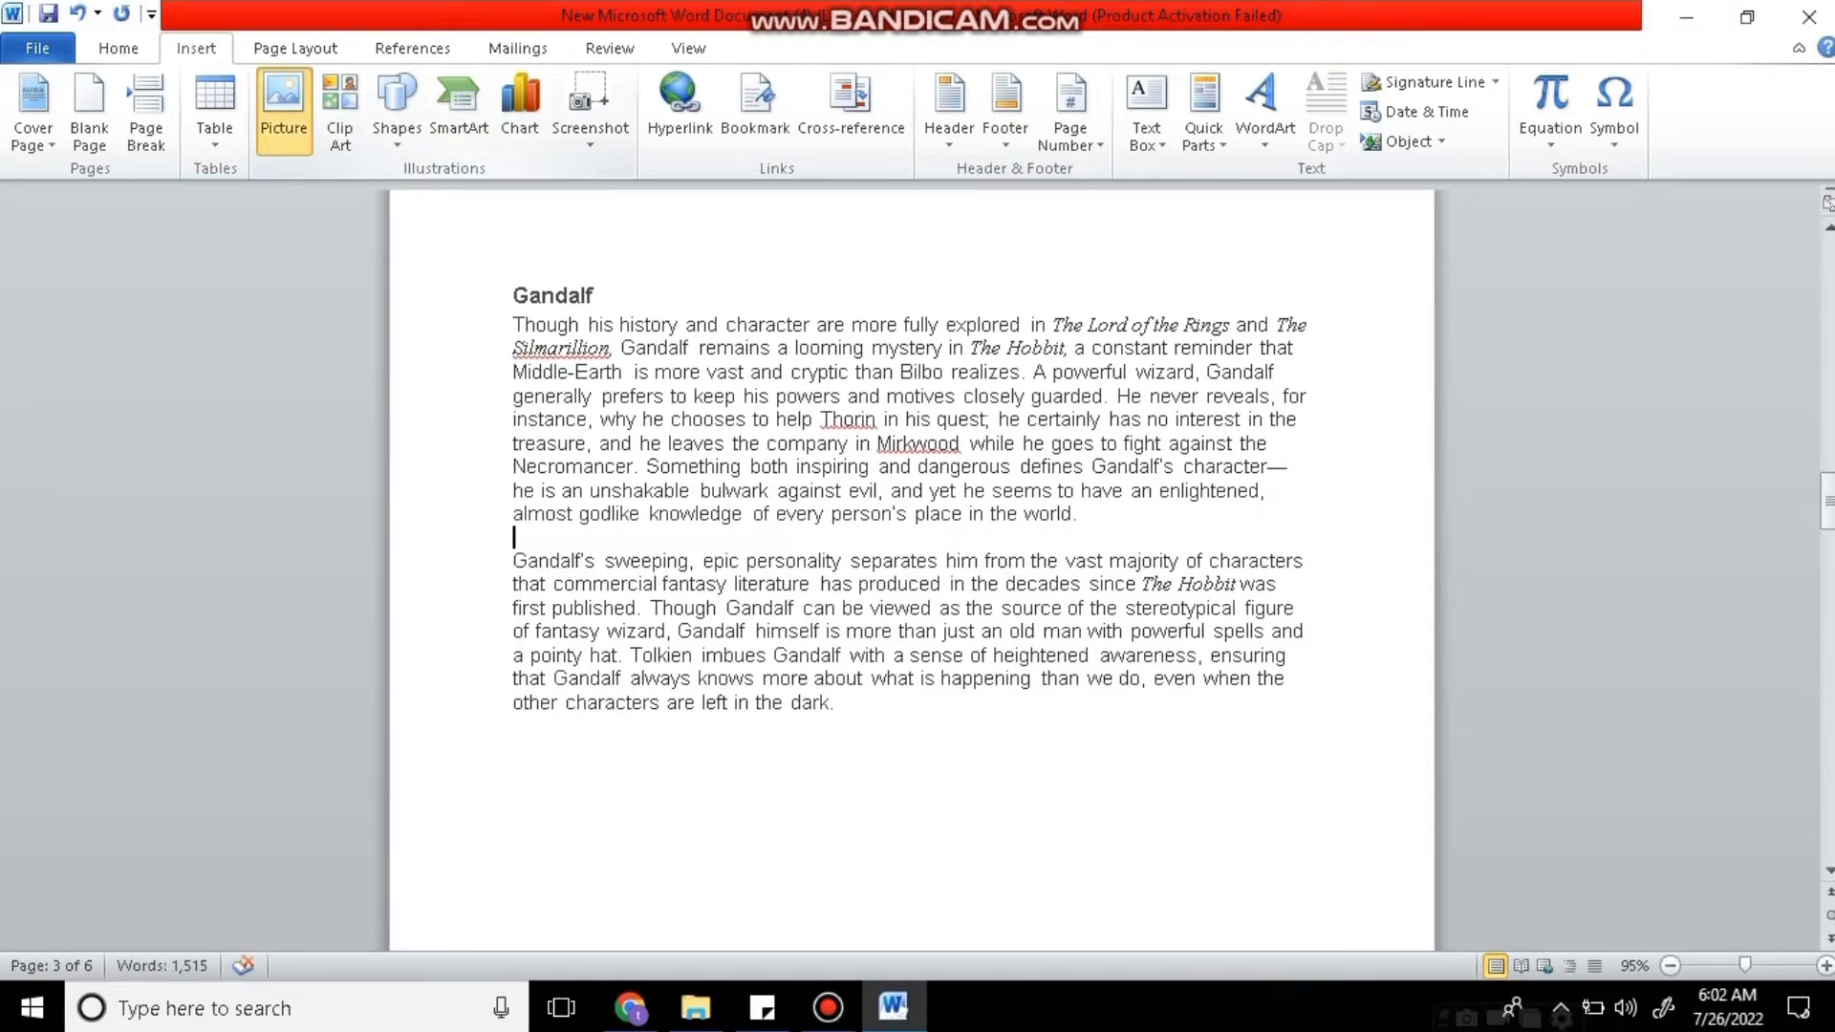
{"action": "left_click", "coordinate": [284, 111]}
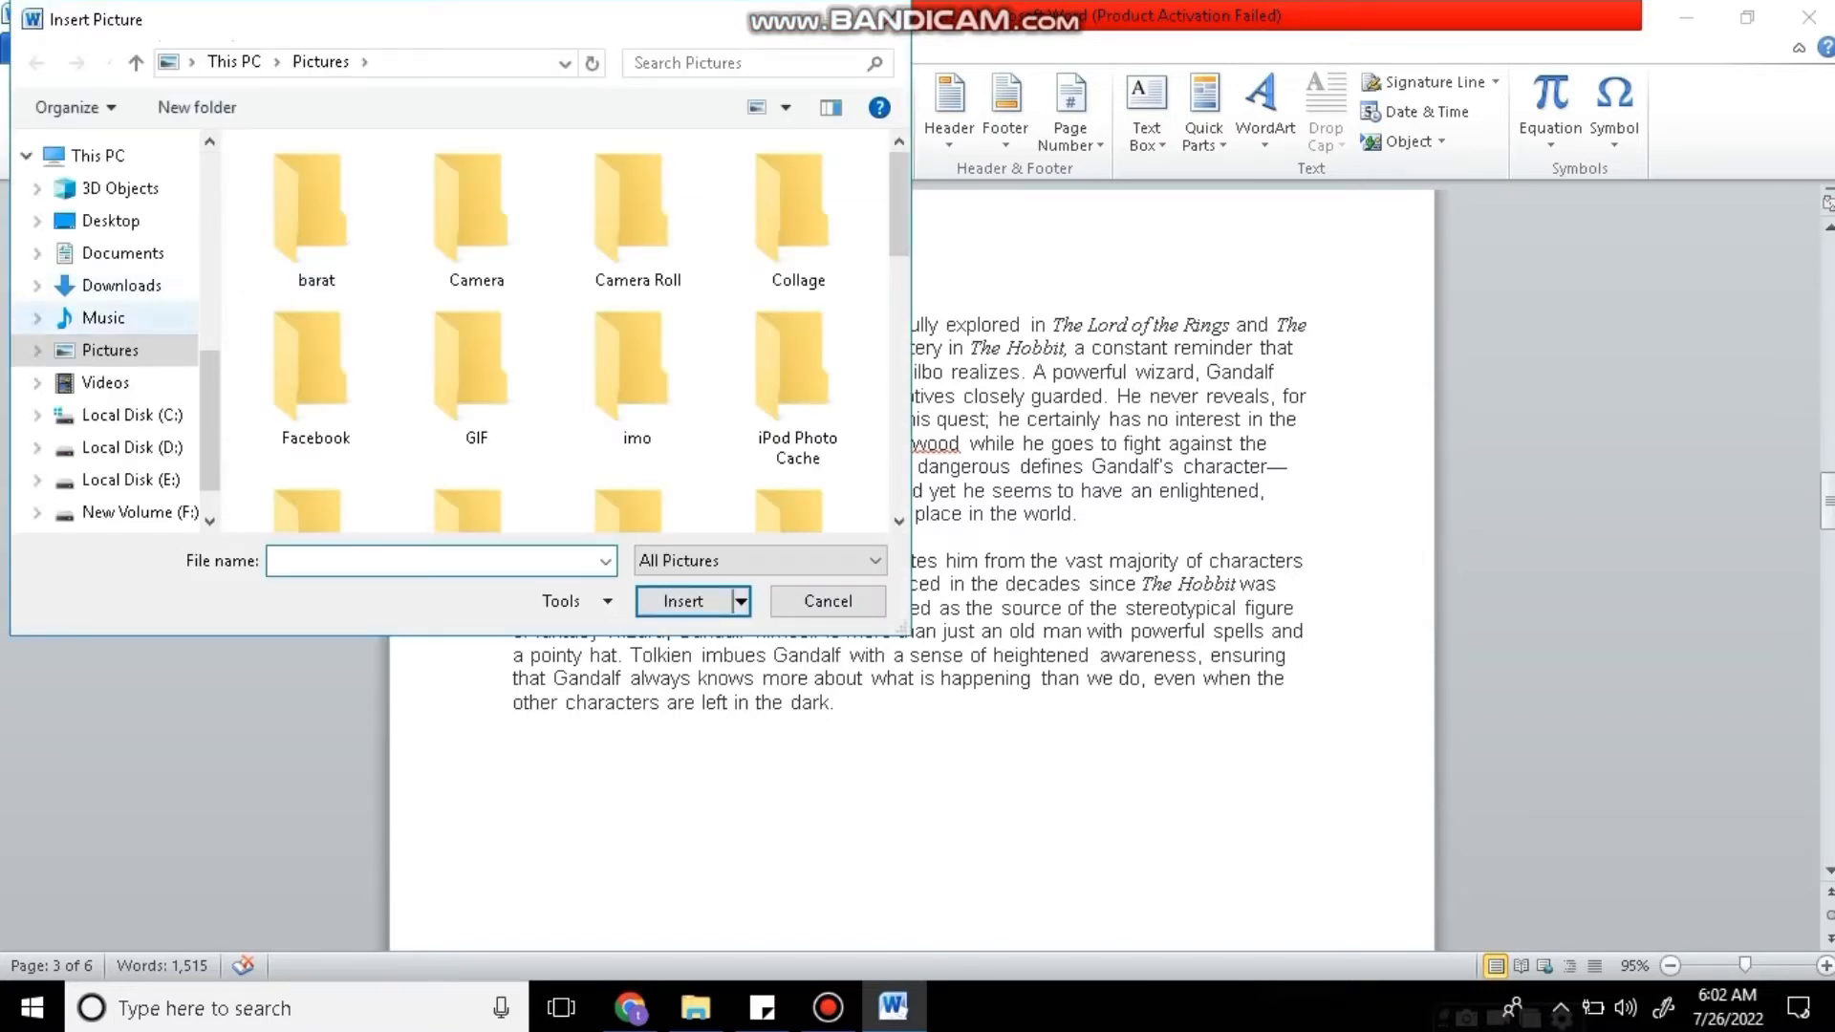
{"action": "left_click", "coordinate": [111, 221]}
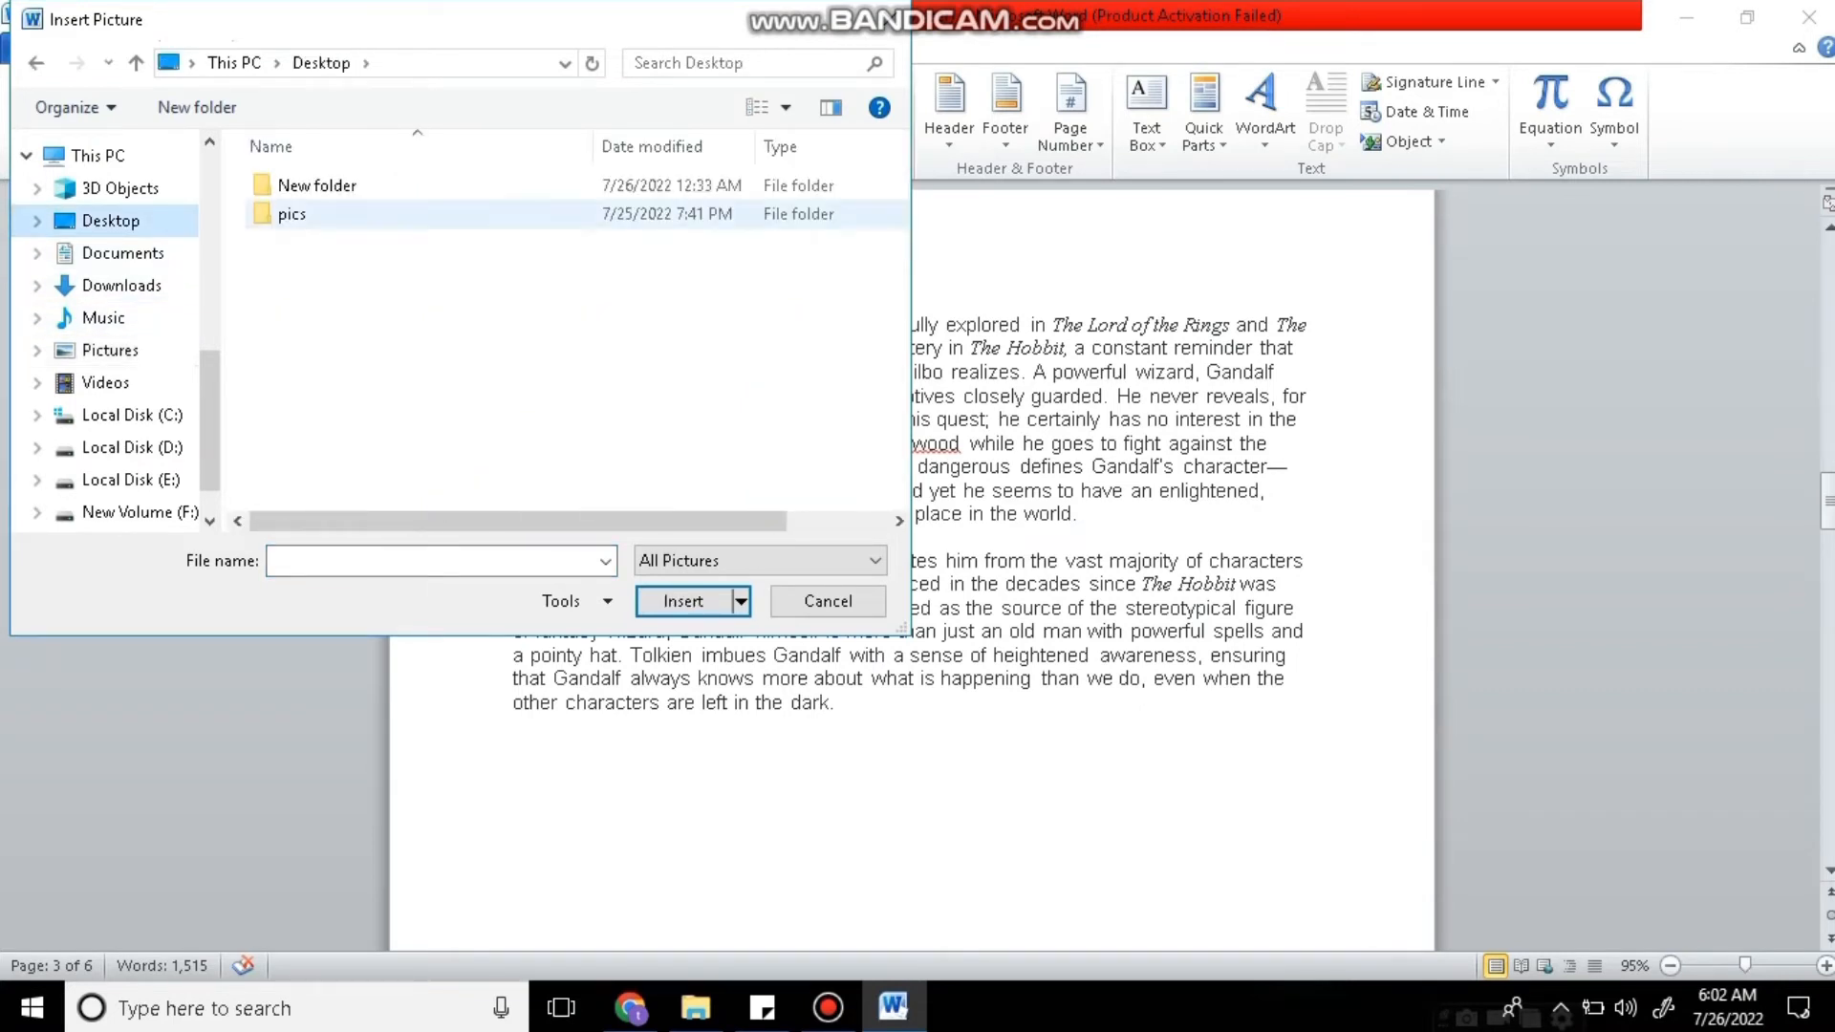
{"action": "double_click", "coordinate": [291, 214]}
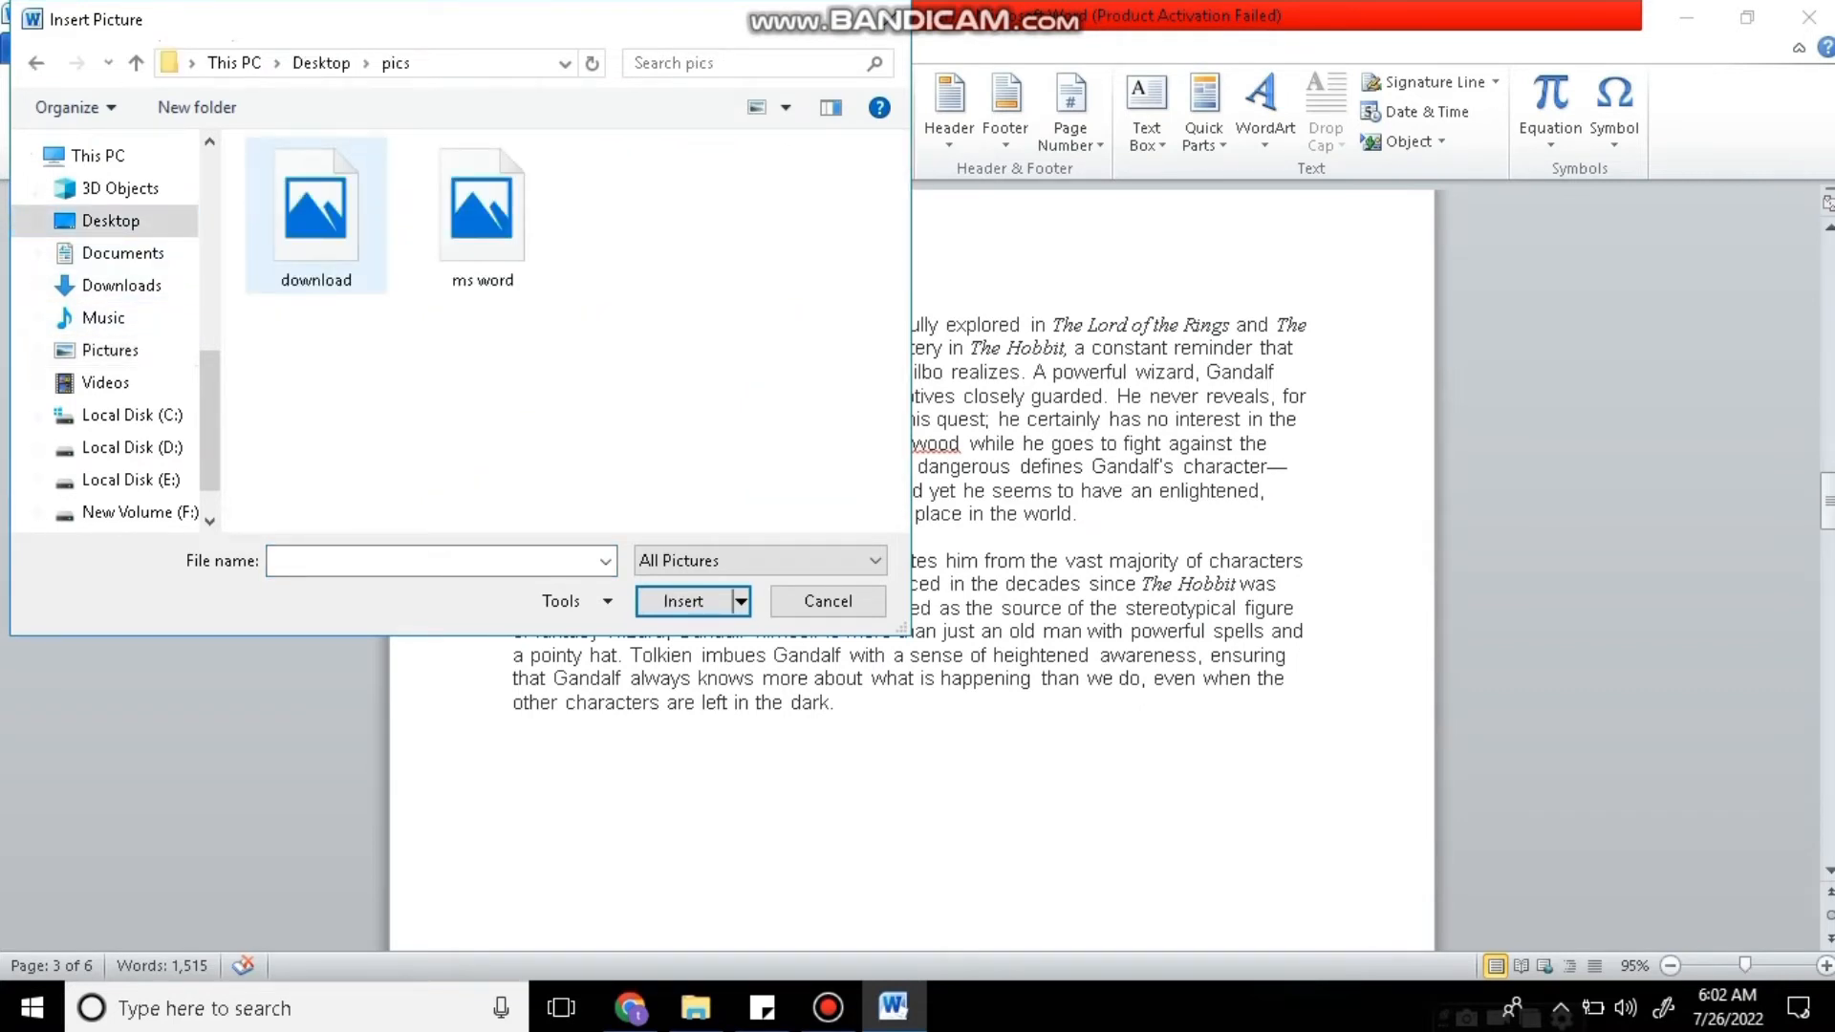
{"action": "double_click", "coordinate": [481, 215]}
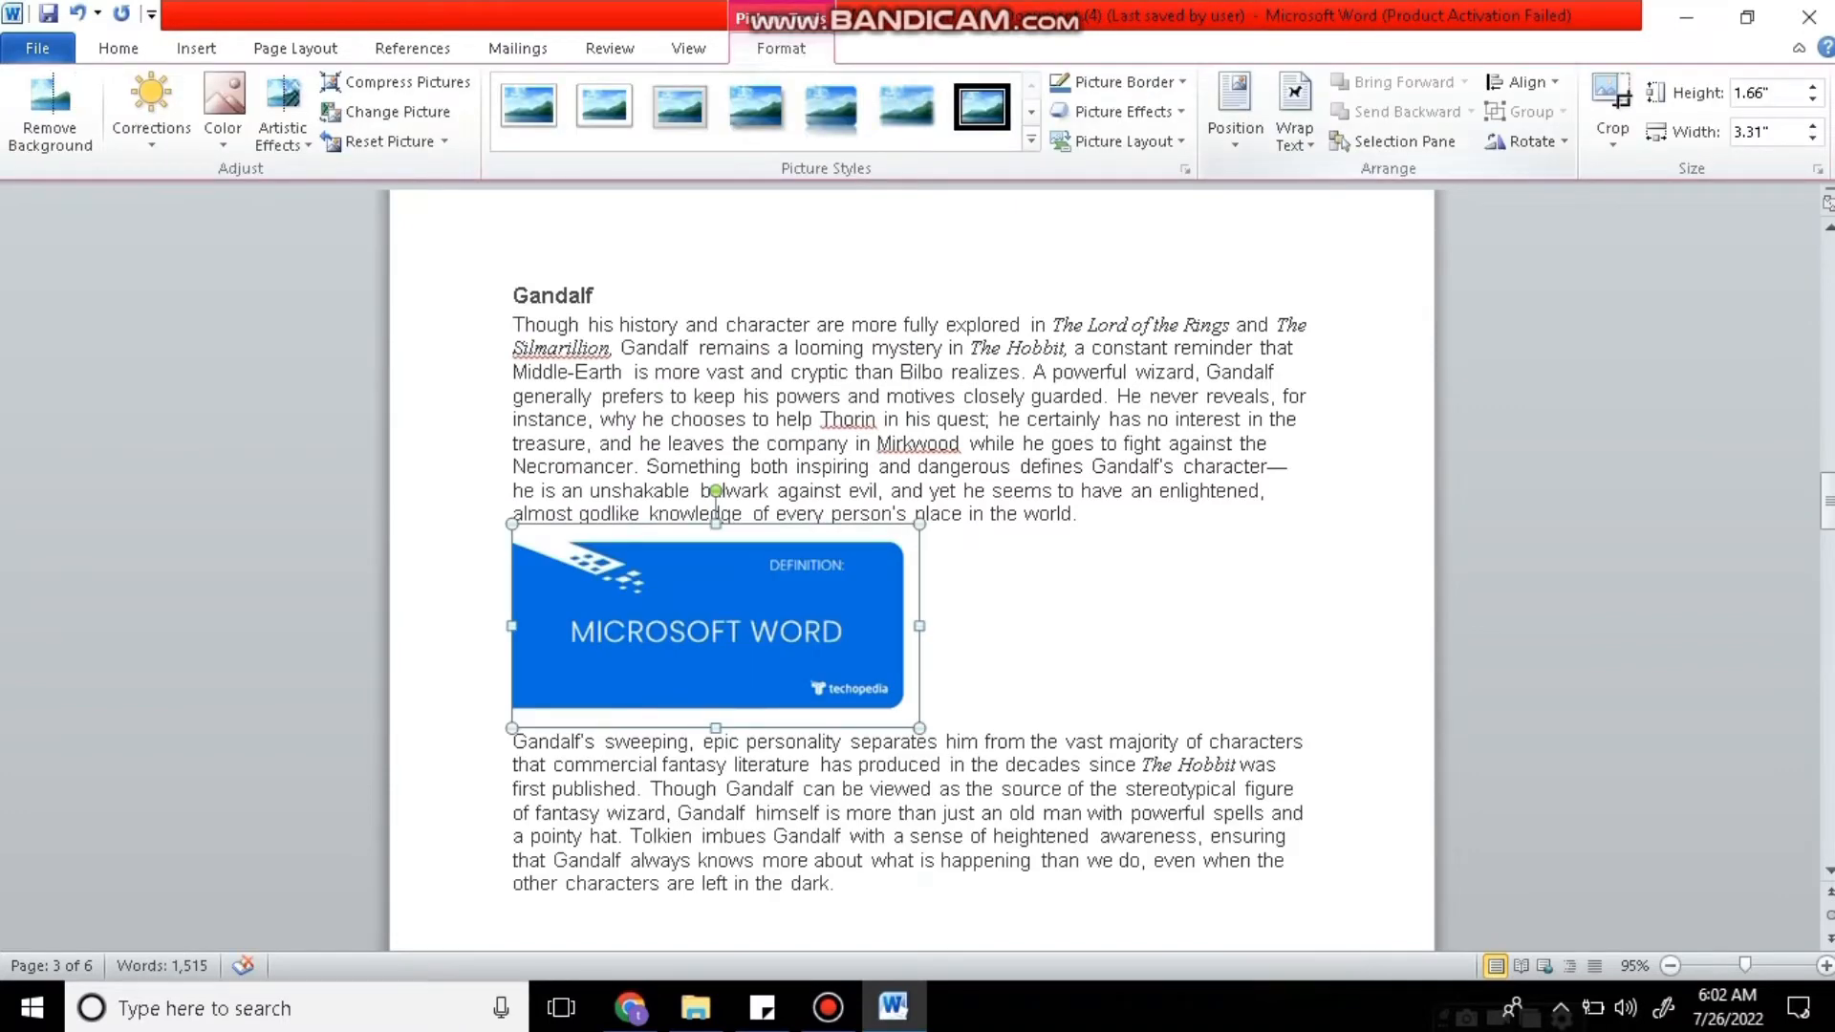
Set the inserted picture's text wrapping to Tight and apply the black beveled frame style with a reflection.
{"action": "left_click", "coordinate": [1294, 134]}
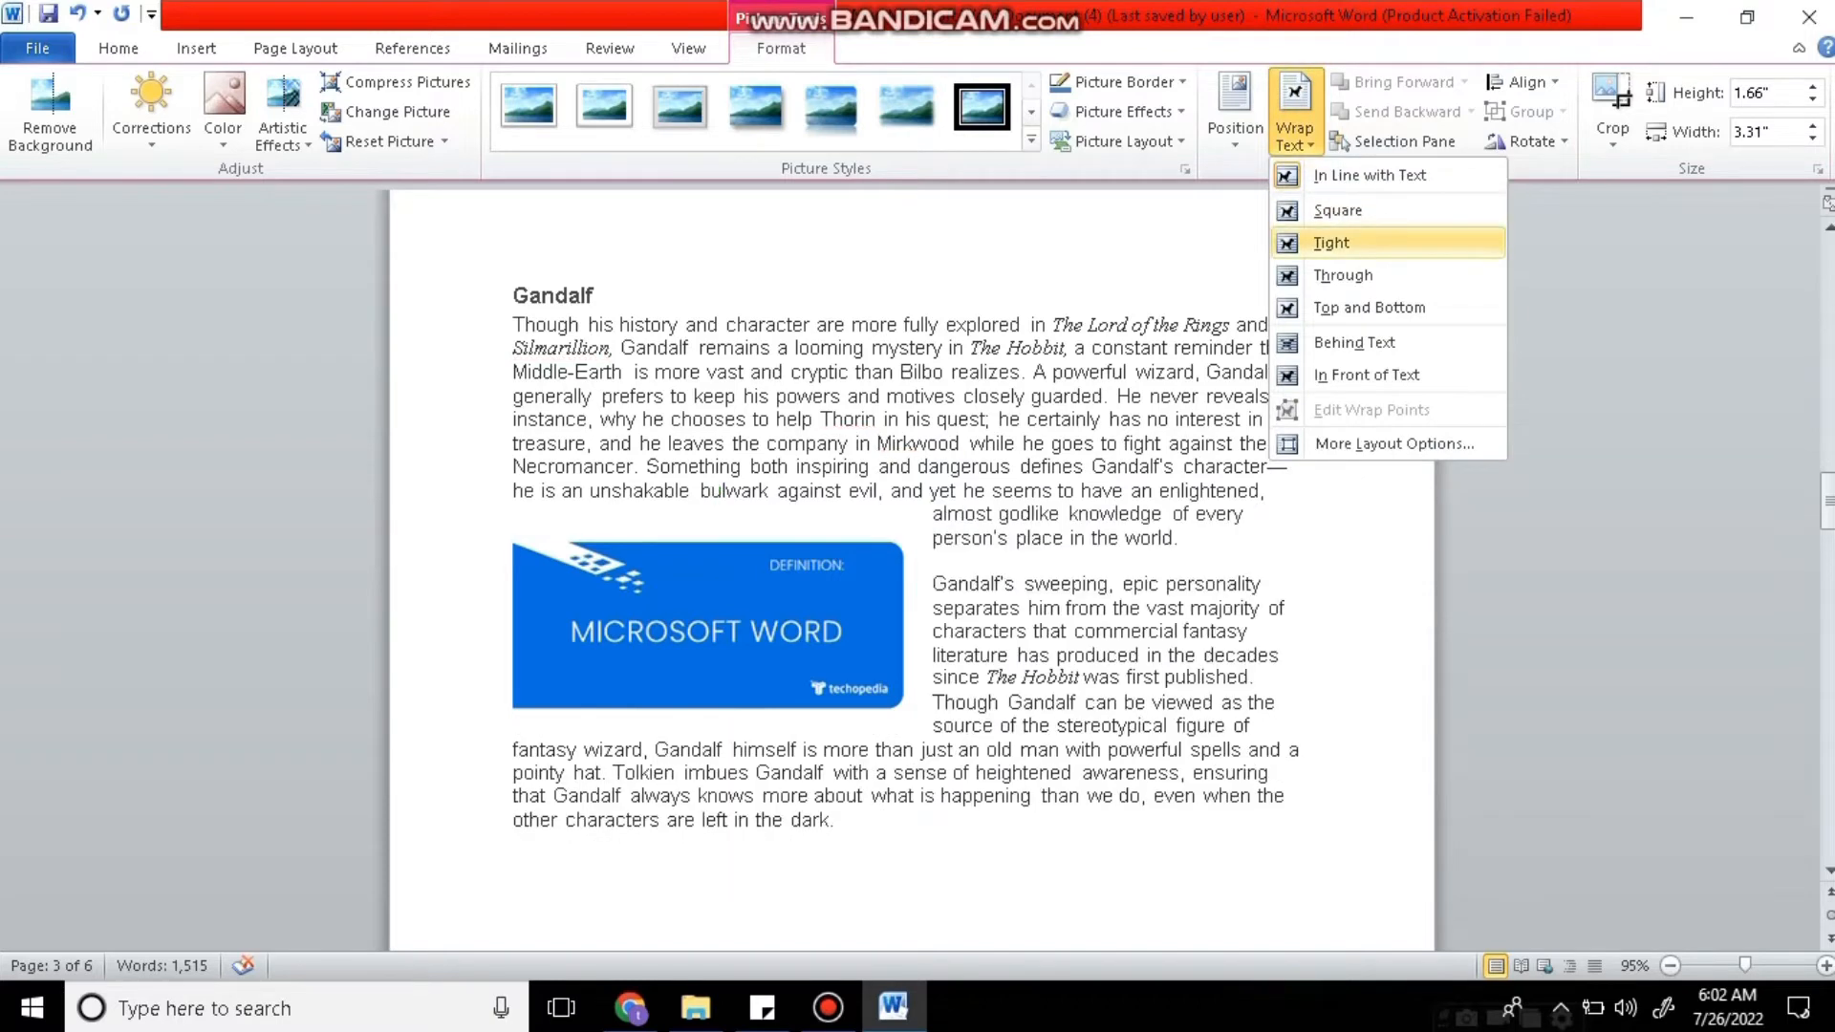
{"action": "left_click", "coordinate": [1357, 243]}
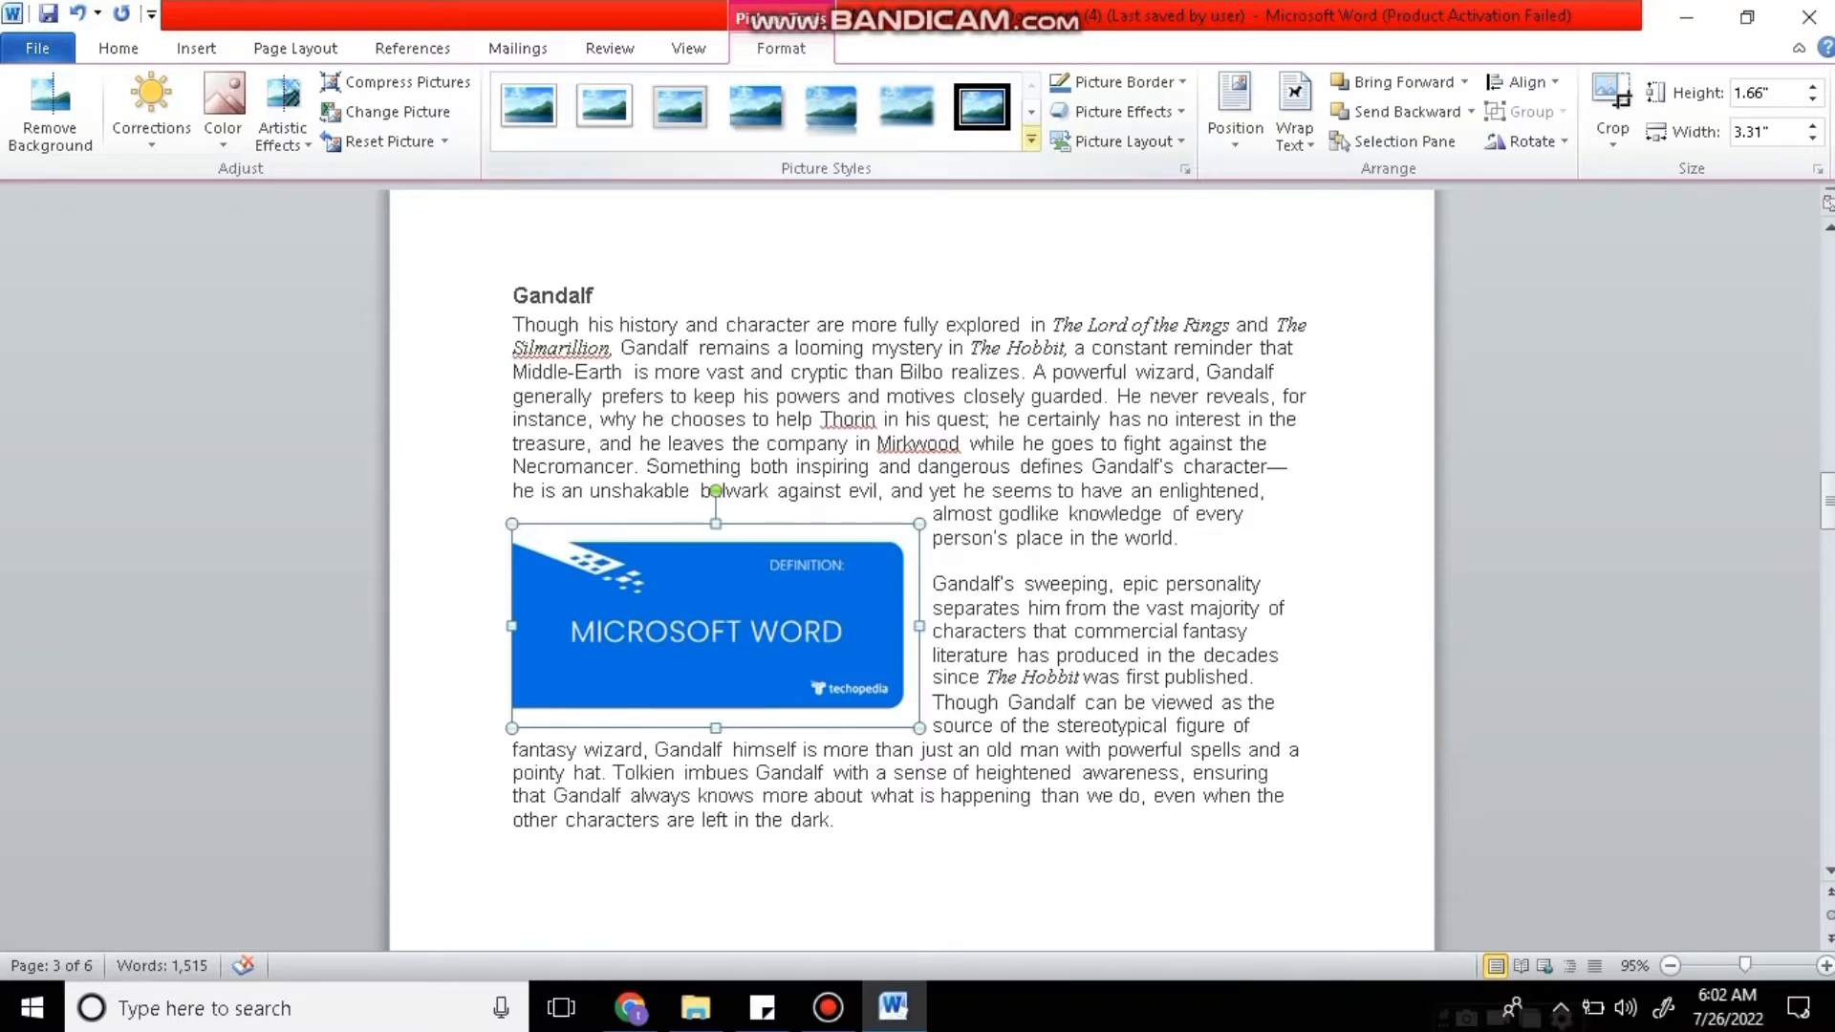
{"action": "left_click", "coordinate": [1031, 140]}
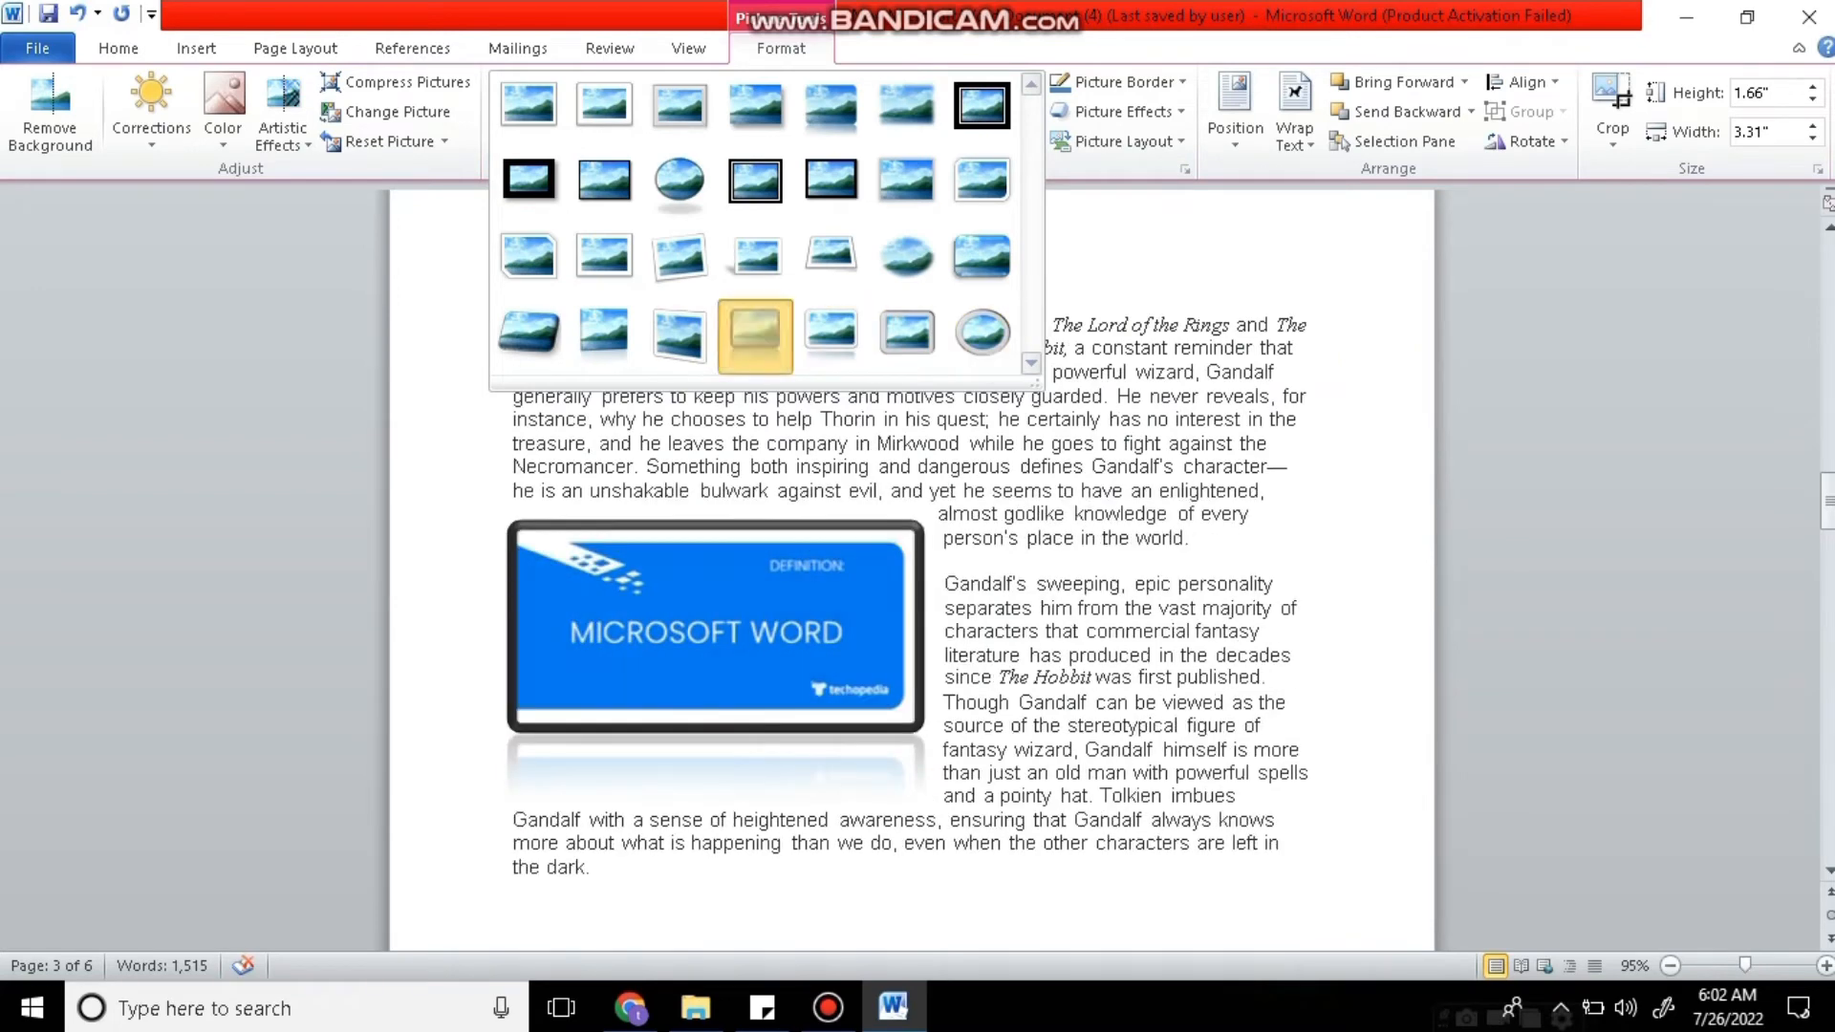
{"action": "left_click", "coordinate": [755, 330]}
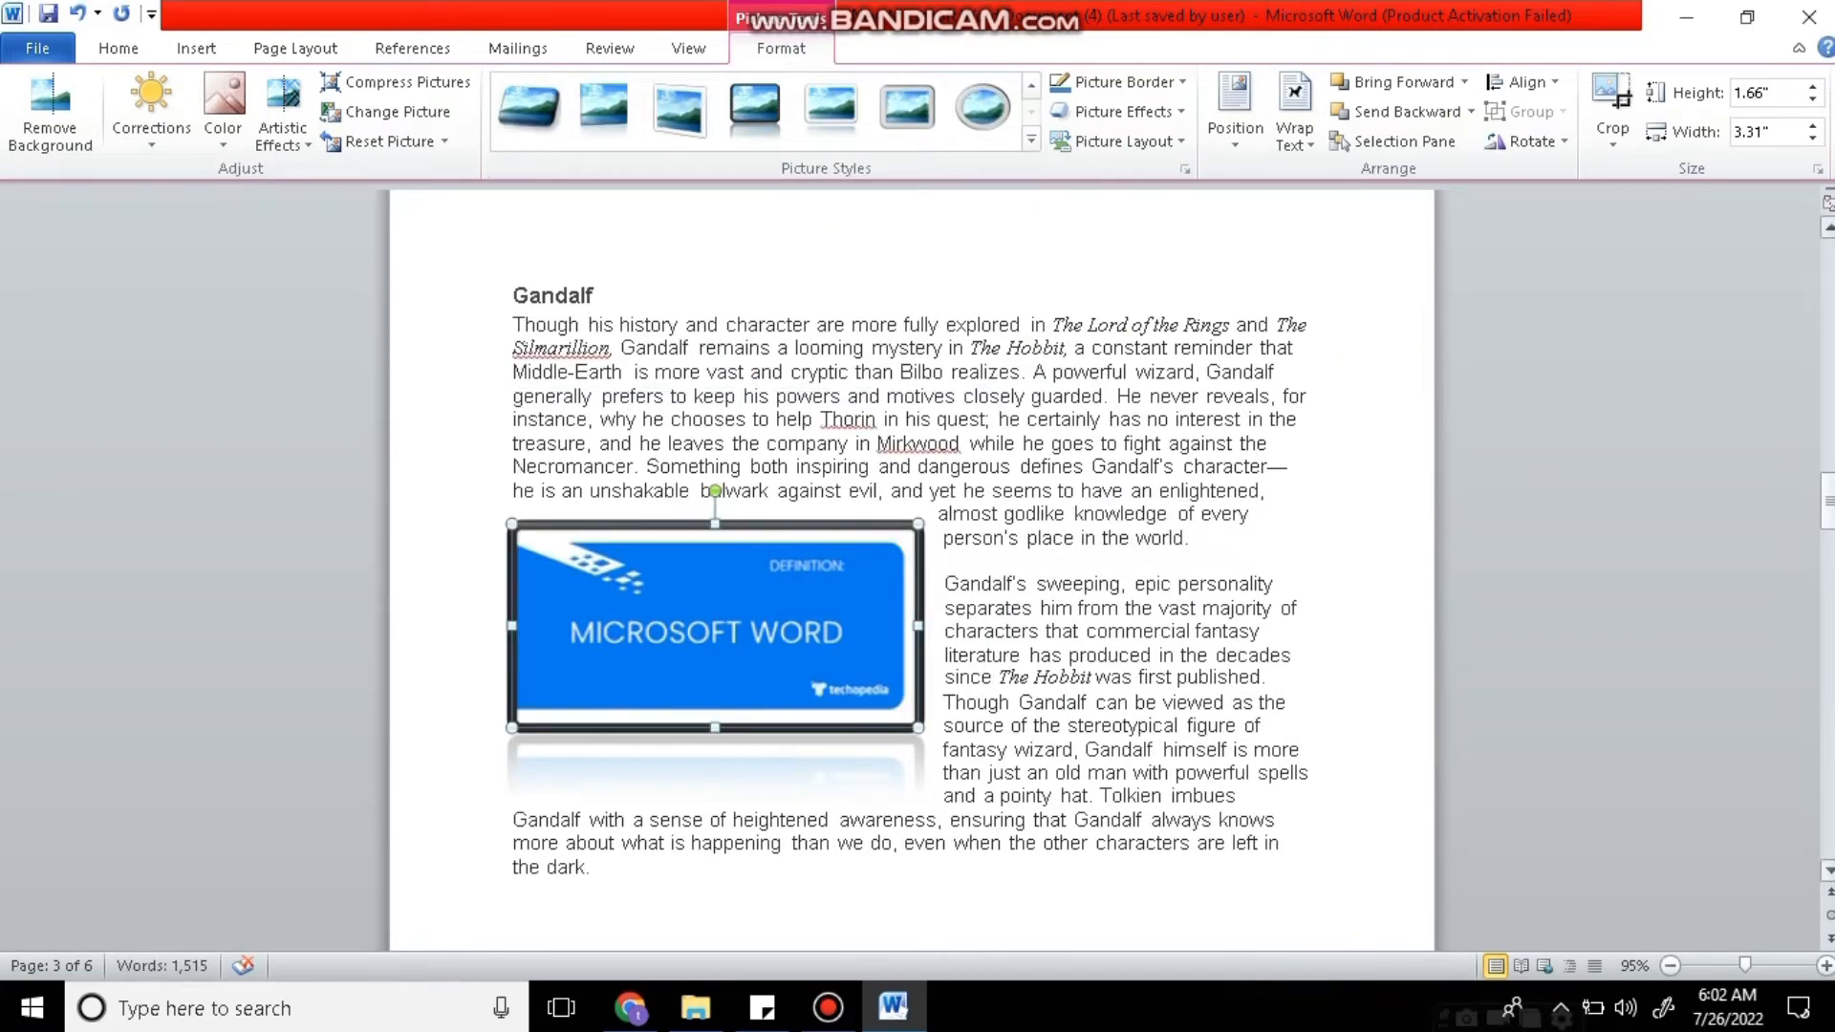
Cut the black-and-white rock mountain picture out of the cover page.
{"action": "left_click_drag", "start_coordinate": [1827, 501], "coordinate": [1827, 268]}
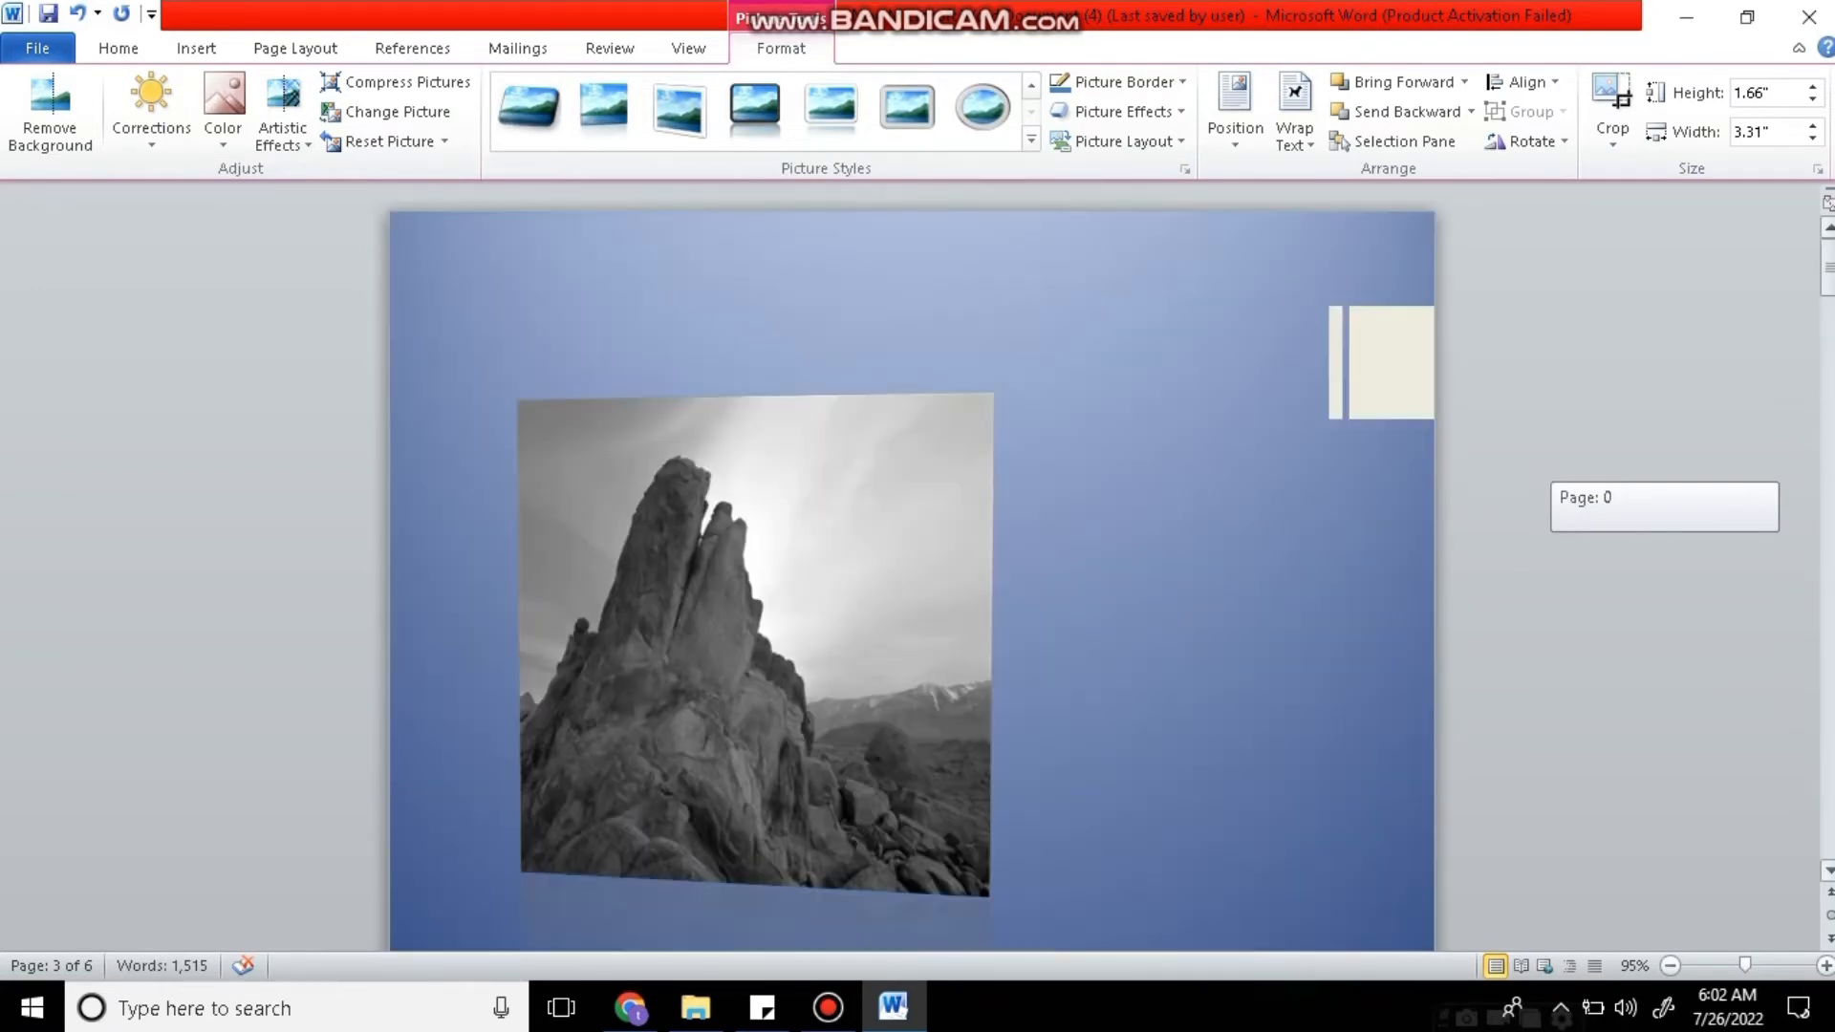
{"action": "left_click", "coordinate": [774, 612]}
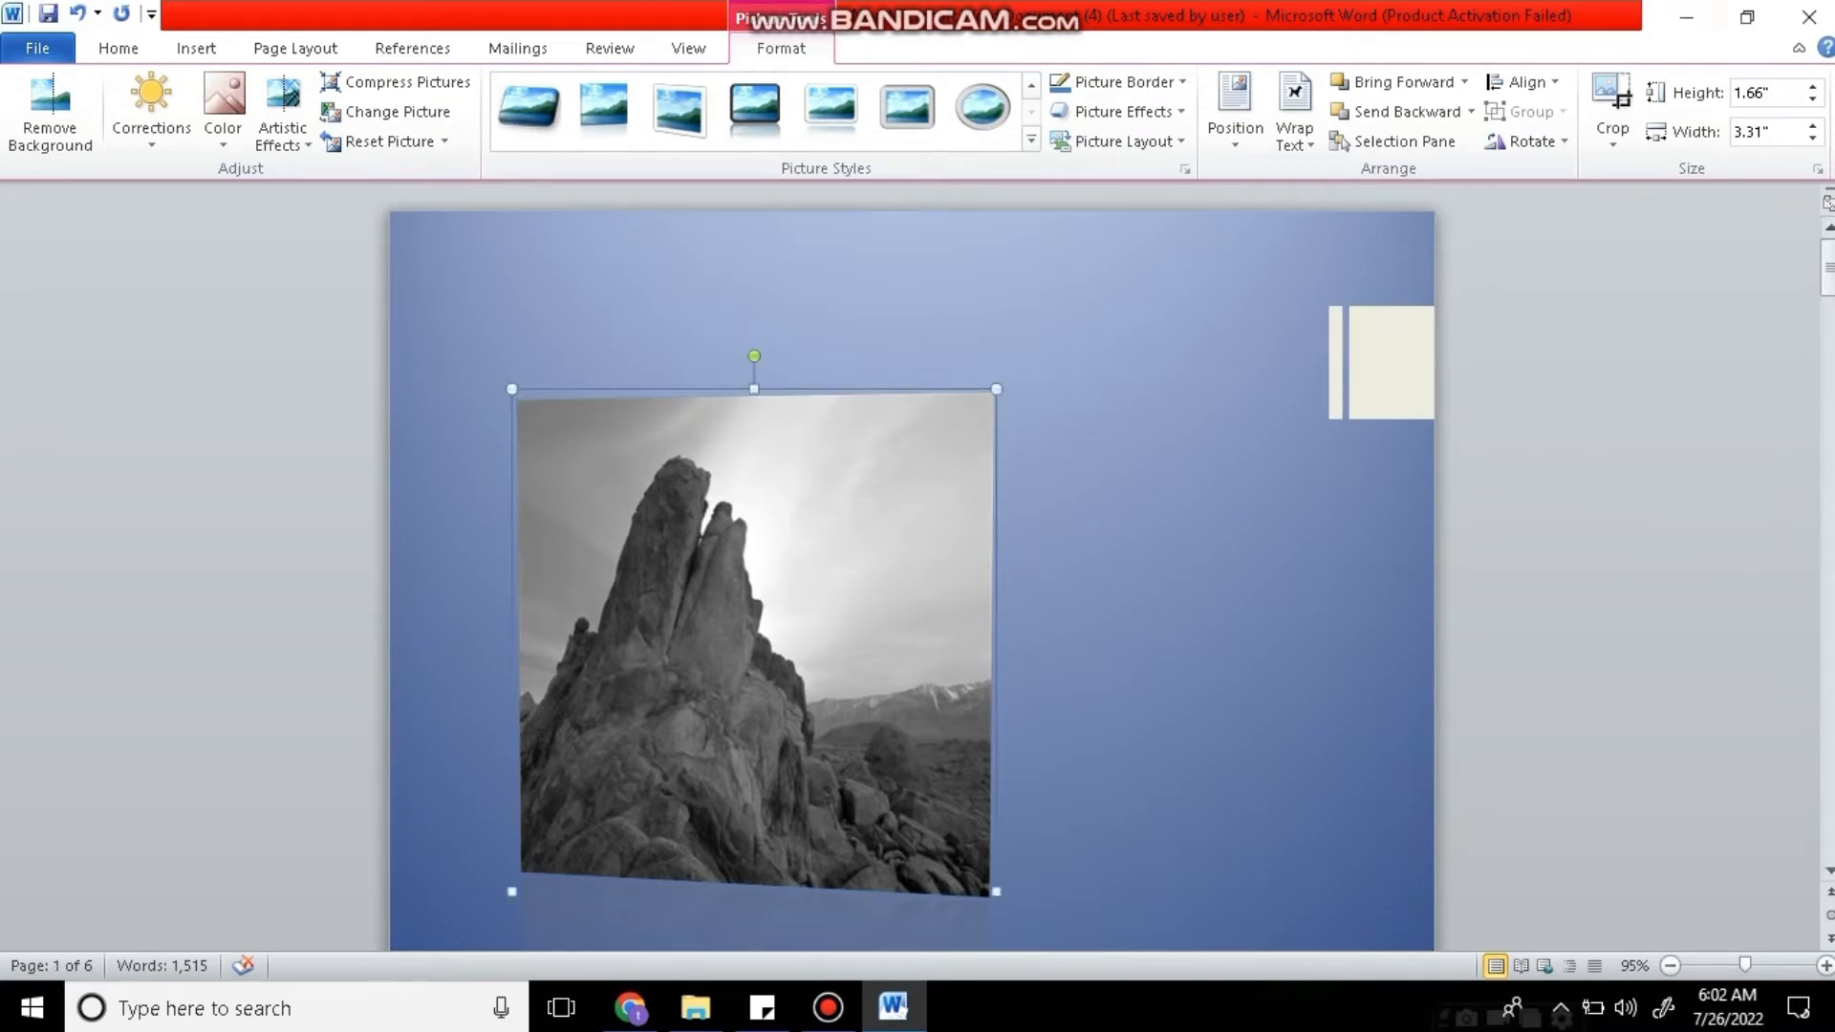
{"action": "key", "text": "Delete"}
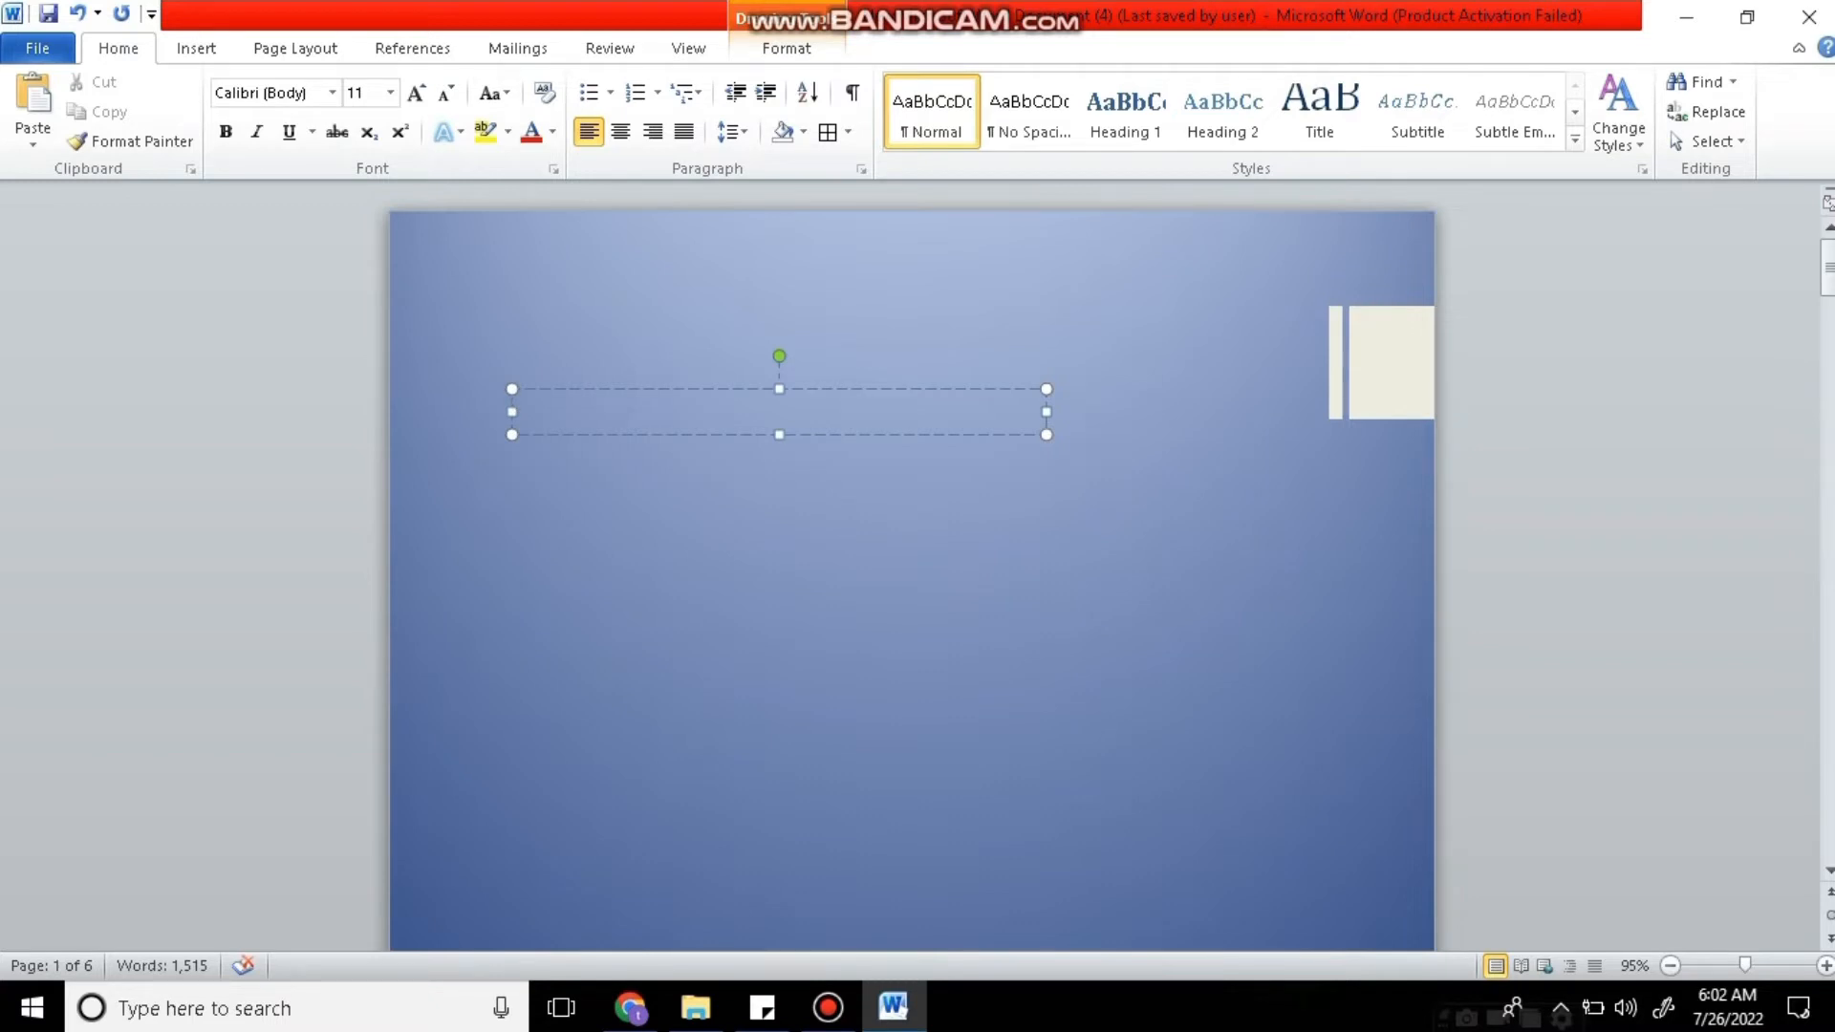
{"action": "key", "text": "ctrl+z"}
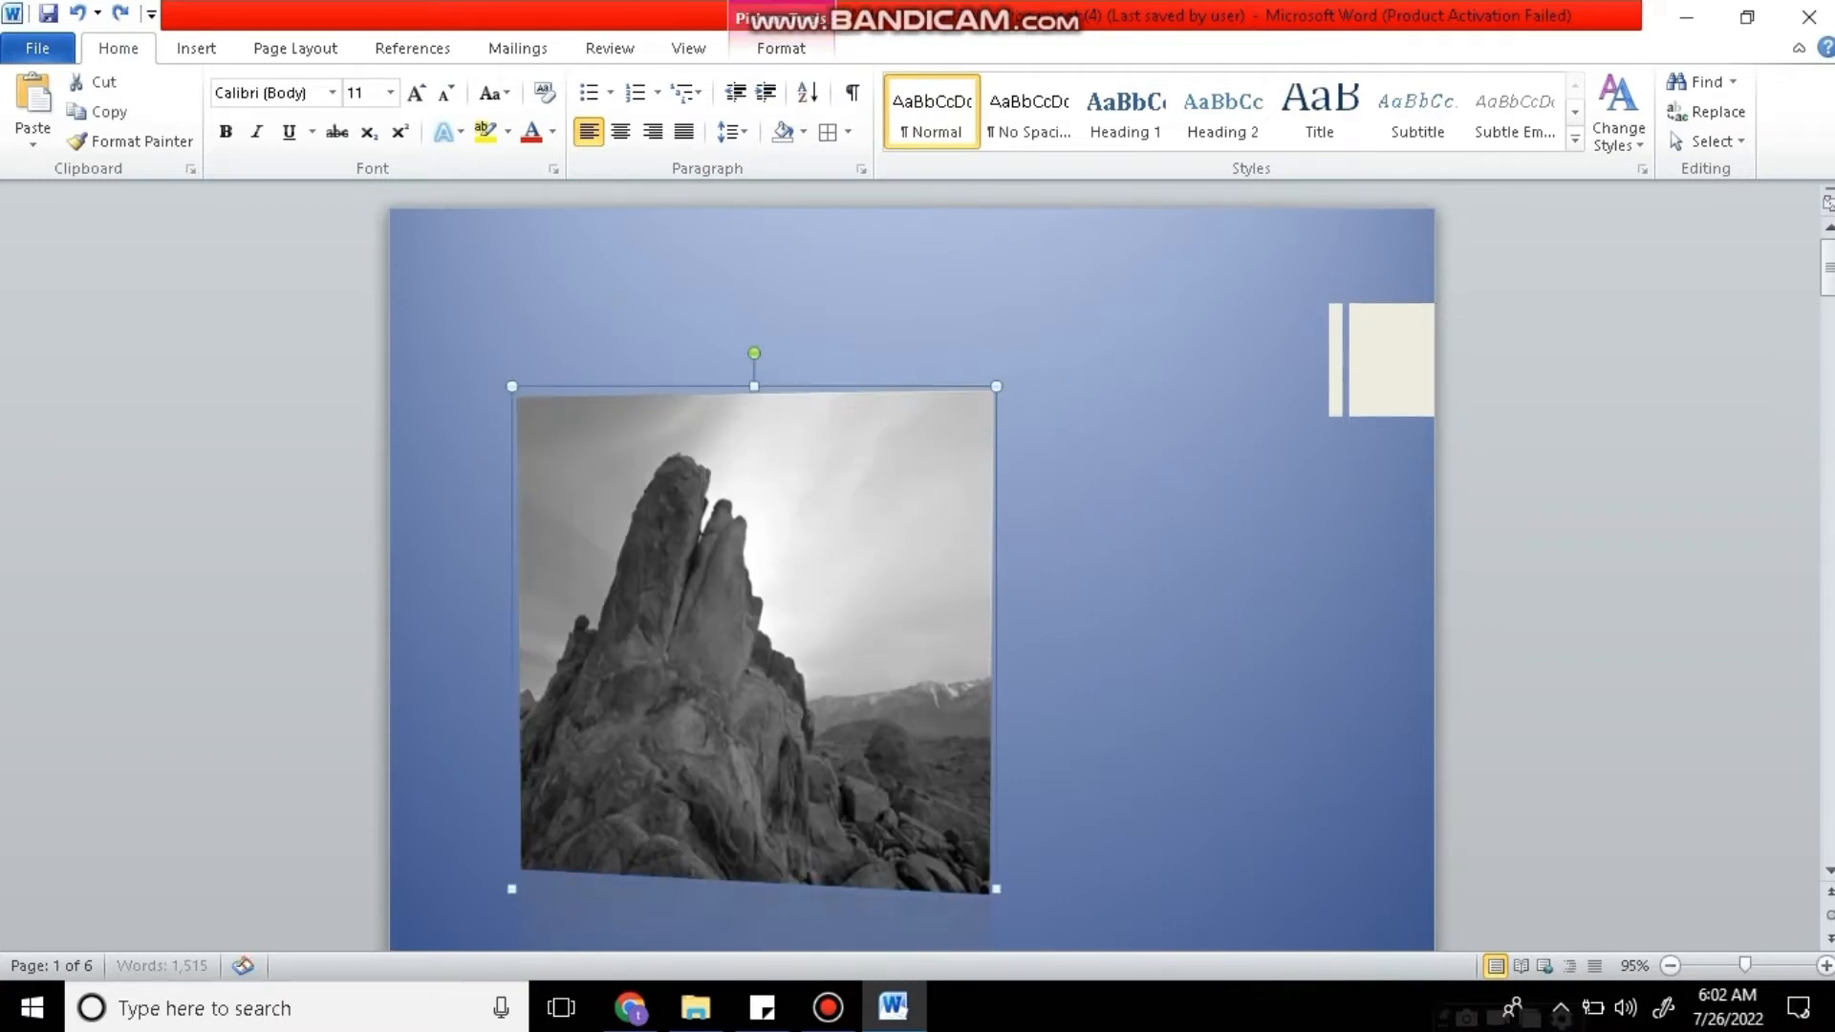
{"action": "right_click", "coordinate": [613, 409]}
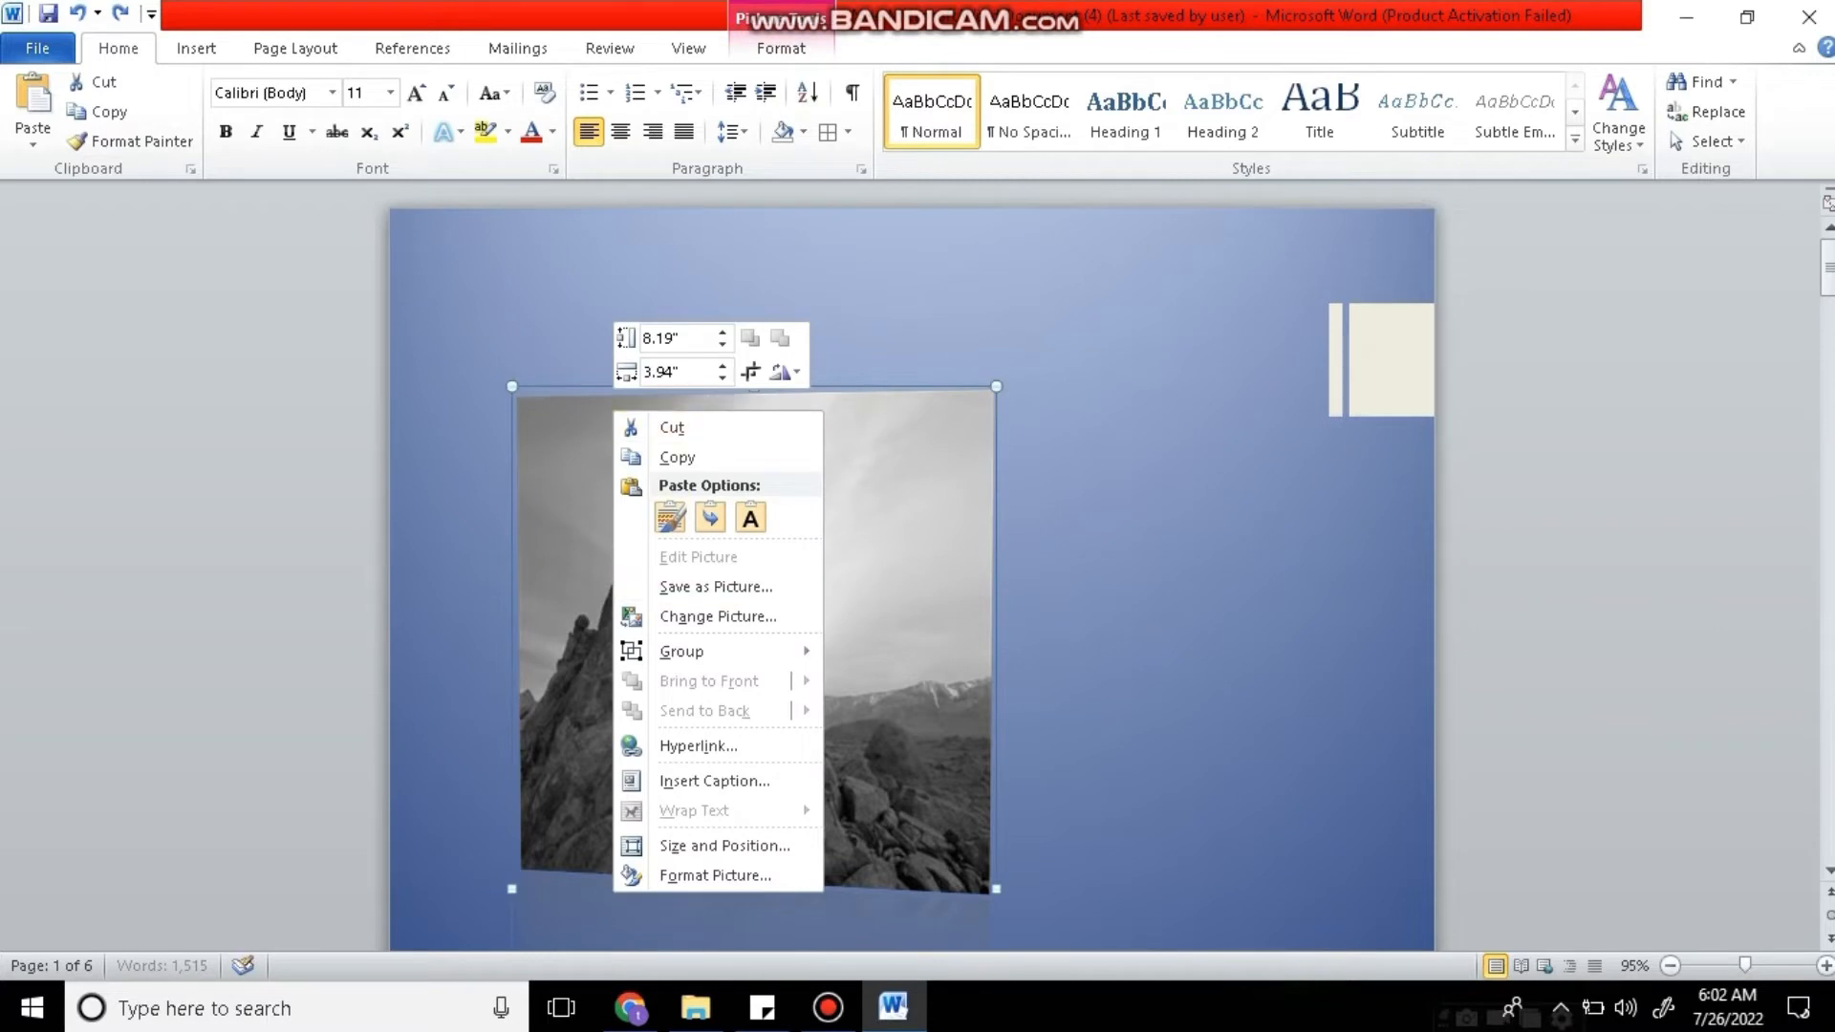
{"action": "key", "text": "Escape"}
{"action": "right_click", "coordinate": [790, 517]}
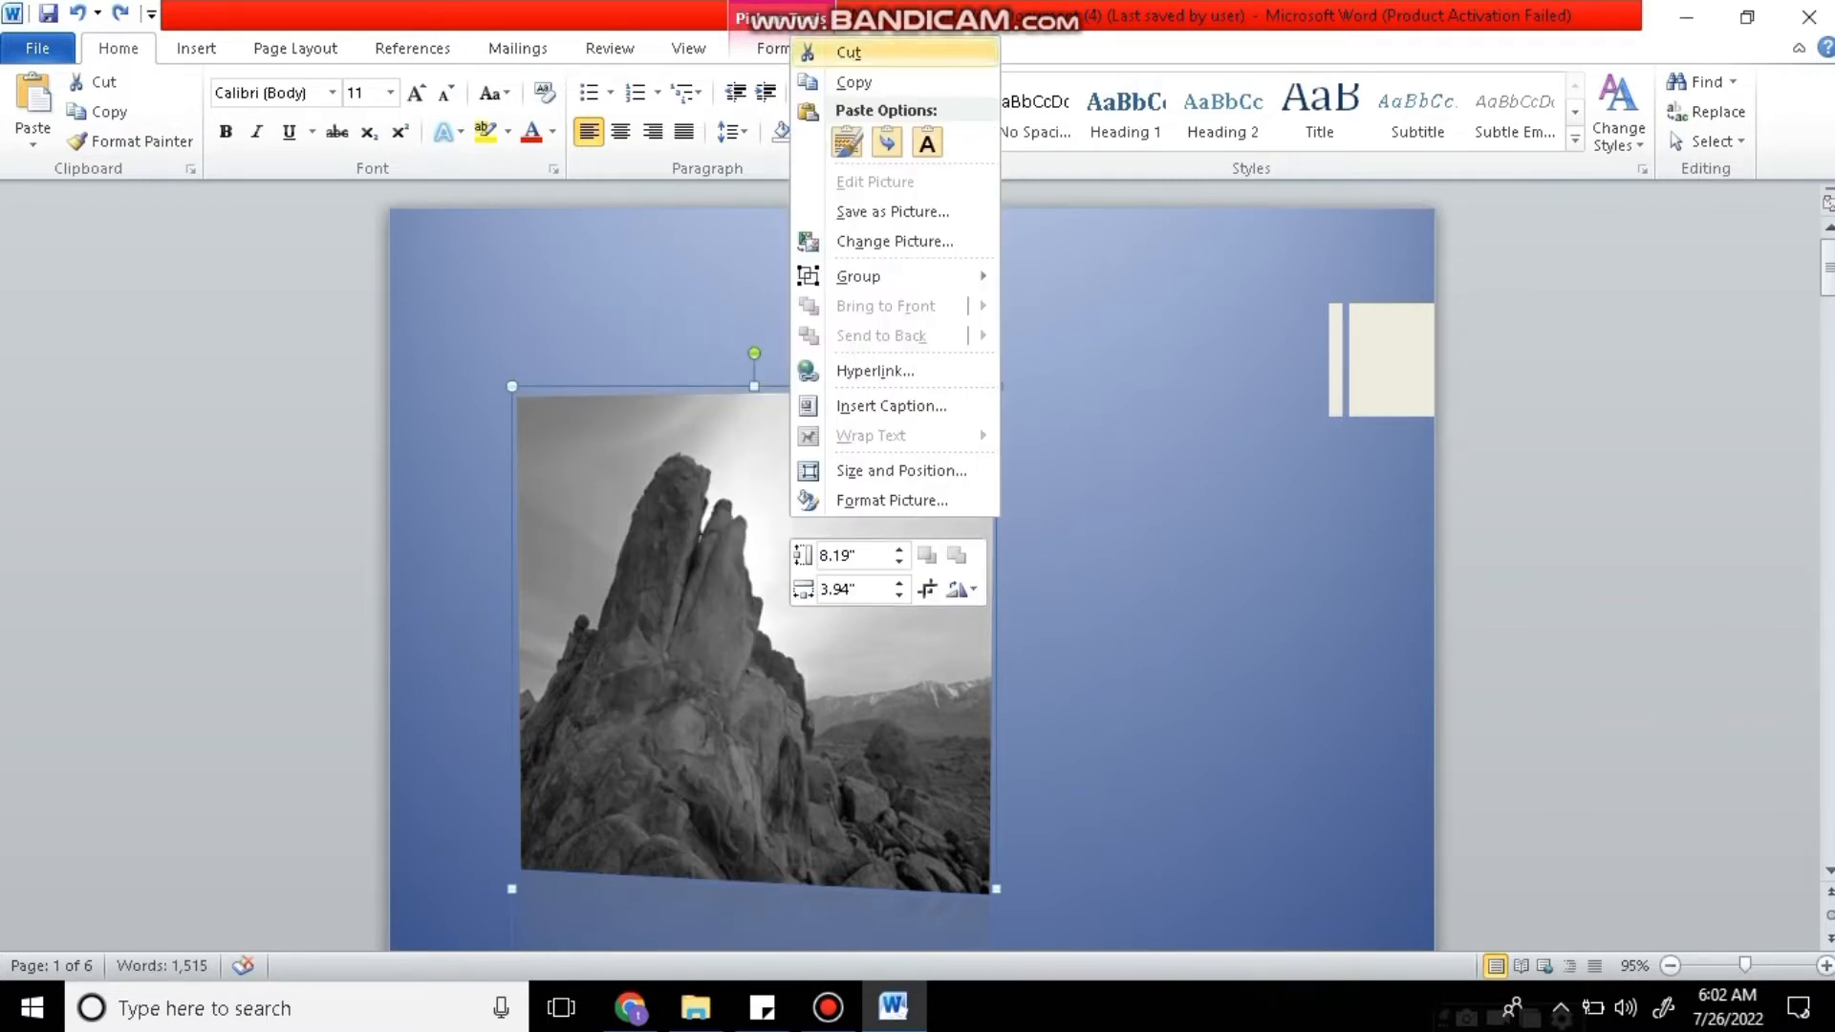
{"action": "left_click", "coordinate": [849, 52]}
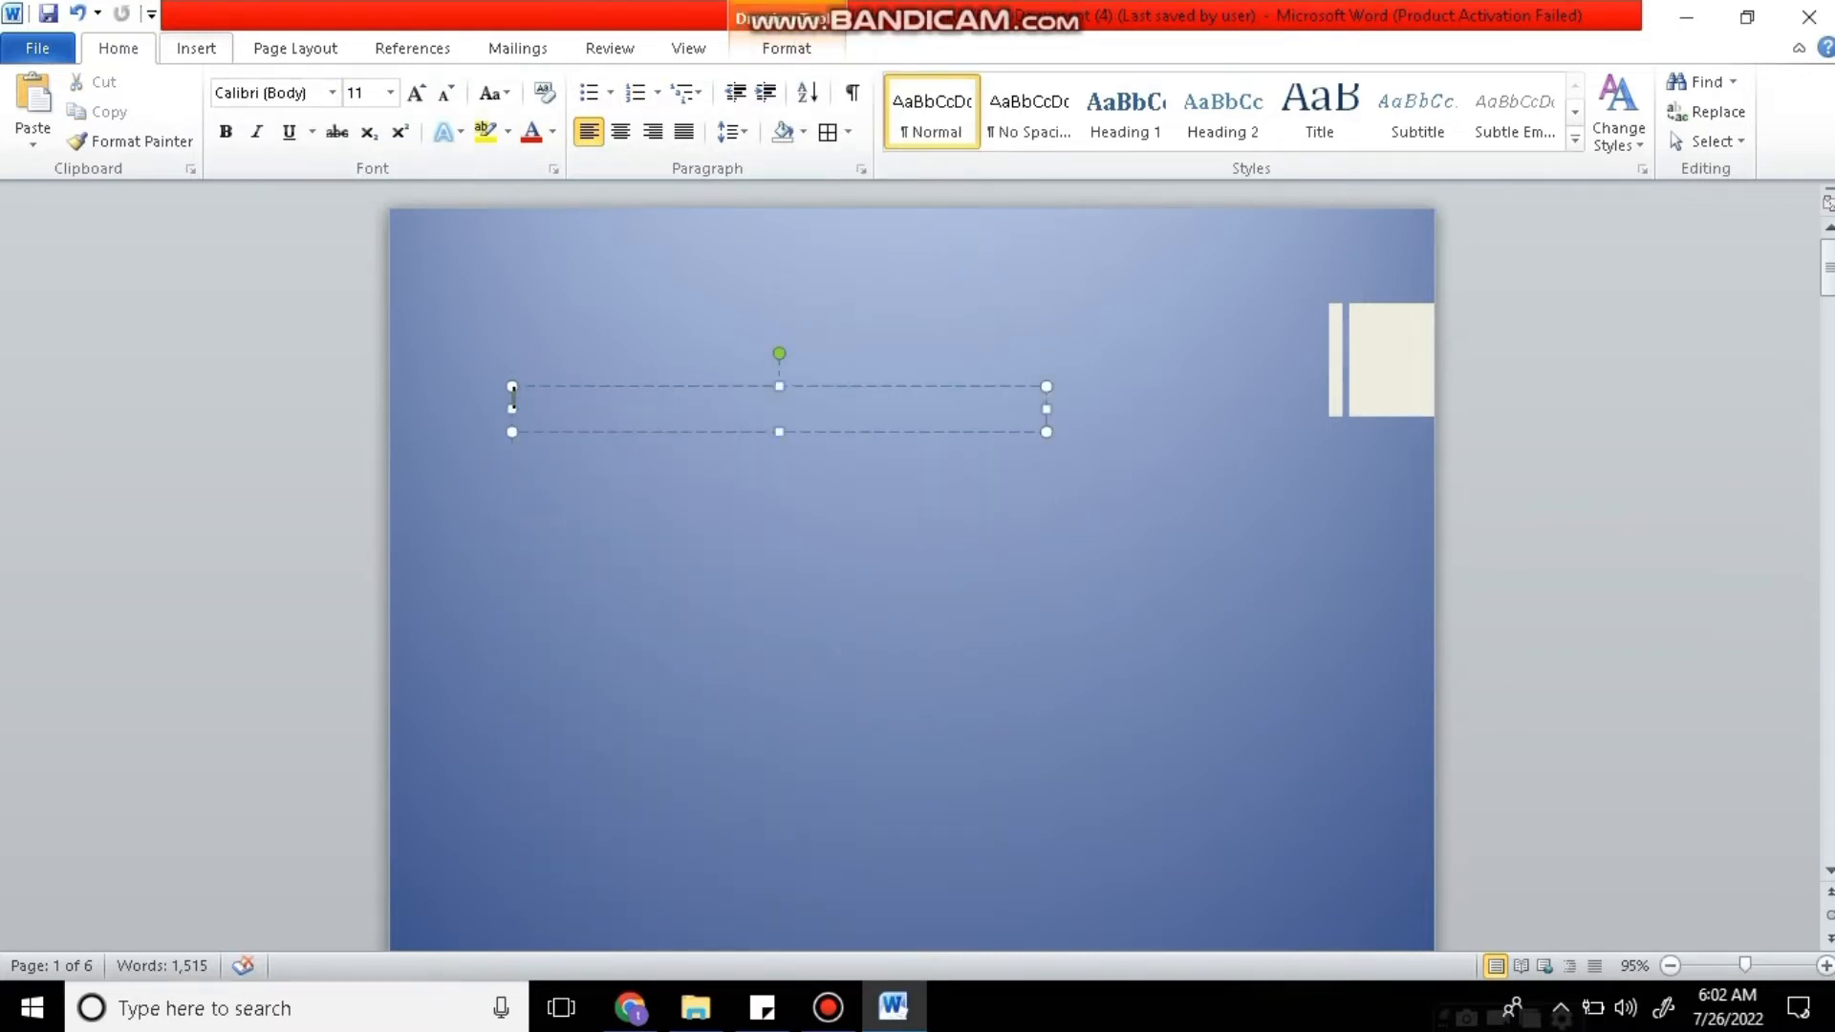
Insert the blue Word logo picture into the emptied picture frame on the cover page.
{"action": "left_click", "coordinate": [196, 48]}
{"action": "left_click", "coordinate": [283, 103]}
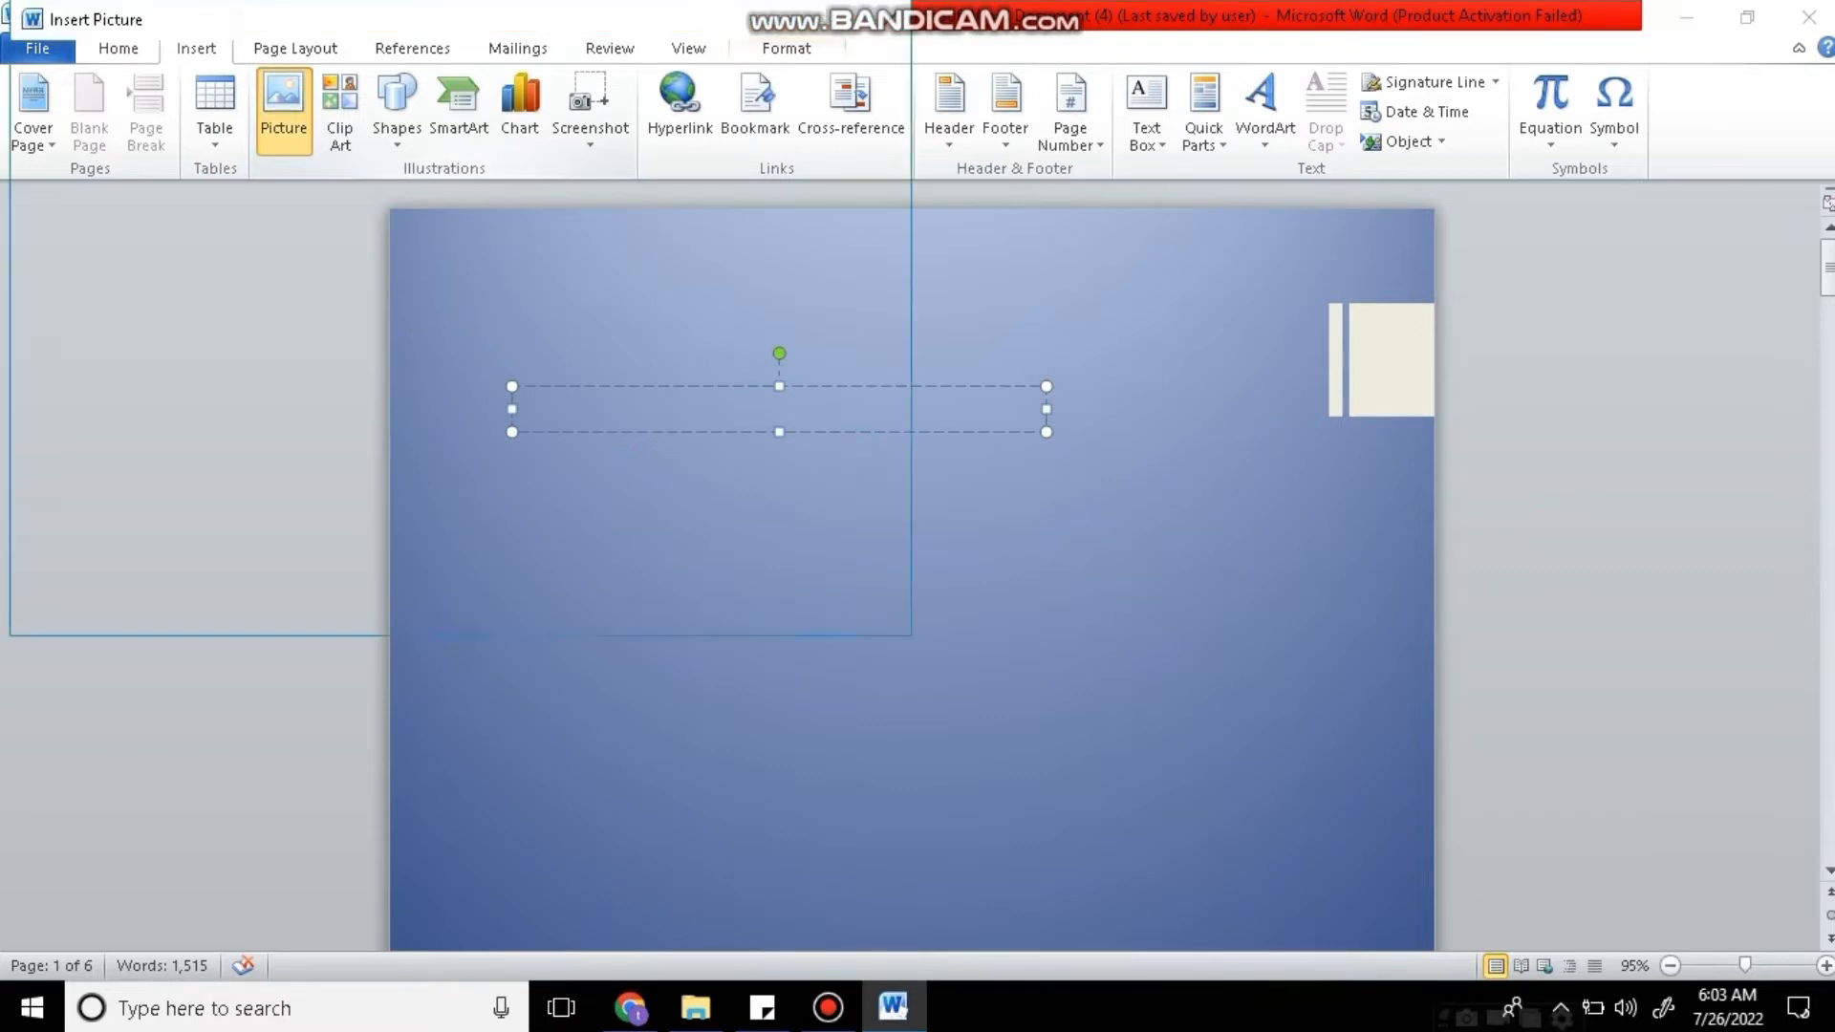
{"action": "double_click", "coordinate": [315, 205]}
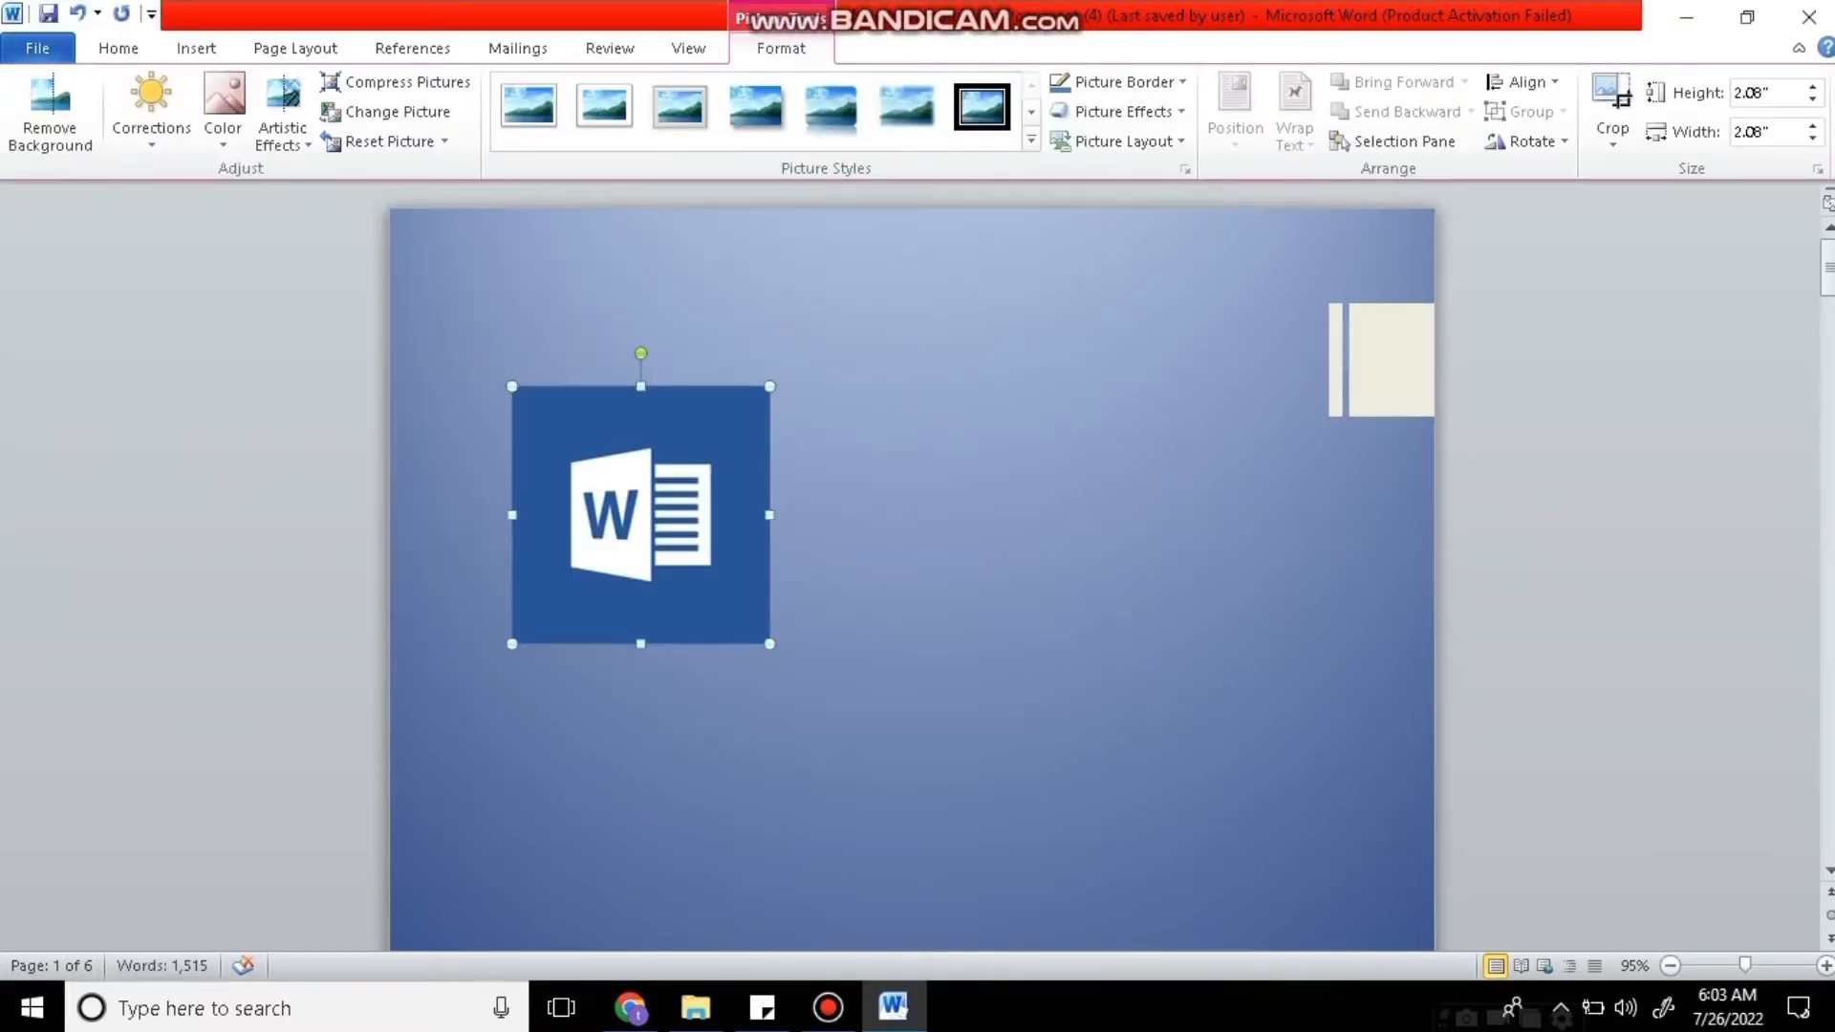
Enlarge the cover page's Word logo to about 3.42" square and apply the Double Frame, Black picture style.
{"action": "left_click_drag", "start_coordinate": [769, 643], "coordinate": [932, 807]}
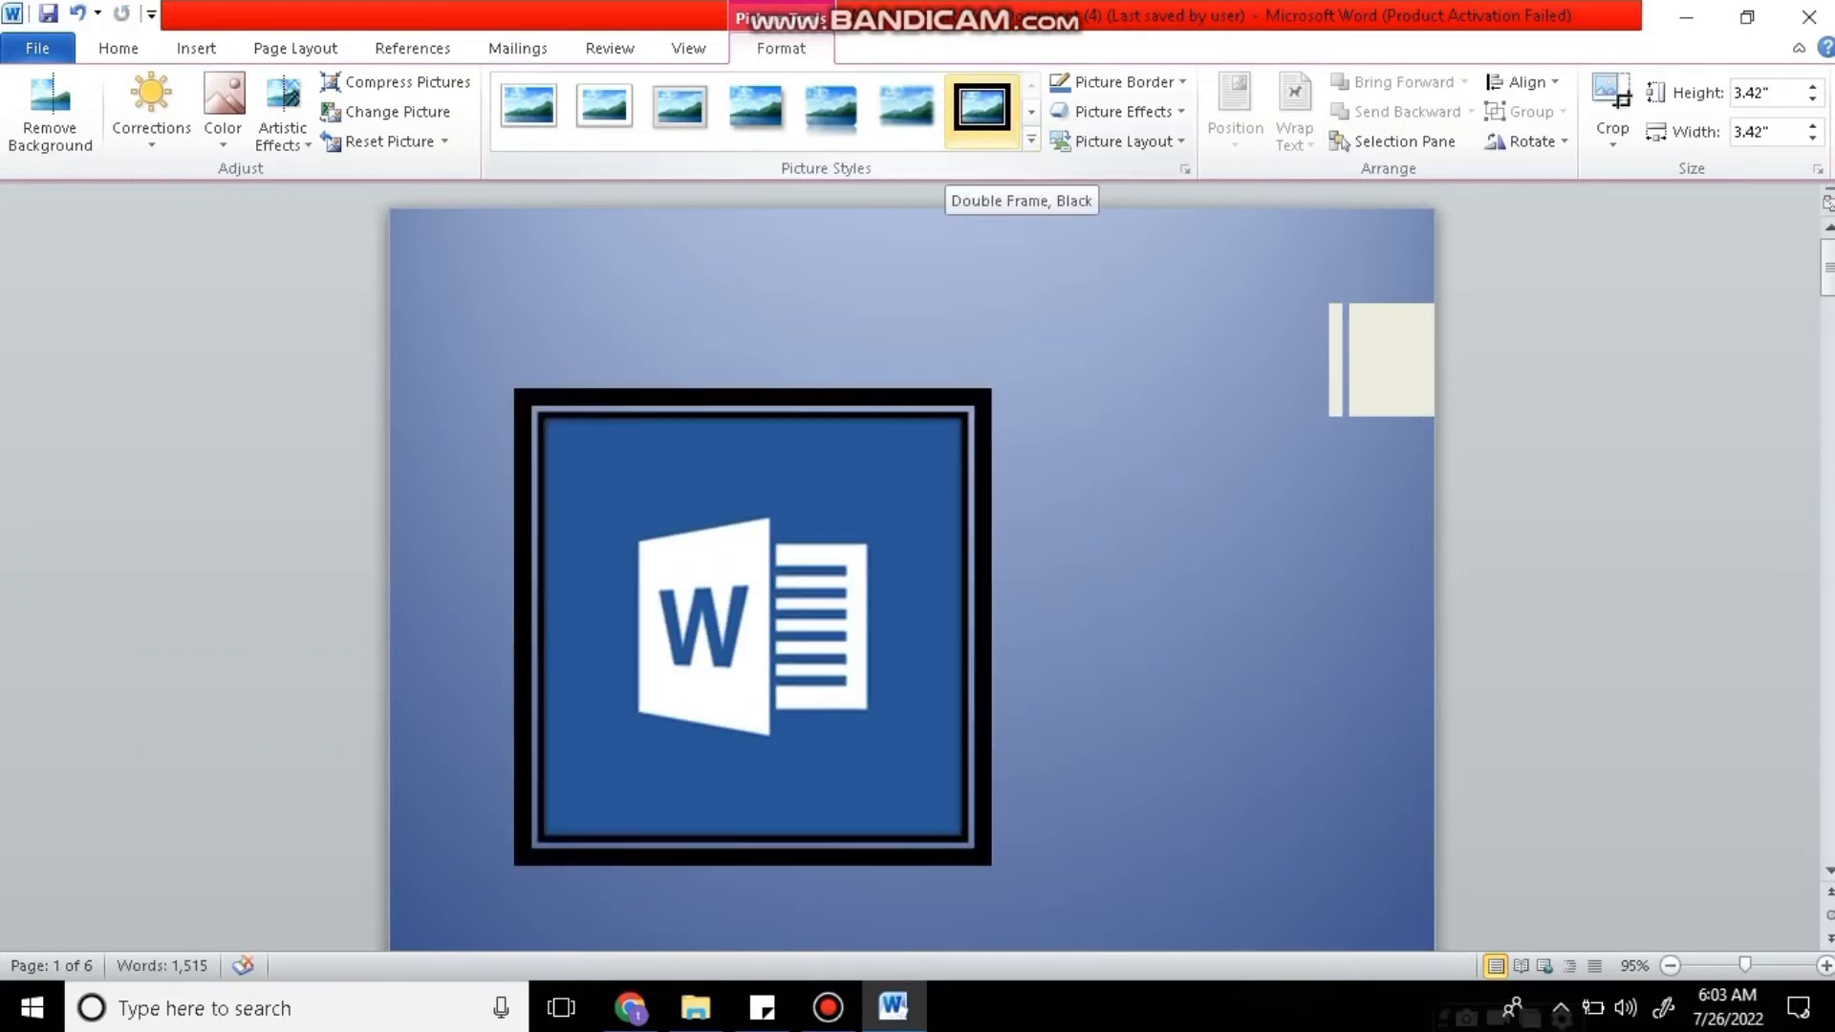
{"action": "left_click", "coordinate": [981, 107]}
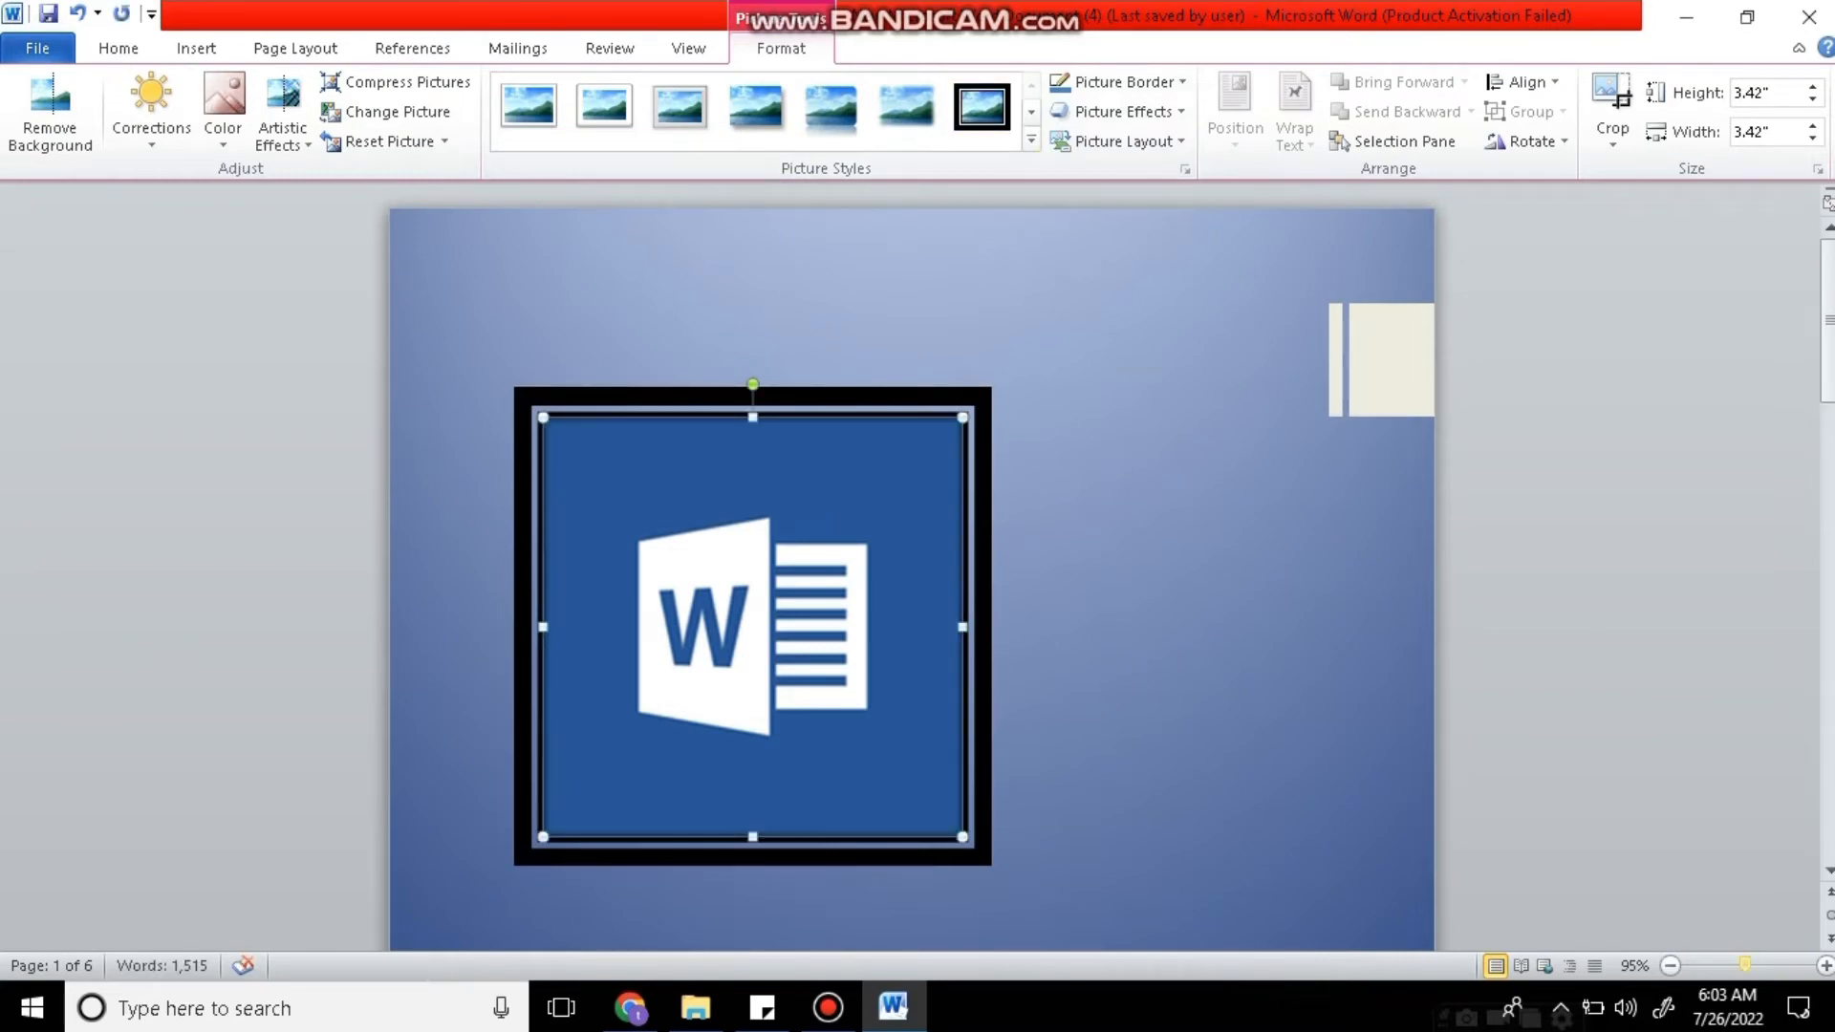
Place the cursor on the blank line below Gandalf's last paragraph and bring up the available clip art.
{"action": "left_click_drag", "start_coordinate": [1745, 965], "coordinate": [1712, 965]}
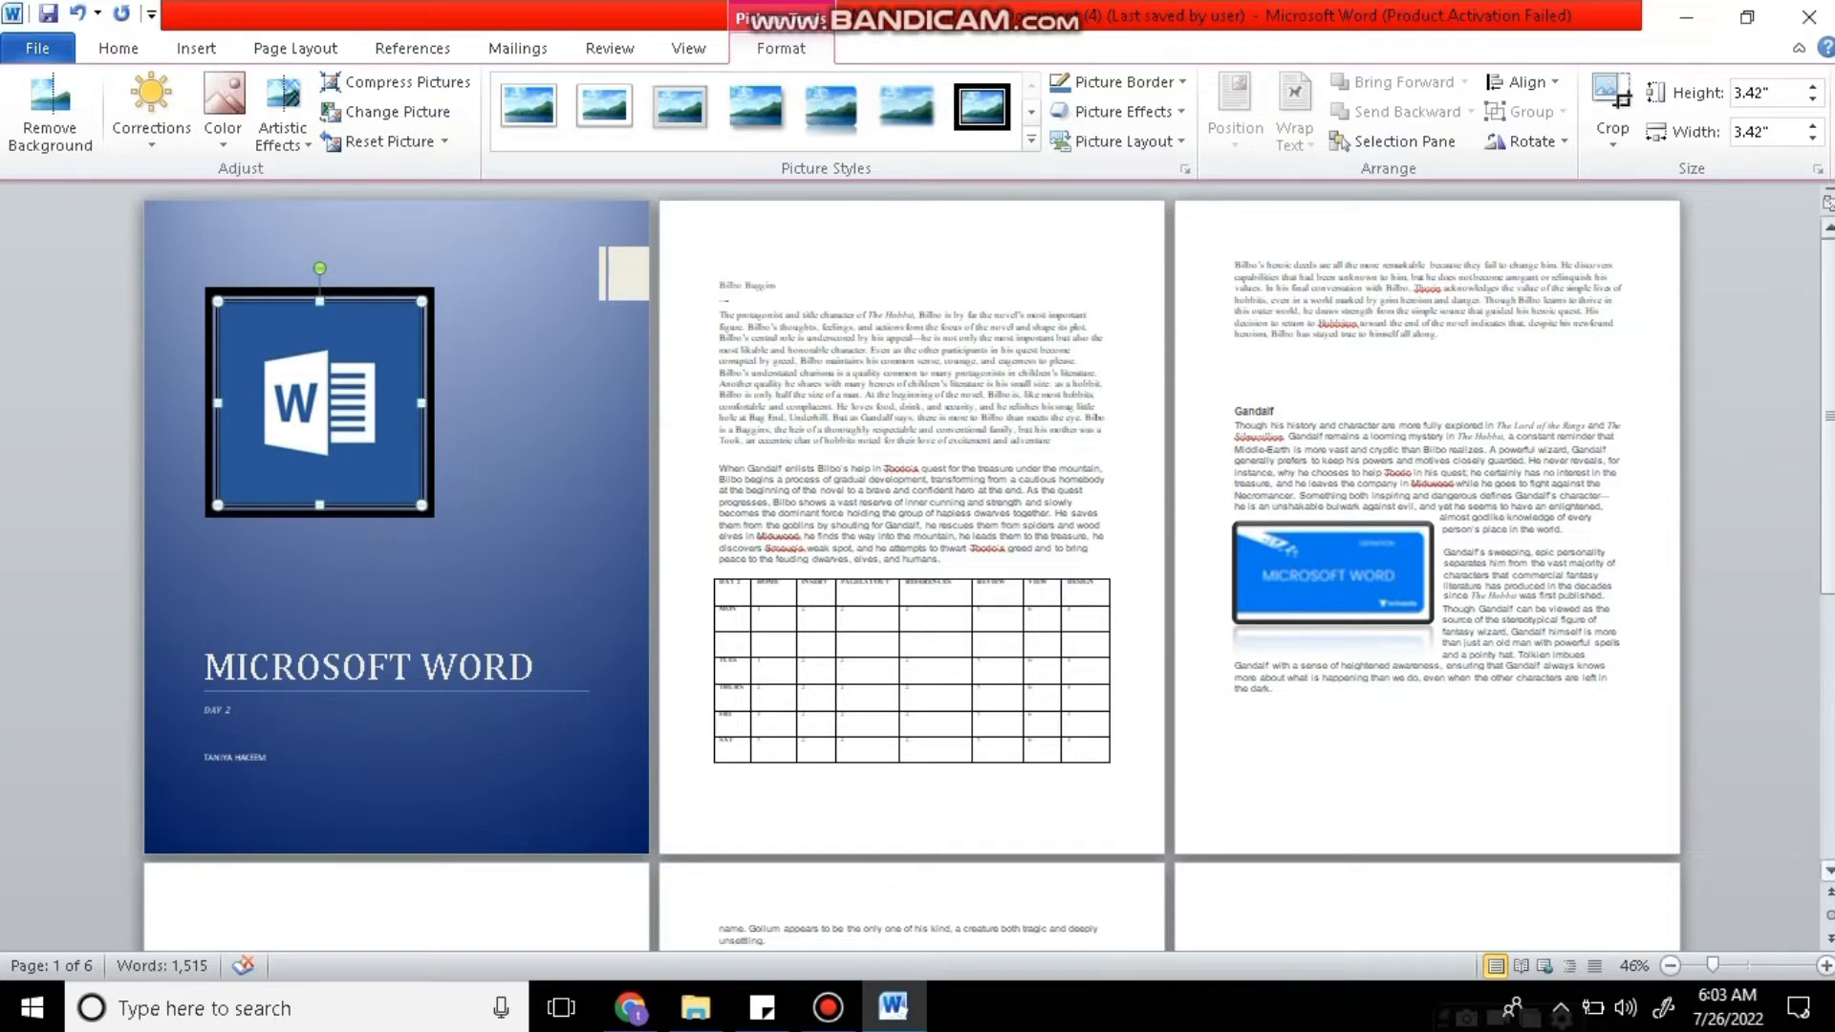
{"action": "scroll", "coordinate": [983, 571], "scroll_direction": "down", "scroll_amount": 3}
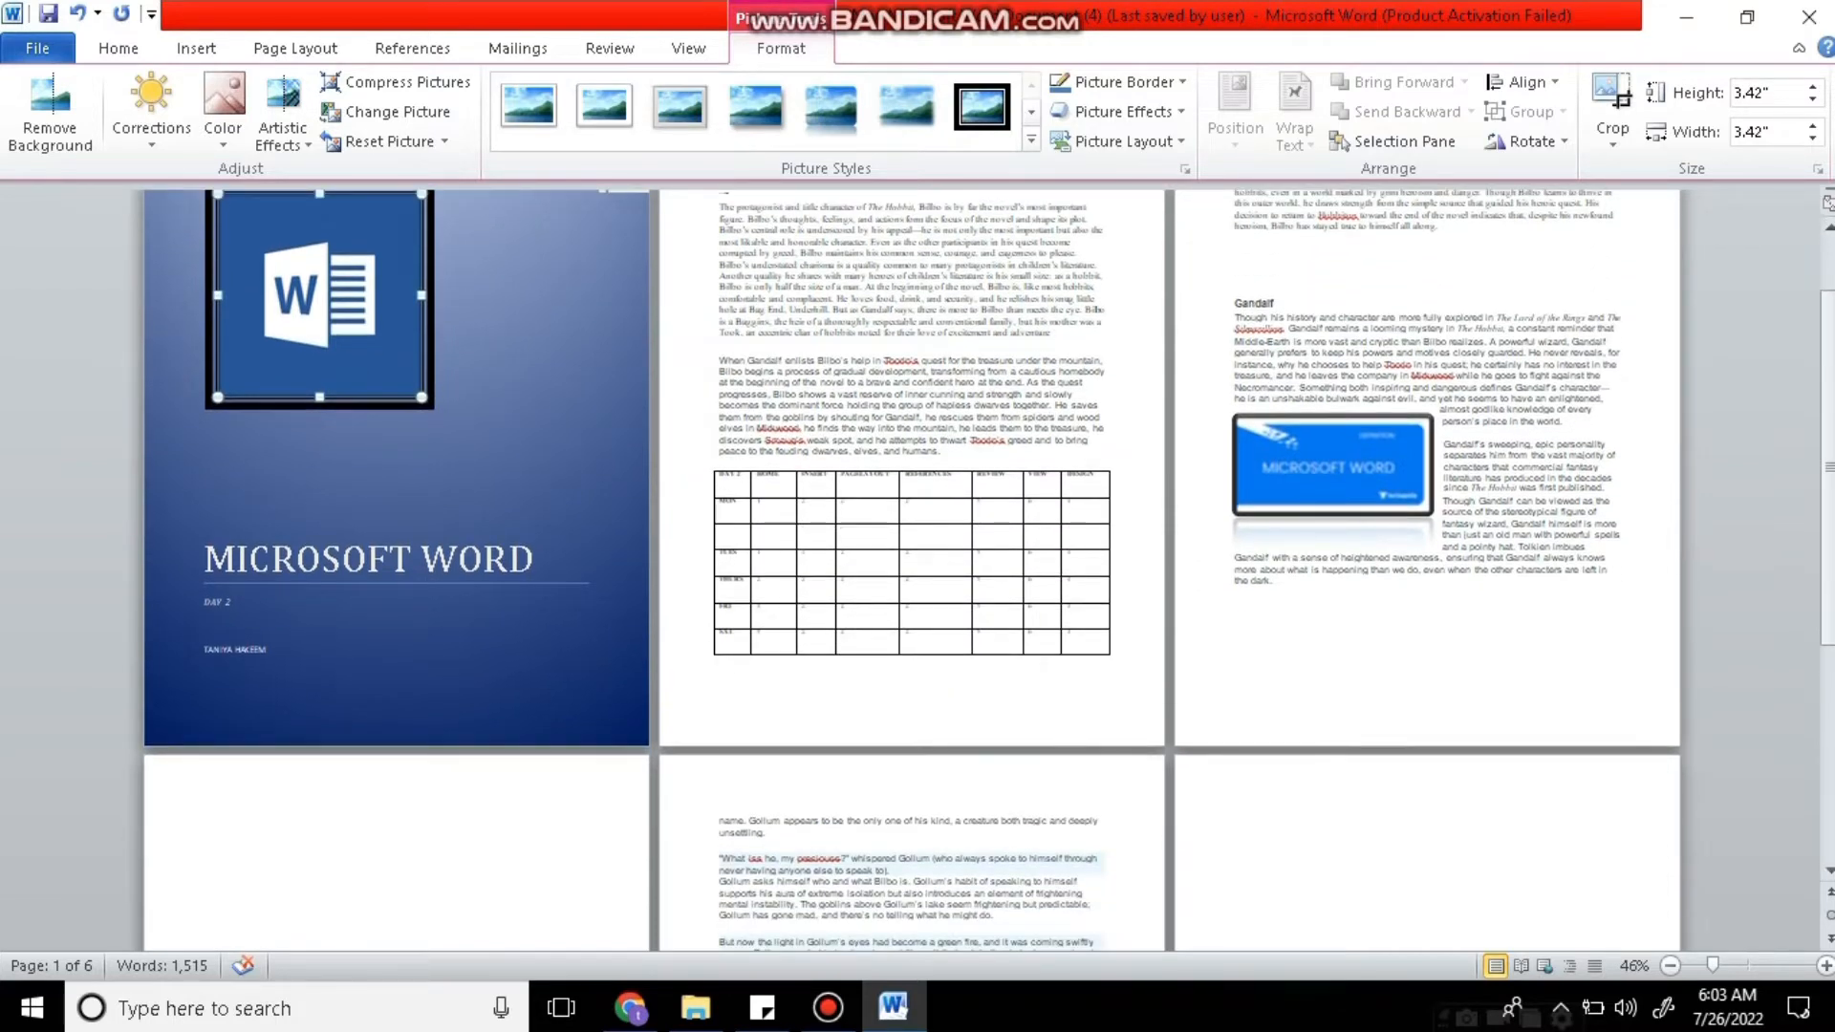
{"action": "left_click", "coordinate": [1236, 642]}
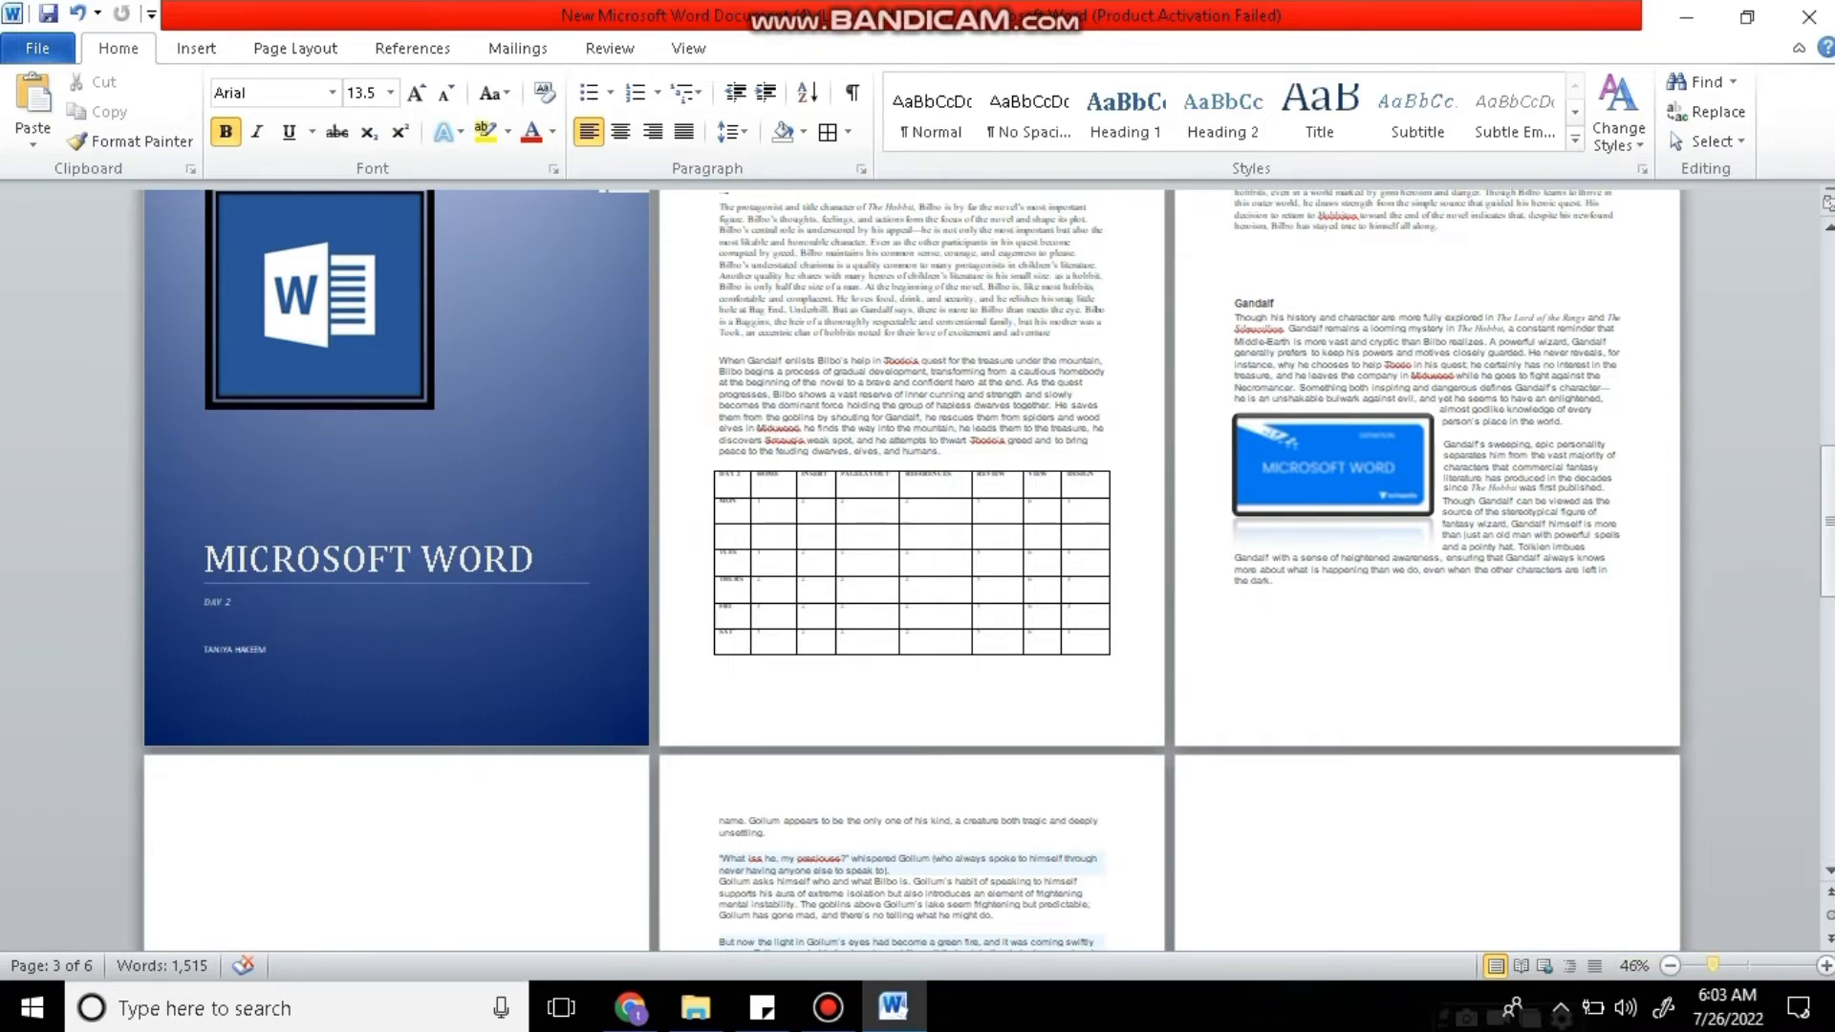
{"action": "left_click_drag", "start_coordinate": [1713, 965], "coordinate": [1754, 965]}
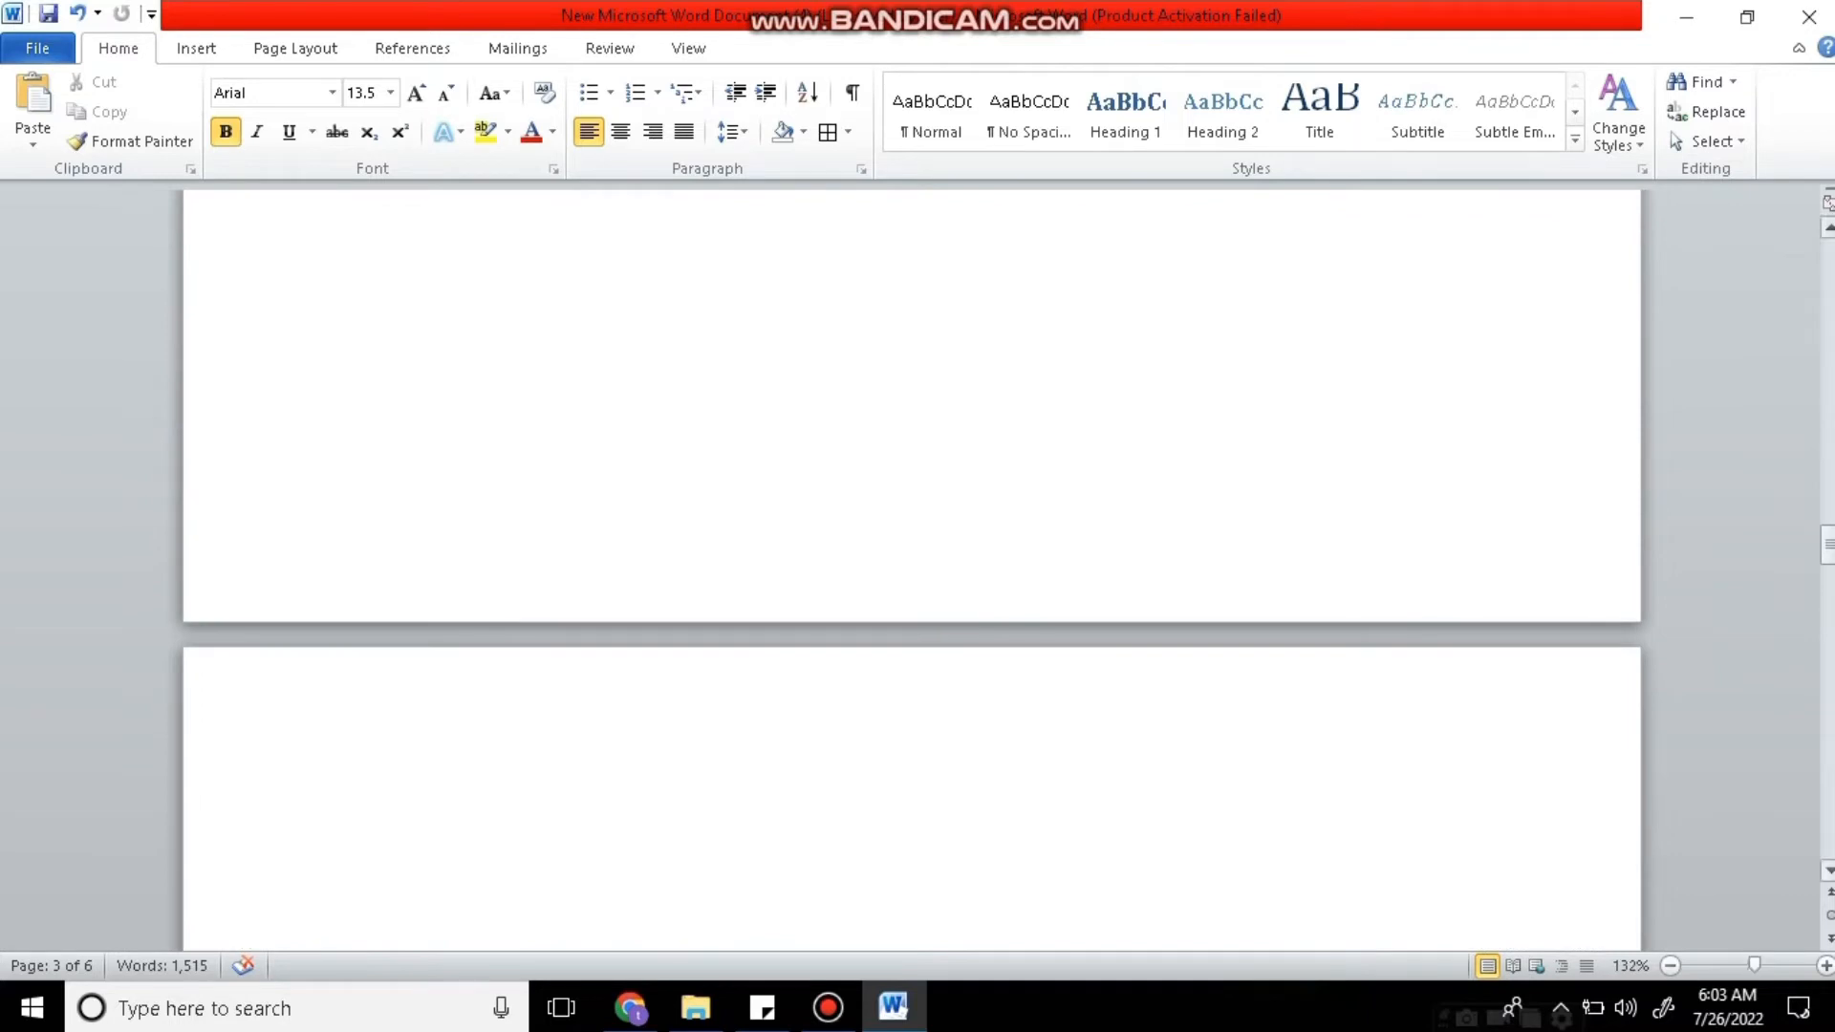
{"action": "left_click_drag", "start_coordinate": [1827, 544], "coordinate": [1827, 518]}
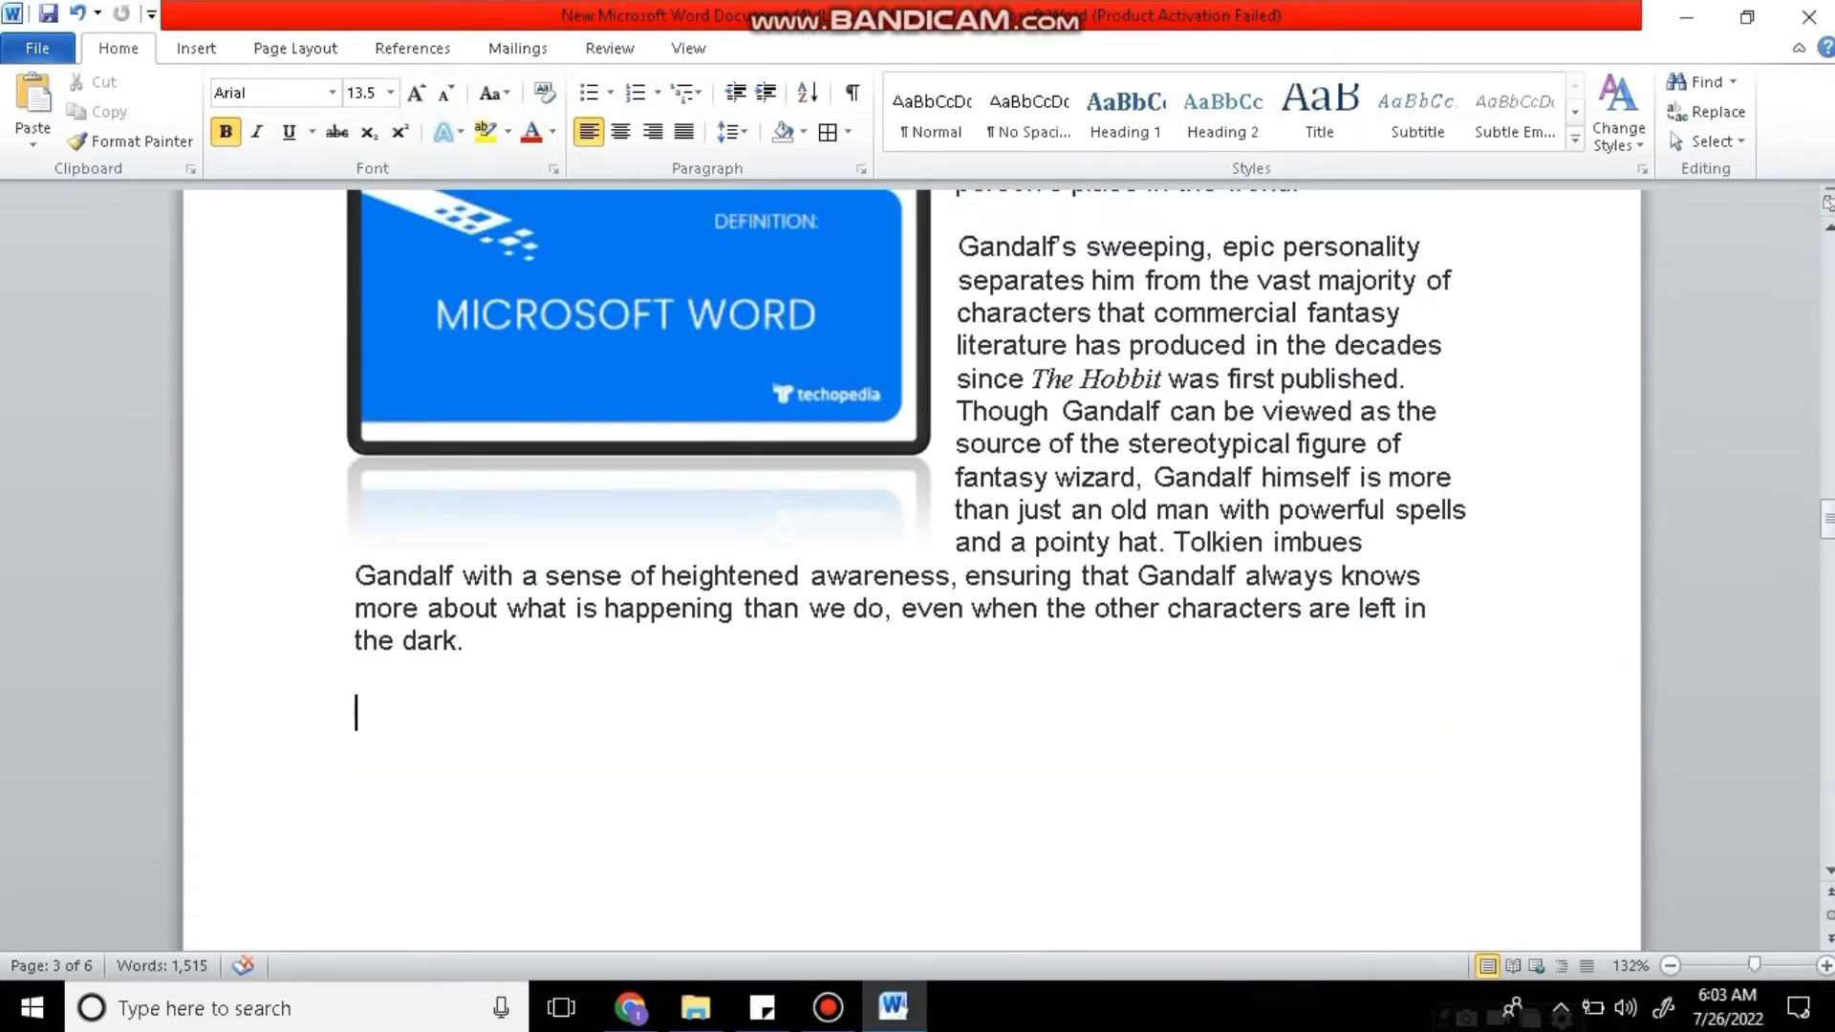
{"action": "left_click", "coordinate": [196, 47]}
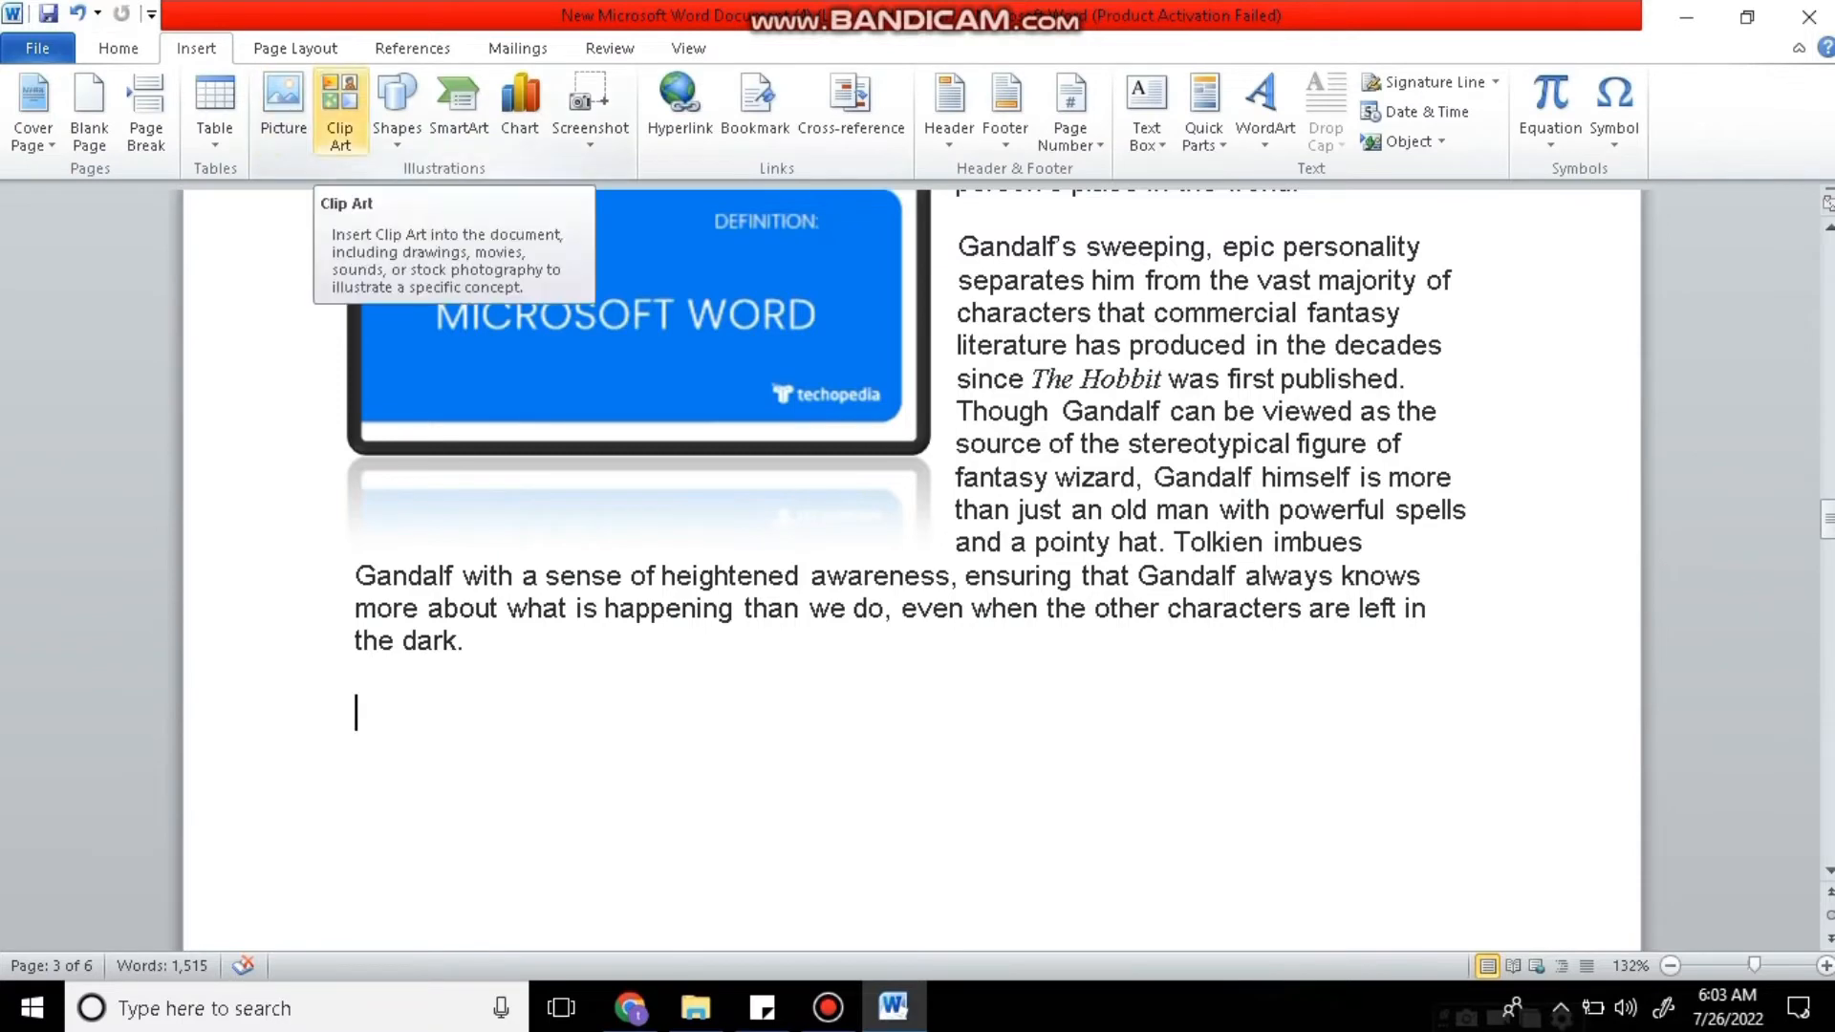
{"action": "left_click", "coordinate": [340, 107]}
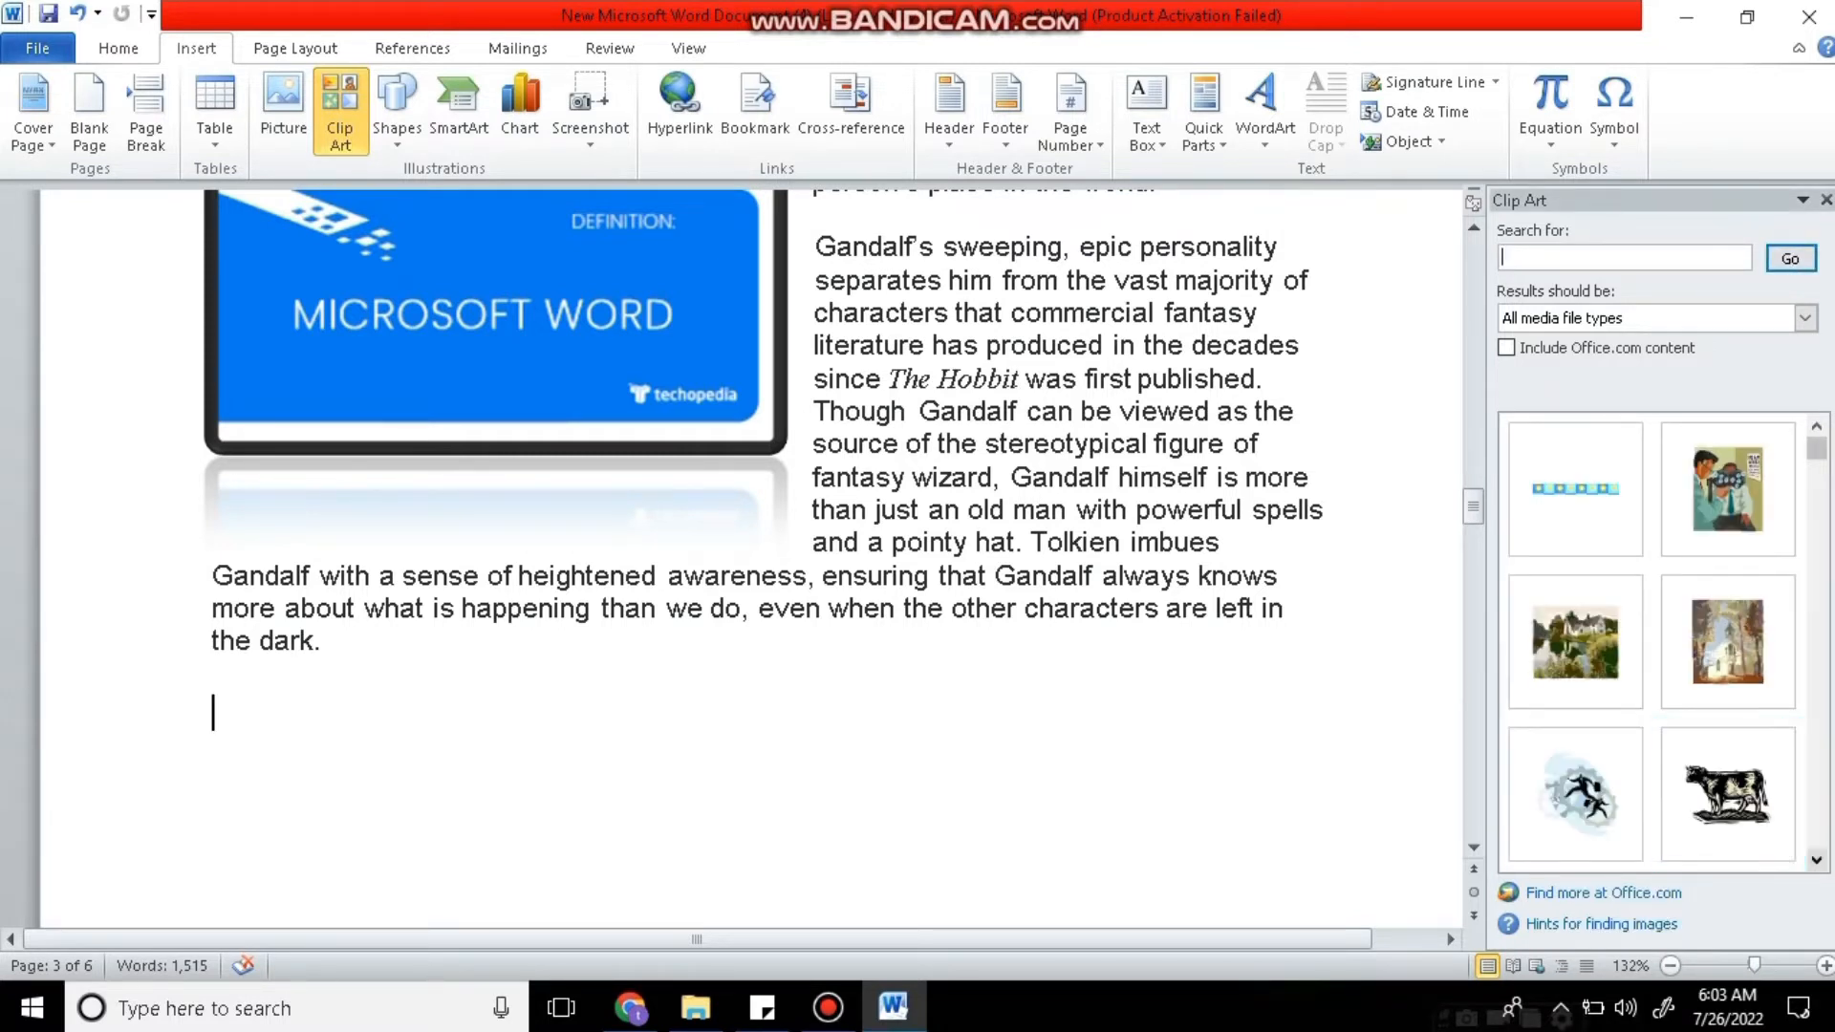
Insert the yellow school bus clip art from the gallery and close the clip art gallery.
{"action": "scroll", "coordinate": [1652, 640], "scroll_direction": "down", "scroll_amount": 2}
{"action": "scroll", "coordinate": [1651, 640], "scroll_direction": "down", "scroll_amount": 1}
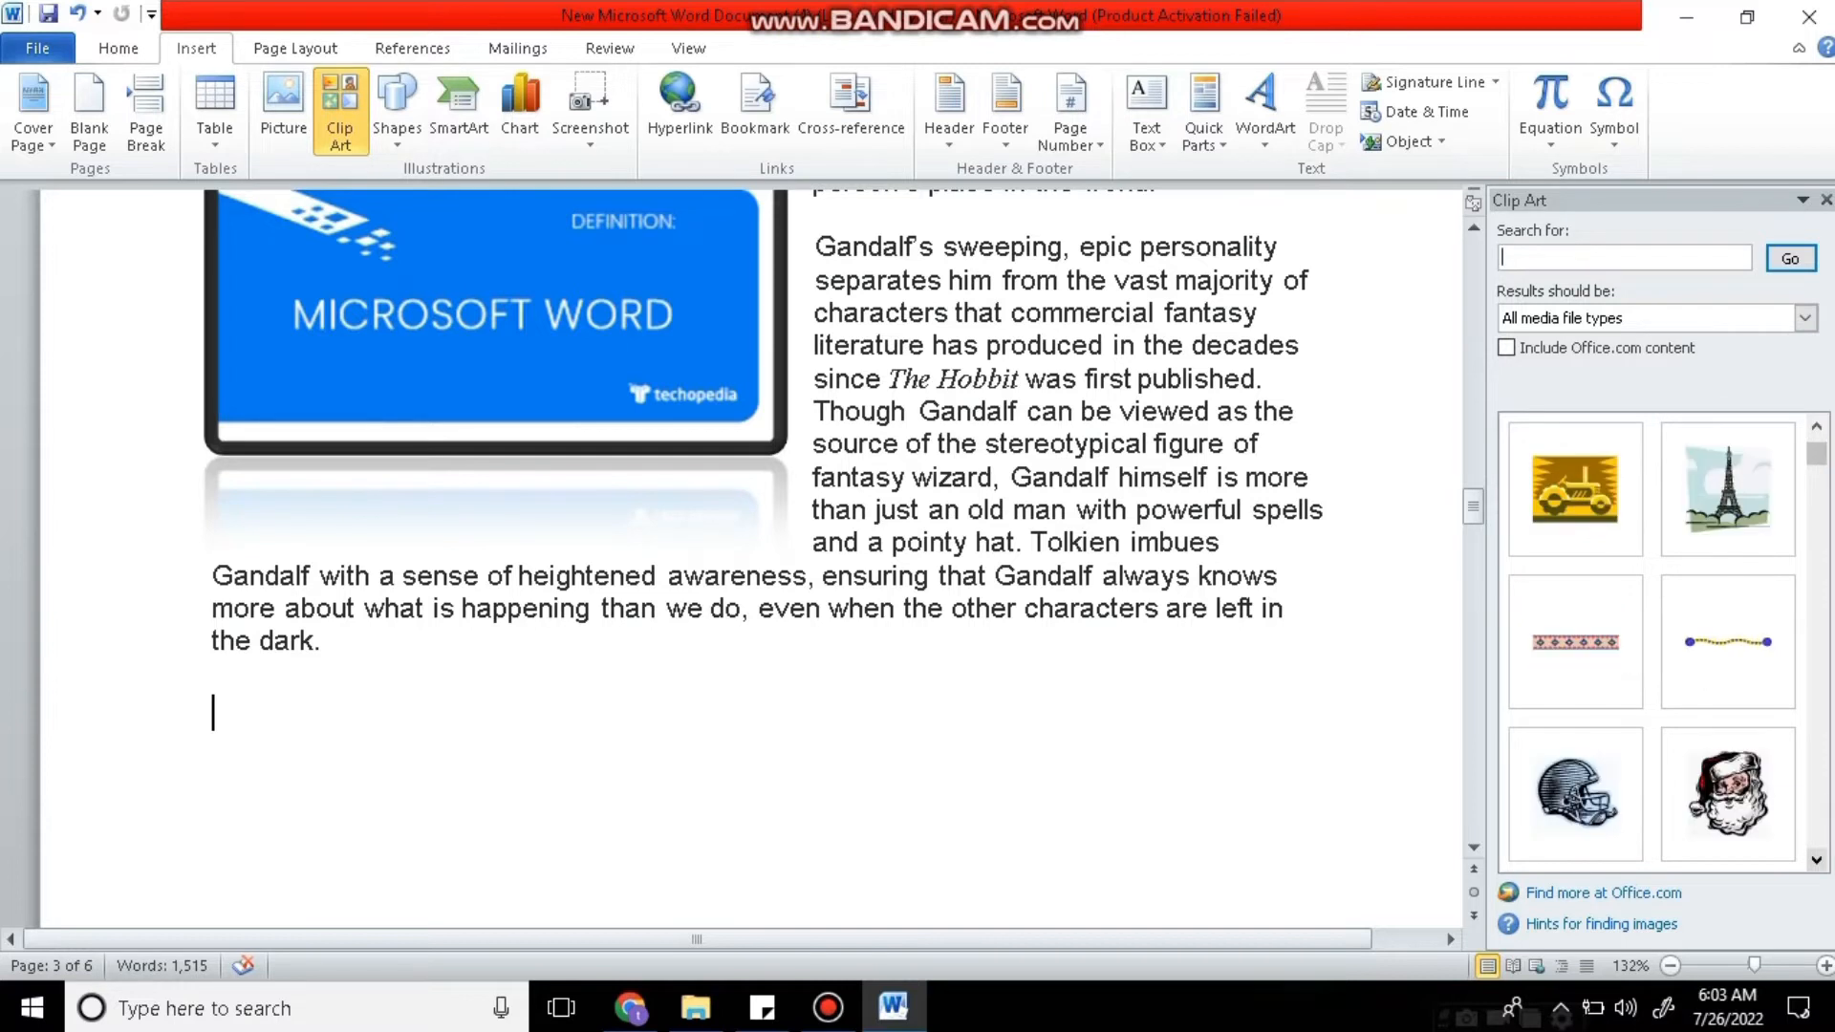
{"action": "scroll", "coordinate": [1651, 640], "scroll_direction": "down", "scroll_amount": 1}
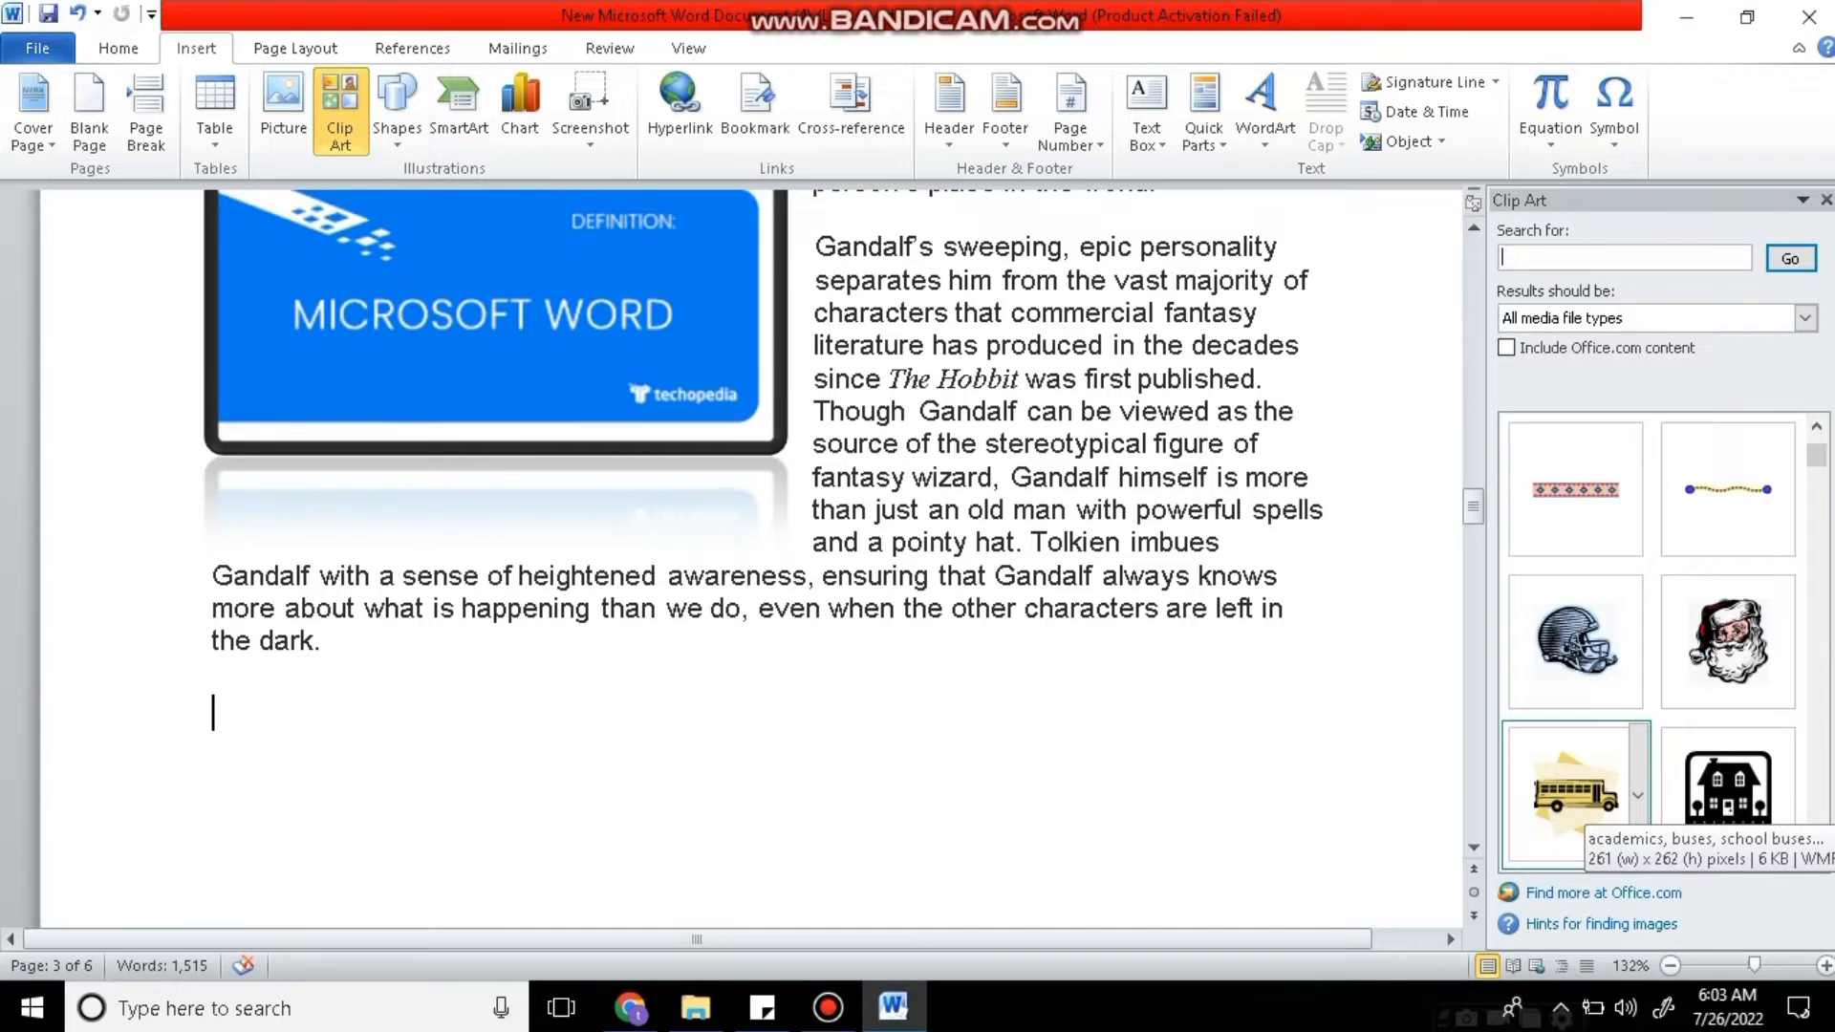
{"action": "left_click", "coordinate": [1583, 801]}
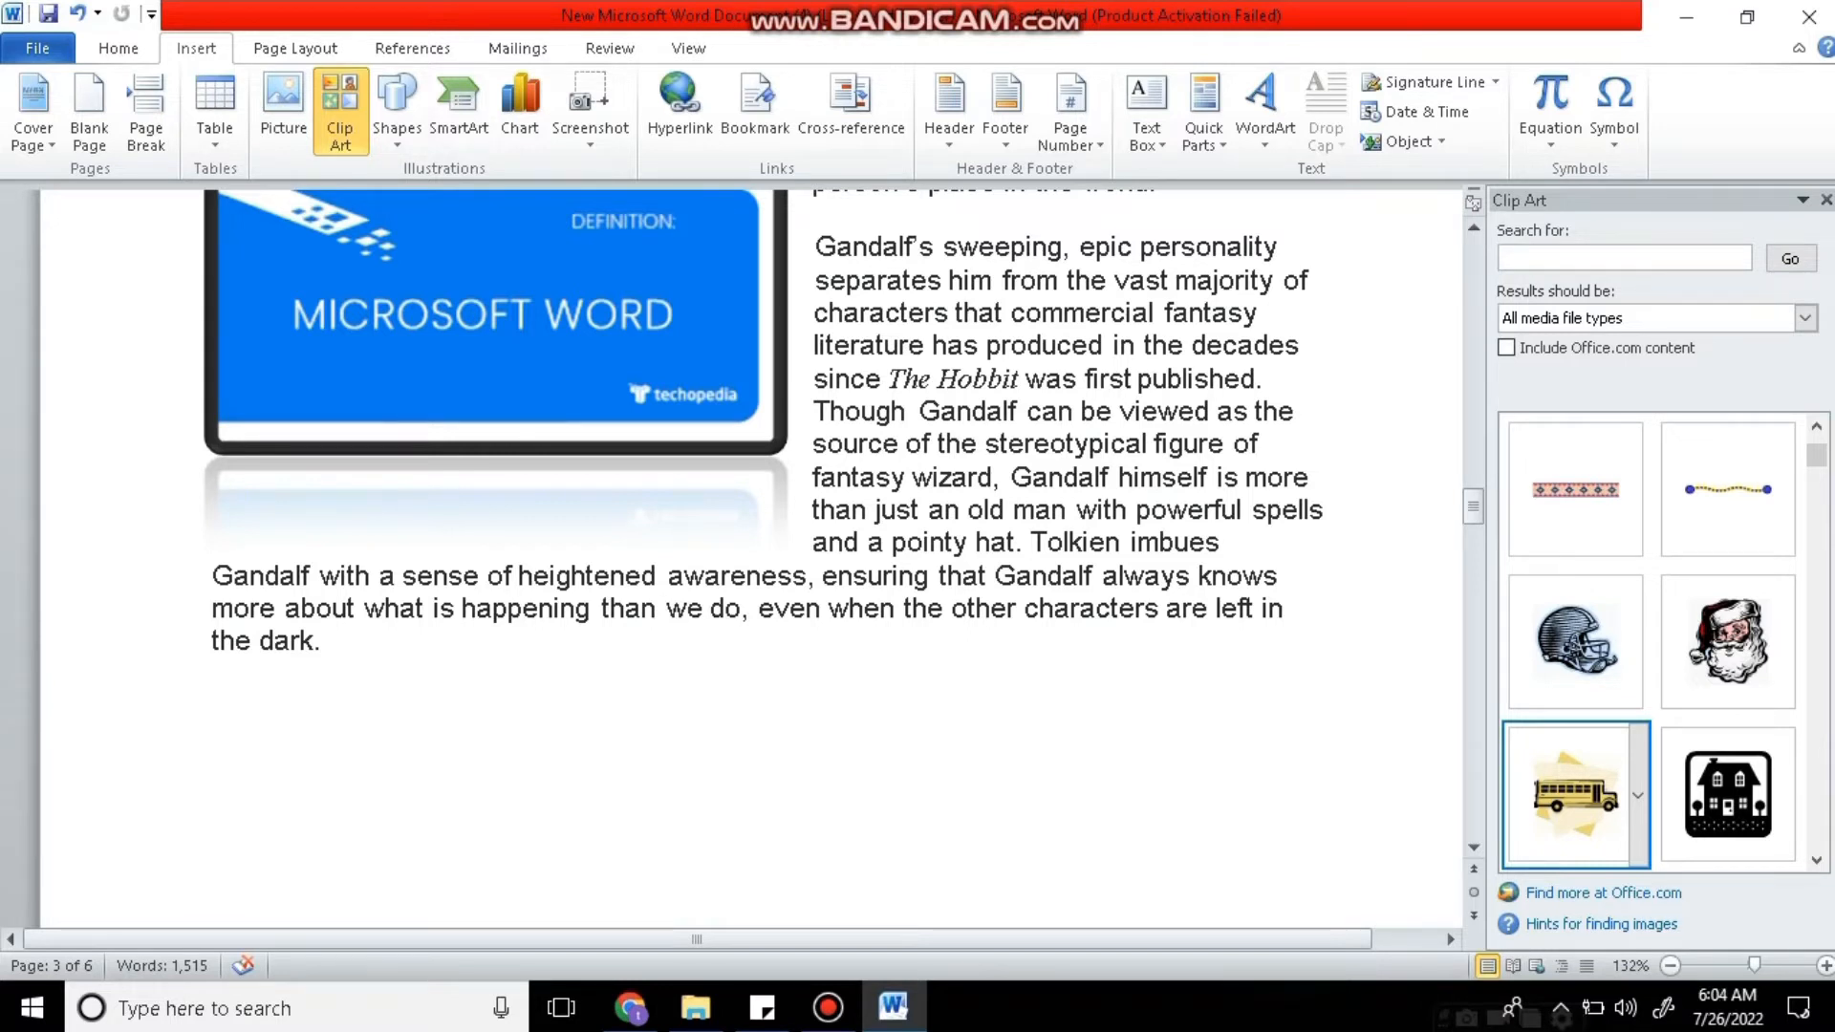
{"action": "left_click", "coordinate": [1582, 801]}
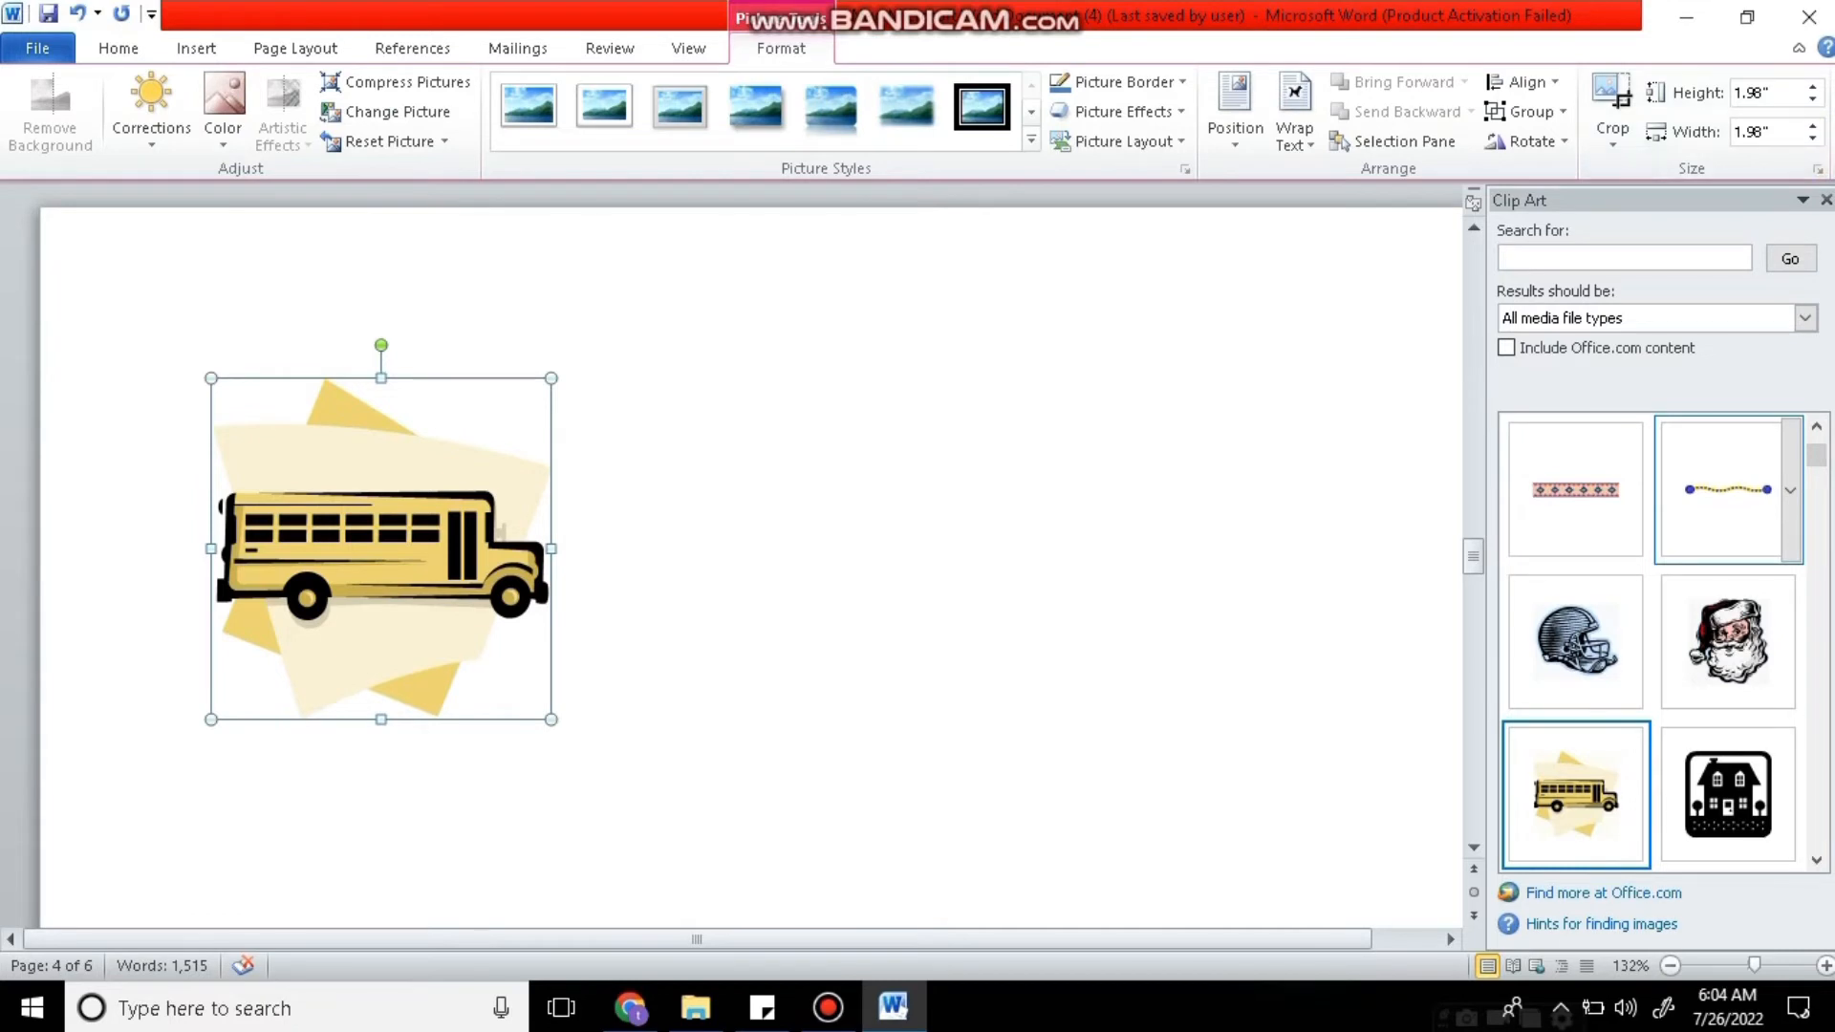
{"action": "left_click", "coordinate": [1825, 200]}
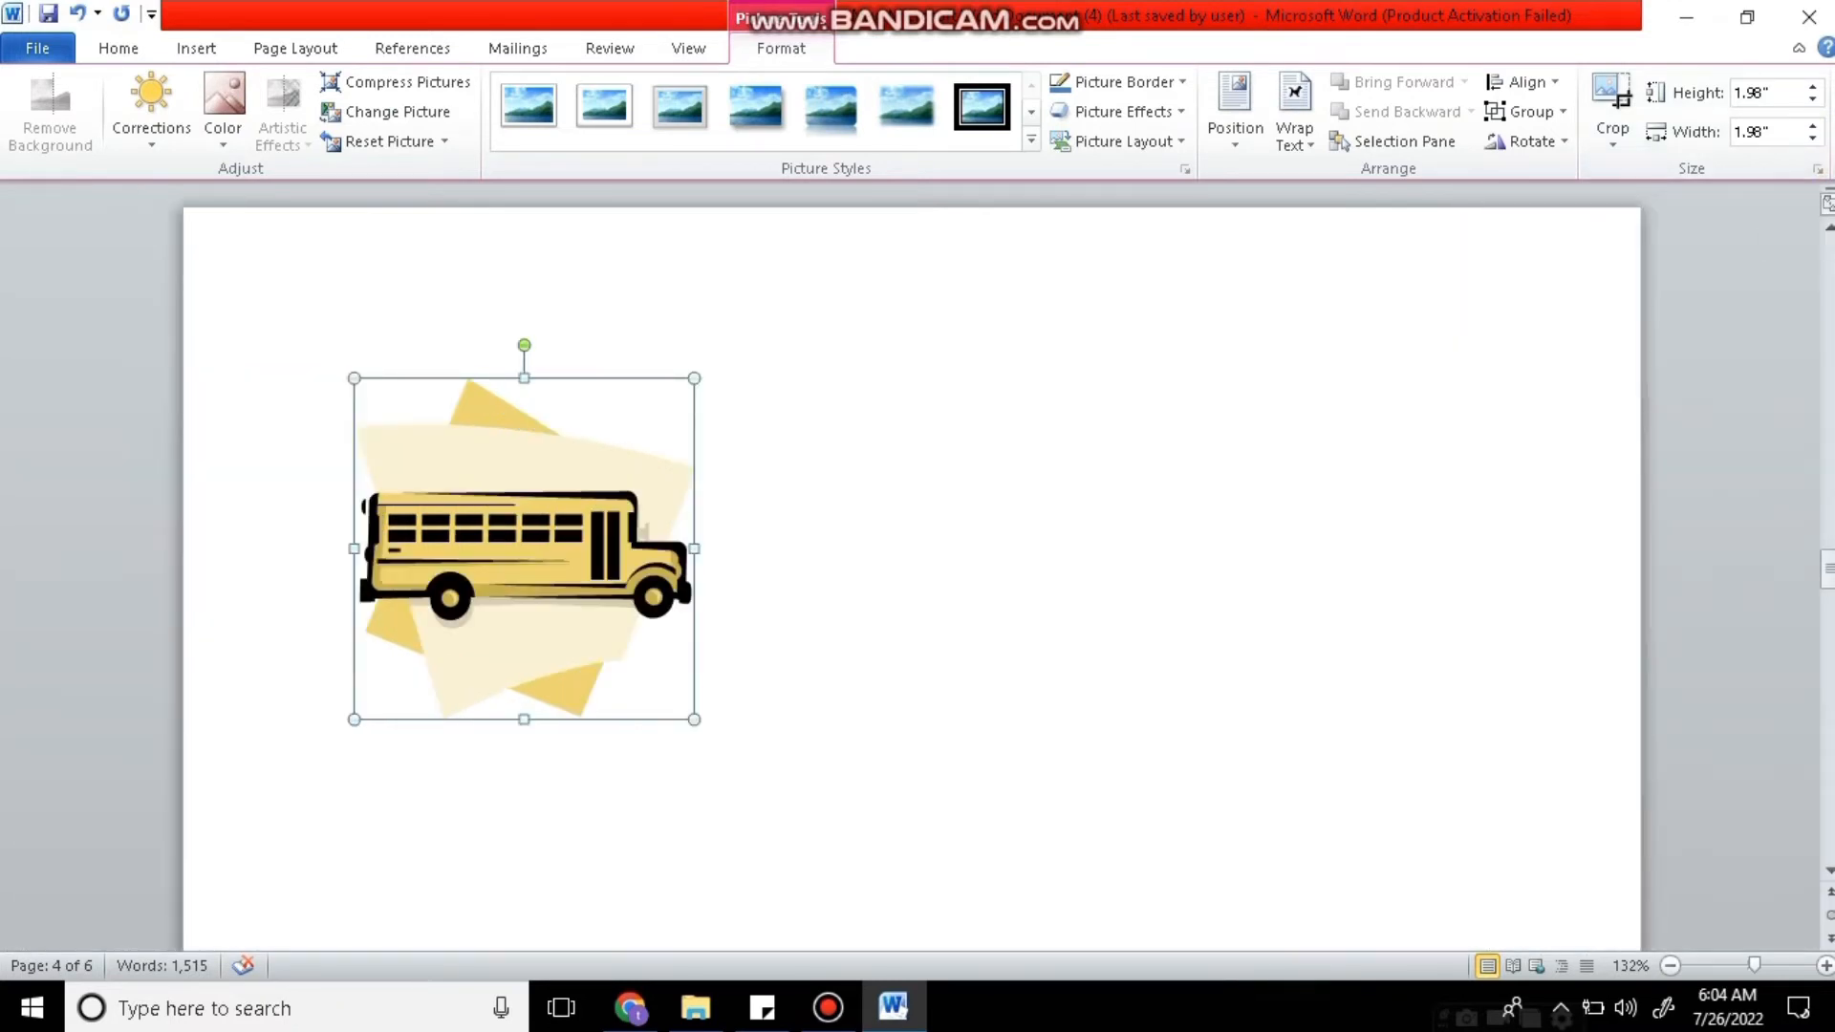
Reduce the school bus picture's height to about 1.28" so it fits below Gandalf's text.
{"action": "scroll", "coordinate": [911, 573], "scroll_direction": "up", "scroll_amount": 4}
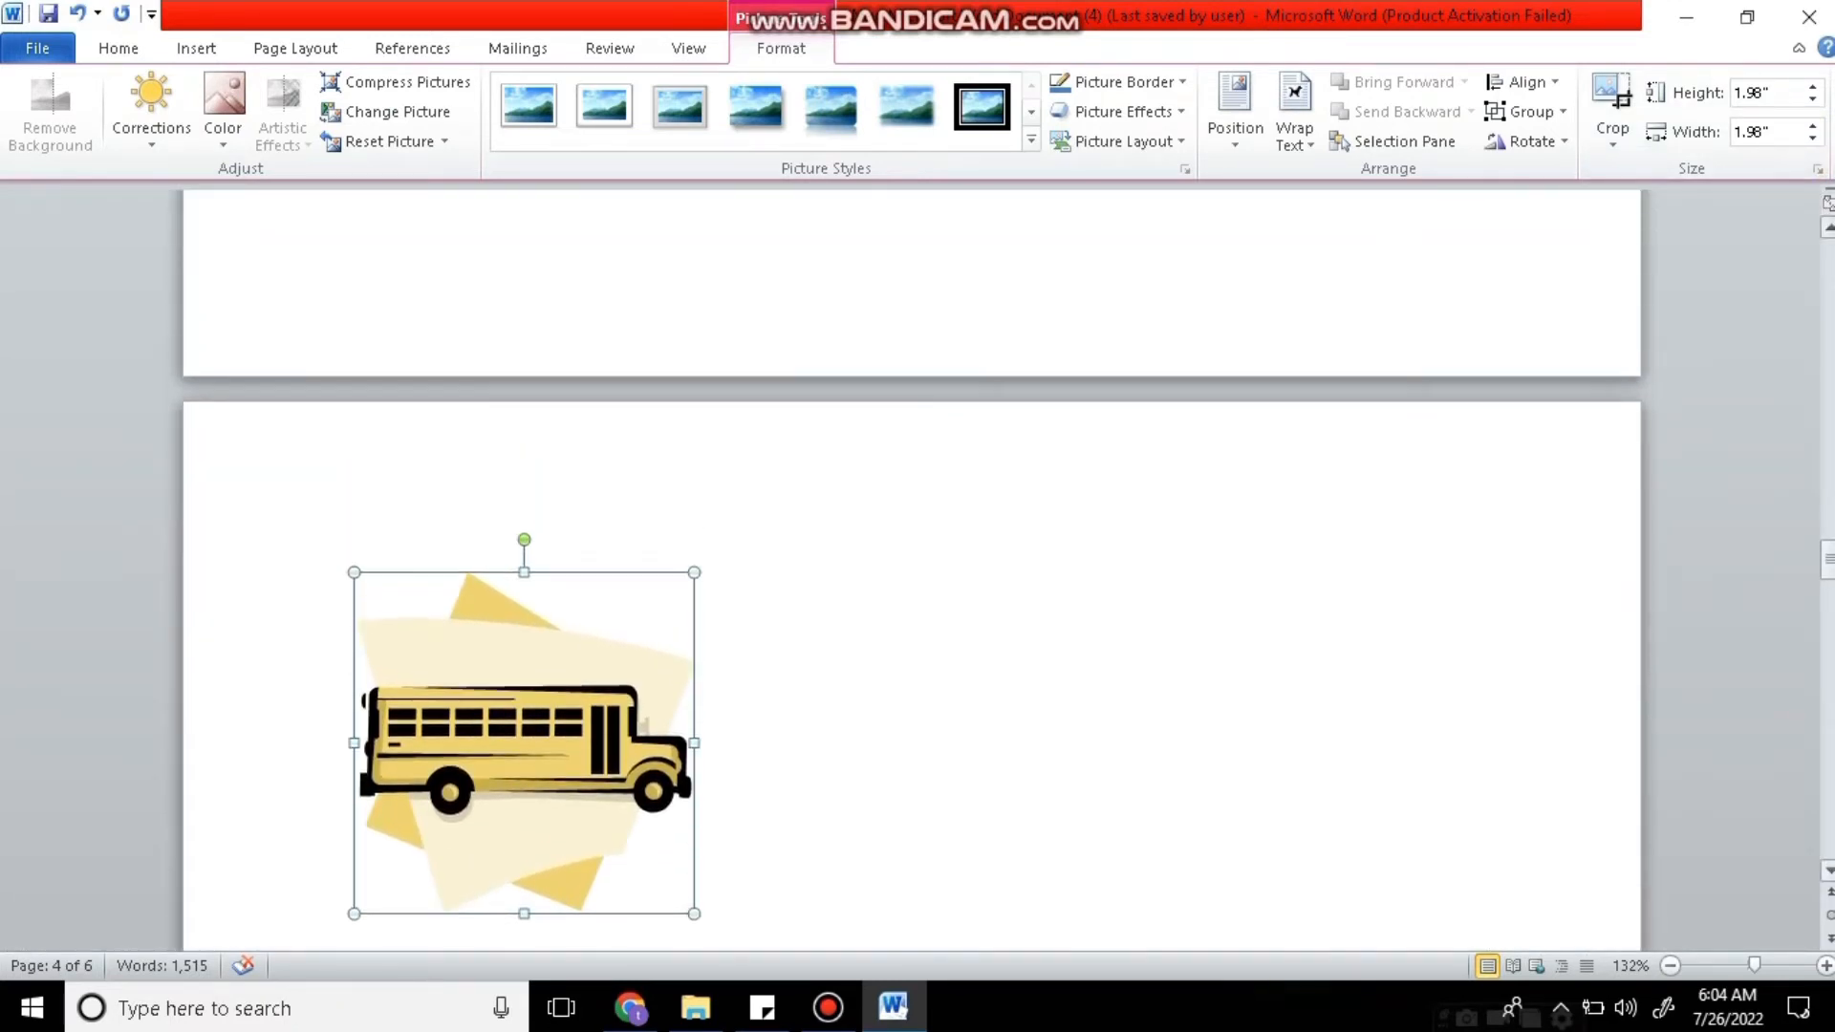
{"action": "scroll", "coordinate": [911, 573], "scroll_direction": "up", "scroll_amount": 4}
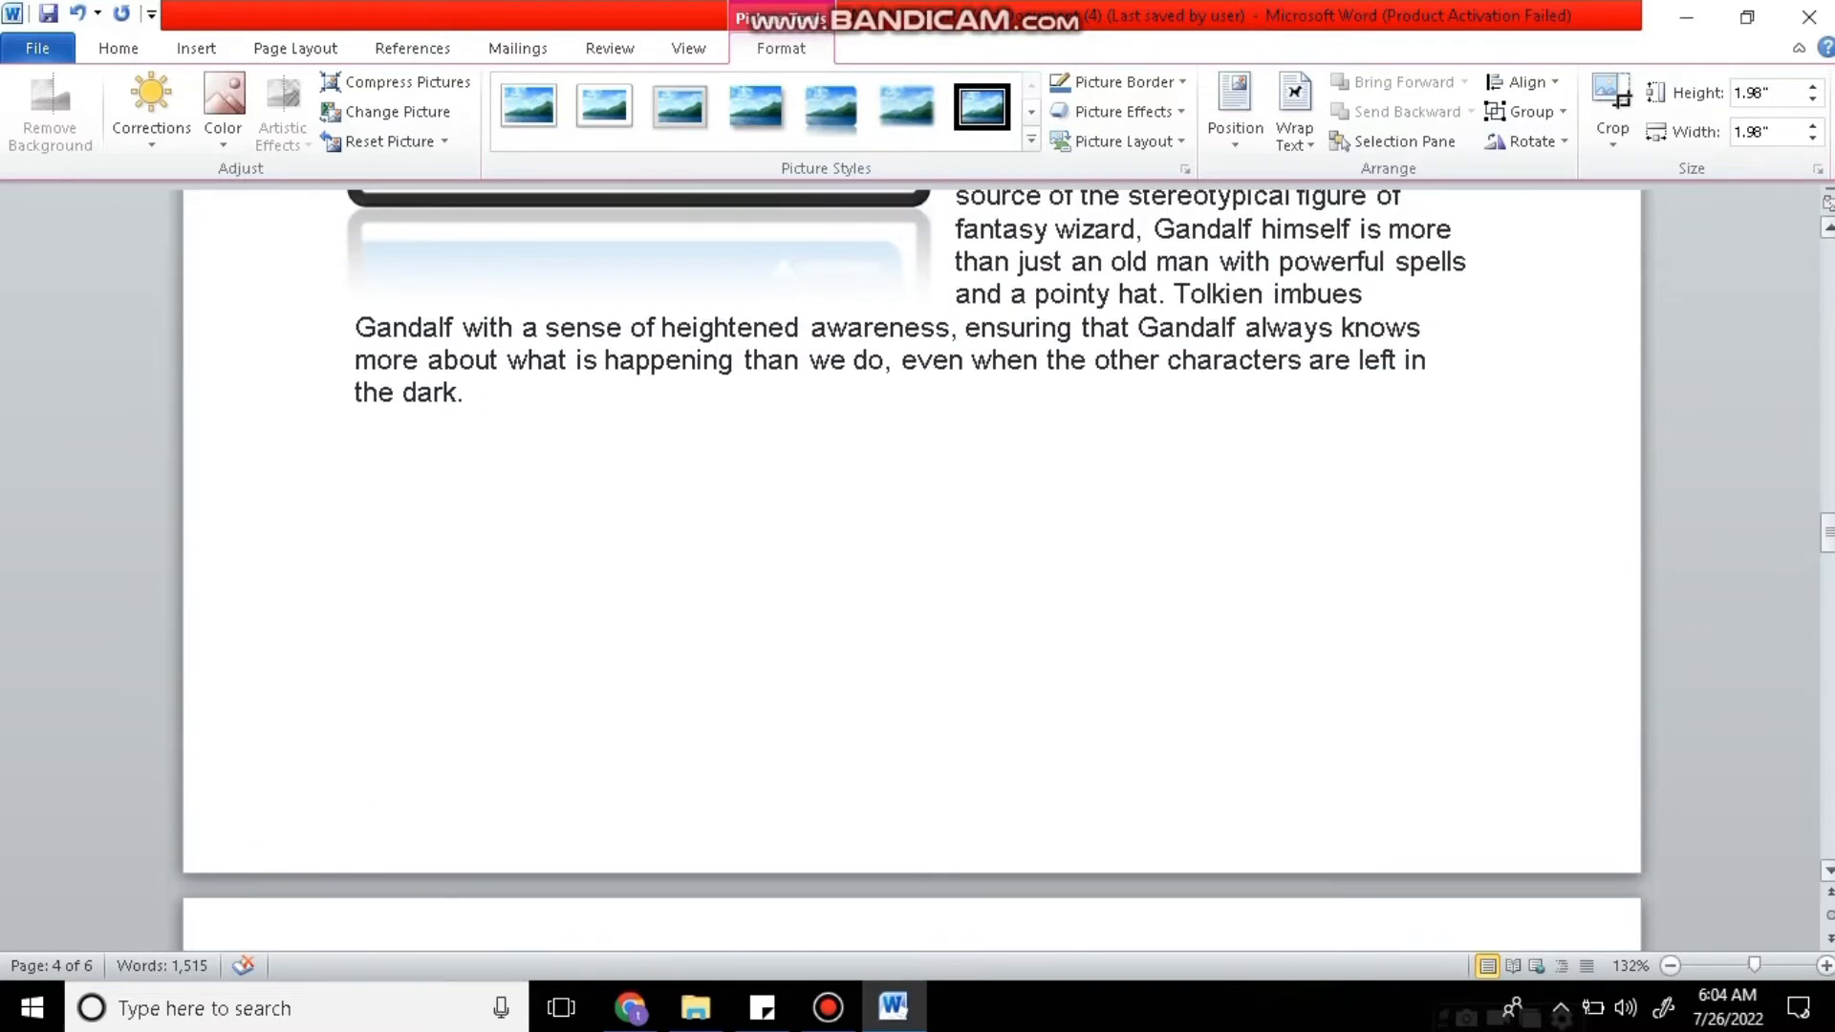
{"action": "scroll", "coordinate": [911, 573], "scroll_direction": "down", "scroll_amount": 2}
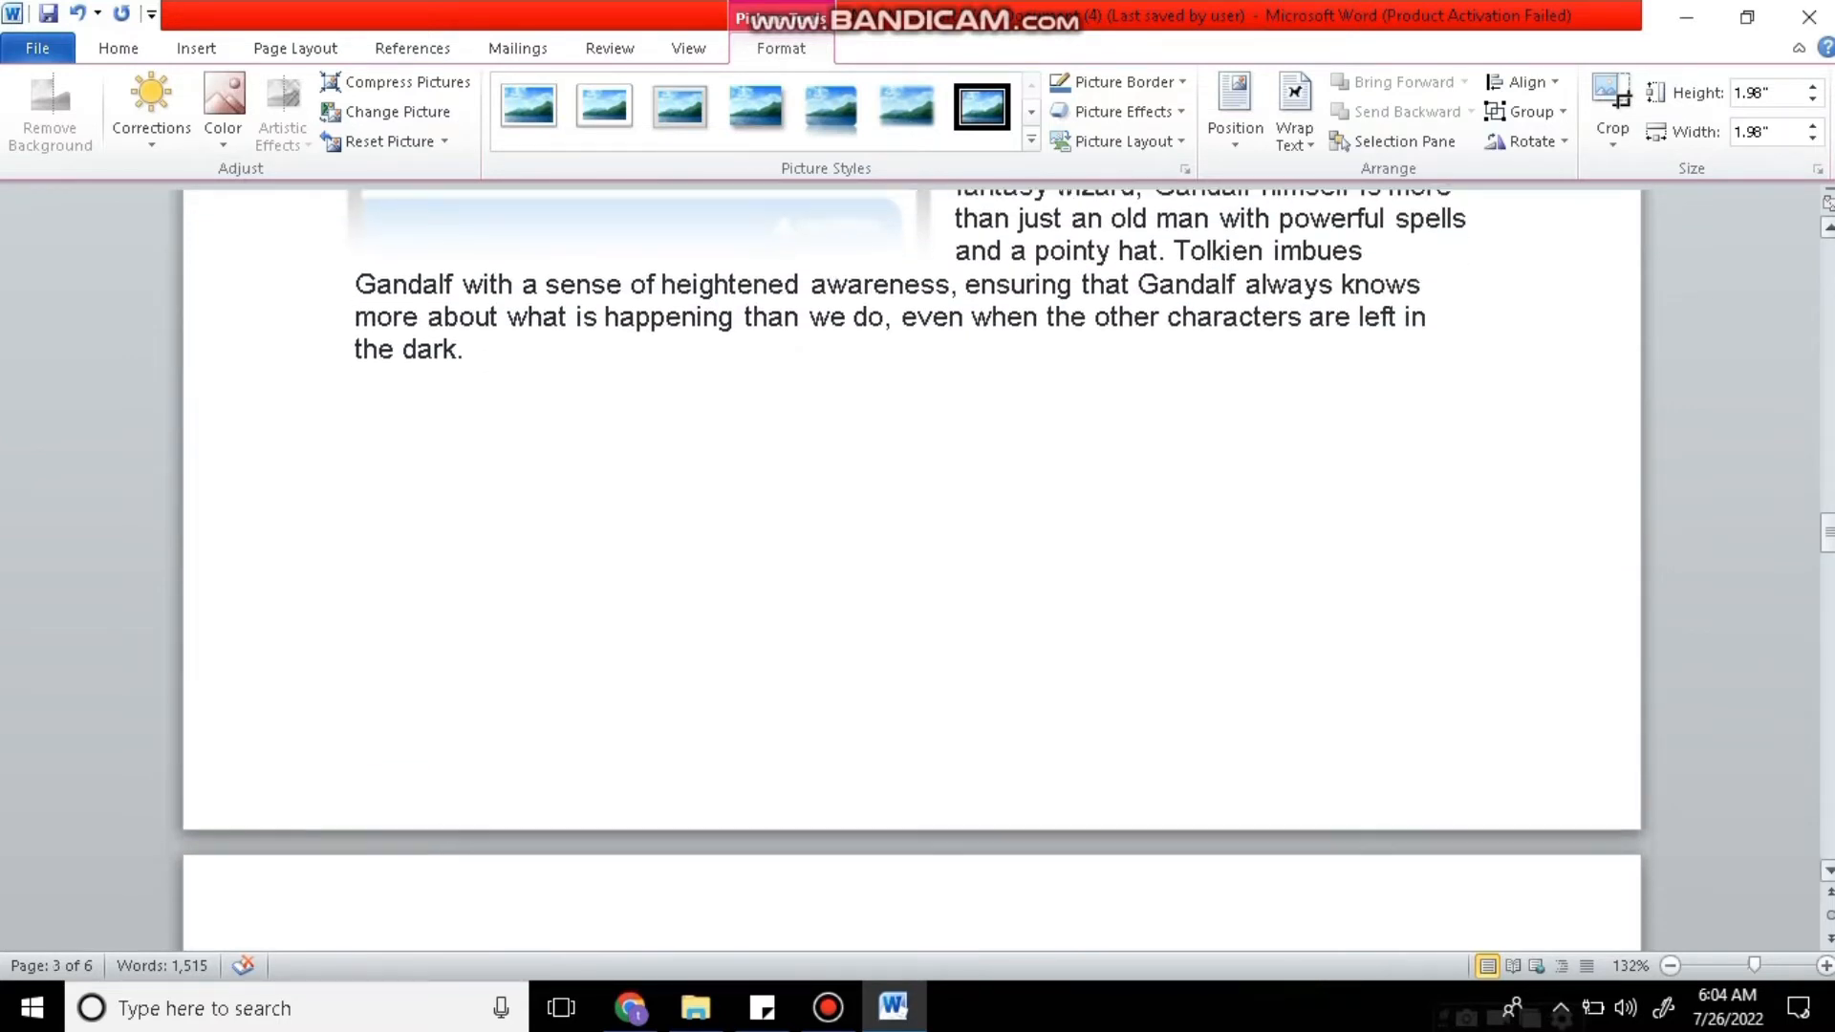
{"action": "scroll", "coordinate": [912, 574], "scroll_direction": "down", "scroll_amount": 1}
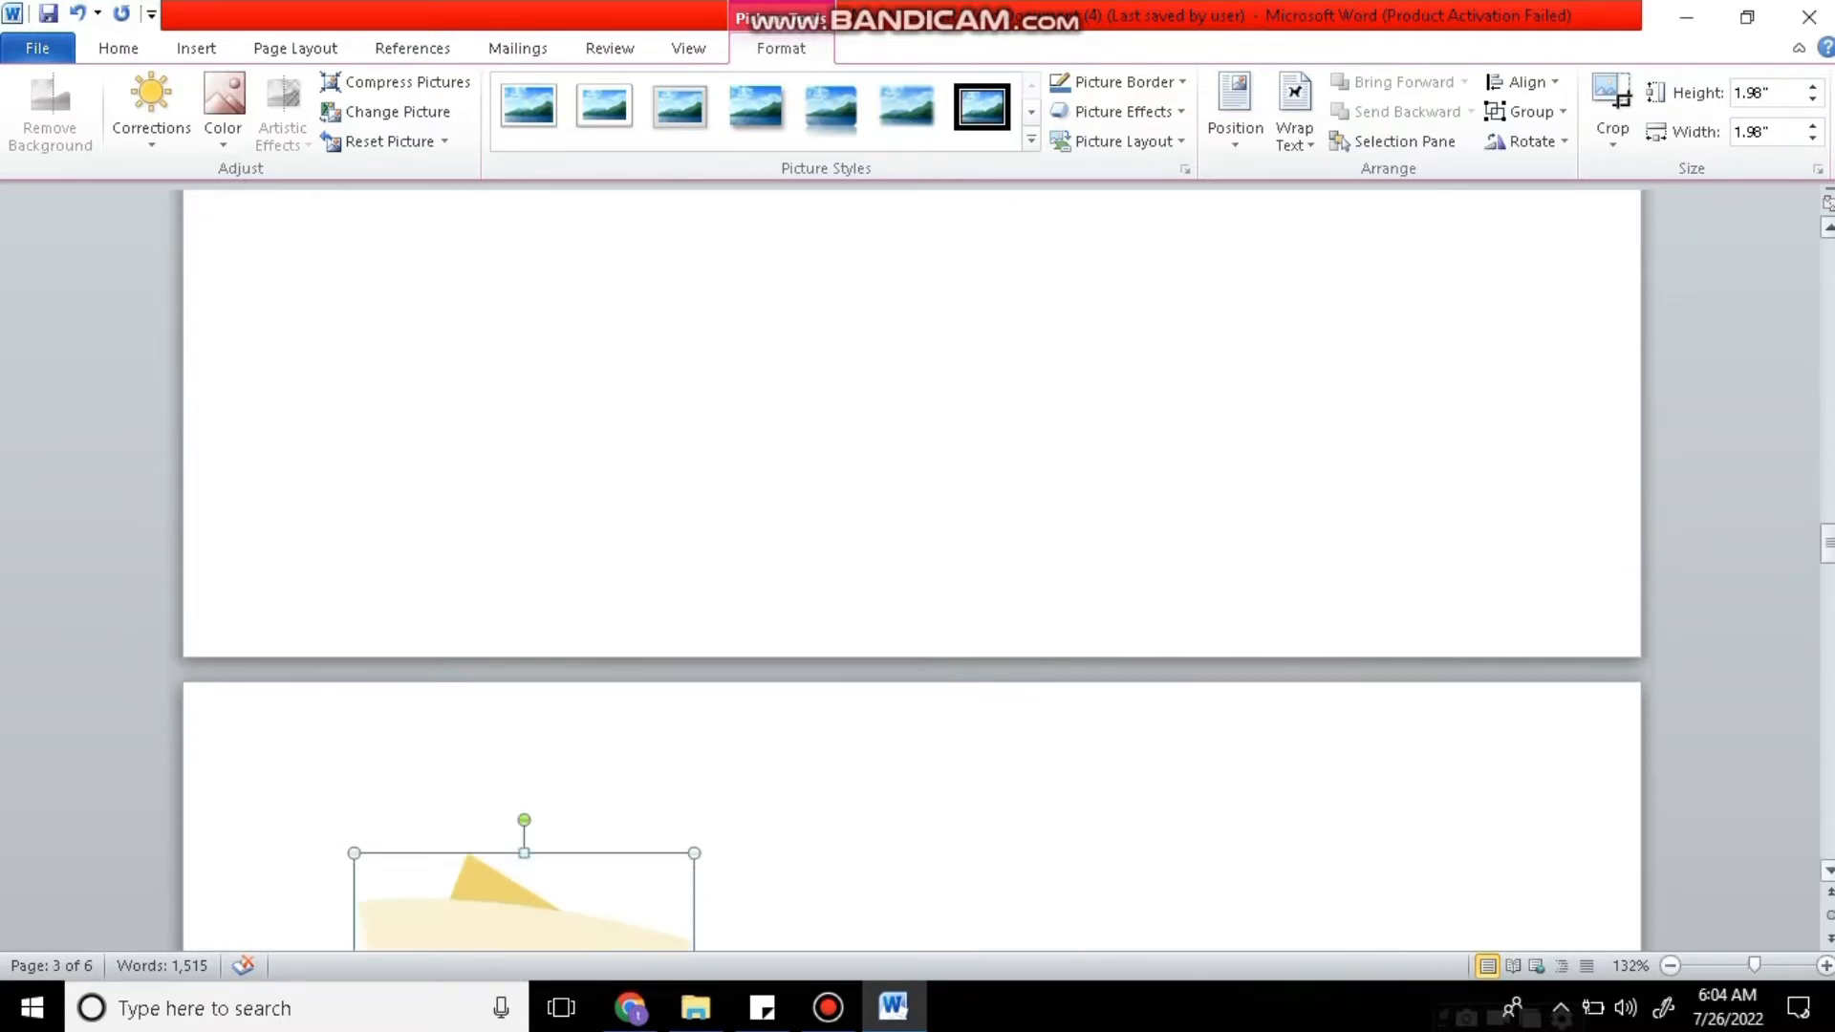
{"action": "right_click", "coordinate": [618, 900]}
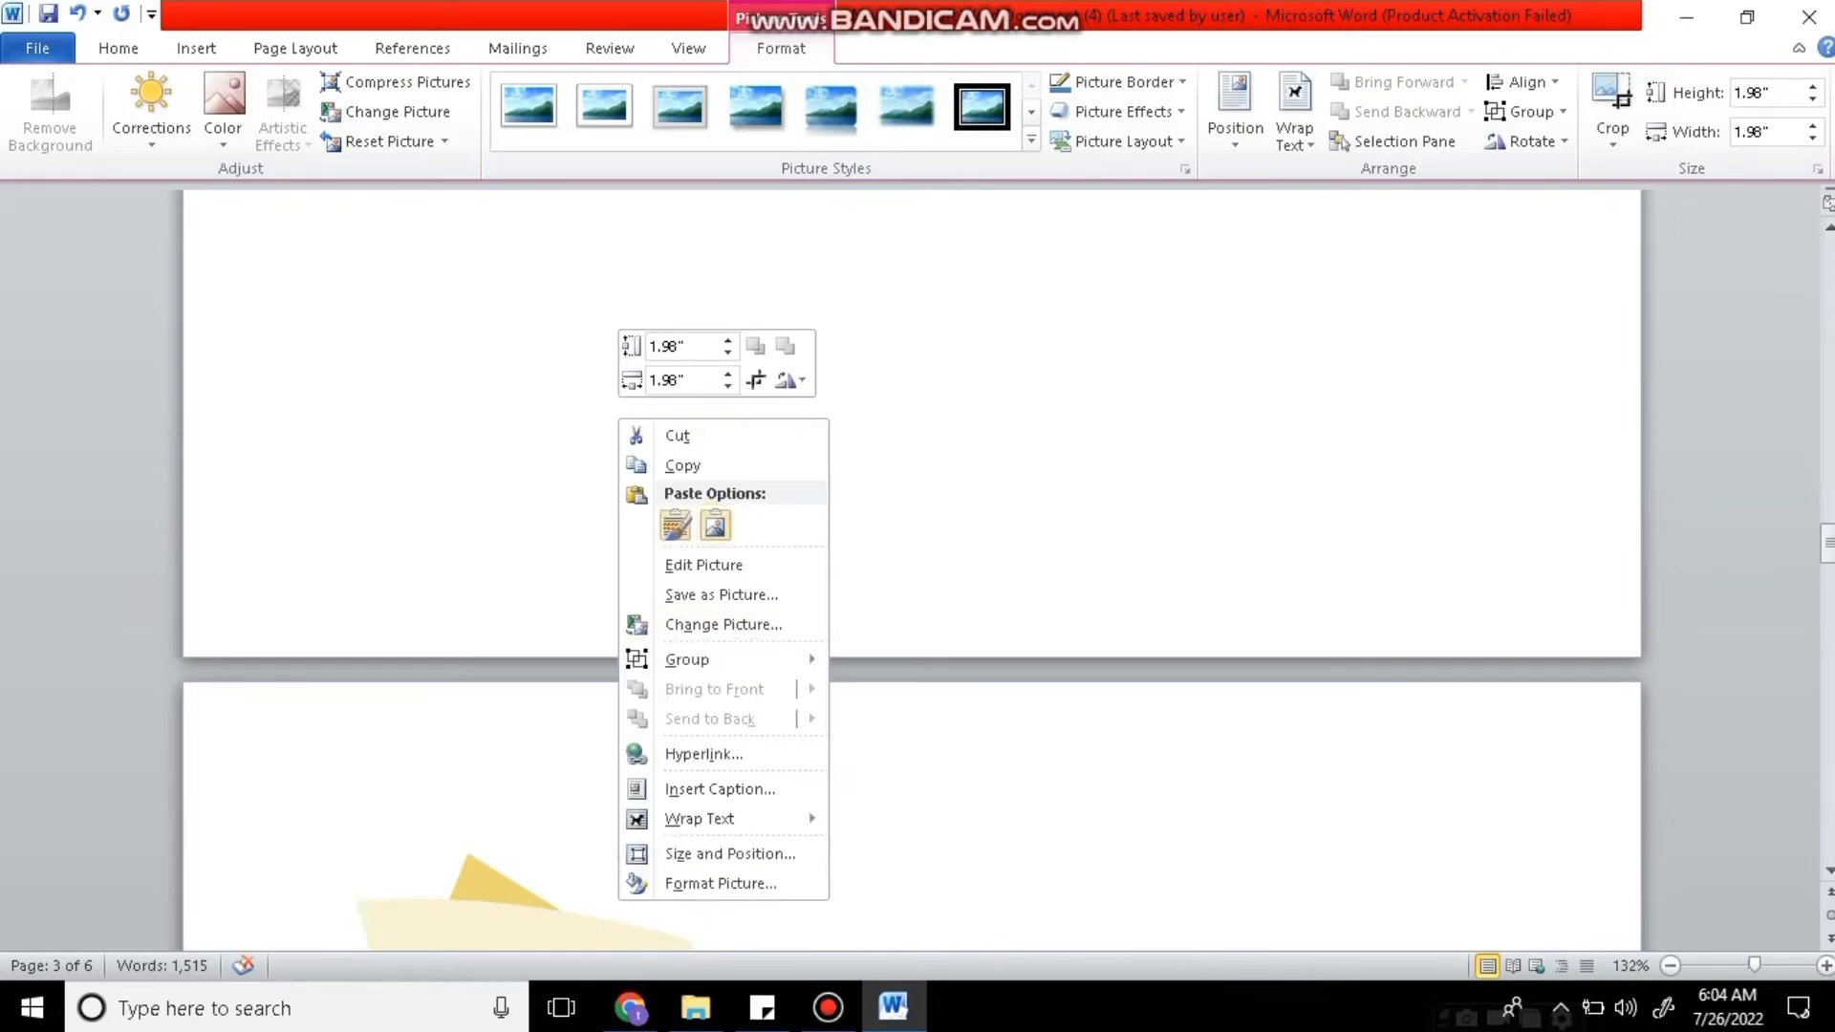
{"action": "key", "text": "Escape"}
{"action": "mouse_move", "coordinate": [1827, 542]}
{"action": "left_mouse_down"}
{"action": "mouse_move", "coordinate": [1827, 522]}
{"action": "mouse_move", "coordinate": [1827, 563]}
{"action": "left_mouse_up"}
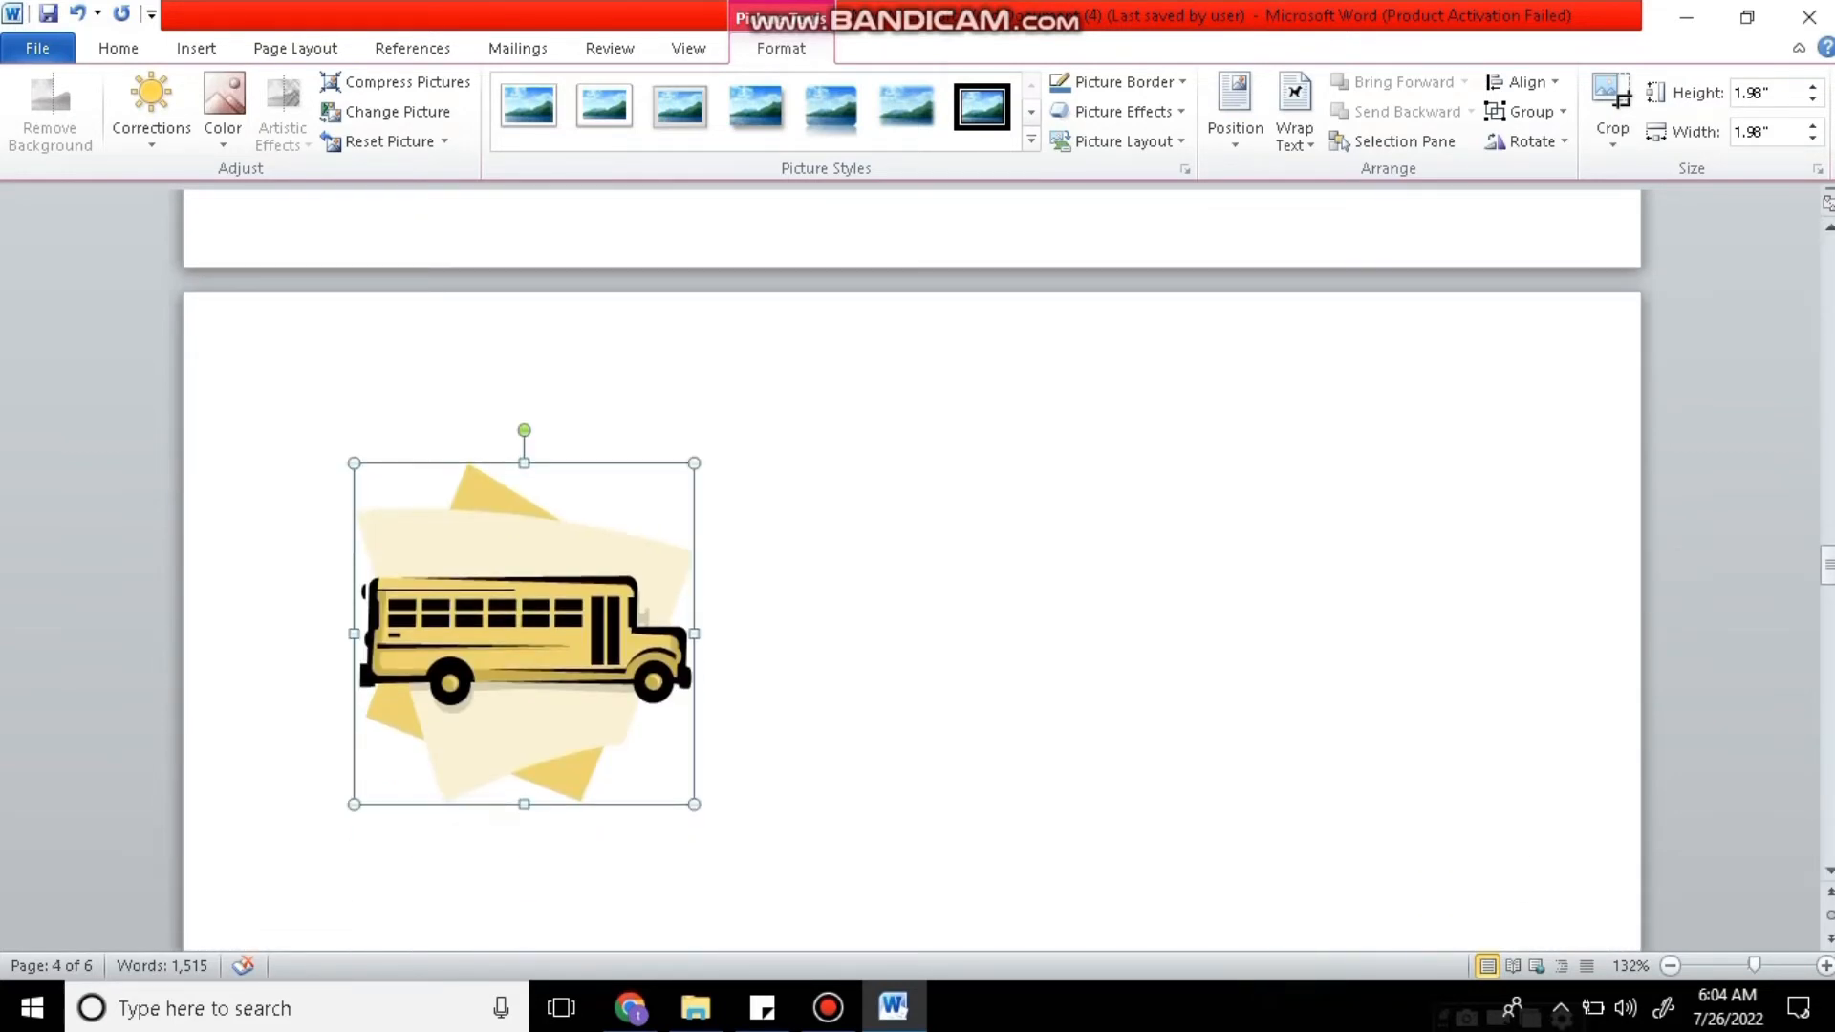
{"action": "left_click_drag", "start_coordinate": [523, 805], "coordinate": [524, 684]}
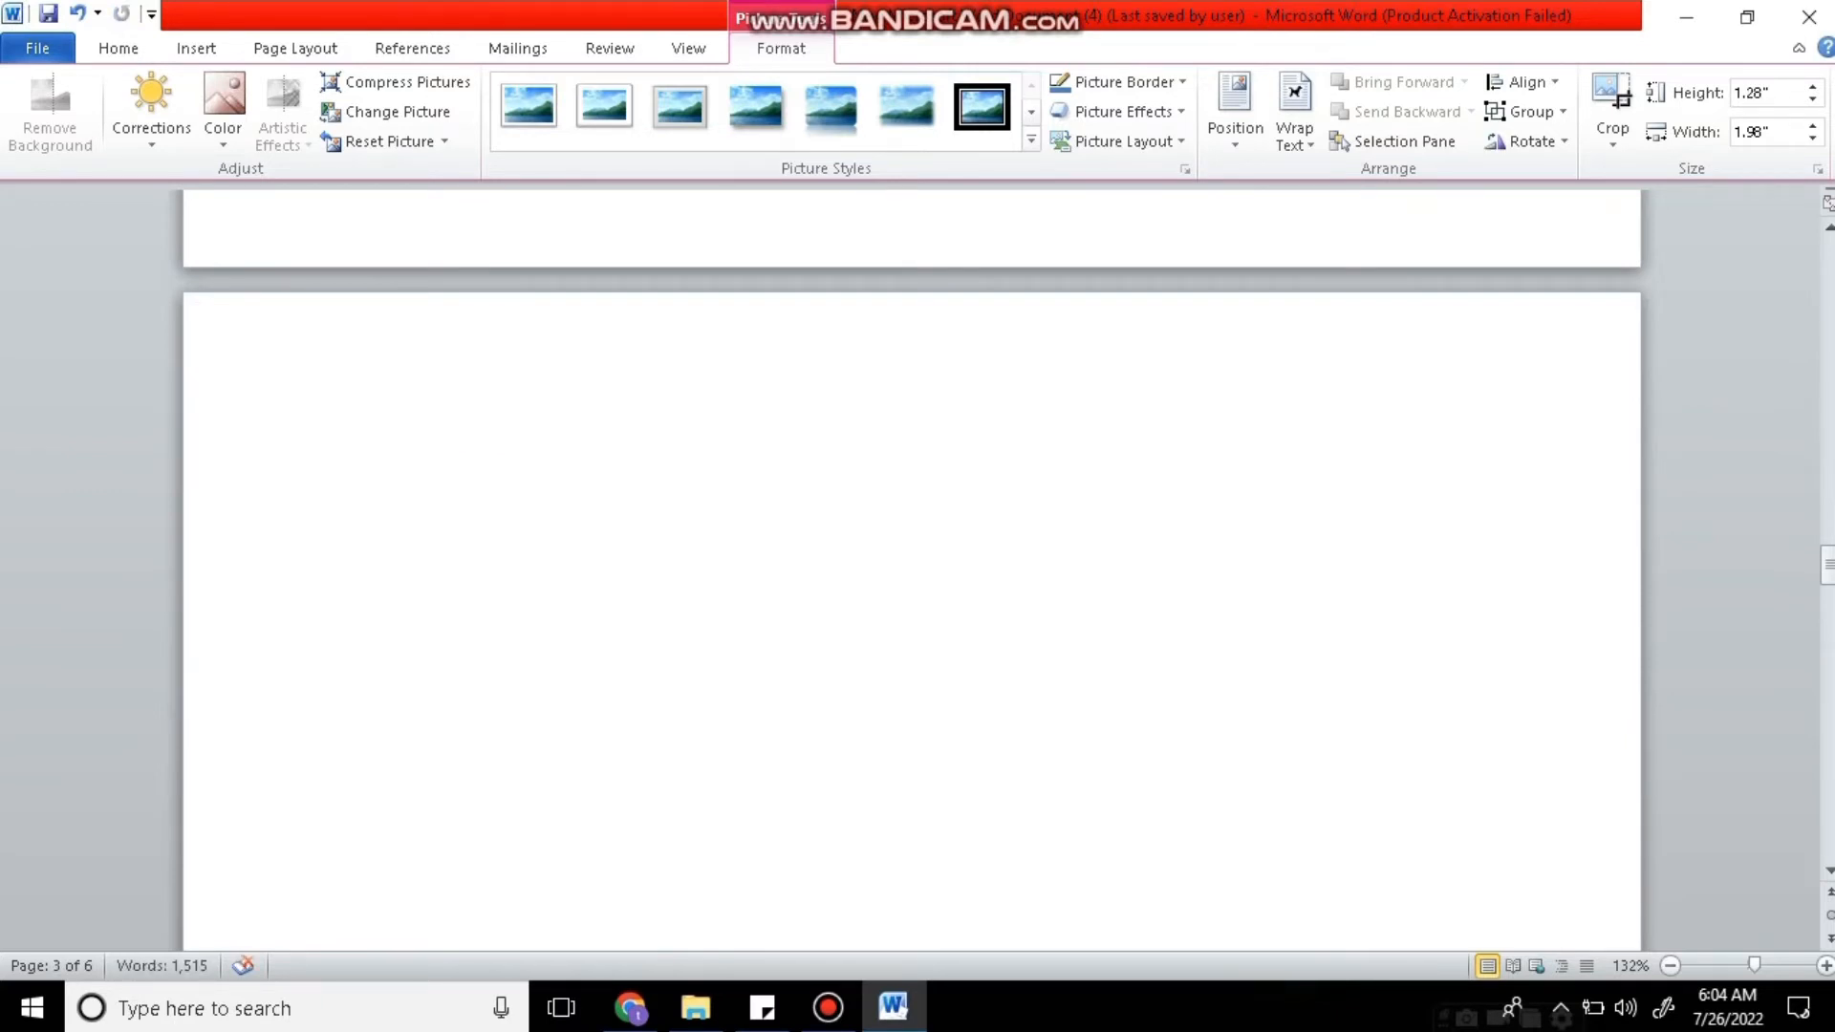
{"action": "left_click_drag", "start_coordinate": [1827, 565], "coordinate": [1827, 535]}
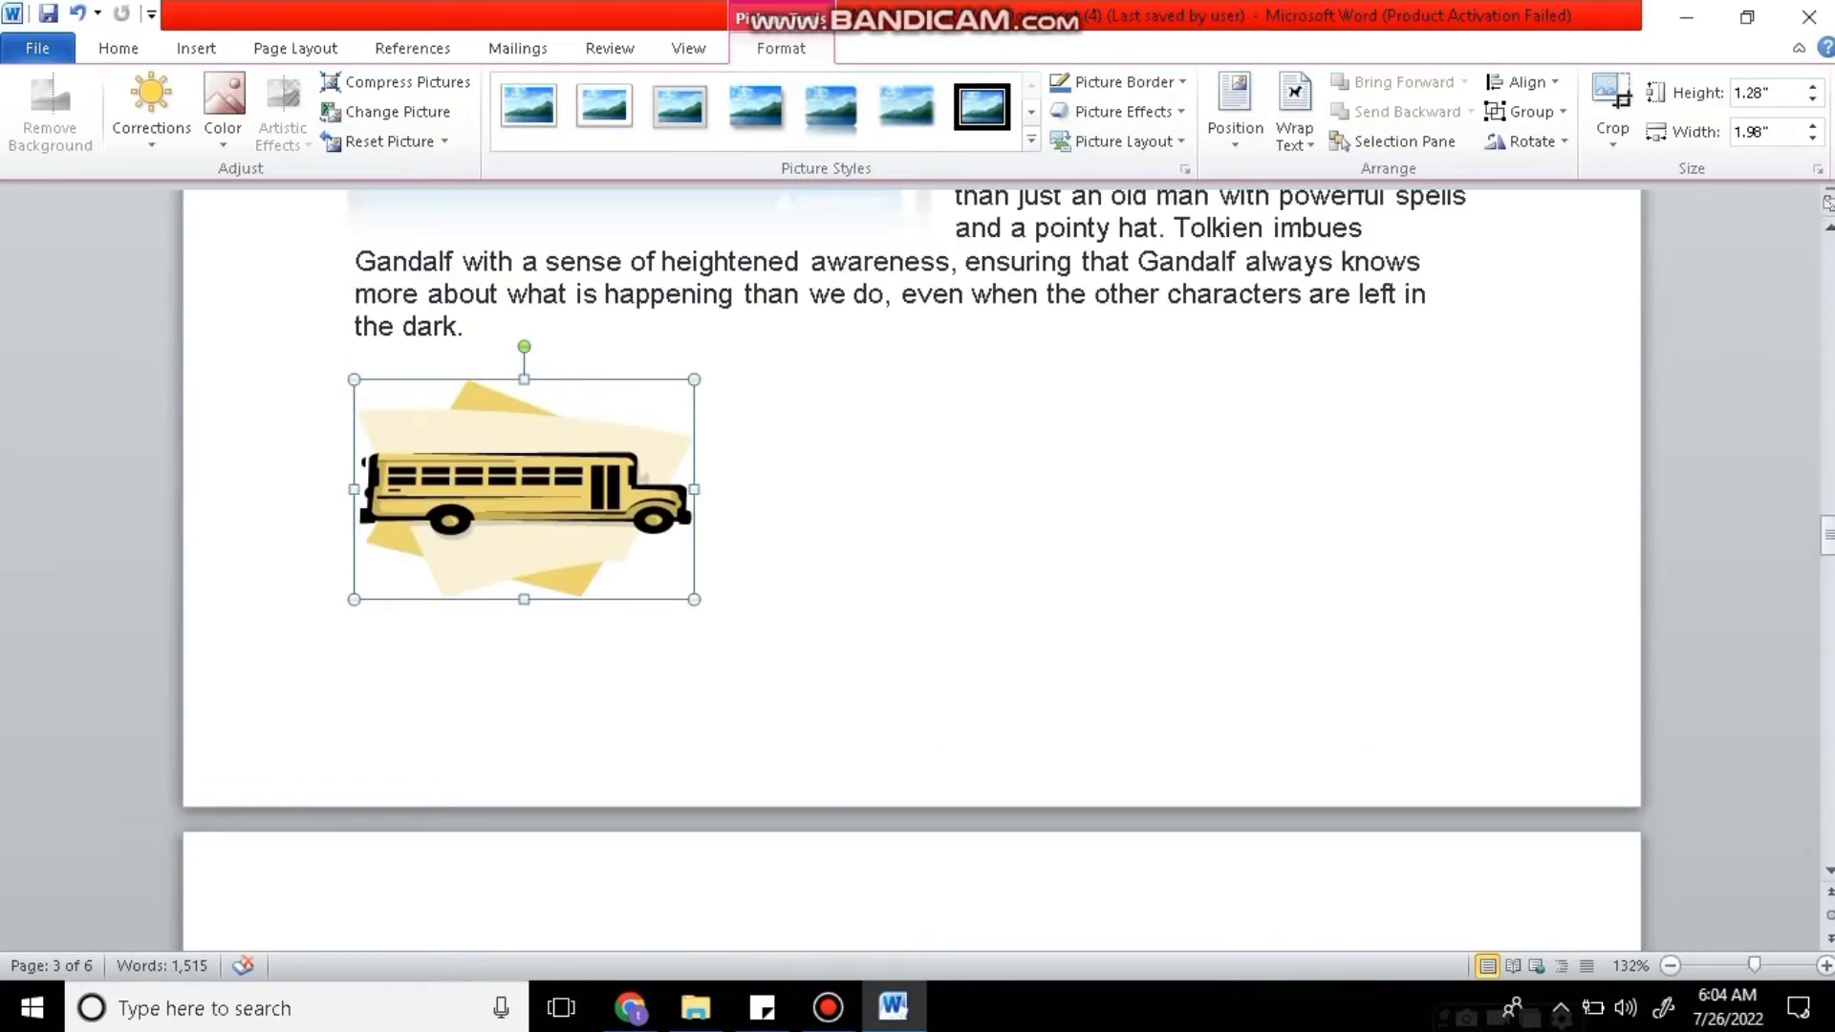
Crop the lower edge of the school bus picture to a height of about 0.95".
{"action": "right_click", "coordinate": [541, 467]}
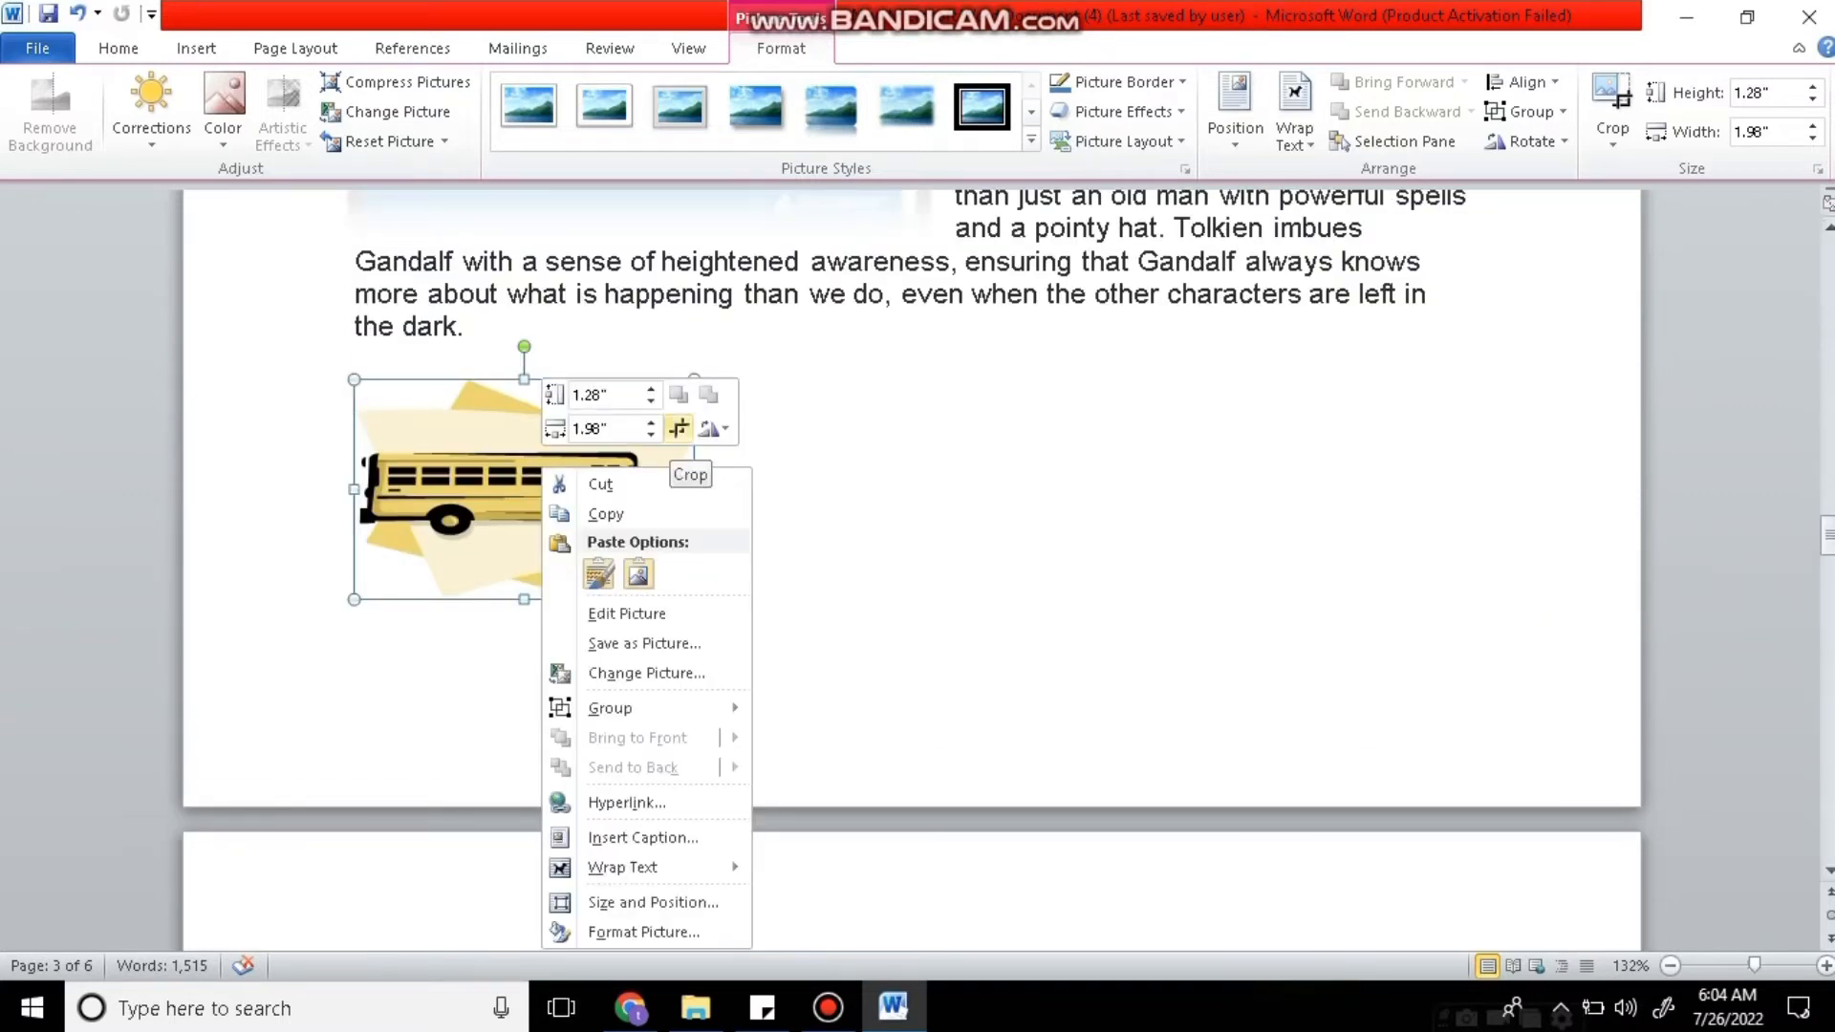
{"action": "left_click", "coordinate": [678, 428]}
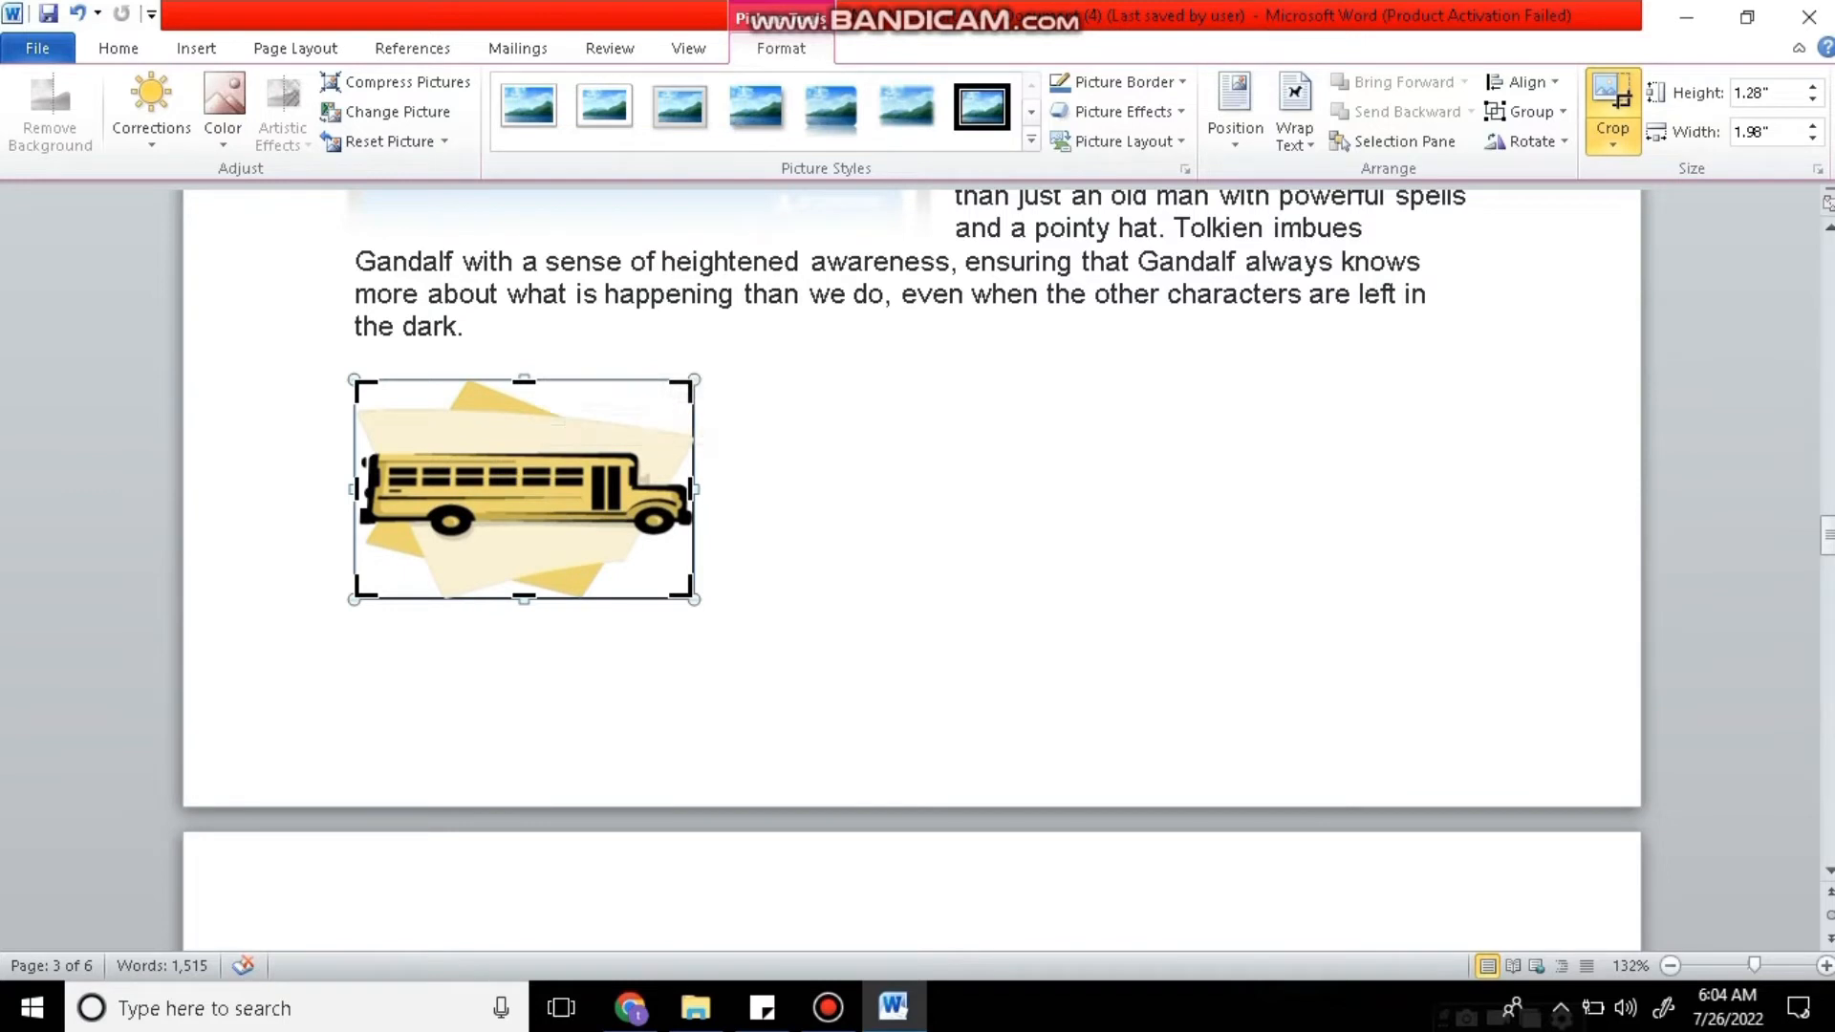
{"action": "left_click_drag", "start_coordinate": [524, 593], "coordinate": [524, 539]}
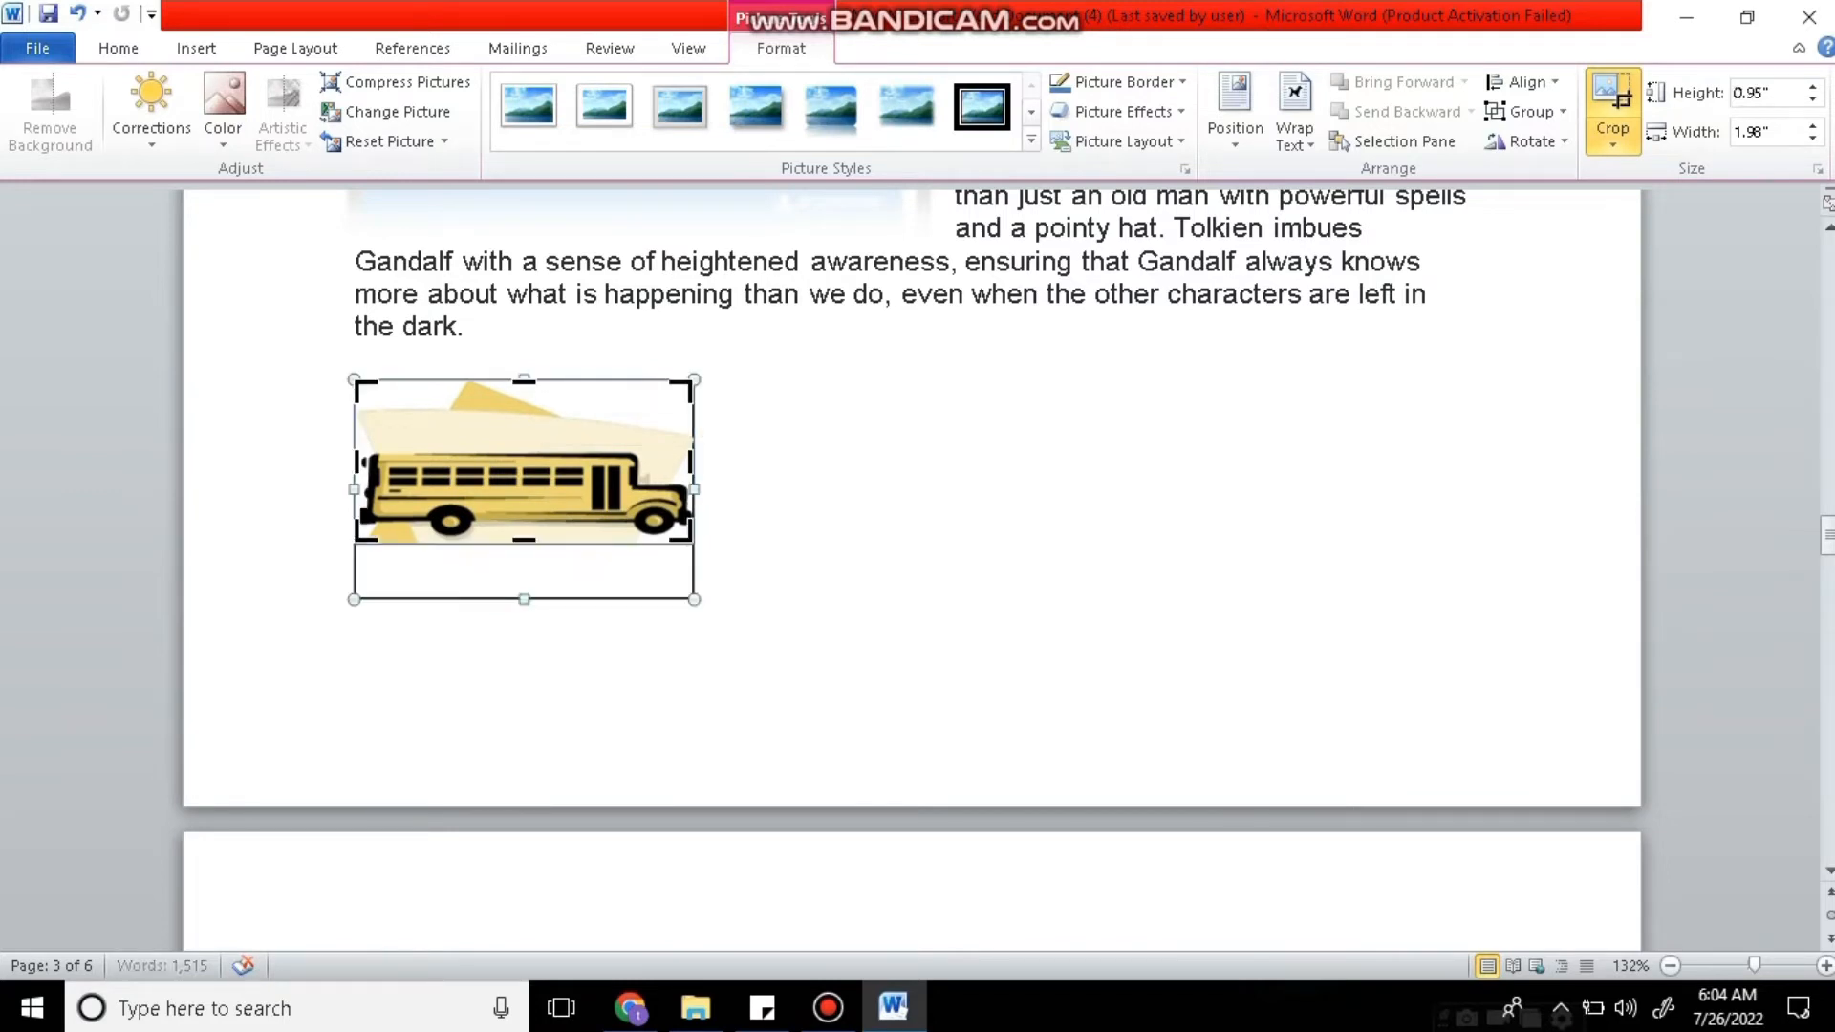
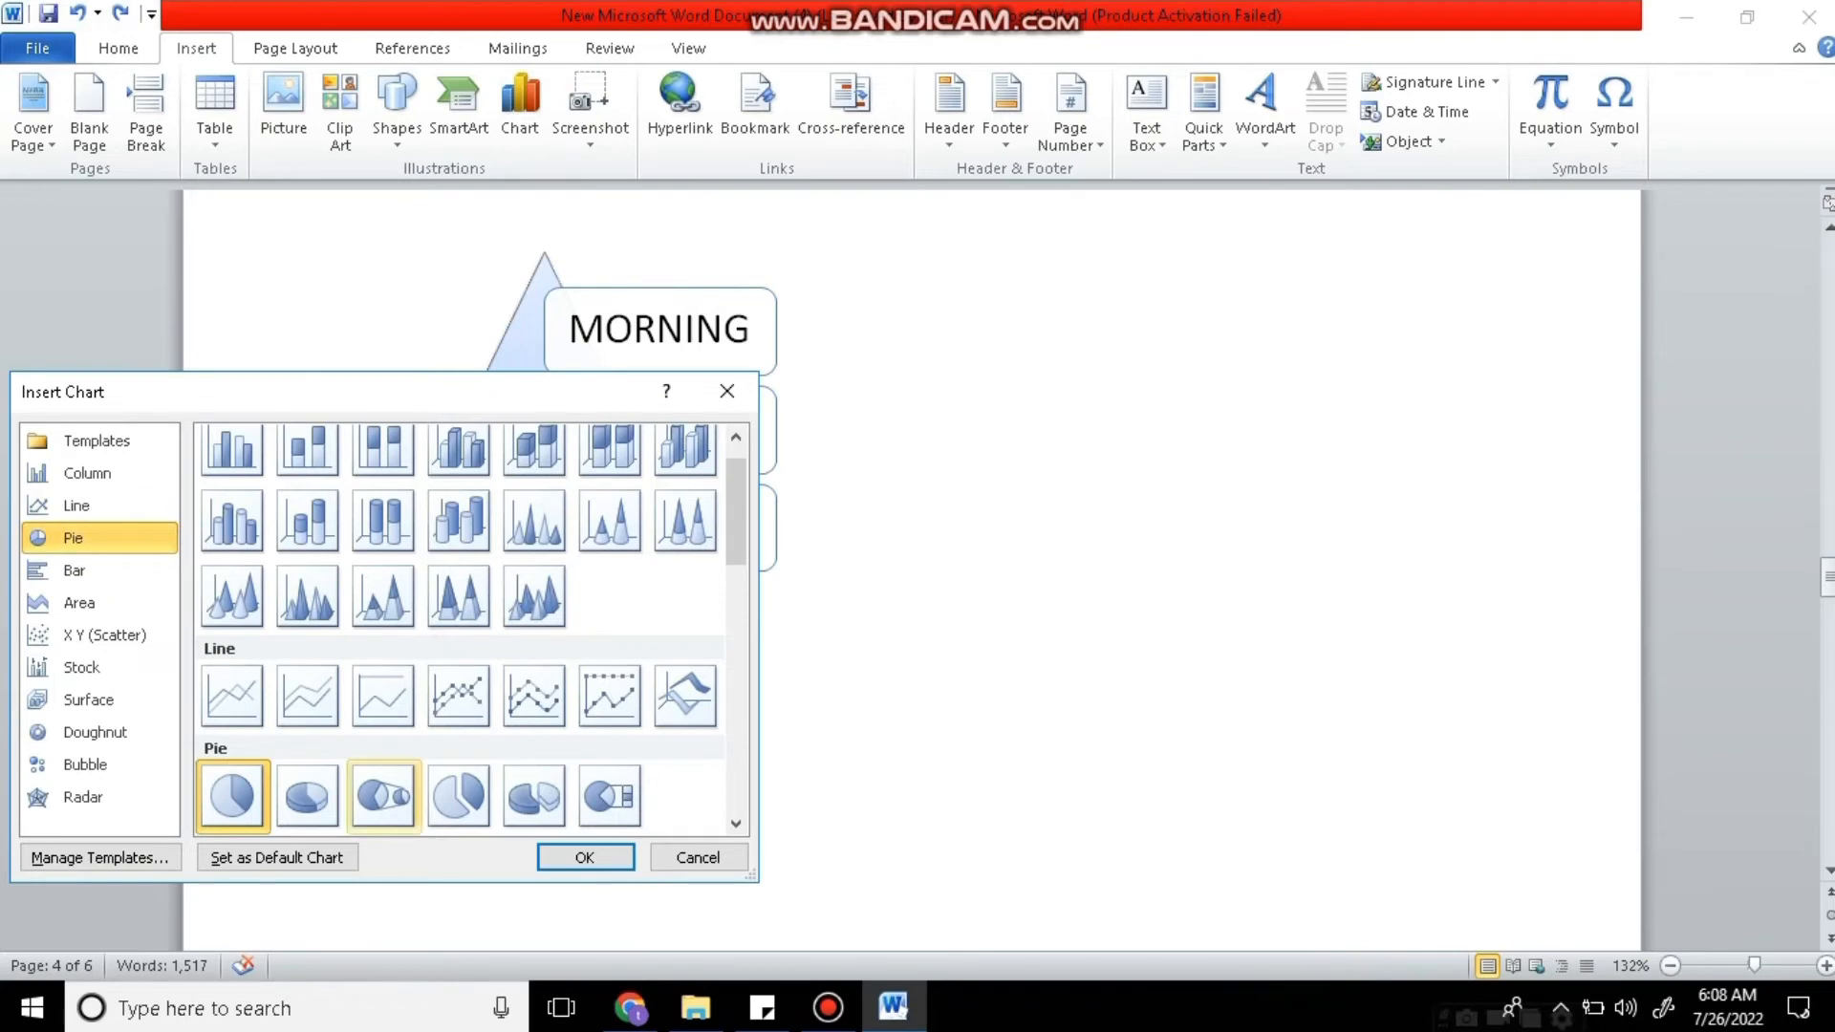
Insert a Pie of Pie chart below the MORNING/EVENING/NIGHT SmartArt and bring its Excel data sheet back beside the document.
{"action": "double_click", "coordinate": [383, 795]}
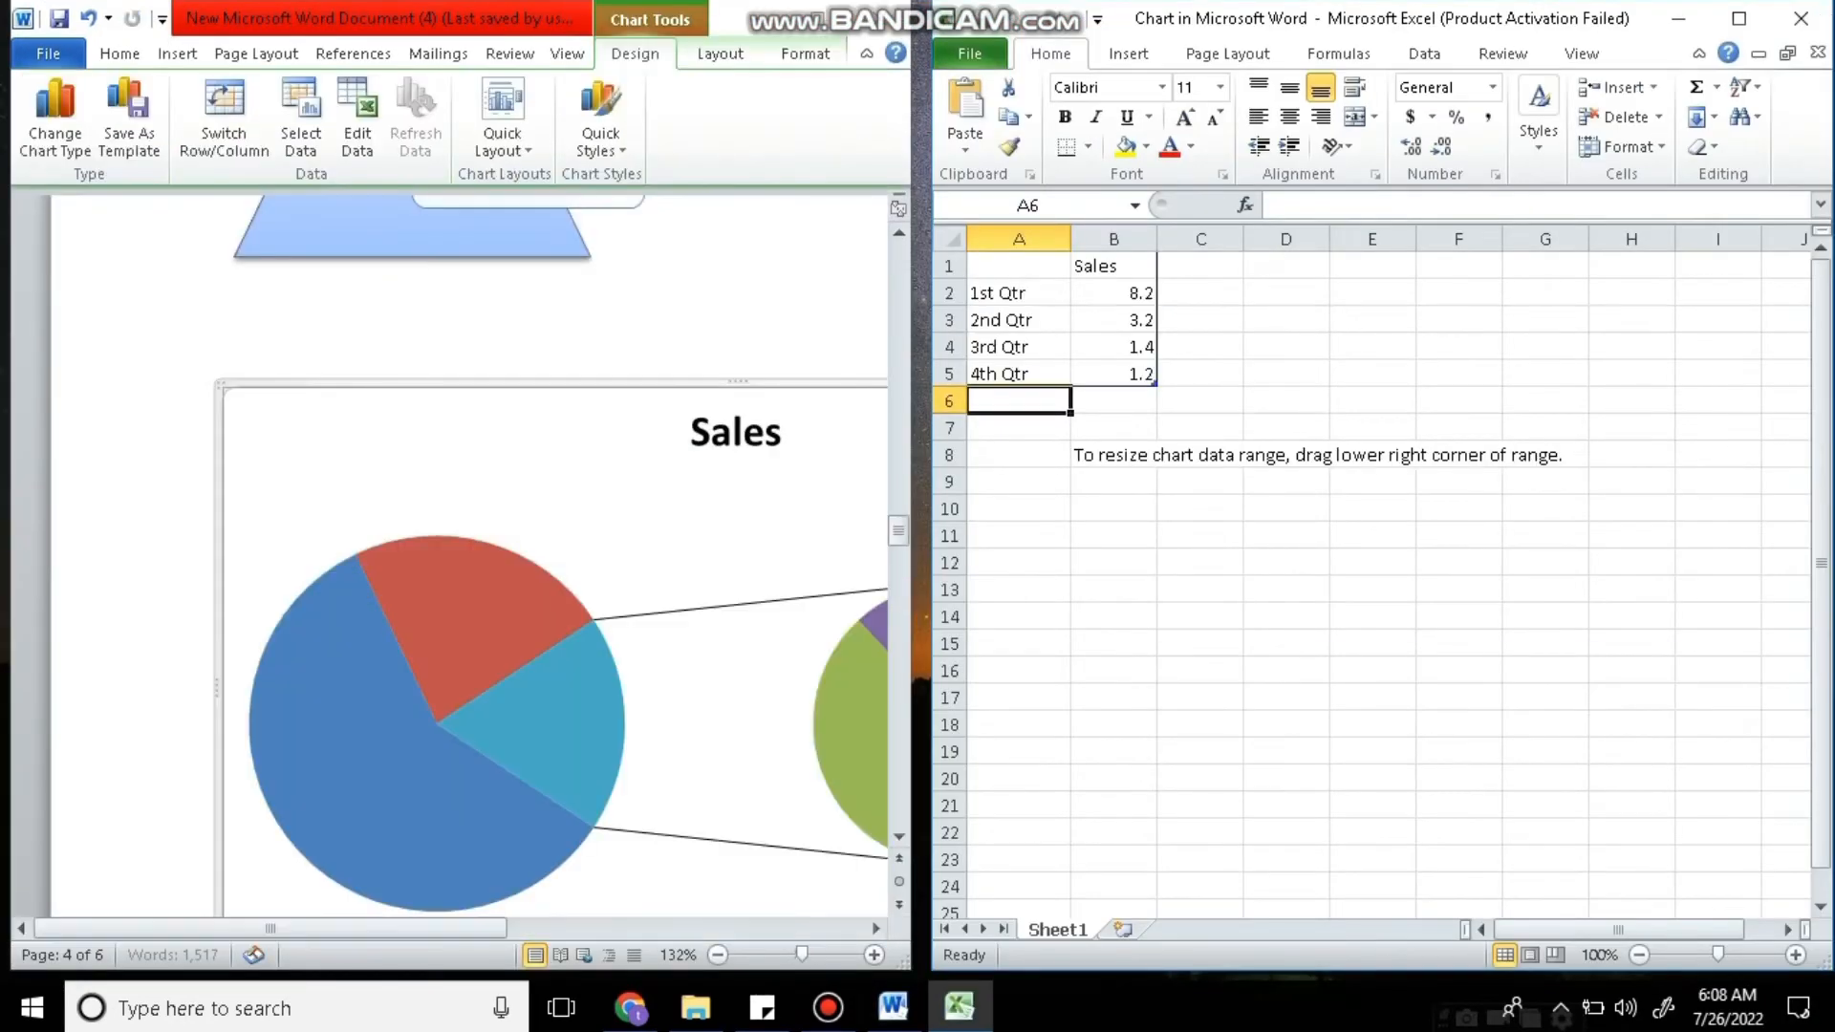
{"action": "left_click", "coordinate": [497, 477]}
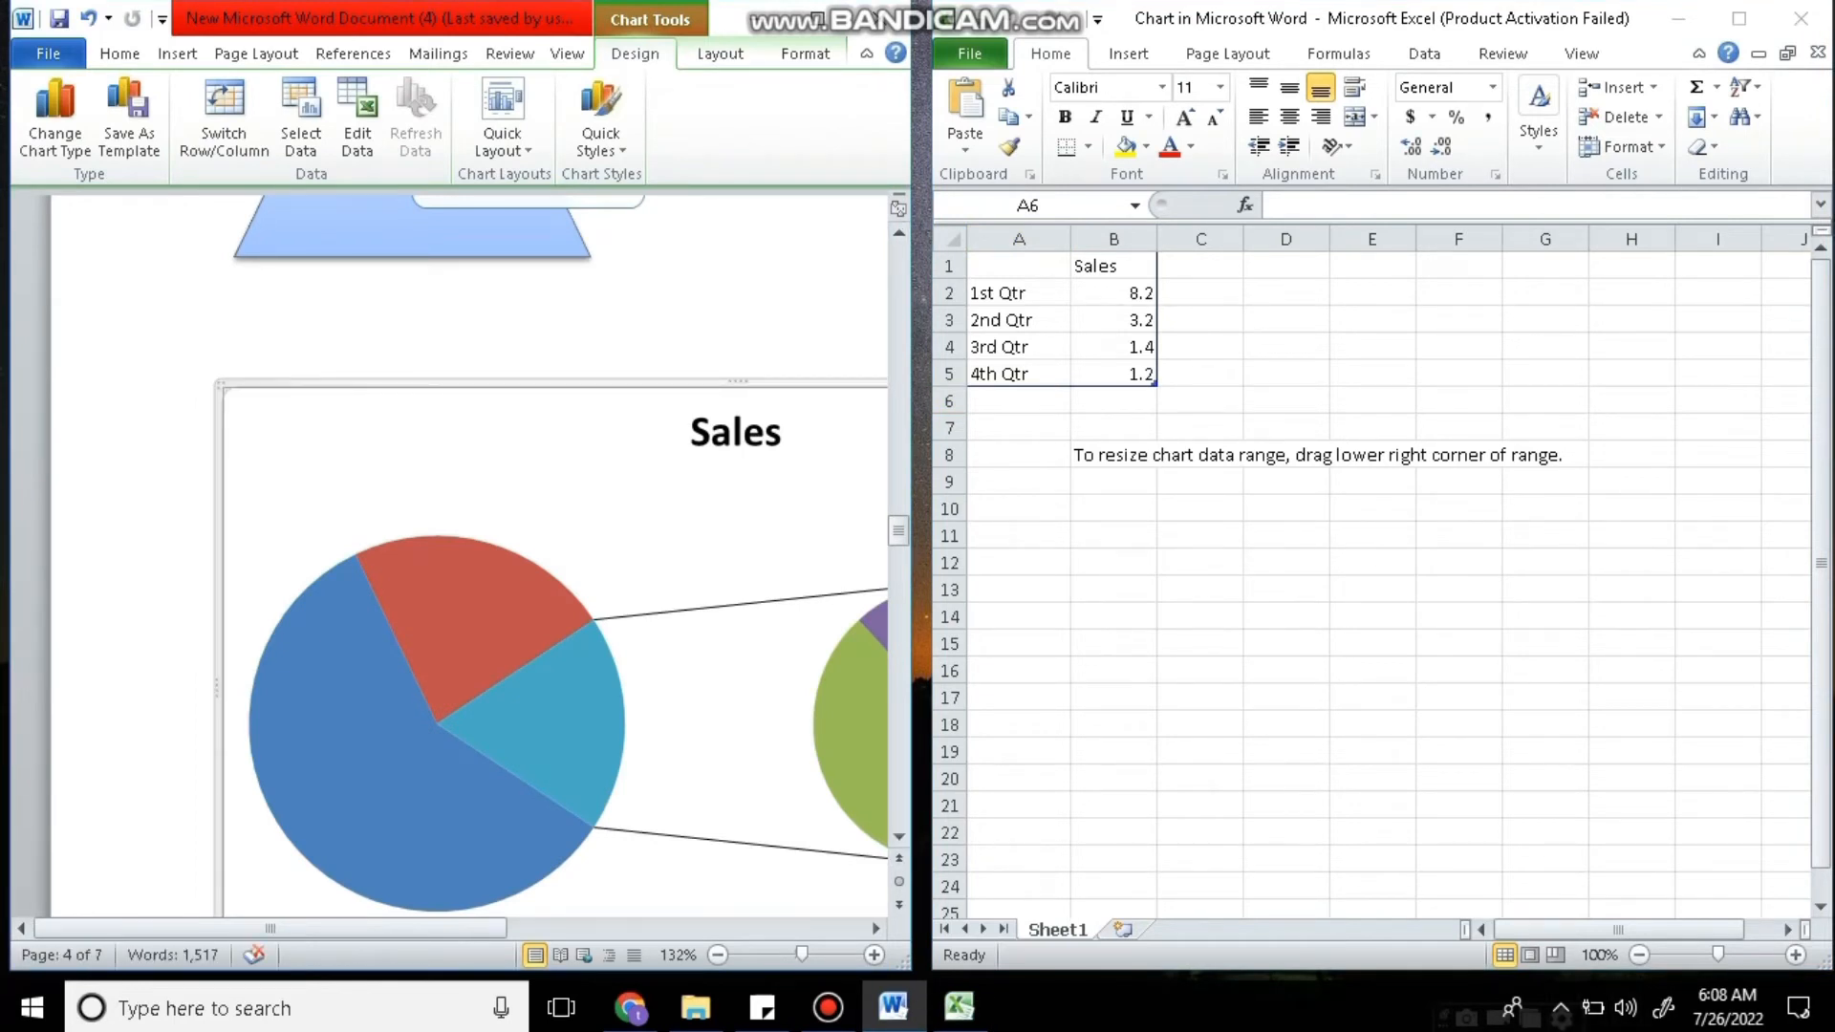
{"action": "left_click", "coordinate": [1018, 401]}
{"action": "left_click", "coordinate": [649, 672]}
{"action": "left_click_drag", "start_coordinate": [801, 955], "coordinate": [770, 954]}
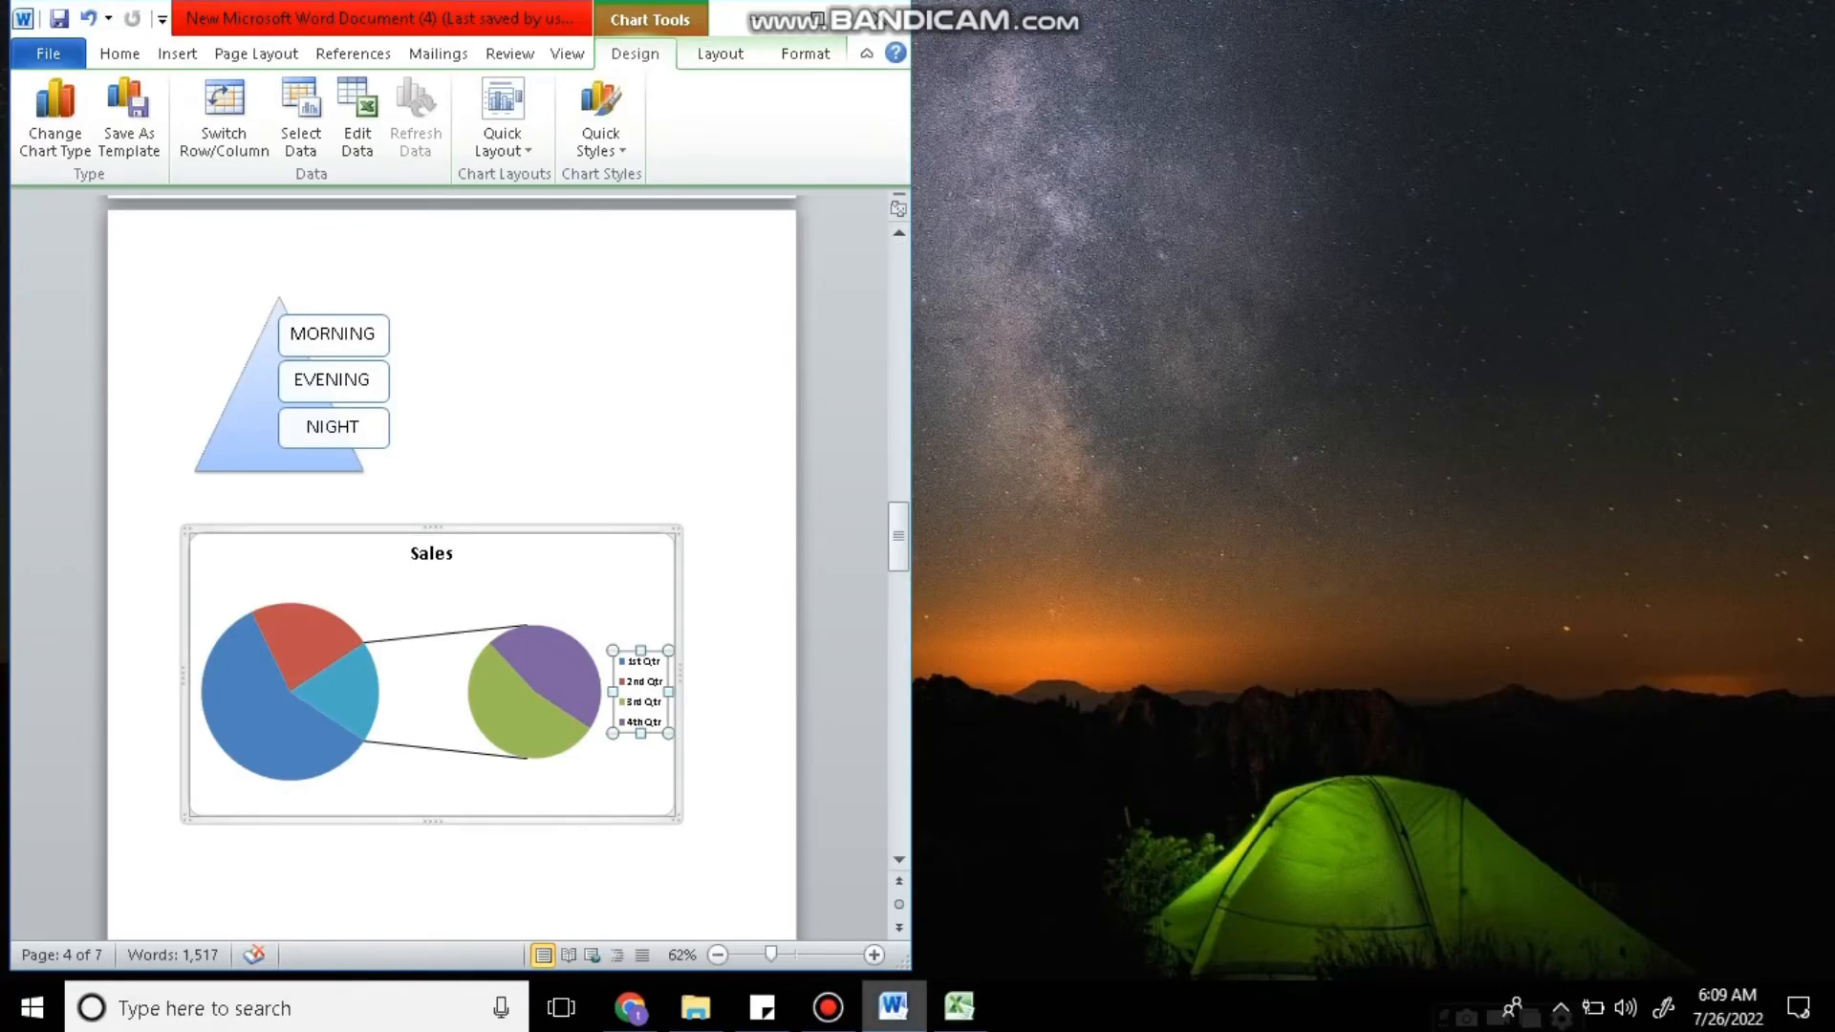
{"action": "left_click", "coordinate": [958, 1007]}
{"action": "left_click", "coordinate": [640, 682]}
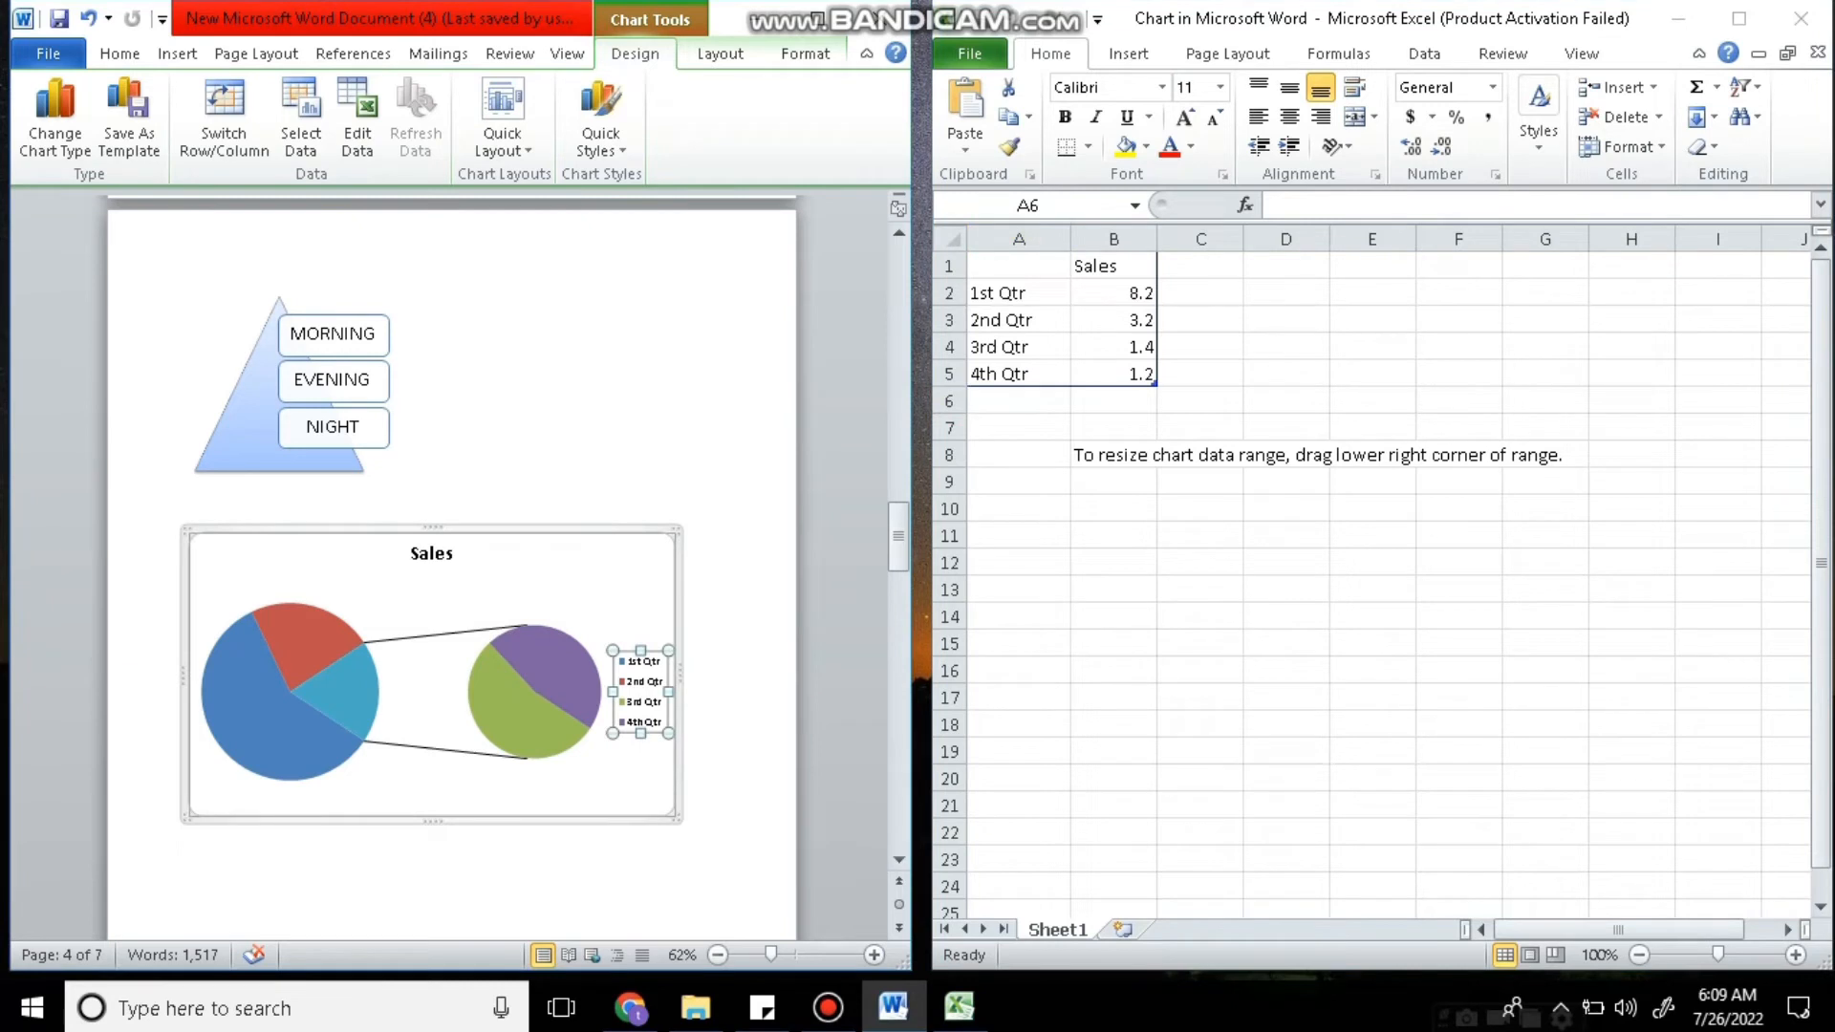
Rename the pie chart's four categories in cells A2 to A5 as SUMMER, WINTER, SPRING and AUTUM.
{"action": "left_click", "coordinate": [1019, 401]}
{"action": "left_click", "coordinate": [1018, 293]}
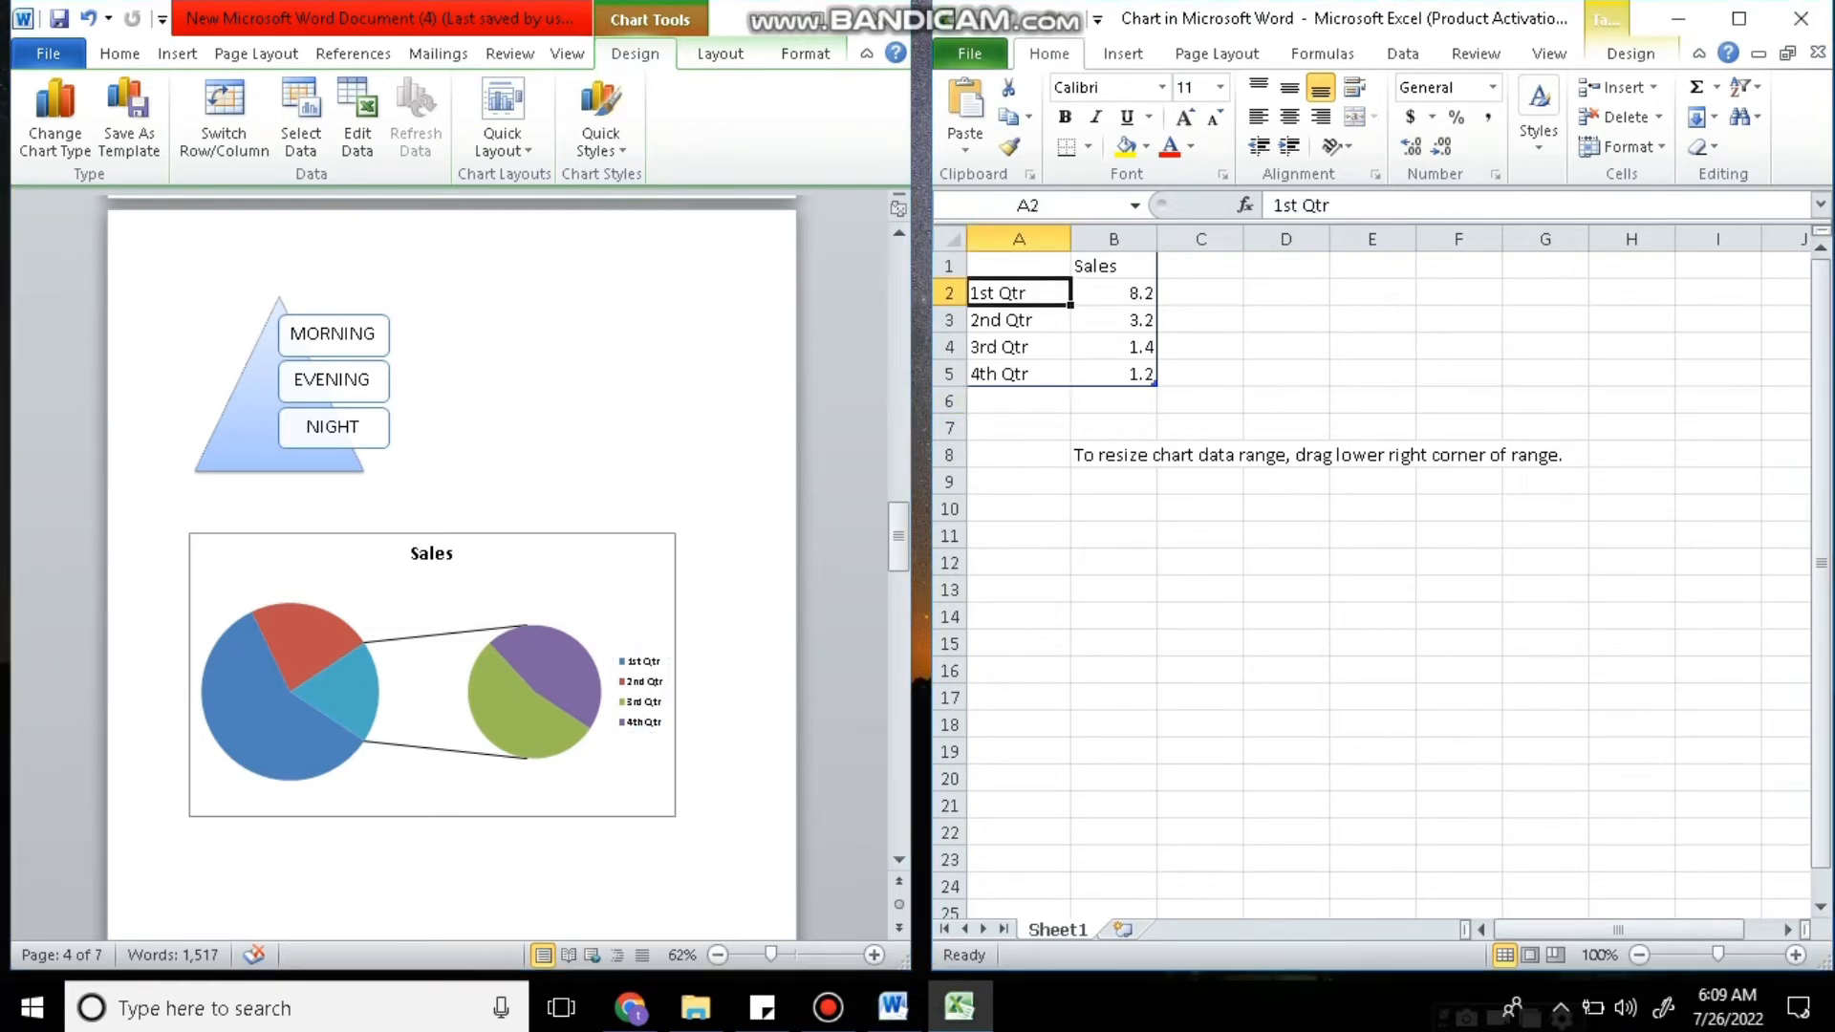
{"action": "type", "text": "SUMMER"}
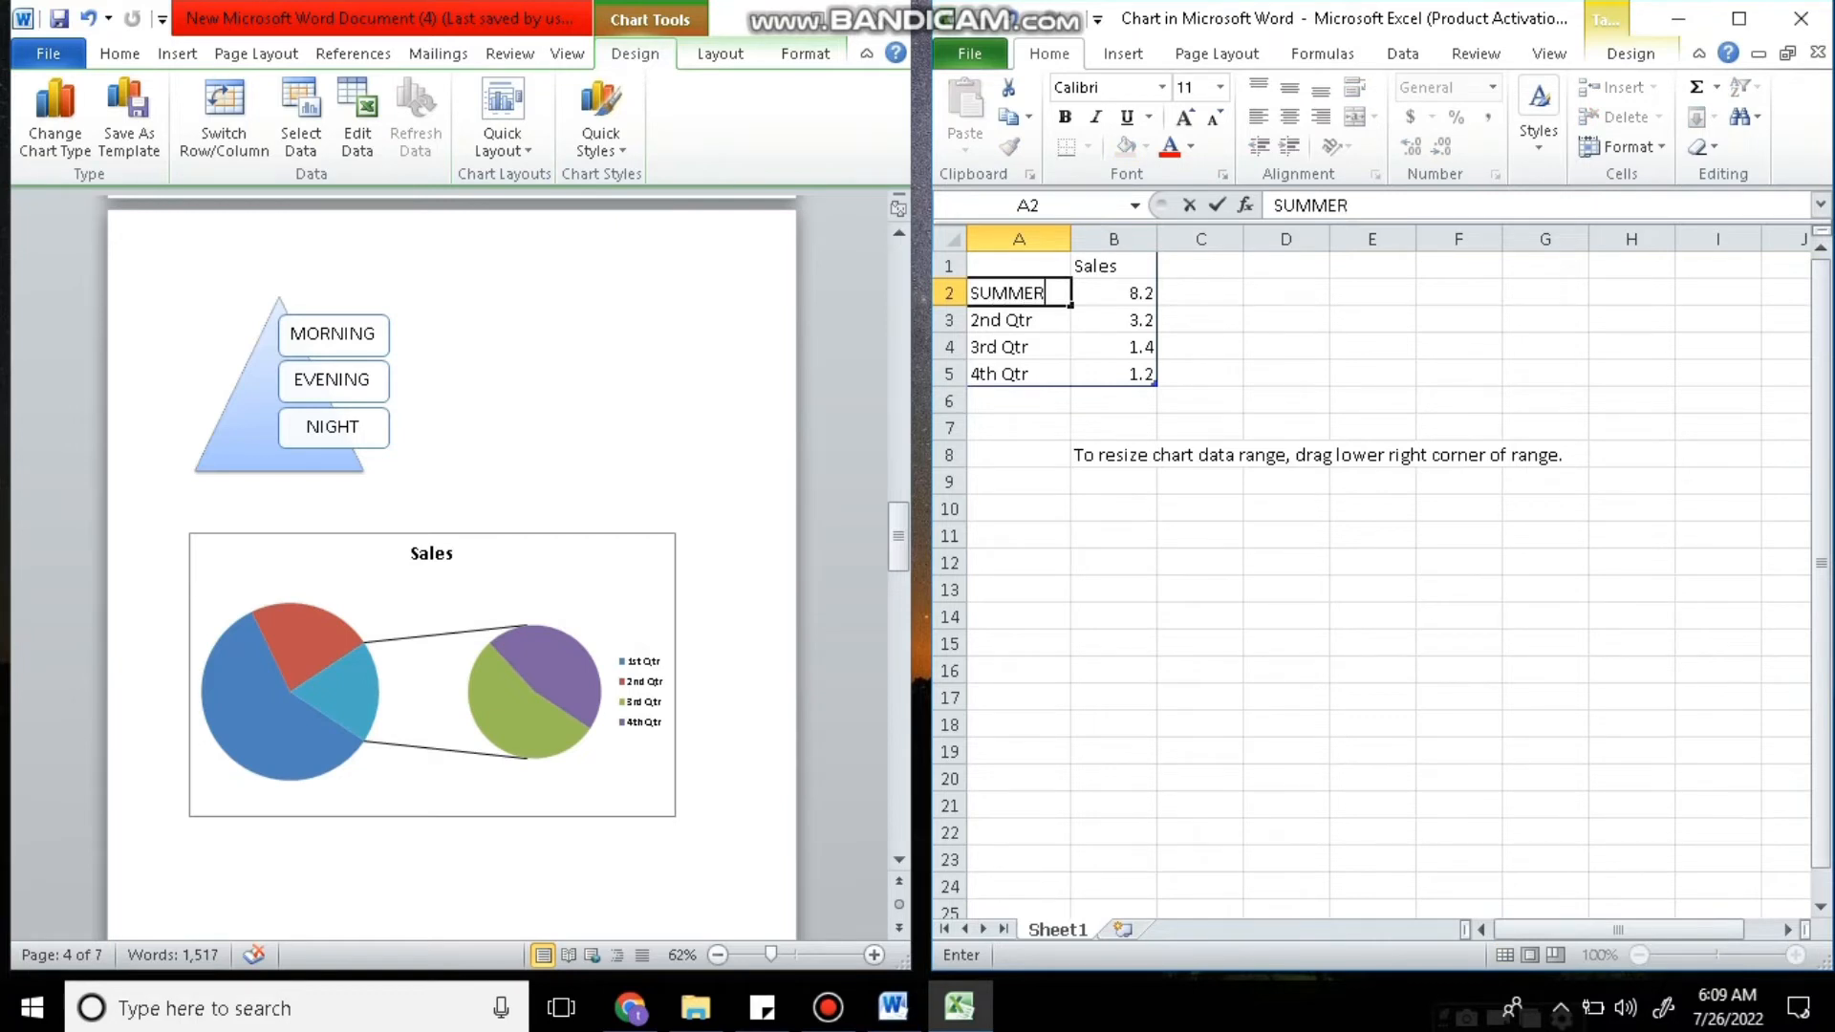
{"action": "key", "text": "Return"}
{"action": "type", "text": "WINTER"}
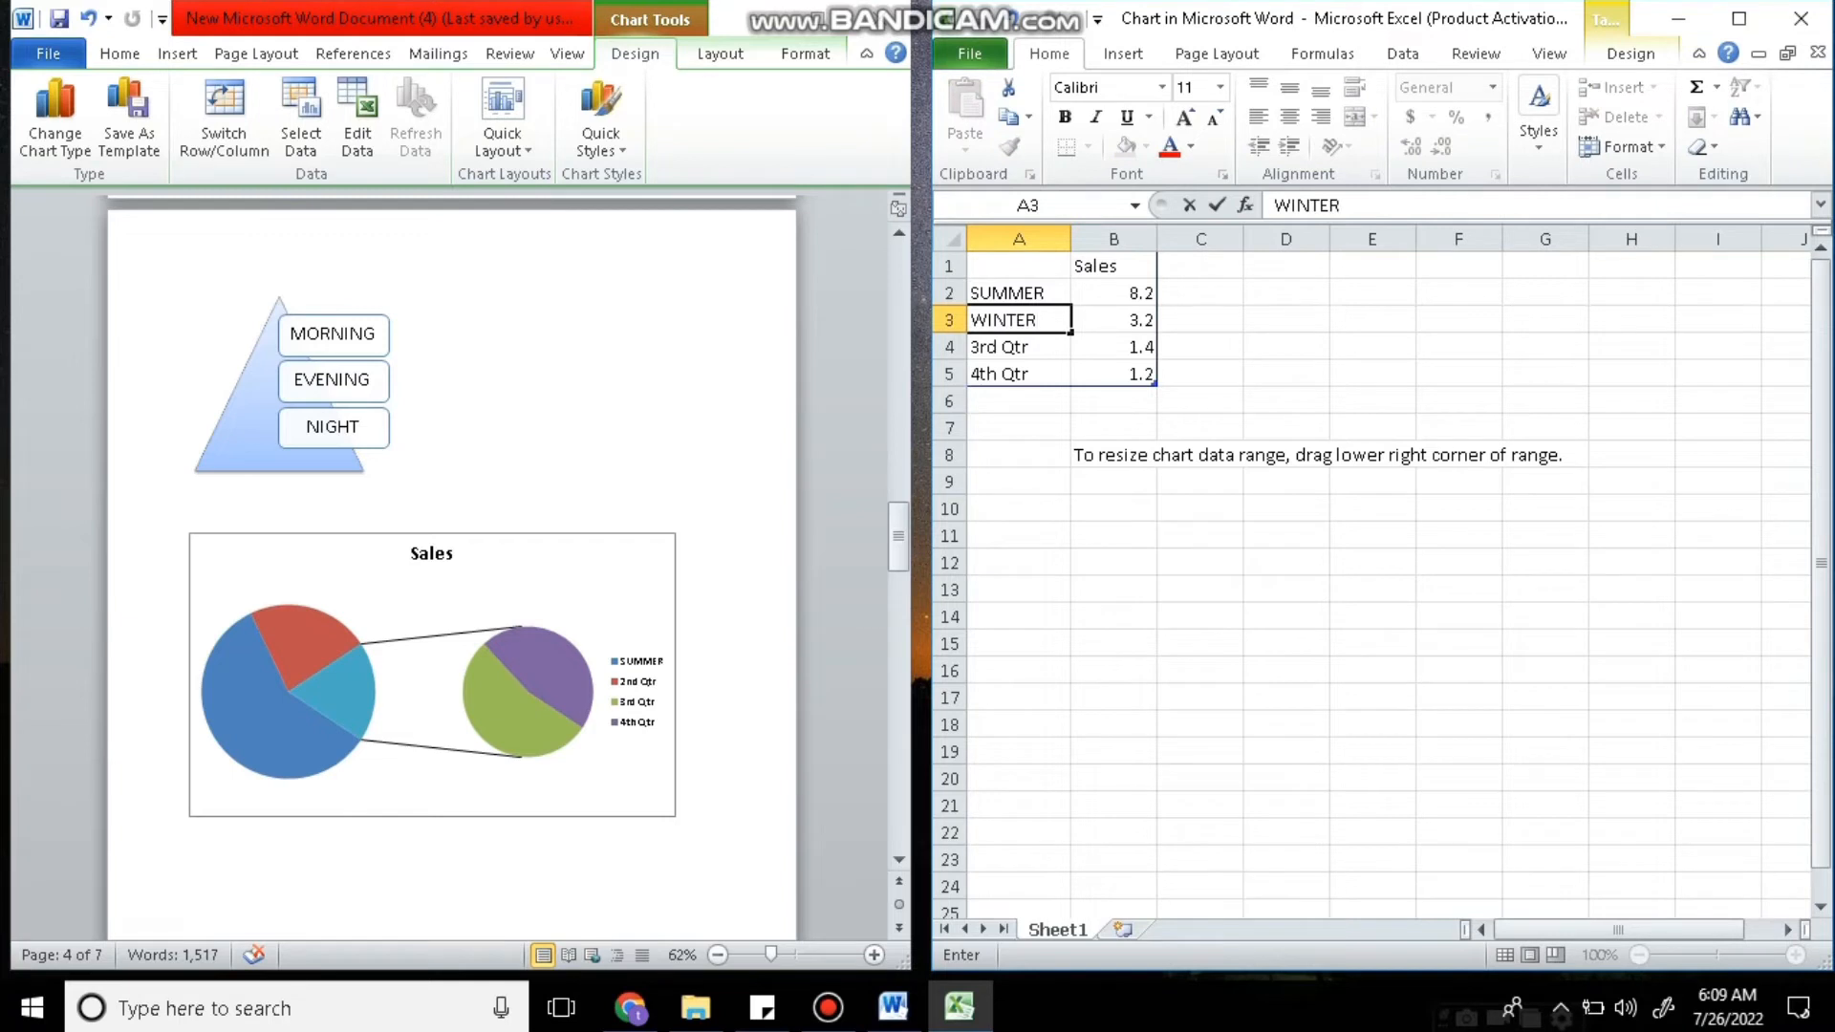
{"action": "key", "text": "Return"}
{"action": "type", "text": "SP"}
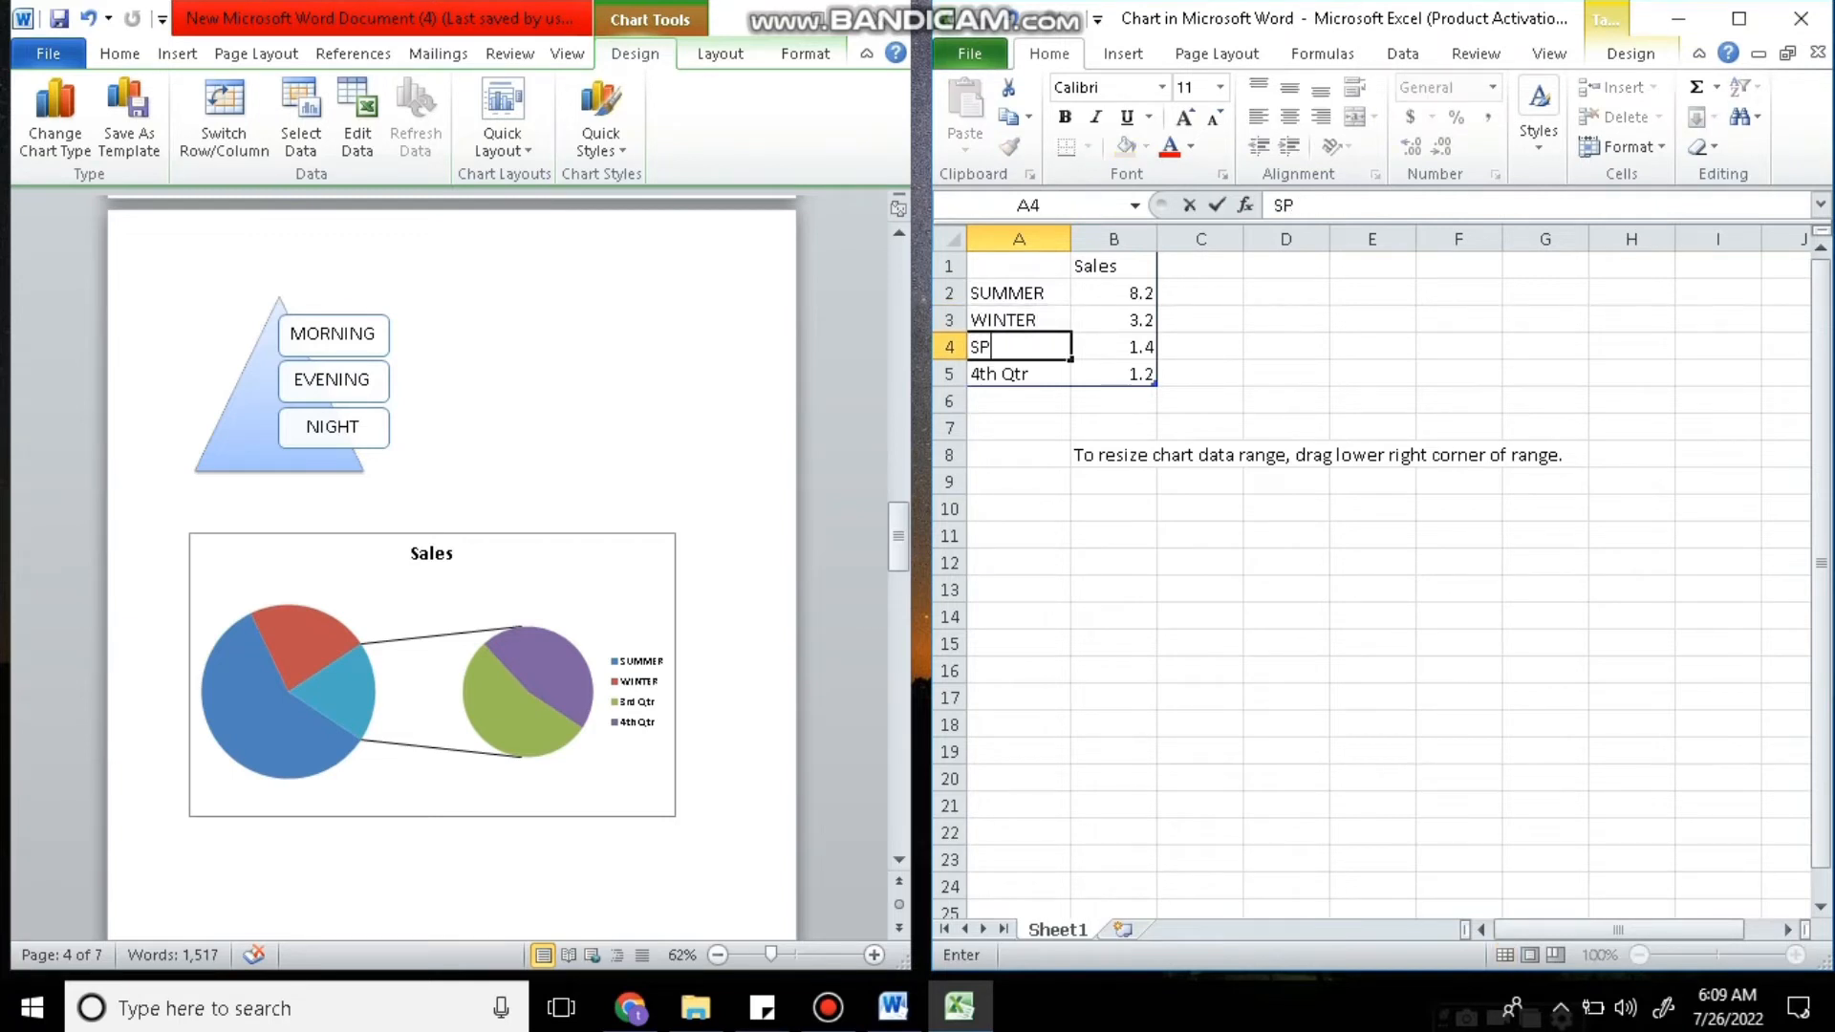
{"action": "type", "text": "RING"}
{"action": "key", "text": "Return"}
{"action": "type", "text": "AUTU"}
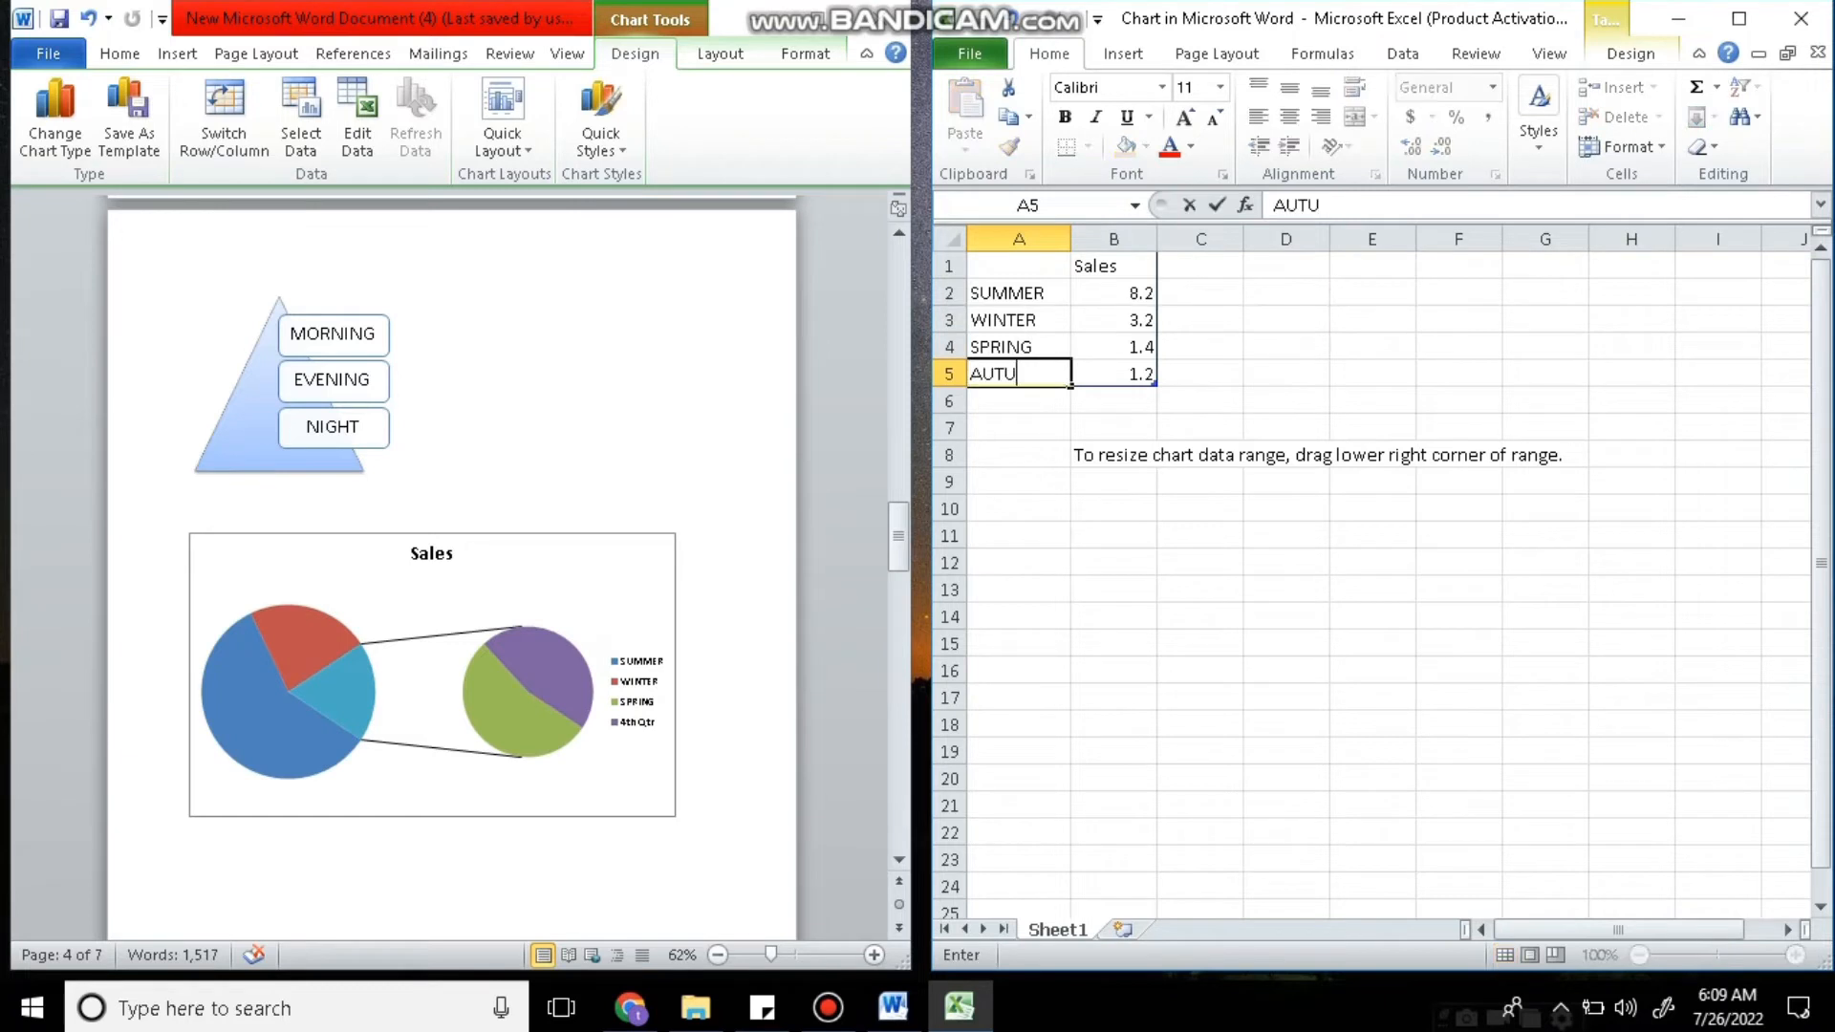
{"action": "type", "text": "M"}
{"action": "key", "text": "Return"}
{"action": "key", "text": "Return"}
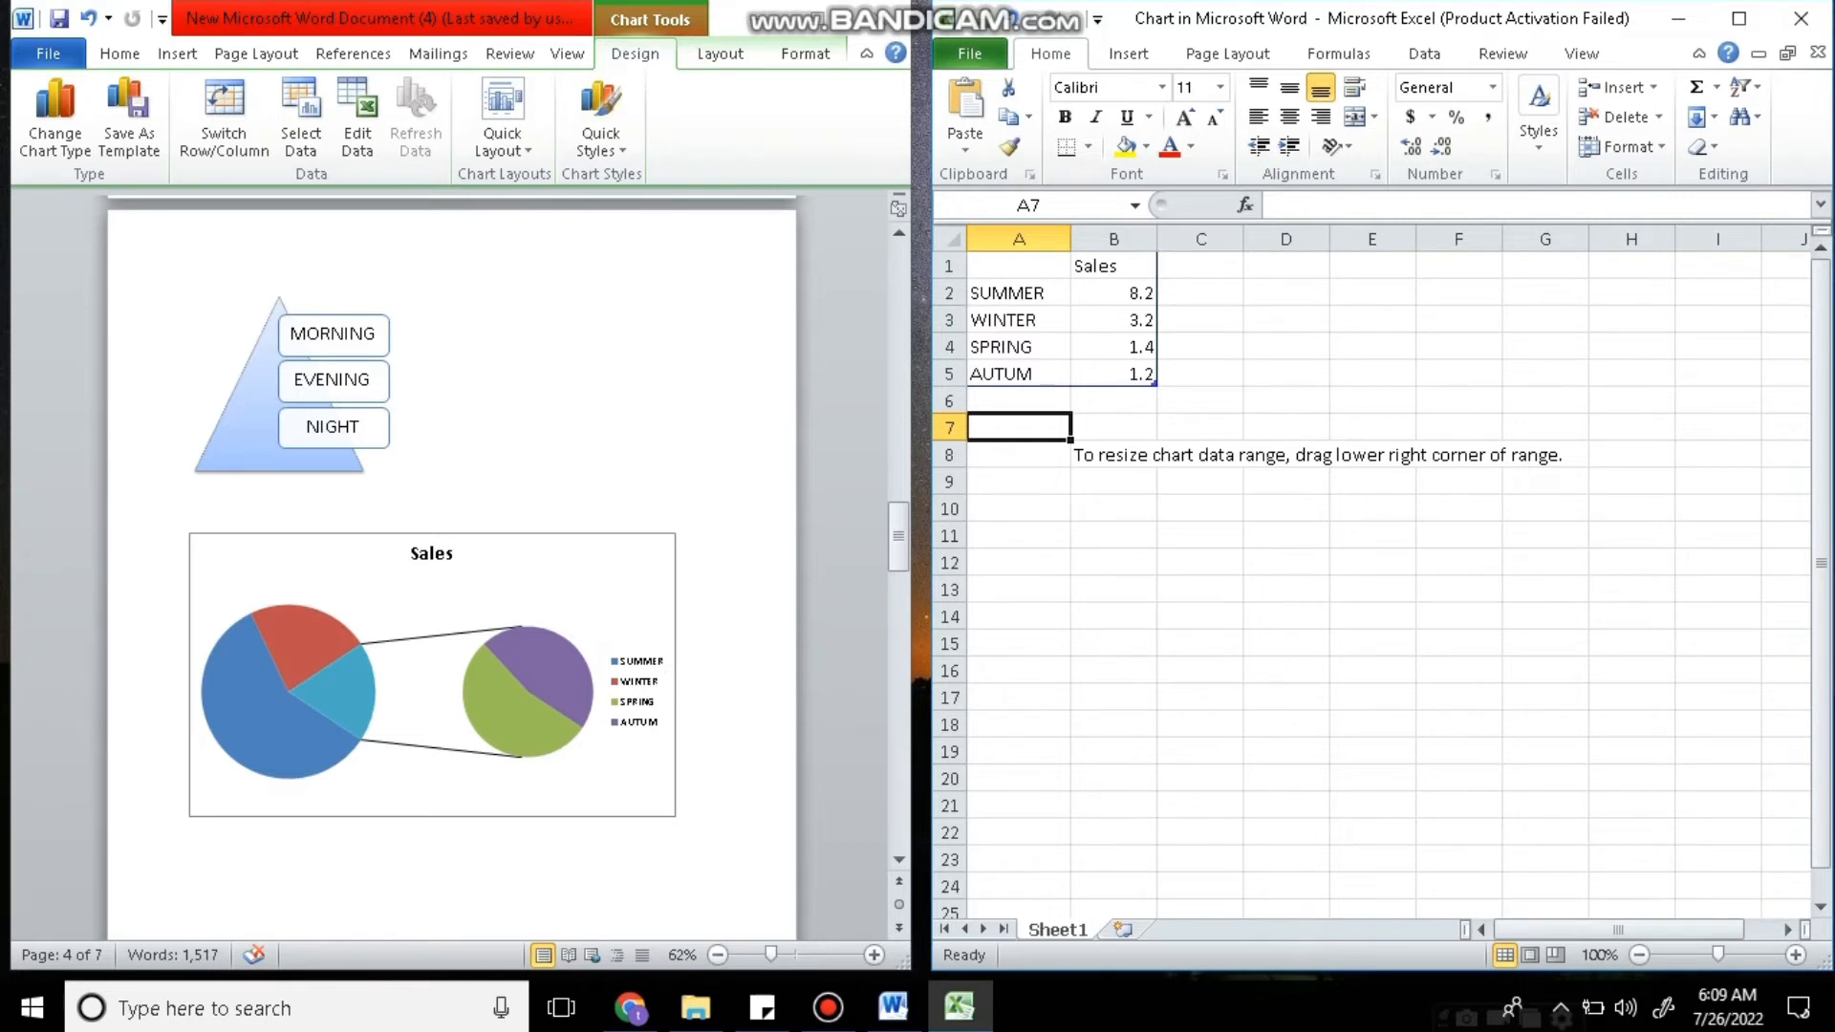
Change the data series heading in cell B1 to WEATHERS and close the chart's data sheet.
{"action": "left_click", "coordinate": [1114, 267]}
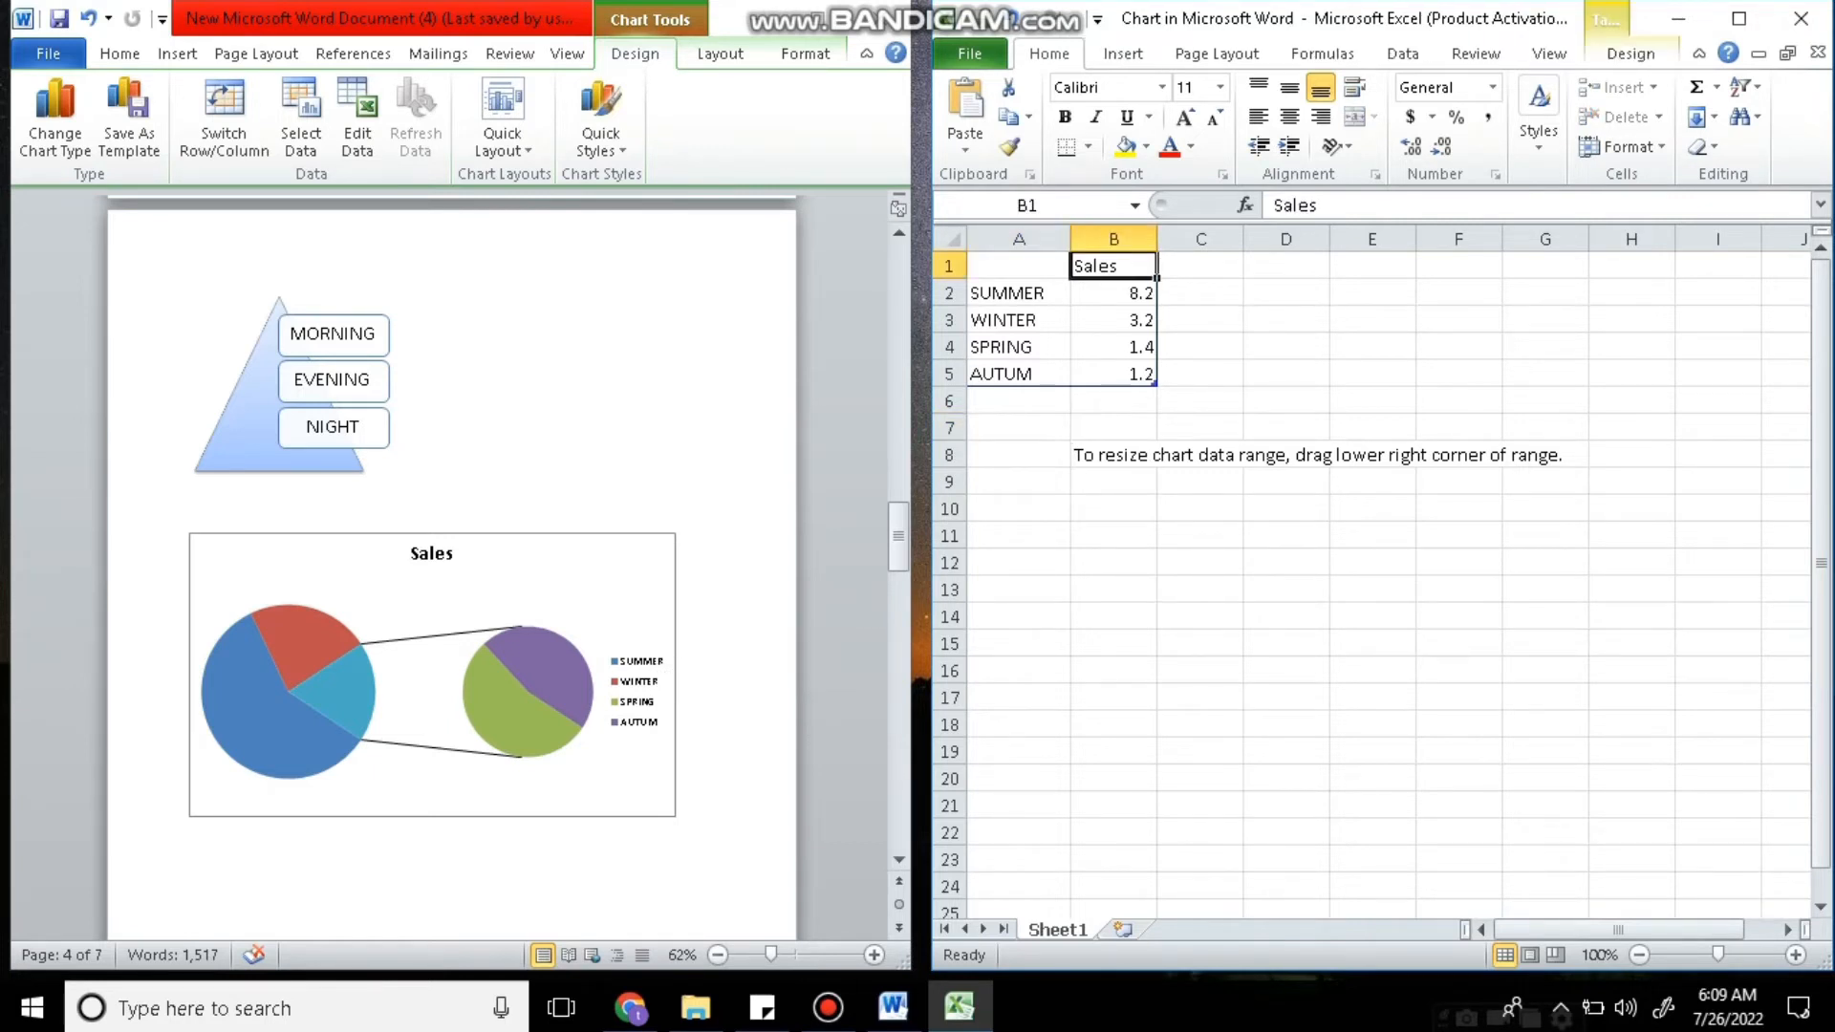
{"action": "type", "text": "WEATHERS"}
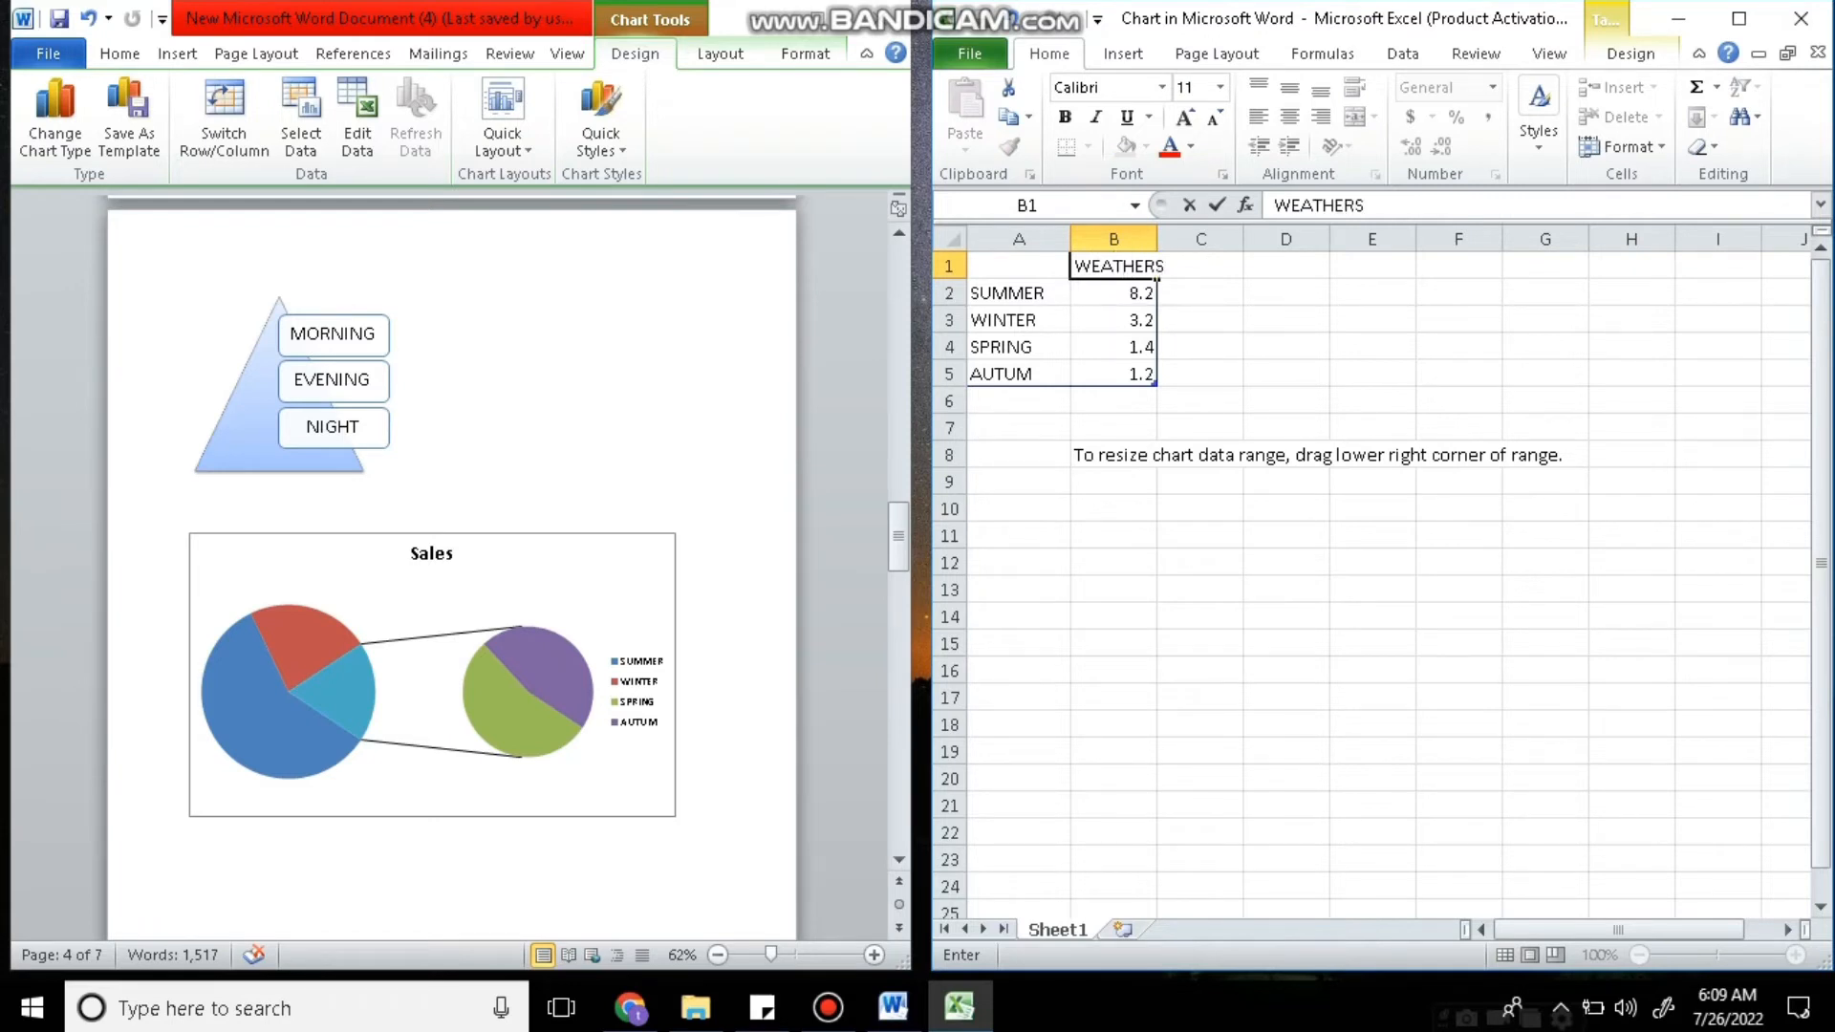
{"action": "right_click", "coordinate": [1298, 326]}
{"action": "key", "text": "Escape"}
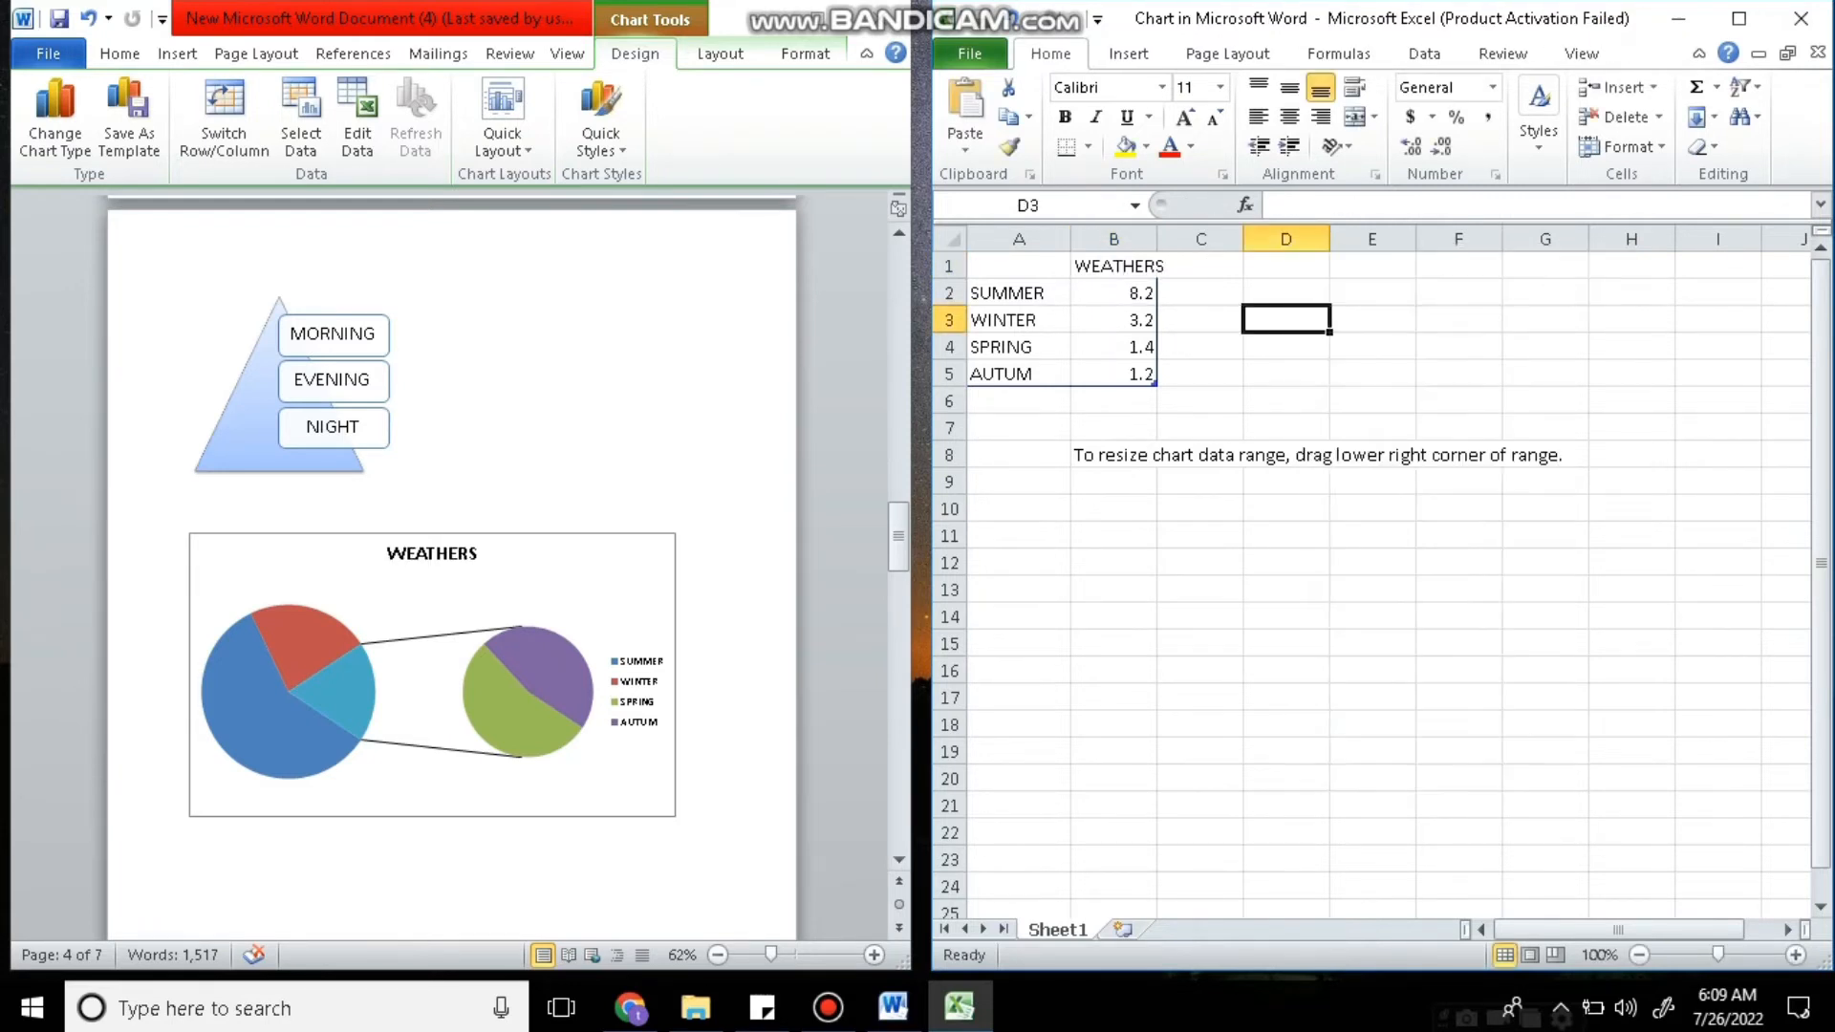
{"action": "right_click", "coordinate": [1064, 435]}
{"action": "left_click", "coordinate": [612, 506]}
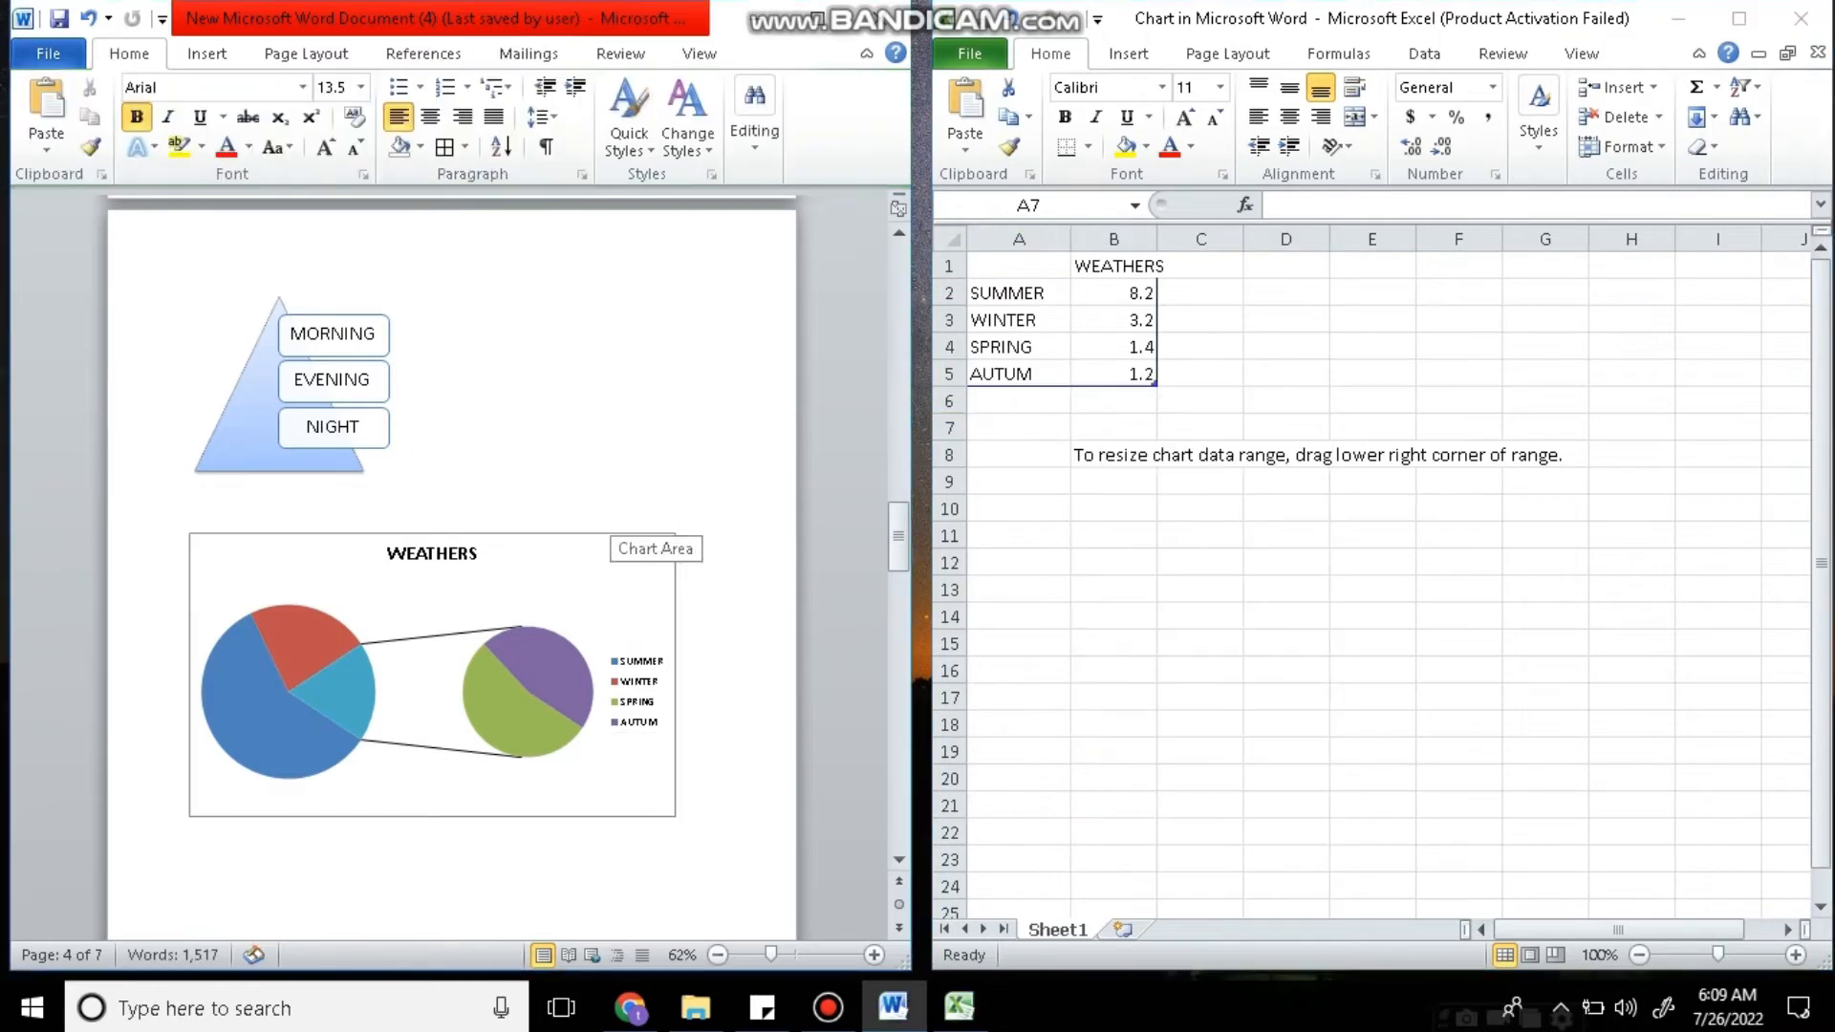
{"action": "left_click", "coordinate": [1801, 20]}
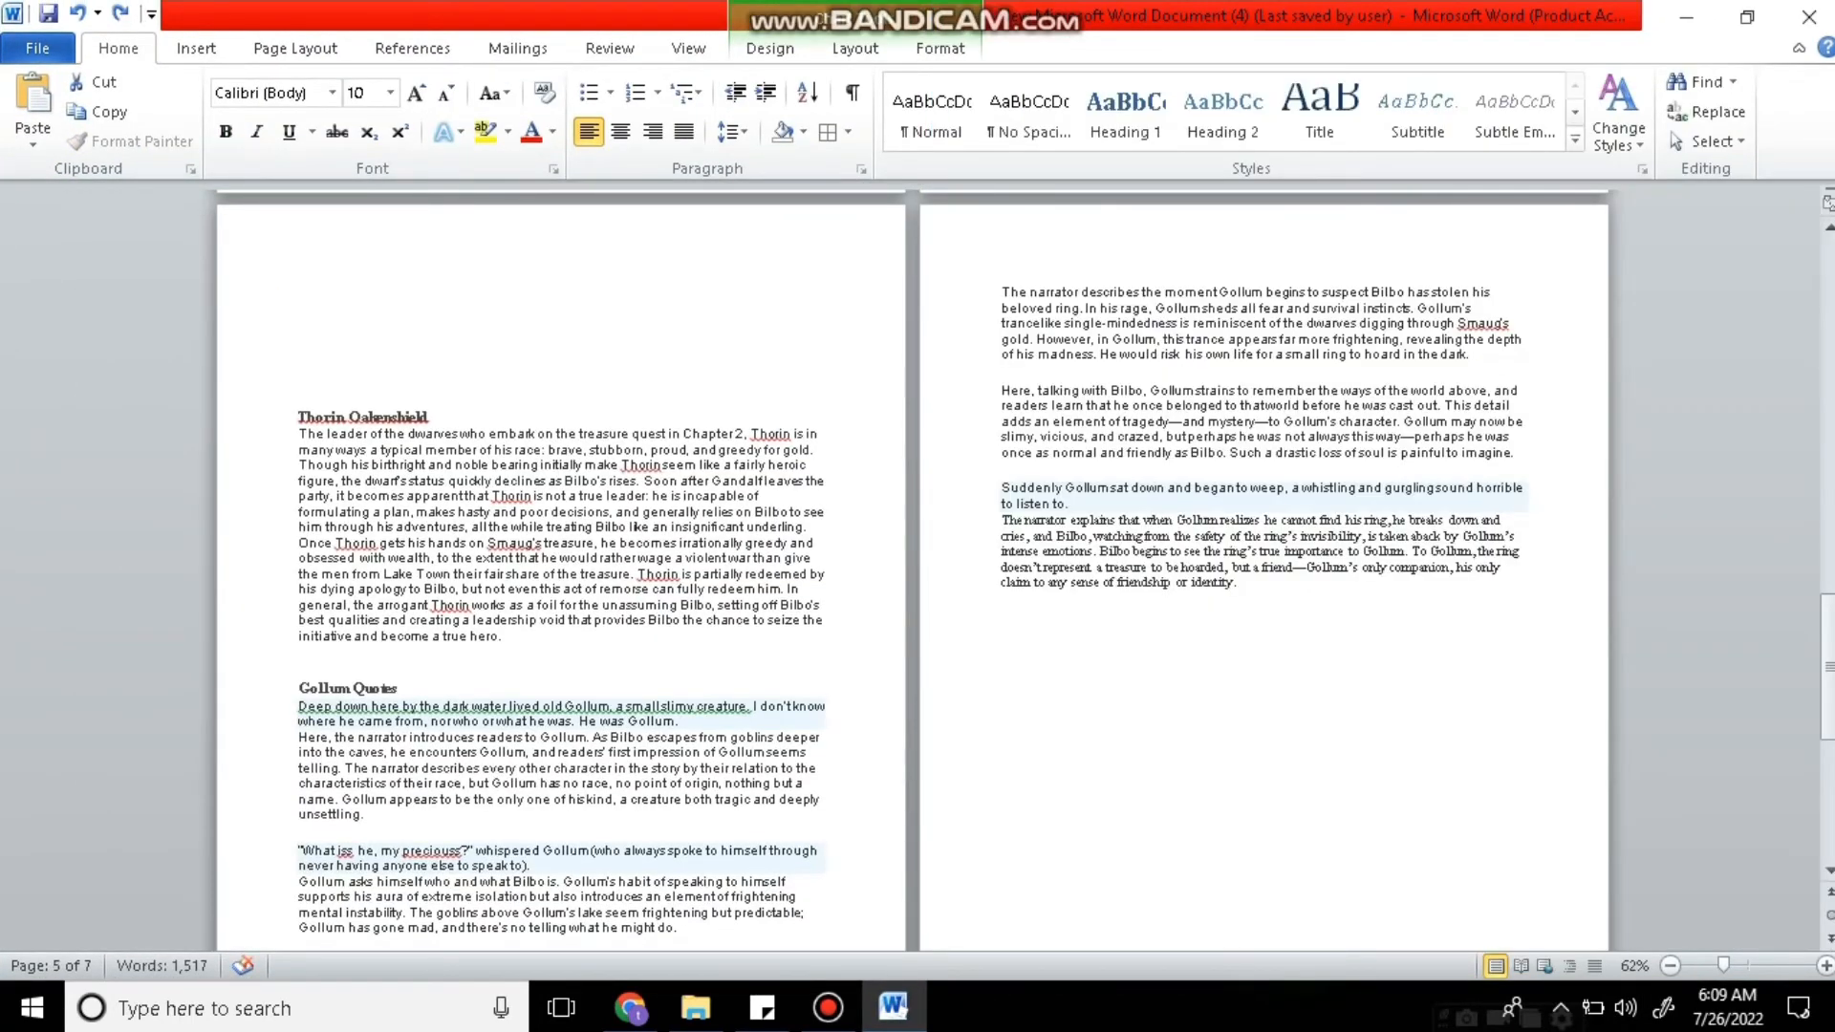
Try changing the WEATHERS pie chart to the Clustered Bar type, and undo the change.
{"action": "left_click_drag", "start_coordinate": [1827, 668], "coordinate": [1828, 610]}
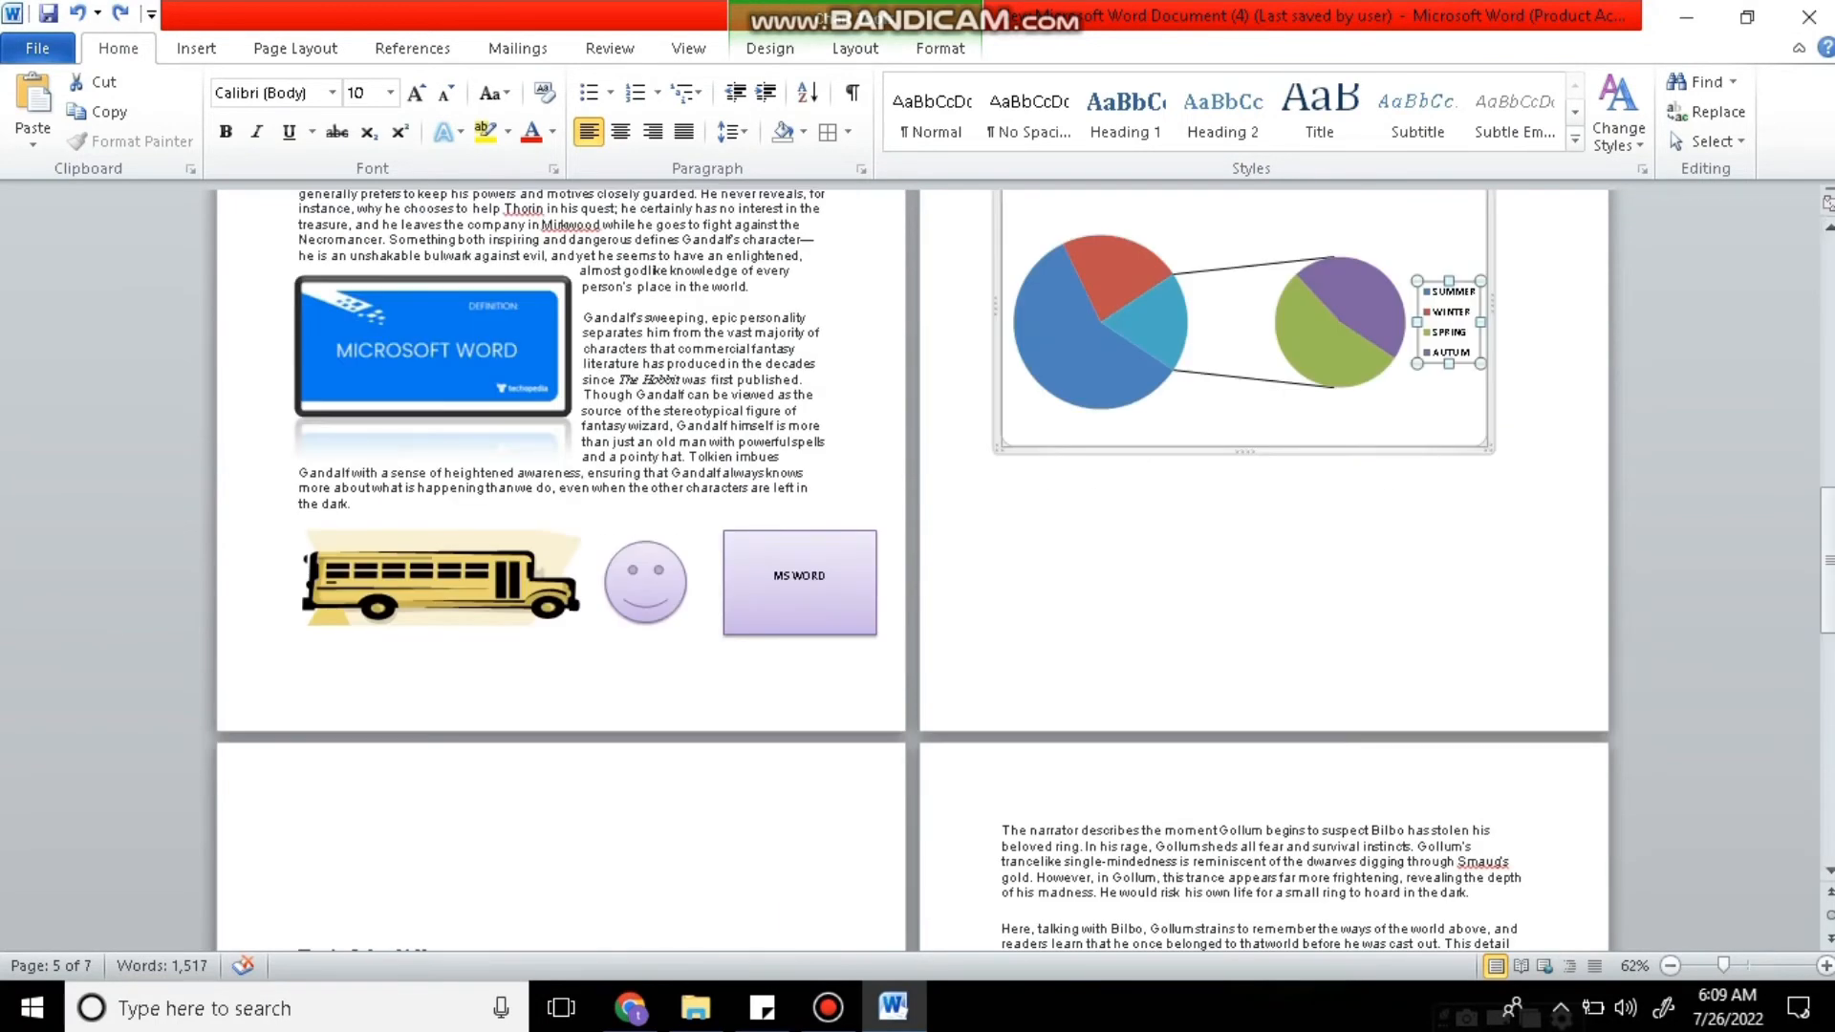
{"action": "left_click", "coordinate": [1385, 323]}
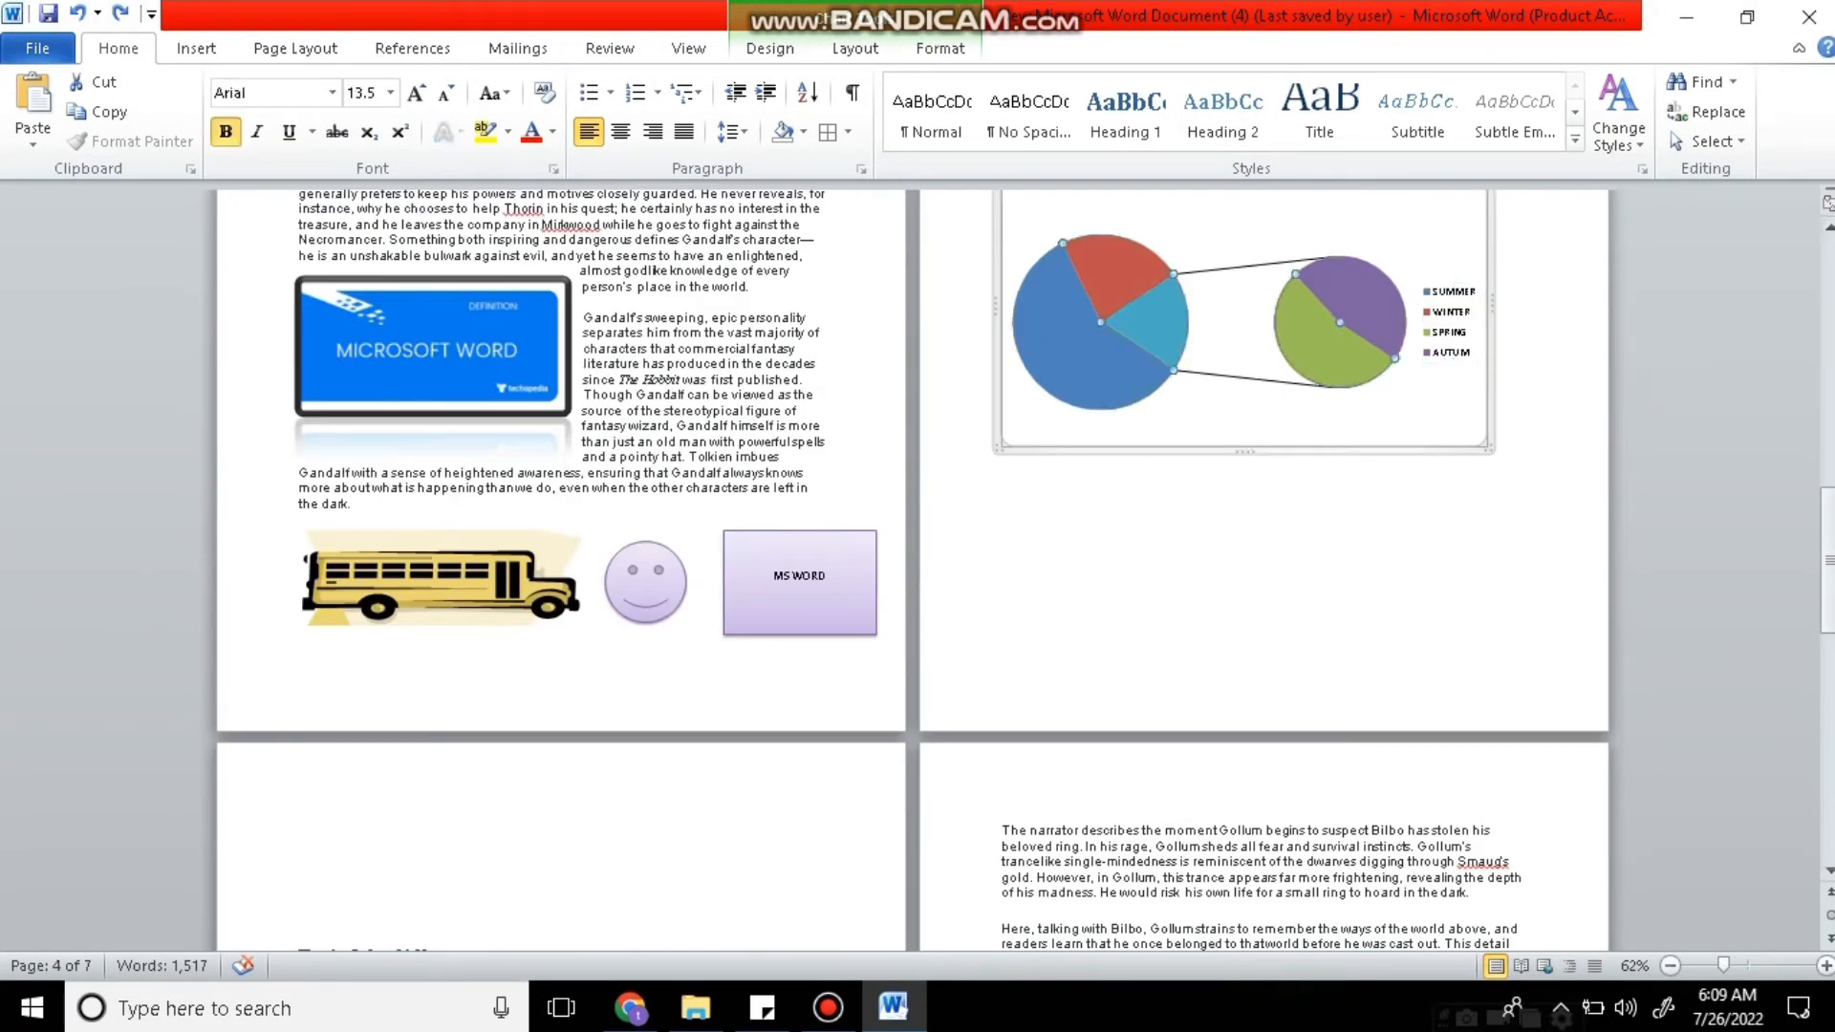
{"action": "left_click", "coordinate": [196, 48]}
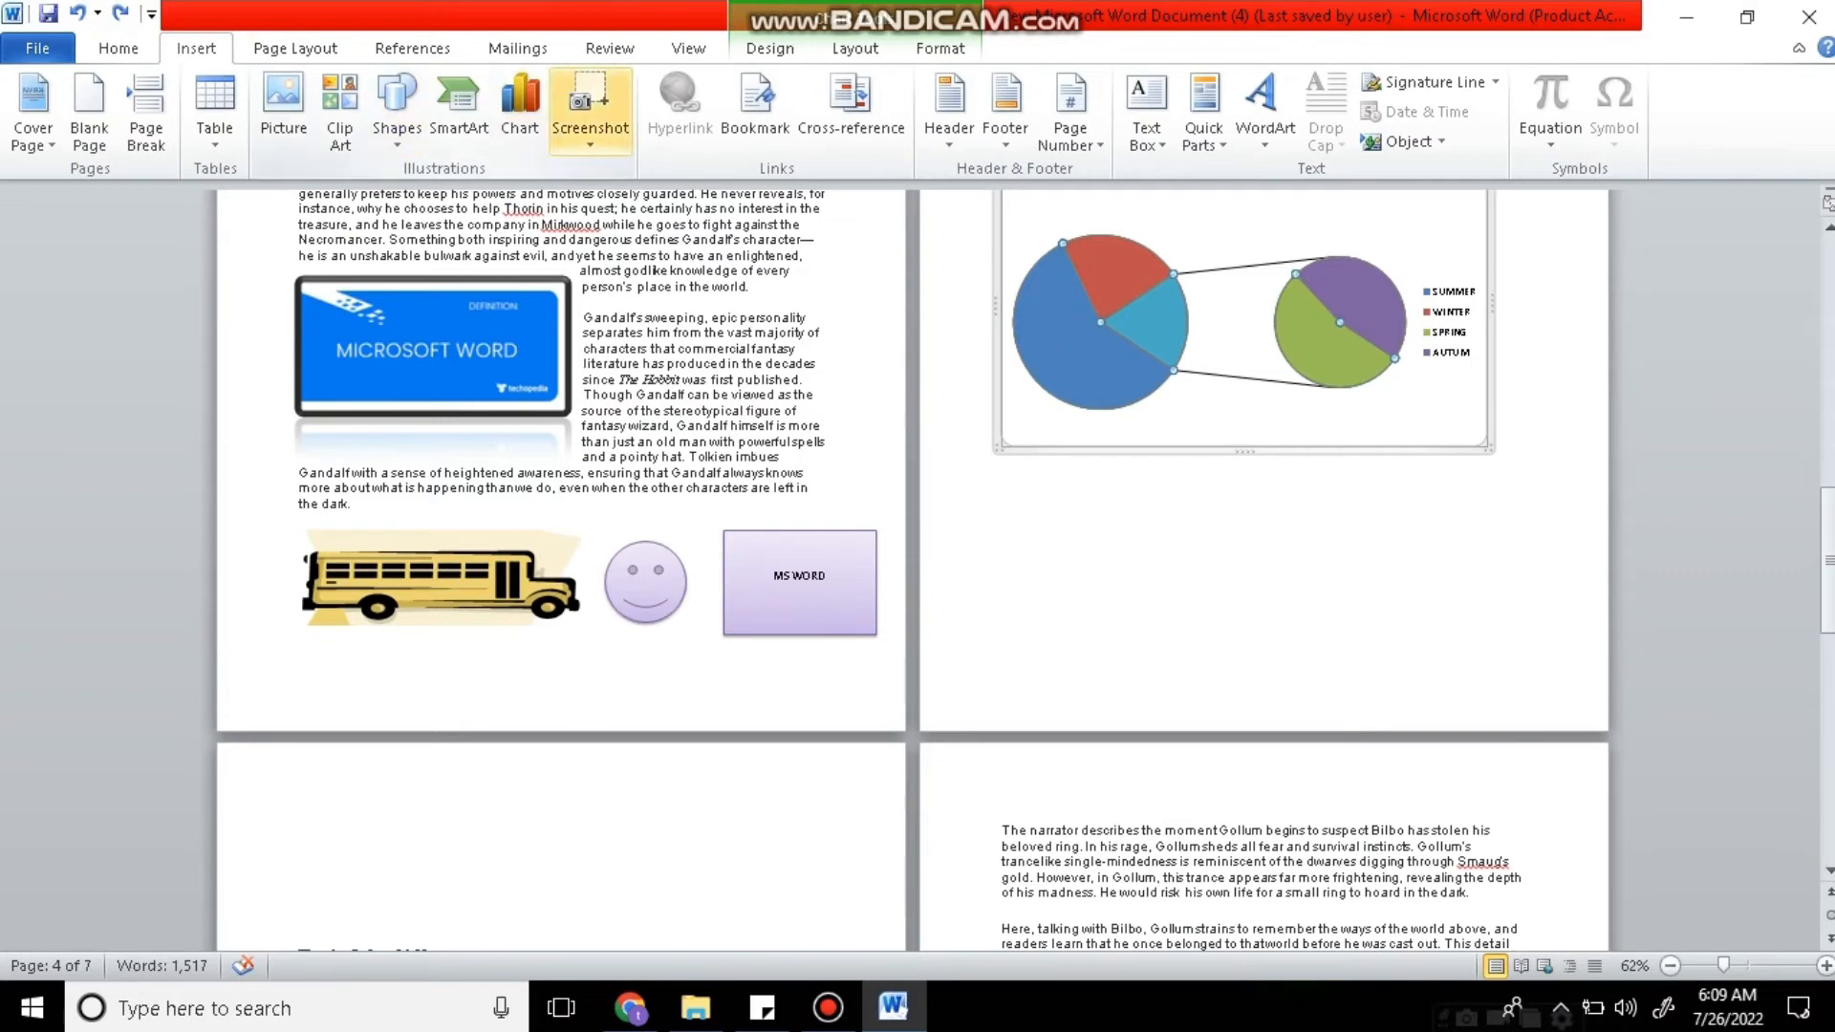
{"action": "left_click", "coordinate": [518, 110]}
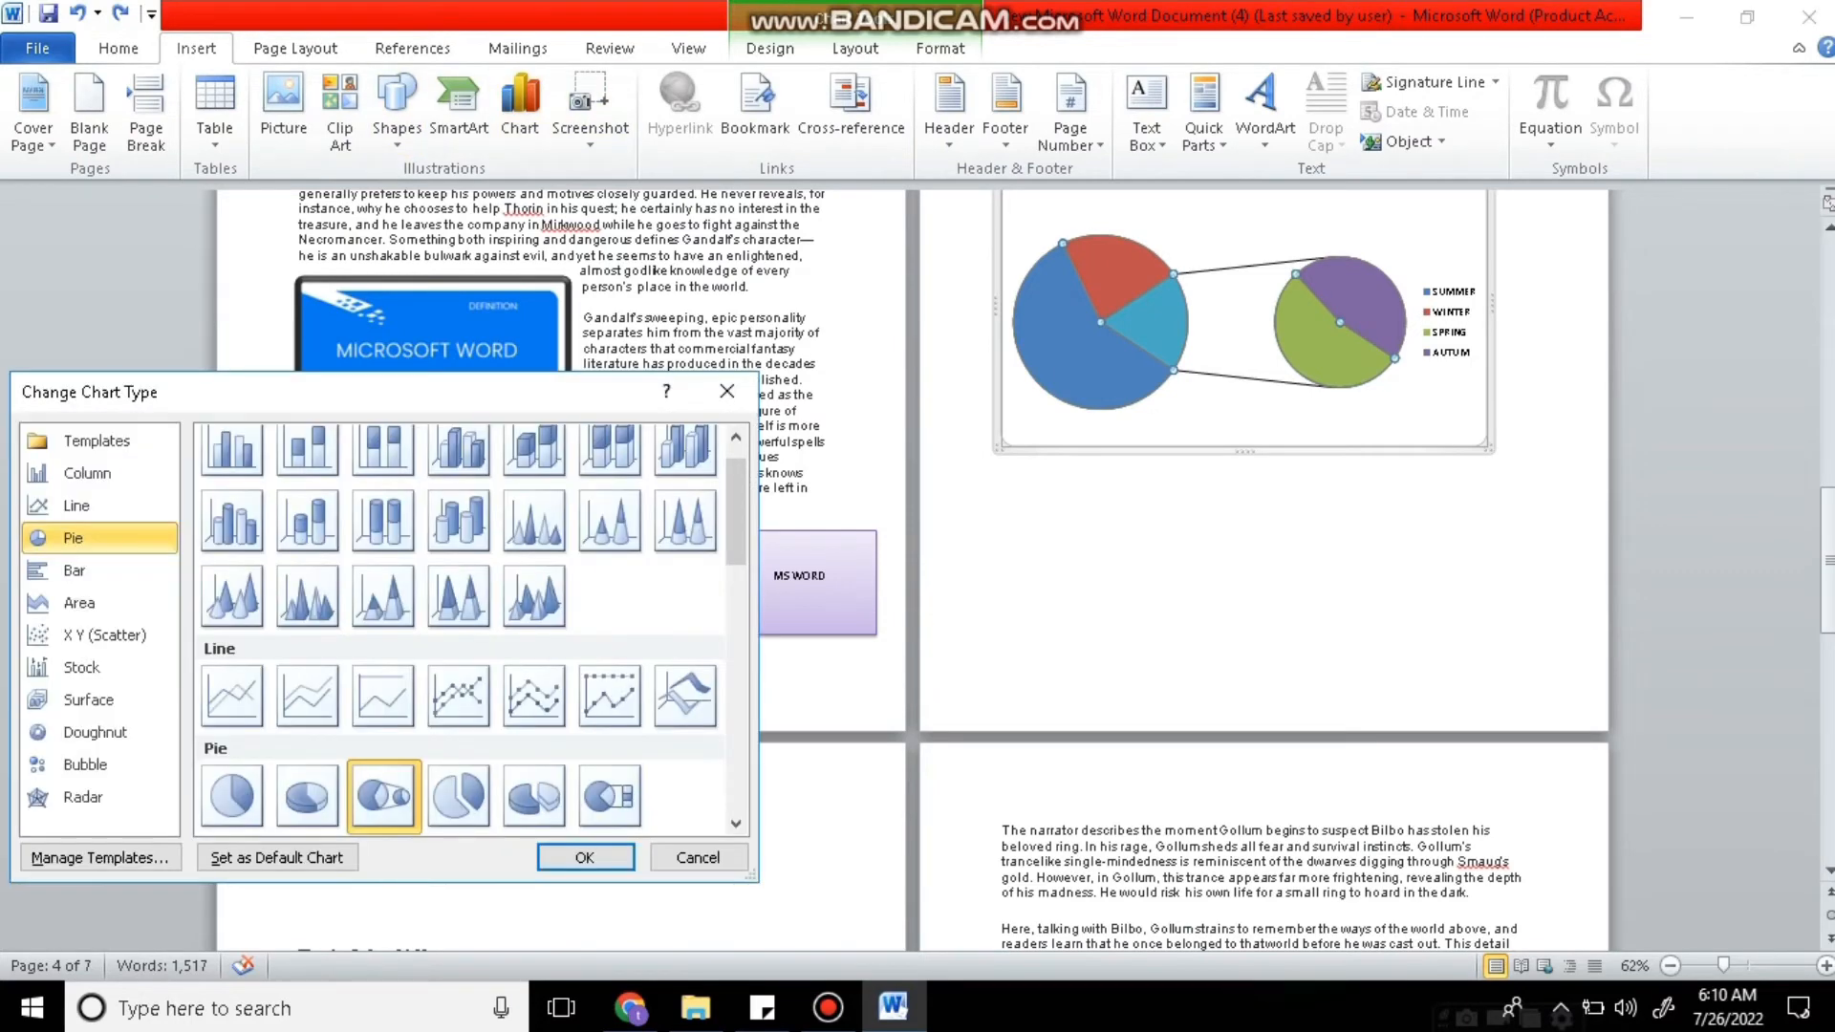
{"action": "left_click", "coordinate": [74, 570]}
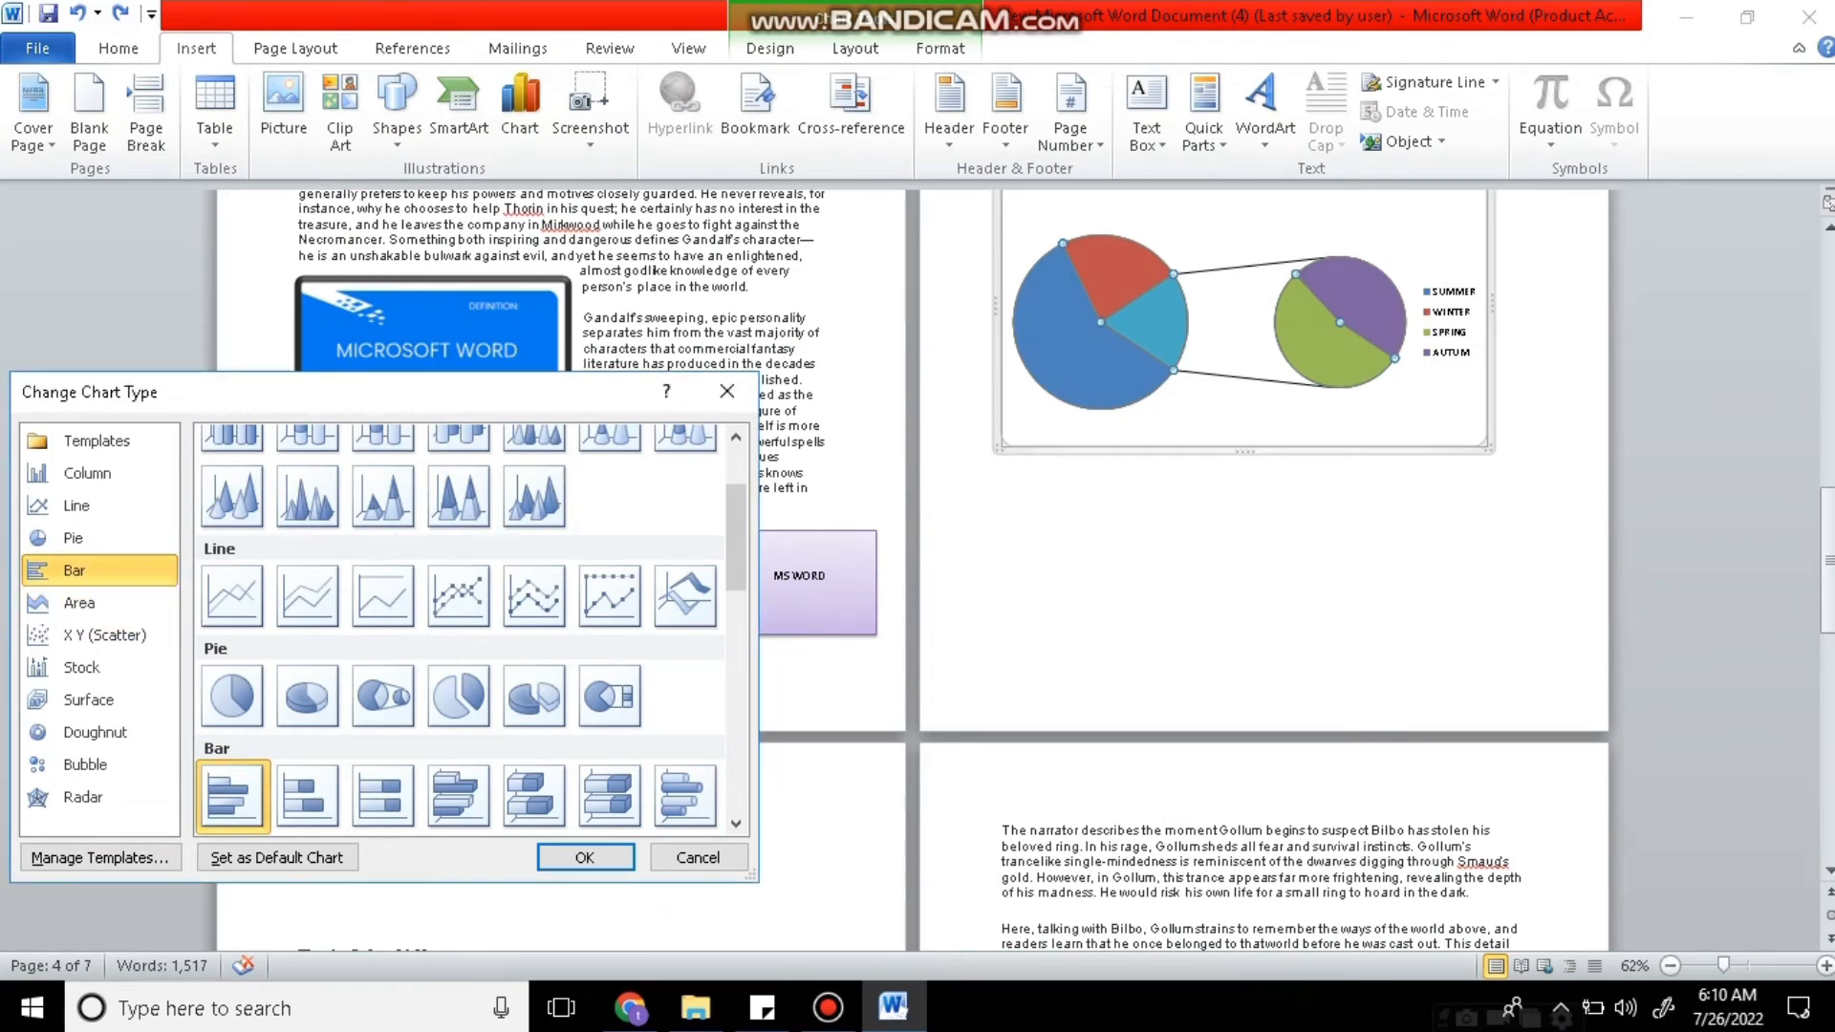
{"action": "double_click", "coordinate": [232, 793]}
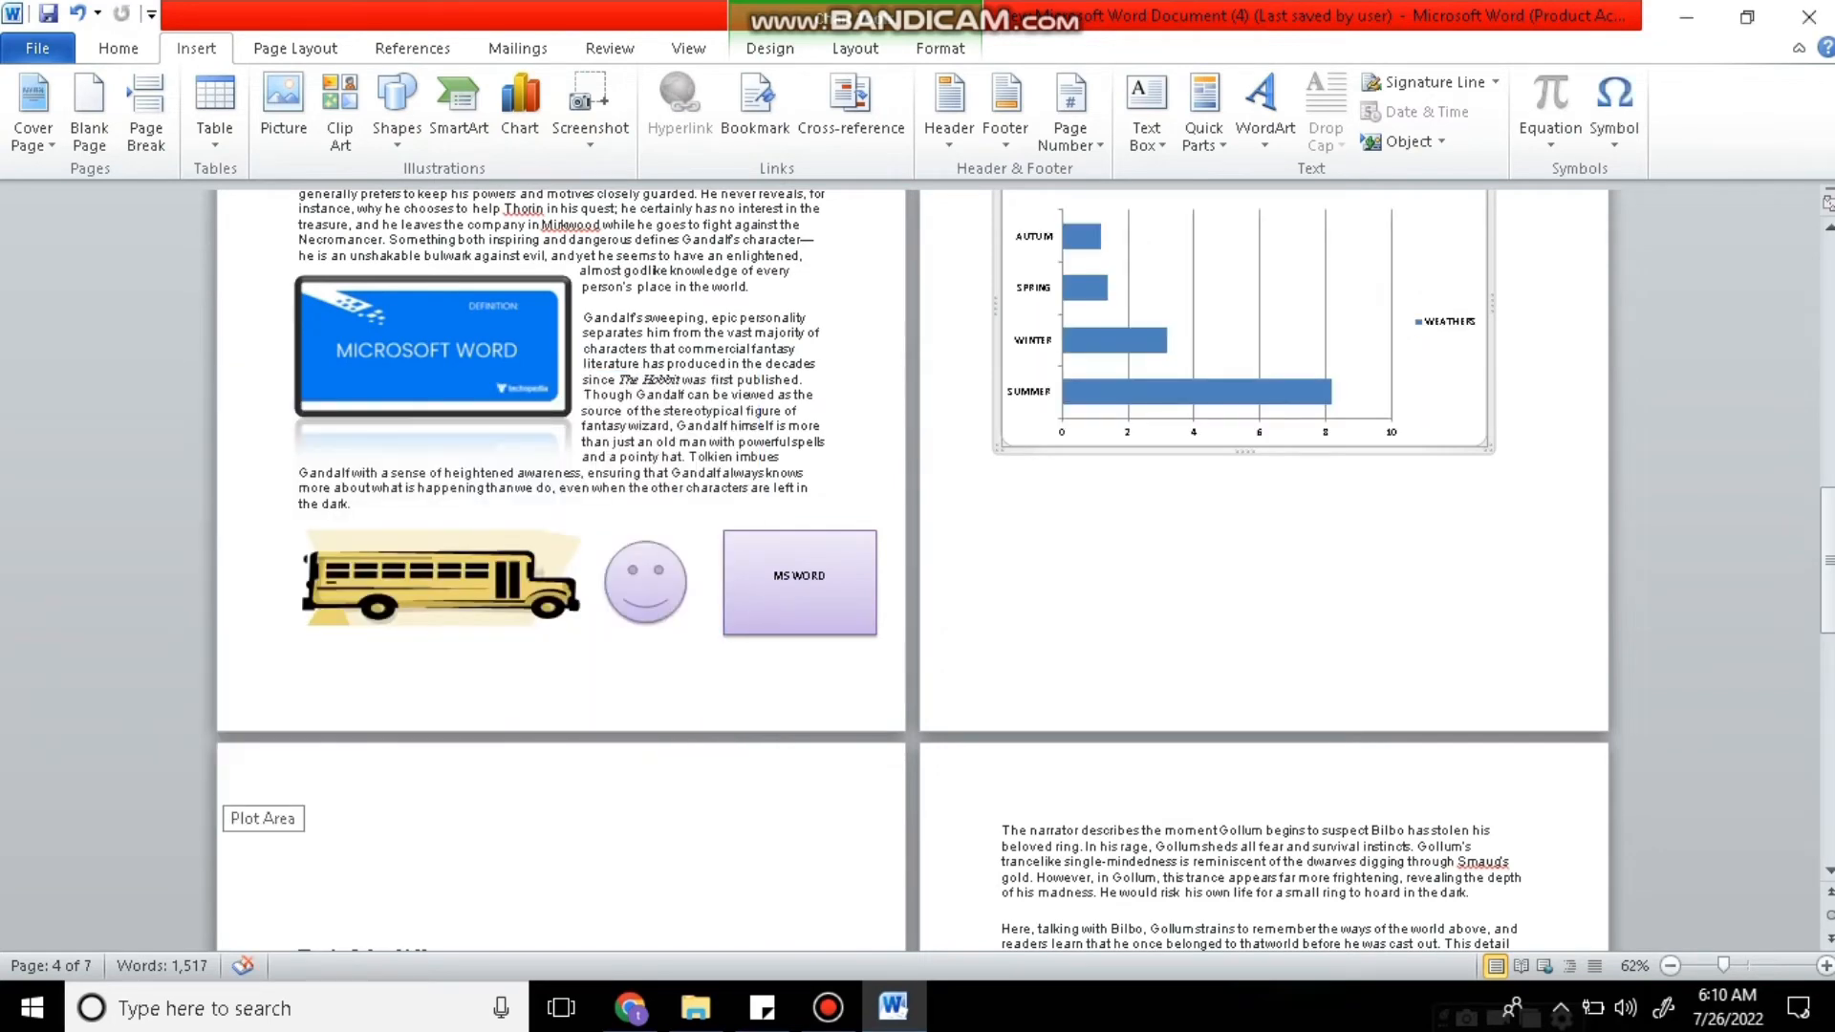
{"action": "left_click_drag", "start_coordinate": [1827, 559], "coordinate": [1827, 506]}
{"action": "key", "text": "ctrl+z"}
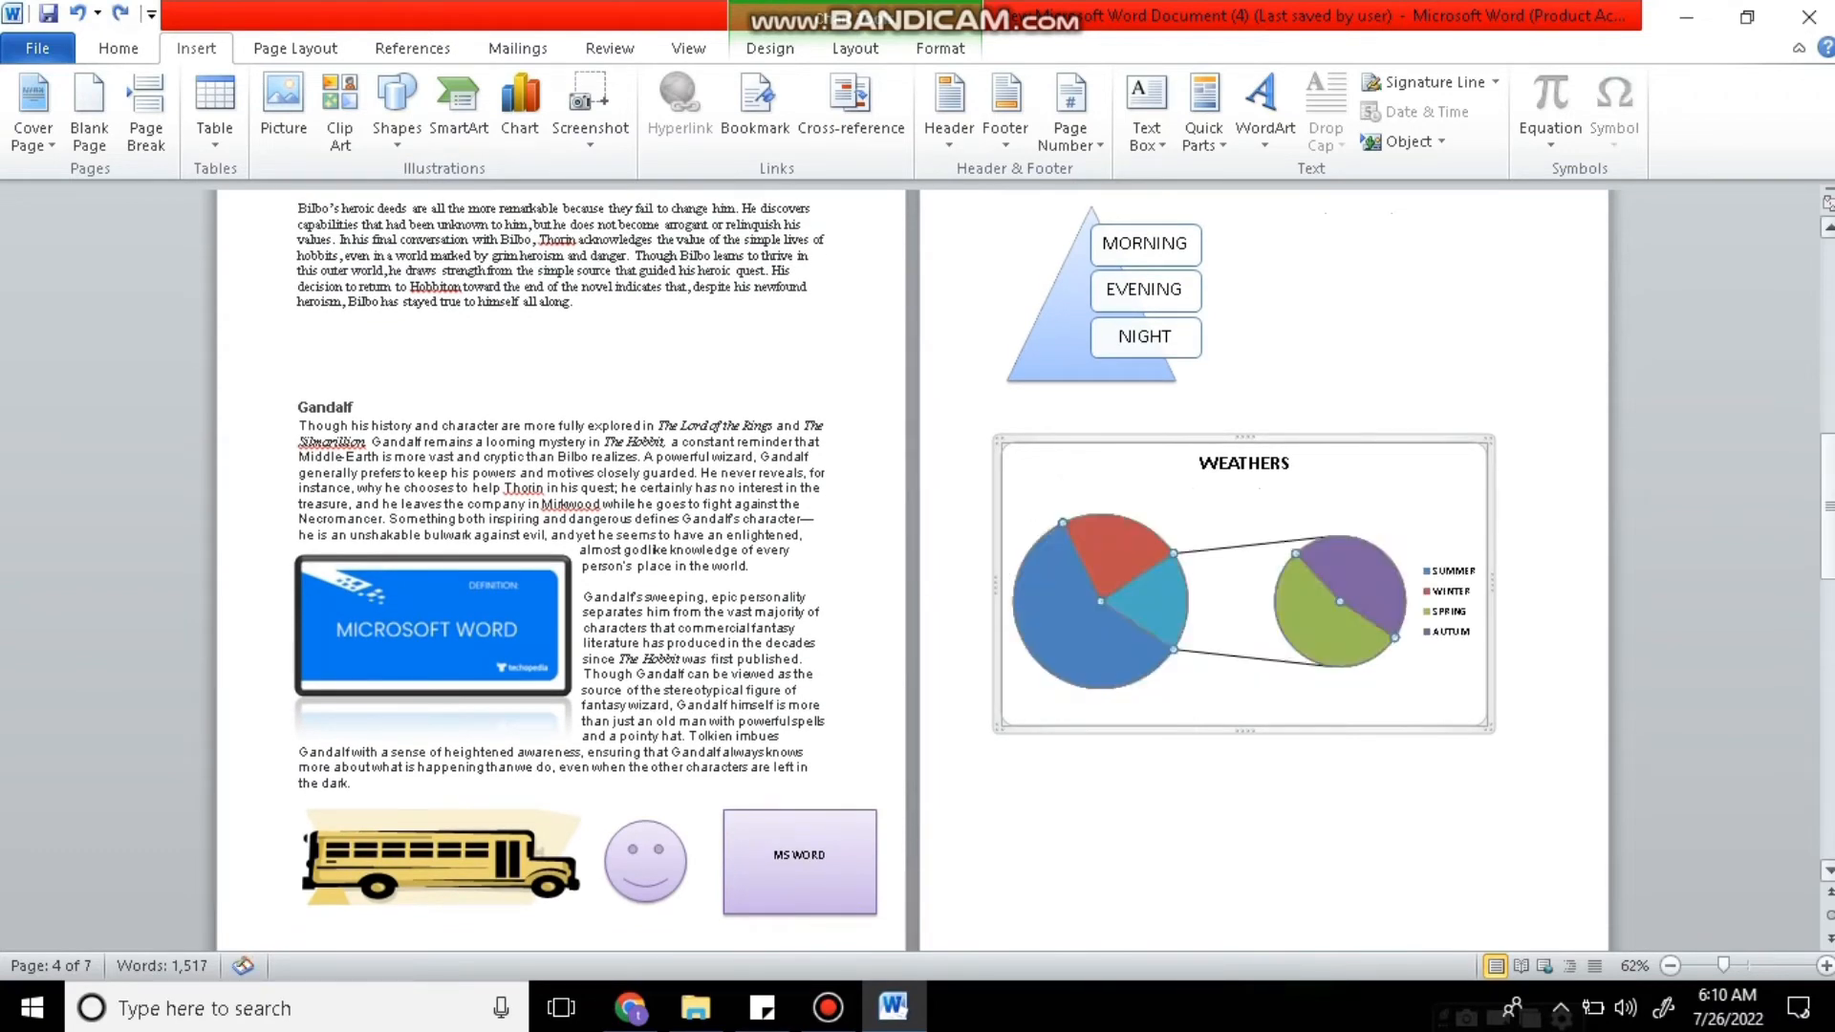
Insert a Clustered Bar chart in the blank space above the Thorin Oakenshield heading.
{"action": "left_click_drag", "start_coordinate": [1827, 506], "coordinate": [1827, 661]}
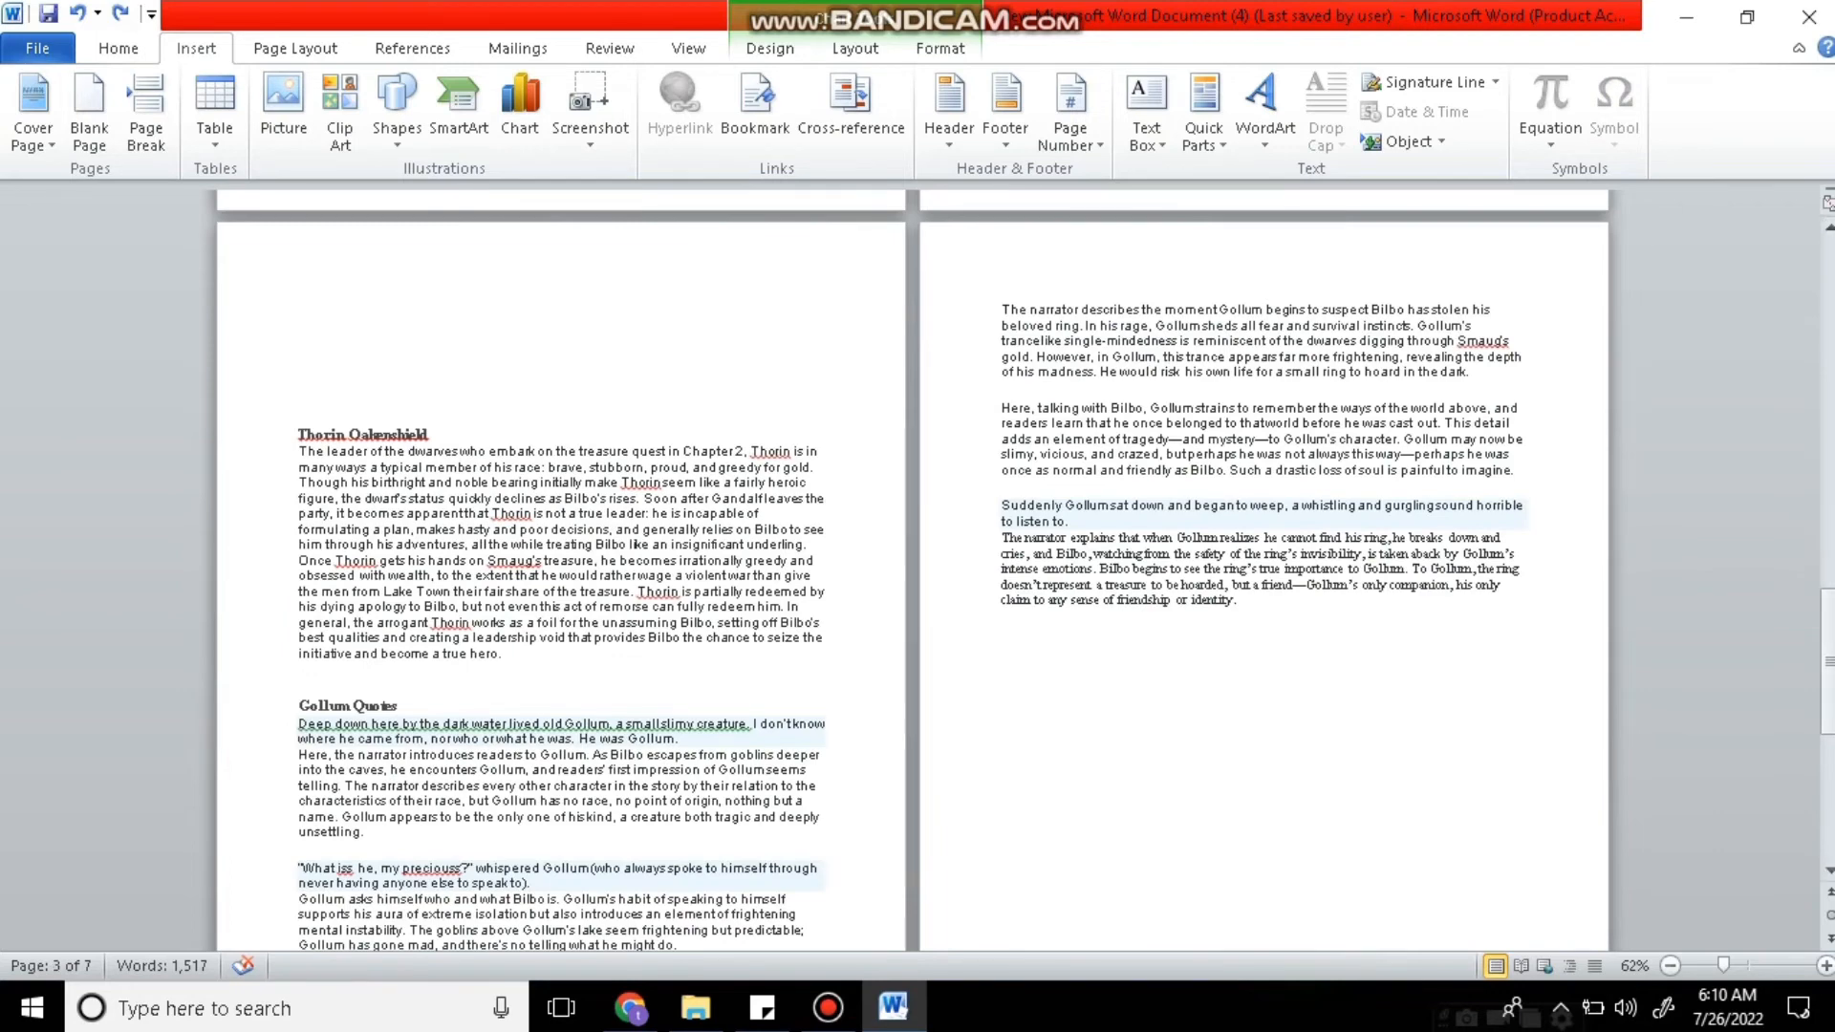
{"action": "left_click", "coordinate": [359, 306]}
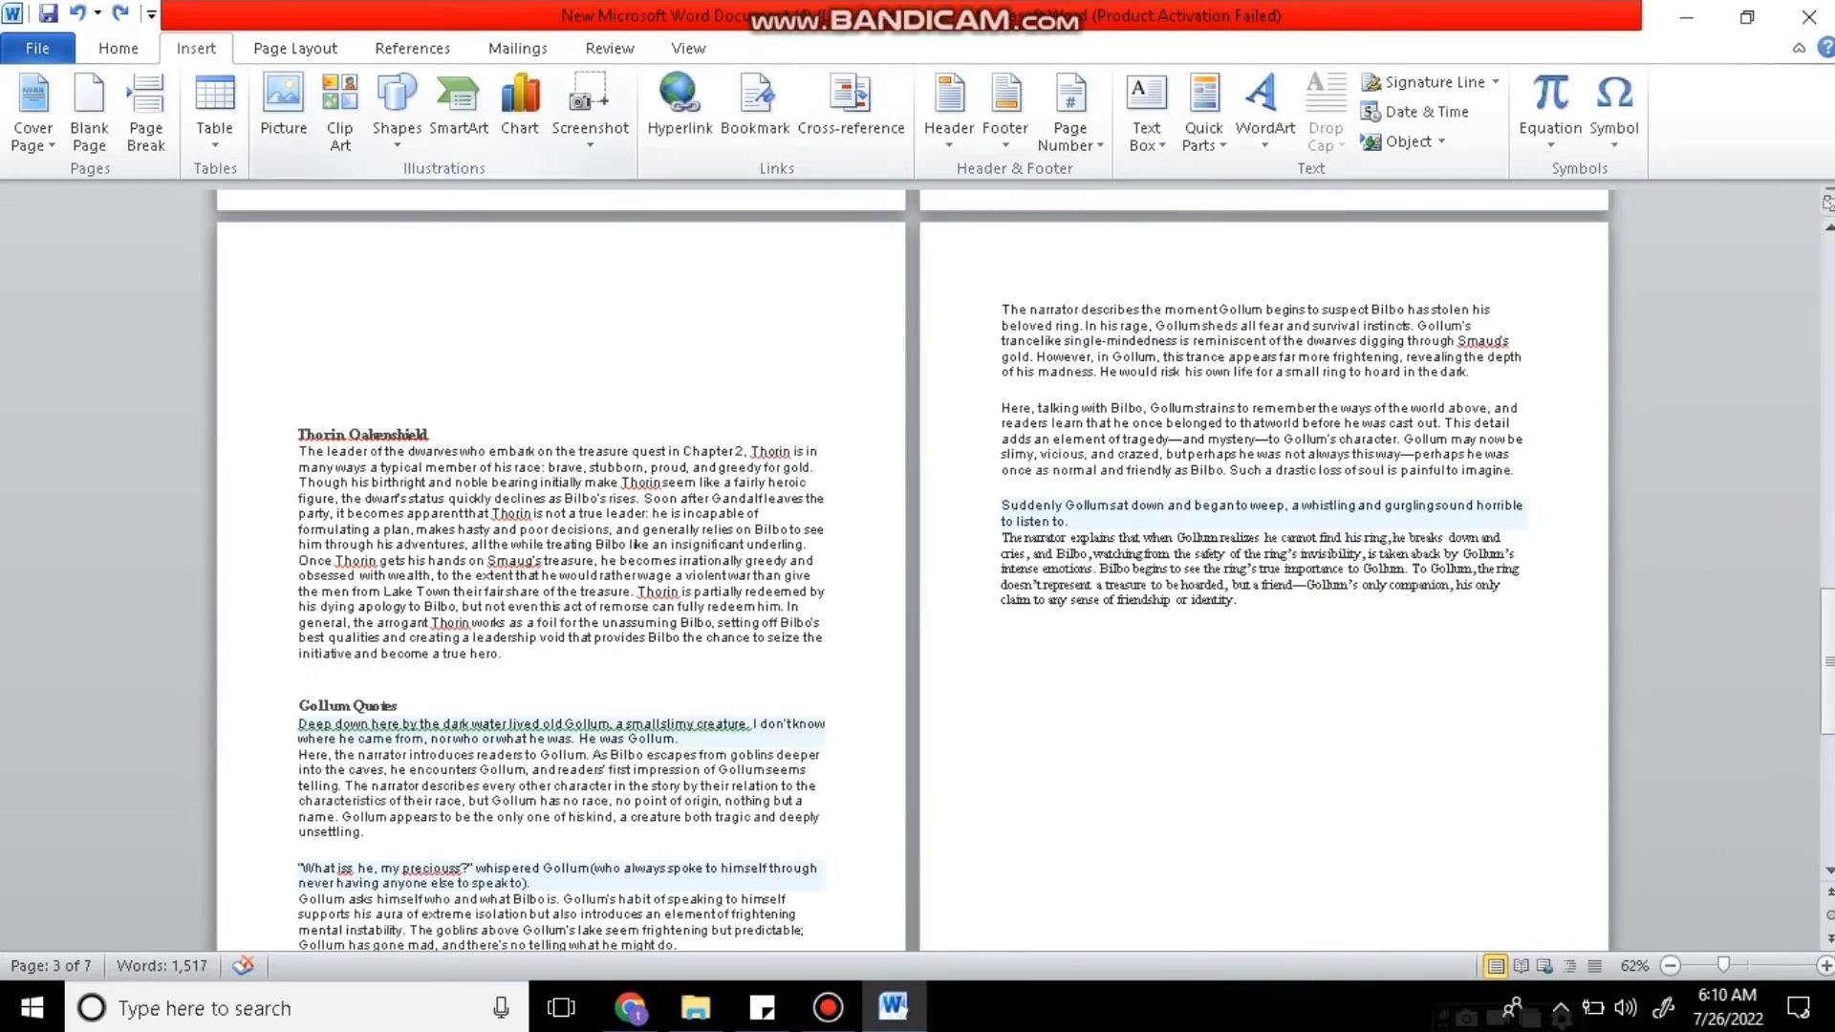
{"action": "left_click", "coordinate": [520, 112]}
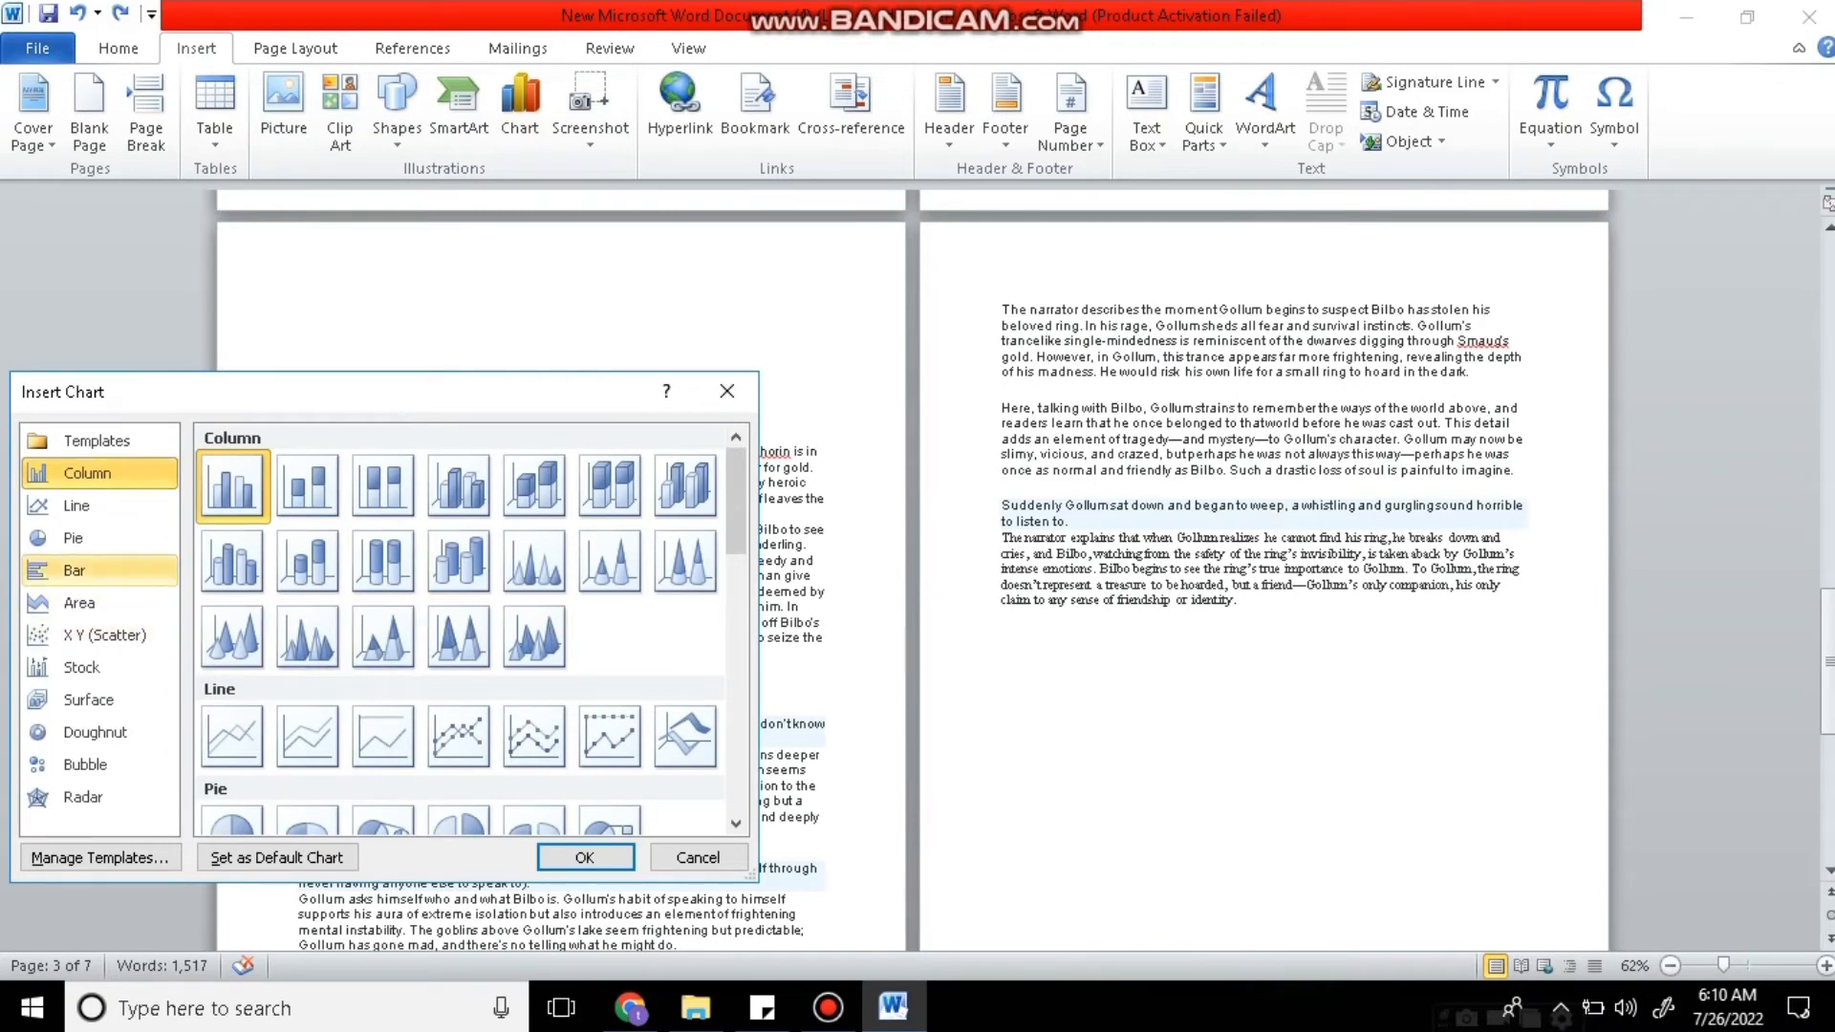
{"action": "left_click", "coordinate": [75, 571]}
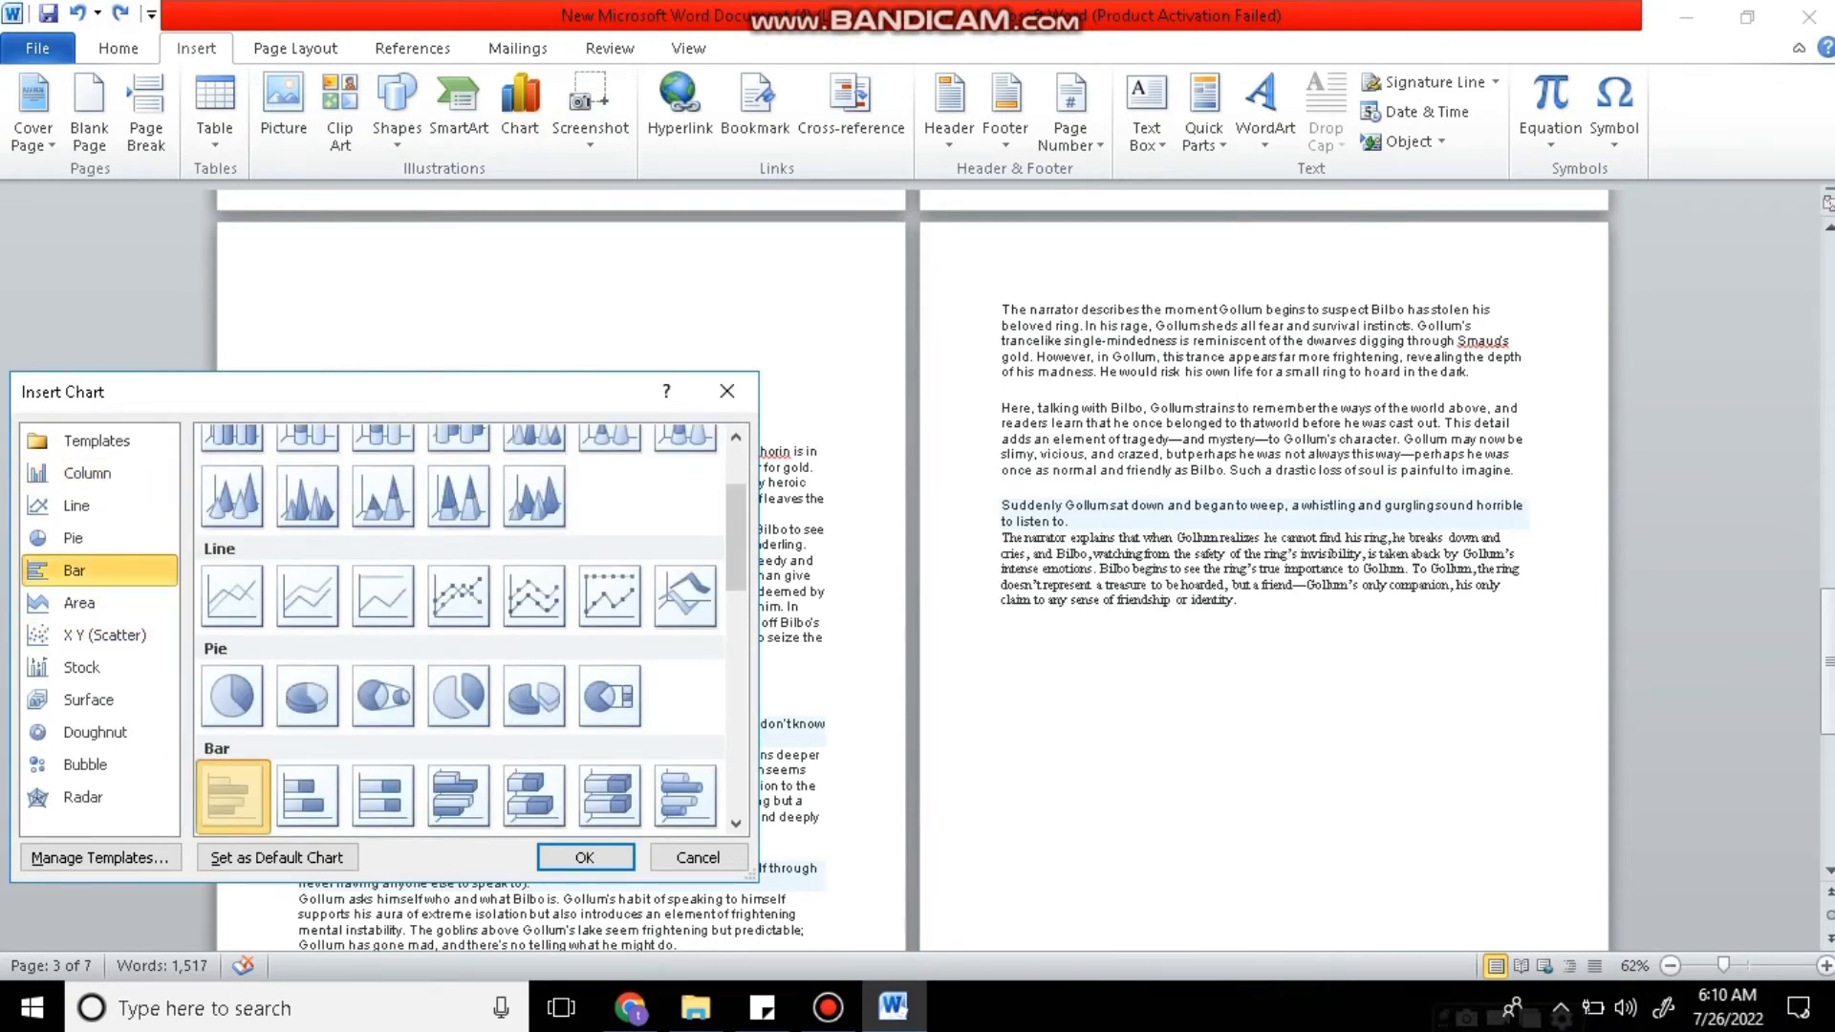
{"action": "double_click", "coordinate": [233, 797]}
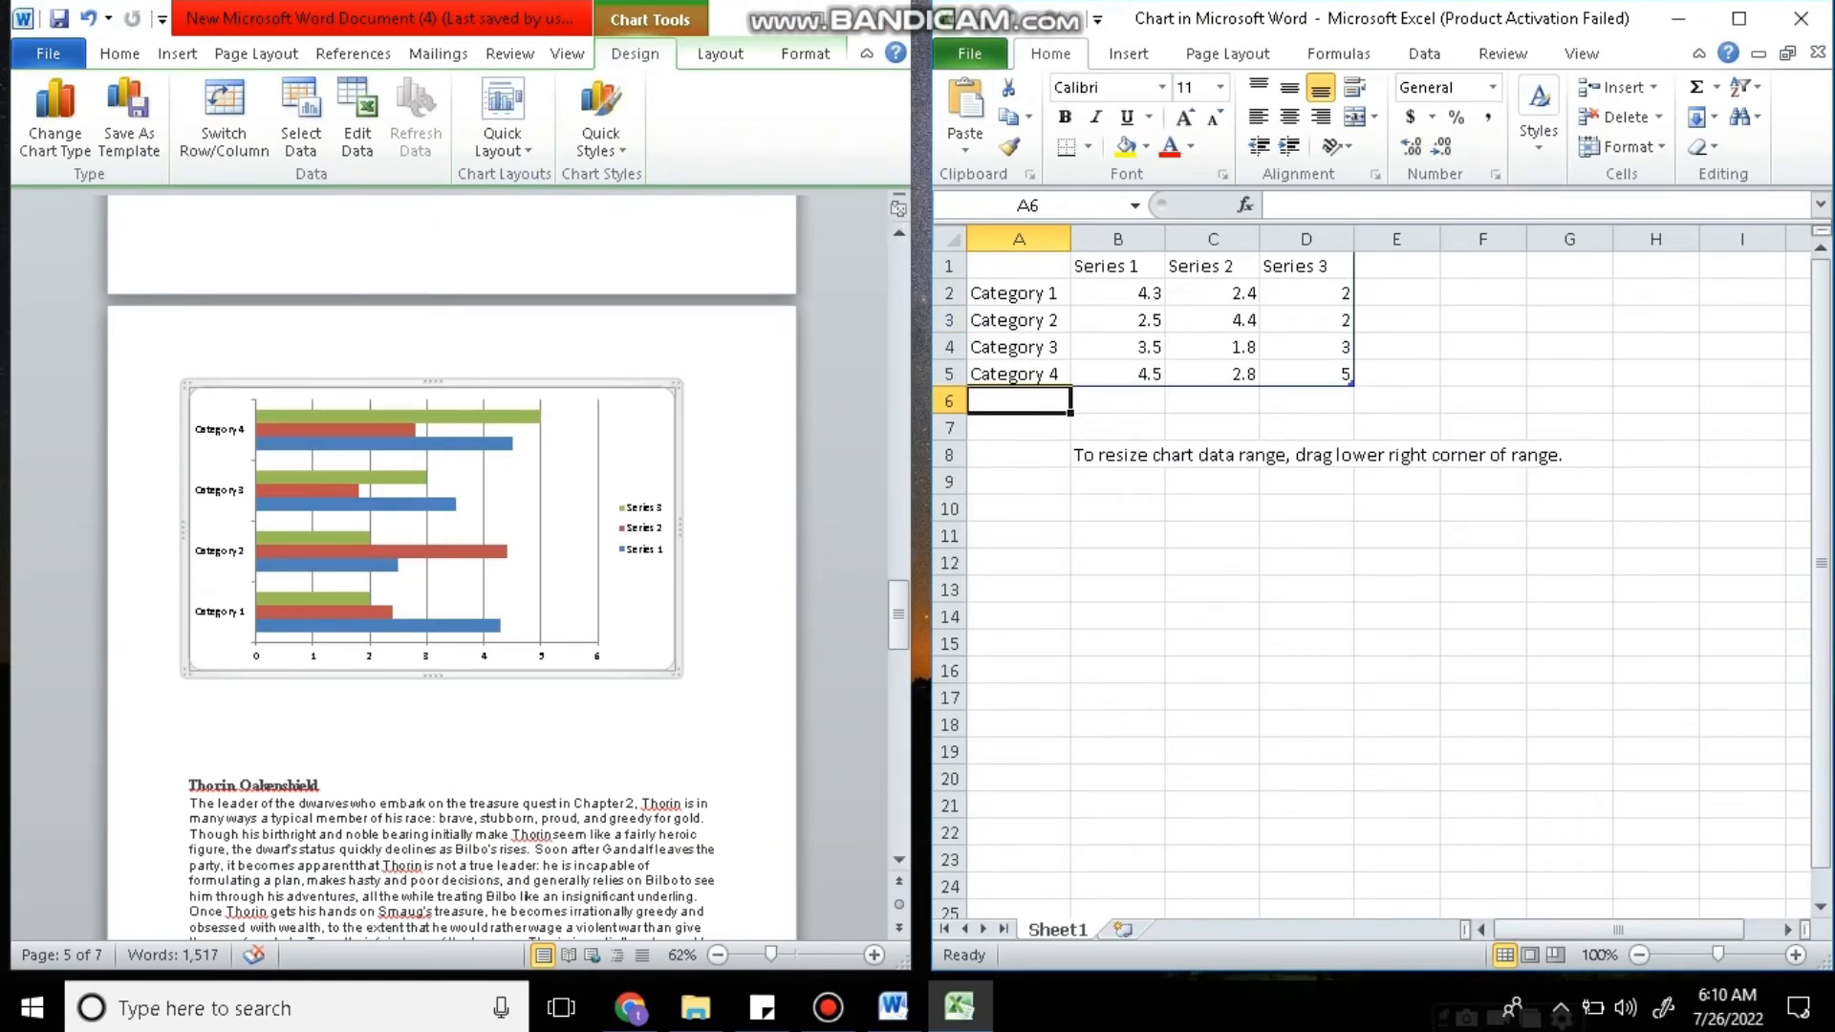
Rename the bar chart's four categories in cells A2 to A5 as SUMMER, WINTER, SPRING and AUTUMN.
{"action": "left_click", "coordinate": [1018, 293]}
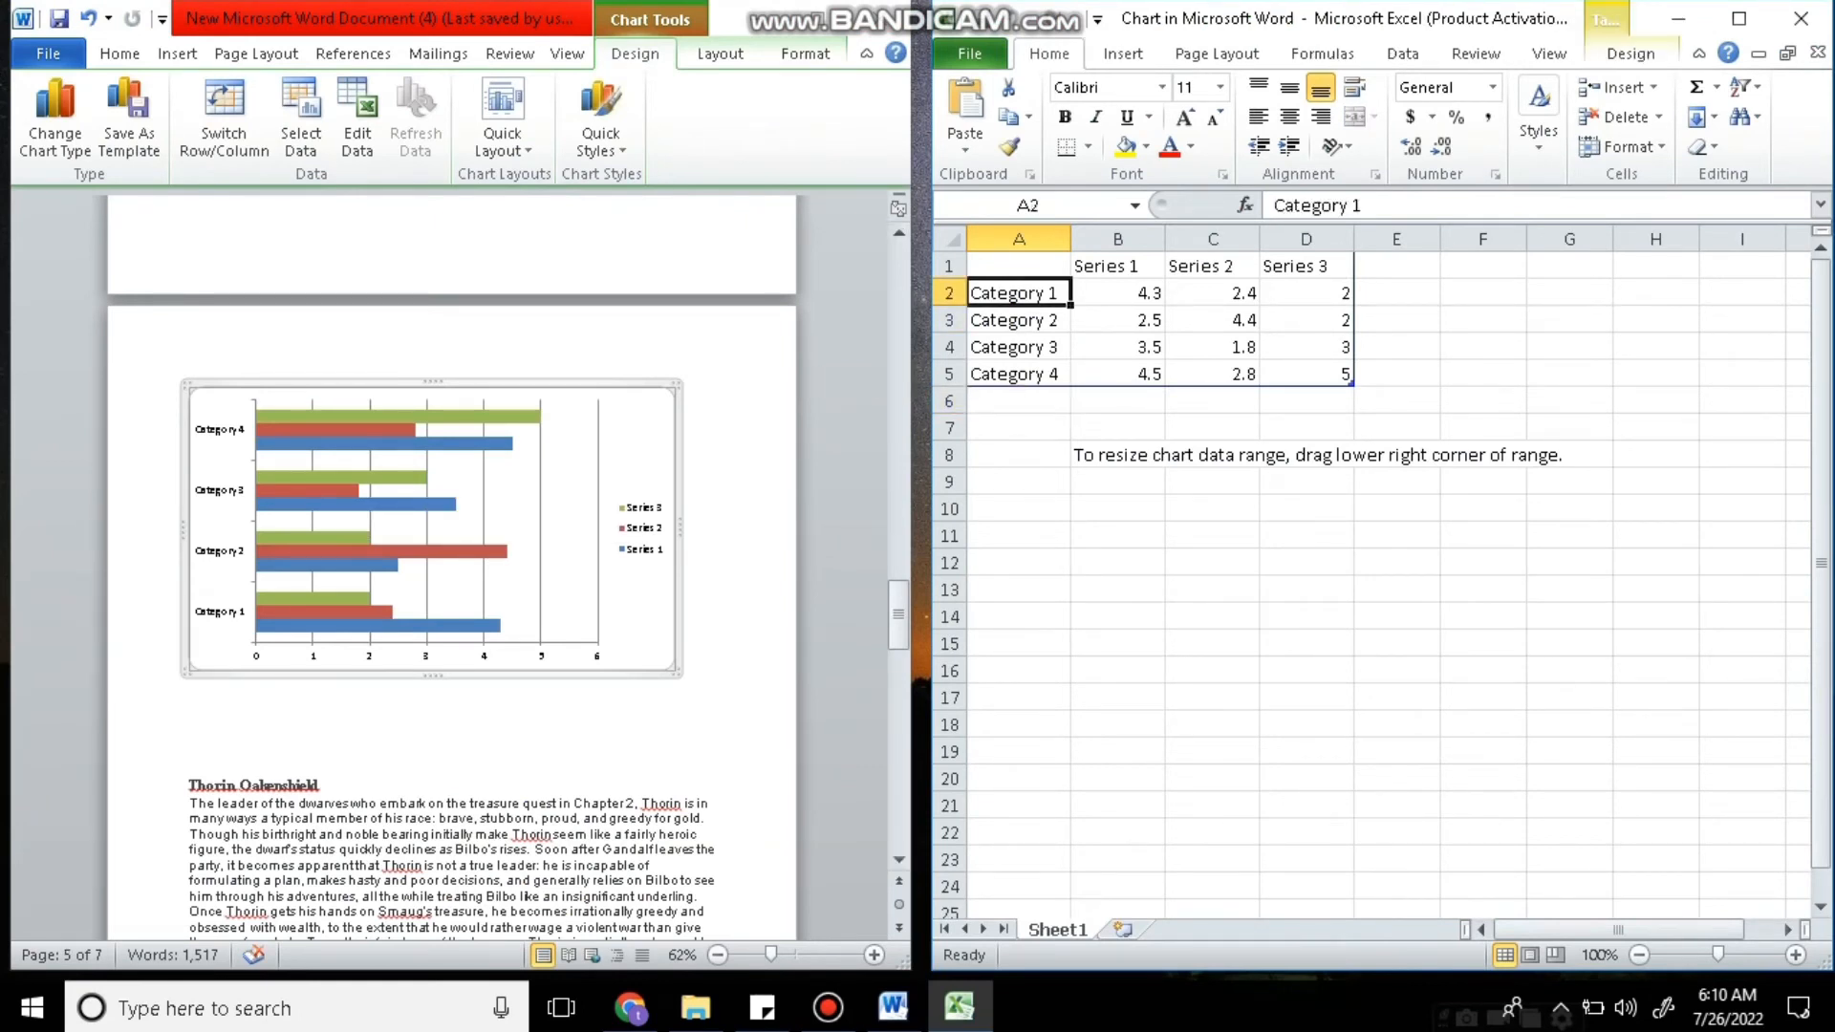
{"action": "type", "text": "SUMMER"}
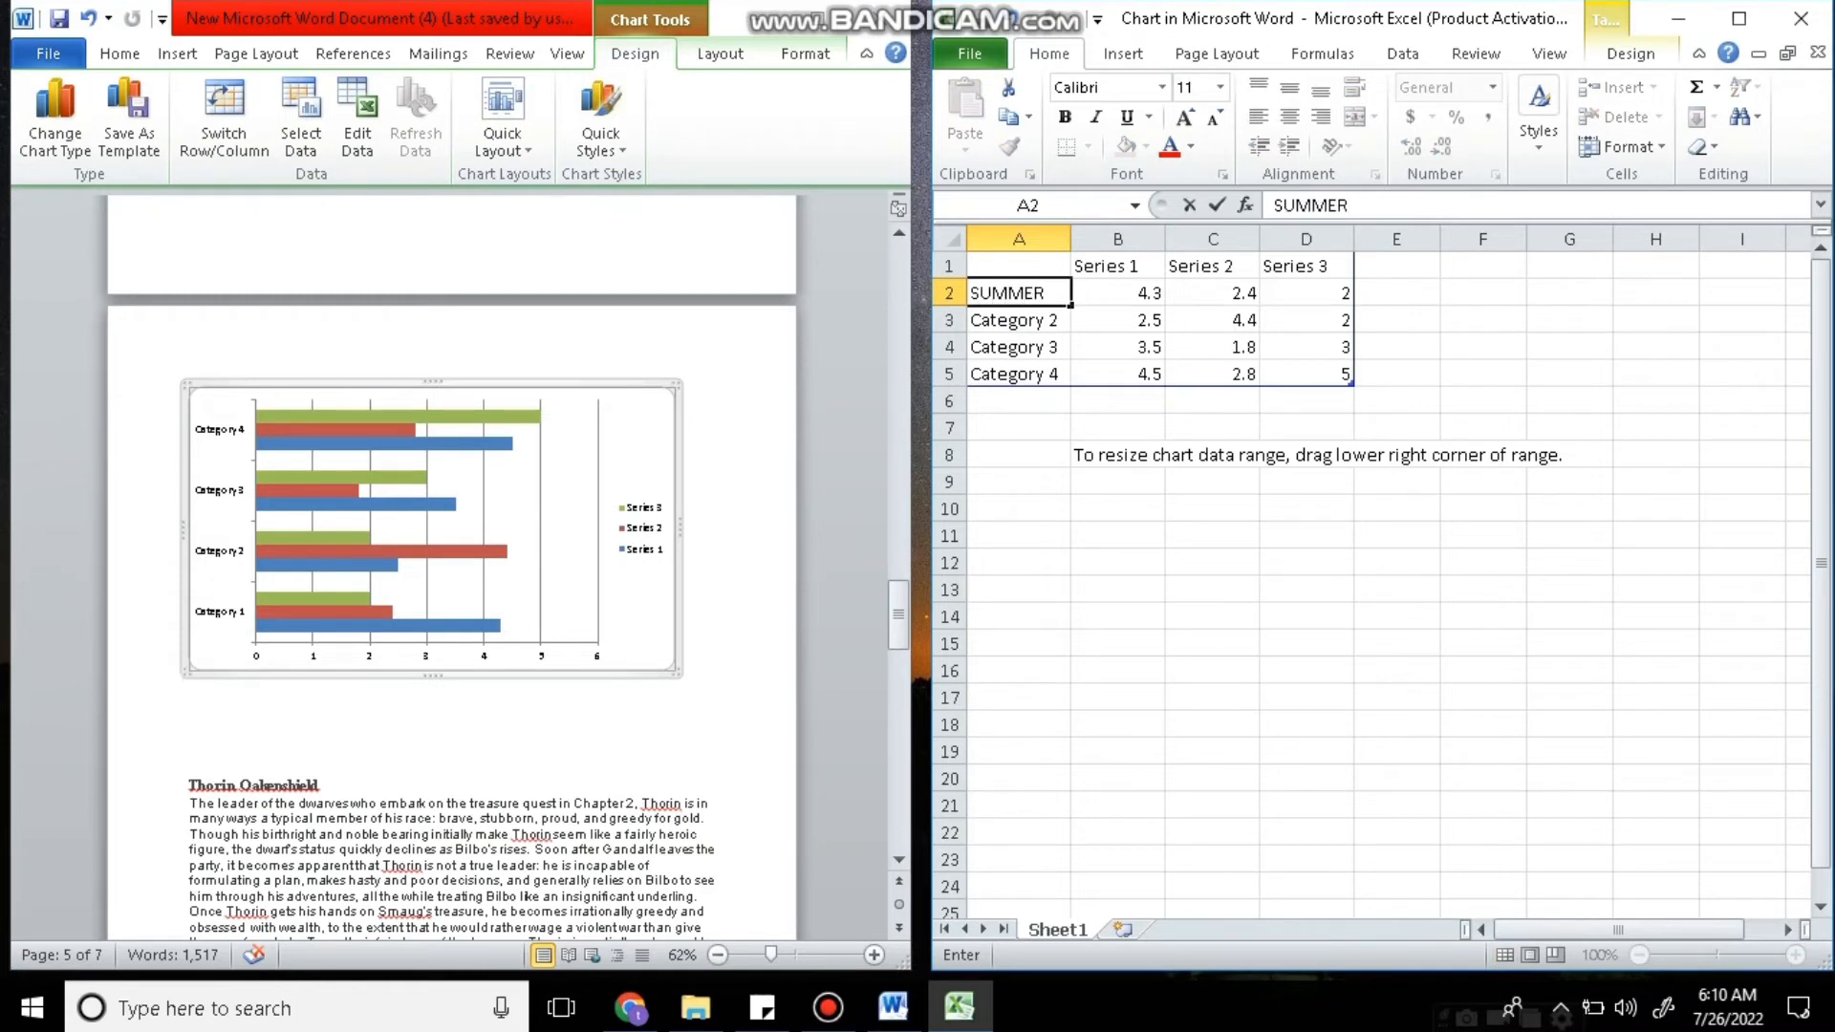
{"action": "key", "text": "Return"}
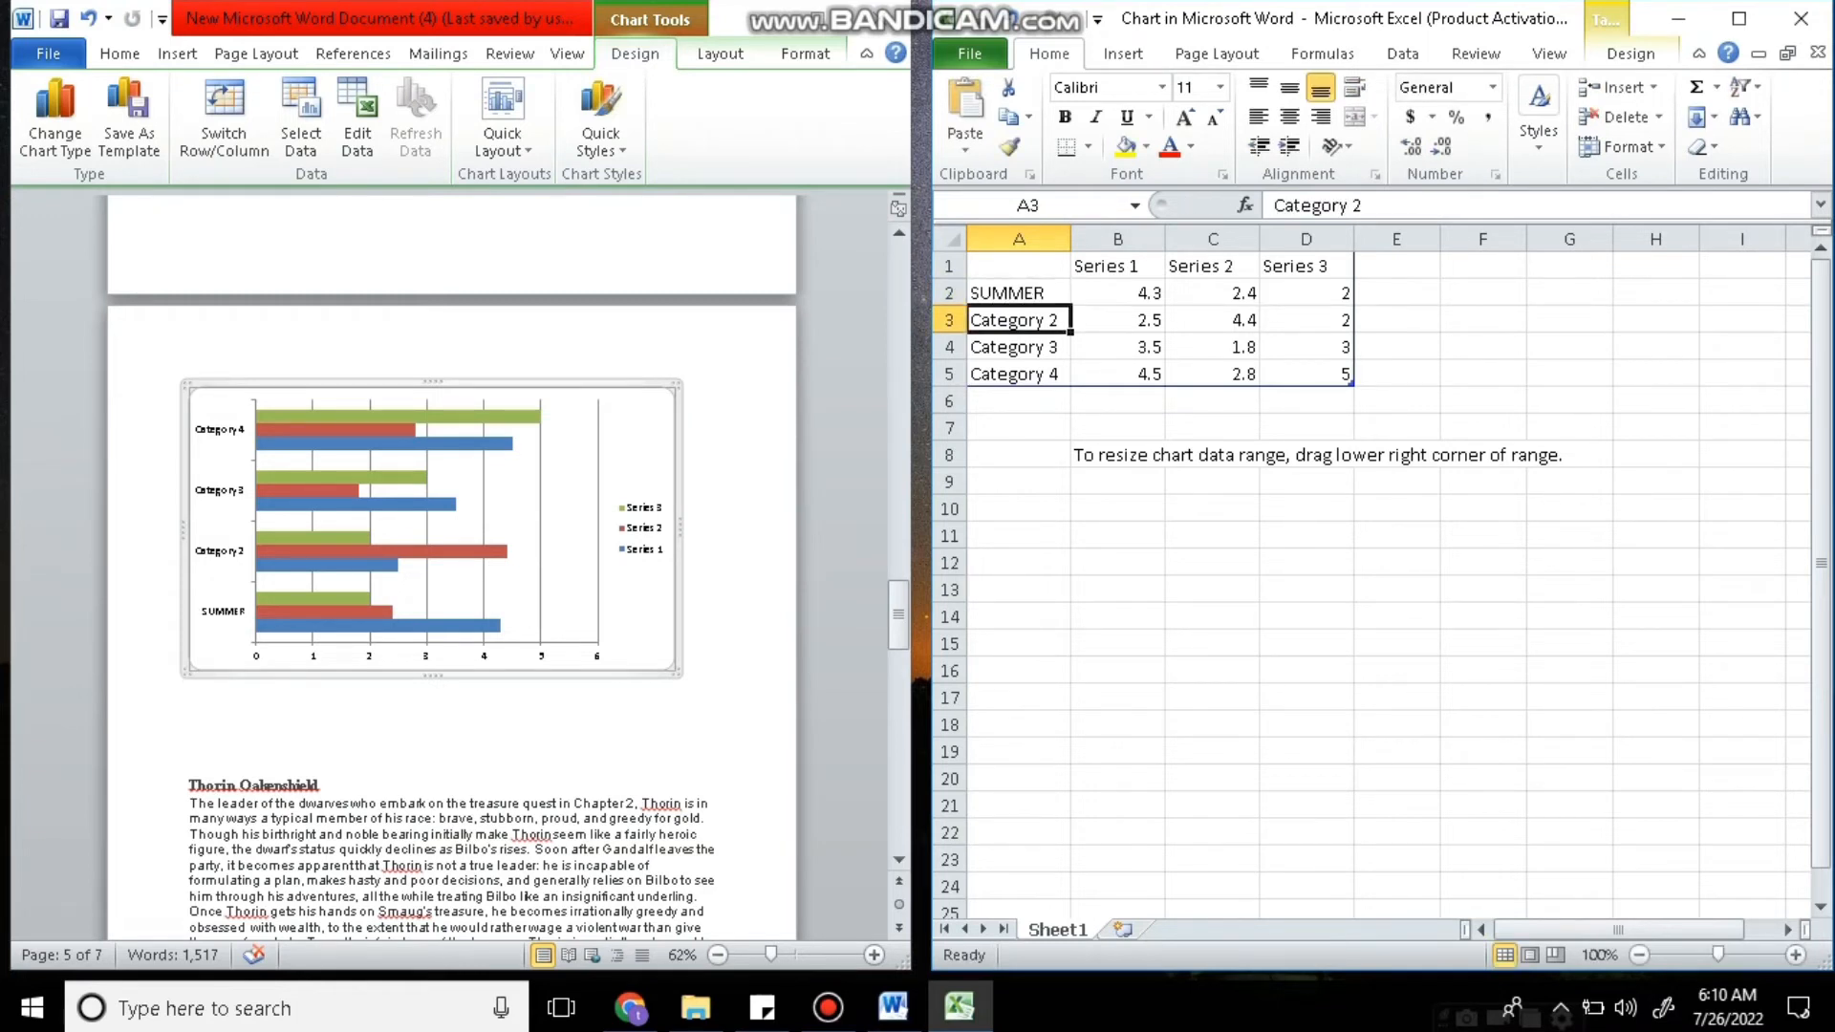
{"action": "type", "text": "WINTER"}
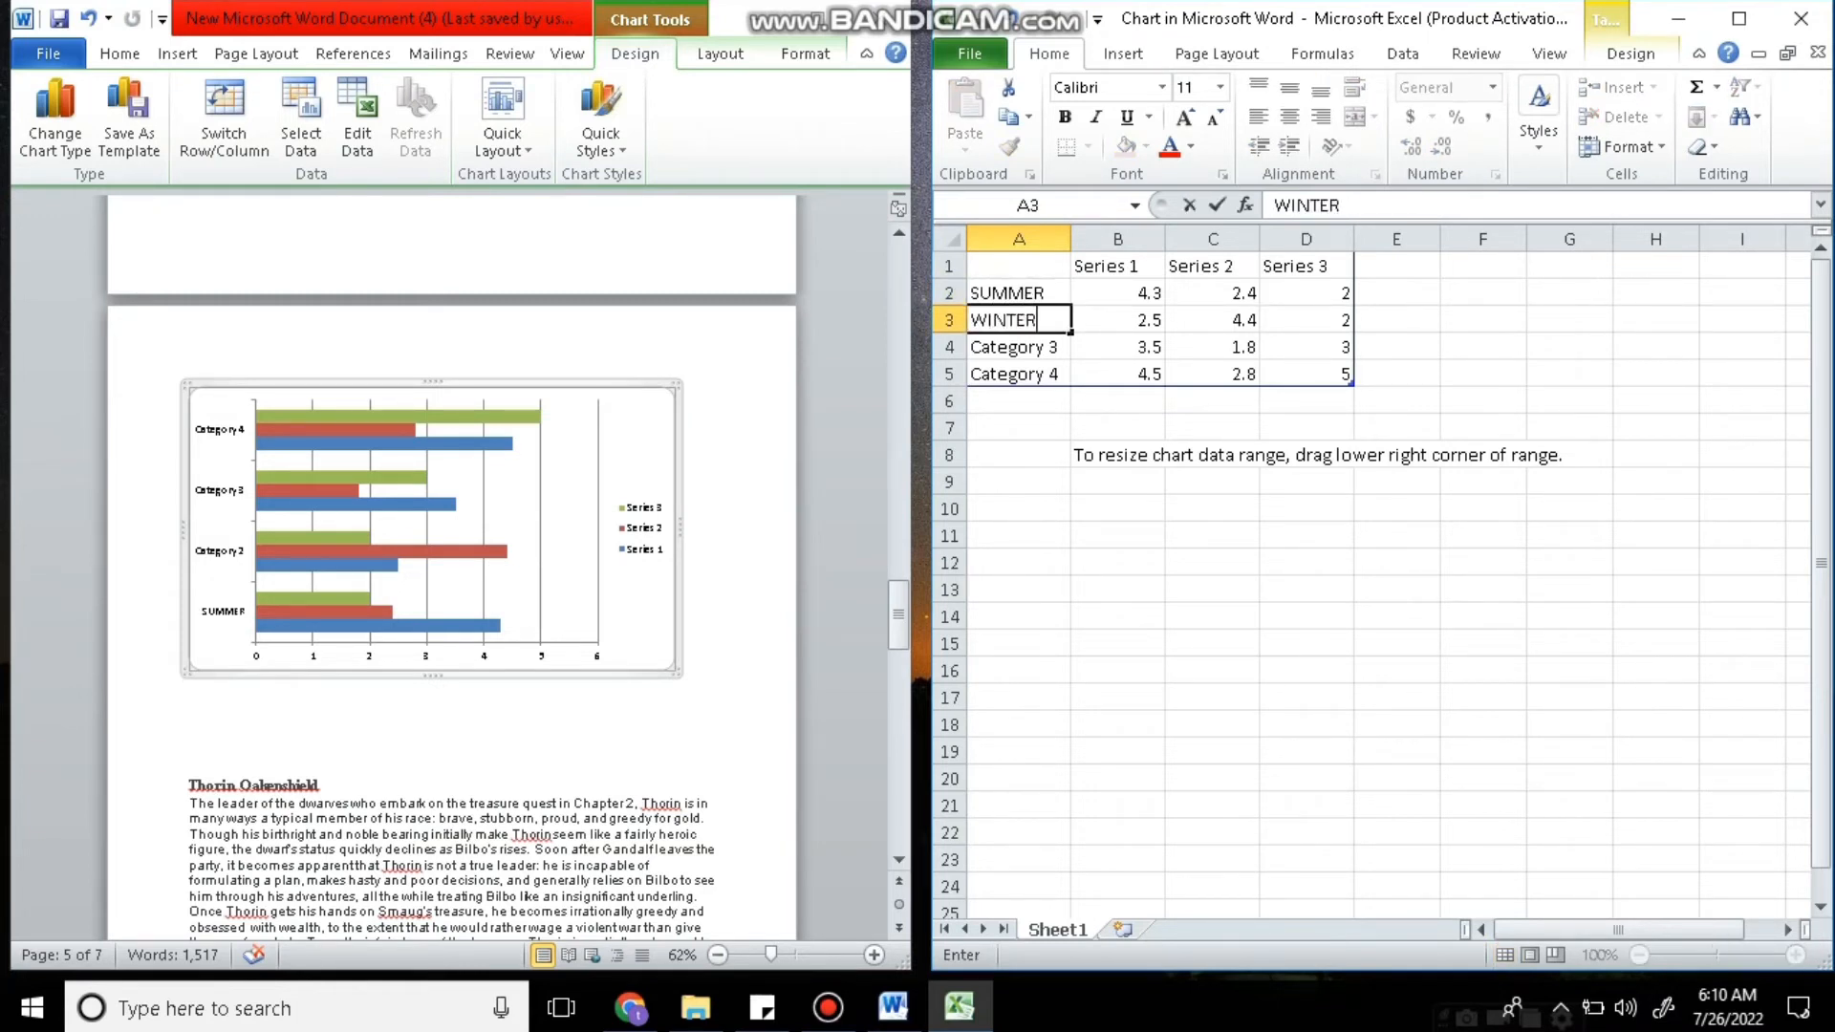
{"action": "key", "text": "Return"}
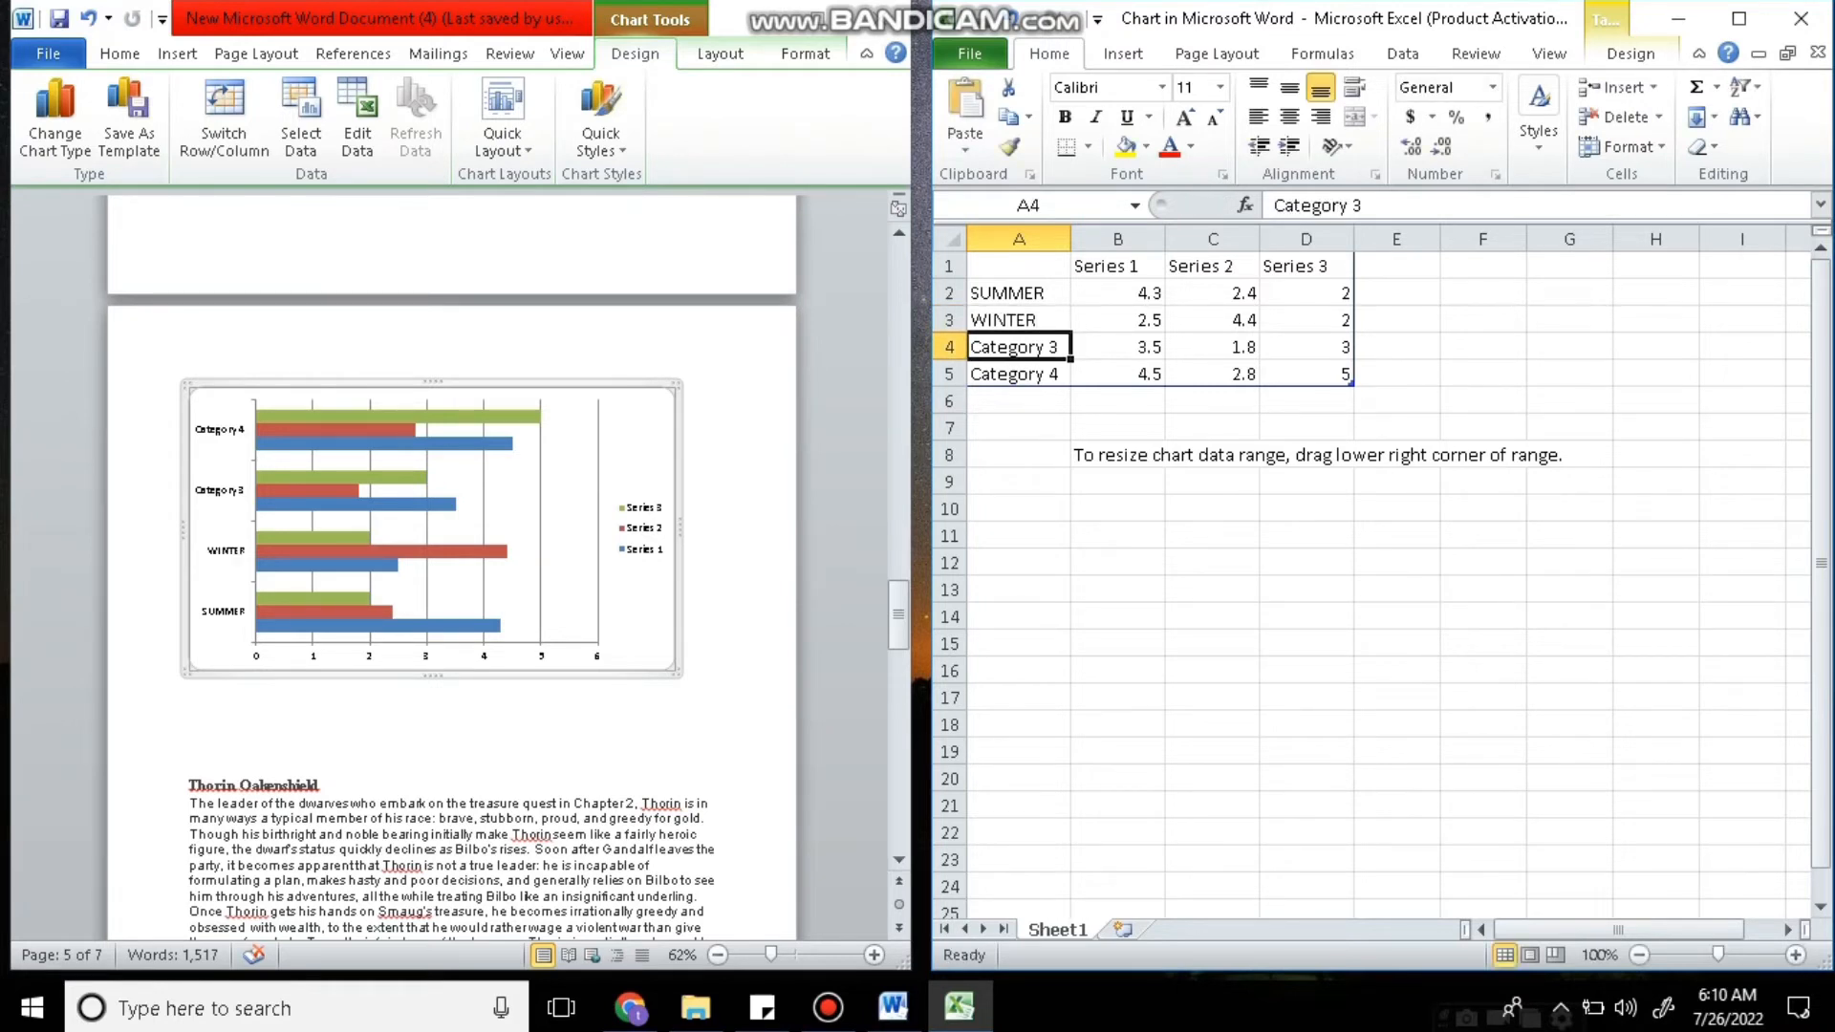
{"action": "type", "text": "SP"}
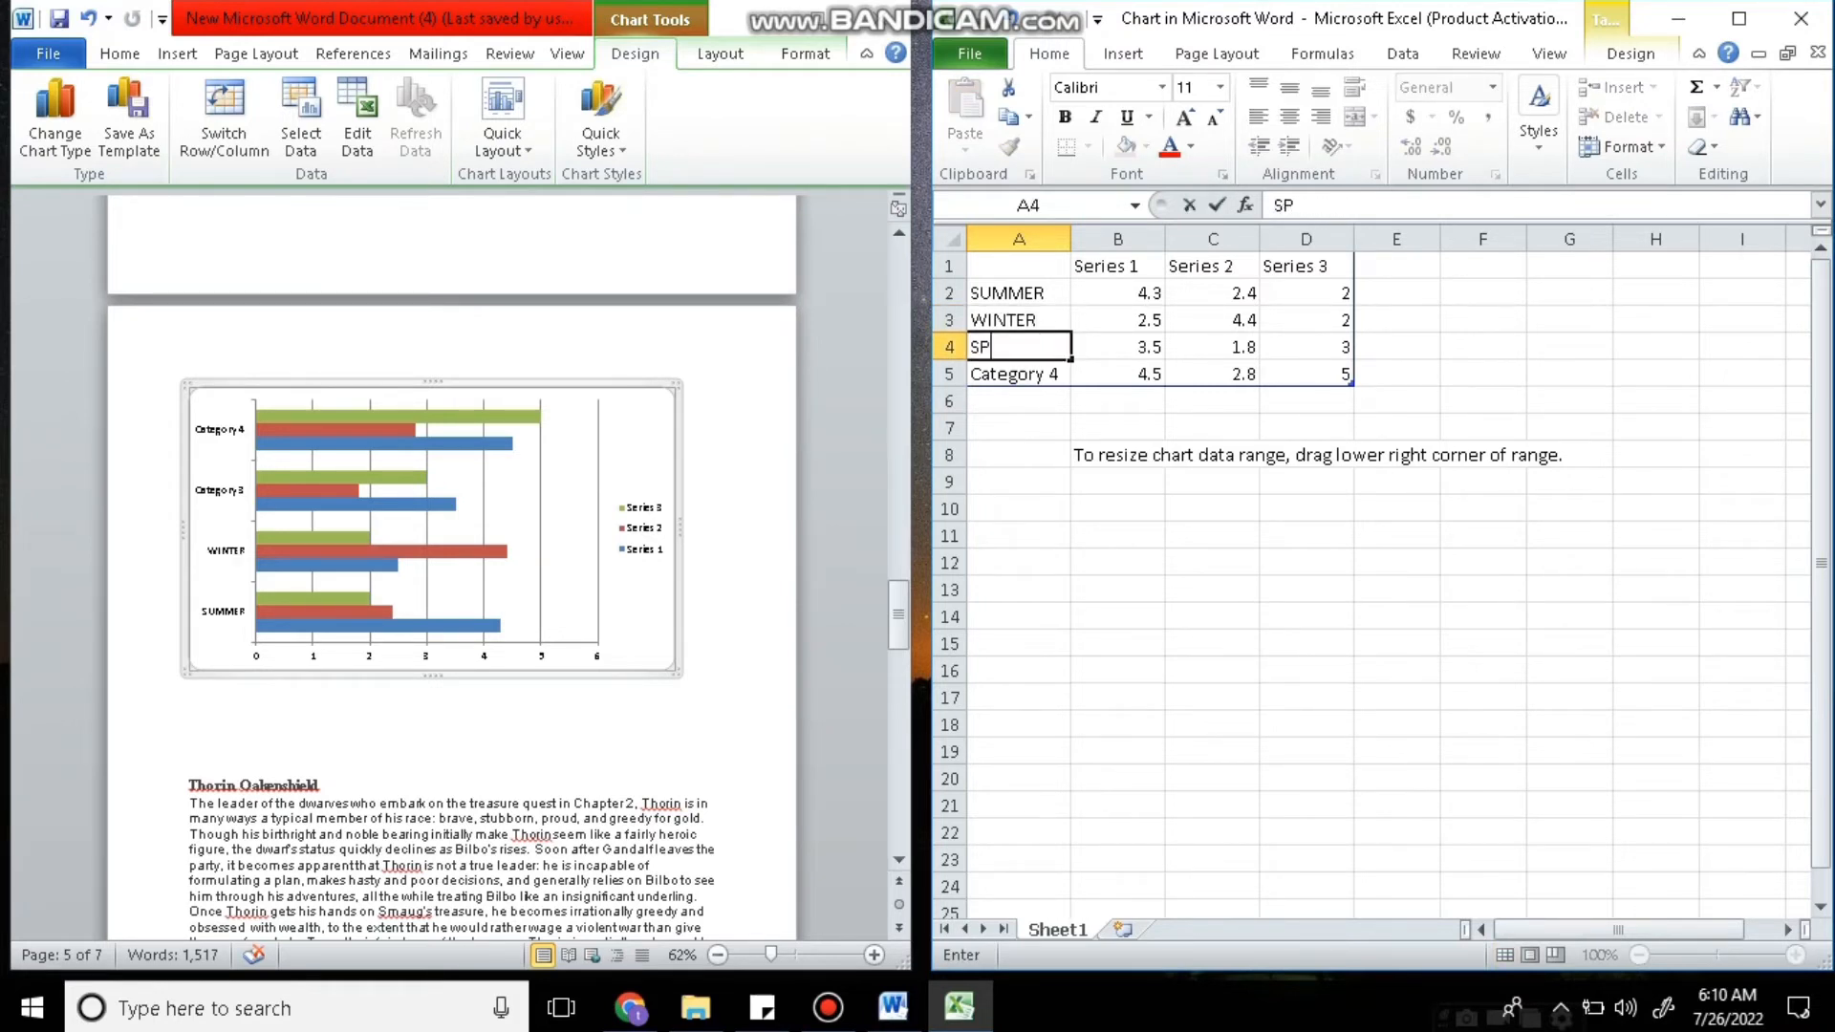
{"action": "type", "text": "RING"}
{"action": "key", "text": "Return"}
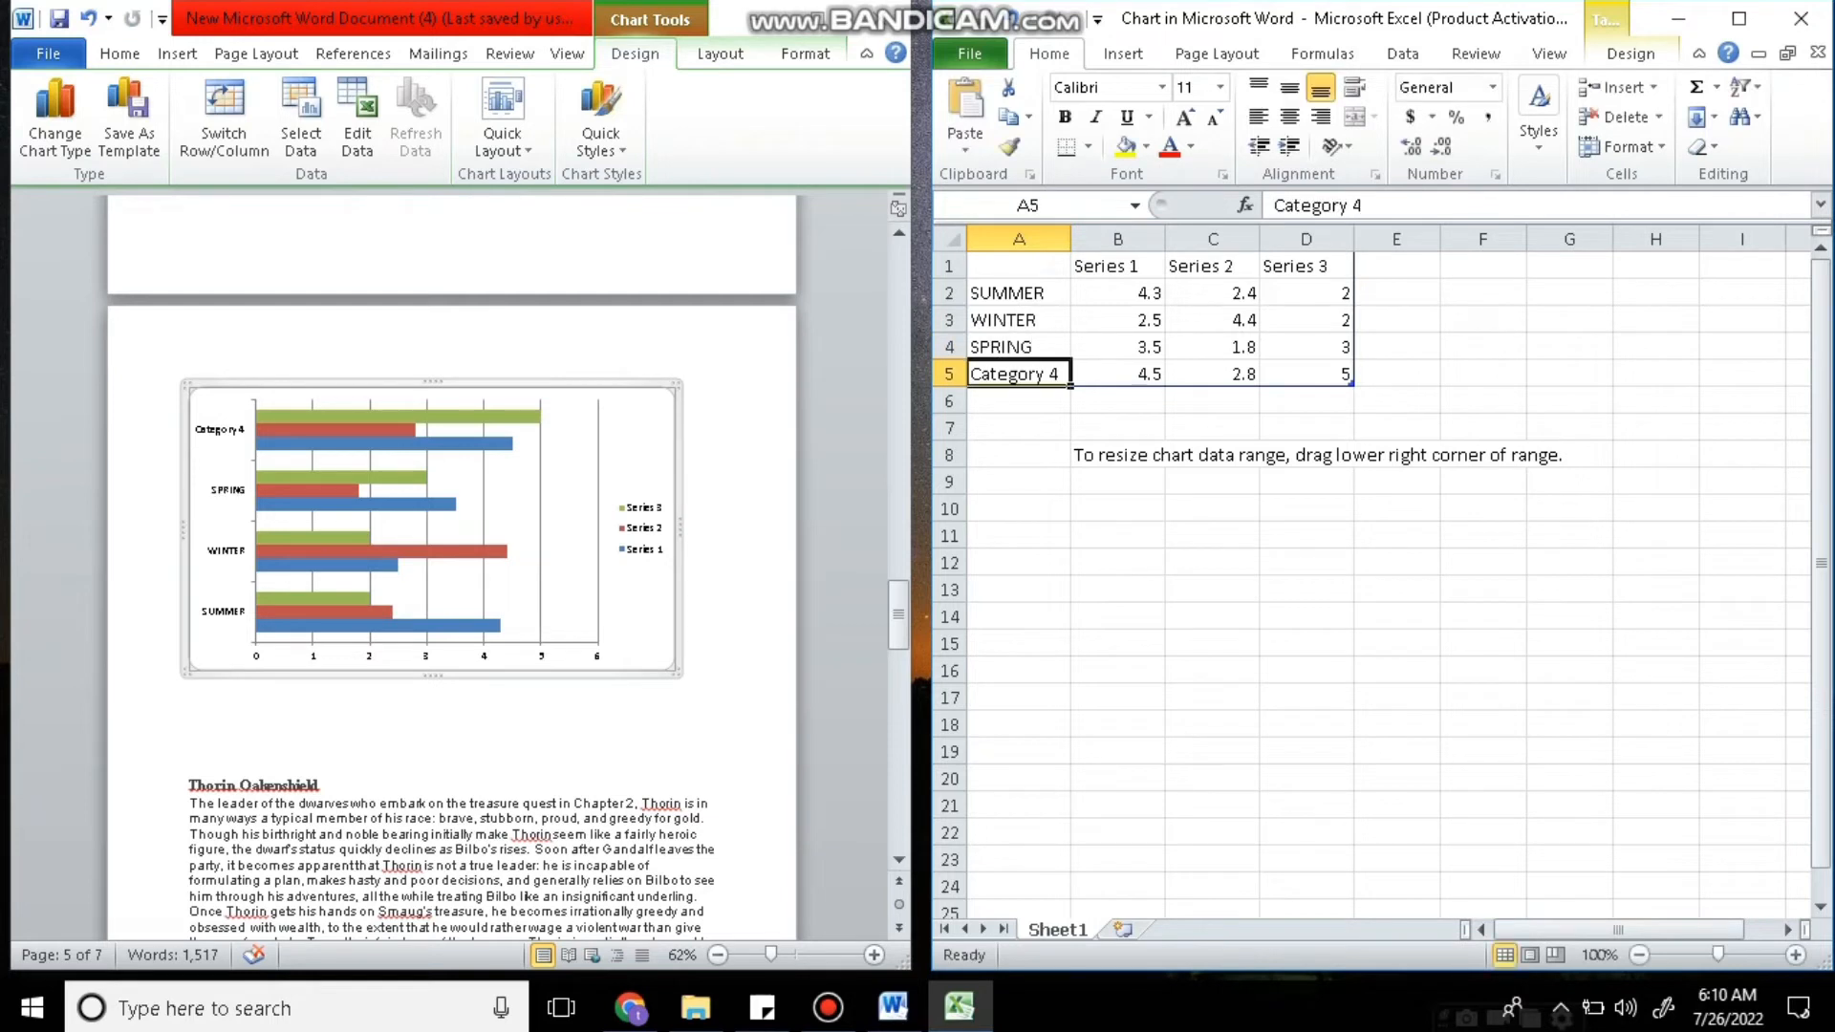
{"action": "type", "text": "AUTUMN"}
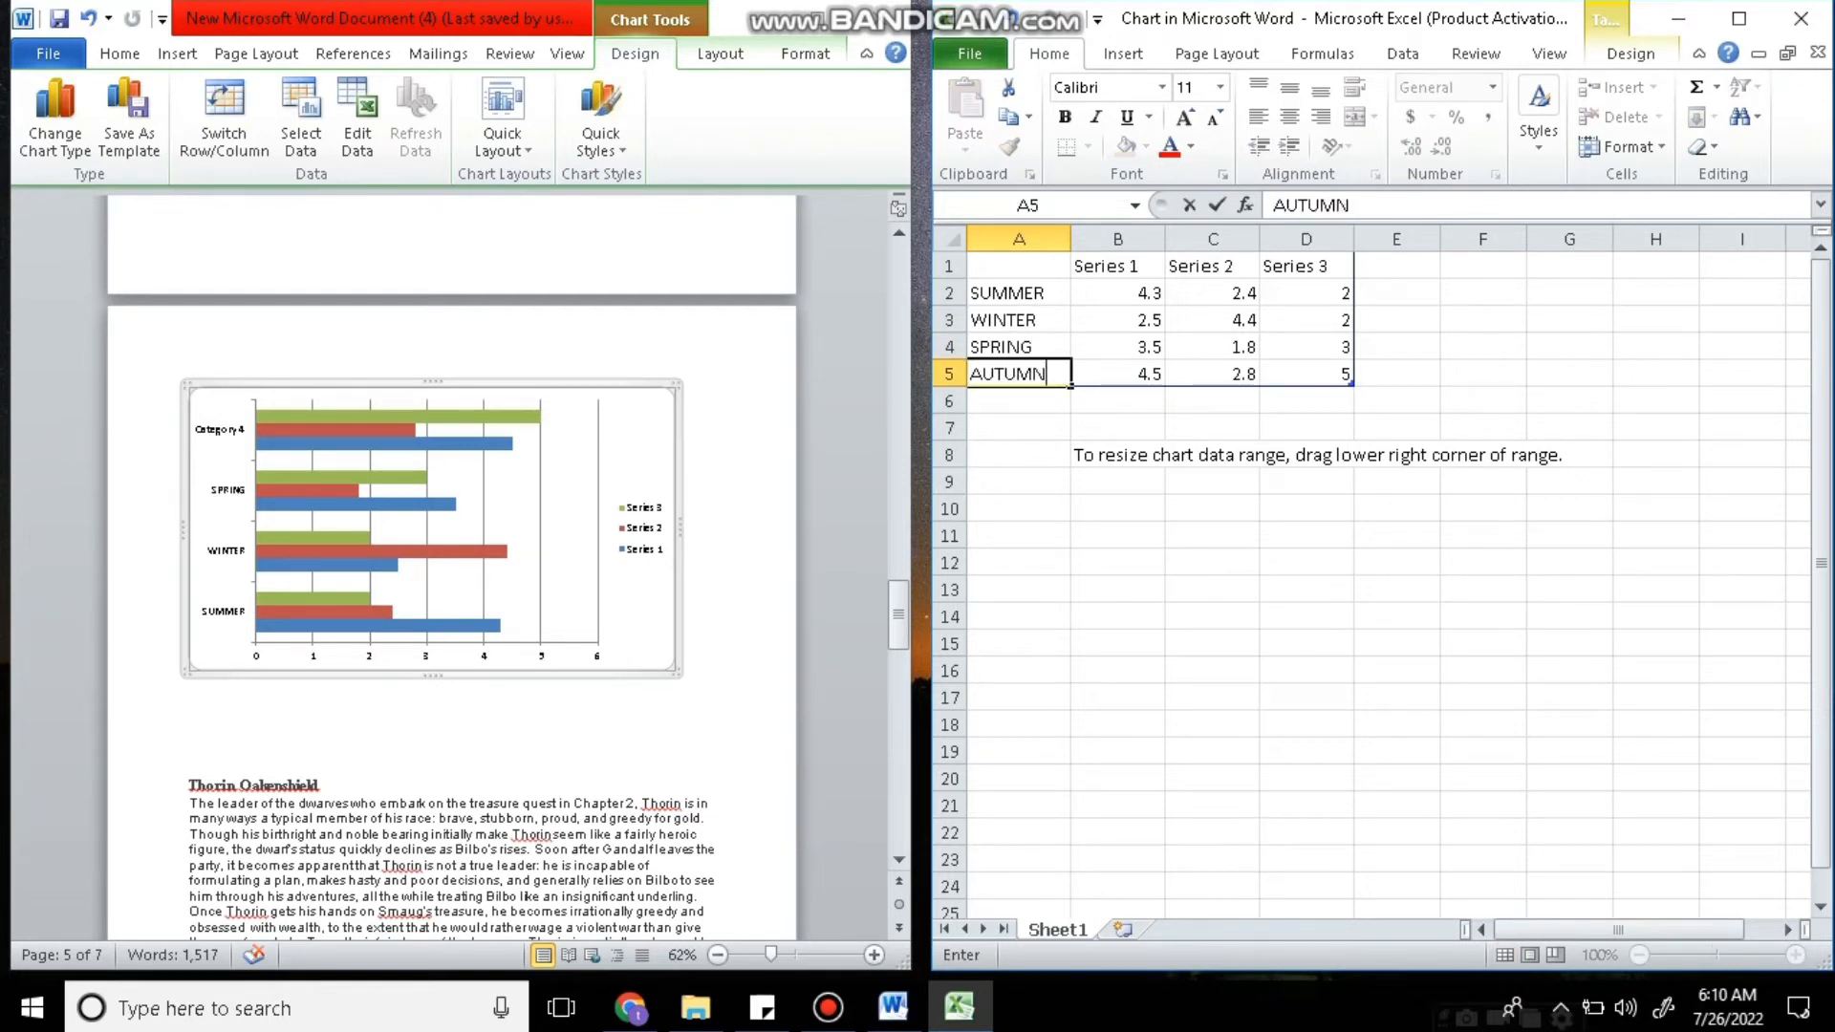
{"action": "left_click", "coordinate": [1019, 455]}
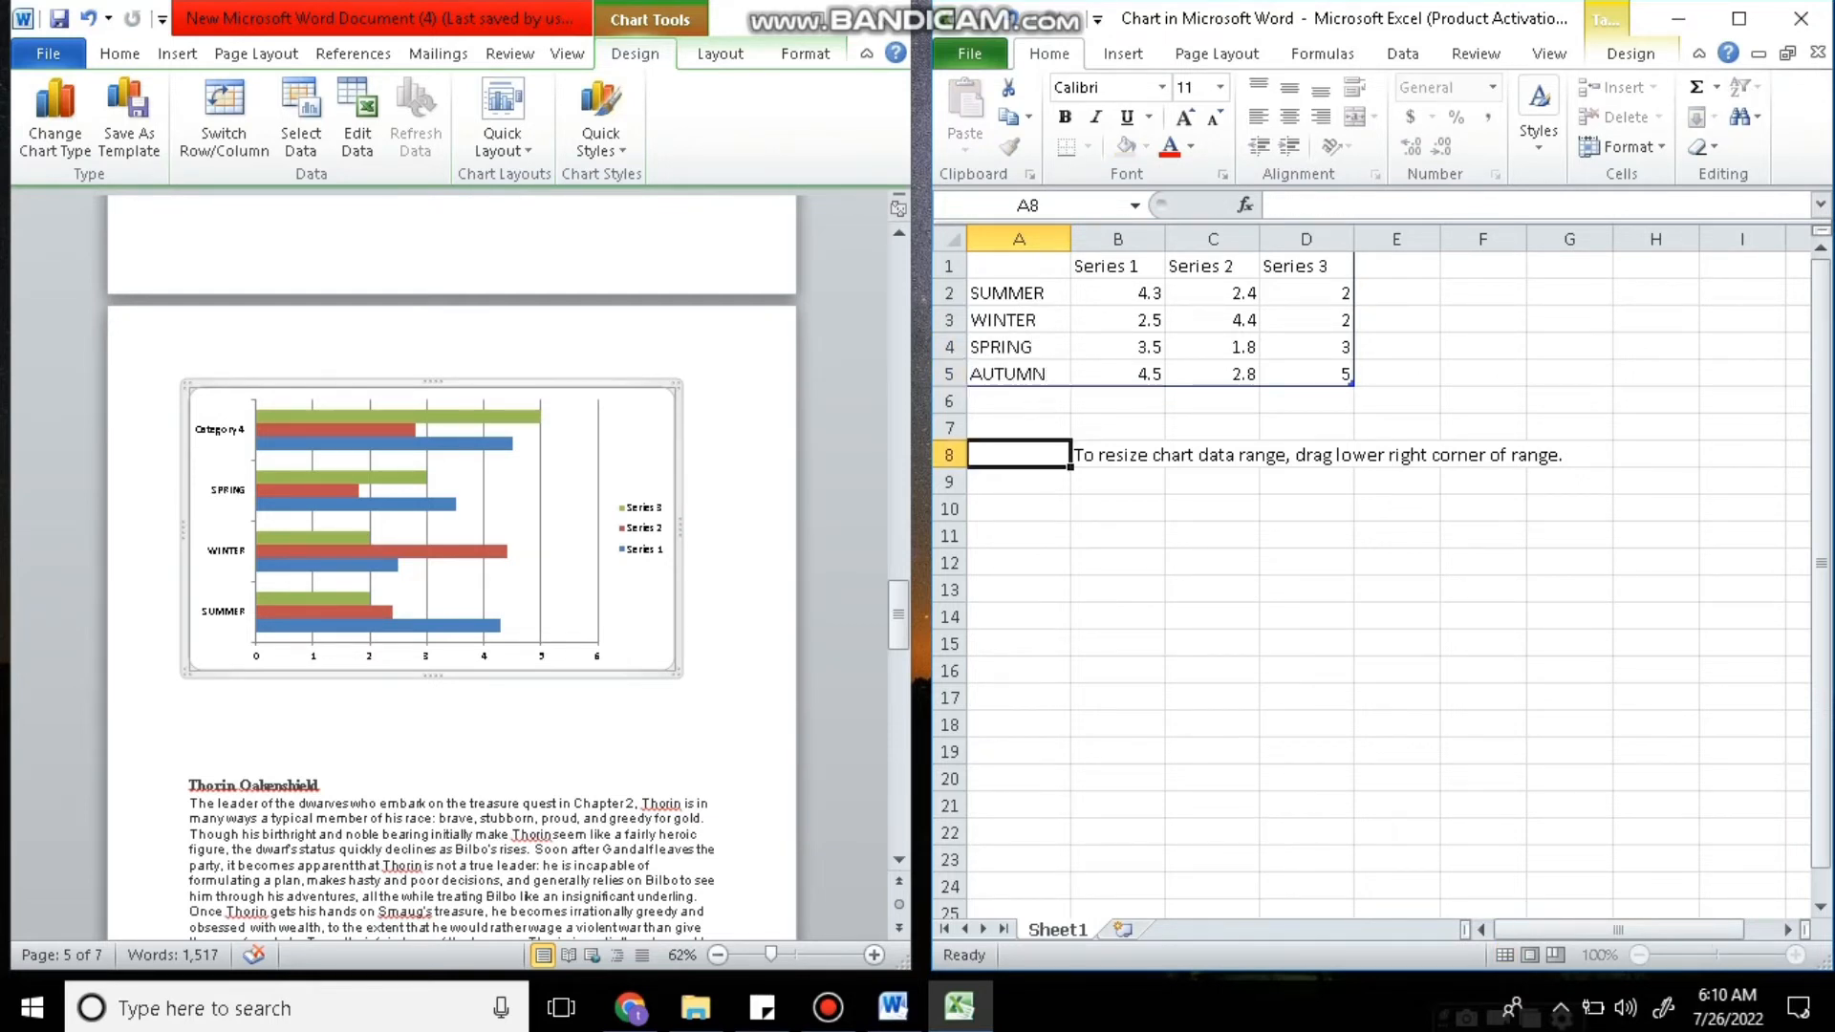
Replace the series headings in cells B1, C1 and D1 with DAY, DAY and DAY 3.
{"action": "left_click", "coordinate": [1117, 267]}
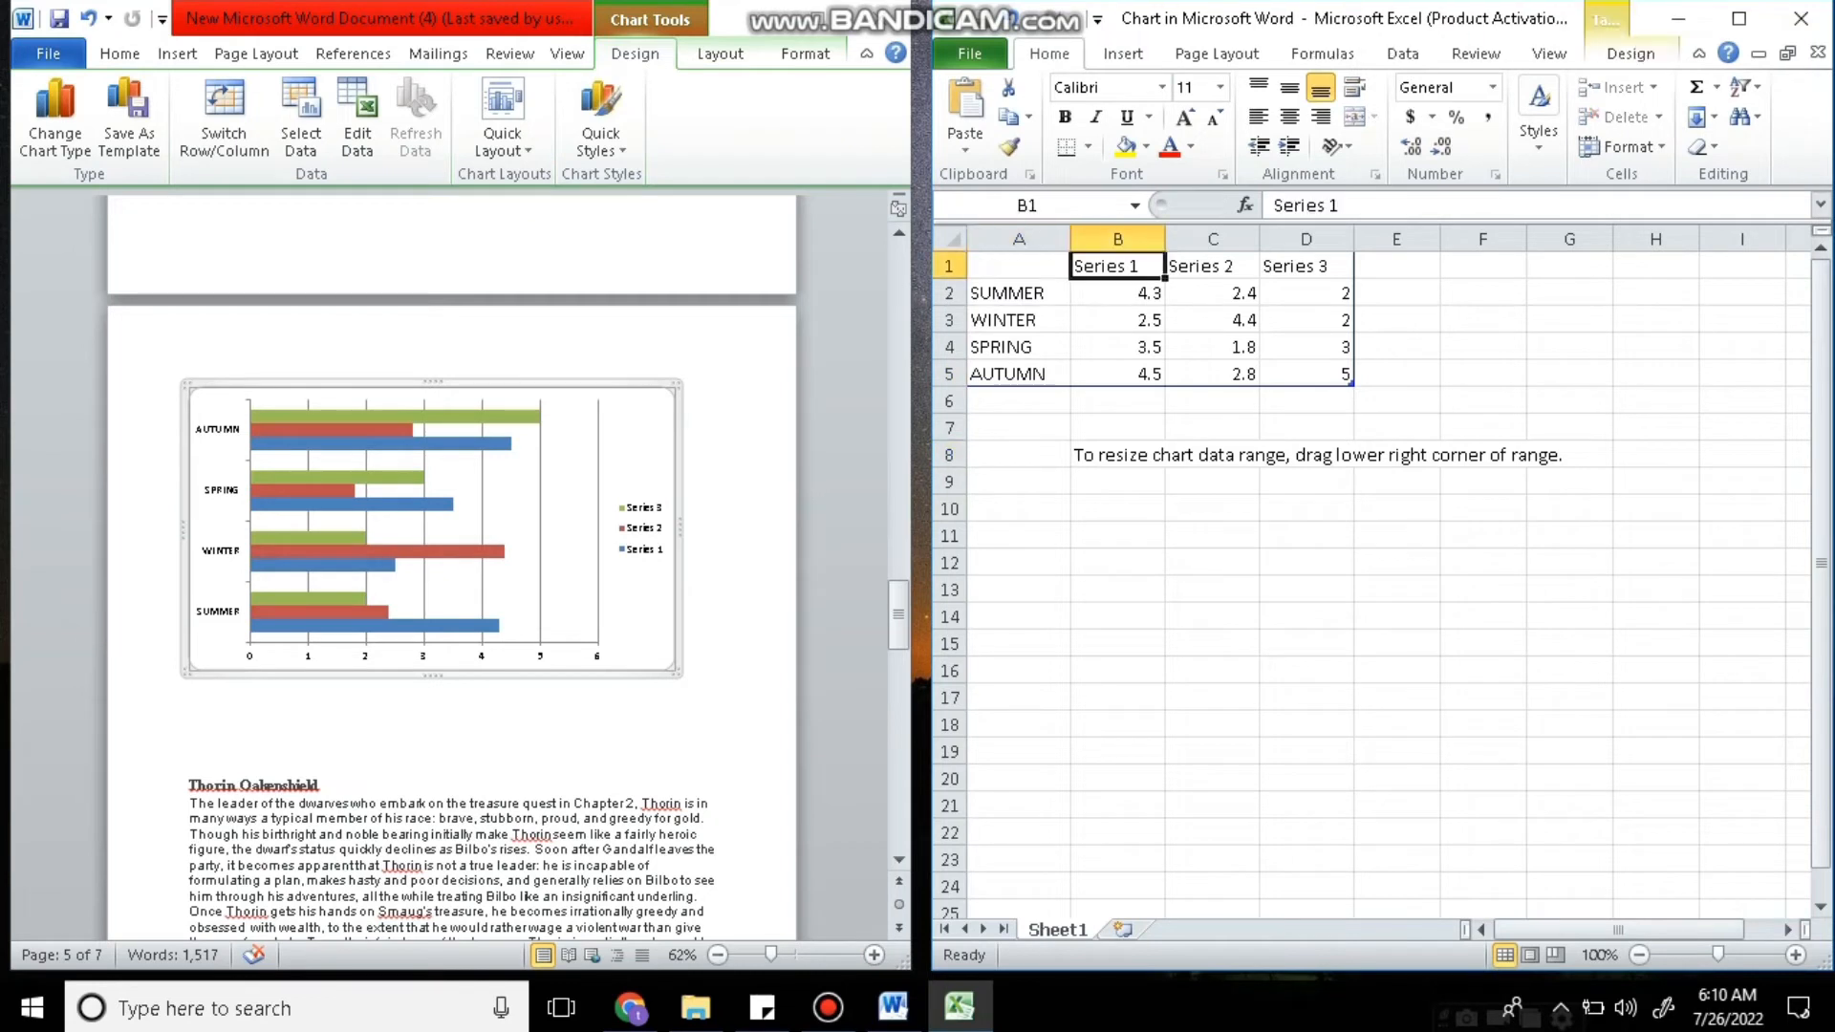
{"action": "type", "text": "DA"}
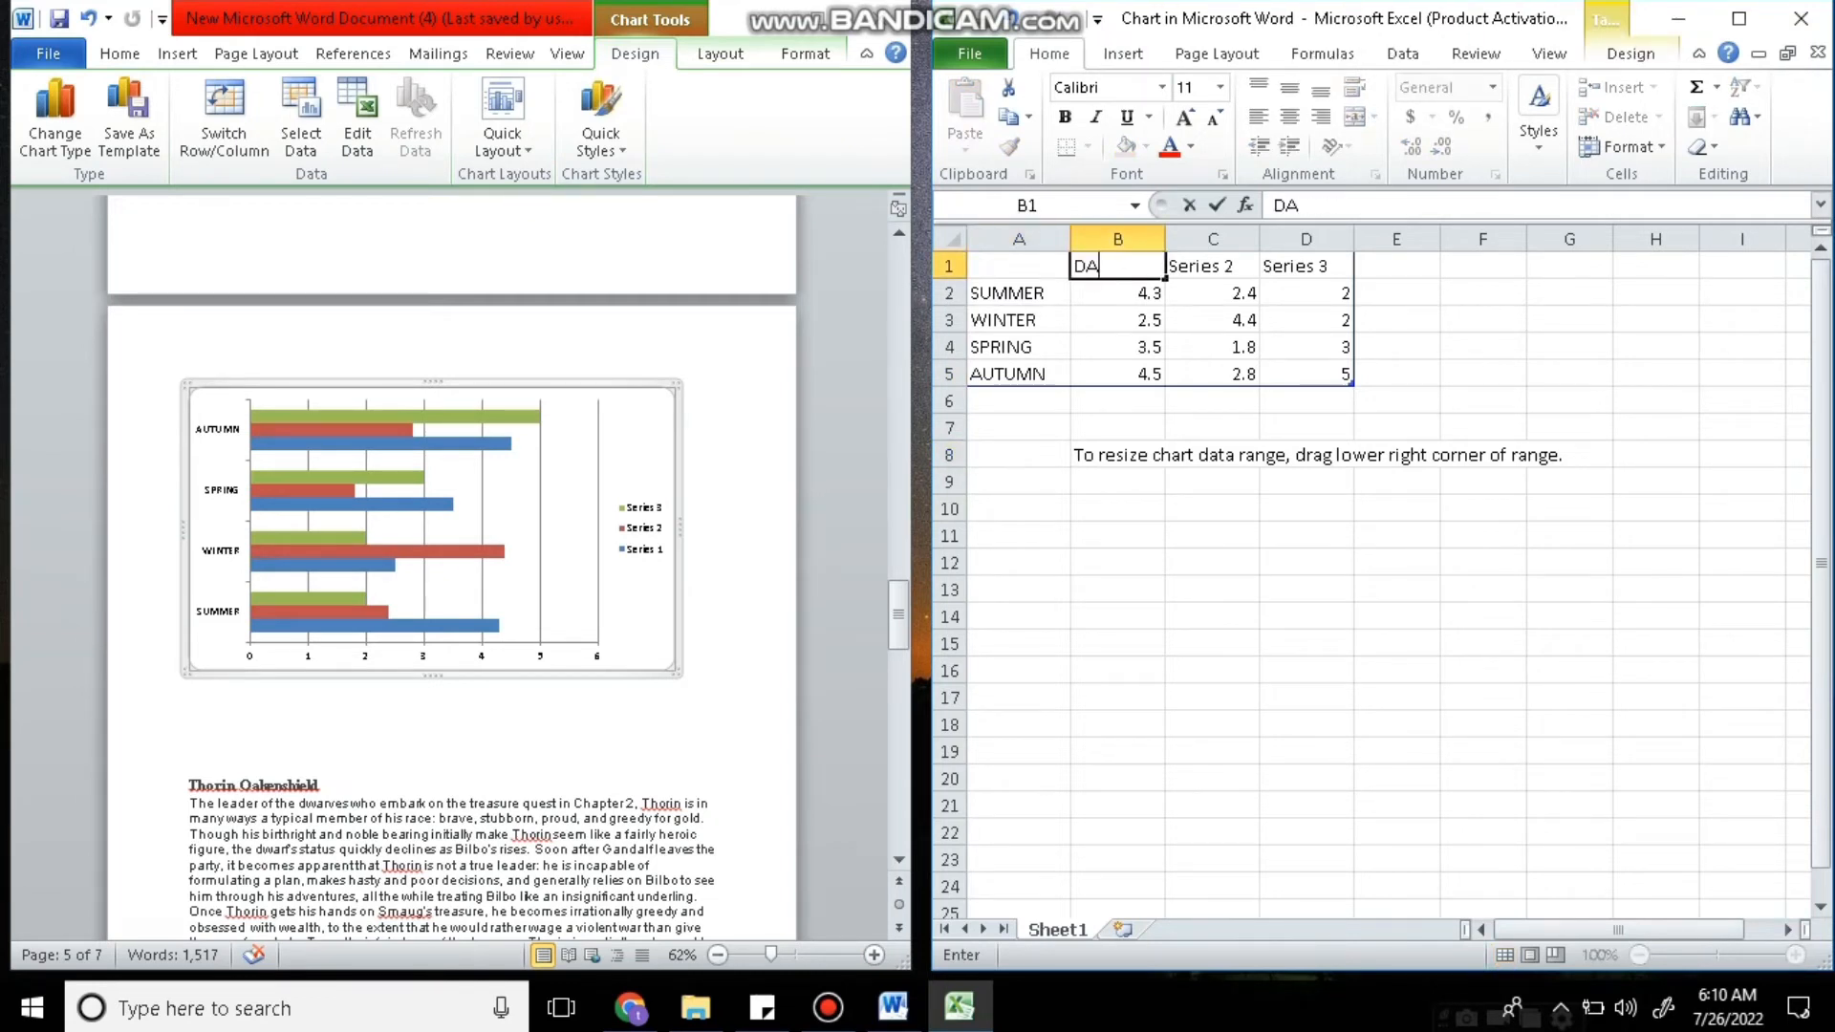
{"action": "type", "text": "Y"}
{"action": "key", "text": "Tab"}
{"action": "type", "text": "DAY"}
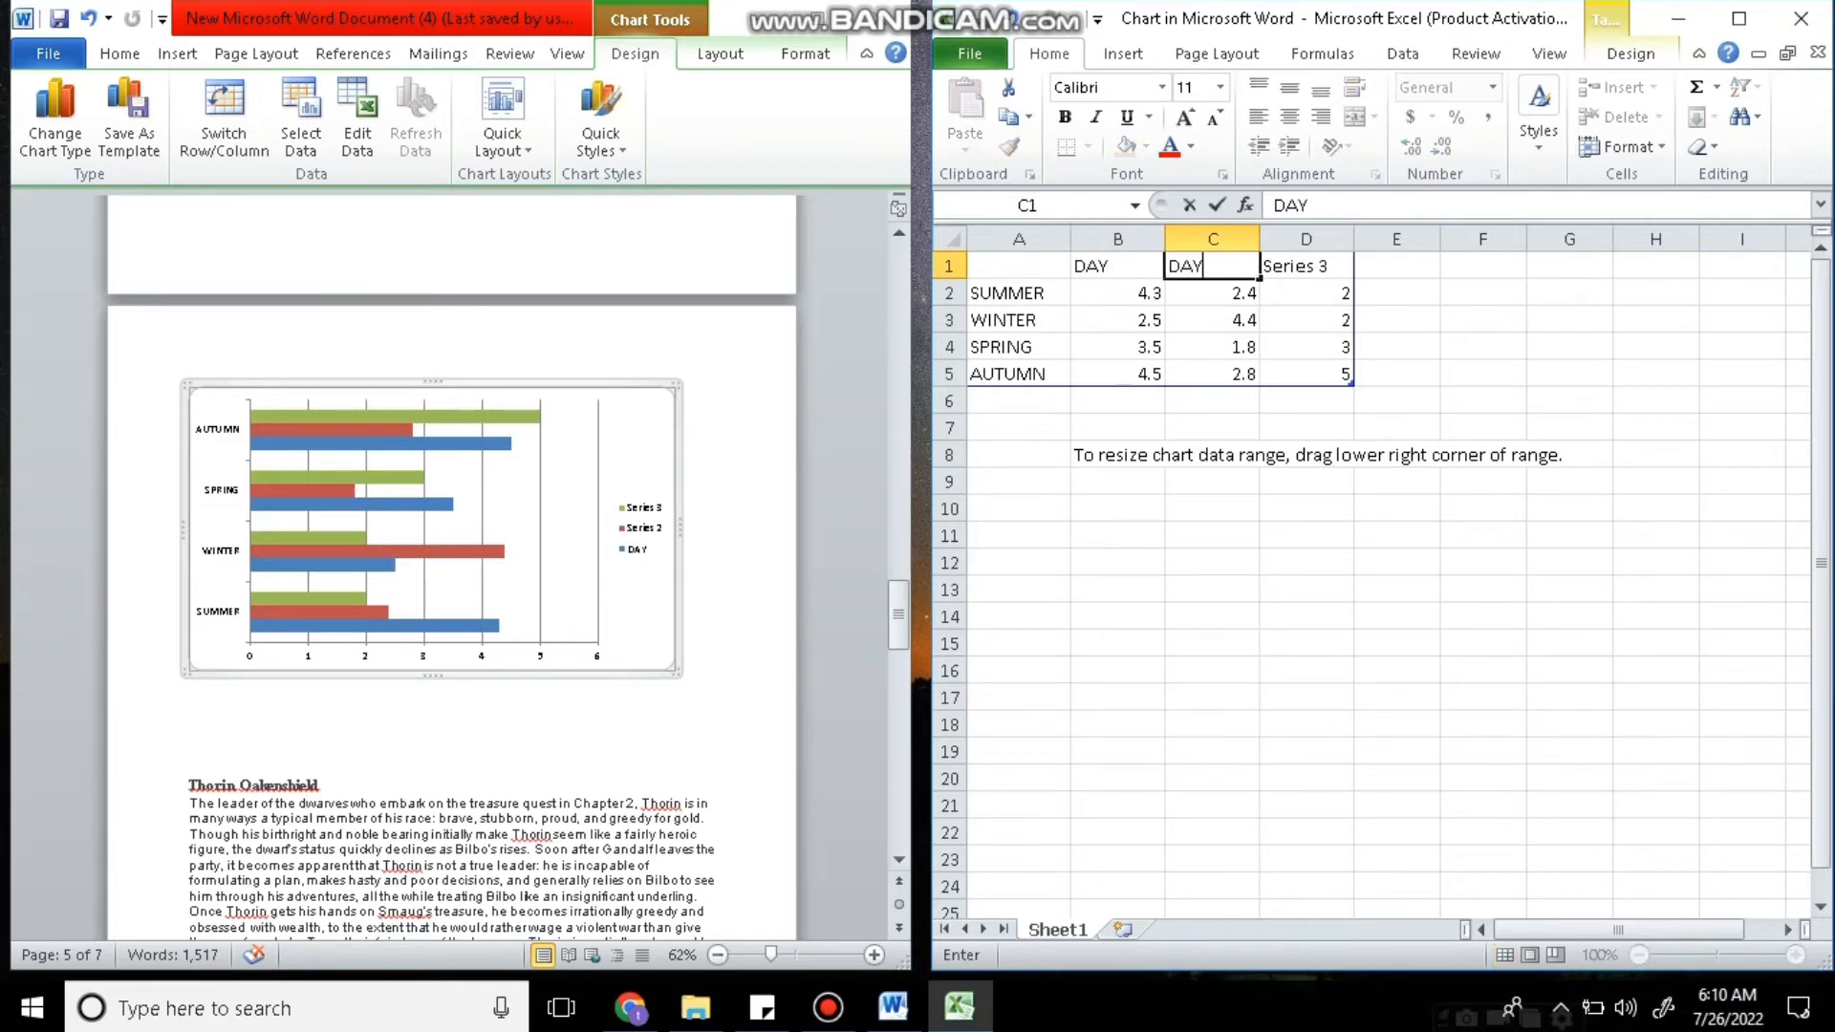
{"action": "key", "text": "Right"}
{"action": "key", "text": "Down"}
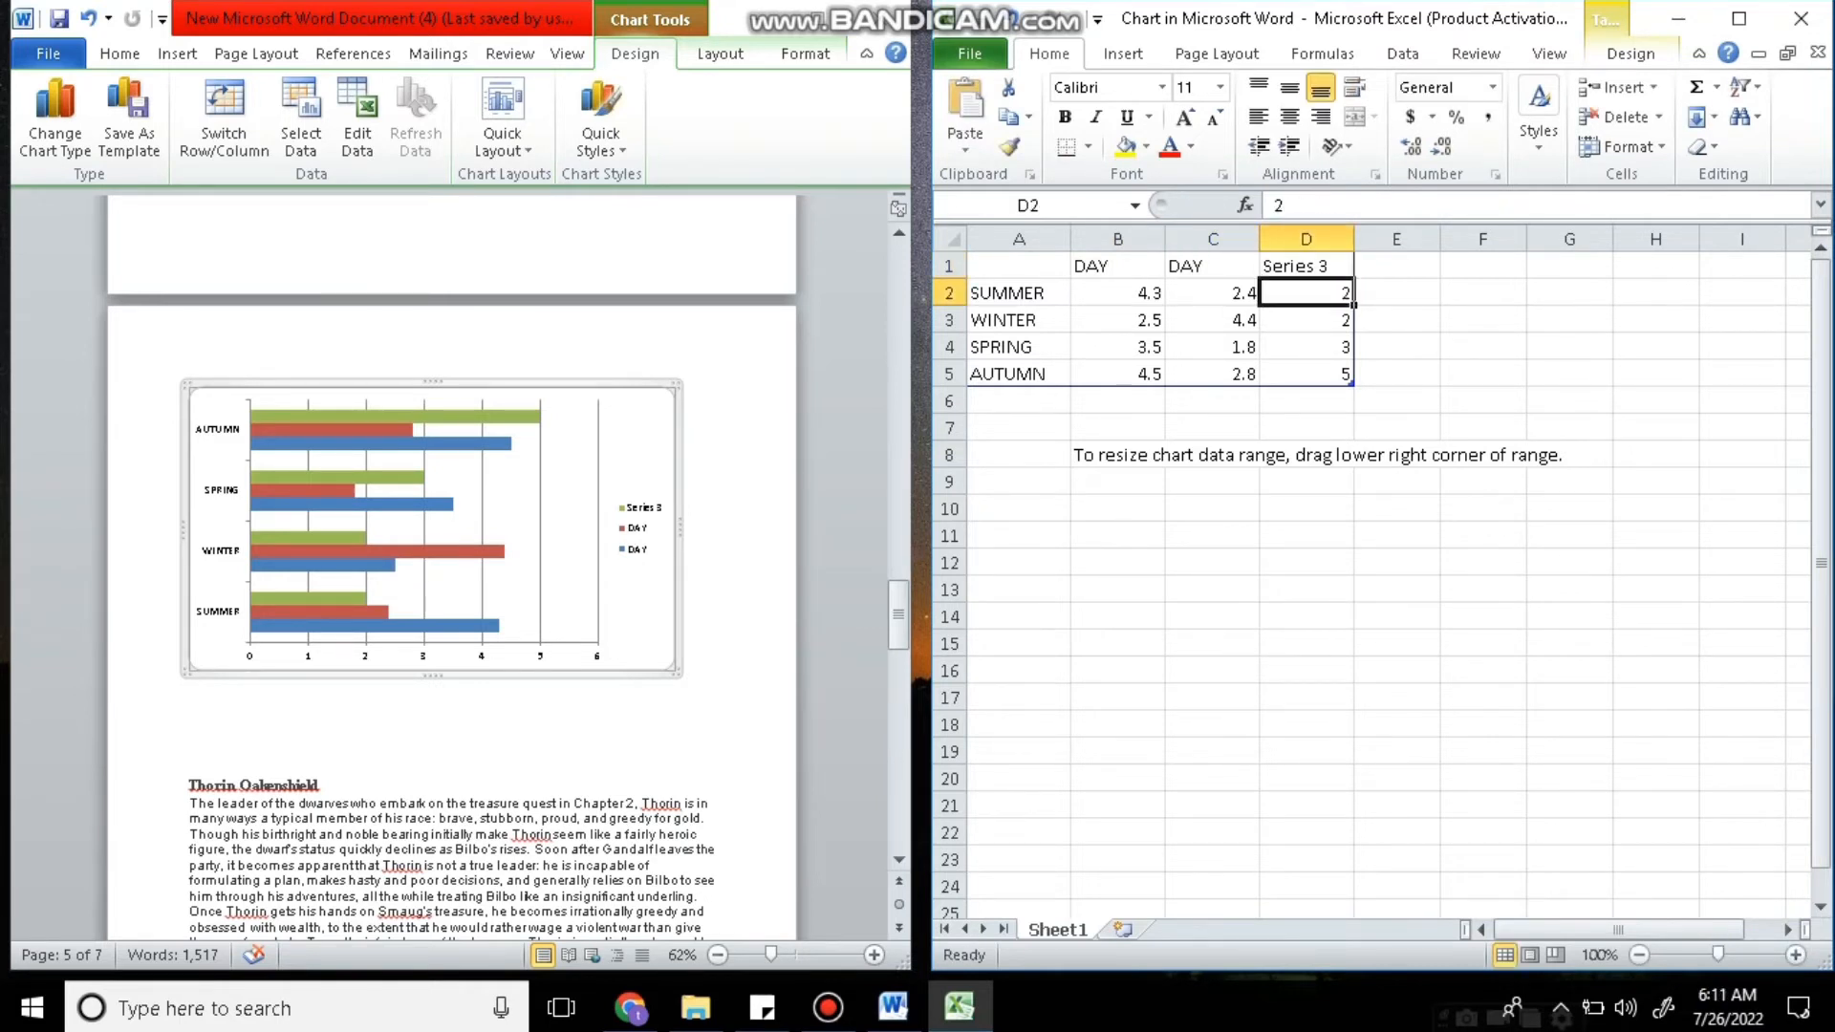
{"action": "key", "text": "Up"}
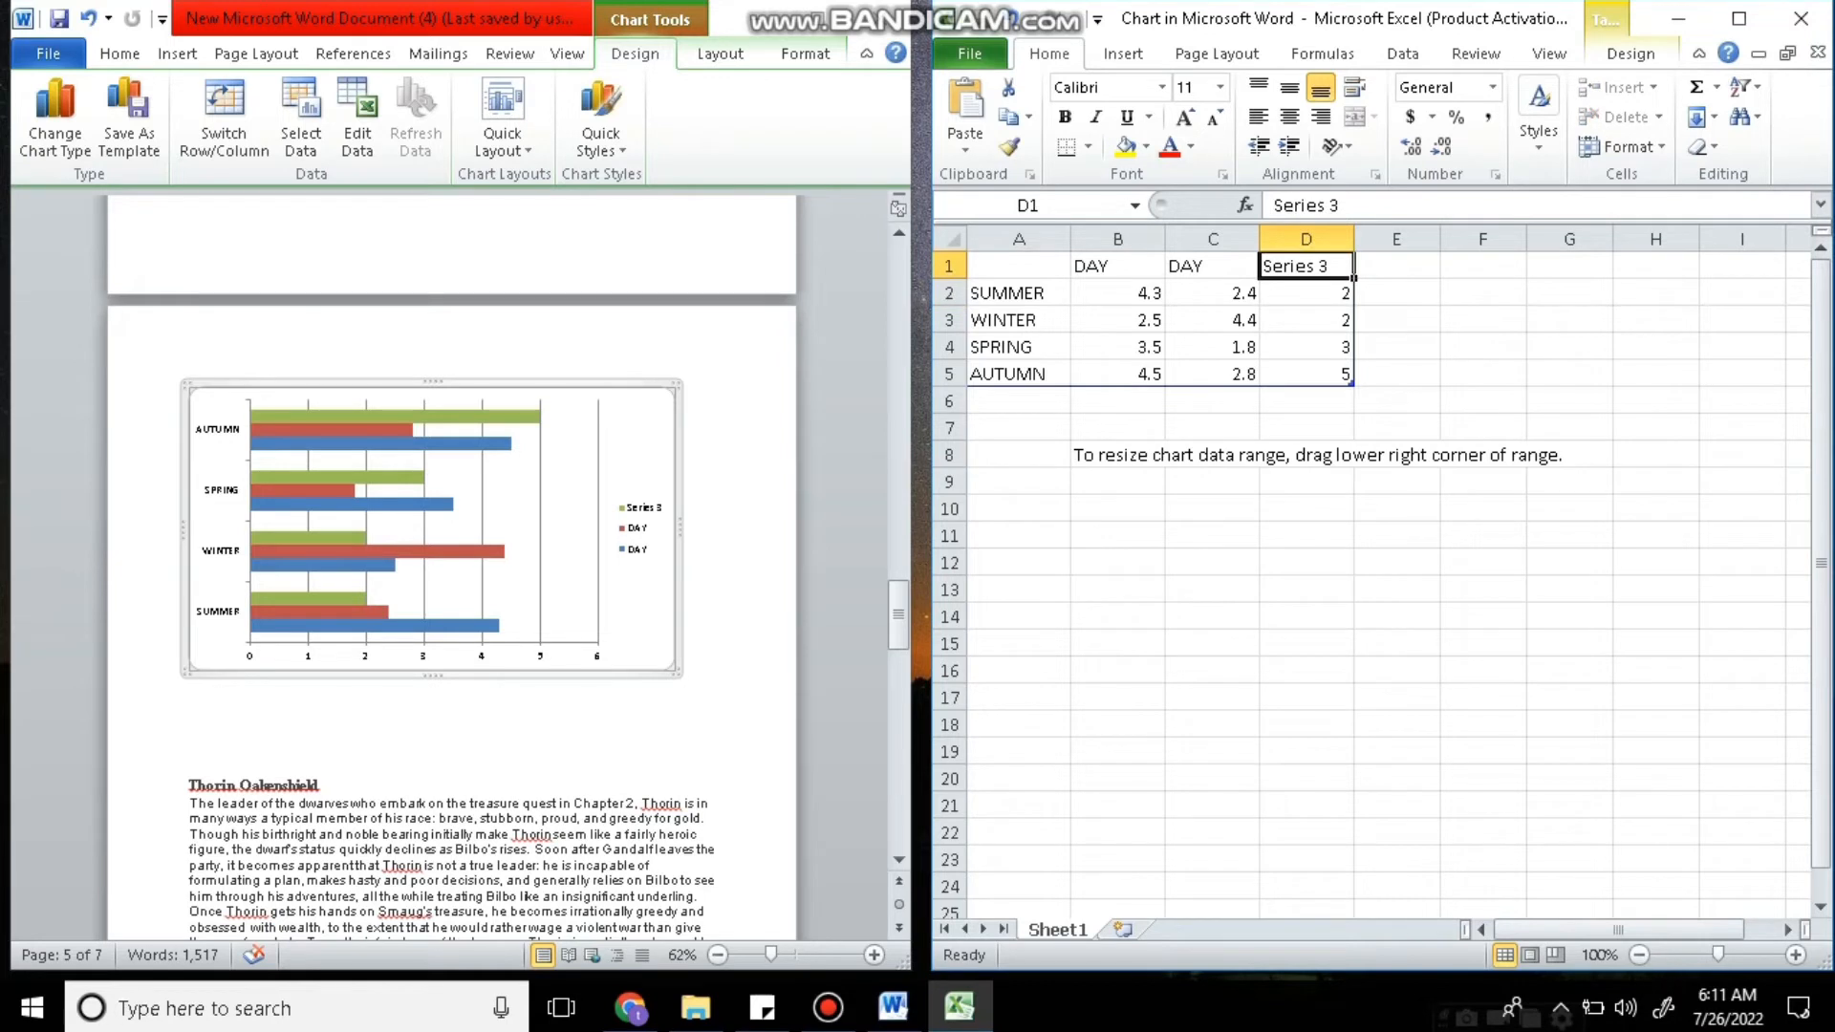
{"action": "type", "text": "DA"}
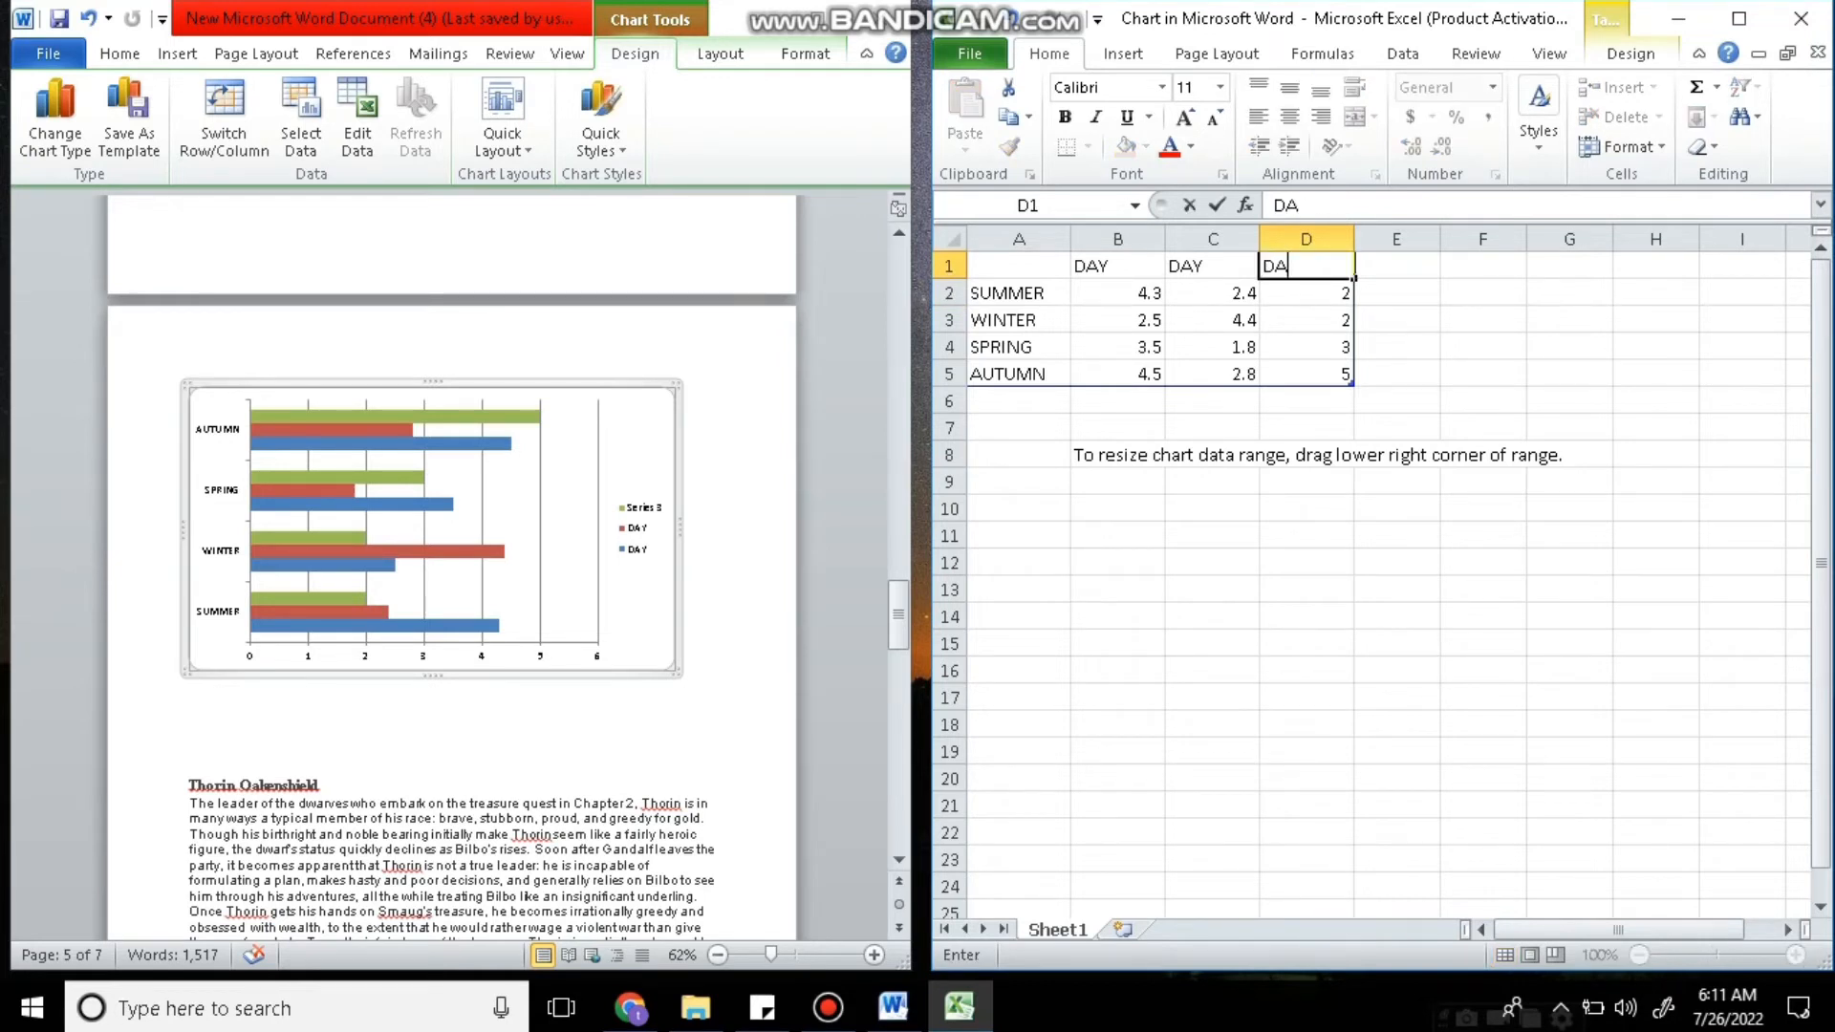
{"action": "type", "text": "Y 3"}
{"action": "key", "text": "Return"}
Change the heading in C1 to DAY 2 and in B1 to DAY 1, and close the chart's data sheet.
{"action": "key", "text": "Left"}
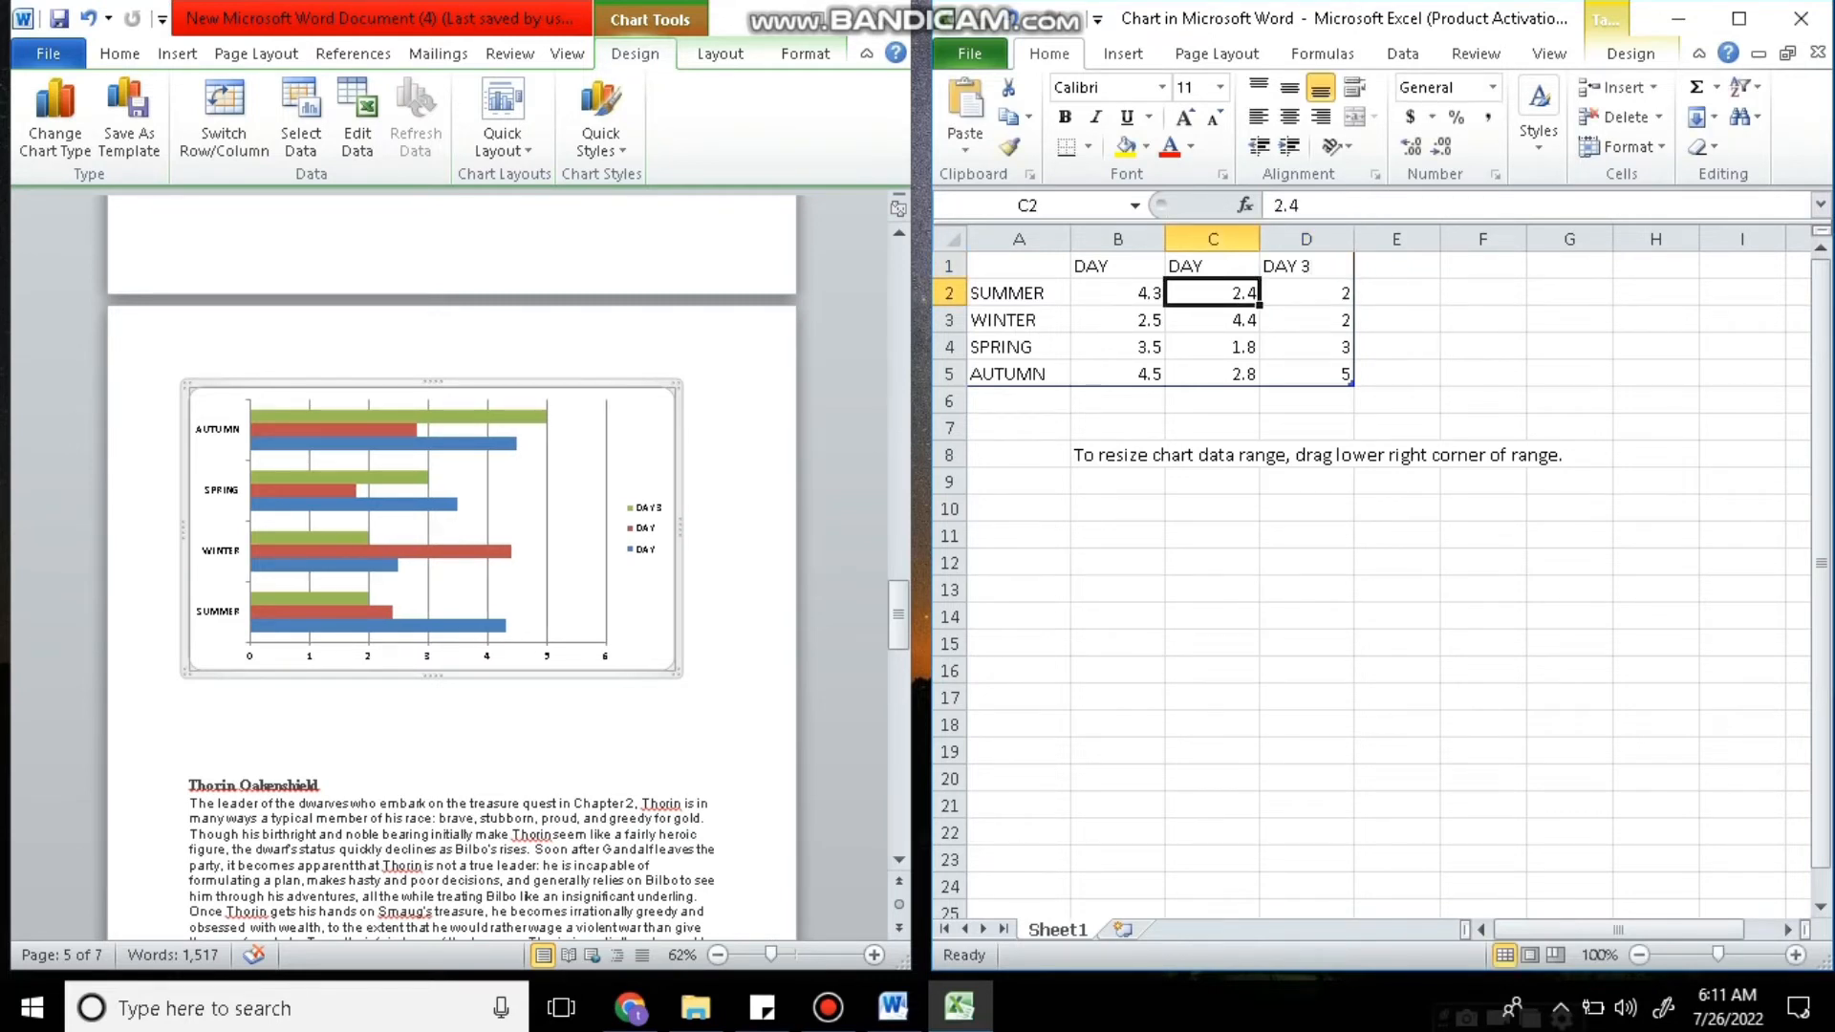
{"action": "key", "text": "Up"}
{"action": "key", "text": "F2"}
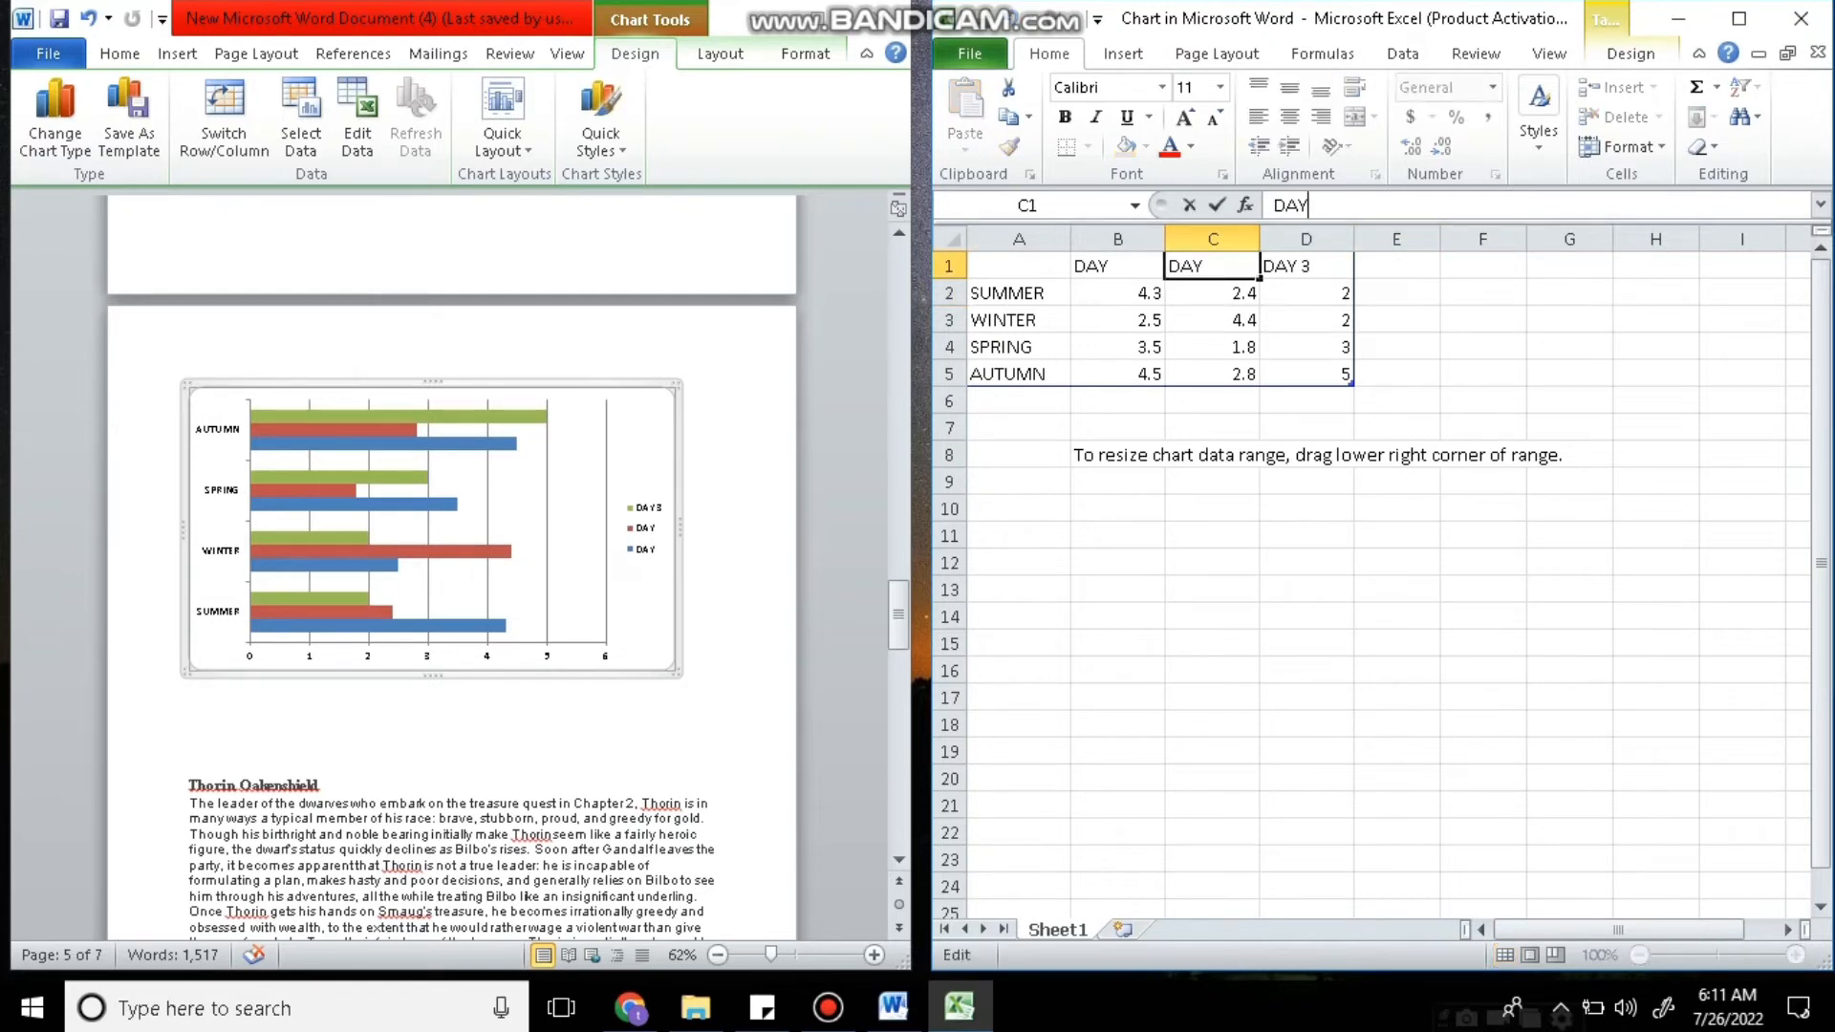
{"action": "type", "text": "2"}
{"action": "key", "text": "Return"}
{"action": "key", "text": "Left"}
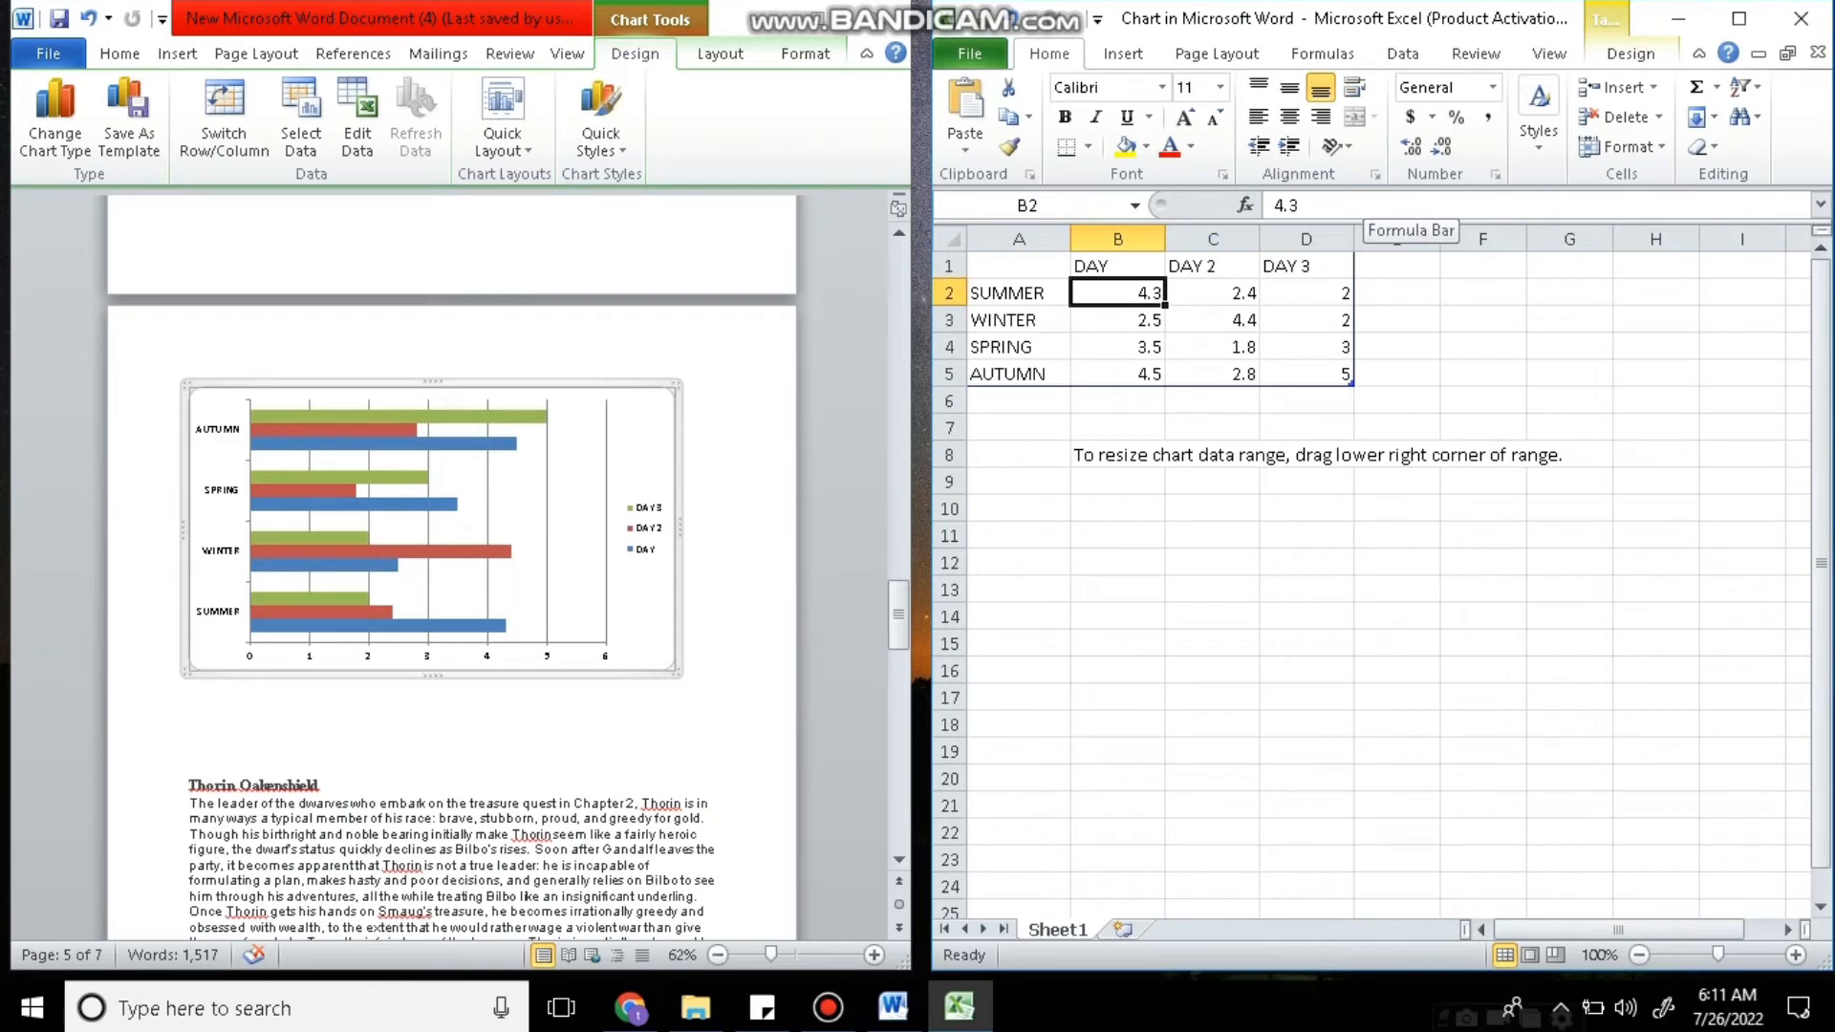
{"action": "key", "text": "Up"}
{"action": "left_click", "coordinate": [1363, 206]}
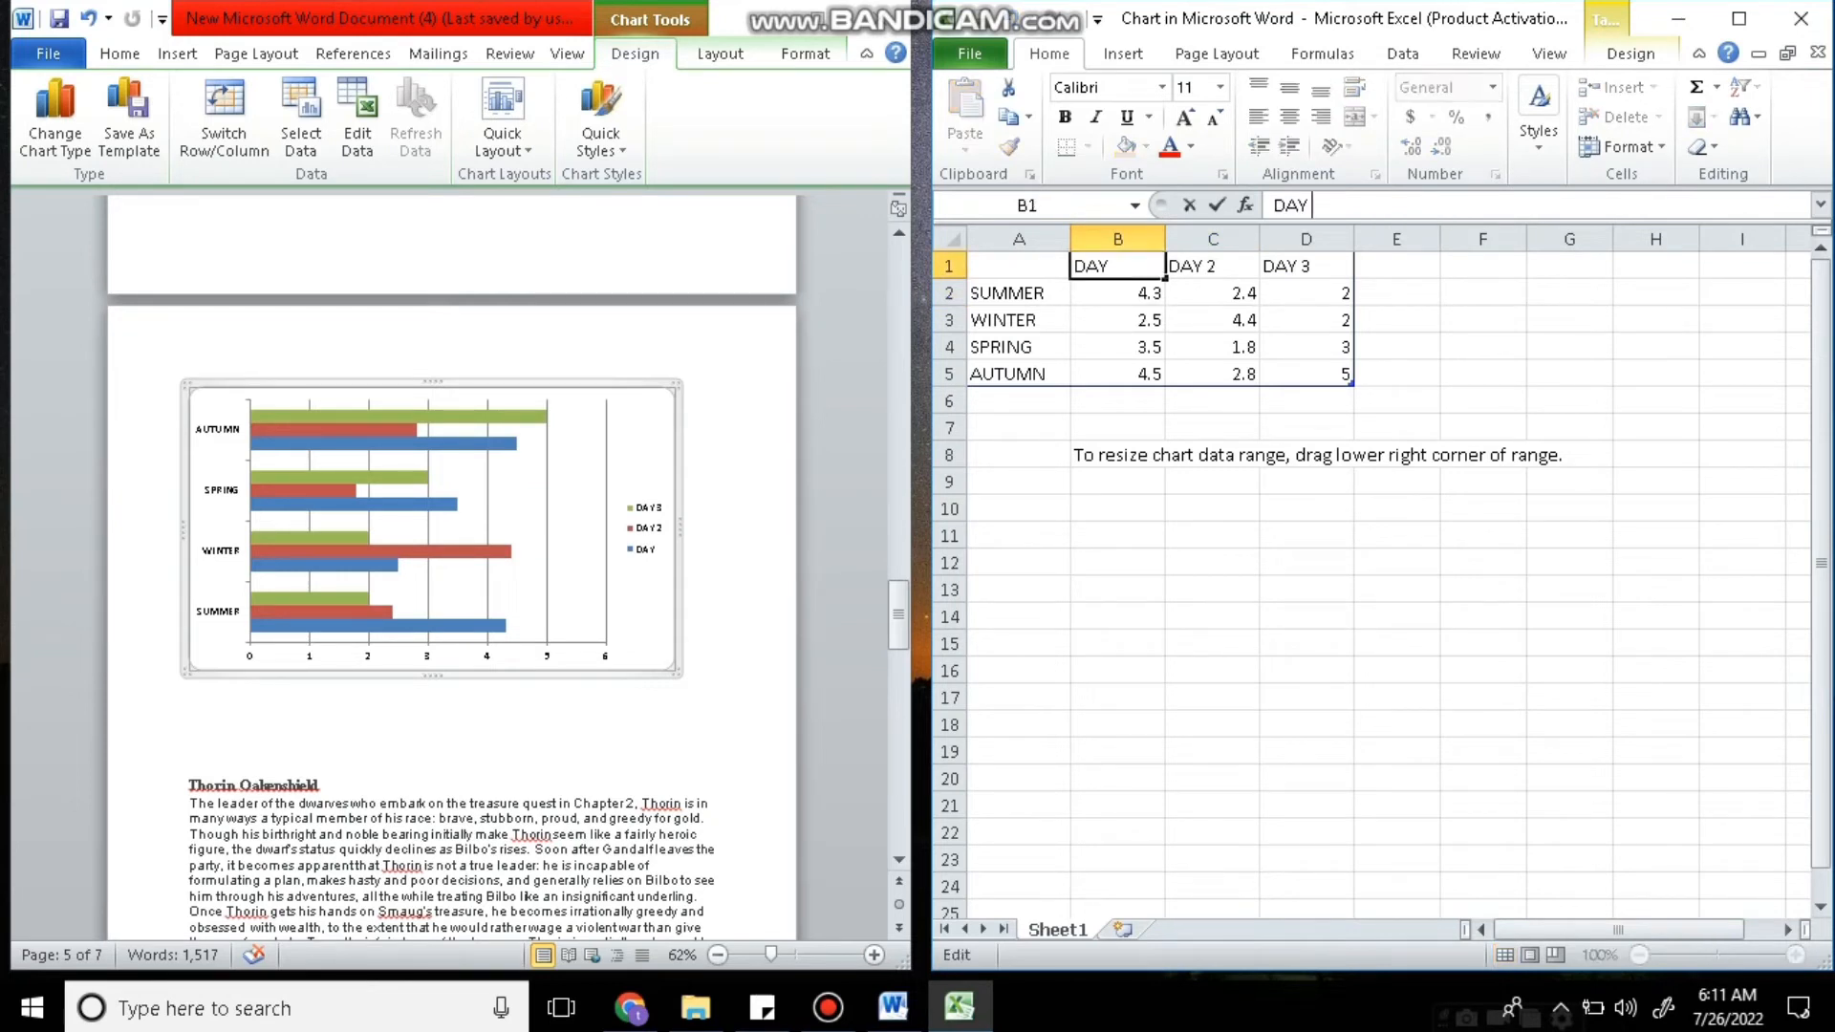
{"action": "type", "text": "1"}
{"action": "key", "text": "Return"}
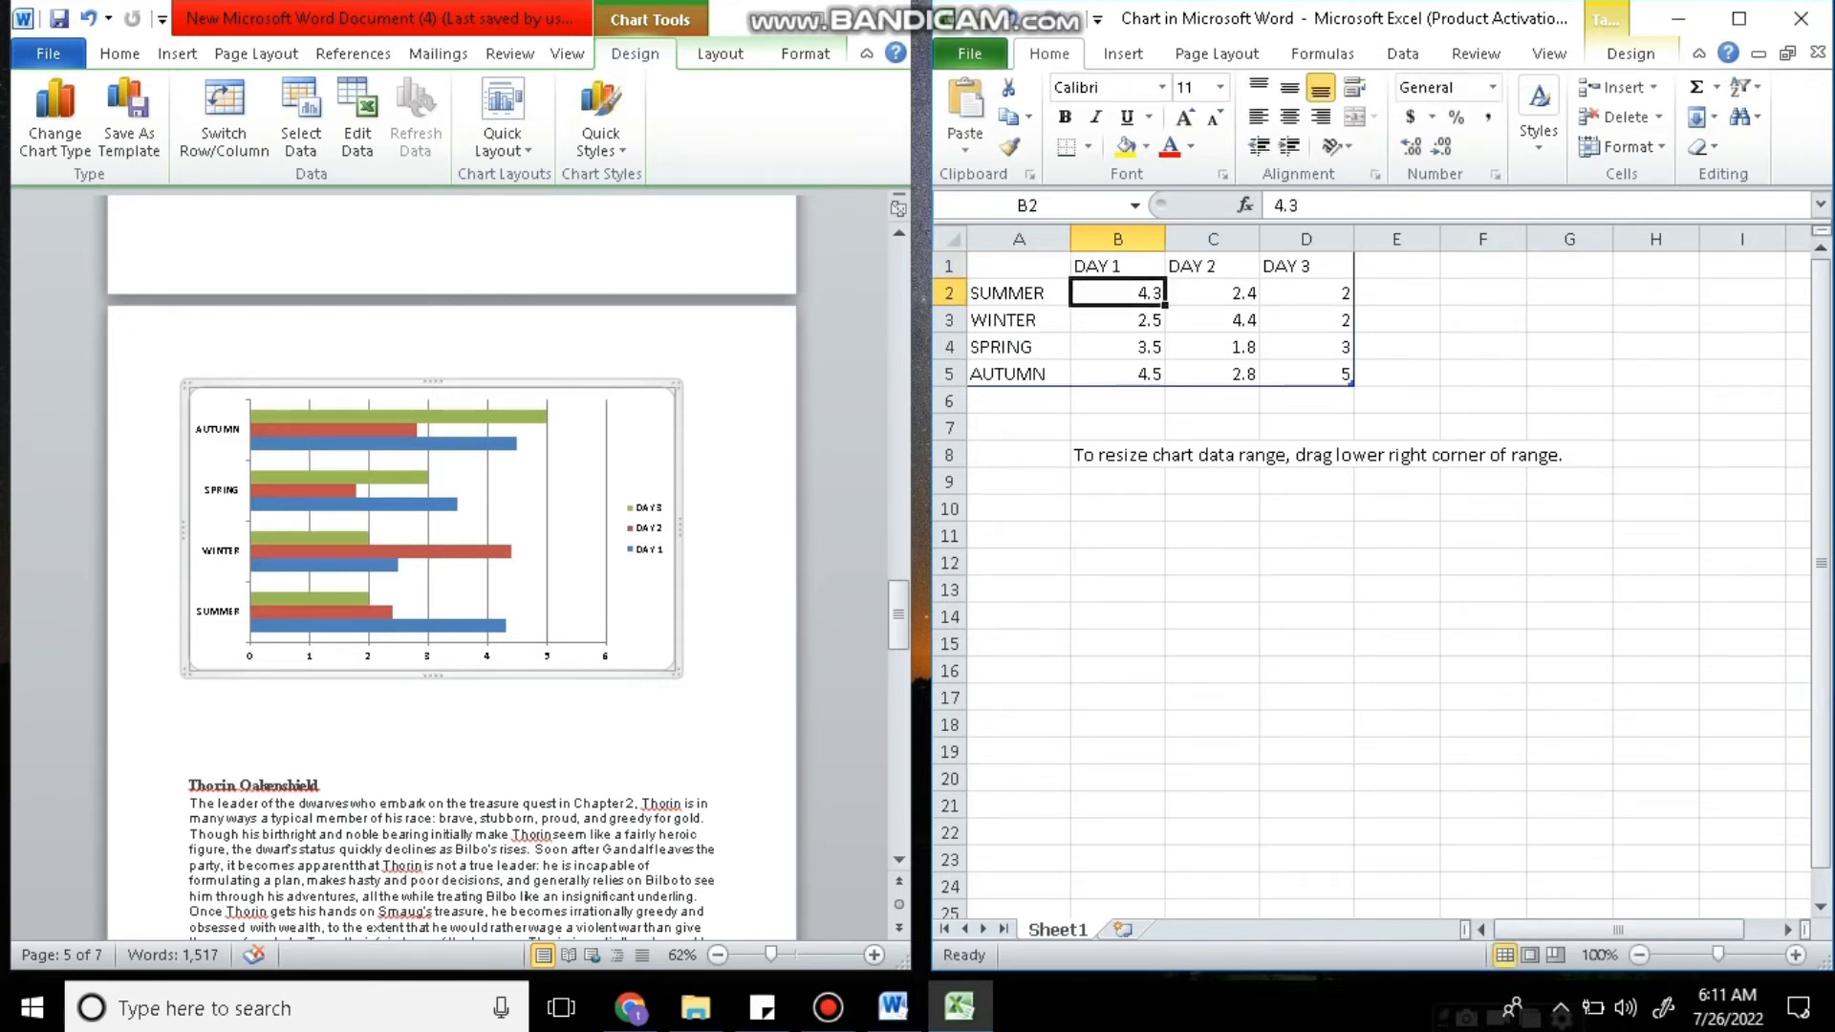
{"action": "left_click", "coordinate": [1801, 18]}
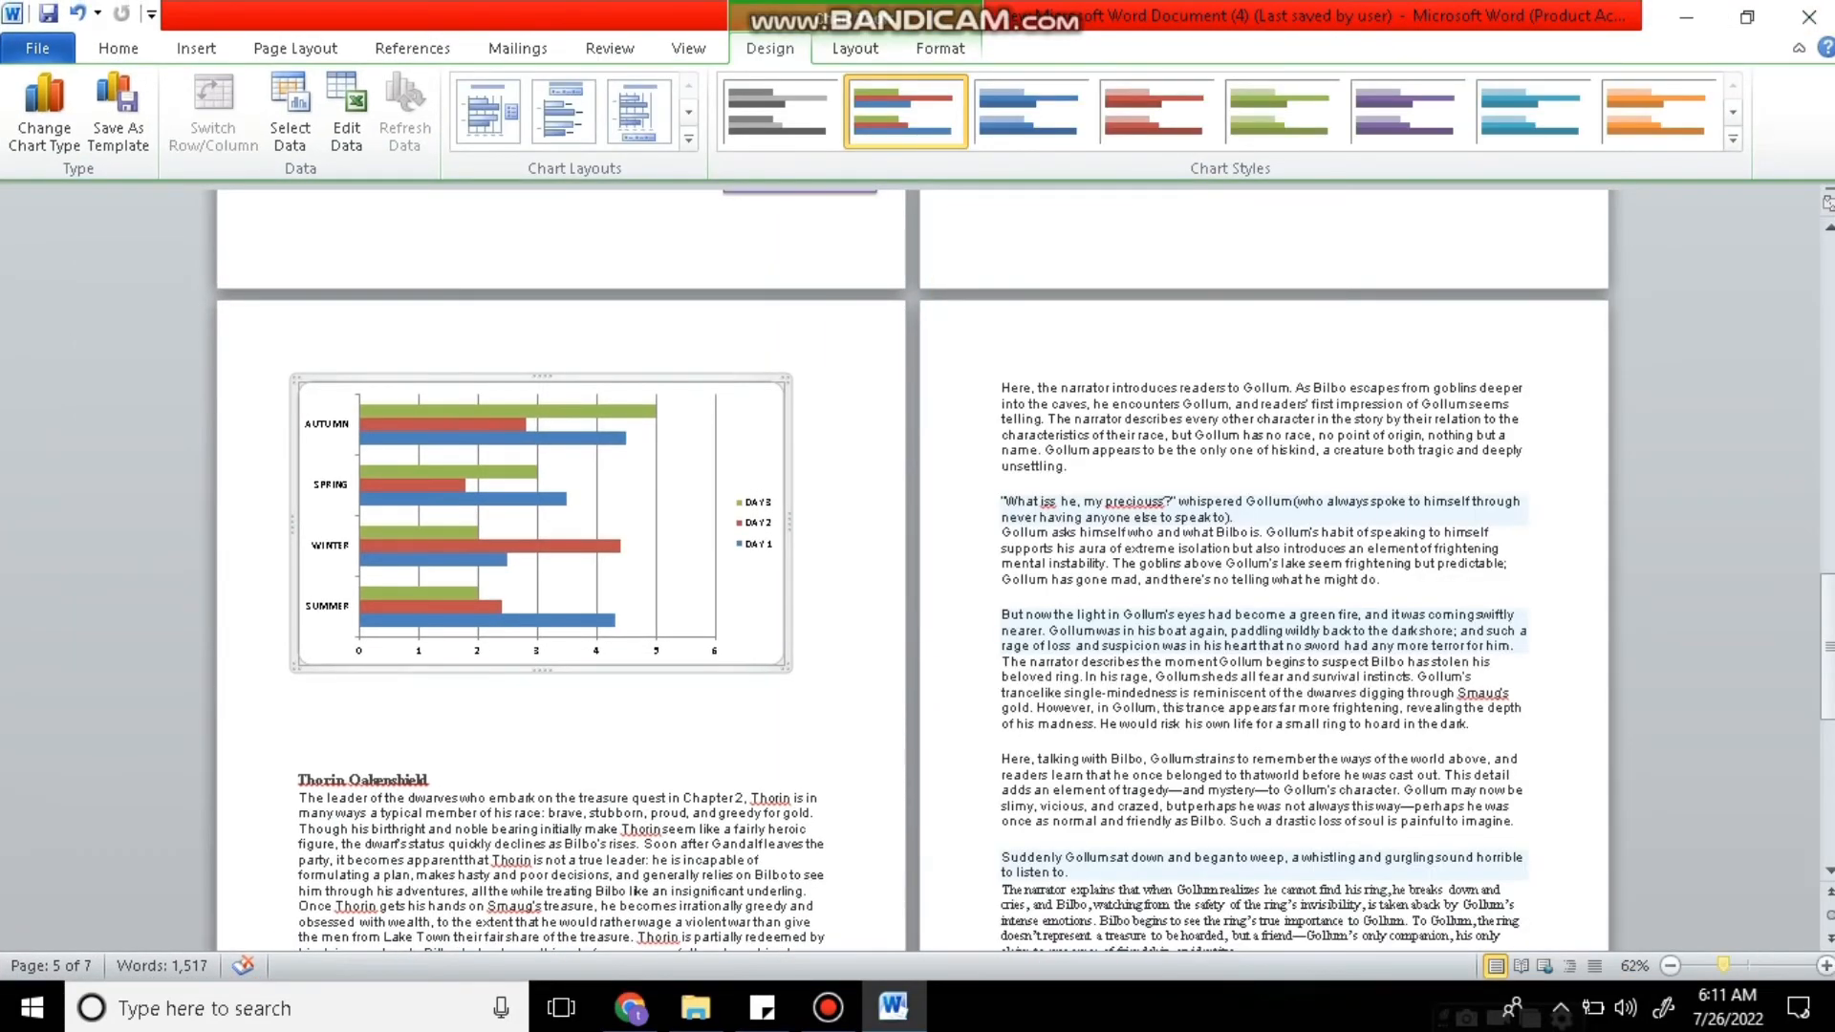
Insert the built-in Blank header into the document and replace its placeholder text with MS WORD.
{"action": "left_click_drag", "start_coordinate": [1723, 965], "coordinate": [1746, 965]}
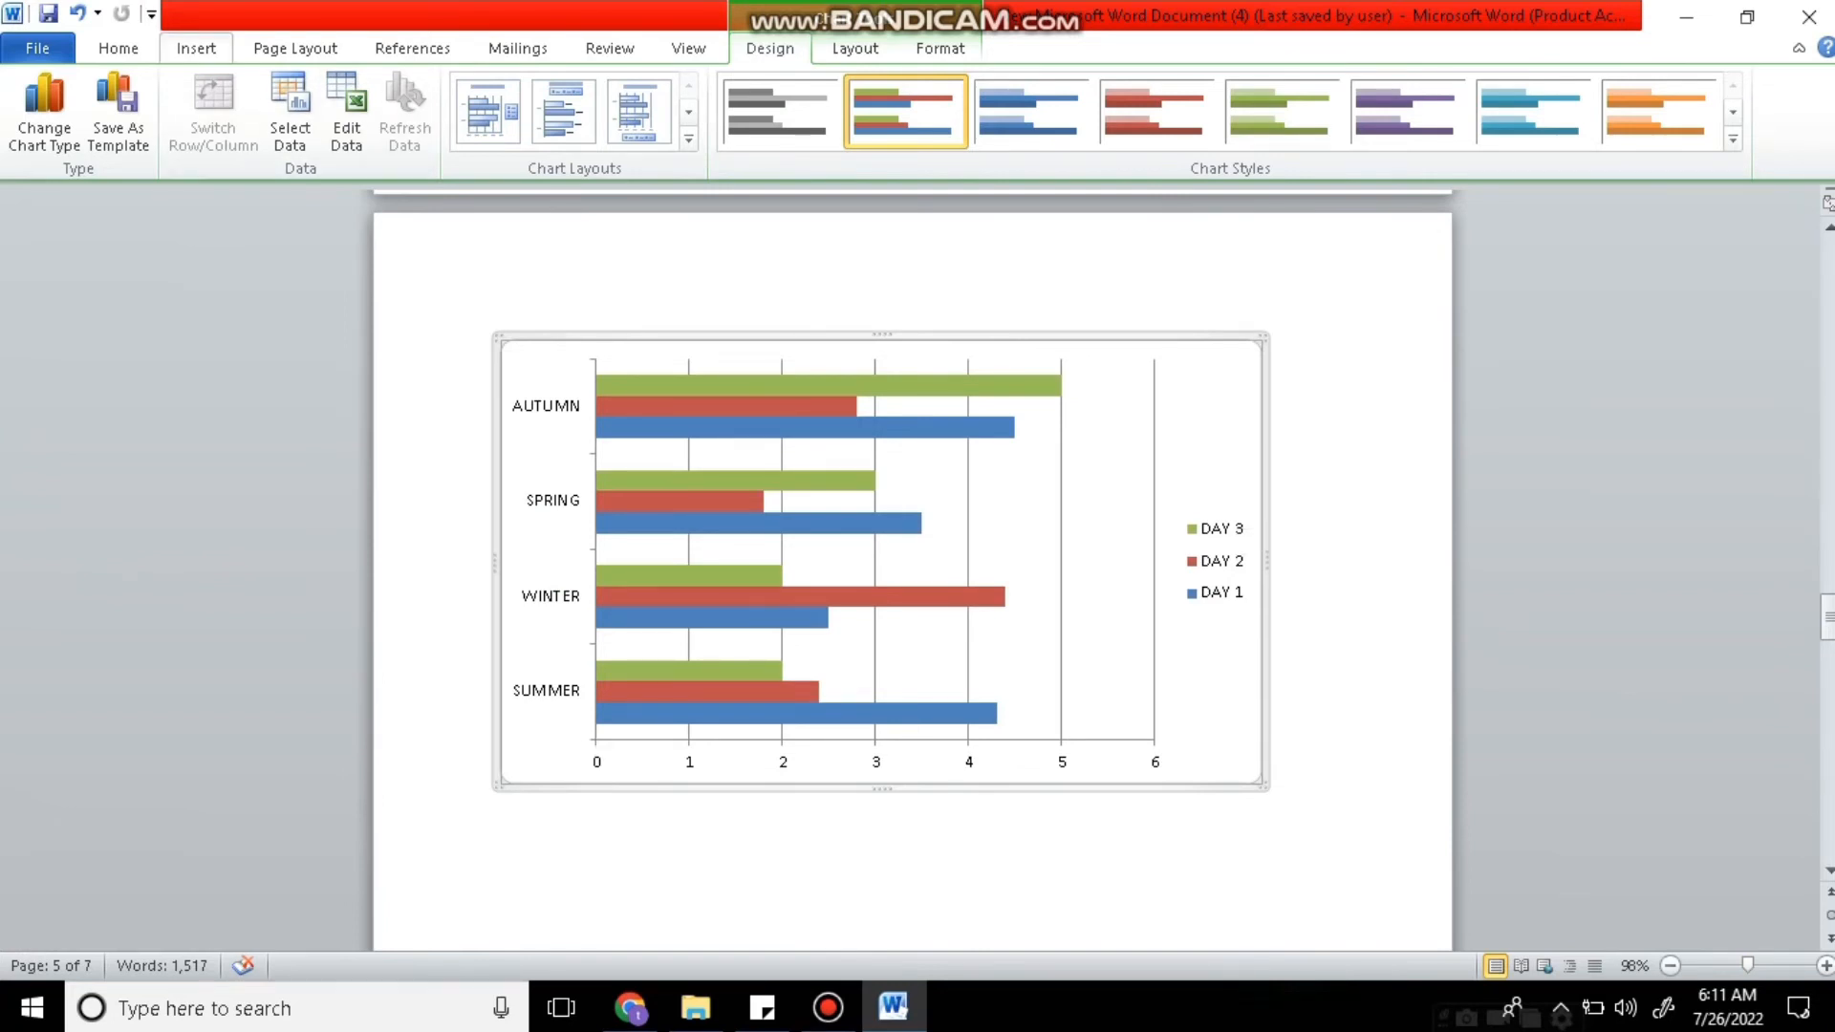
{"action": "left_click", "coordinate": [196, 49]}
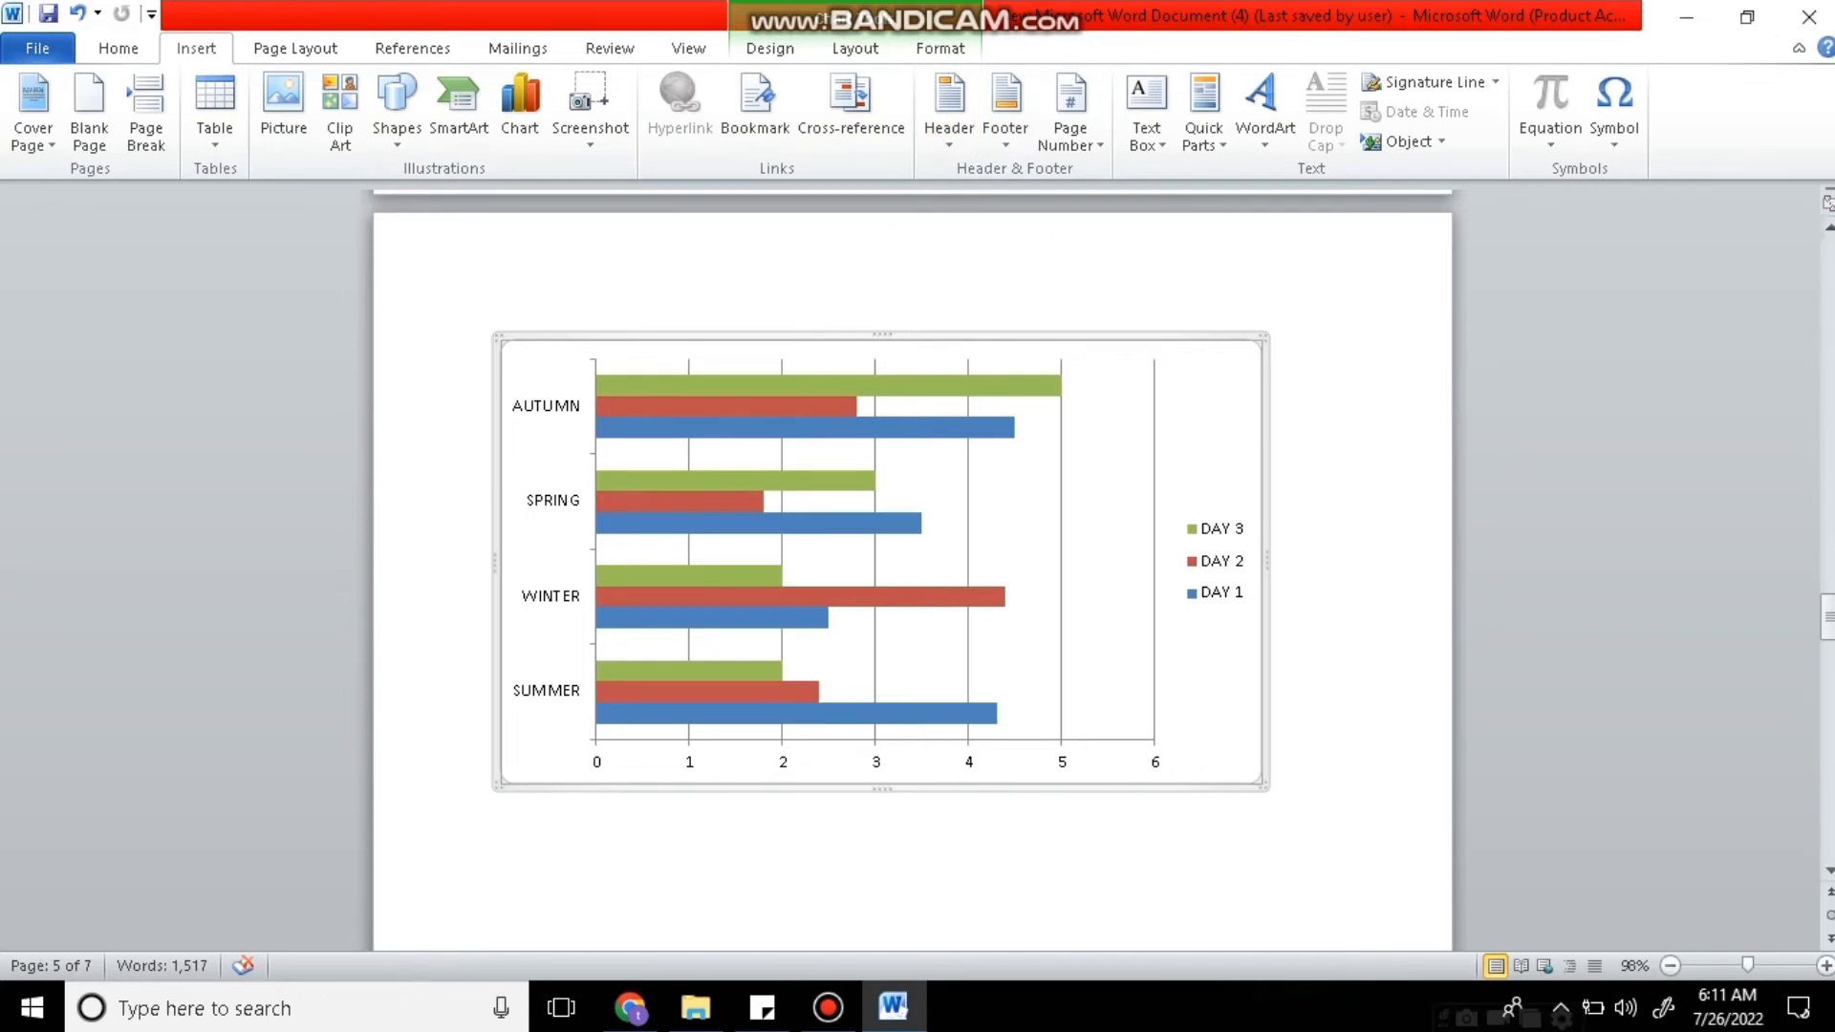
{"action": "scroll", "coordinate": [918, 574], "scroll_direction": "down", "scroll_amount": 2}
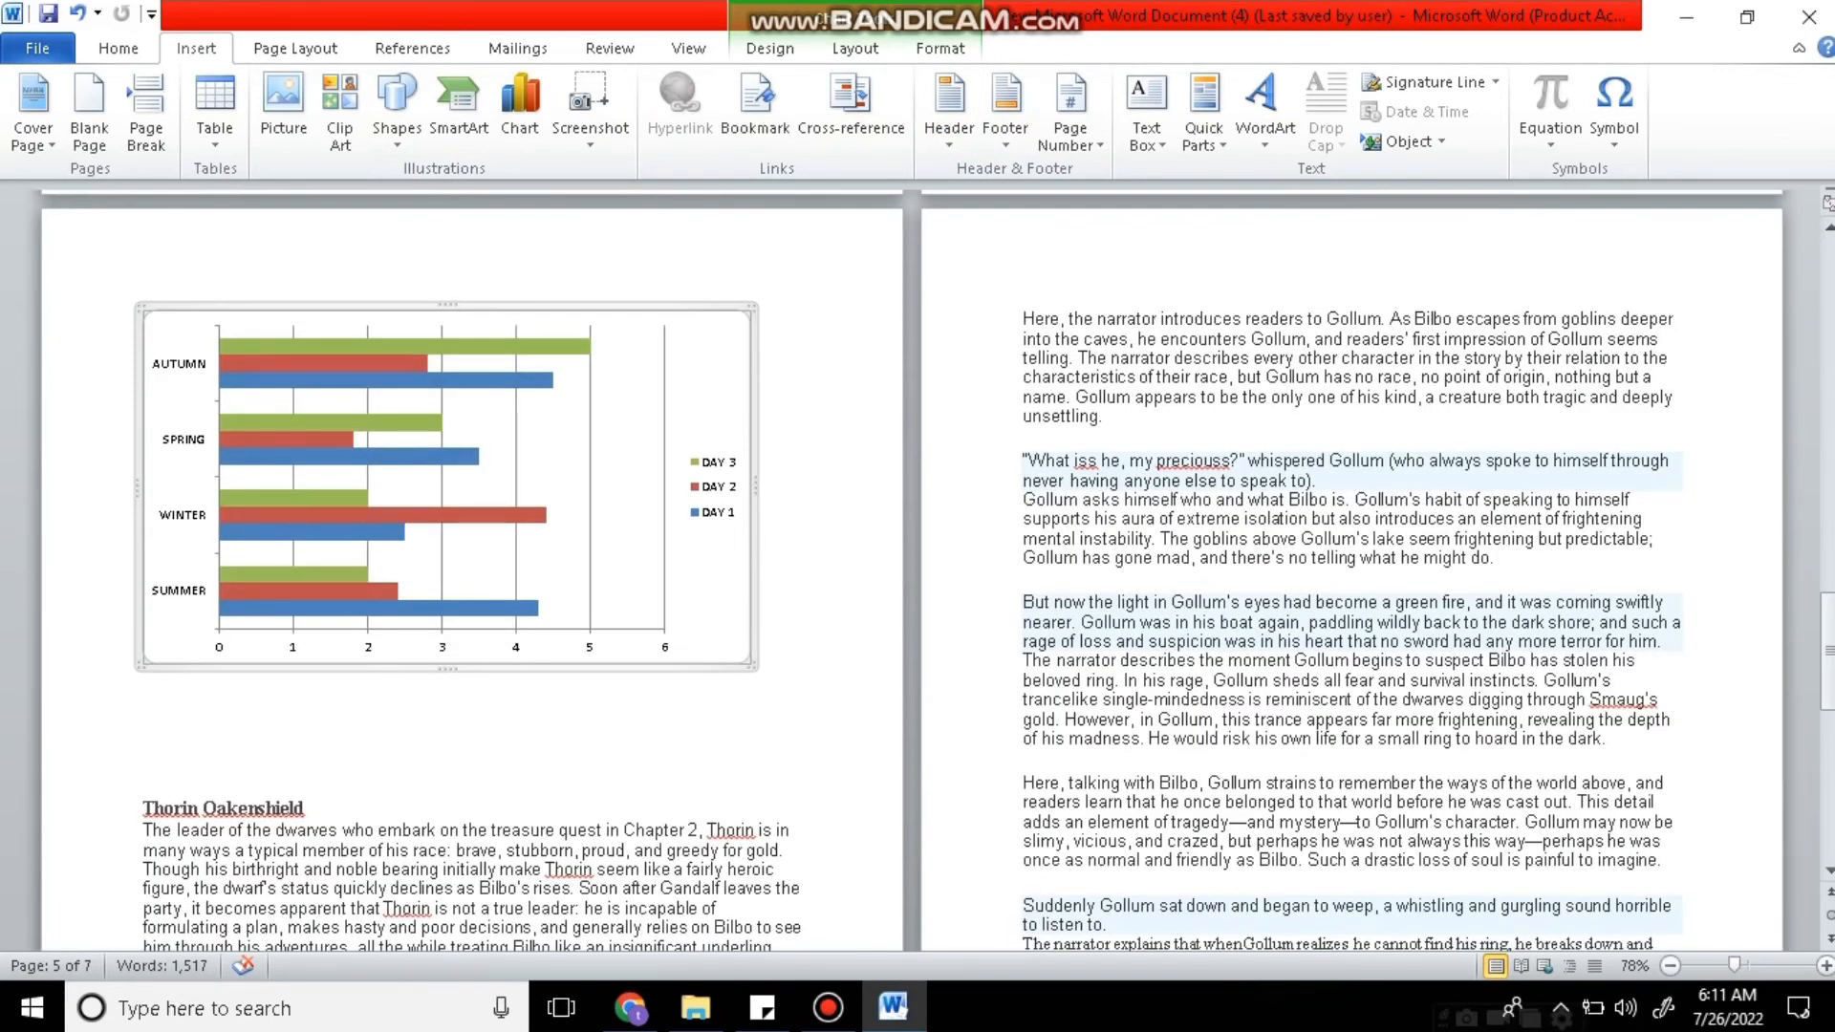
{"action": "left_click_drag", "start_coordinate": [1827, 651], "coordinate": [1827, 298]}
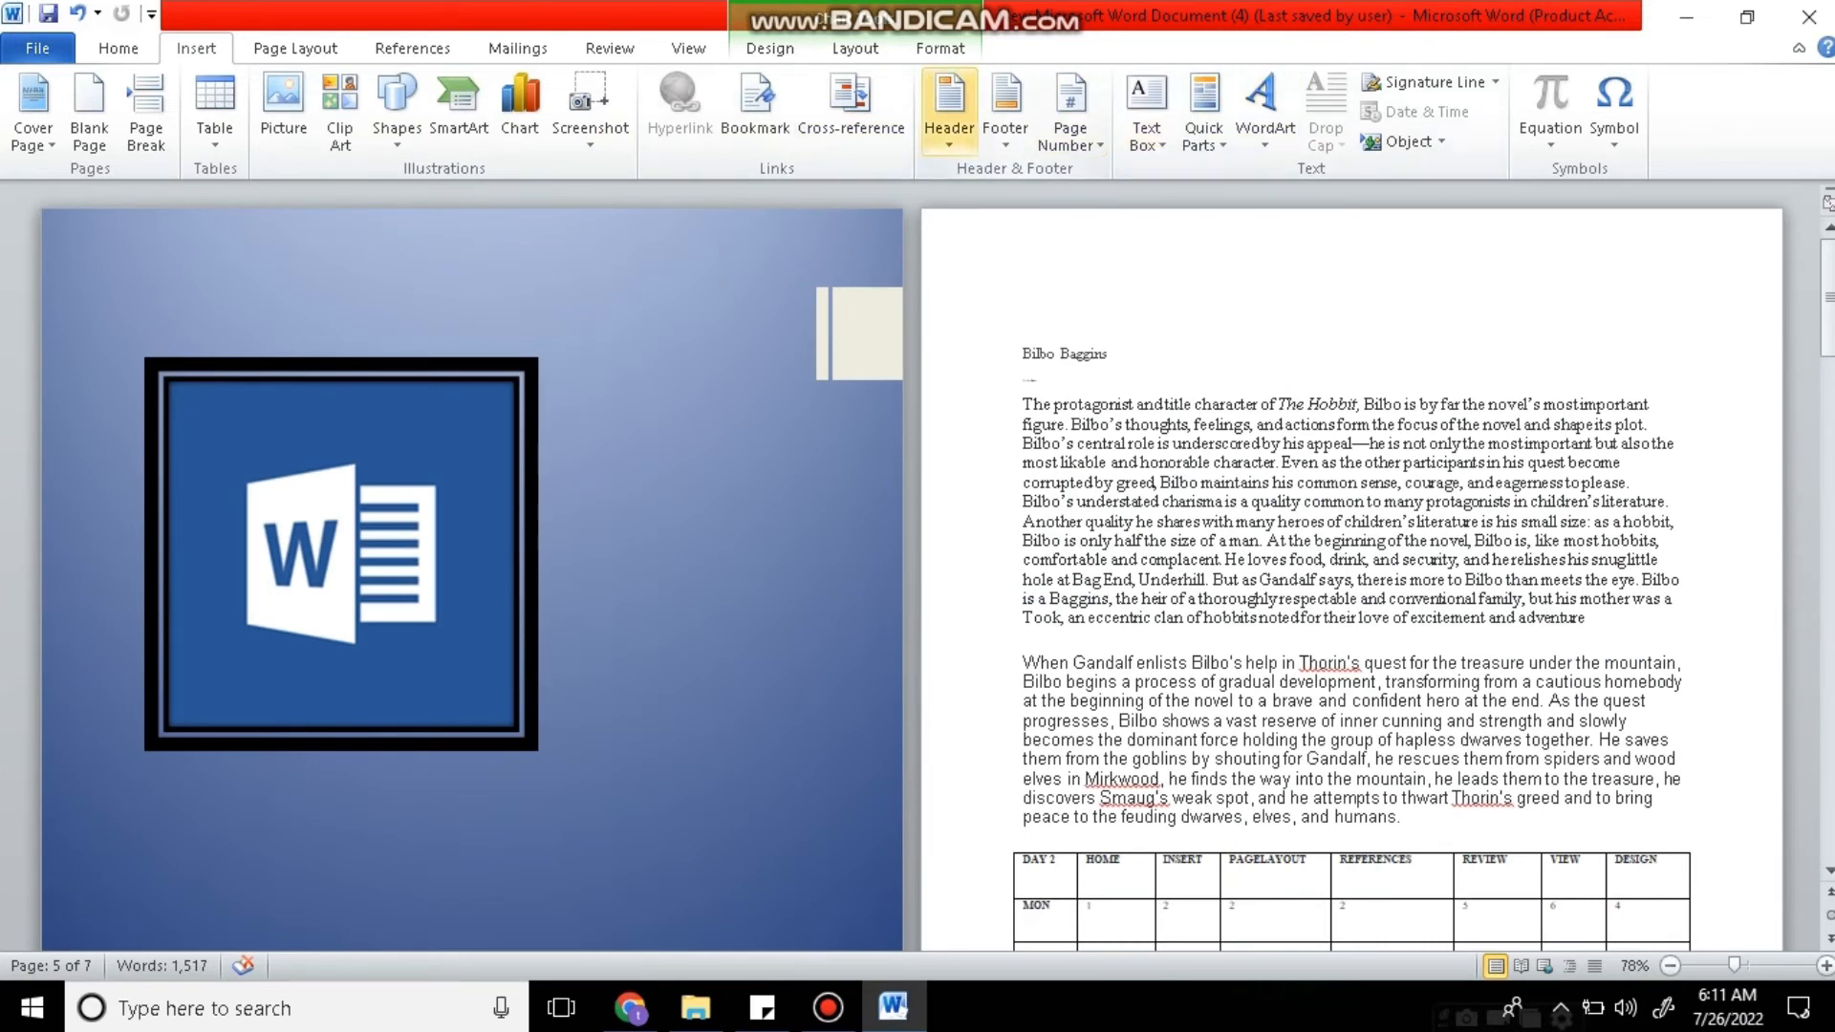
{"action": "left_click", "coordinate": [949, 109]}
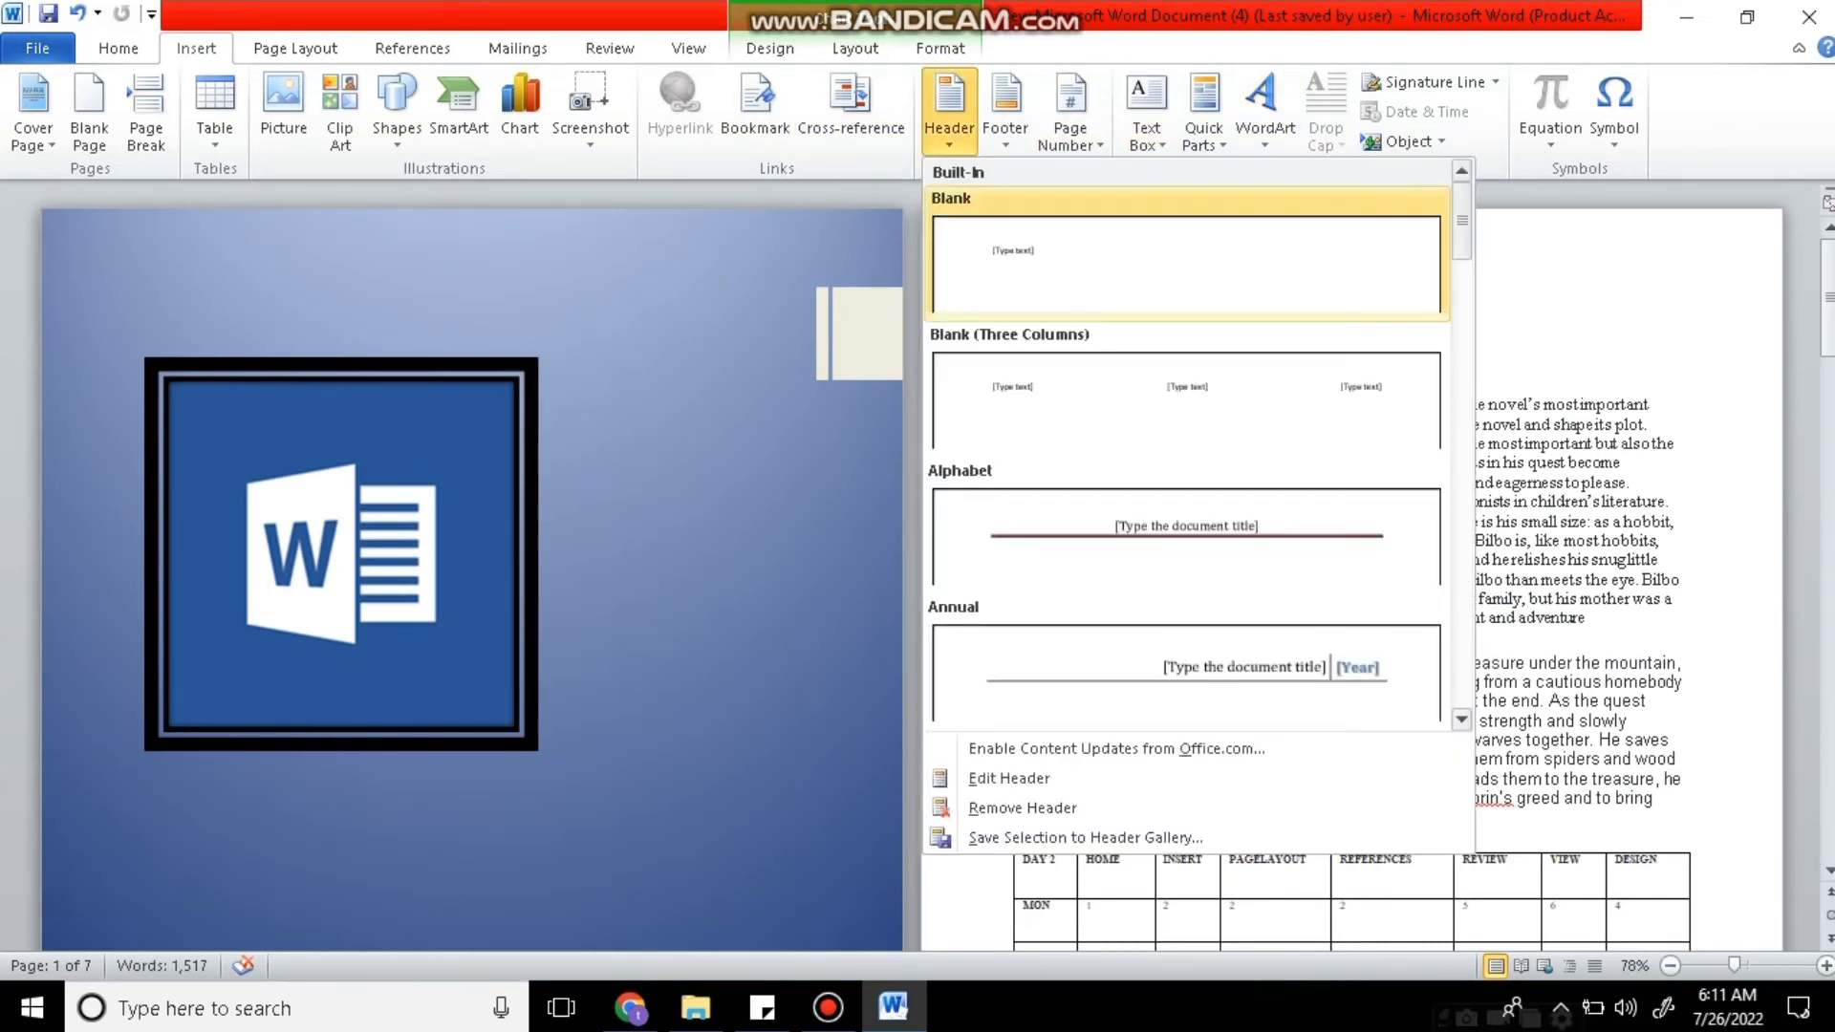
{"action": "left_click", "coordinate": [1013, 253]}
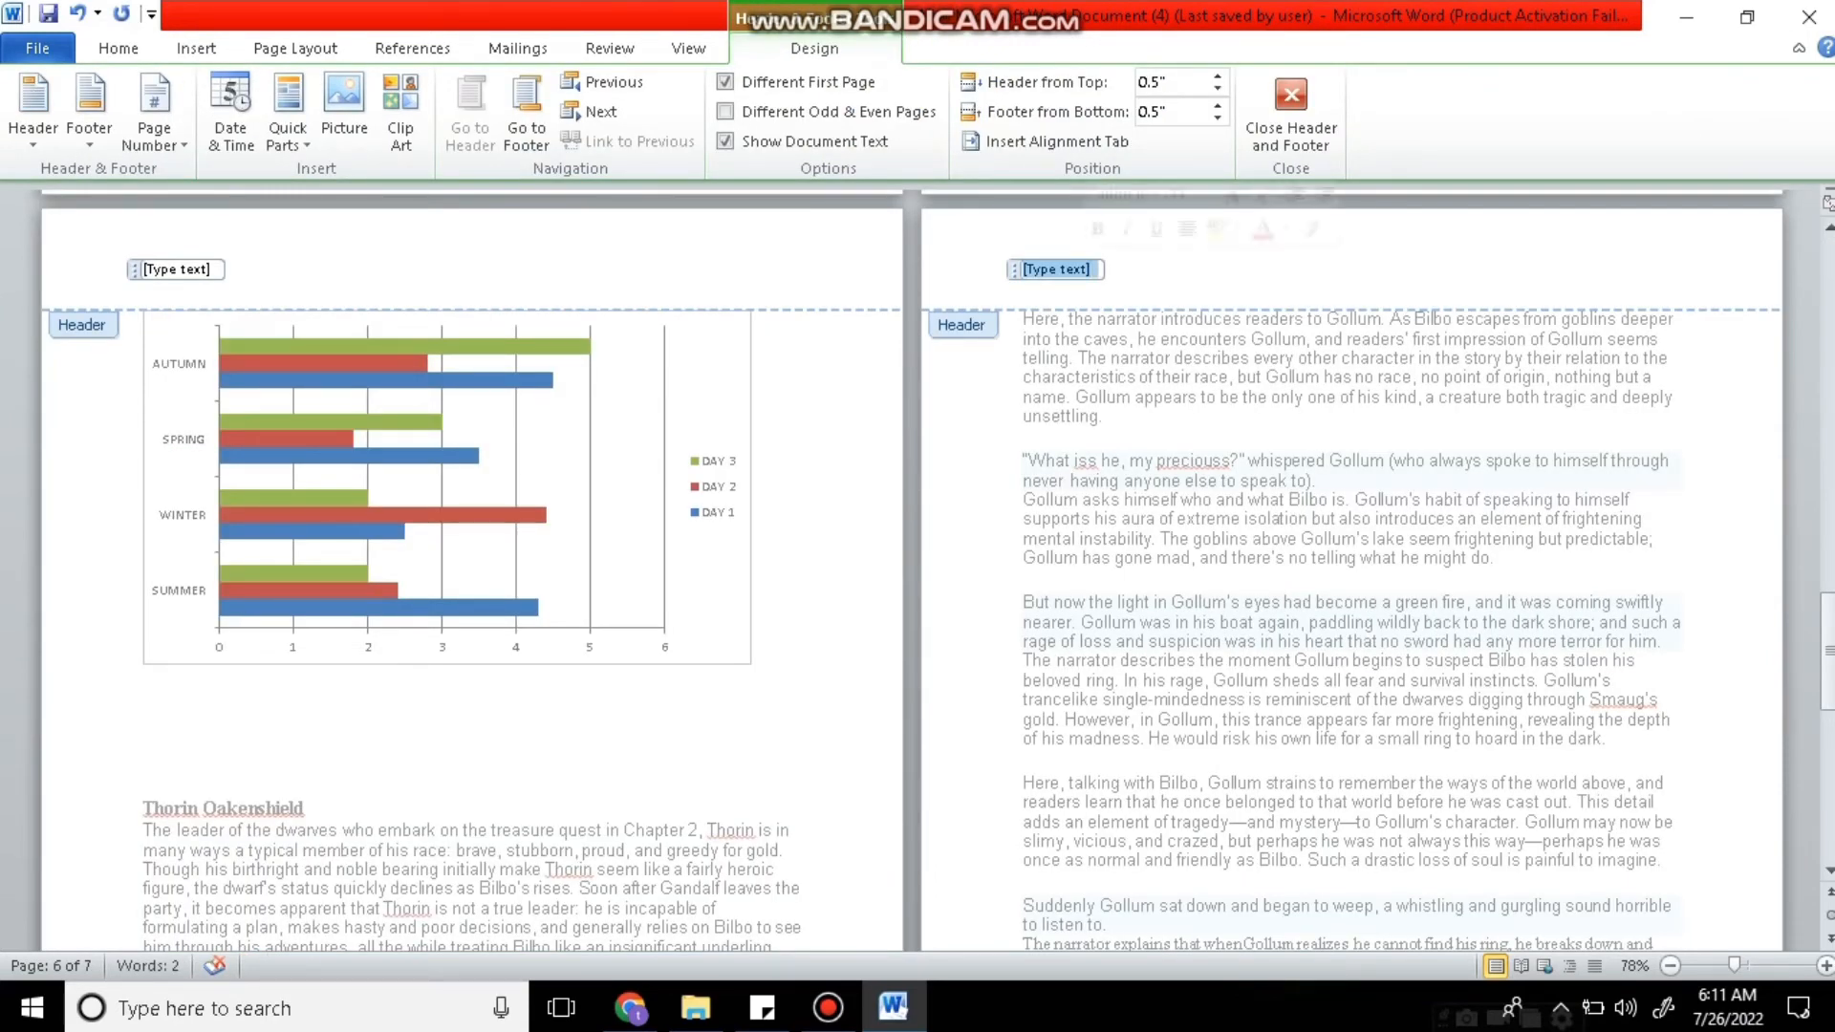
{"action": "key", "text": "Delete"}
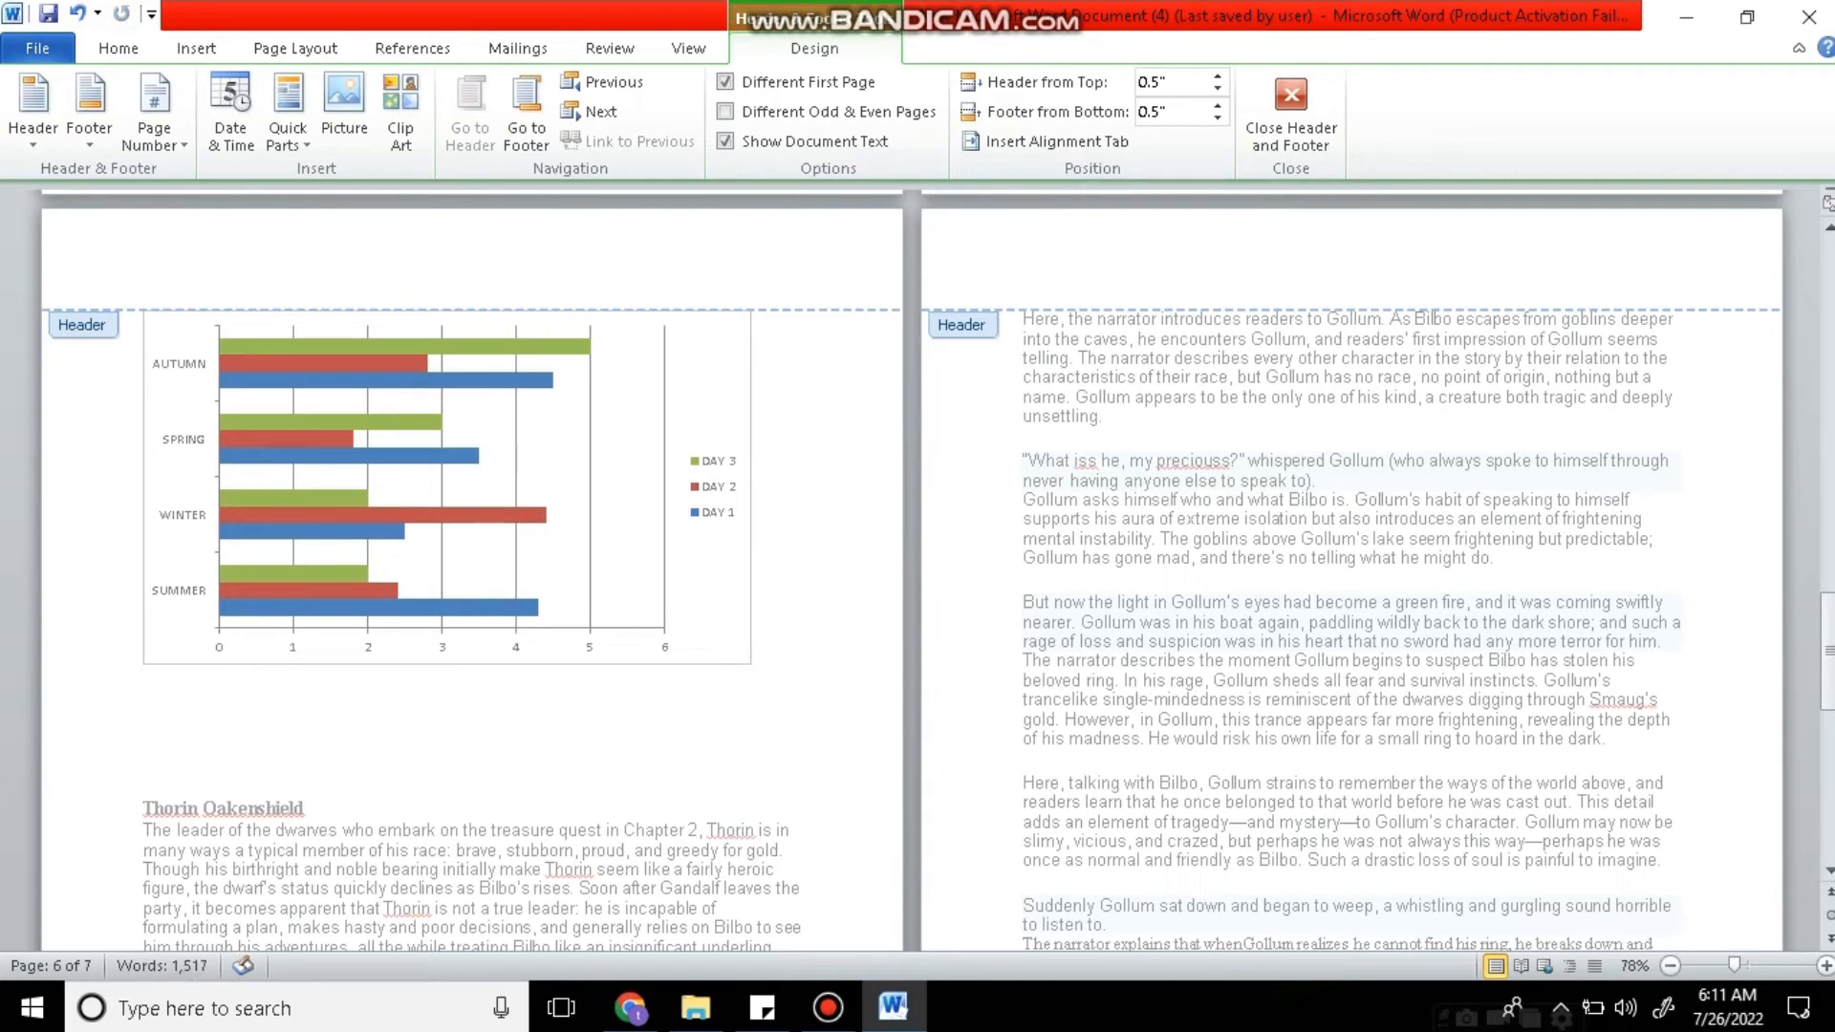
{"action": "type", "text": "MS WORD"}
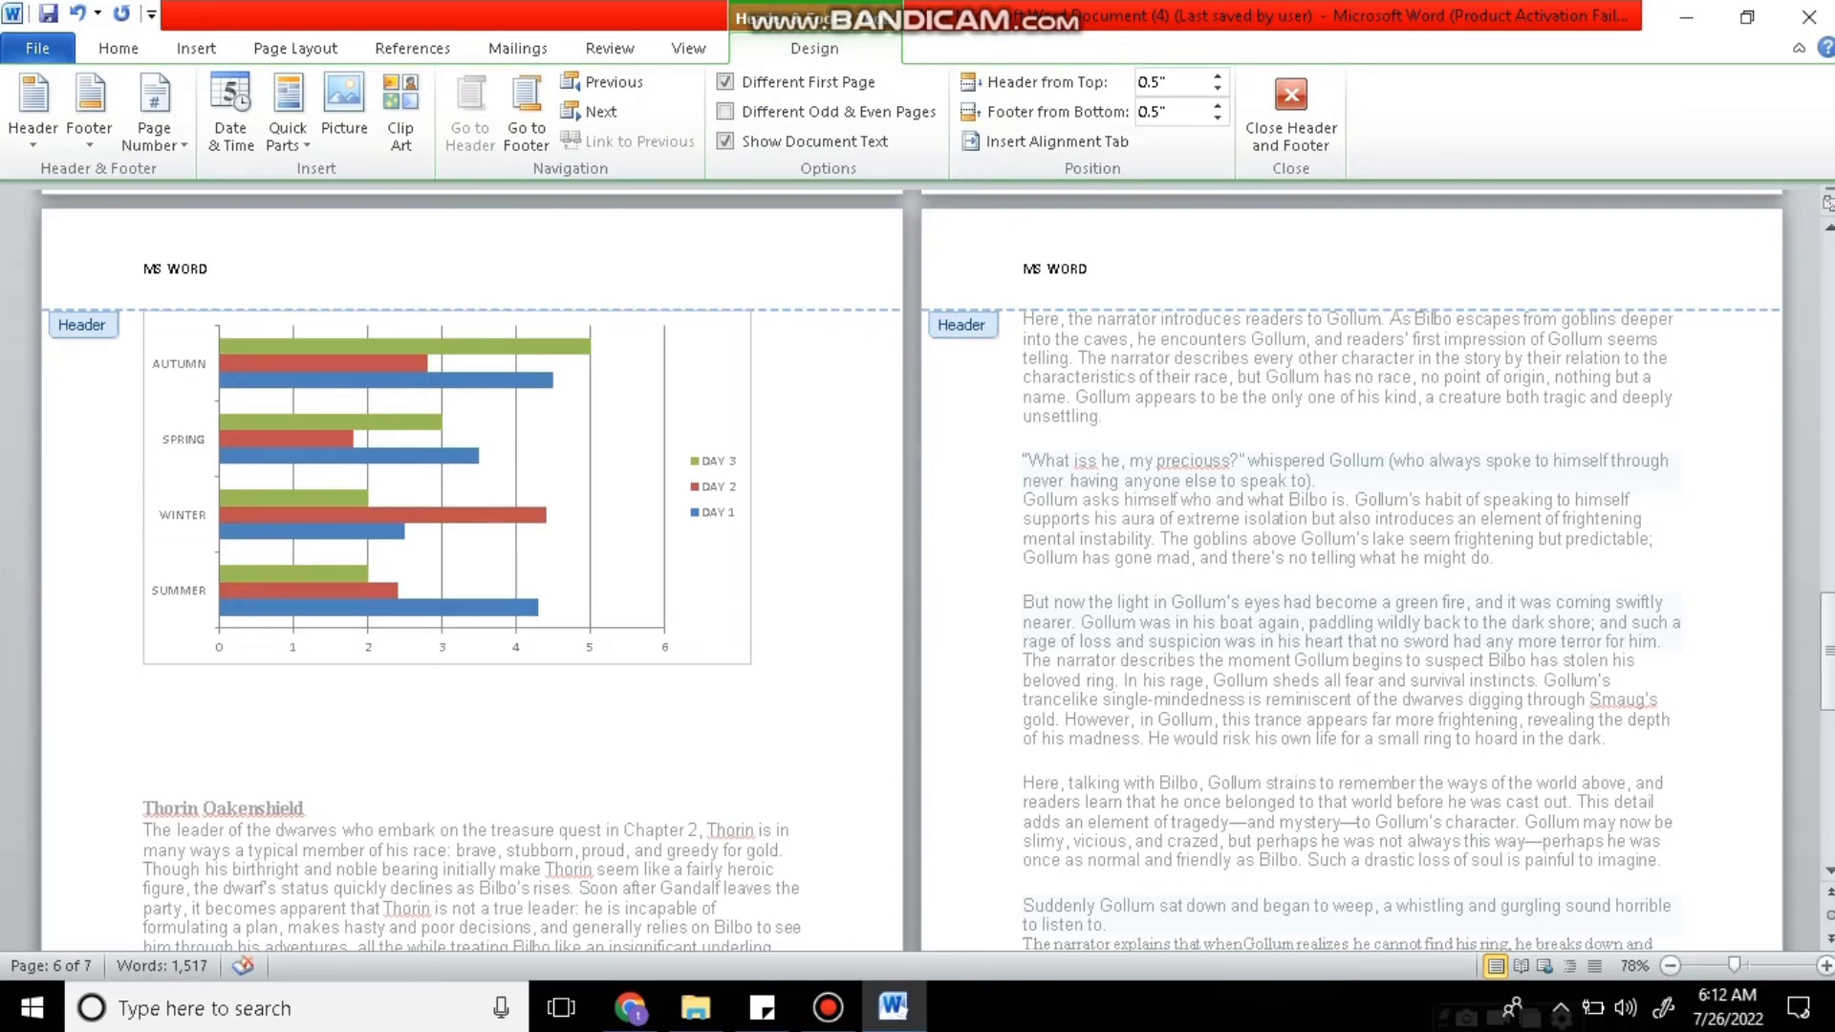
Format the MS WORD header text in bold at font size 20.
{"action": "key", "text": "shift+Home"}
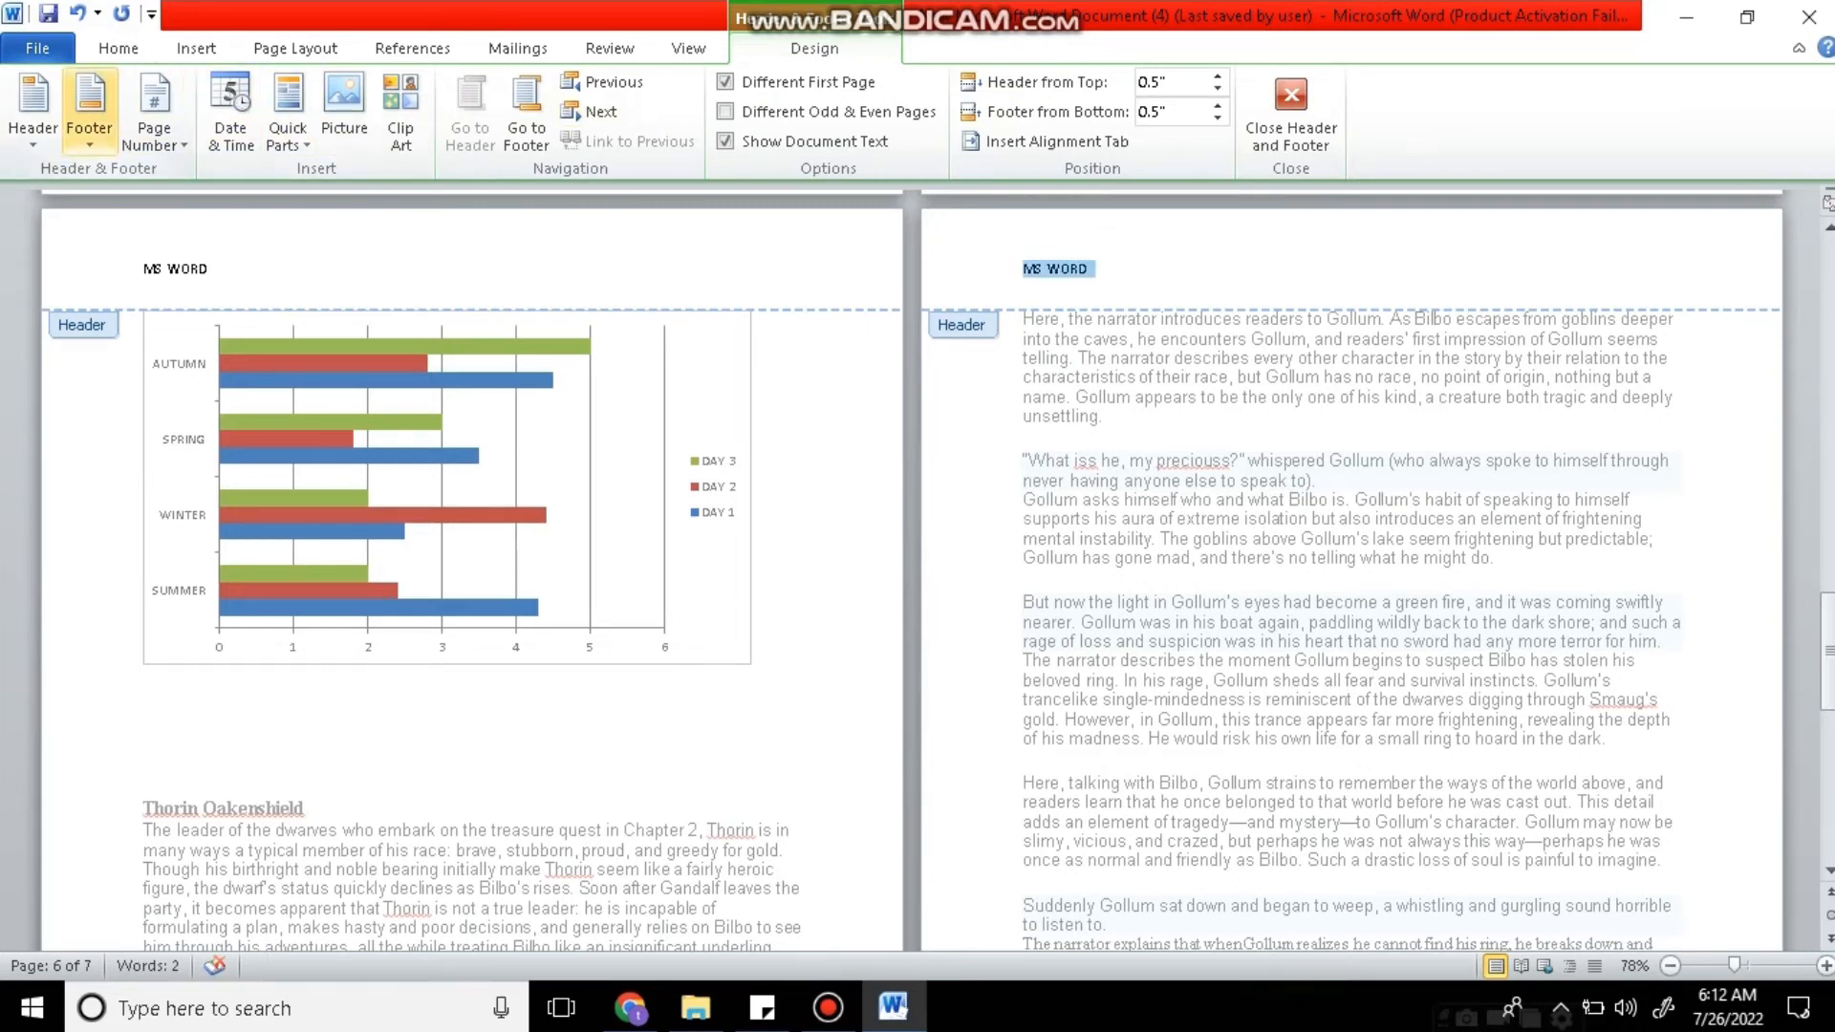
{"action": "left_click", "coordinate": [117, 48]}
{"action": "left_click", "coordinate": [390, 92]}
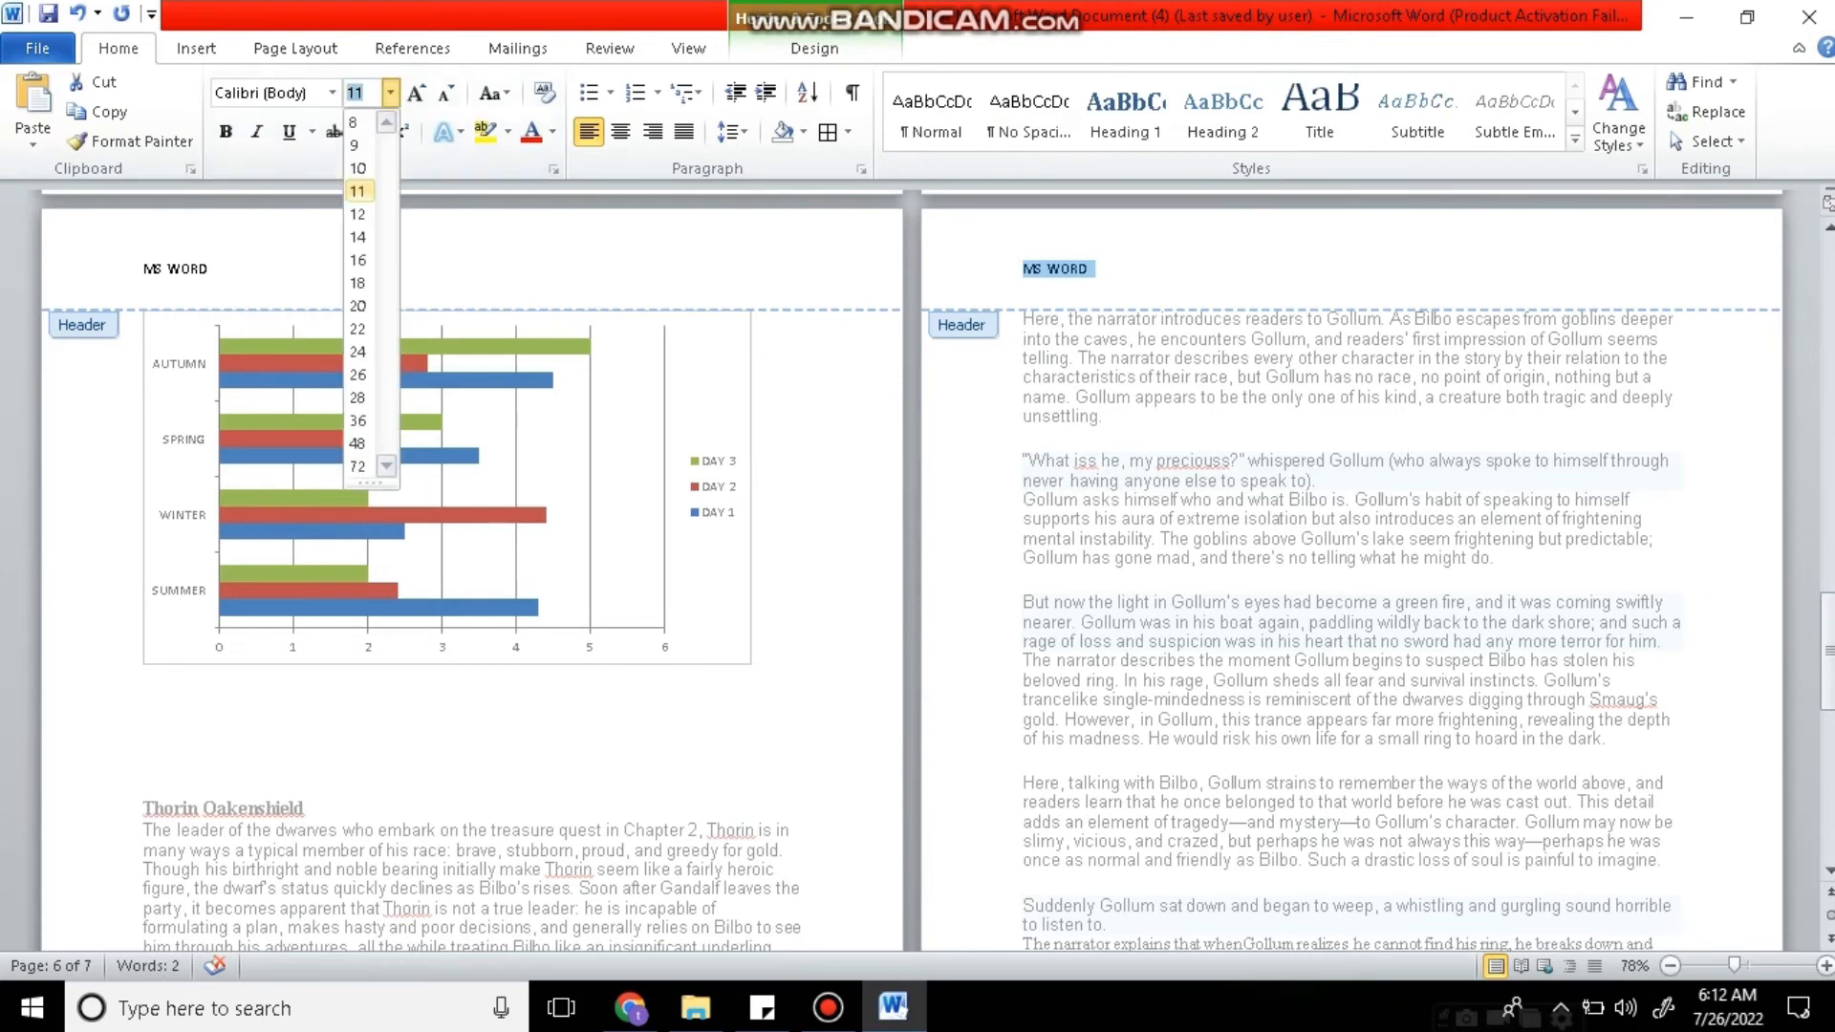
{"action": "left_click", "coordinate": [357, 305]}
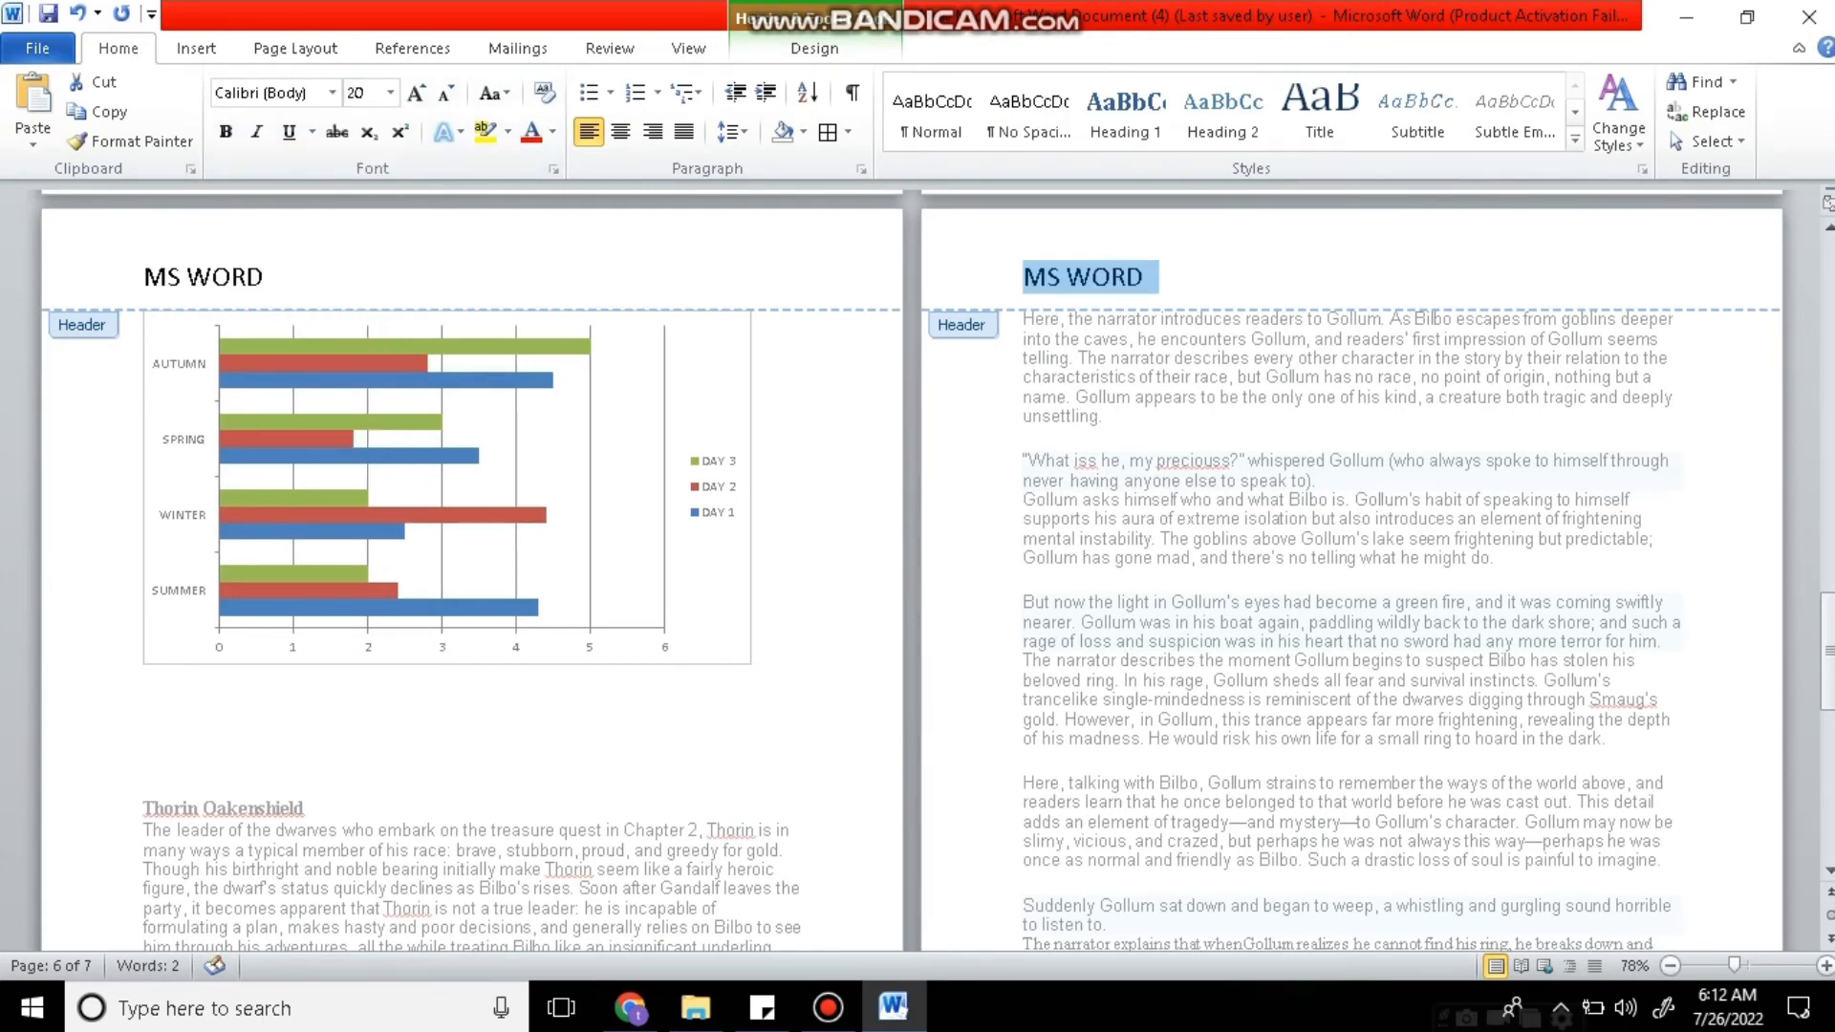
{"action": "left_click", "coordinate": [226, 130]}
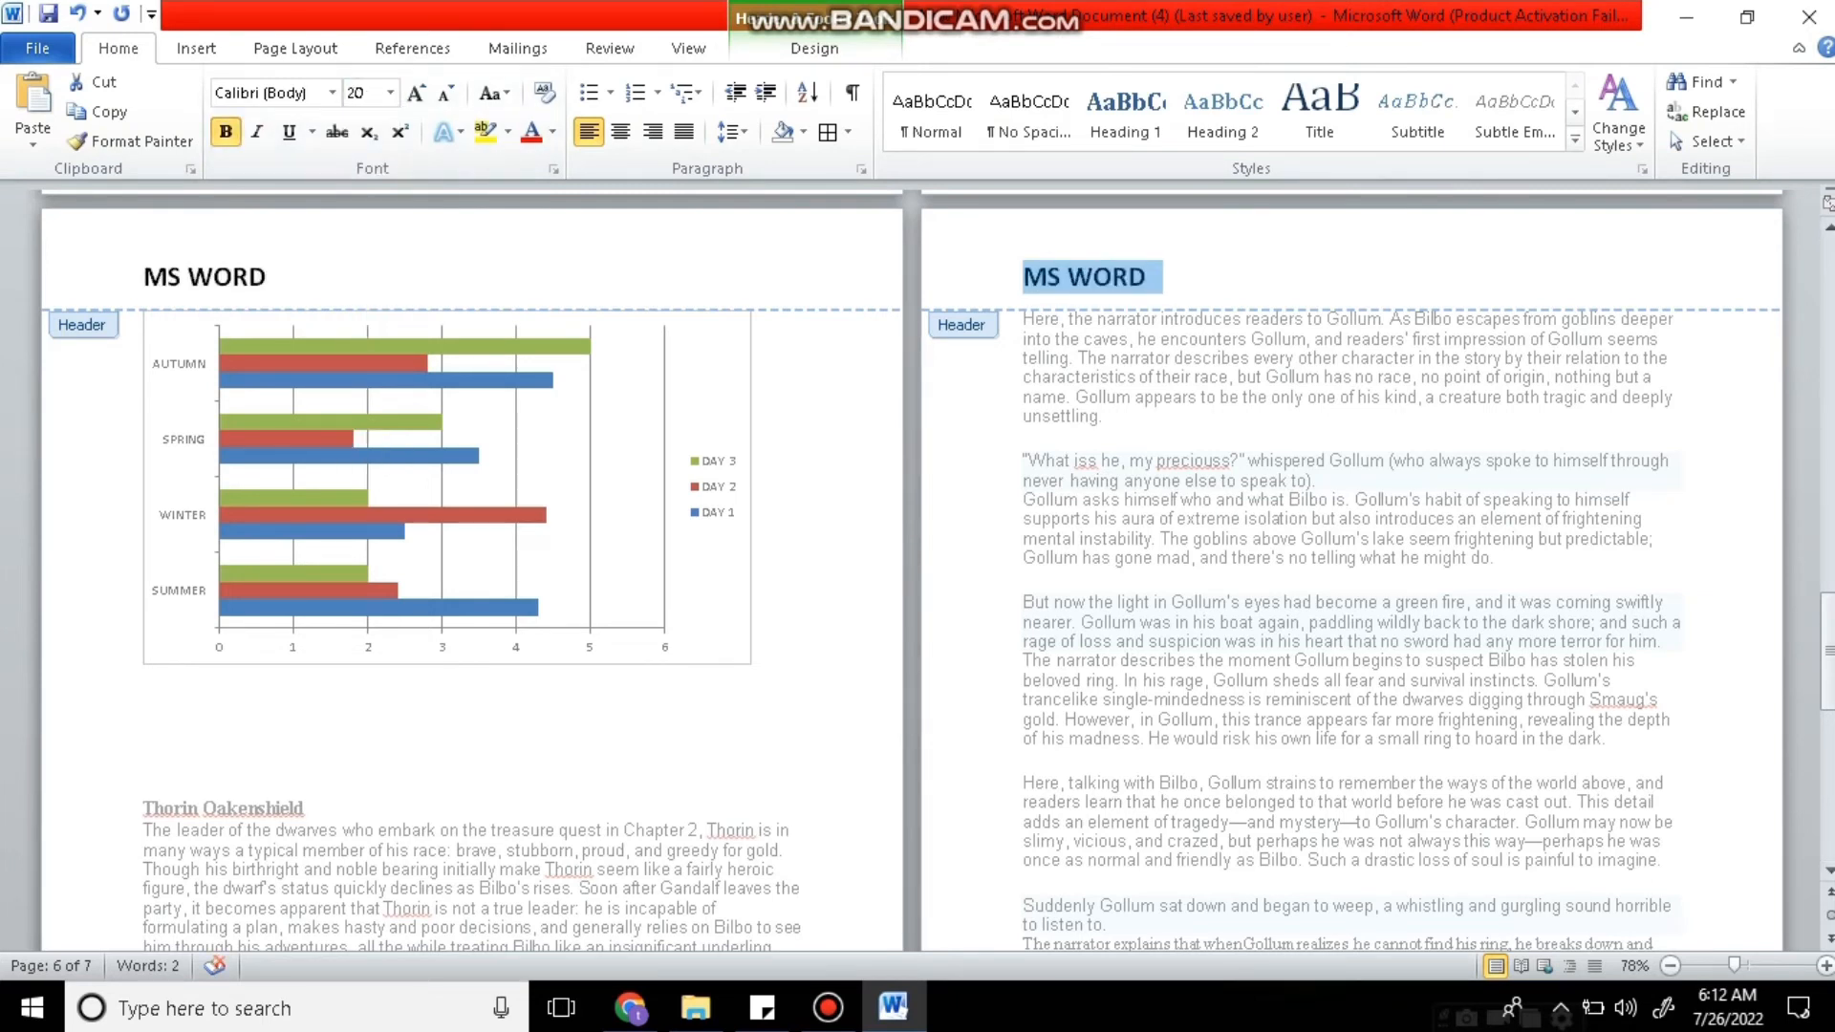
{"action": "left_click_drag", "start_coordinate": [1827, 652], "coordinate": [1826, 323]}
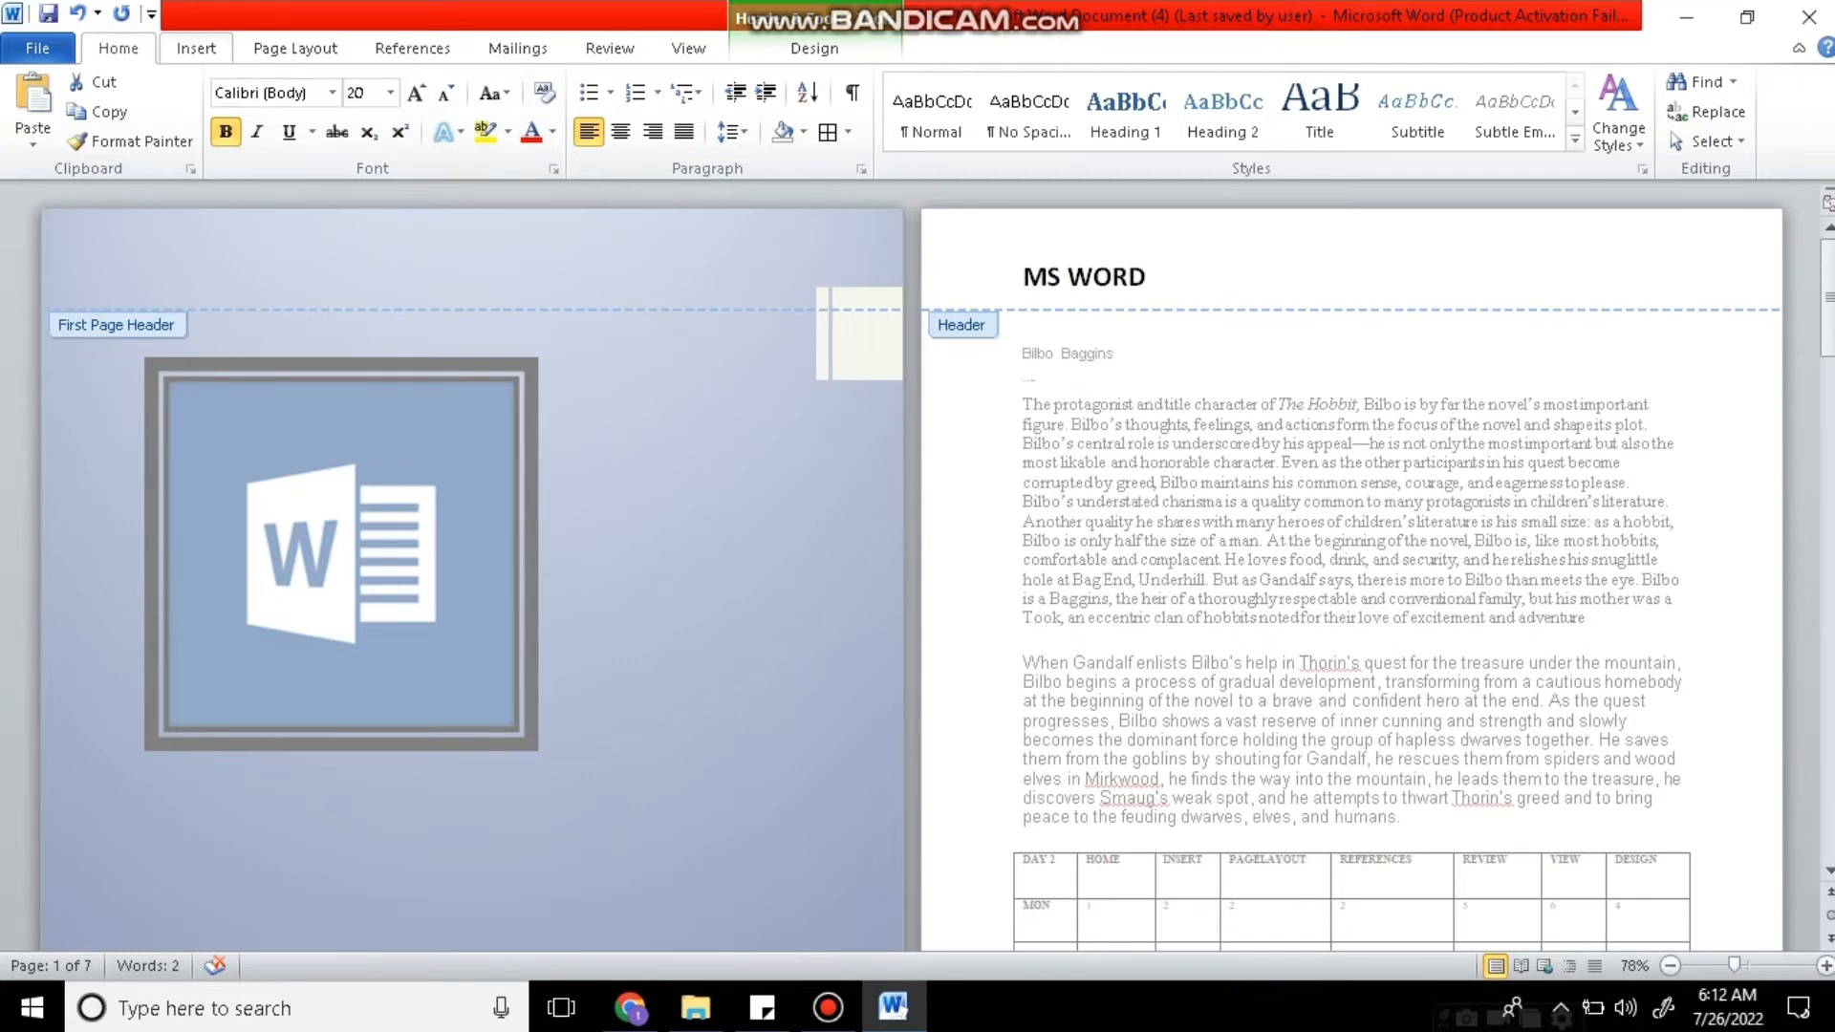
{"action": "left_click", "coordinate": [196, 47]}
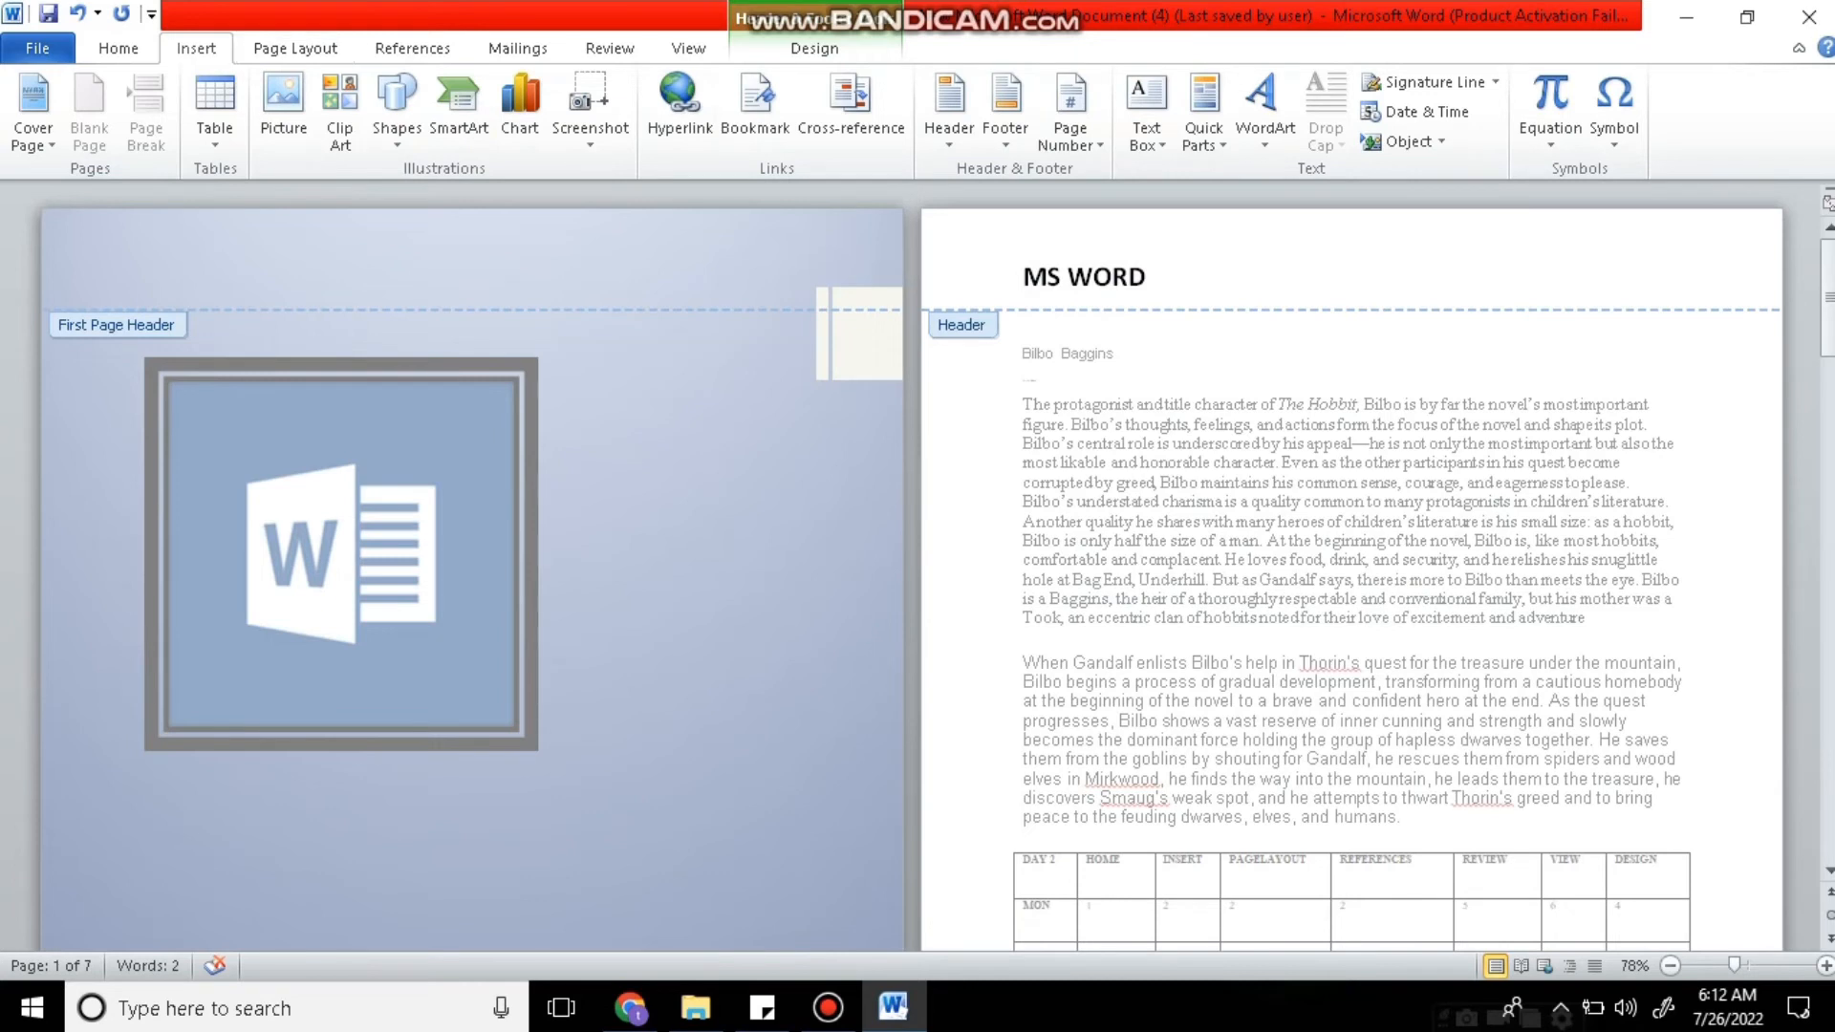
Insert the built-in Blank footer and replace its placeholder text with DAY 2.
{"action": "left_click", "coordinate": [1005, 110]}
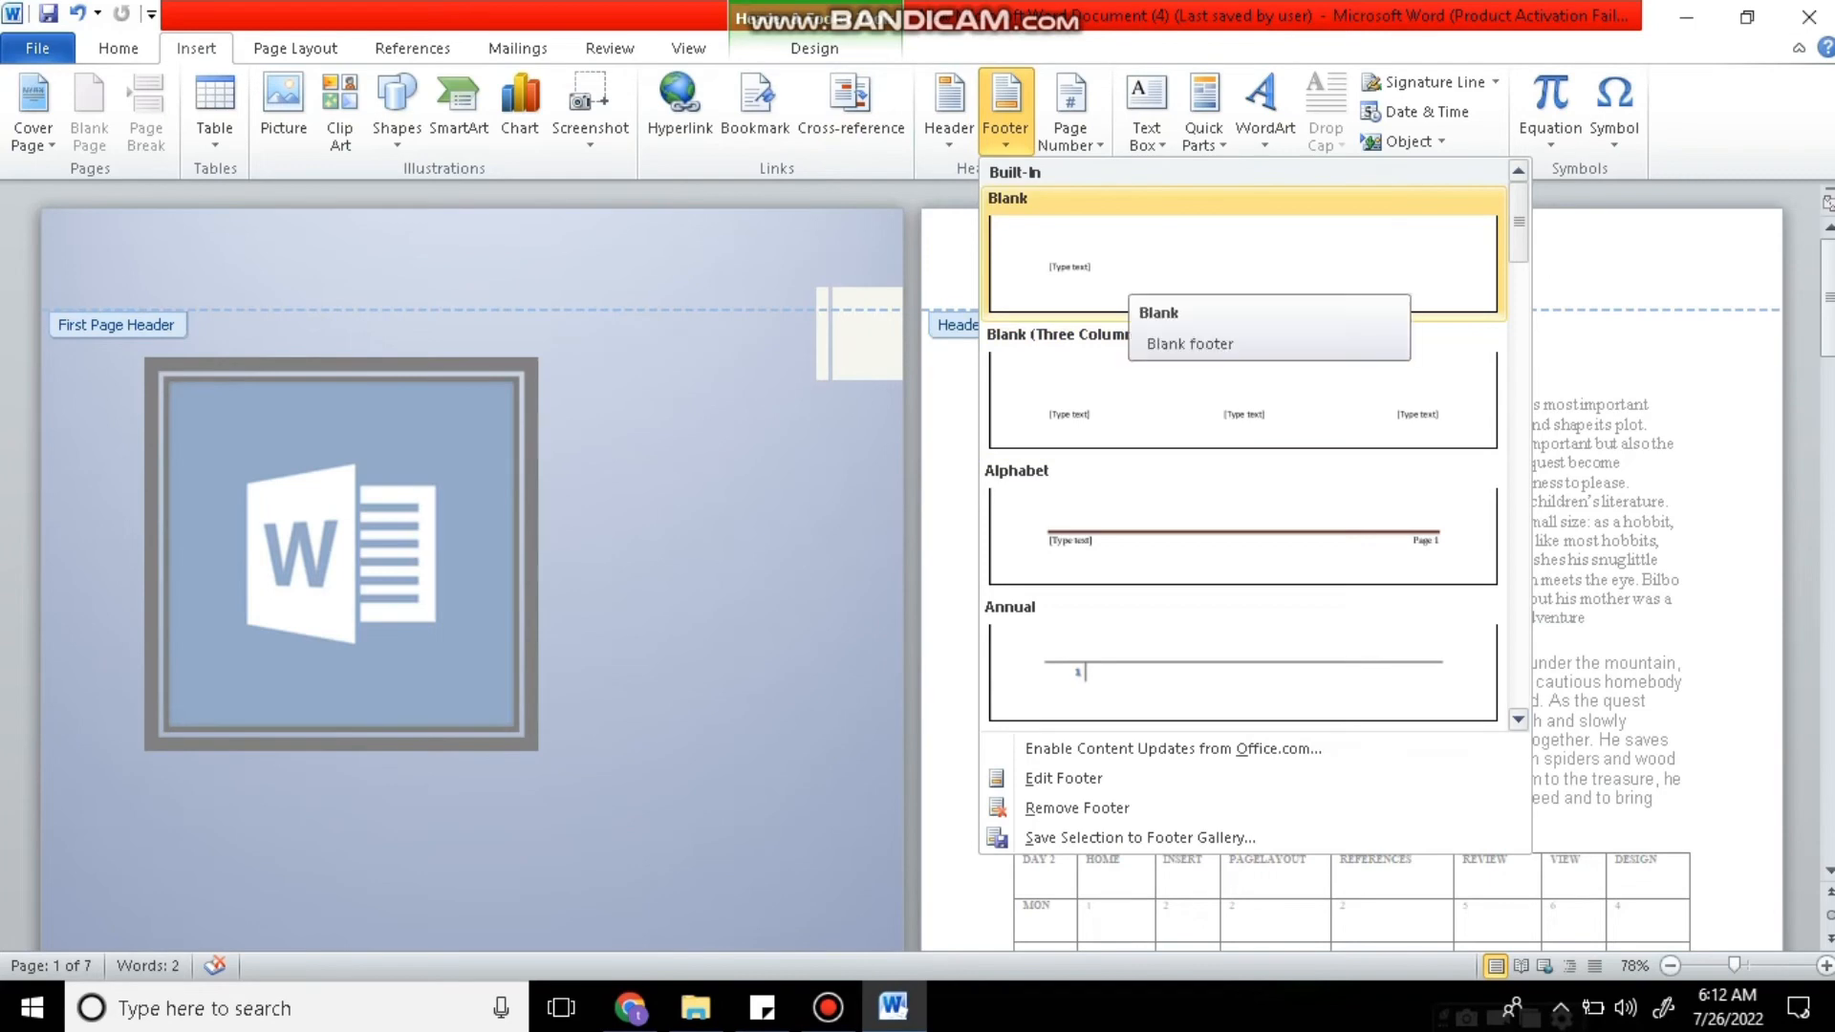
{"action": "left_click", "coordinate": [1123, 272]}
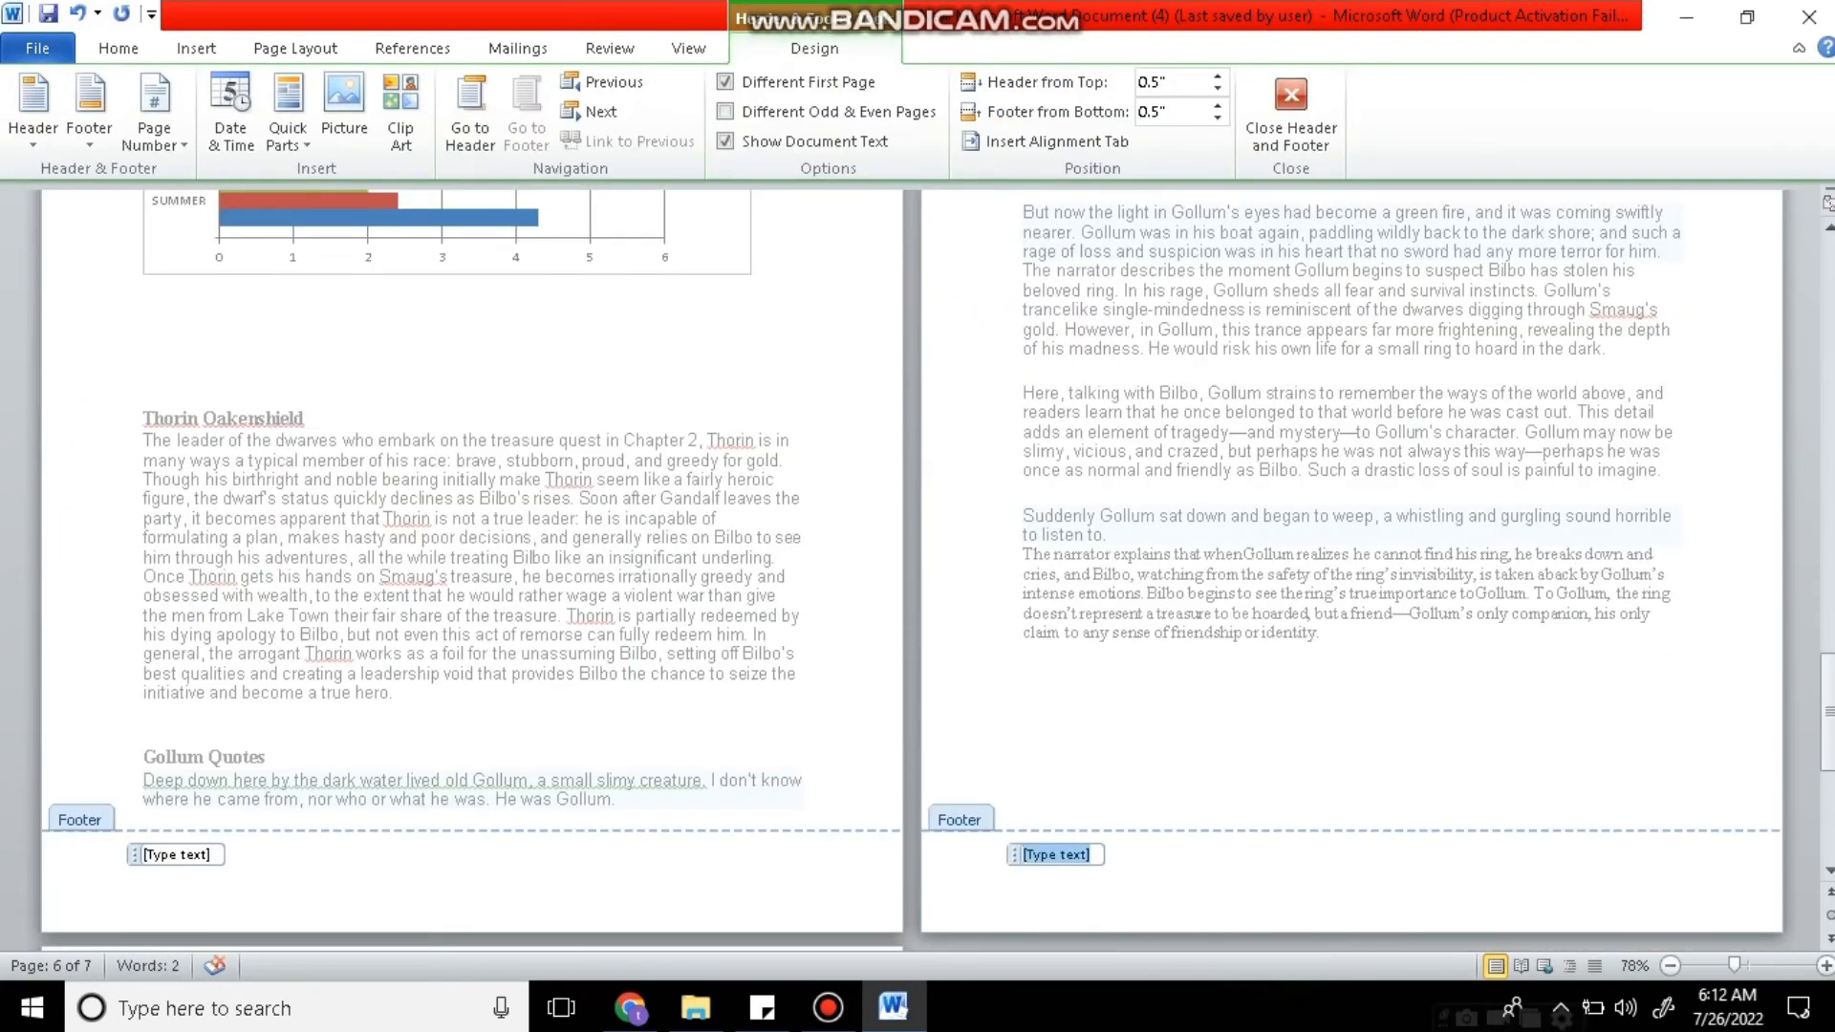
{"action": "key", "text": "Delete"}
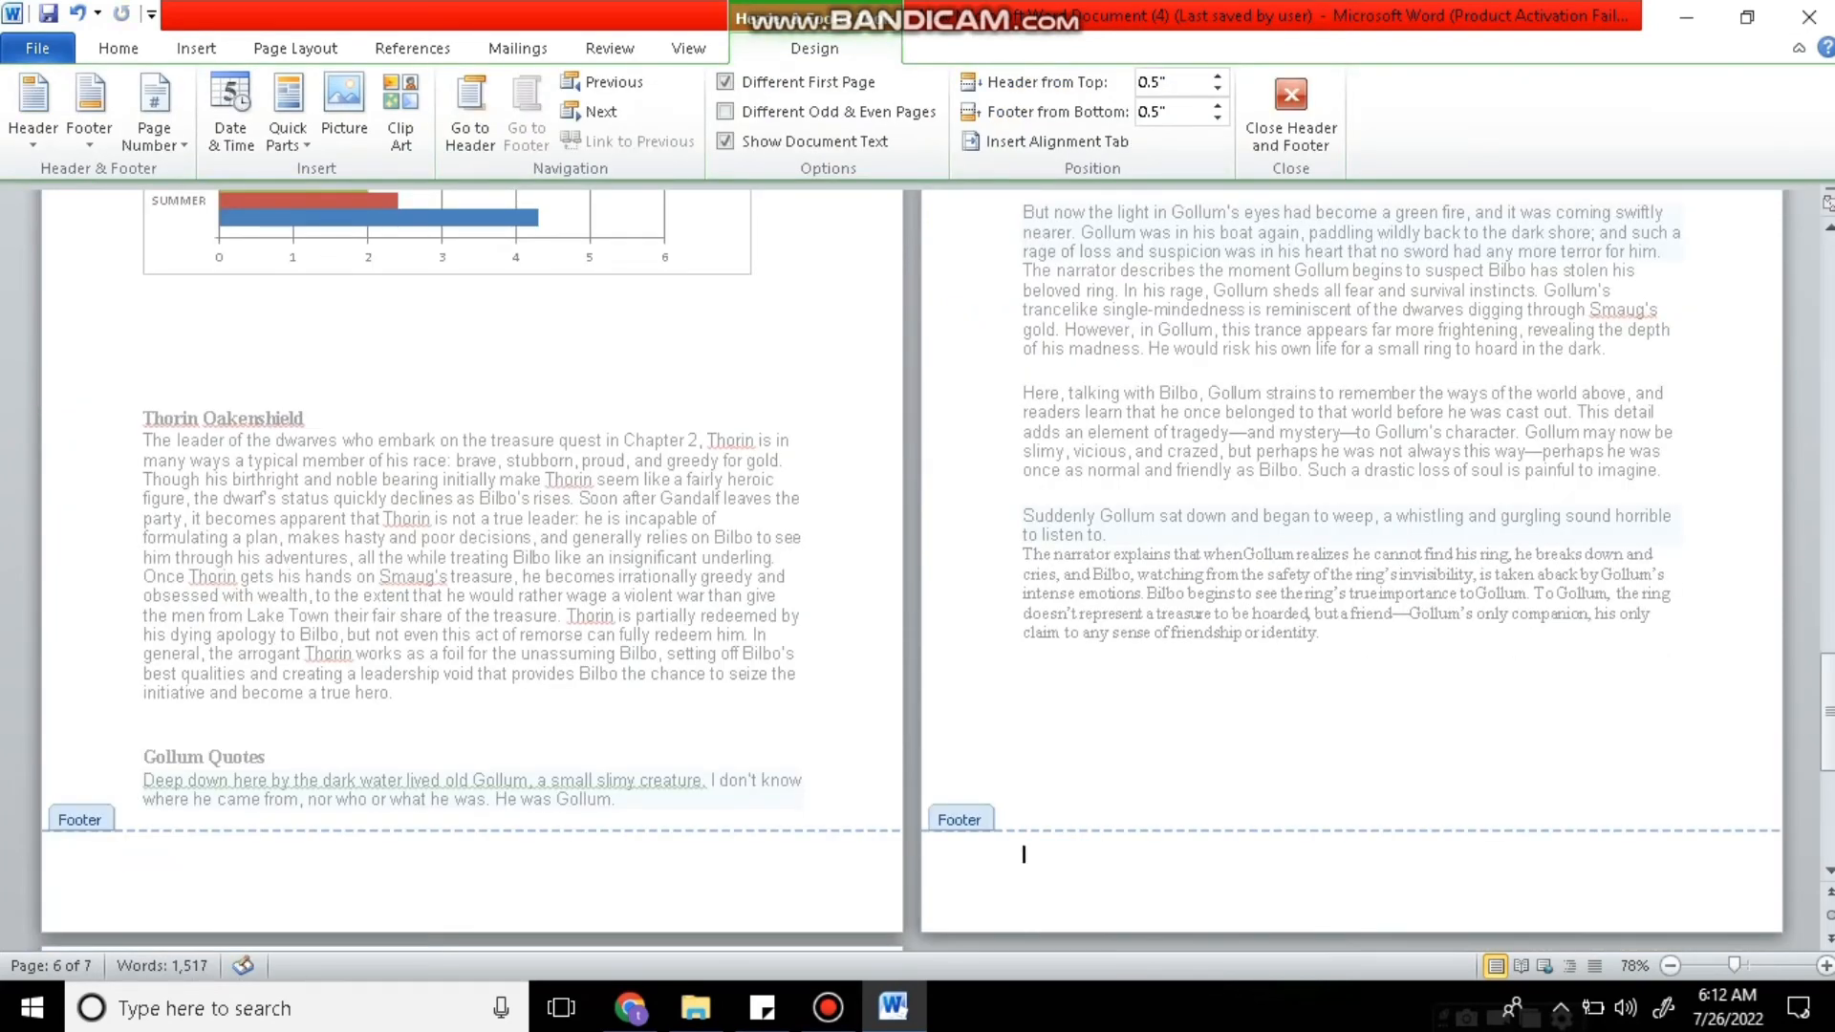
{"action": "key", "text": "ctrl+z"}
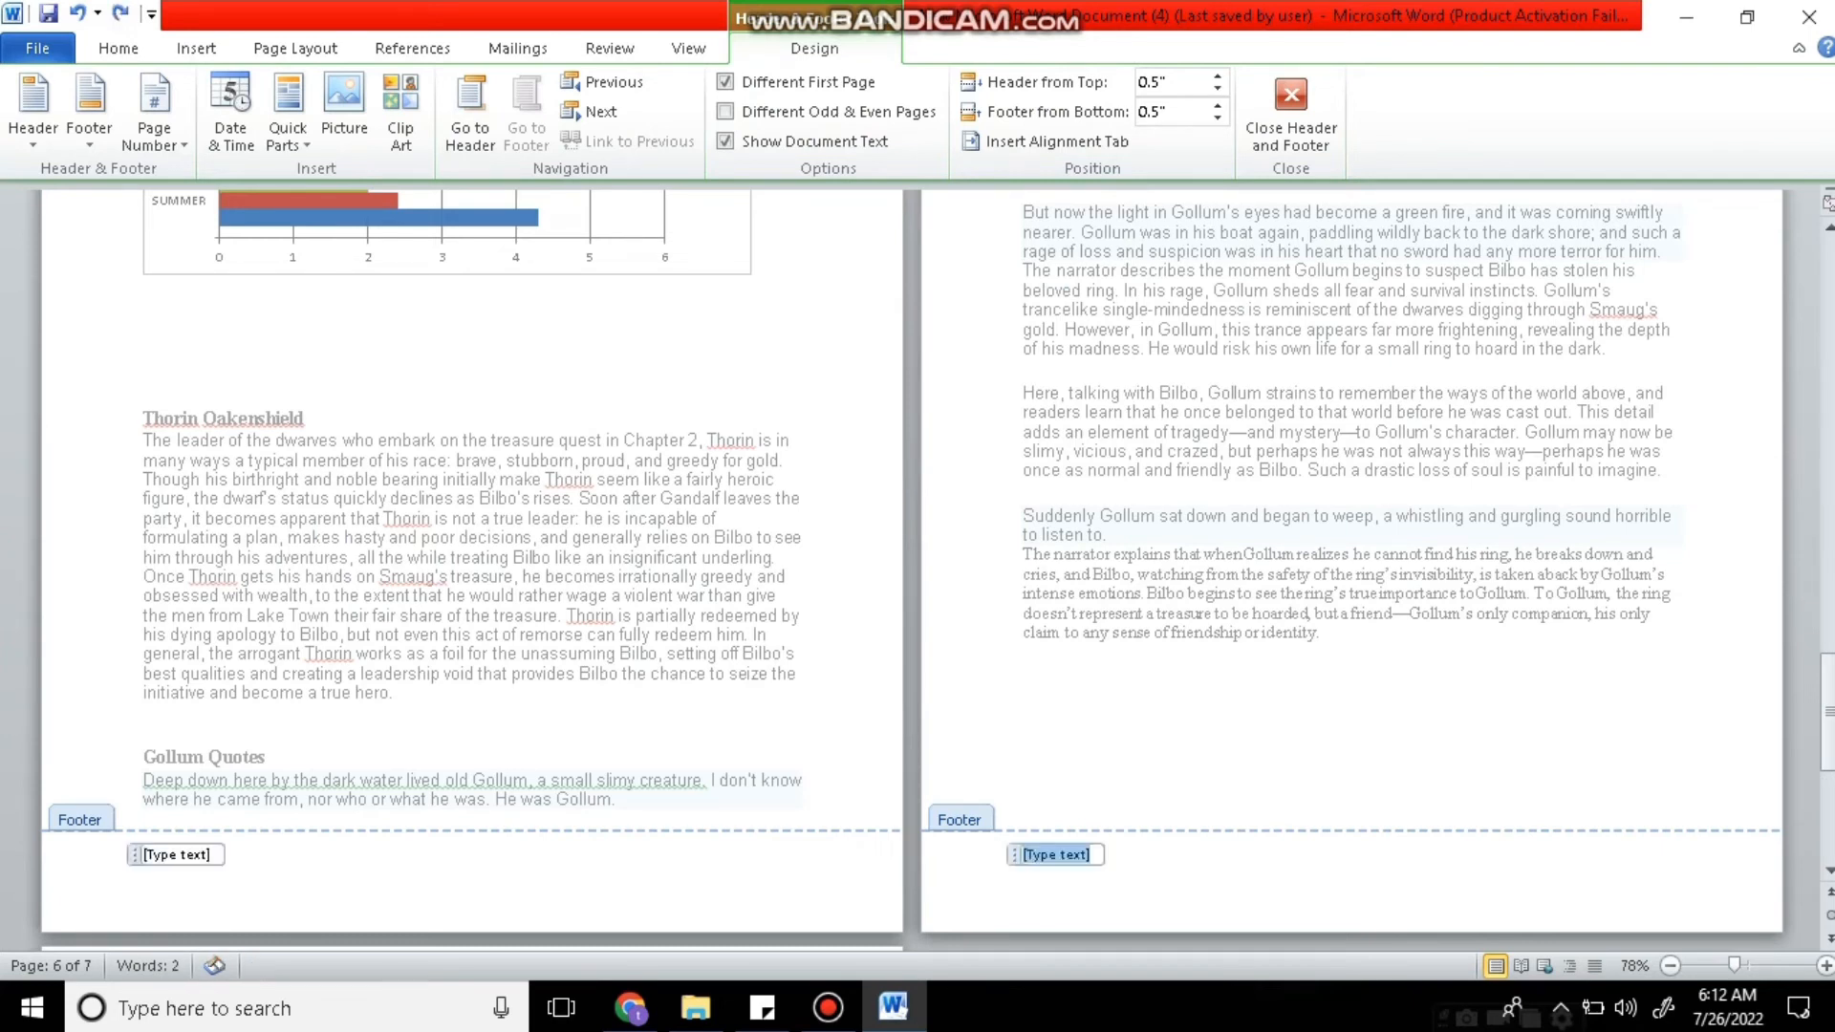
{"action": "key", "text": "Delete"}
{"action": "type", "text": "DAY 2"}
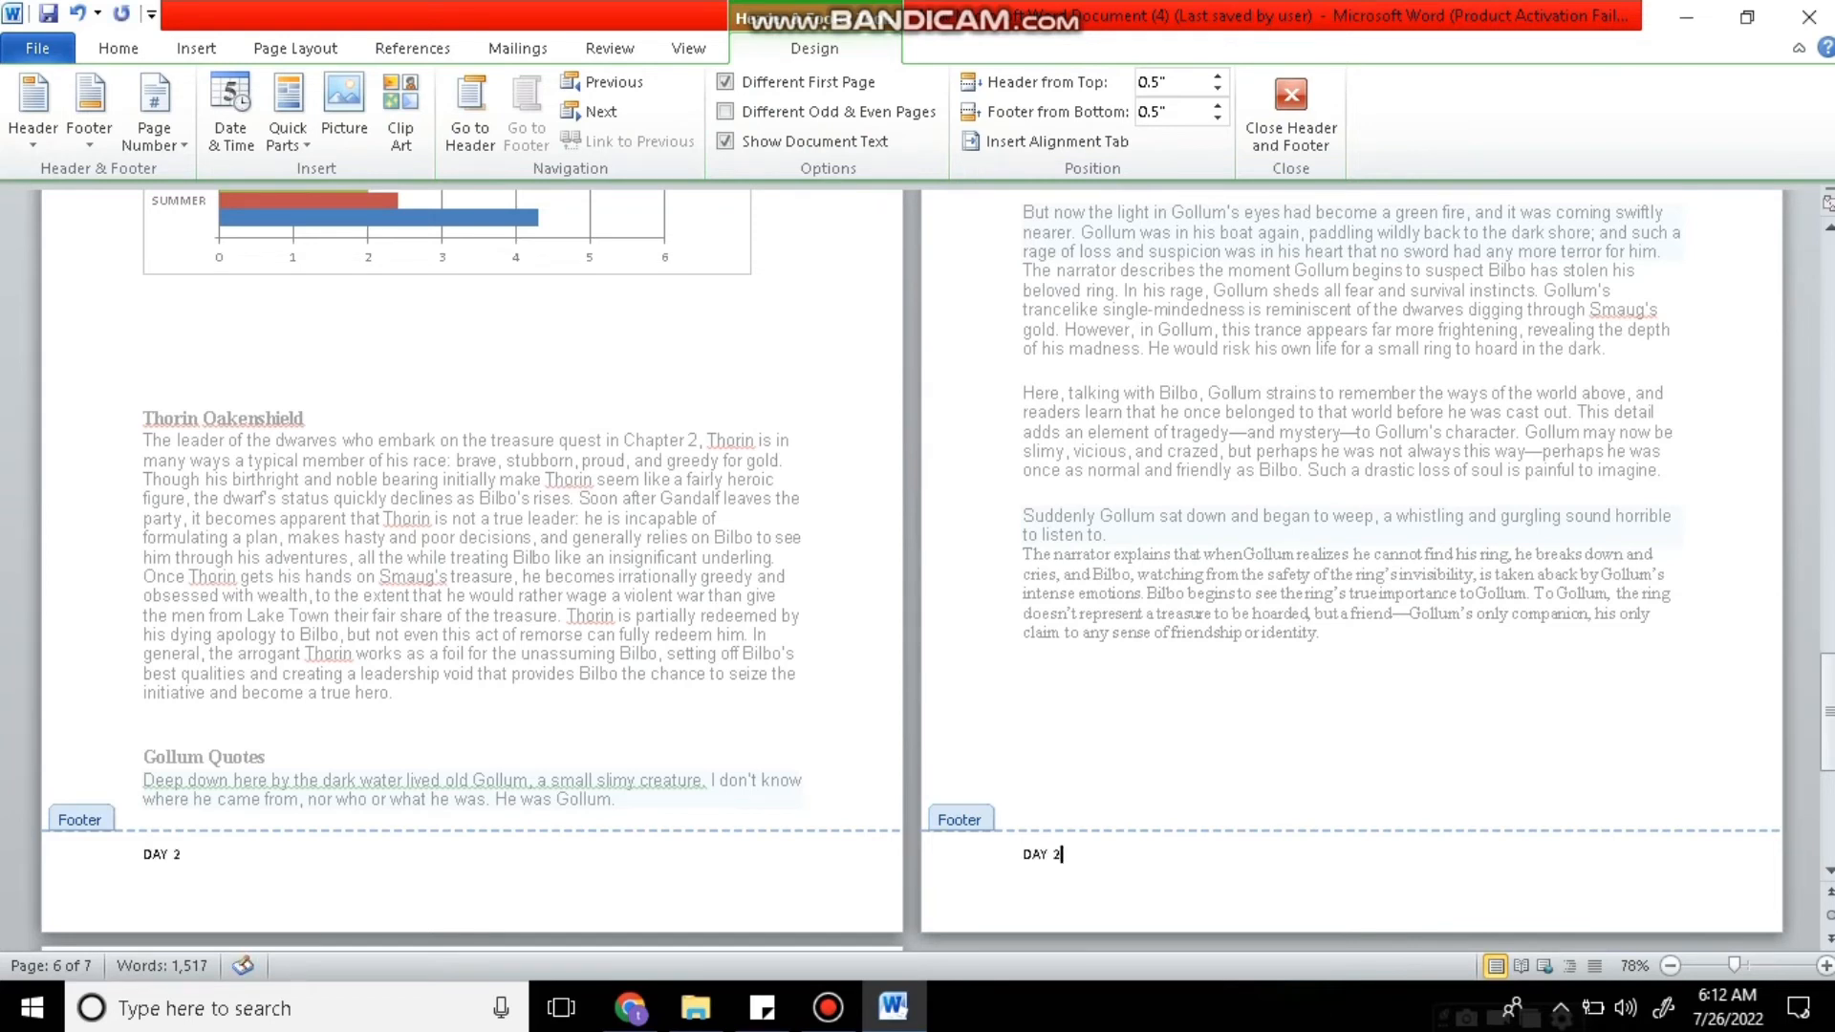
Format the DAY 2 footer text in bold at font size 20.
{"action": "key", "text": "shift+Home"}
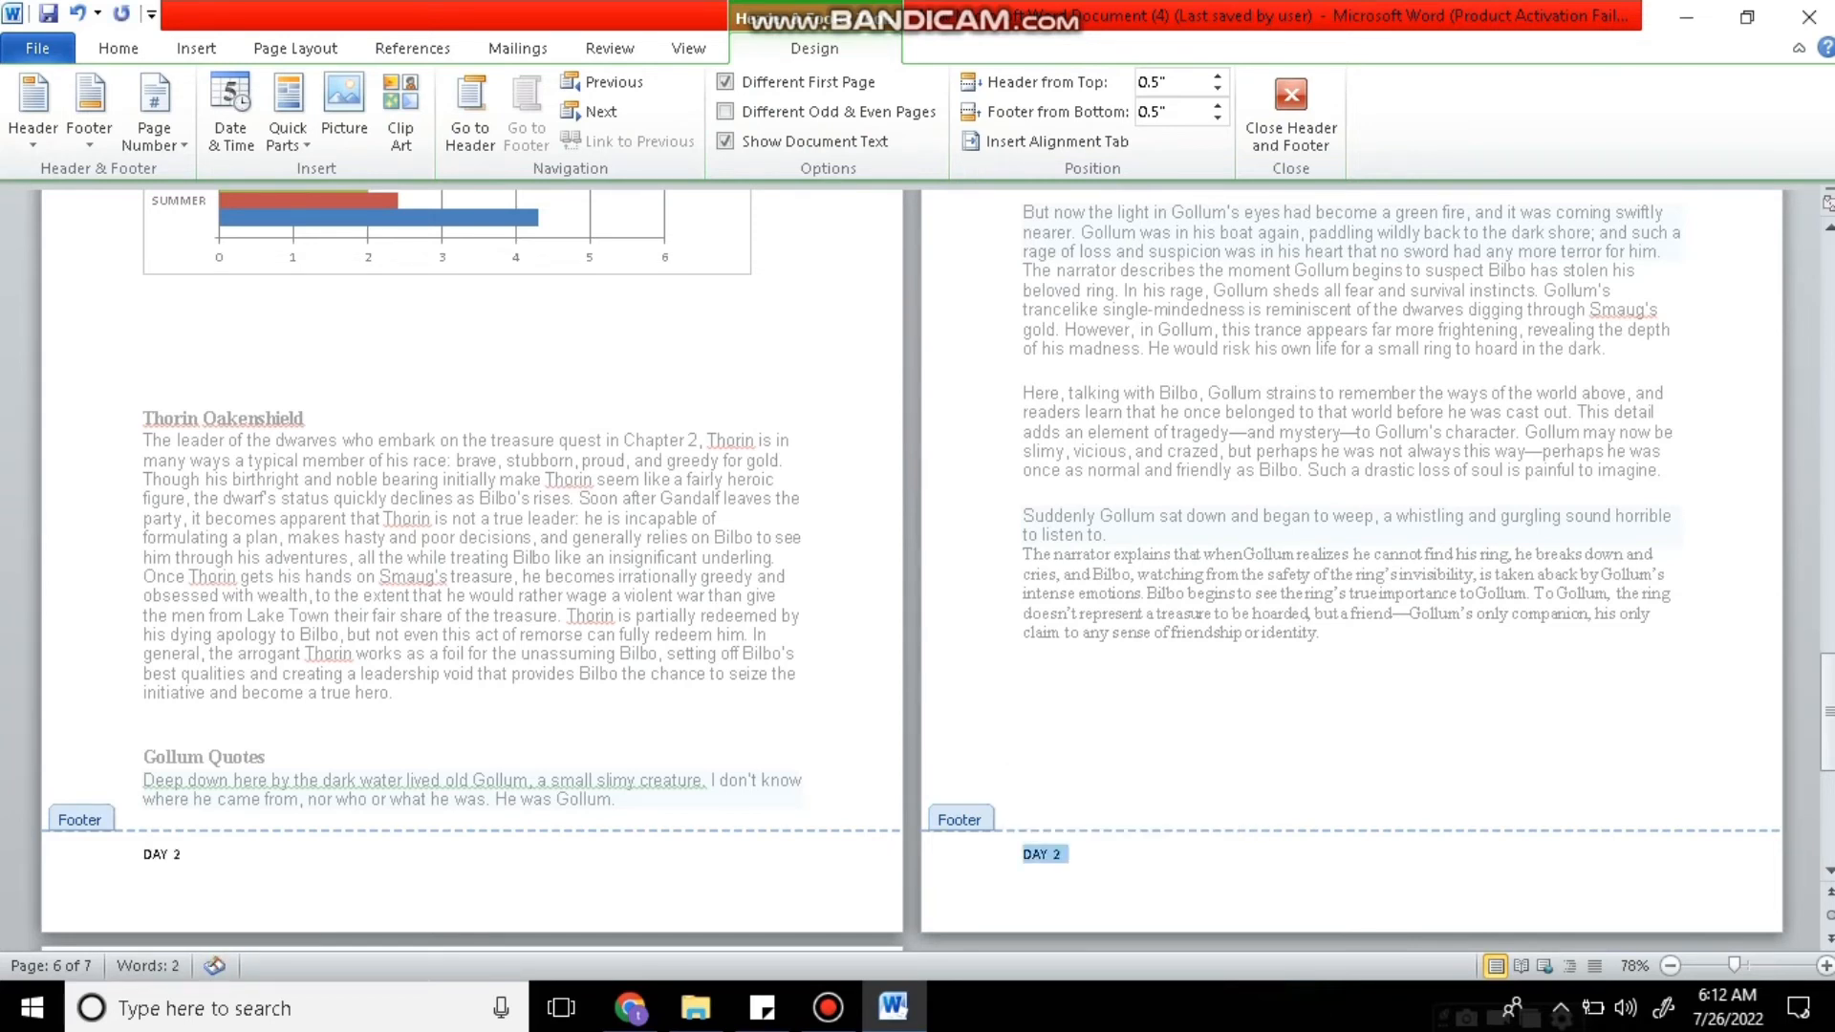
{"action": "left_click", "coordinate": [119, 48]}
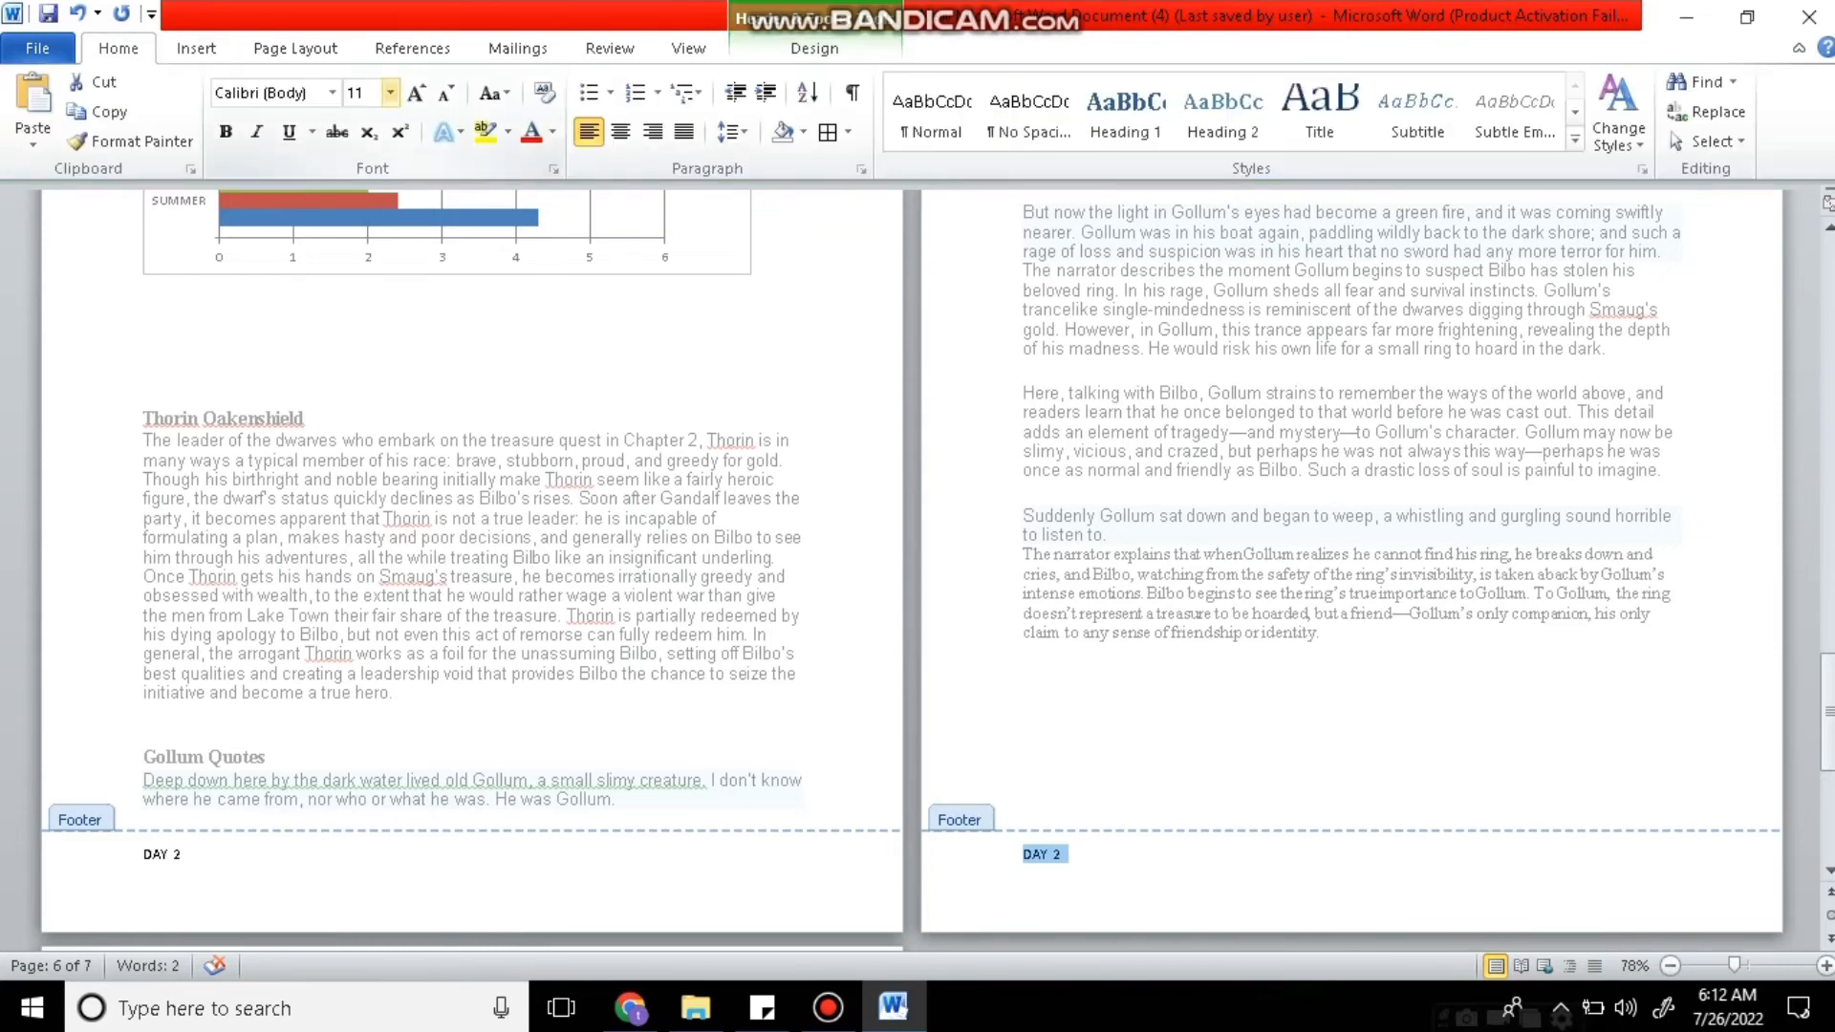
{"action": "left_click", "coordinate": [390, 93]}
{"action": "left_click", "coordinate": [358, 304]}
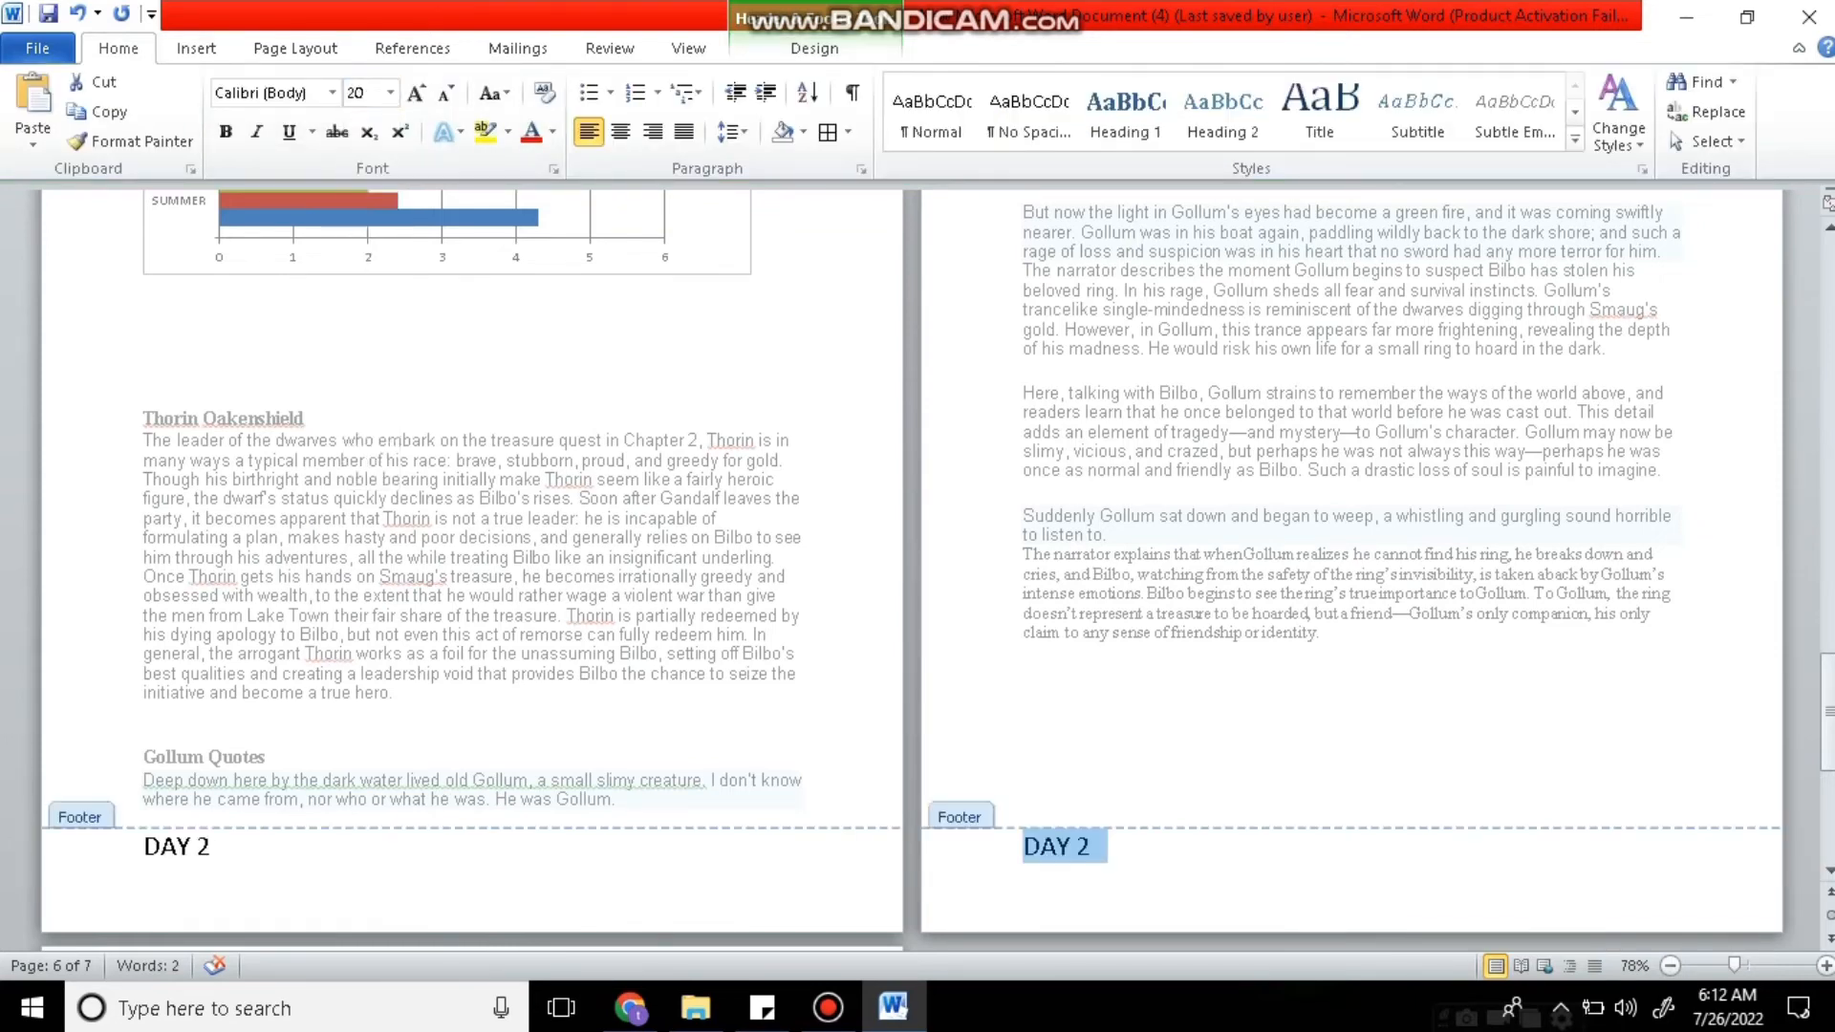
{"action": "left_click", "coordinate": [225, 131]}
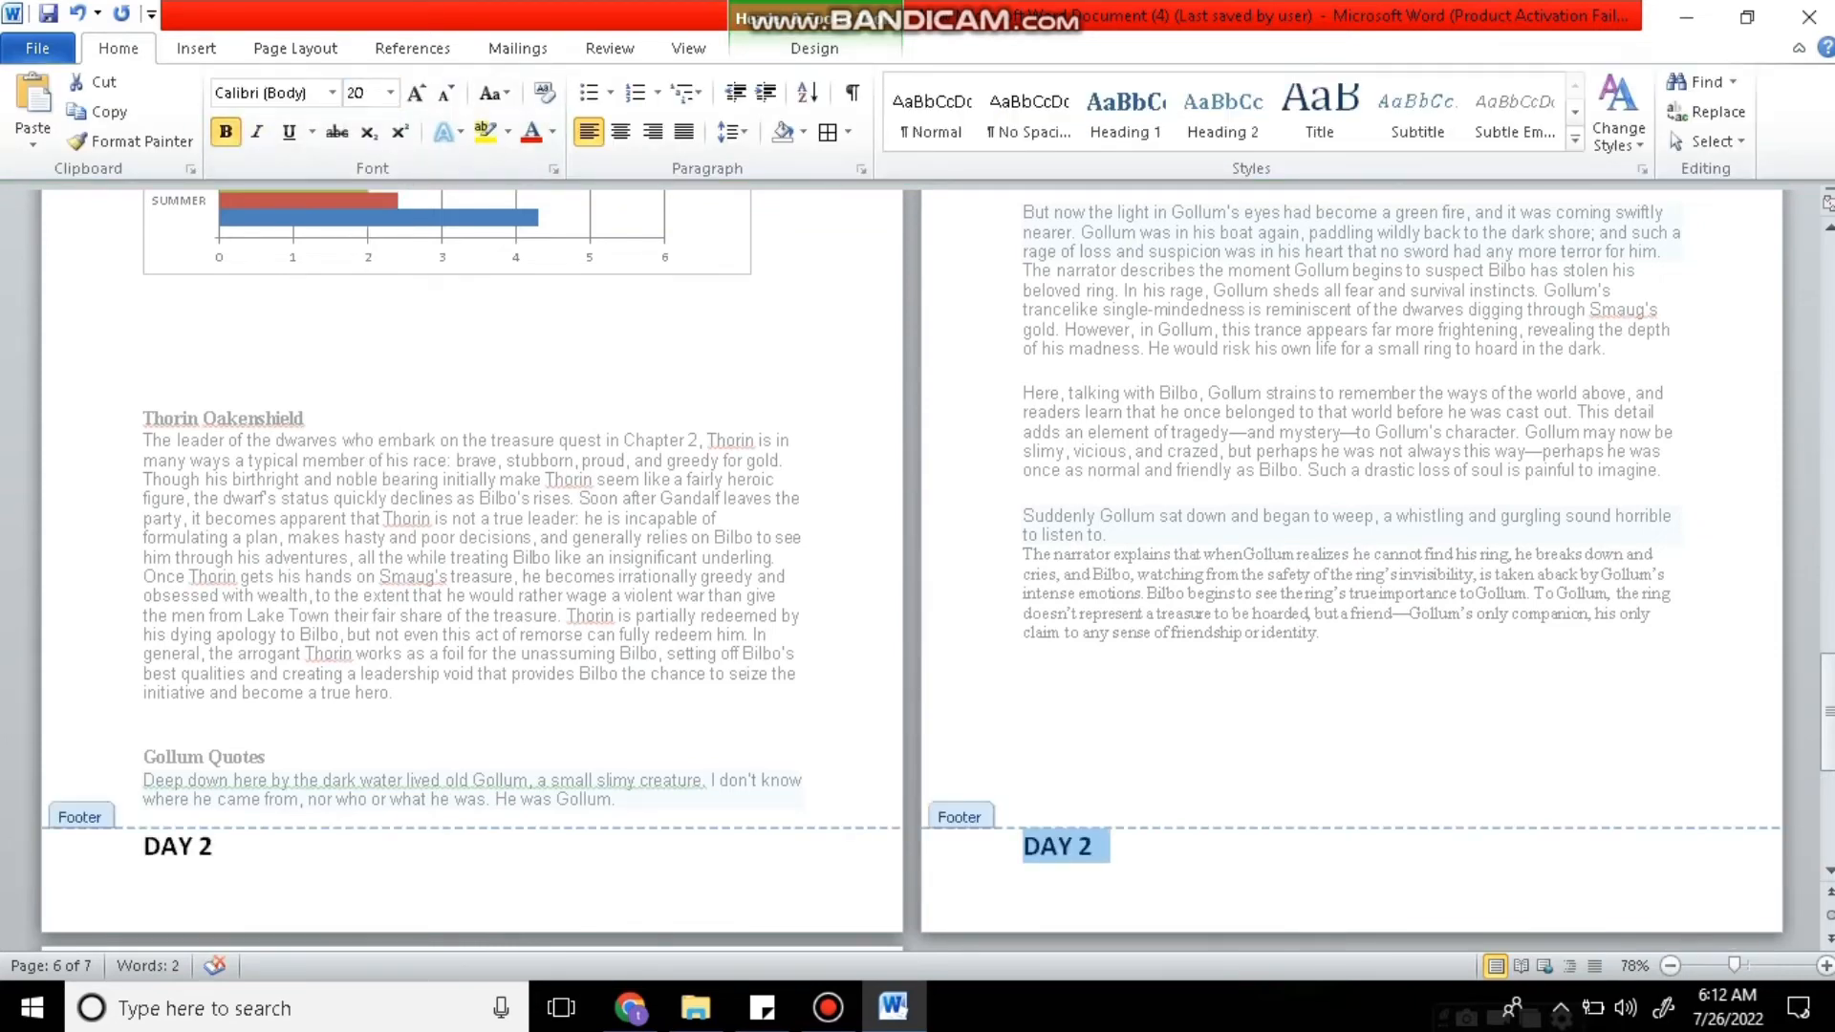
Examine how the header and footer appear on the document's pages, from the last page back to the bar chart page.
{"action": "mouse_move", "coordinate": [1734, 965]}
{"action": "left_mouse_down"}
{"action": "mouse_move", "coordinate": [1718, 965]}
{"action": "mouse_move", "coordinate": [1749, 965]}
{"action": "left_mouse_up"}
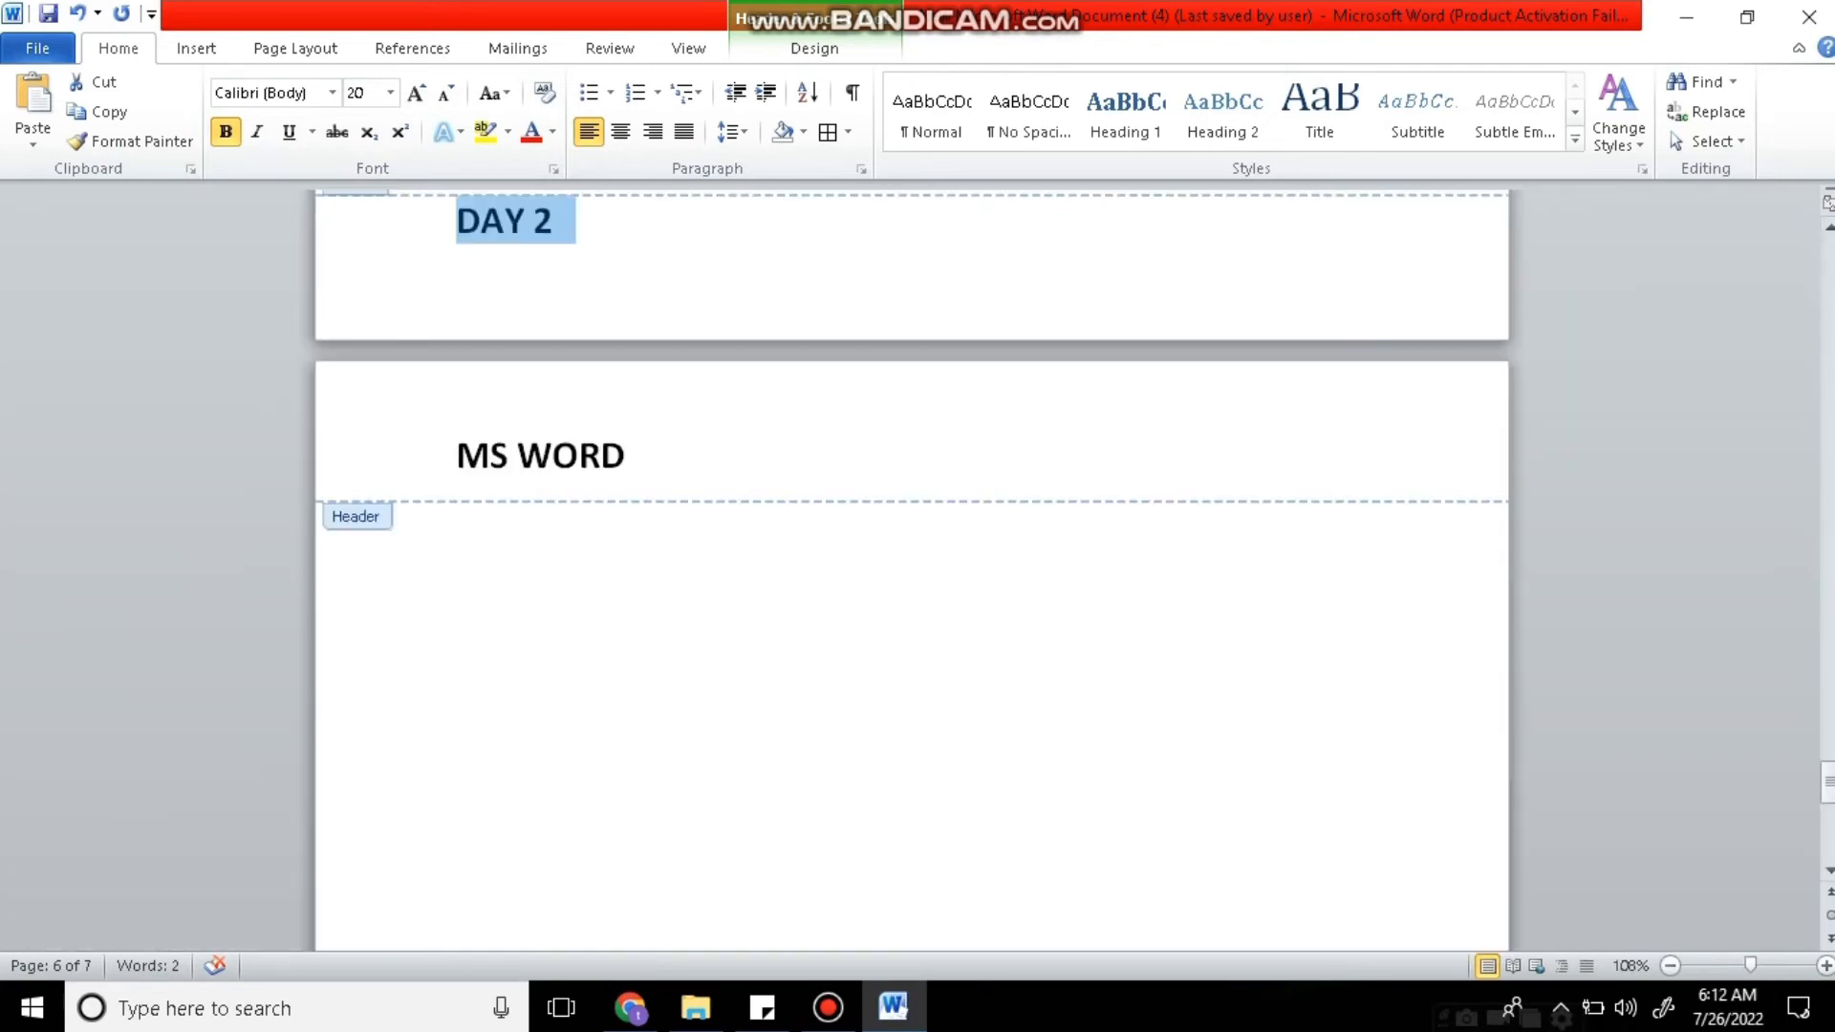
{"action": "left_click_drag", "start_coordinate": [1750, 965], "coordinate": [1727, 965]}
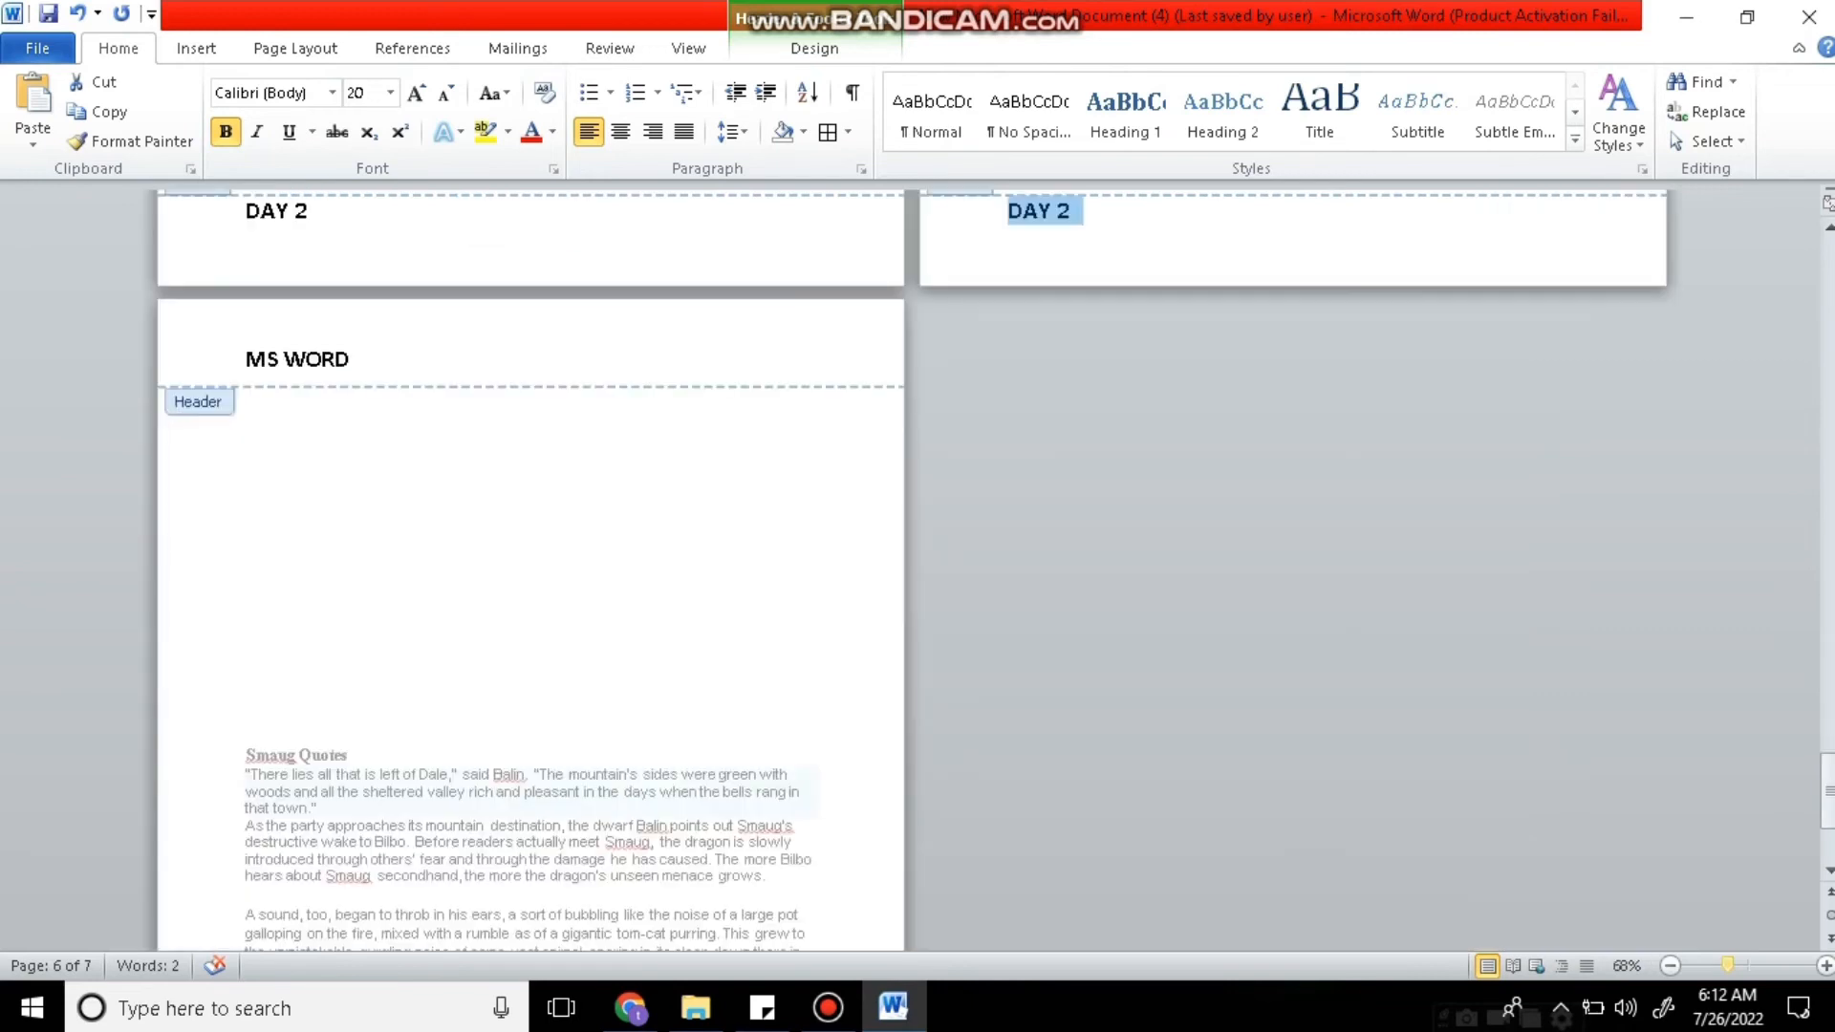
{"action": "left_click_drag", "start_coordinate": [1828, 788], "coordinate": [1828, 811]}
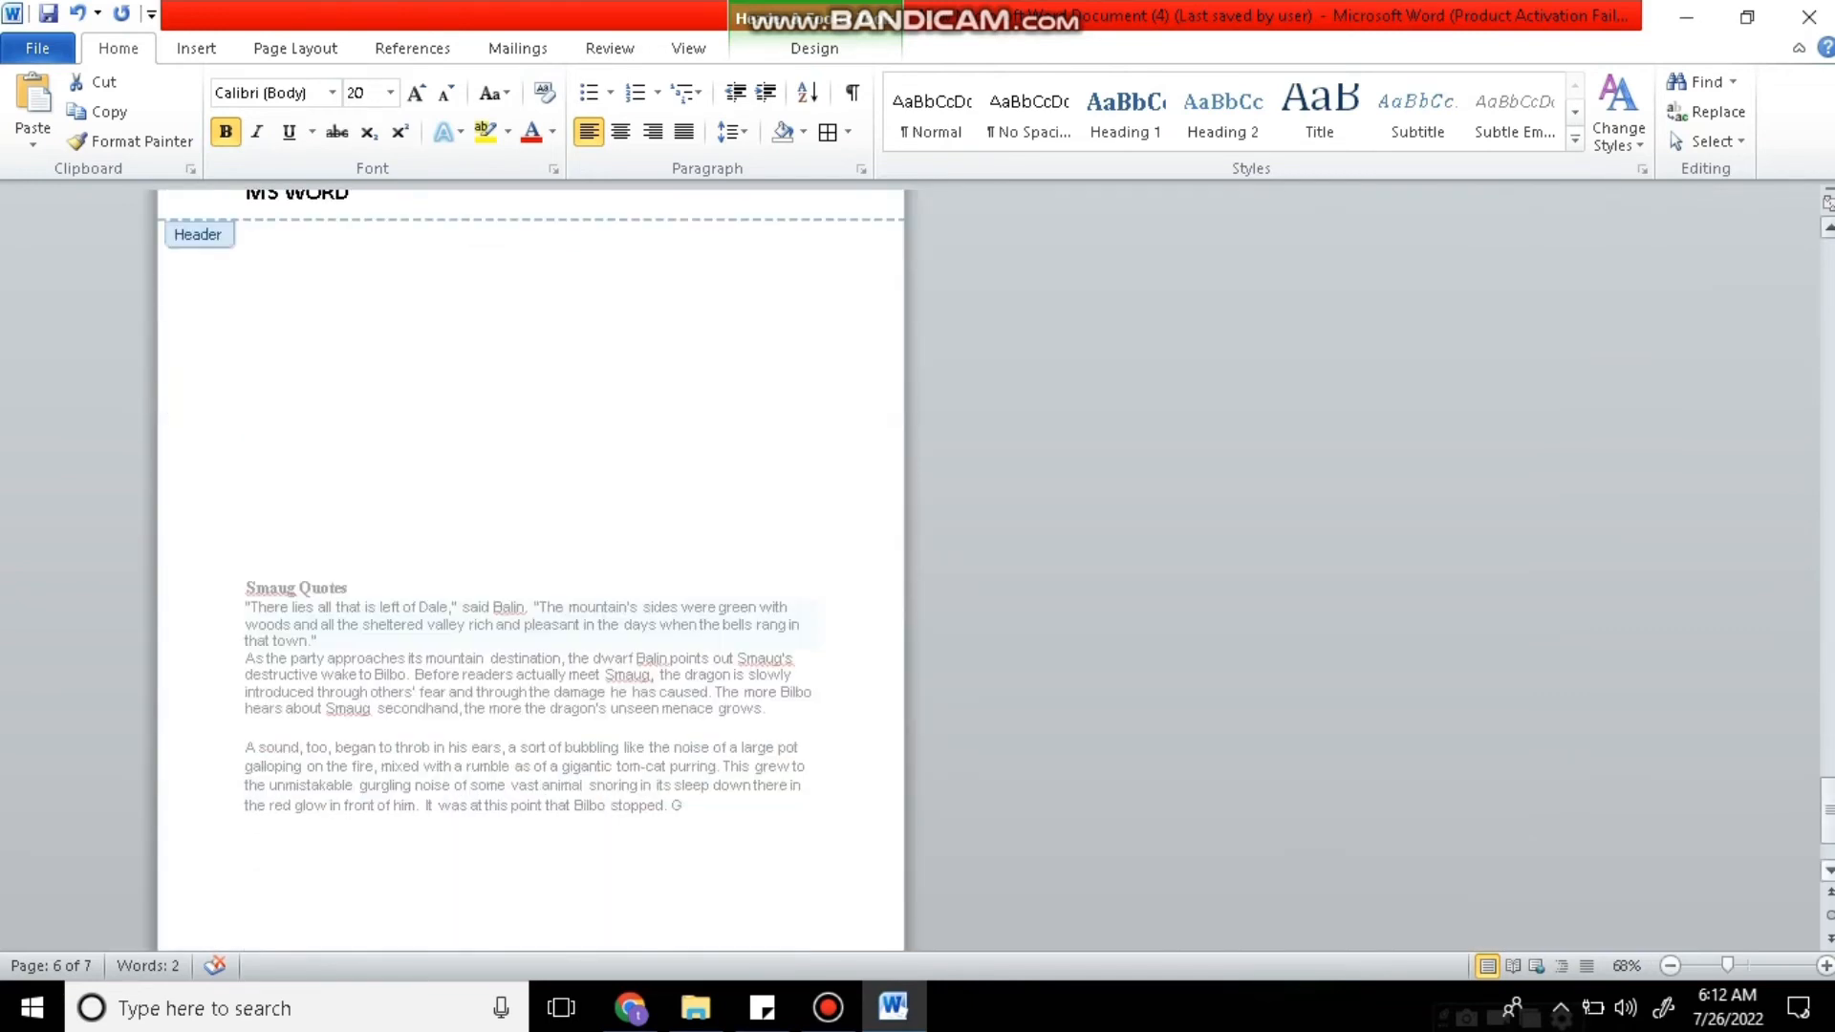
{"action": "scroll", "coordinate": [530, 573], "scroll_direction": "down", "scroll_amount": 1}
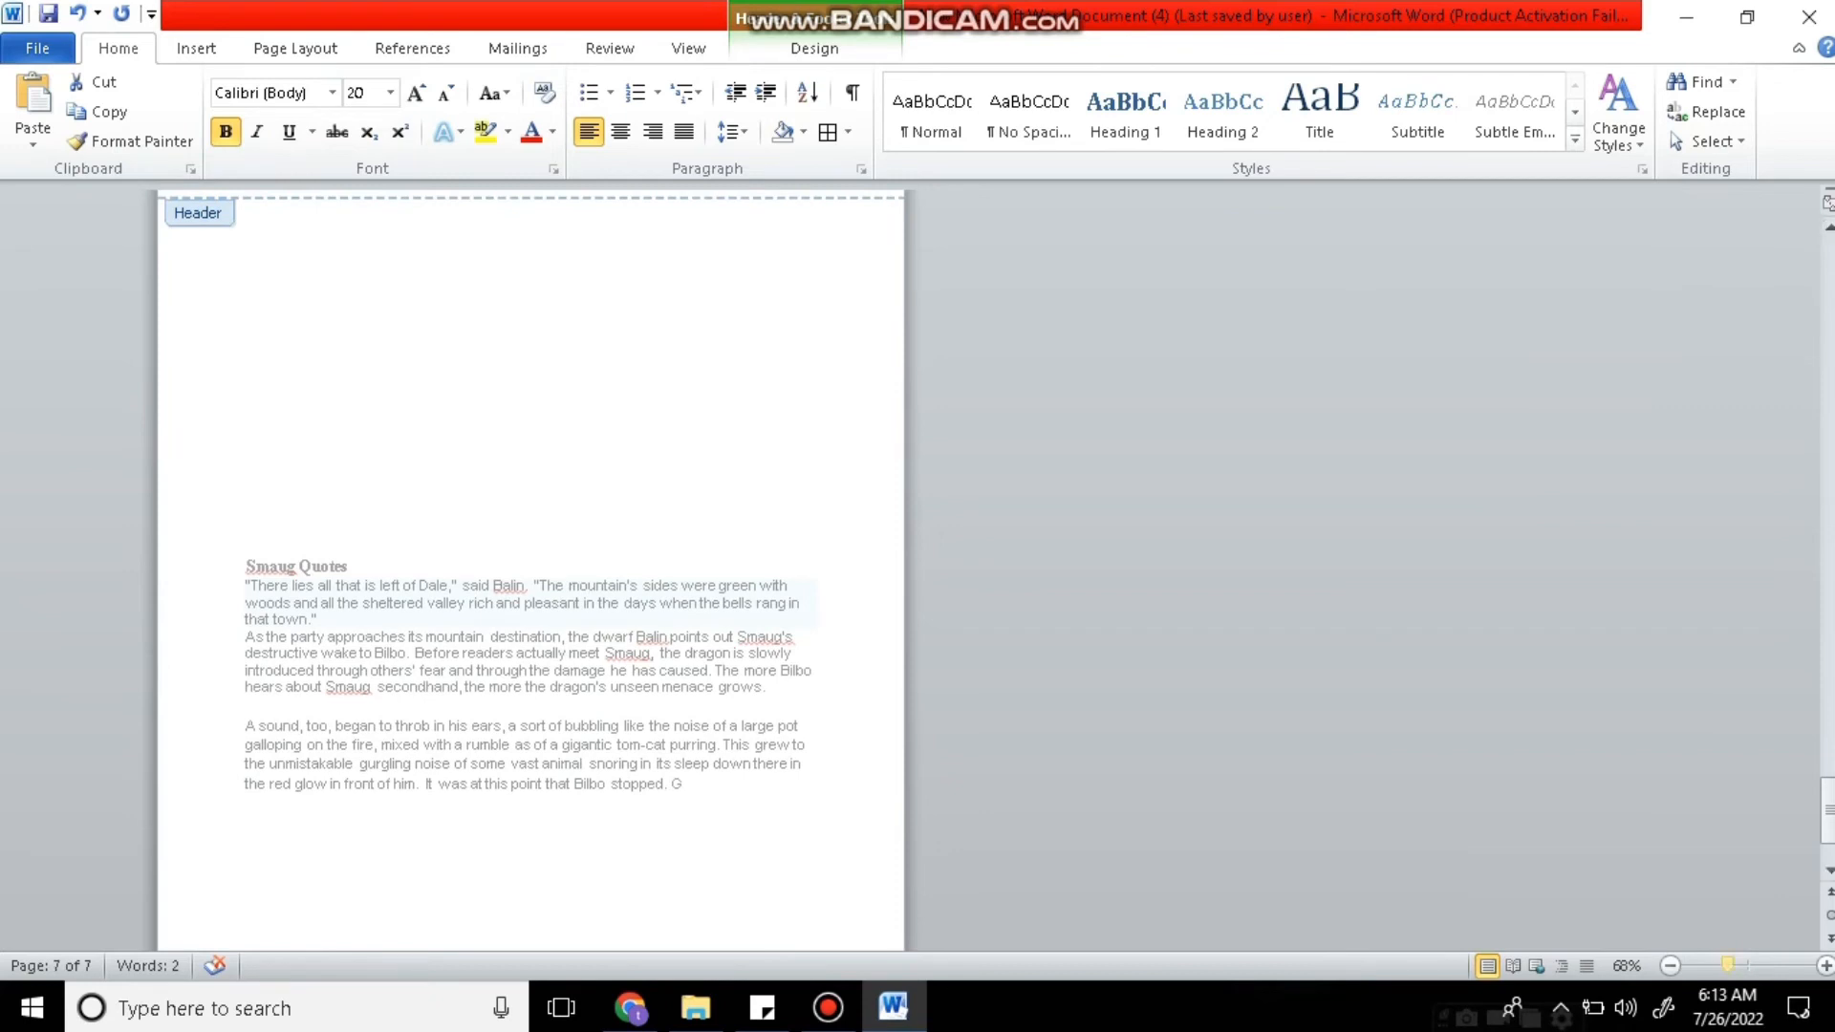
{"action": "left_click_drag", "start_coordinate": [1728, 966], "coordinate": [1714, 965]}
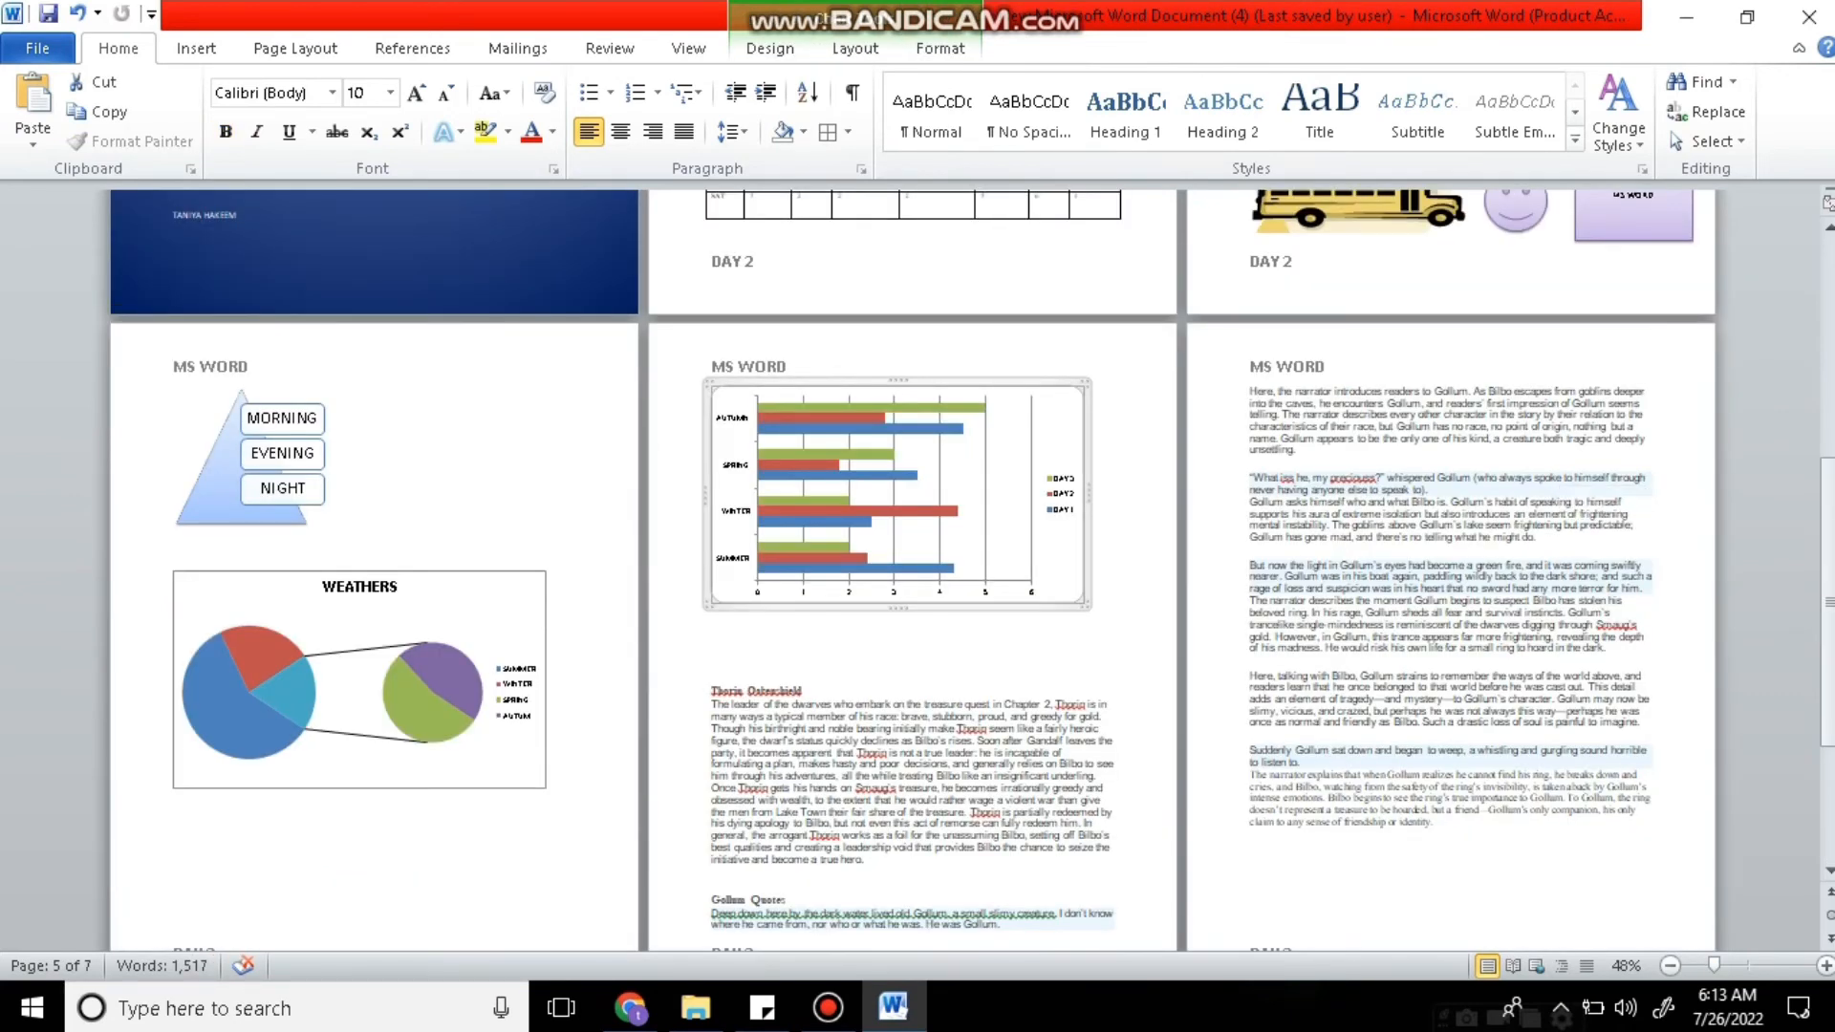
{"action": "left_click_drag", "start_coordinate": [1714, 965], "coordinate": [1747, 965]}
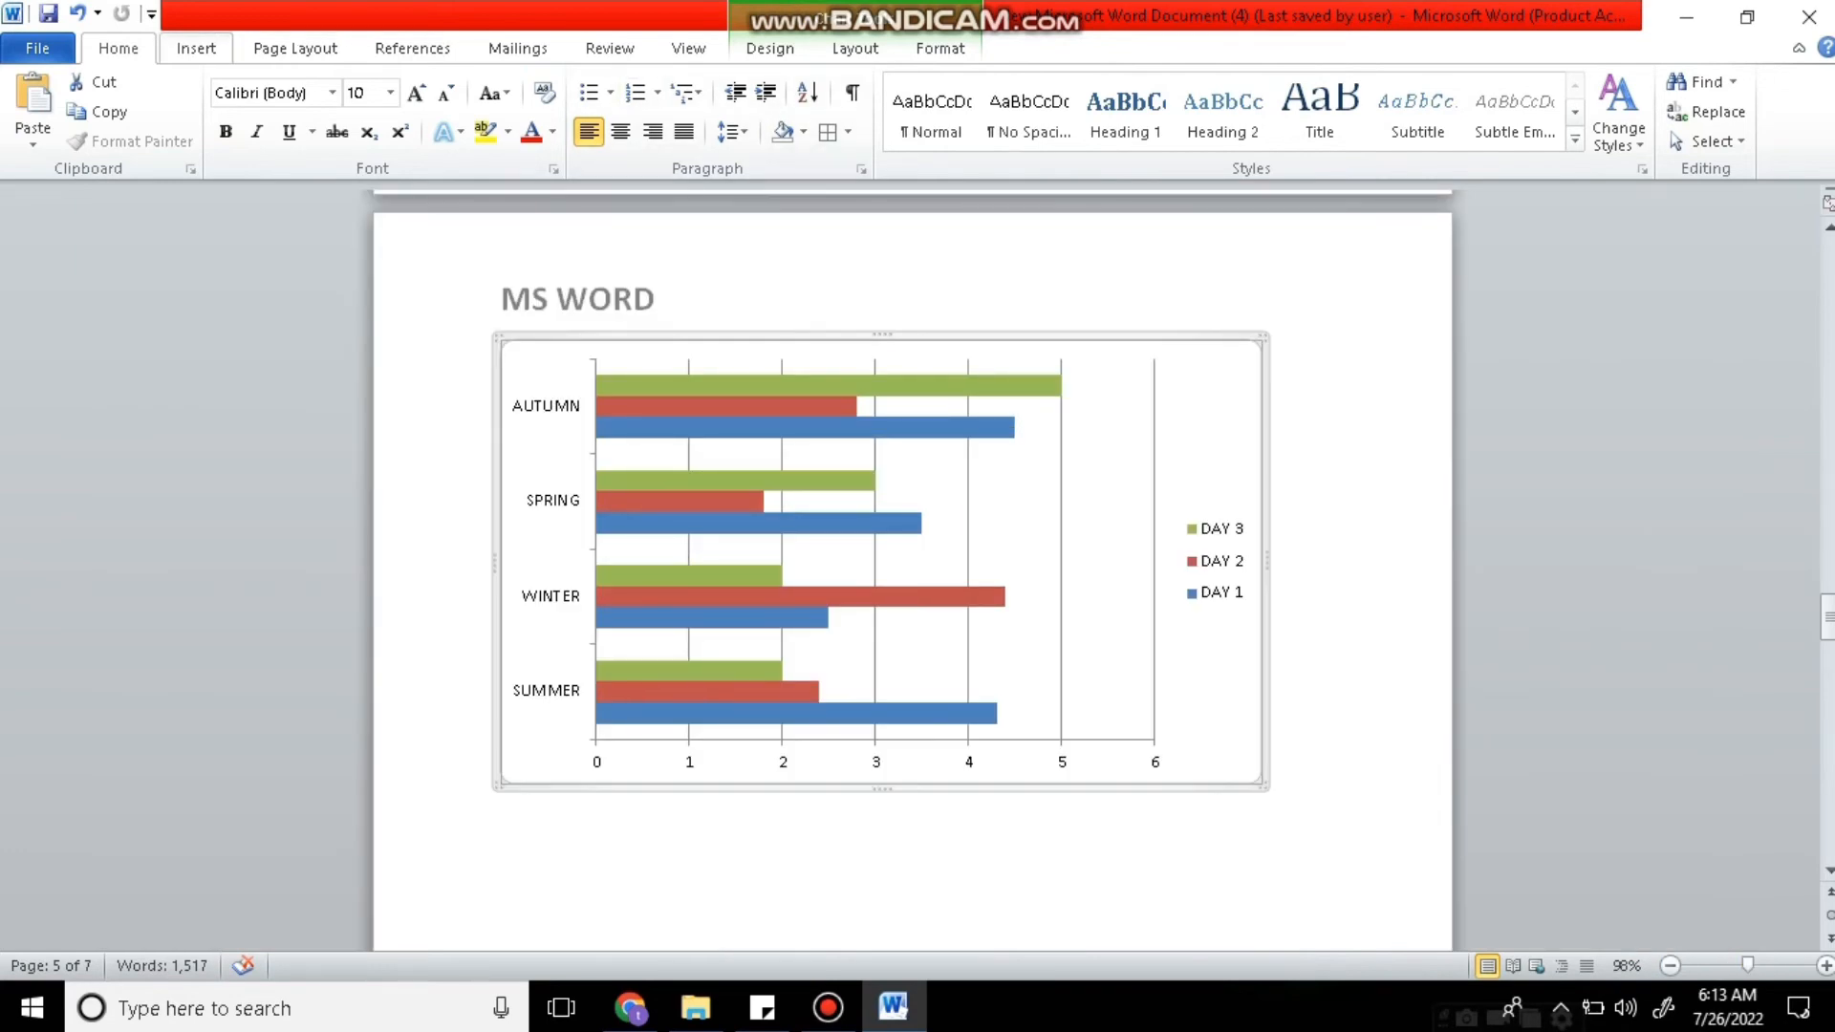
Insert page numbers at the top of the pages in the Plain Number 2 style and leave header editing.
{"action": "left_click", "coordinate": [196, 48]}
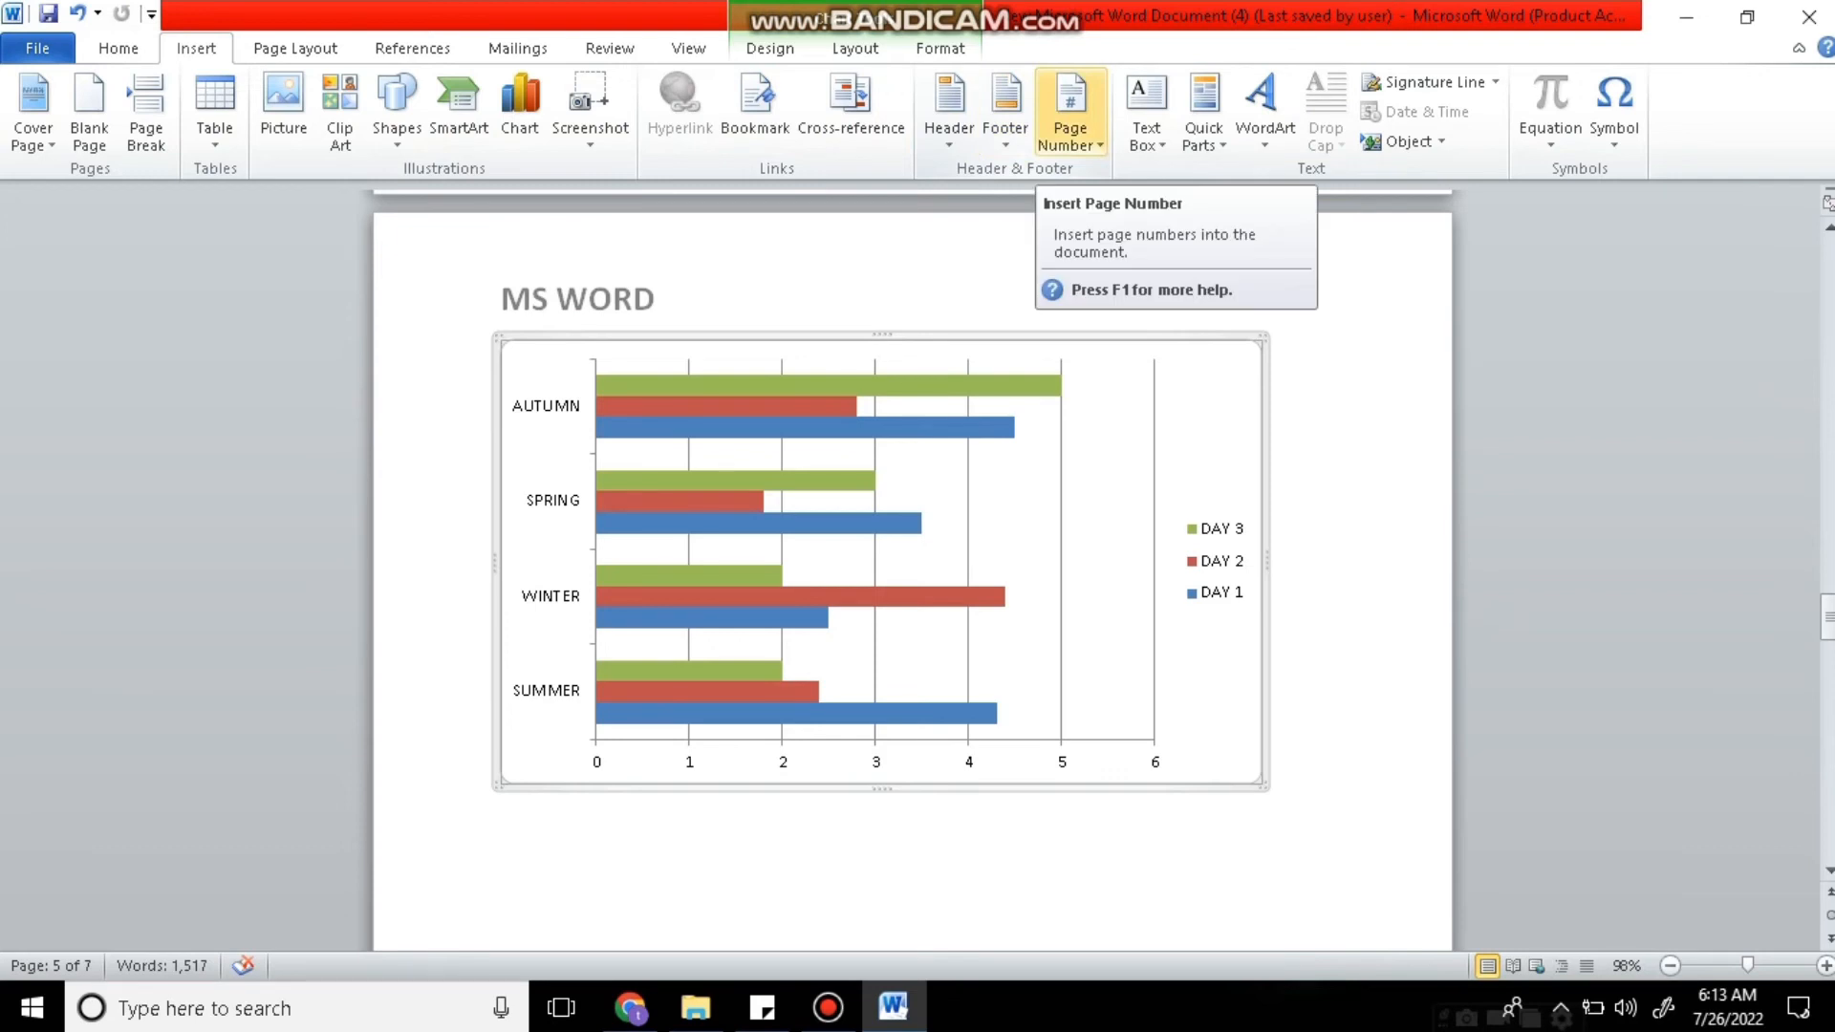
{"action": "scroll", "coordinate": [913, 568], "scroll_direction": "up", "scroll_amount": 1}
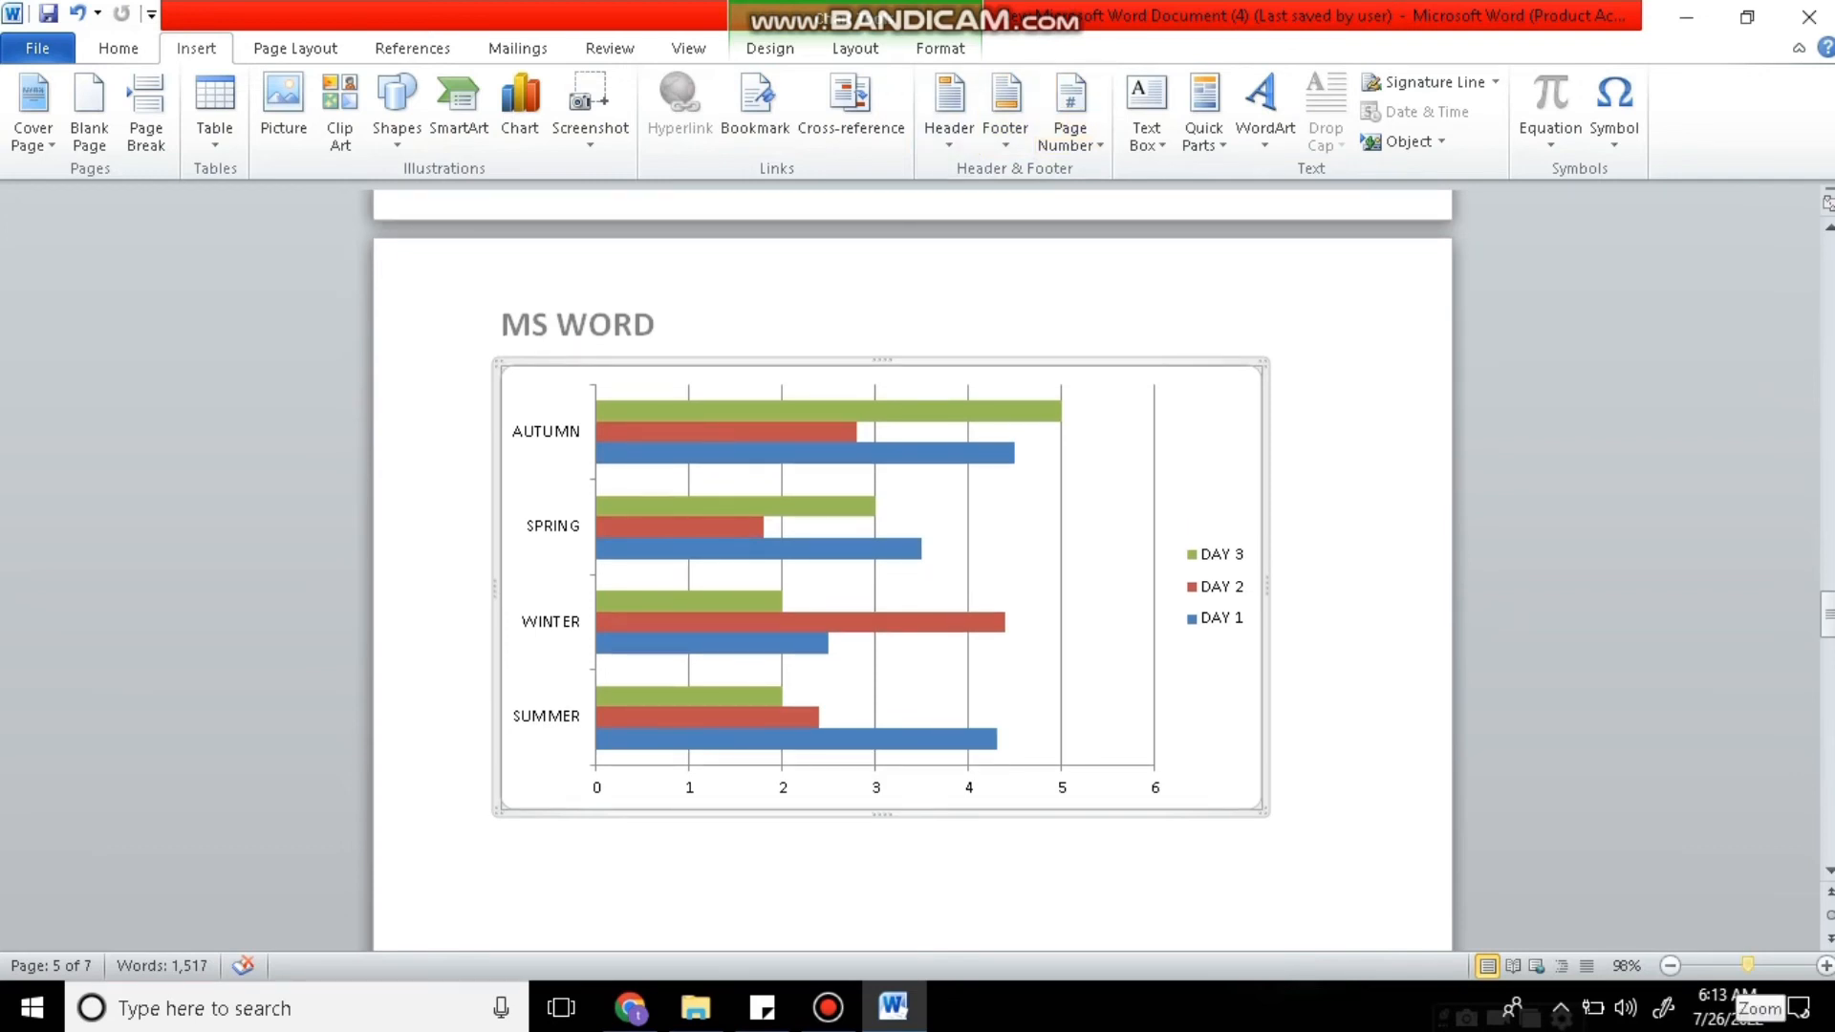
{"action": "left_click_drag", "start_coordinate": [1748, 965], "coordinate": [1713, 965]}
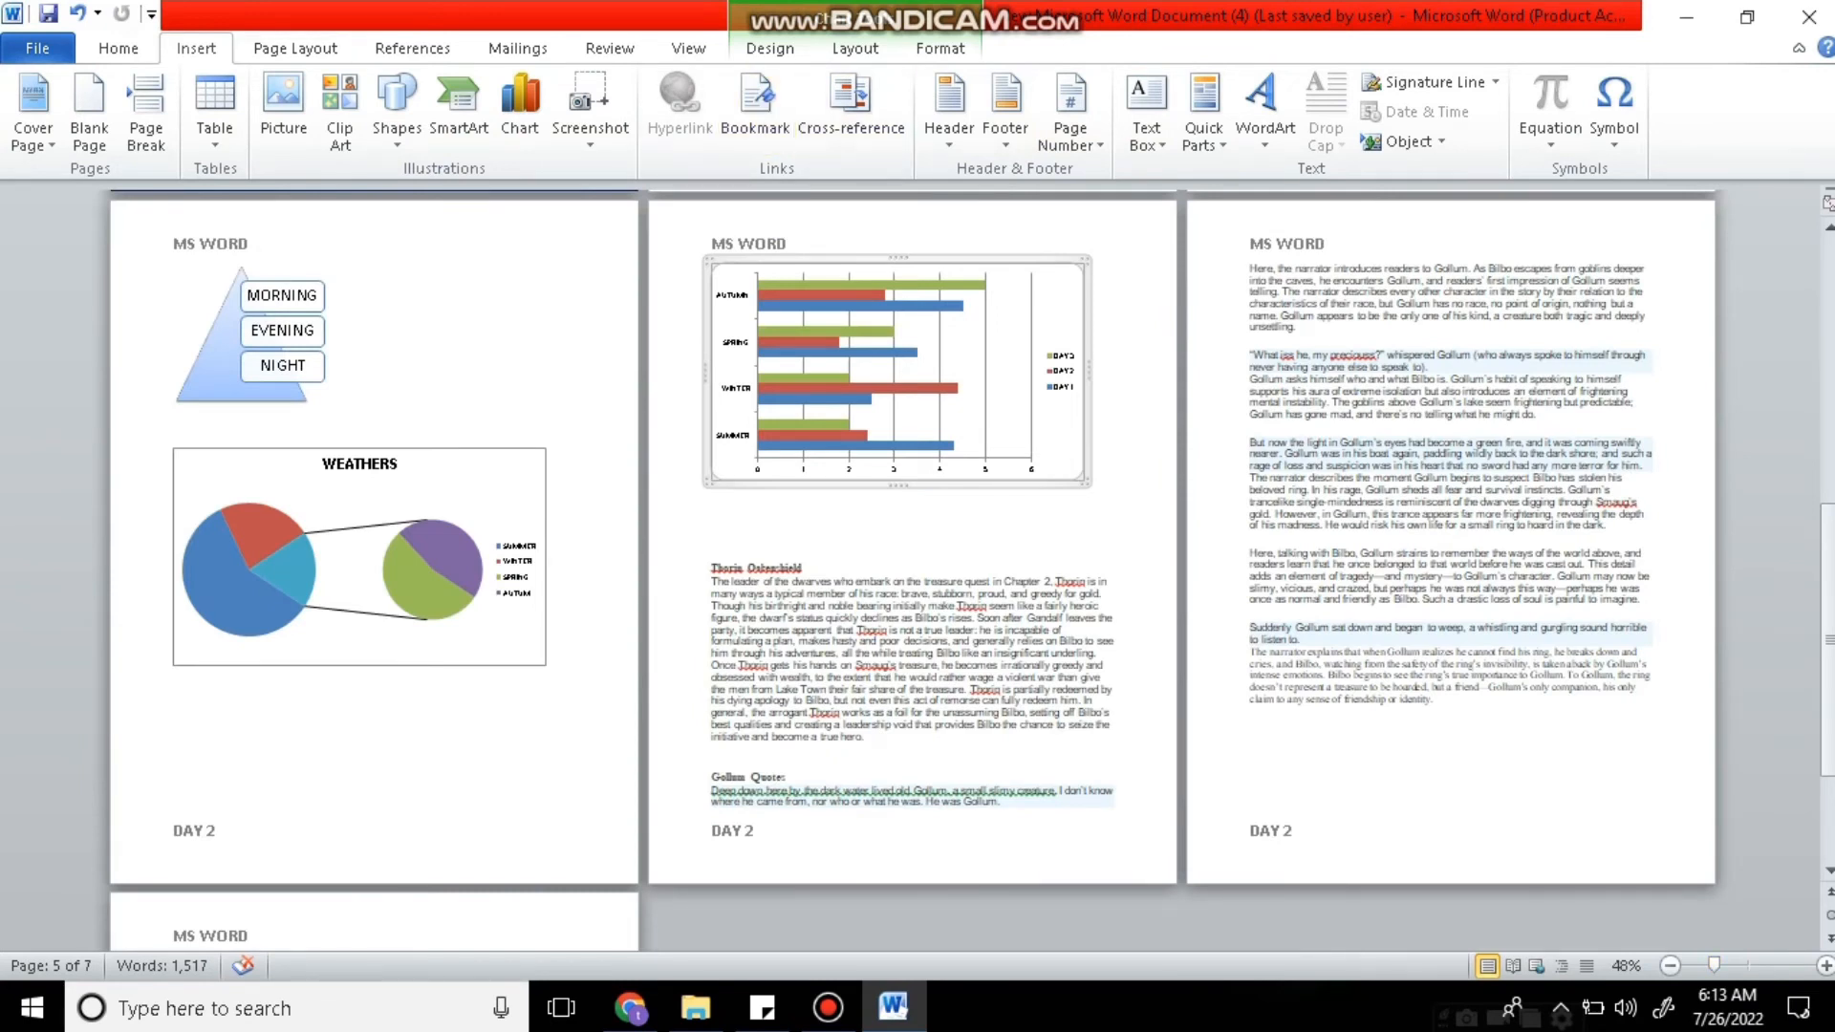
{"action": "left_click", "coordinate": [1071, 115]}
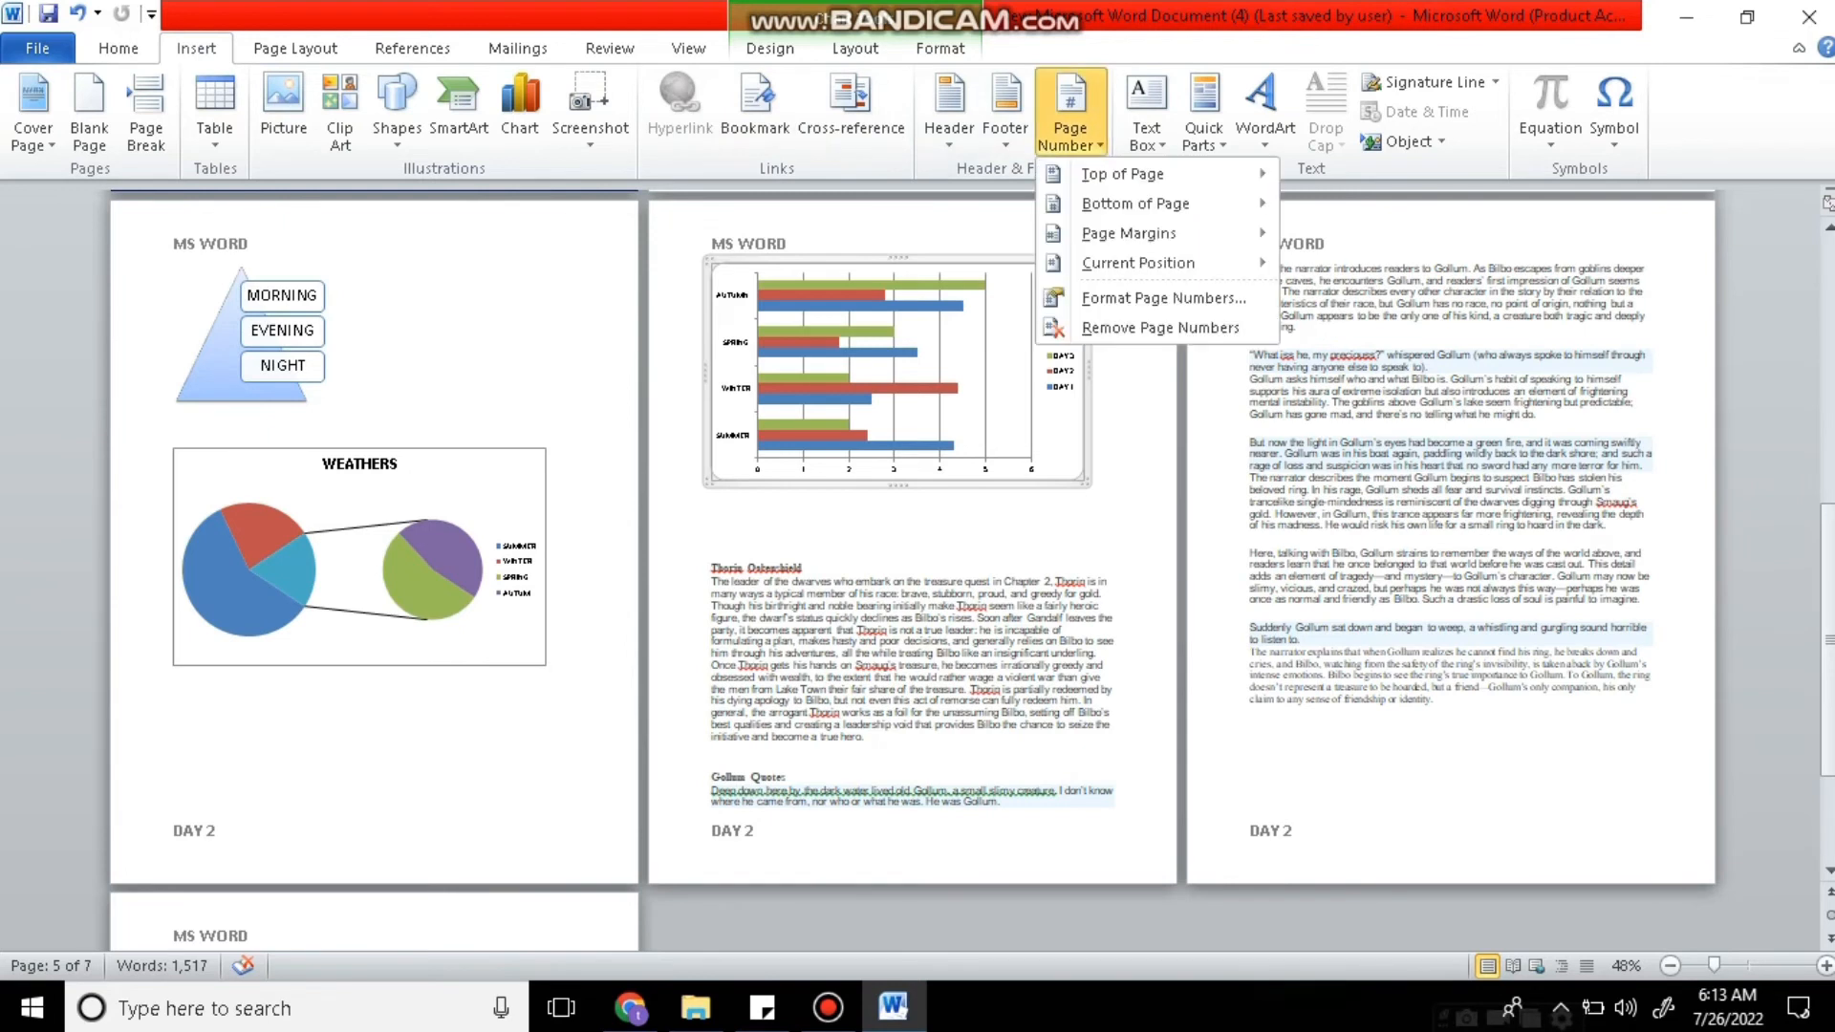
{"action": "mouse_move", "coordinate": [1123, 174]}
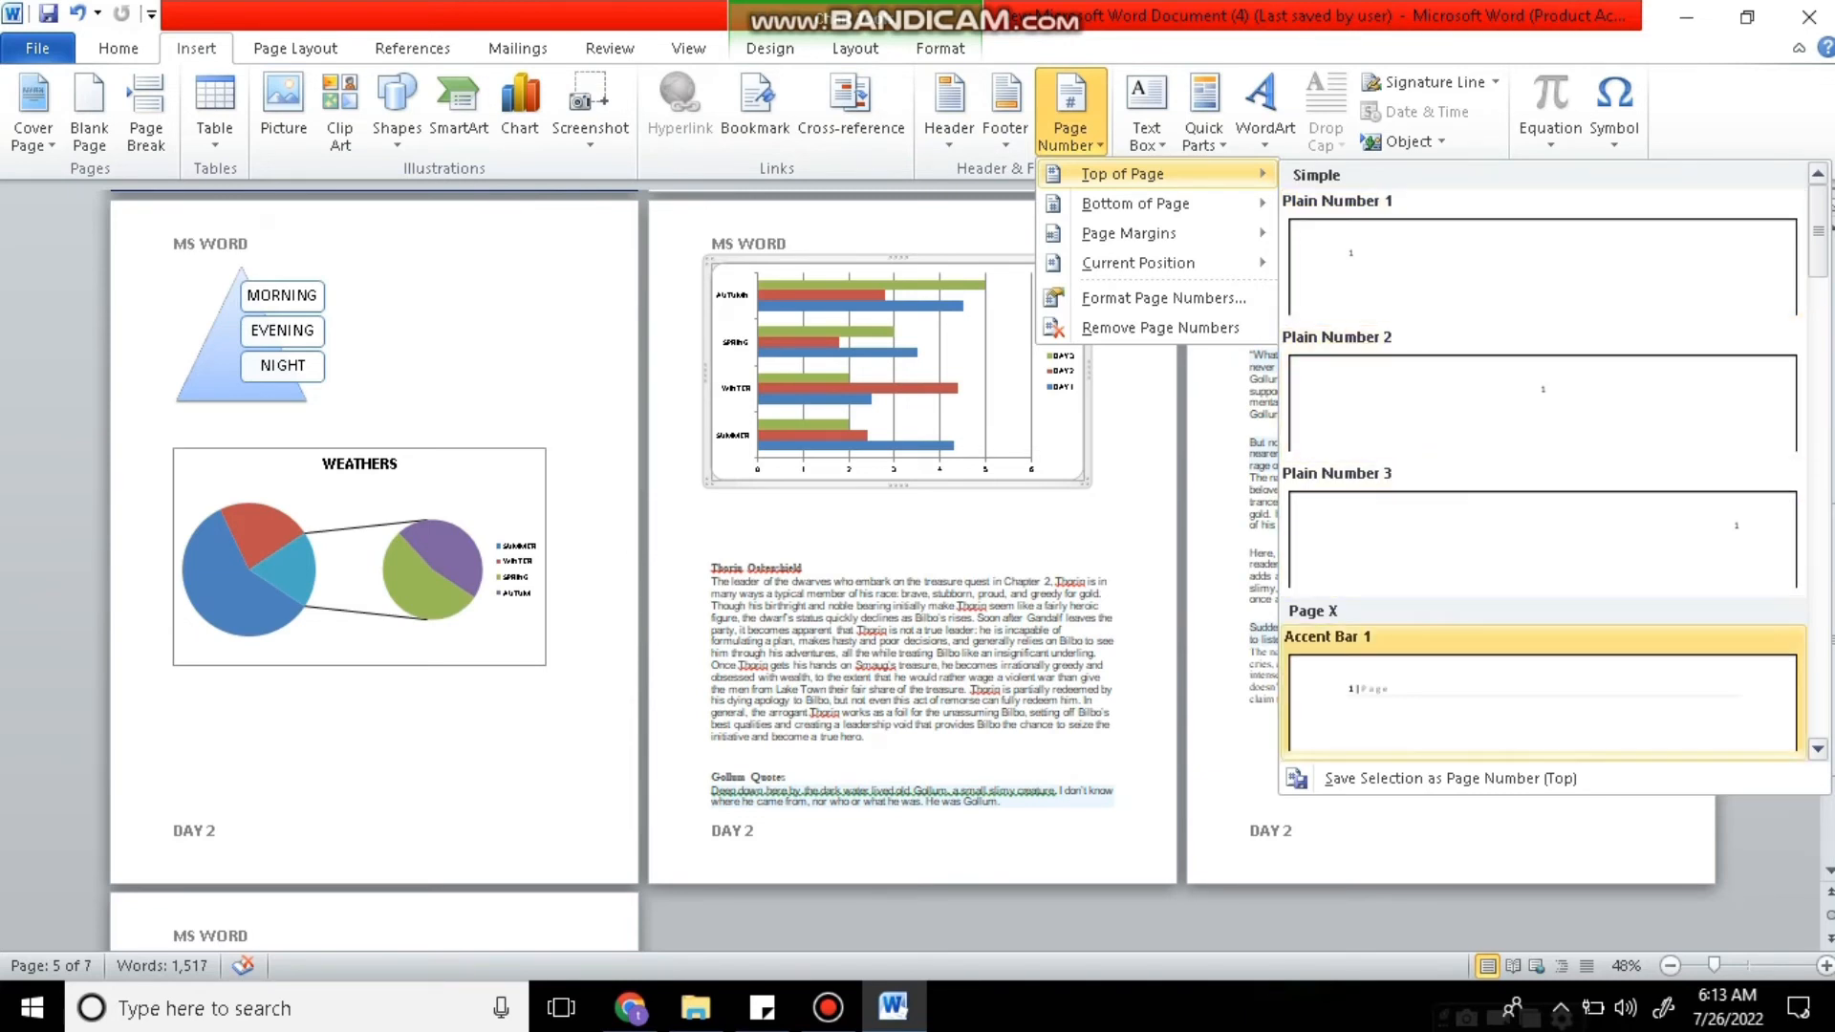
{"action": "scroll", "coordinate": [1543, 459], "scroll_direction": "down", "scroll_amount": 4}
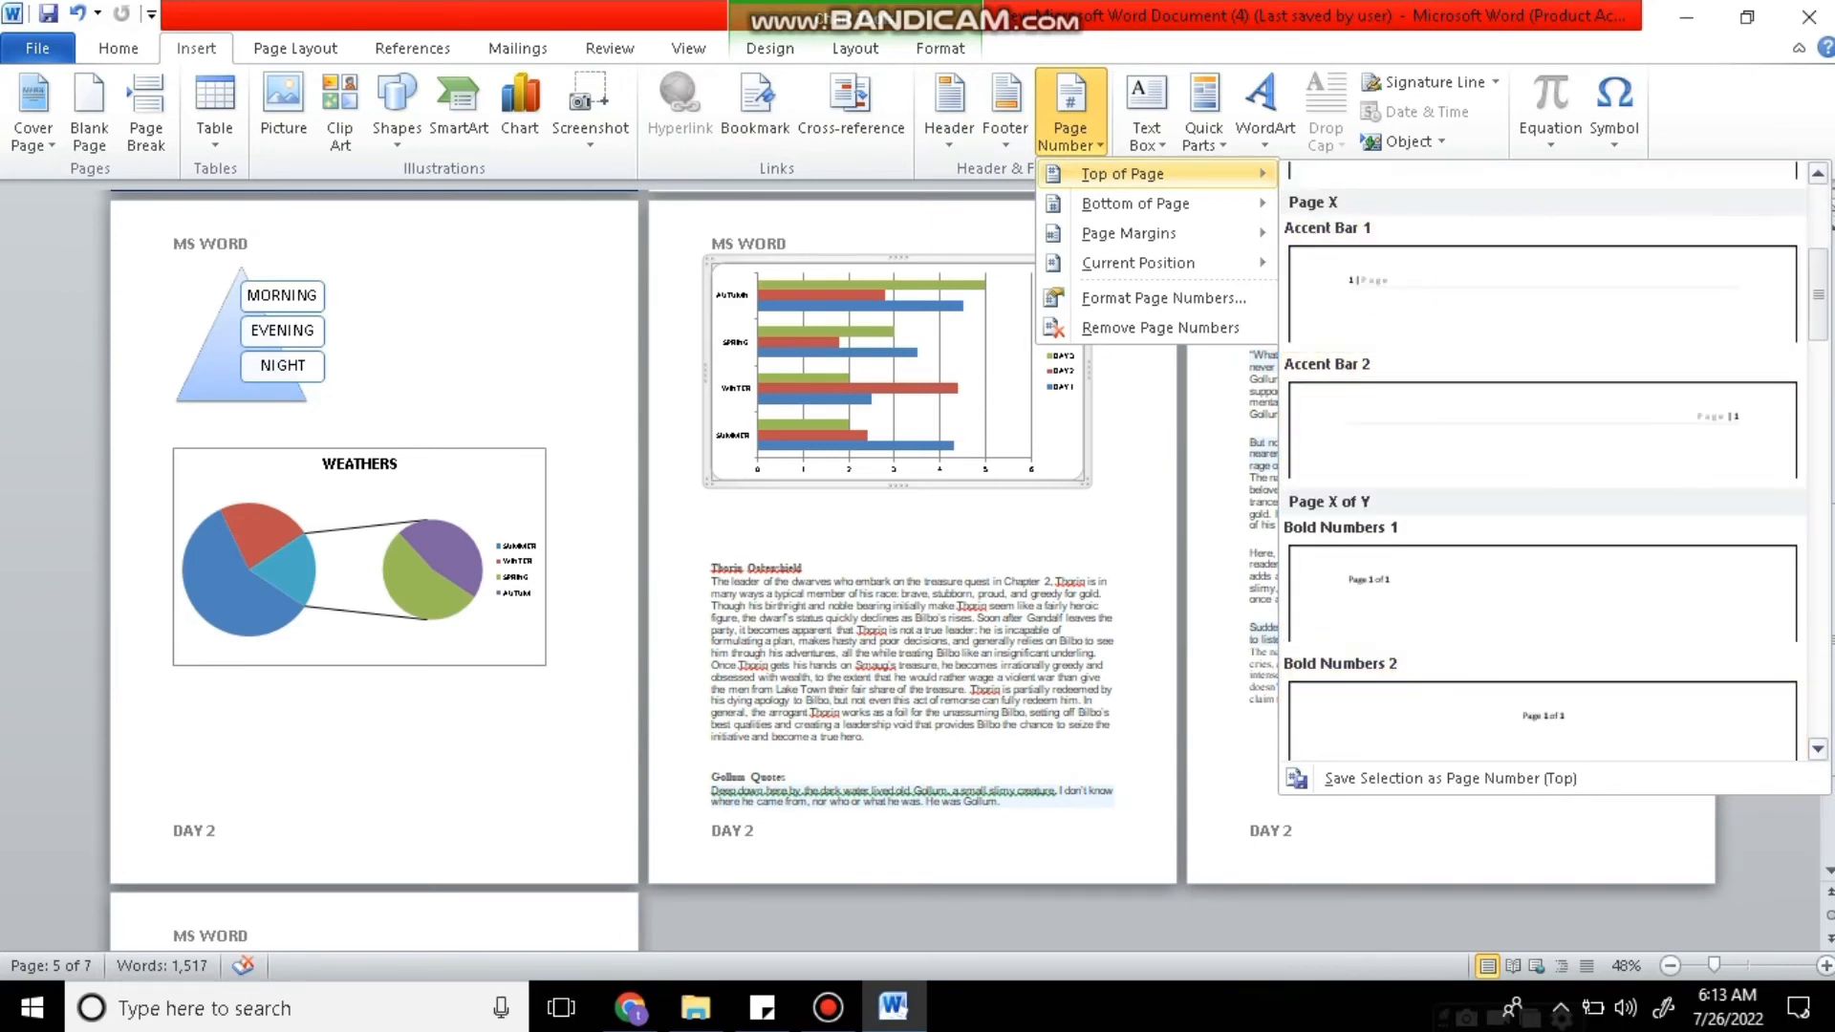
{"action": "scroll", "coordinate": [1542, 459], "scroll_direction": "up", "scroll_amount": 4}
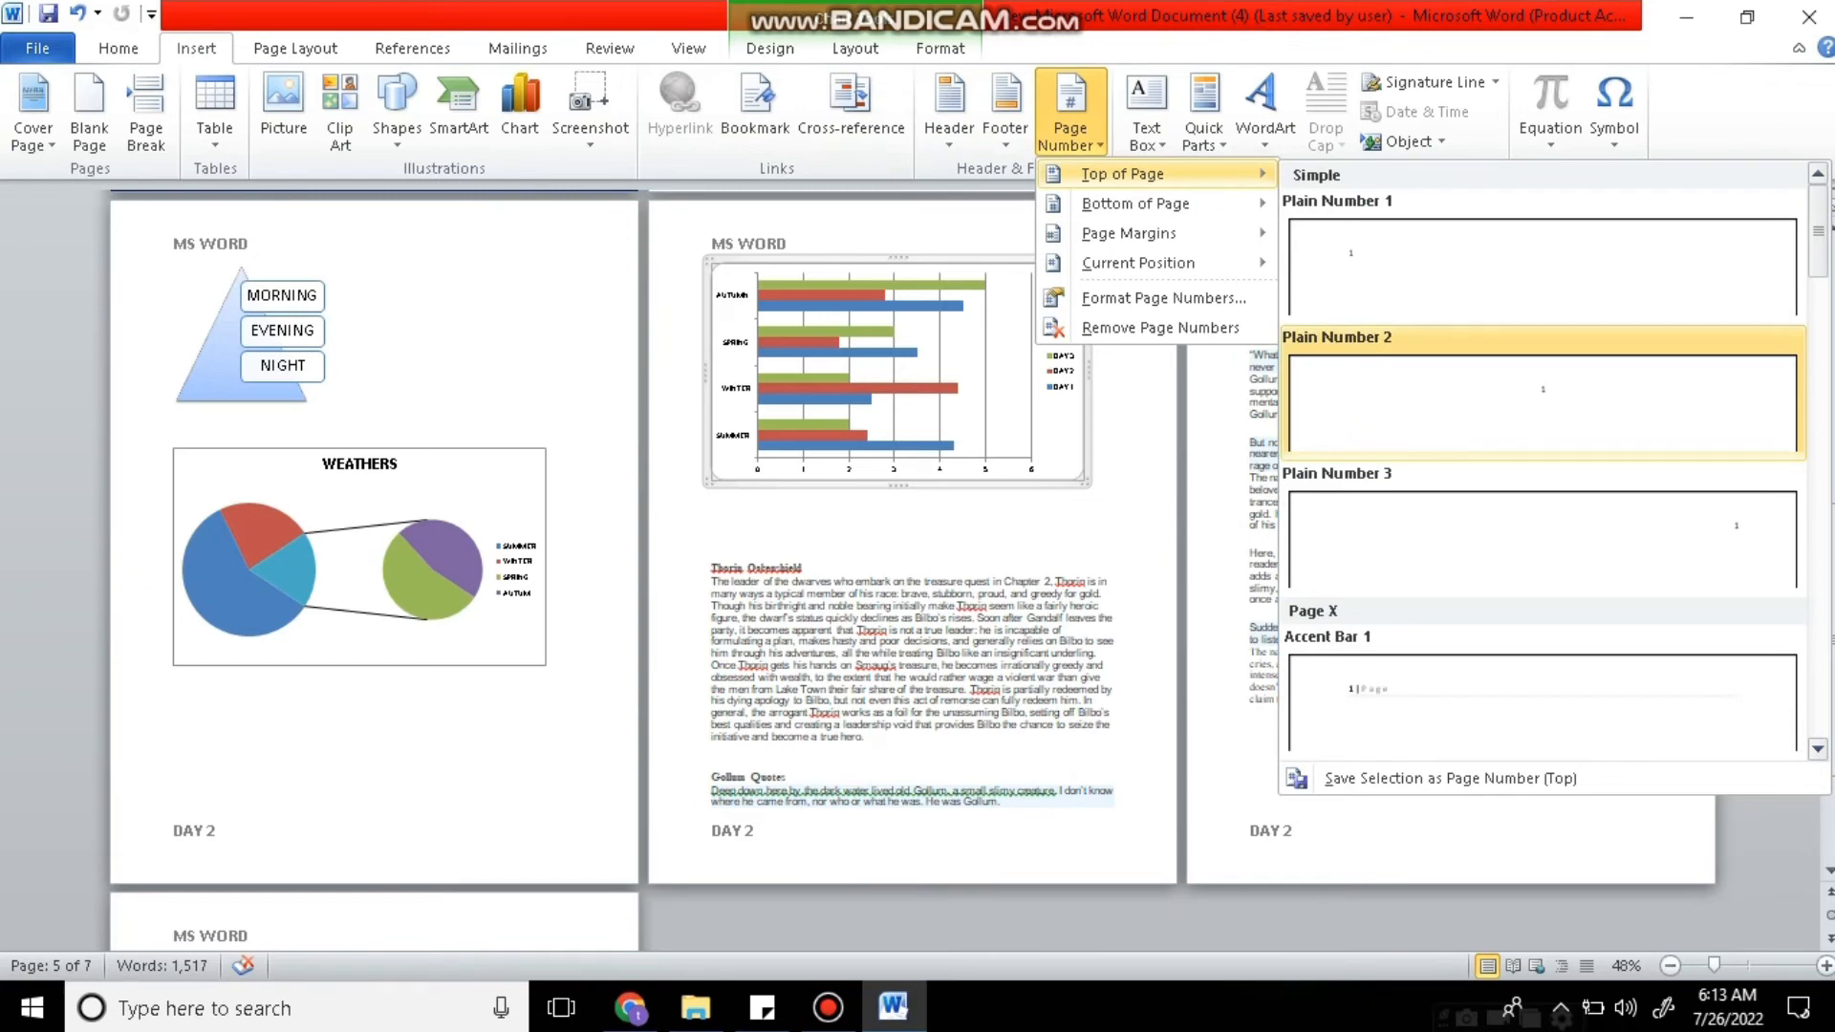
{"action": "left_click", "coordinate": [1542, 401]}
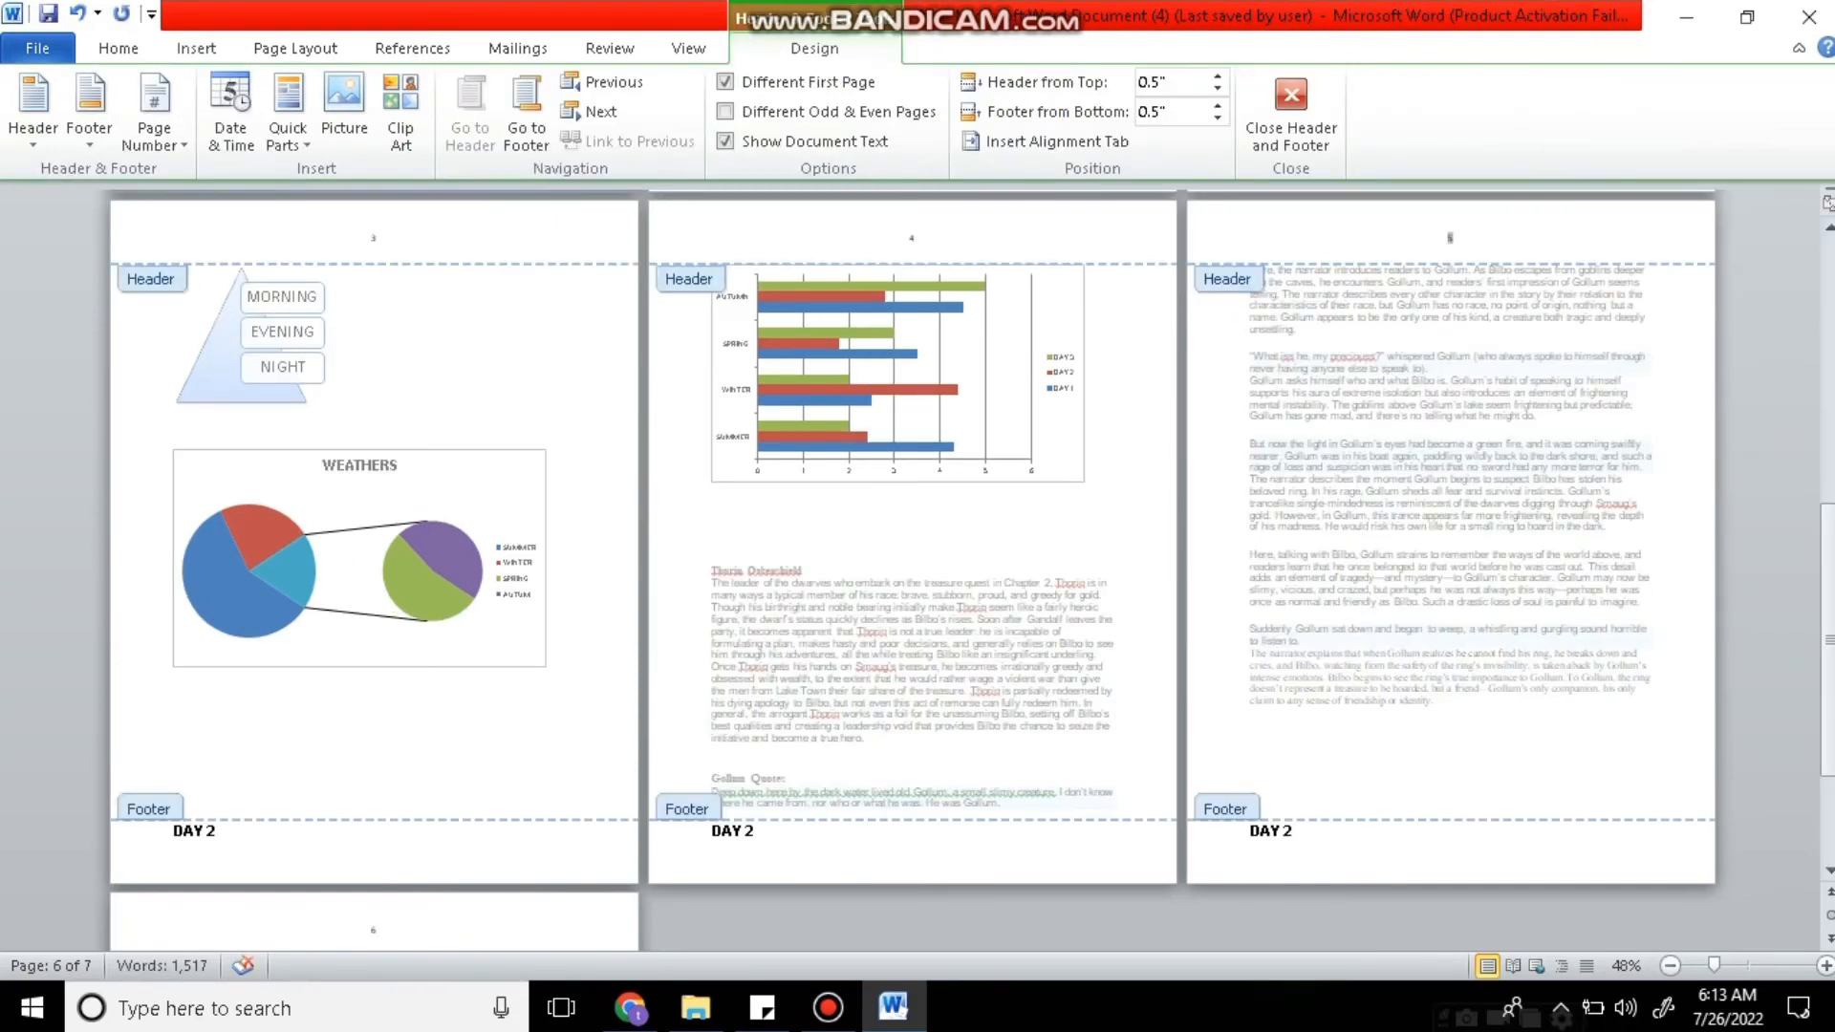
{"action": "left_click_drag", "start_coordinate": [1827, 638], "coordinate": [1827, 382]}
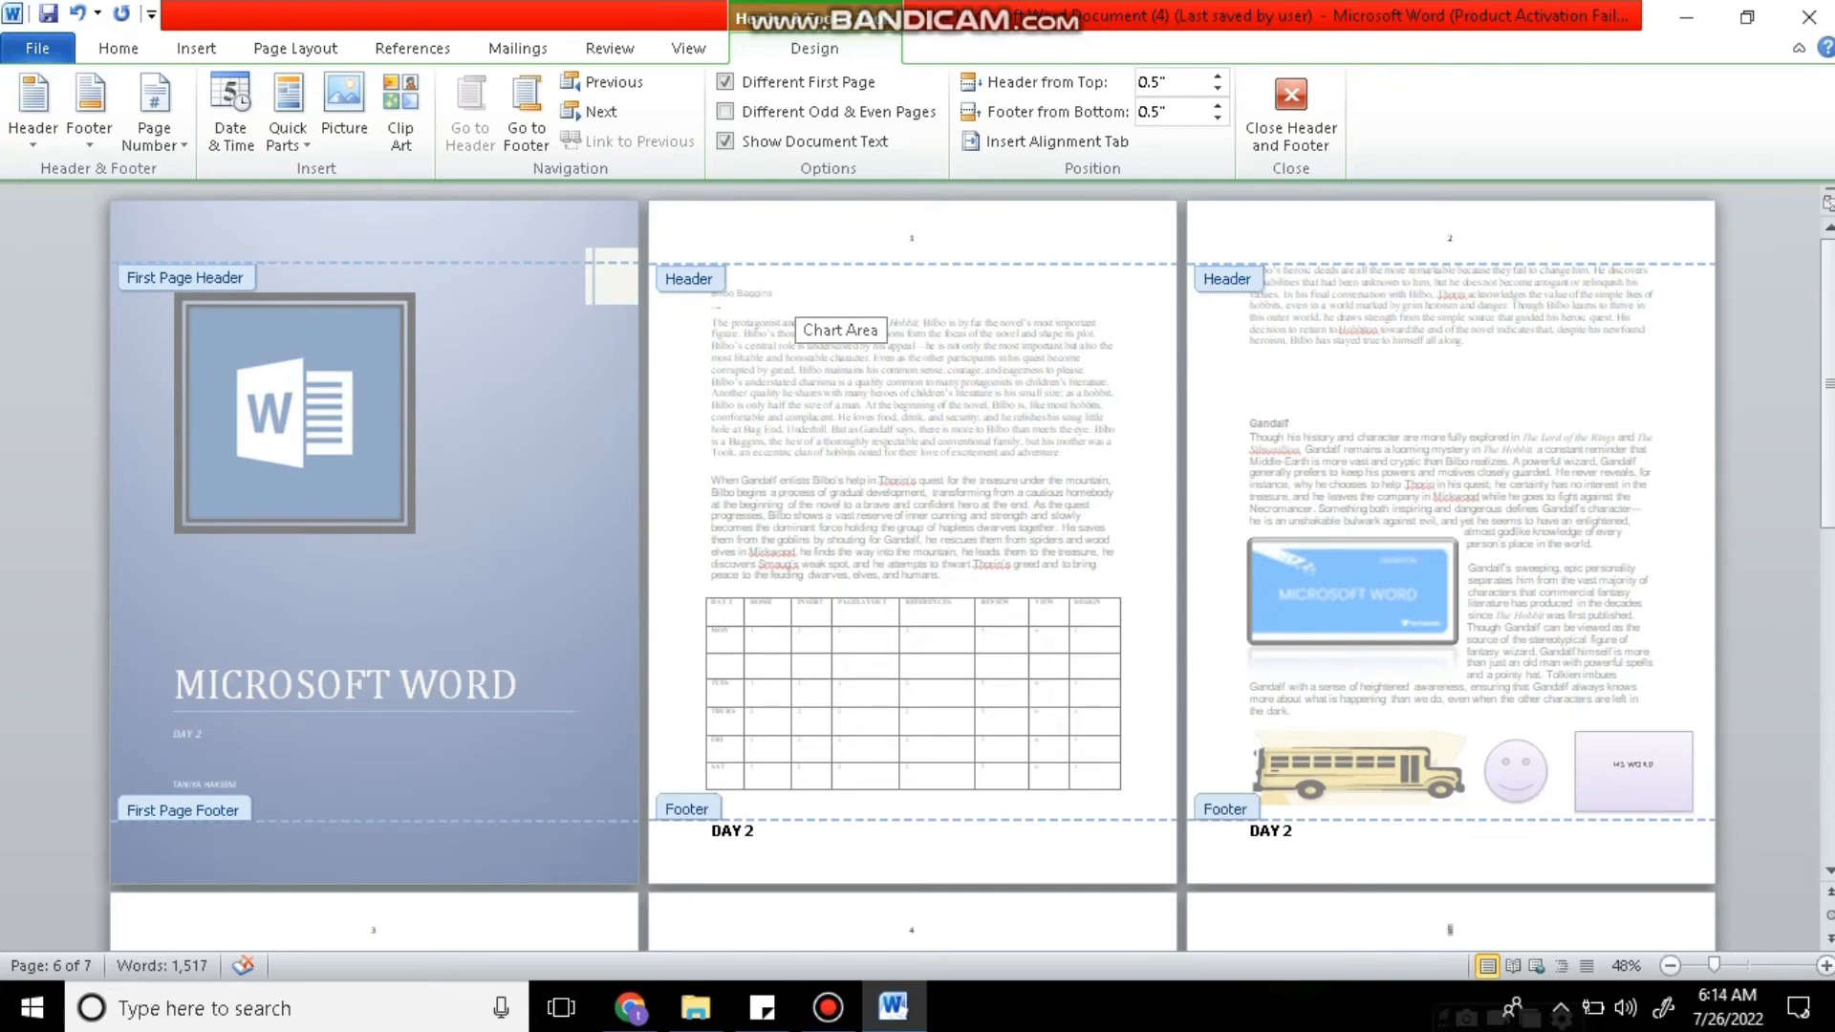
{"action": "double_click", "coordinate": [941, 413]}
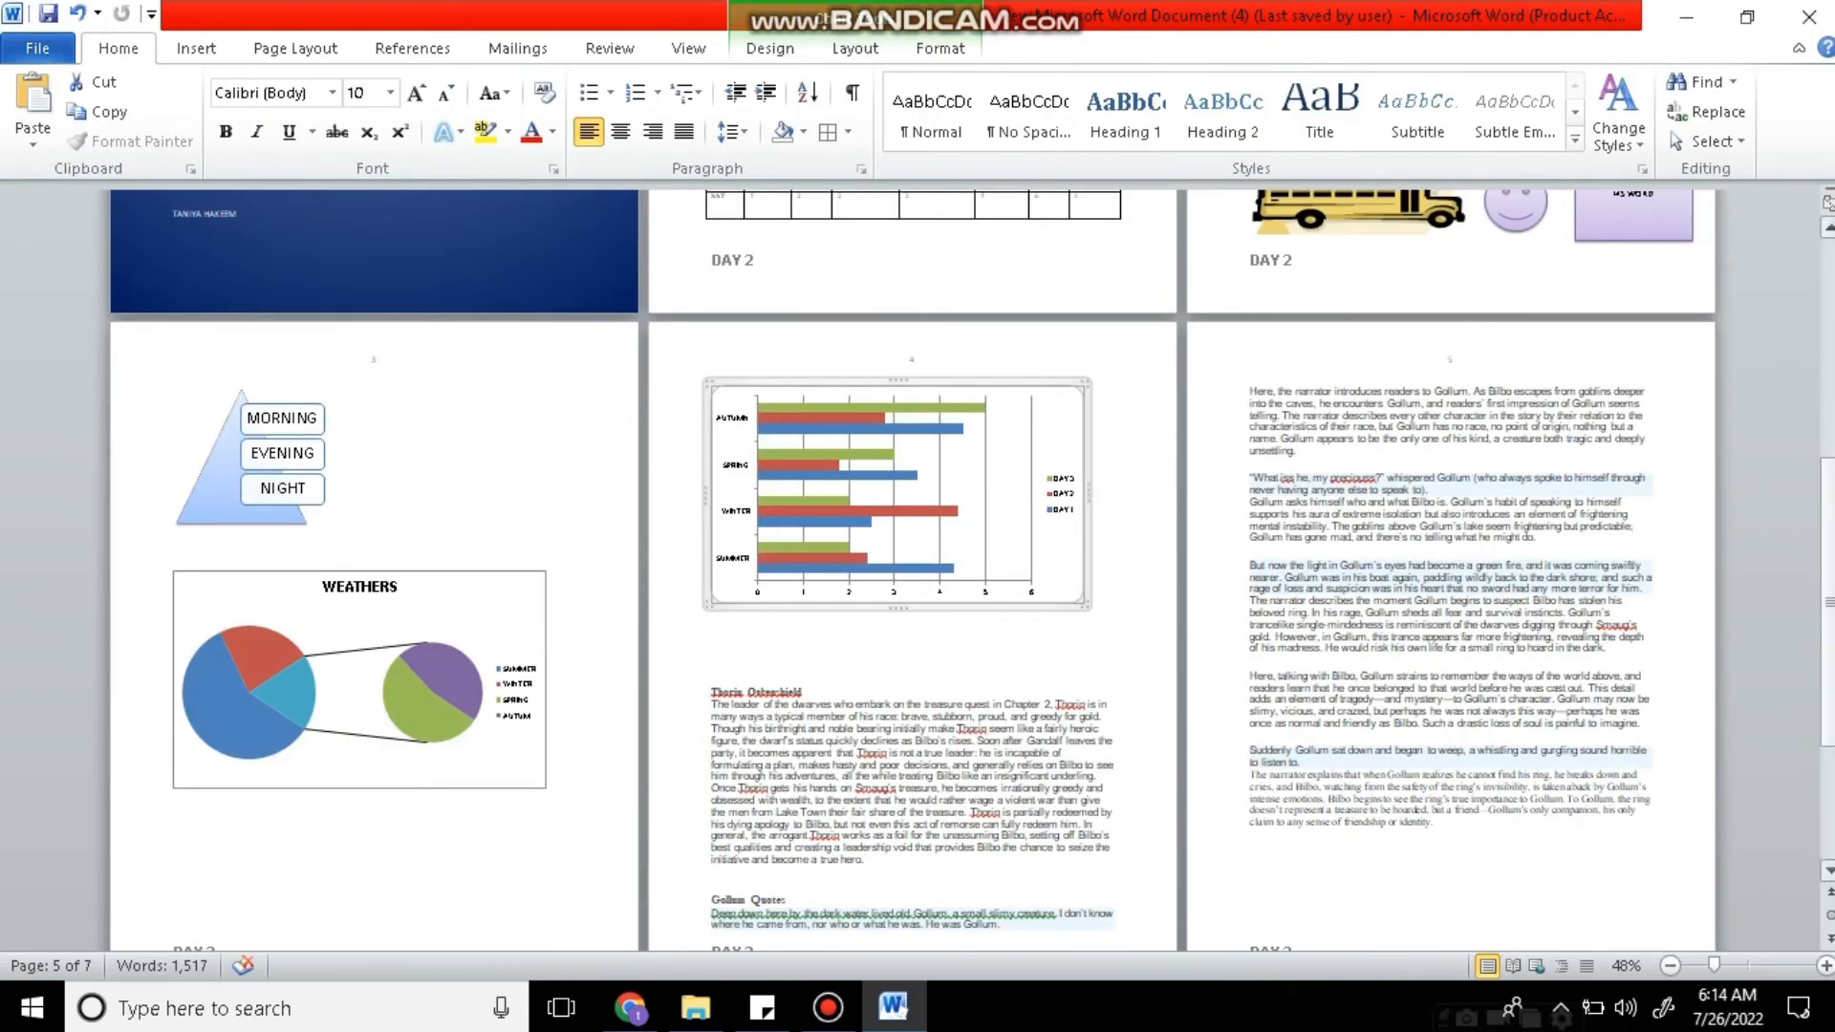
{"action": "left_click_drag", "start_coordinate": [1827, 622], "coordinate": [1827, 402]}
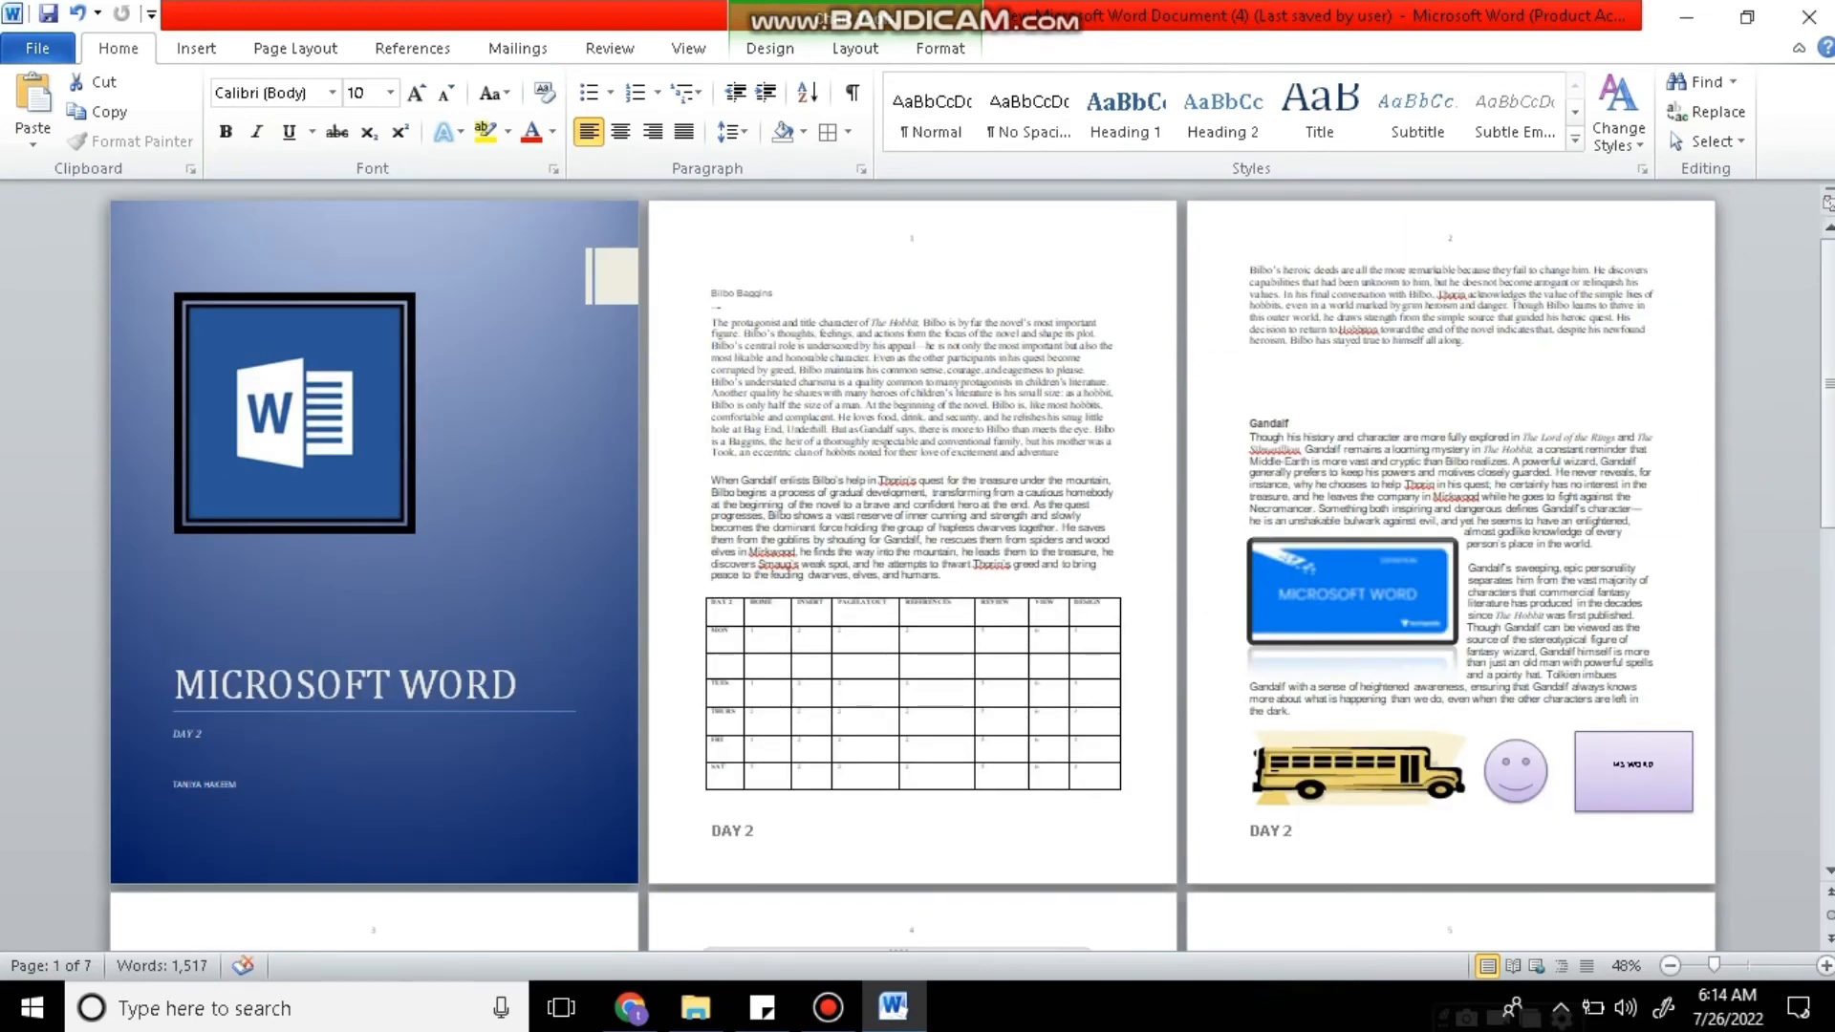
Reopen the header on page 2 and turn off the Different First Page option.
{"action": "double_click", "coordinate": [913, 238]}
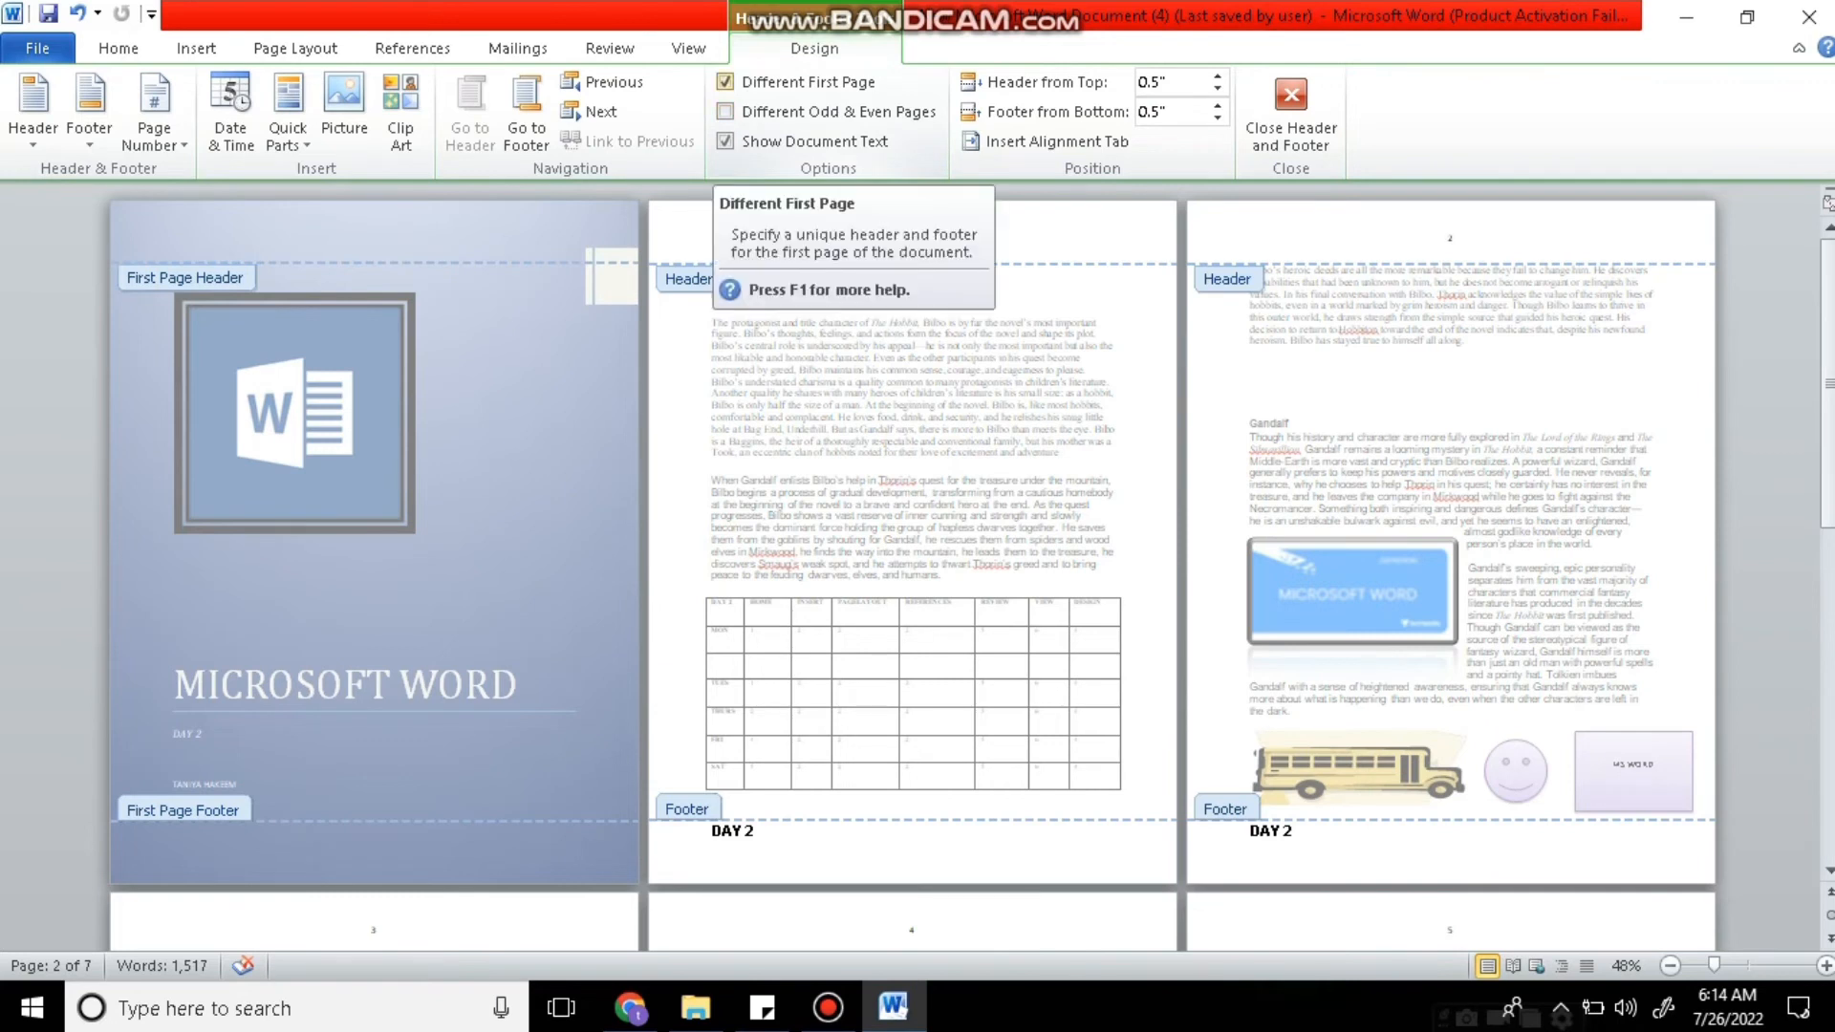
{"action": "left_click", "coordinate": [726, 82]}
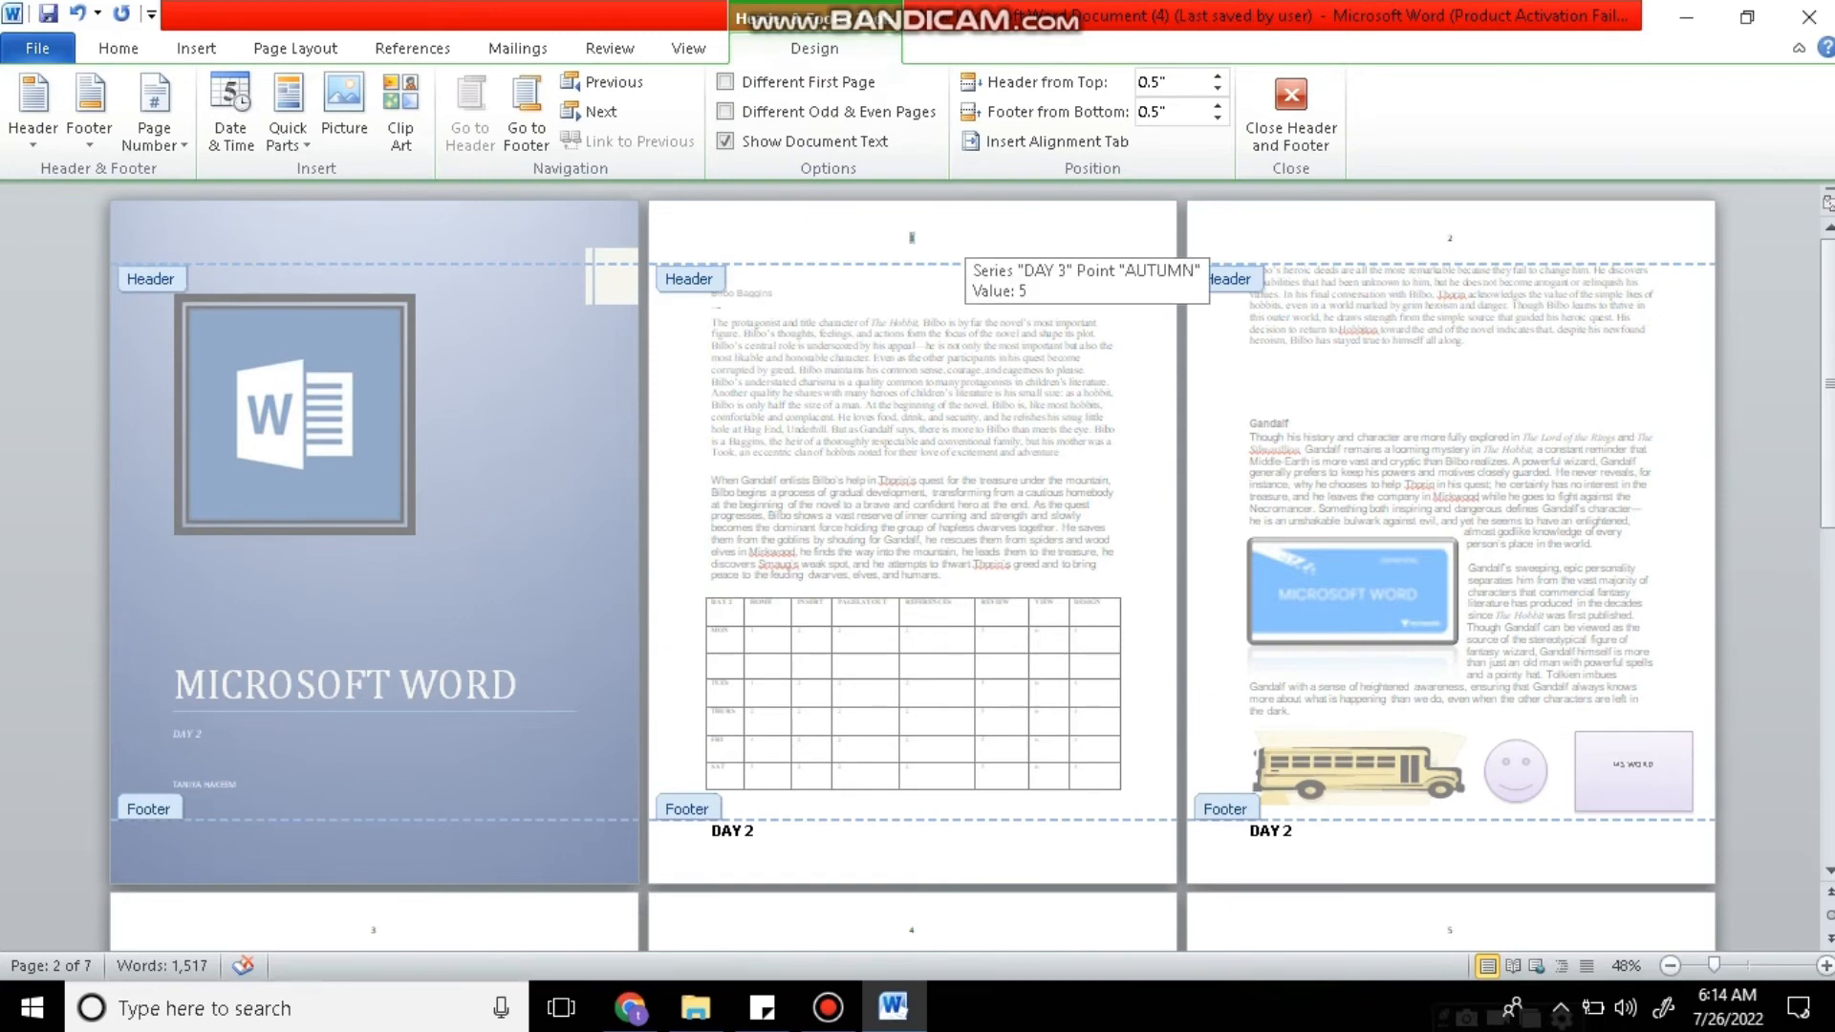
{"action": "key", "text": "ctrl+l"}
{"action": "key", "text": "ctrl+z"}
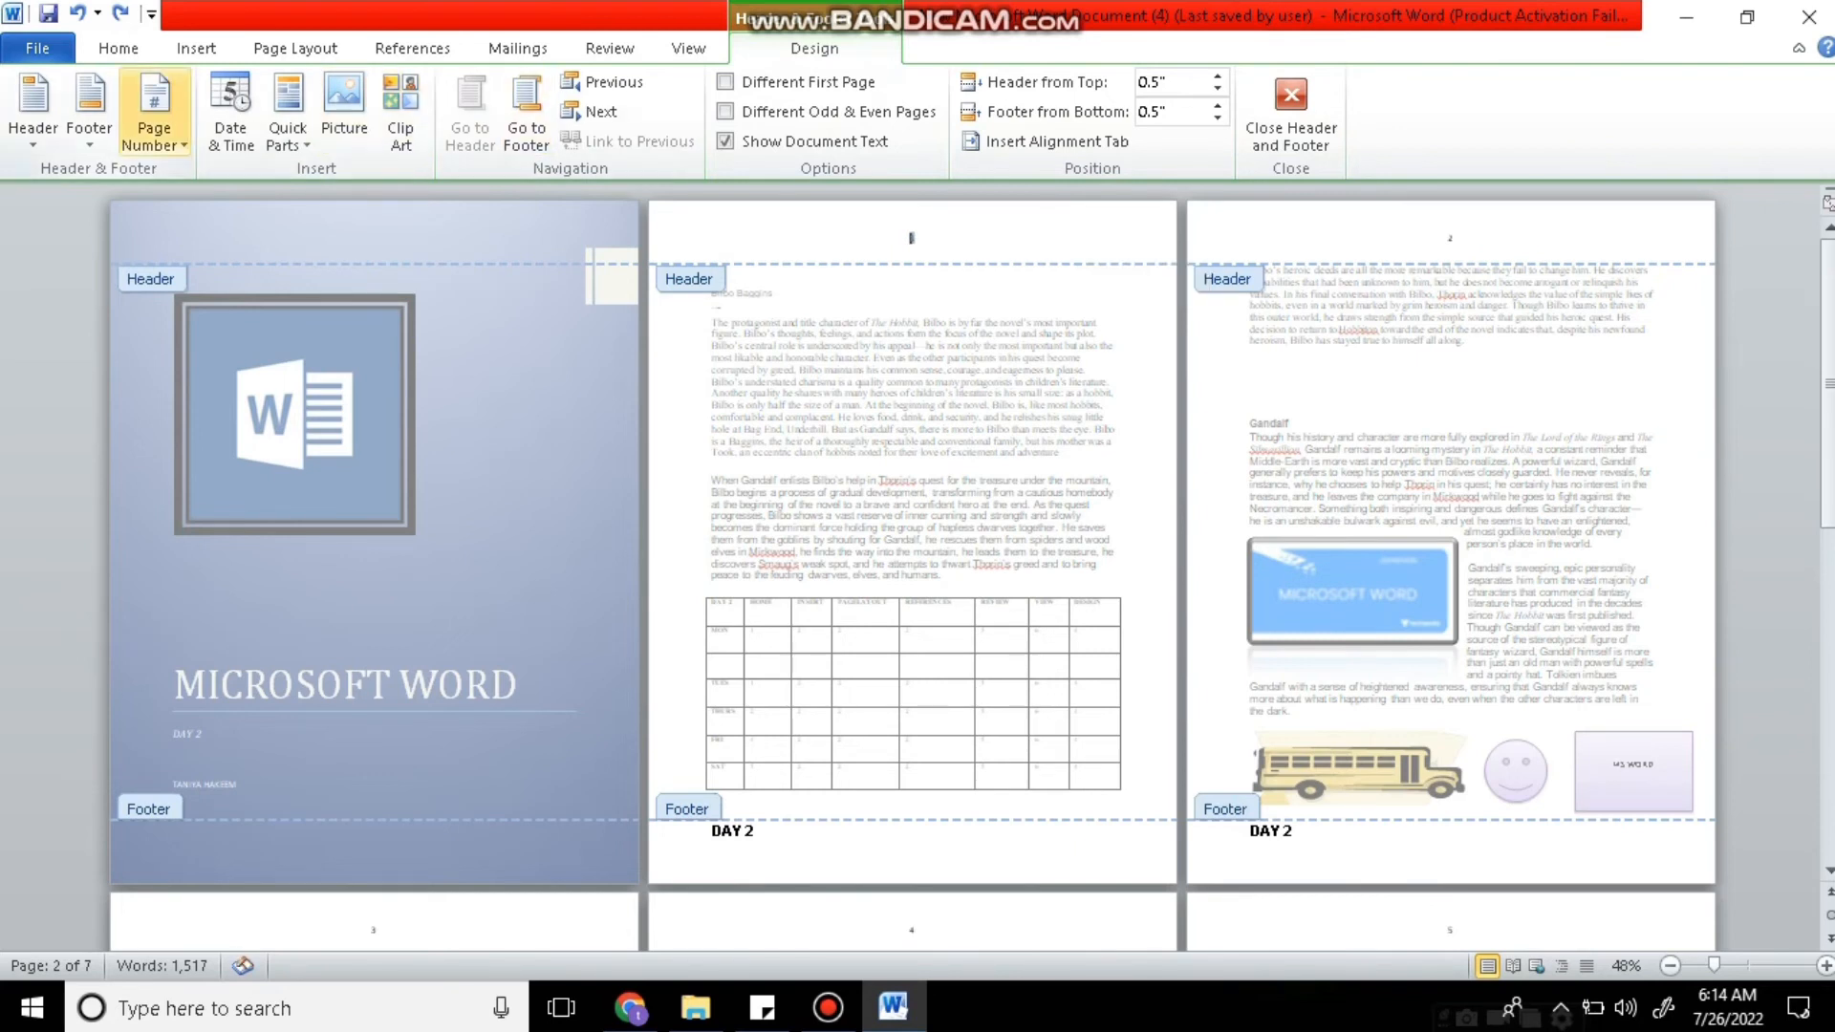
Set the page numbering to start at 0 in the page number format.
{"action": "left_click", "coordinate": [153, 113]}
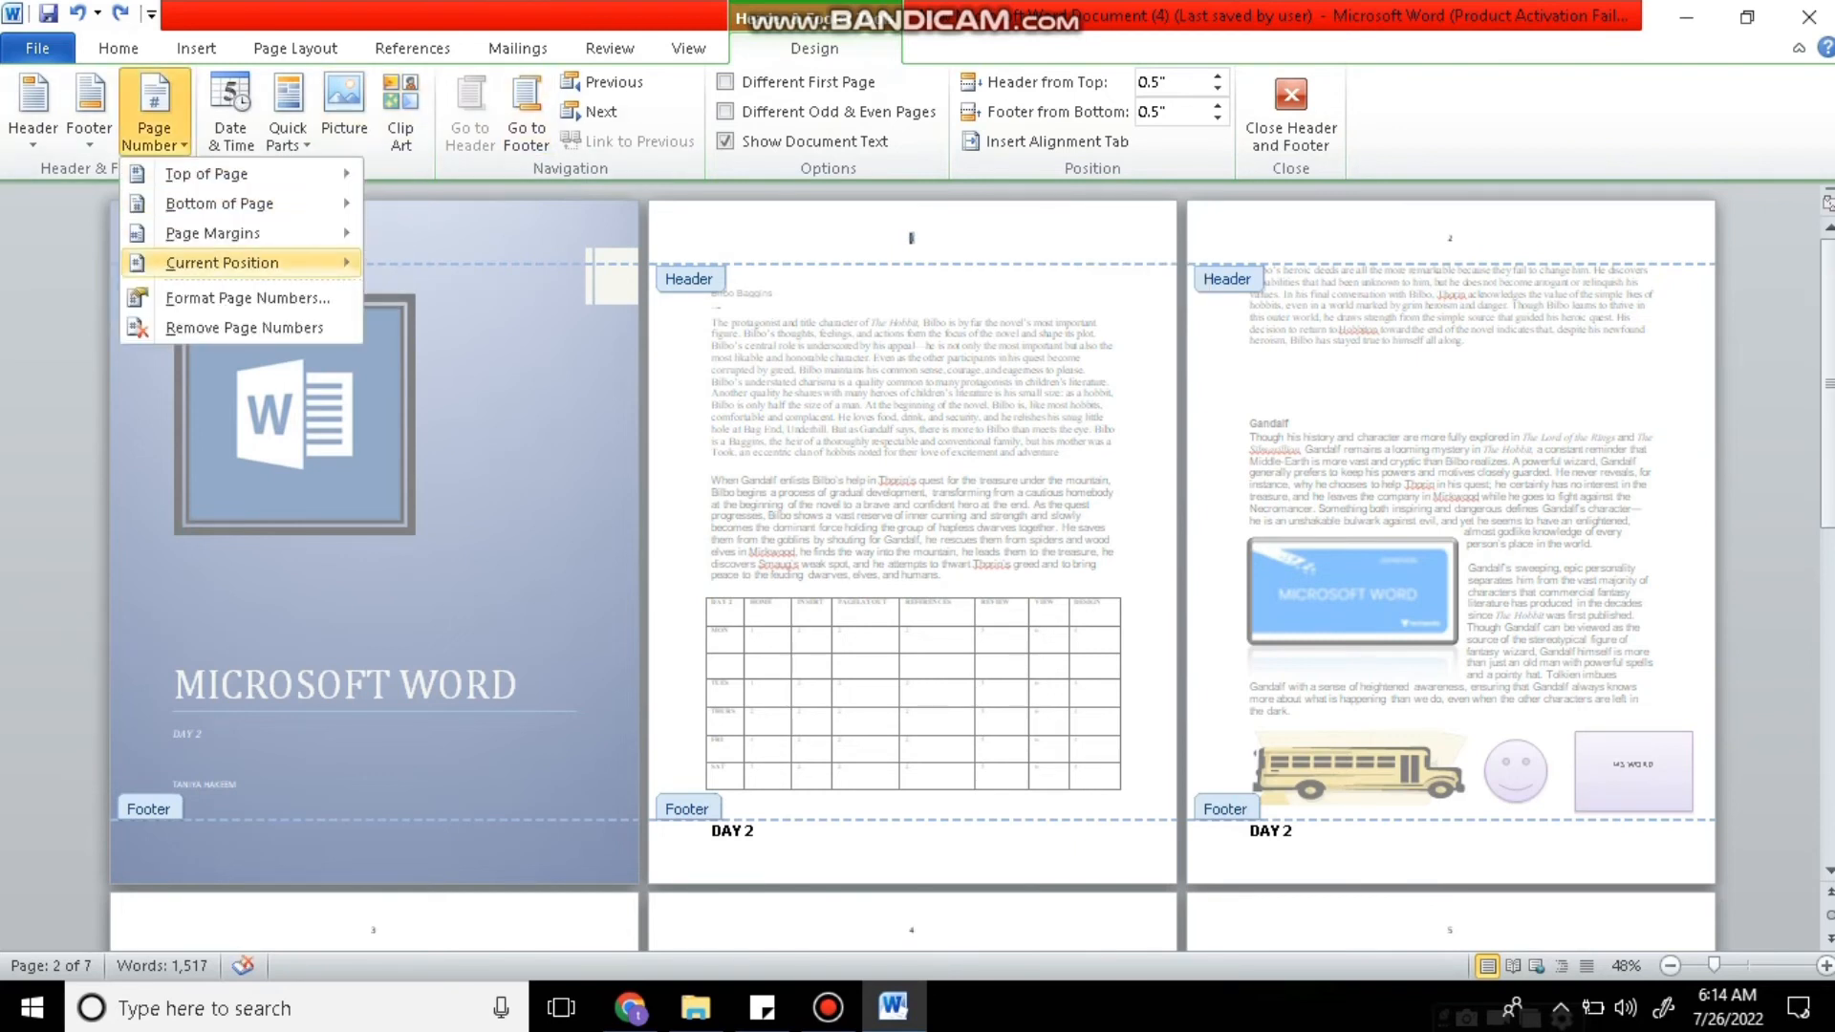
{"action": "mouse_move", "coordinate": [222, 263]}
{"action": "left_click", "coordinate": [247, 297]}
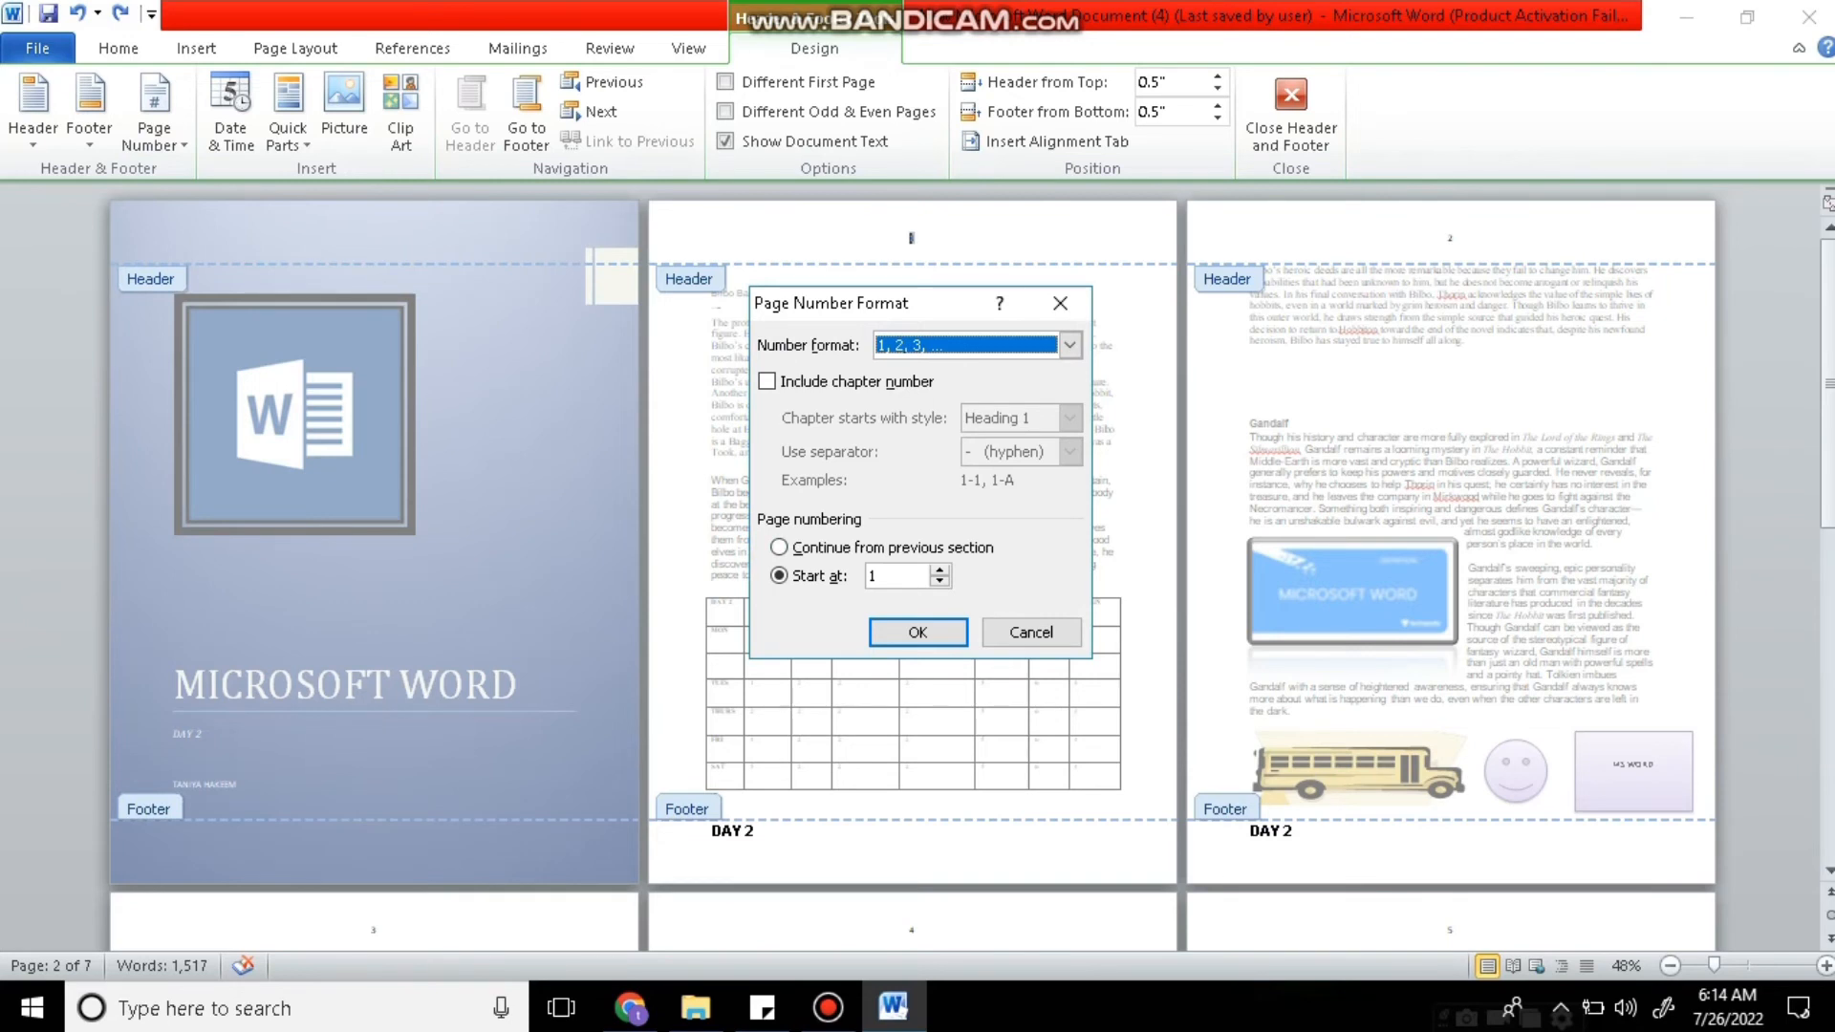
{"action": "left_click", "coordinate": [887, 576]}
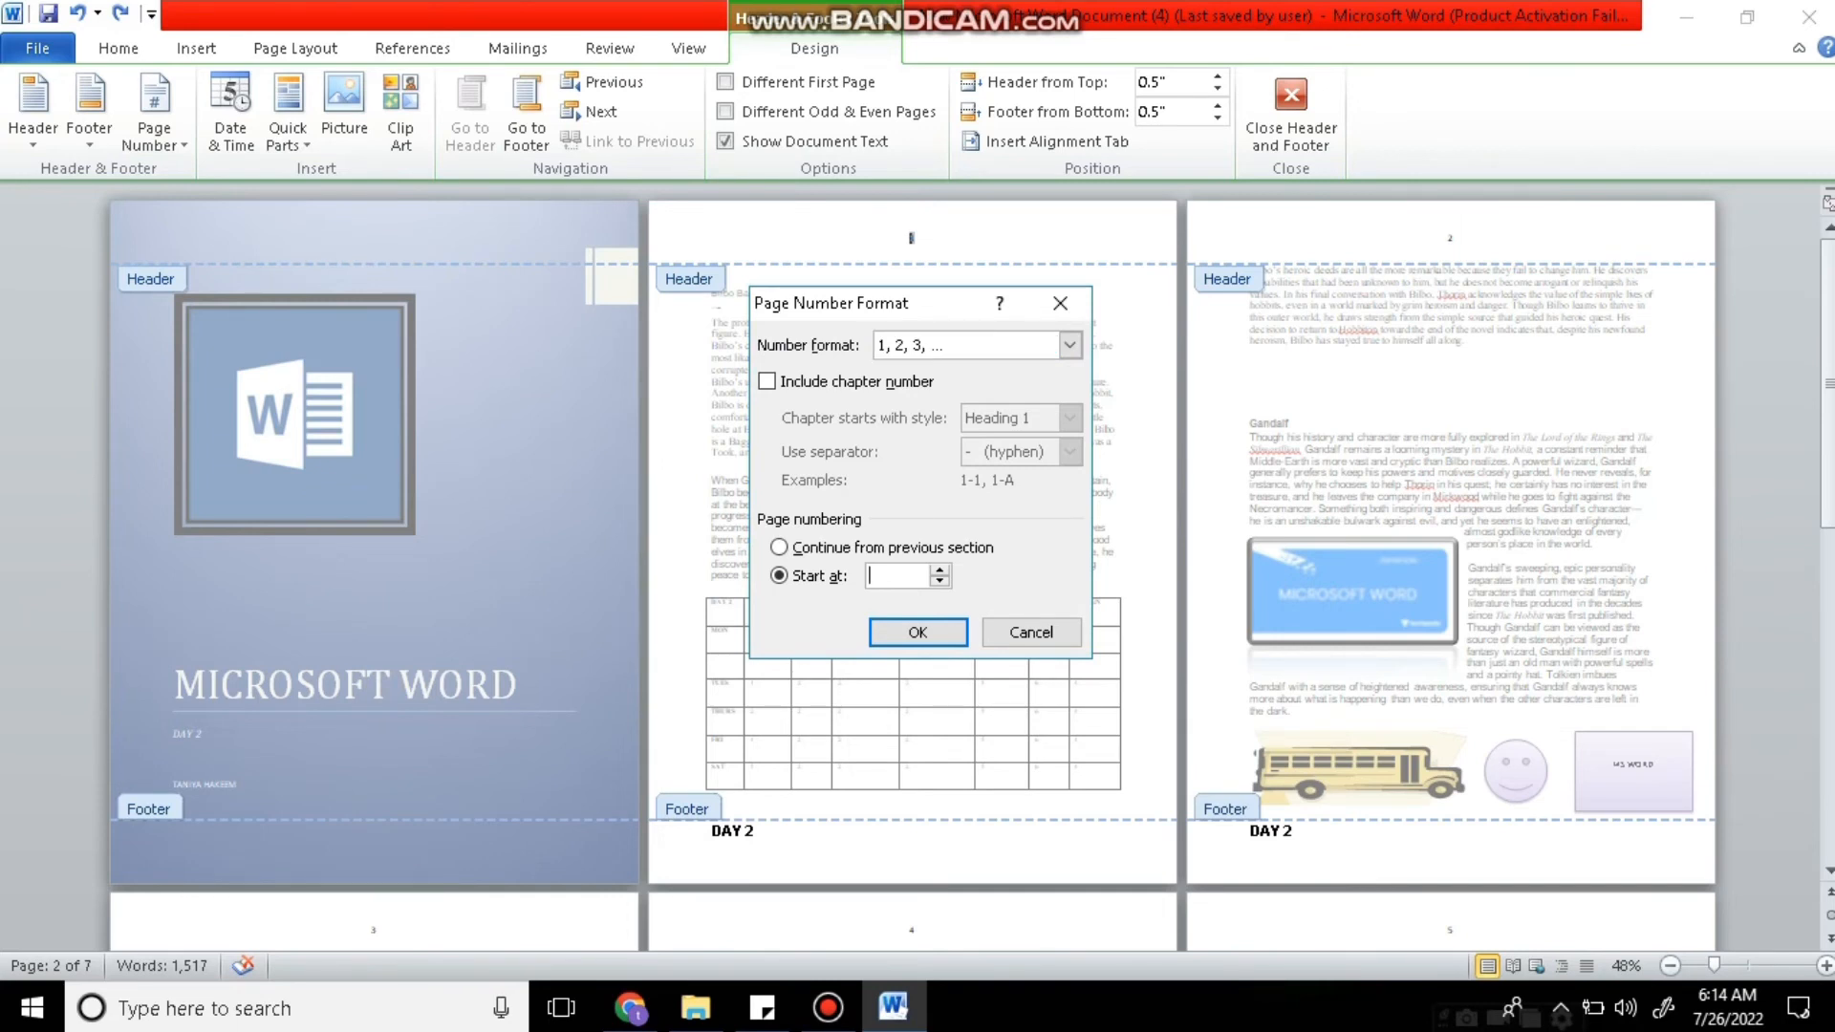
{"action": "type", "text": "0"}
{"action": "left_click", "coordinate": [918, 632]}
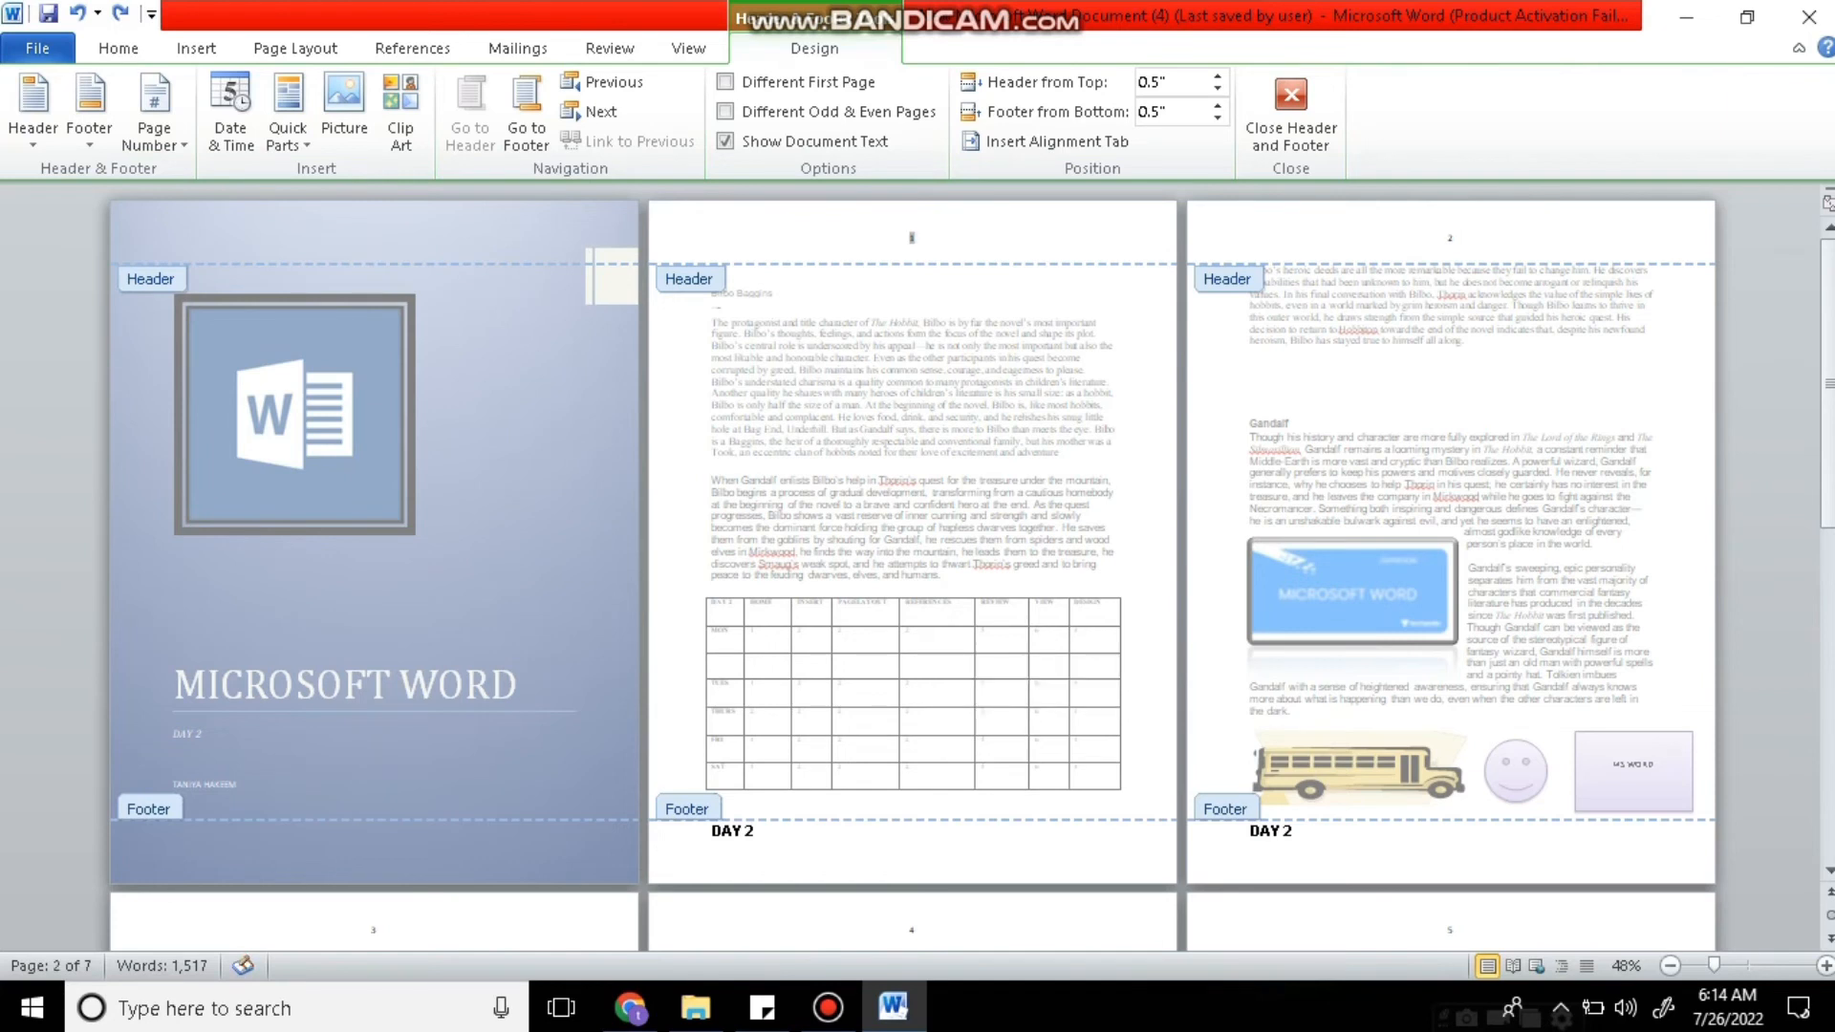
Delete the page number from the page 2 header and set the page numbering to start at 0.
{"action": "key", "text": "BackSpace"}
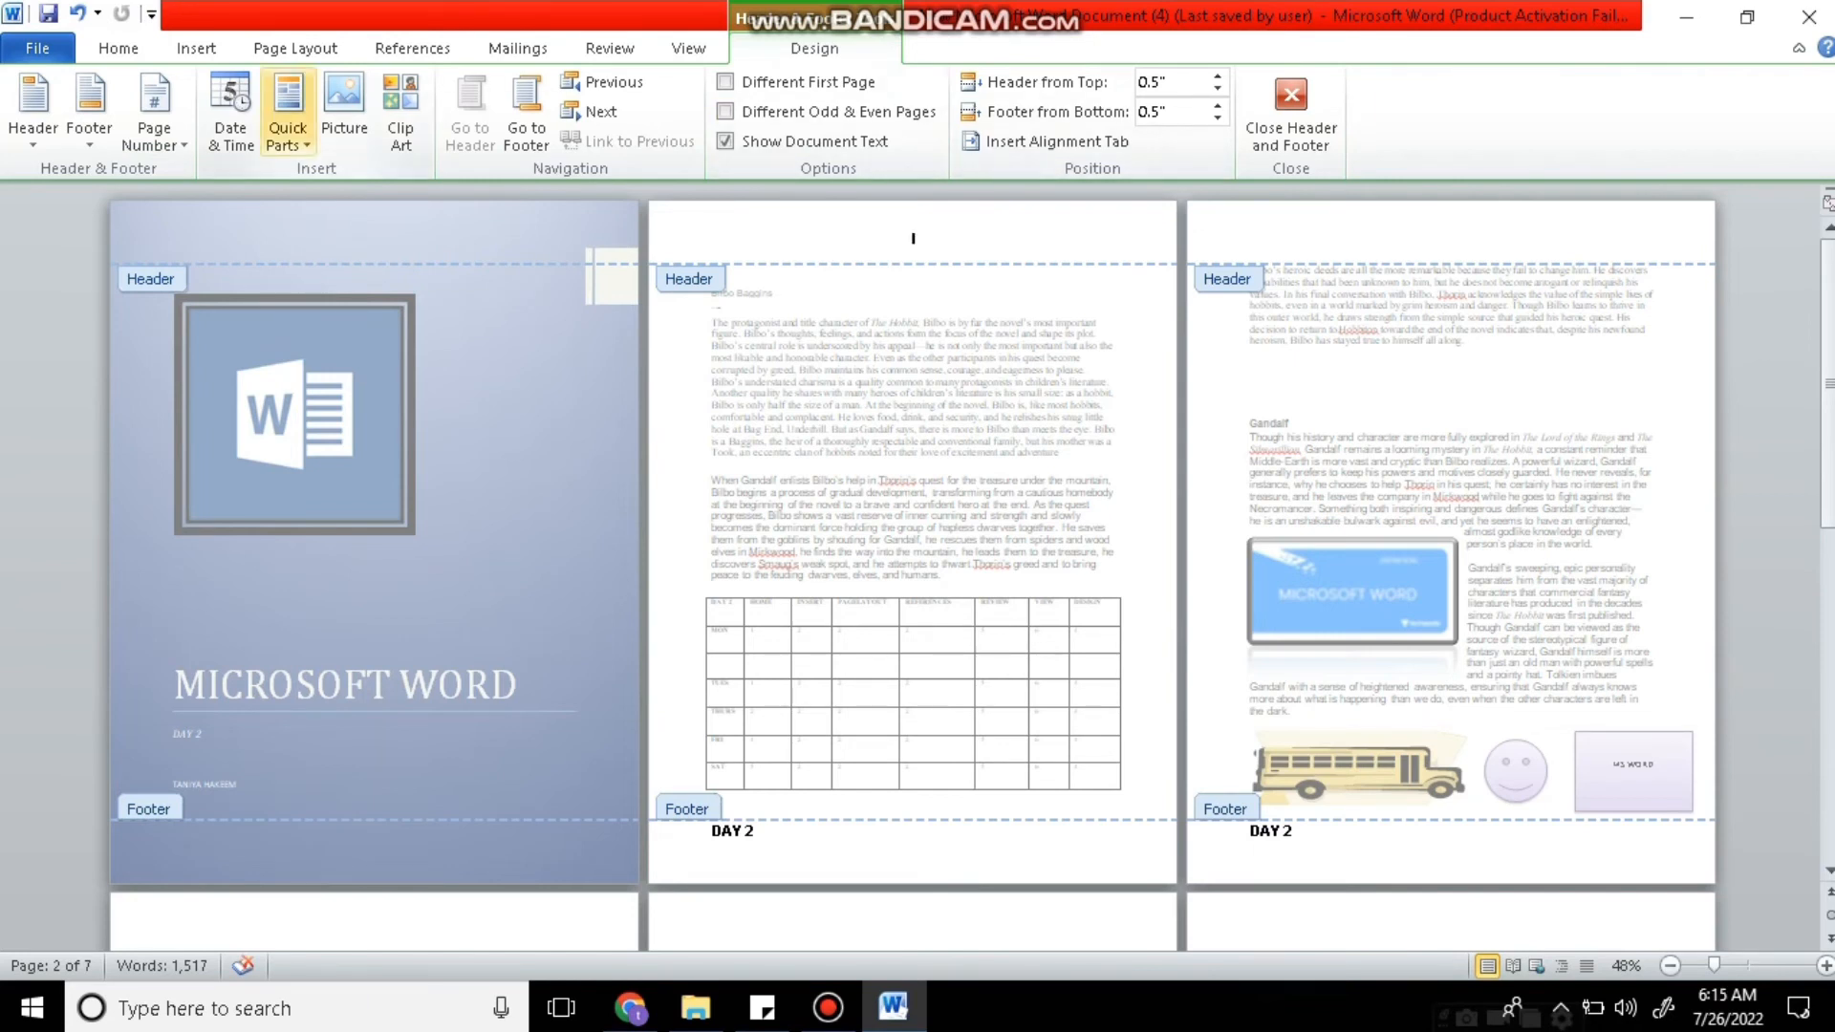
{"action": "left_click", "coordinate": [154, 136]}
{"action": "left_click", "coordinate": [248, 297]}
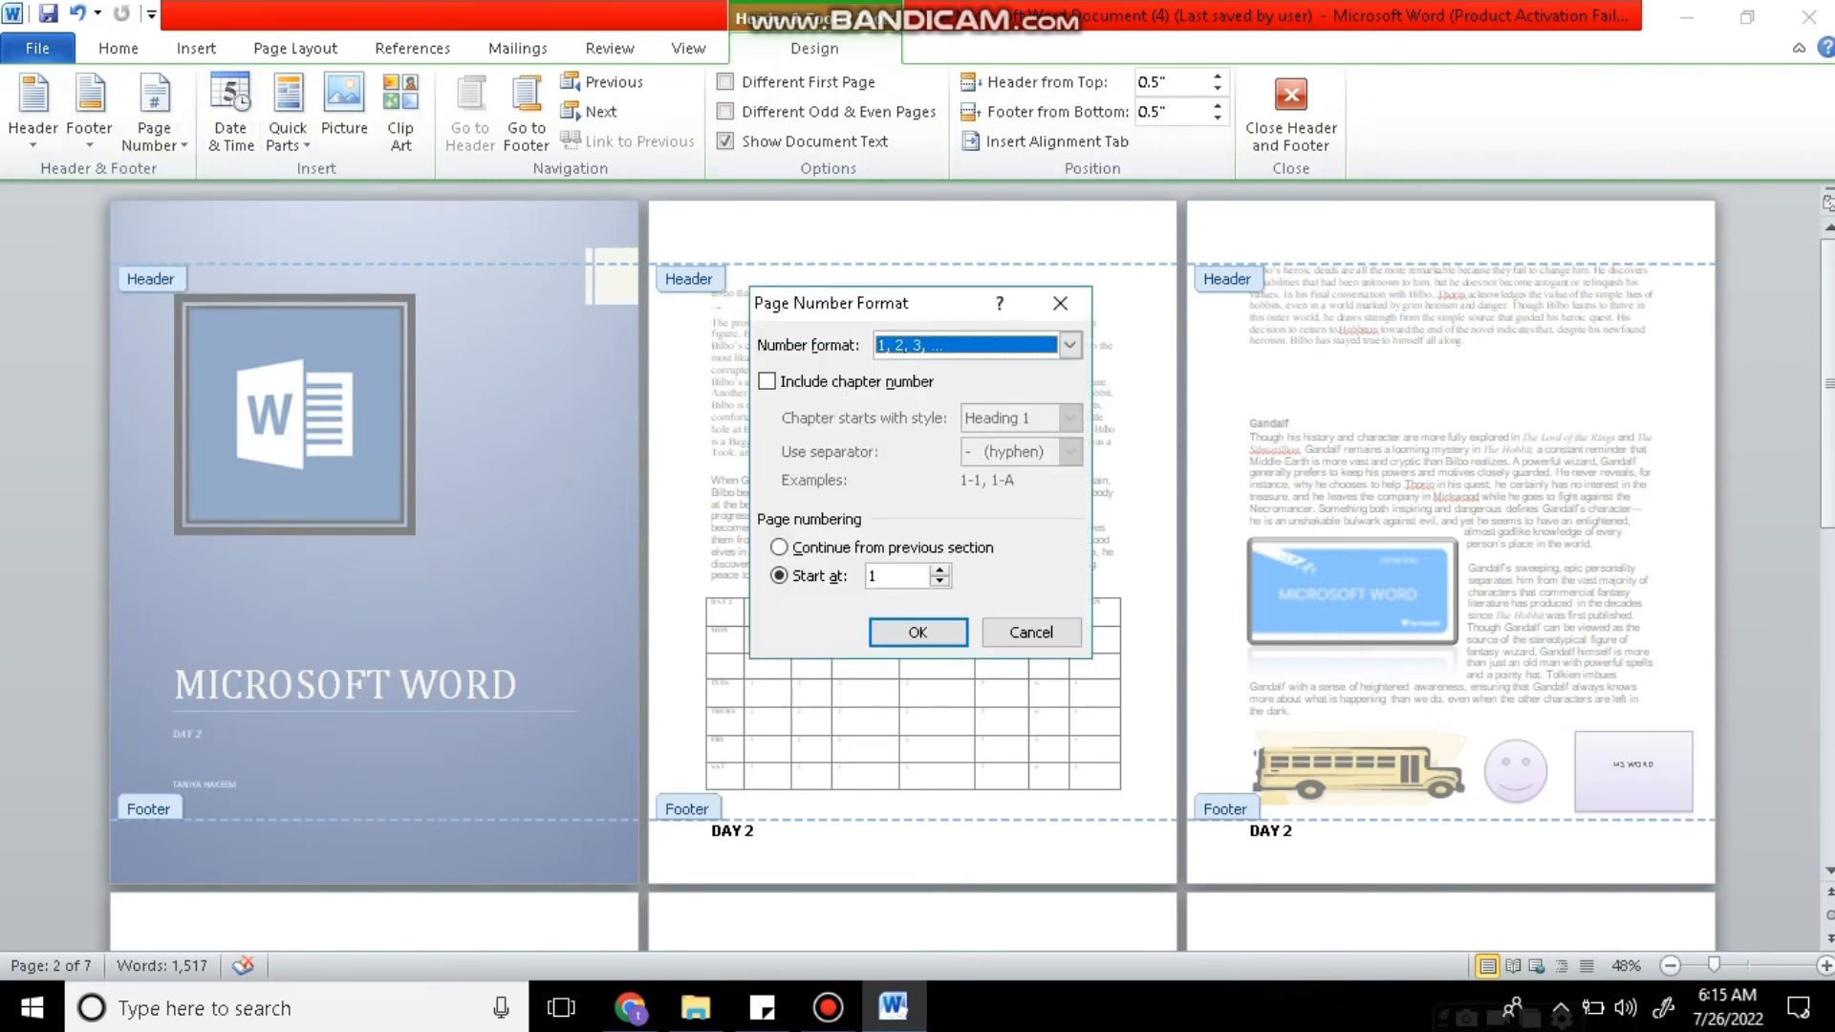
{"action": "left_click", "coordinate": [939, 570]}
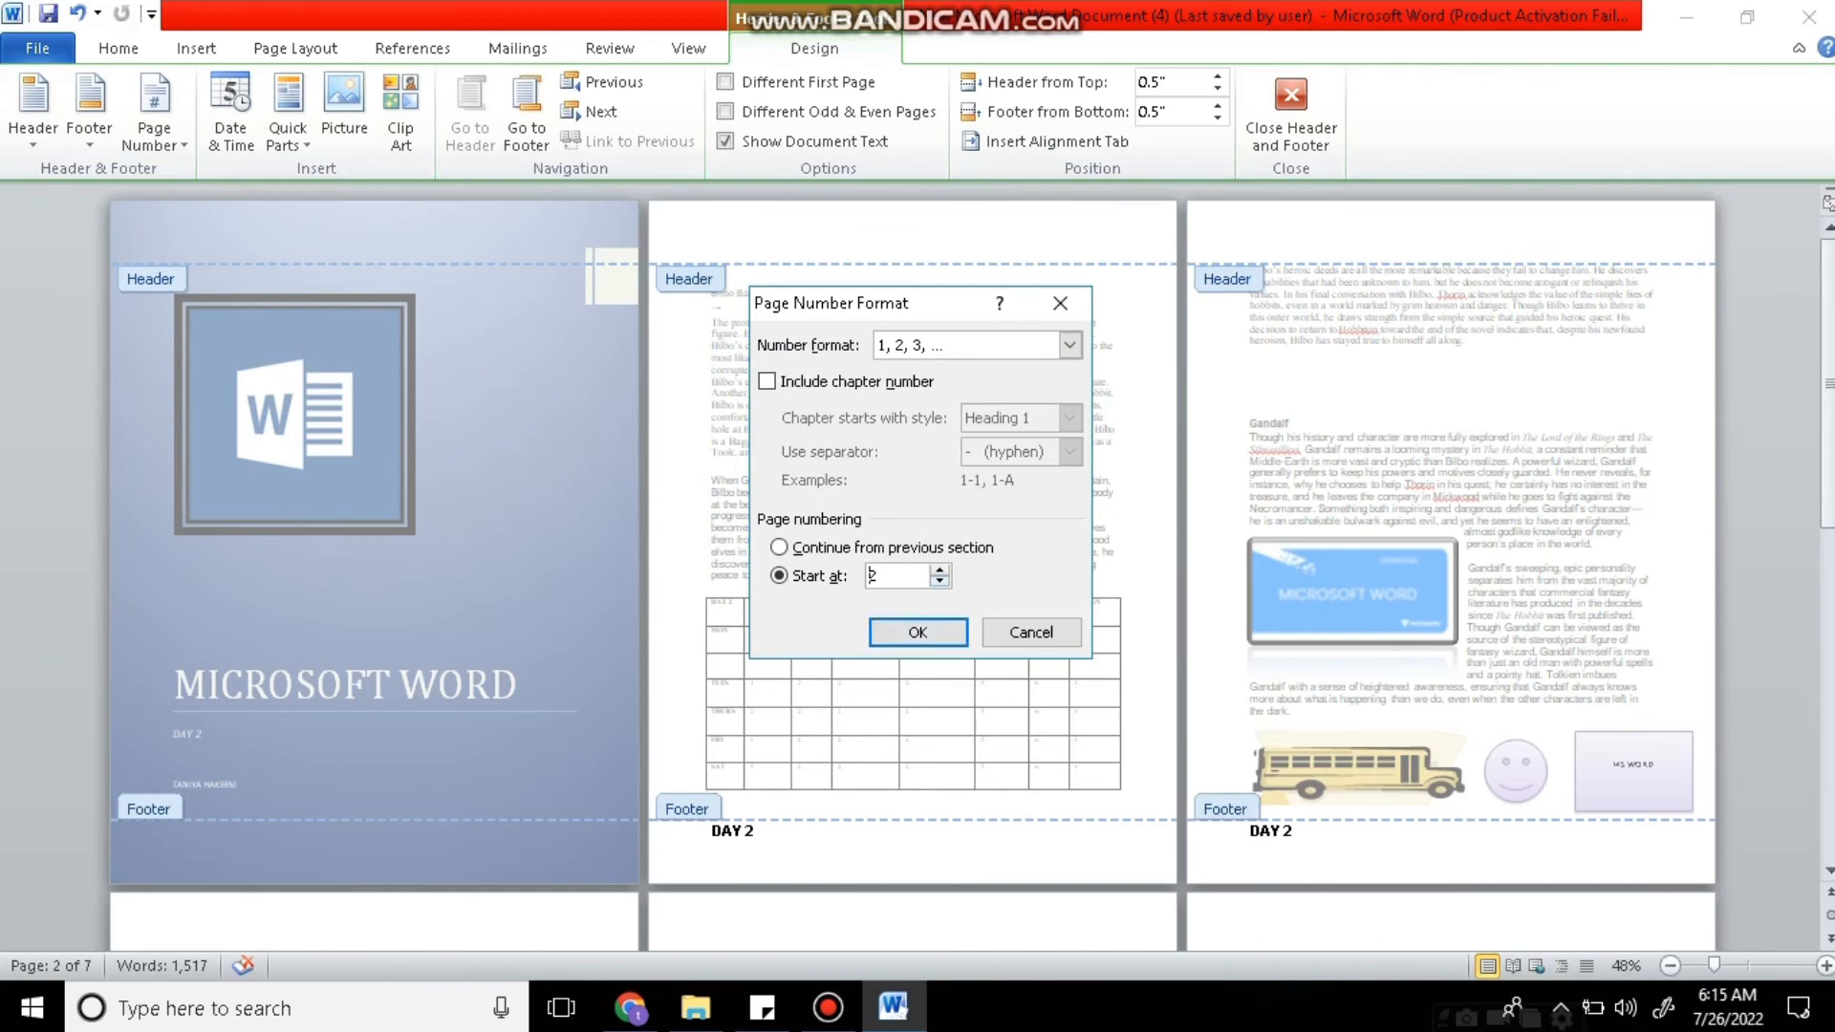
{"action": "left_click", "coordinate": [939, 581]}
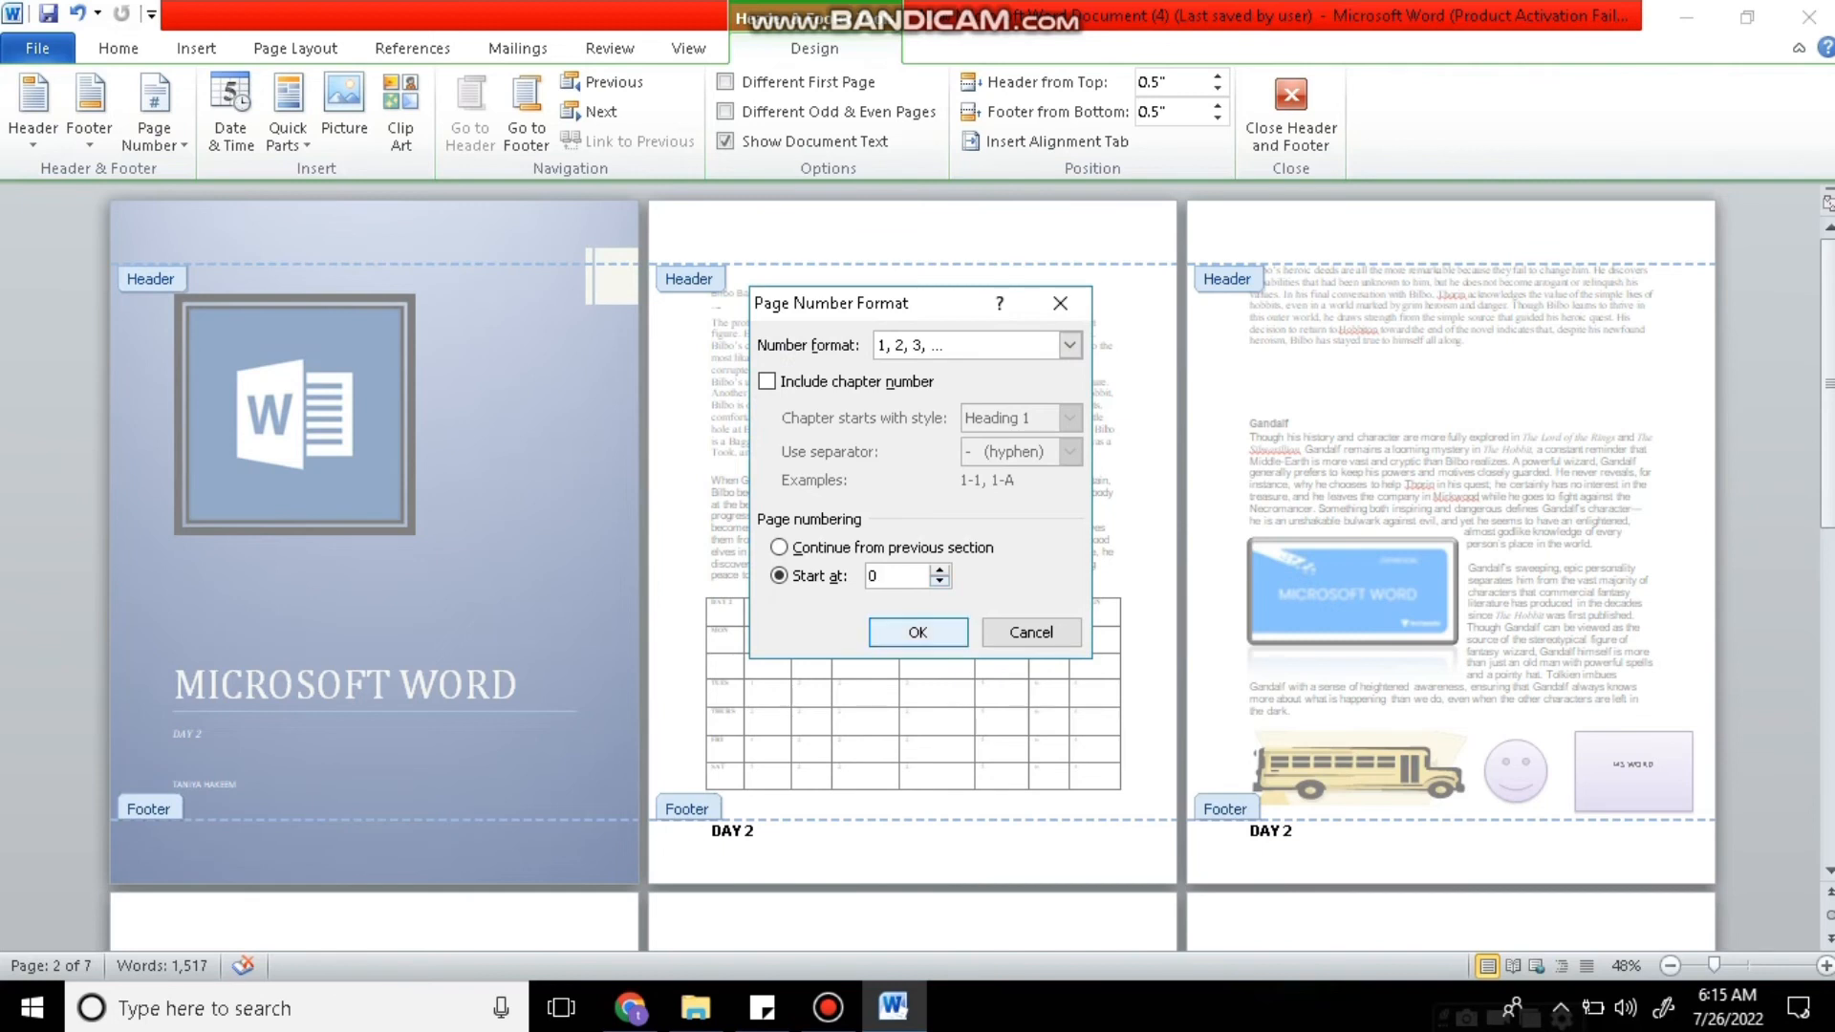
{"action": "key", "text": "Return"}
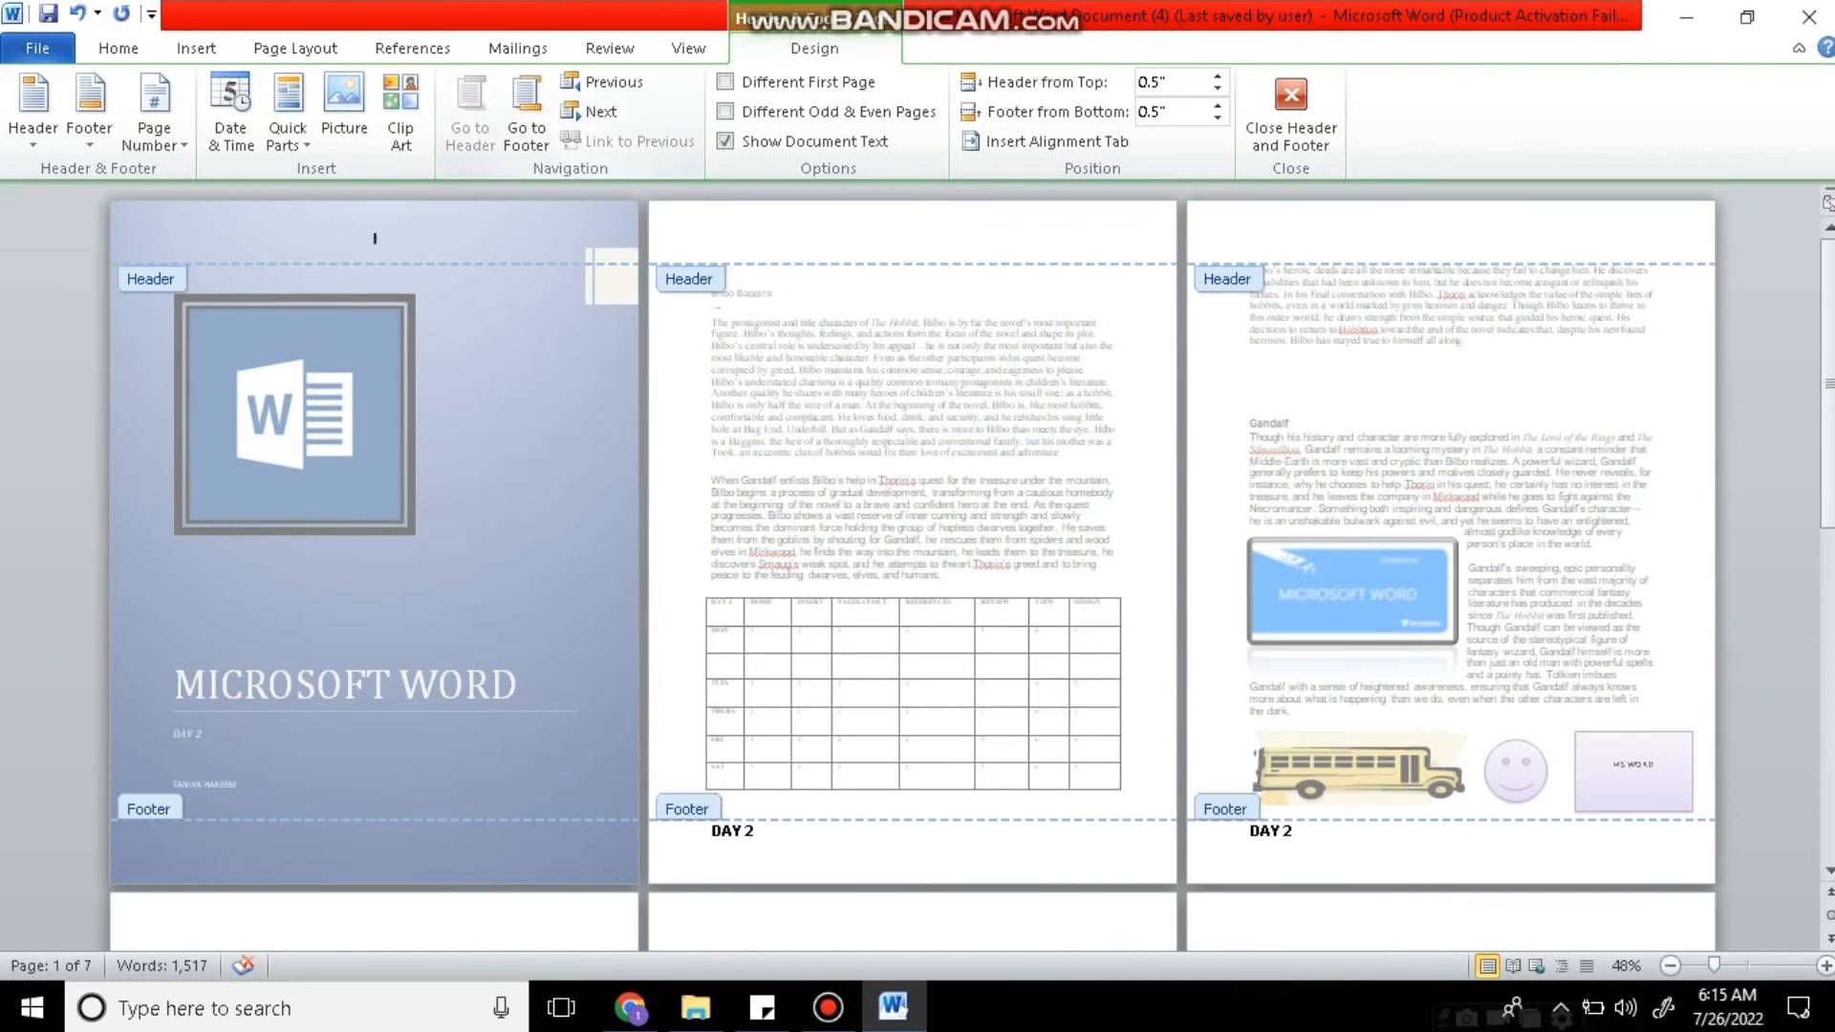
Turn on the Different First Page option and insert top-of-page numbers in the Plain Number 2 style.
{"action": "left_click", "coordinate": [726, 83]}
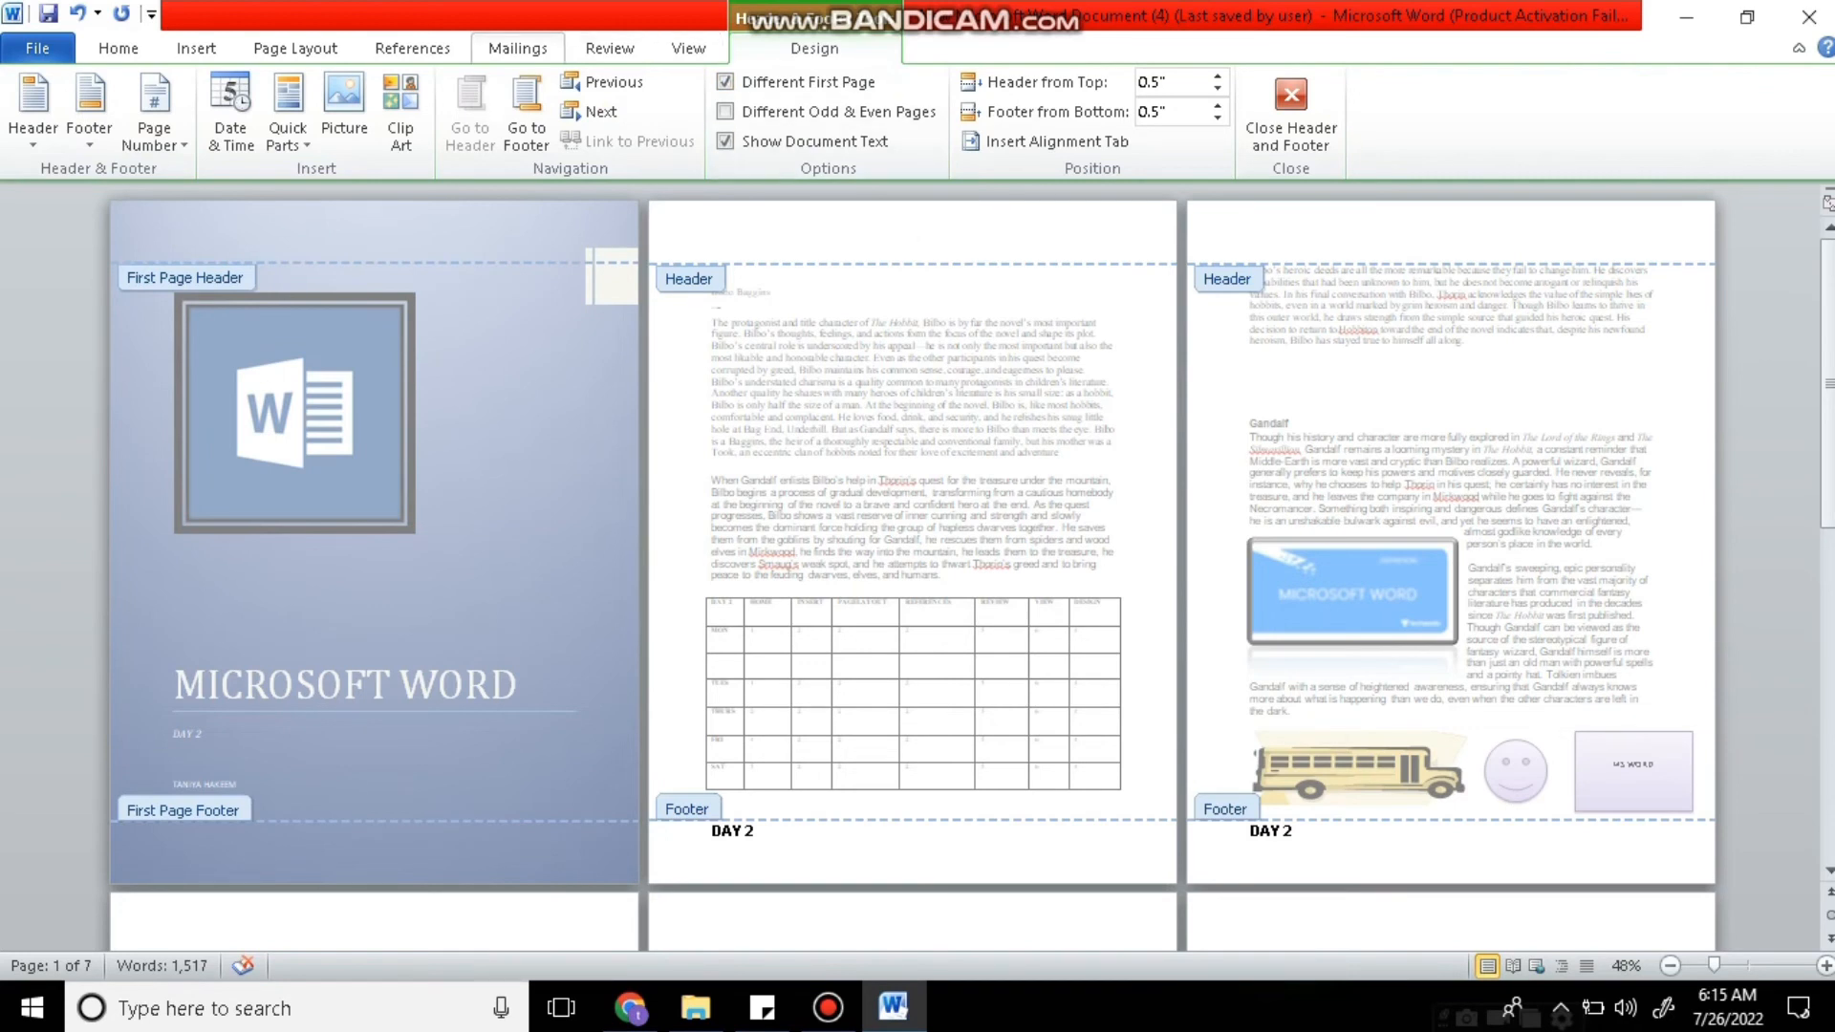
{"action": "left_click", "coordinate": [196, 48]}
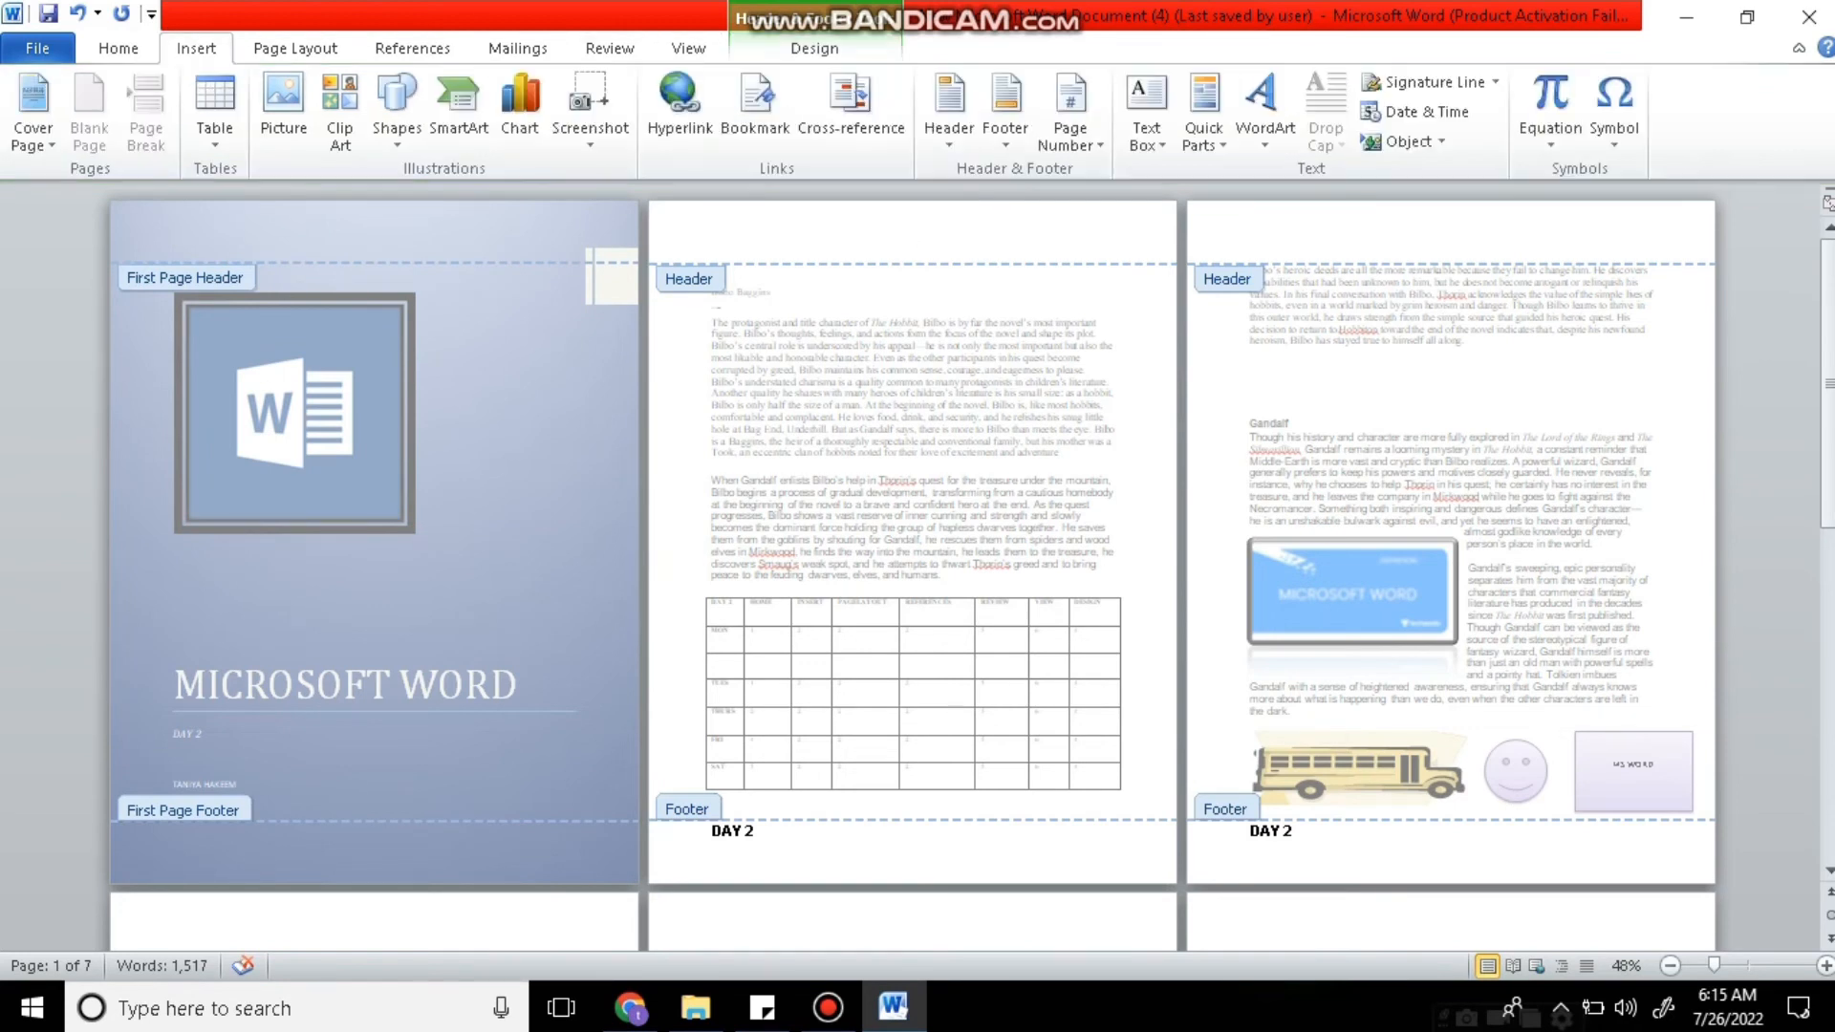
{"action": "left_click", "coordinate": [1071, 119]}
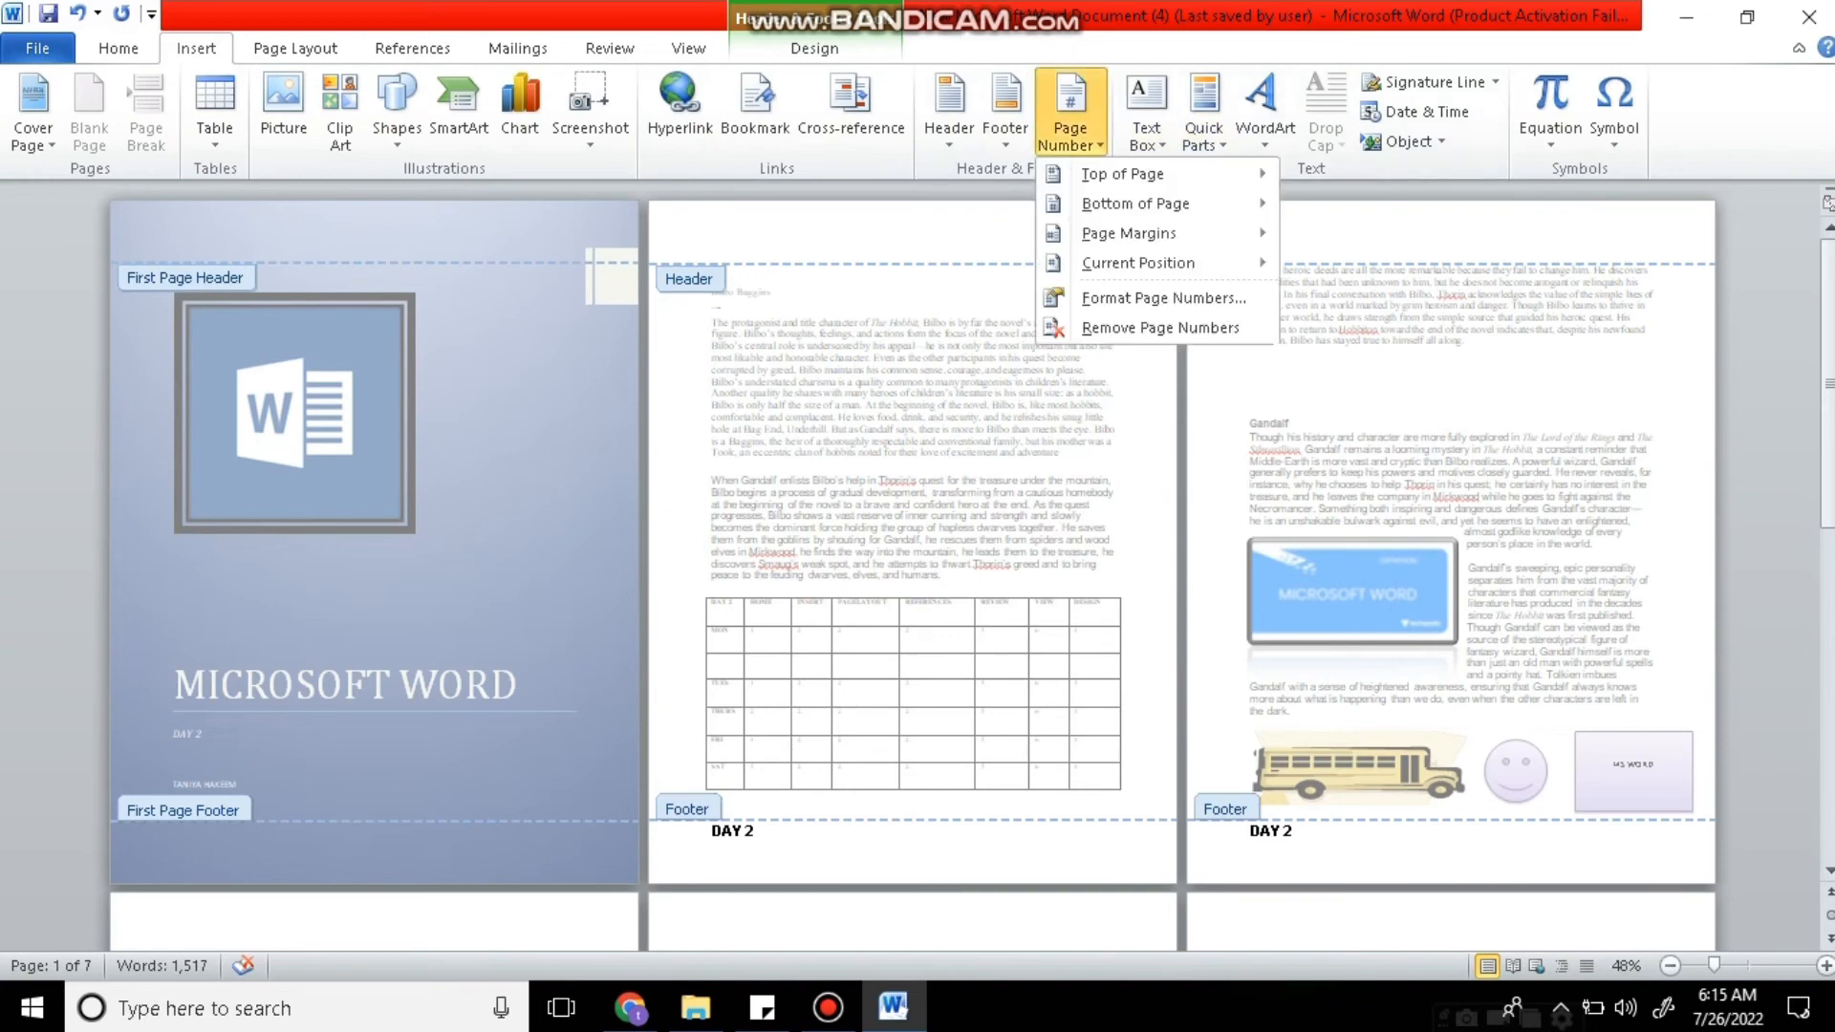
{"action": "mouse_move", "coordinate": [1122, 174]}
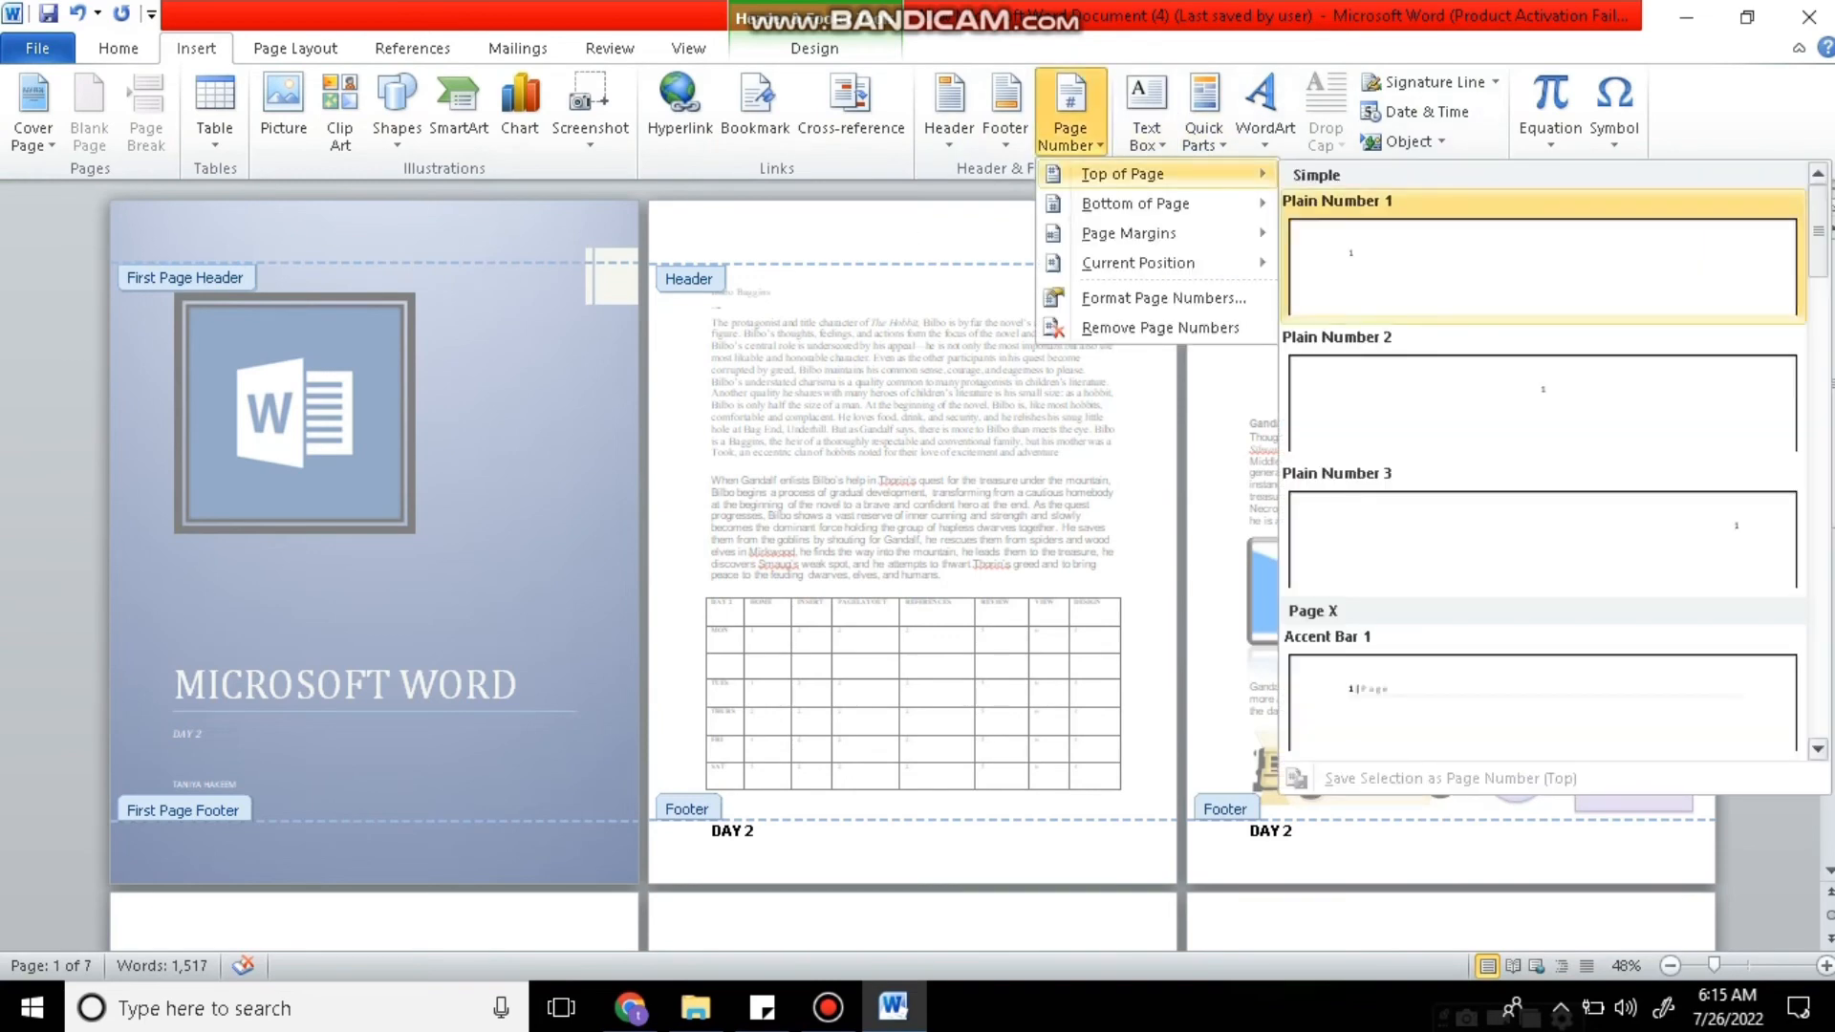
{"action": "left_click", "coordinate": [1542, 402]}
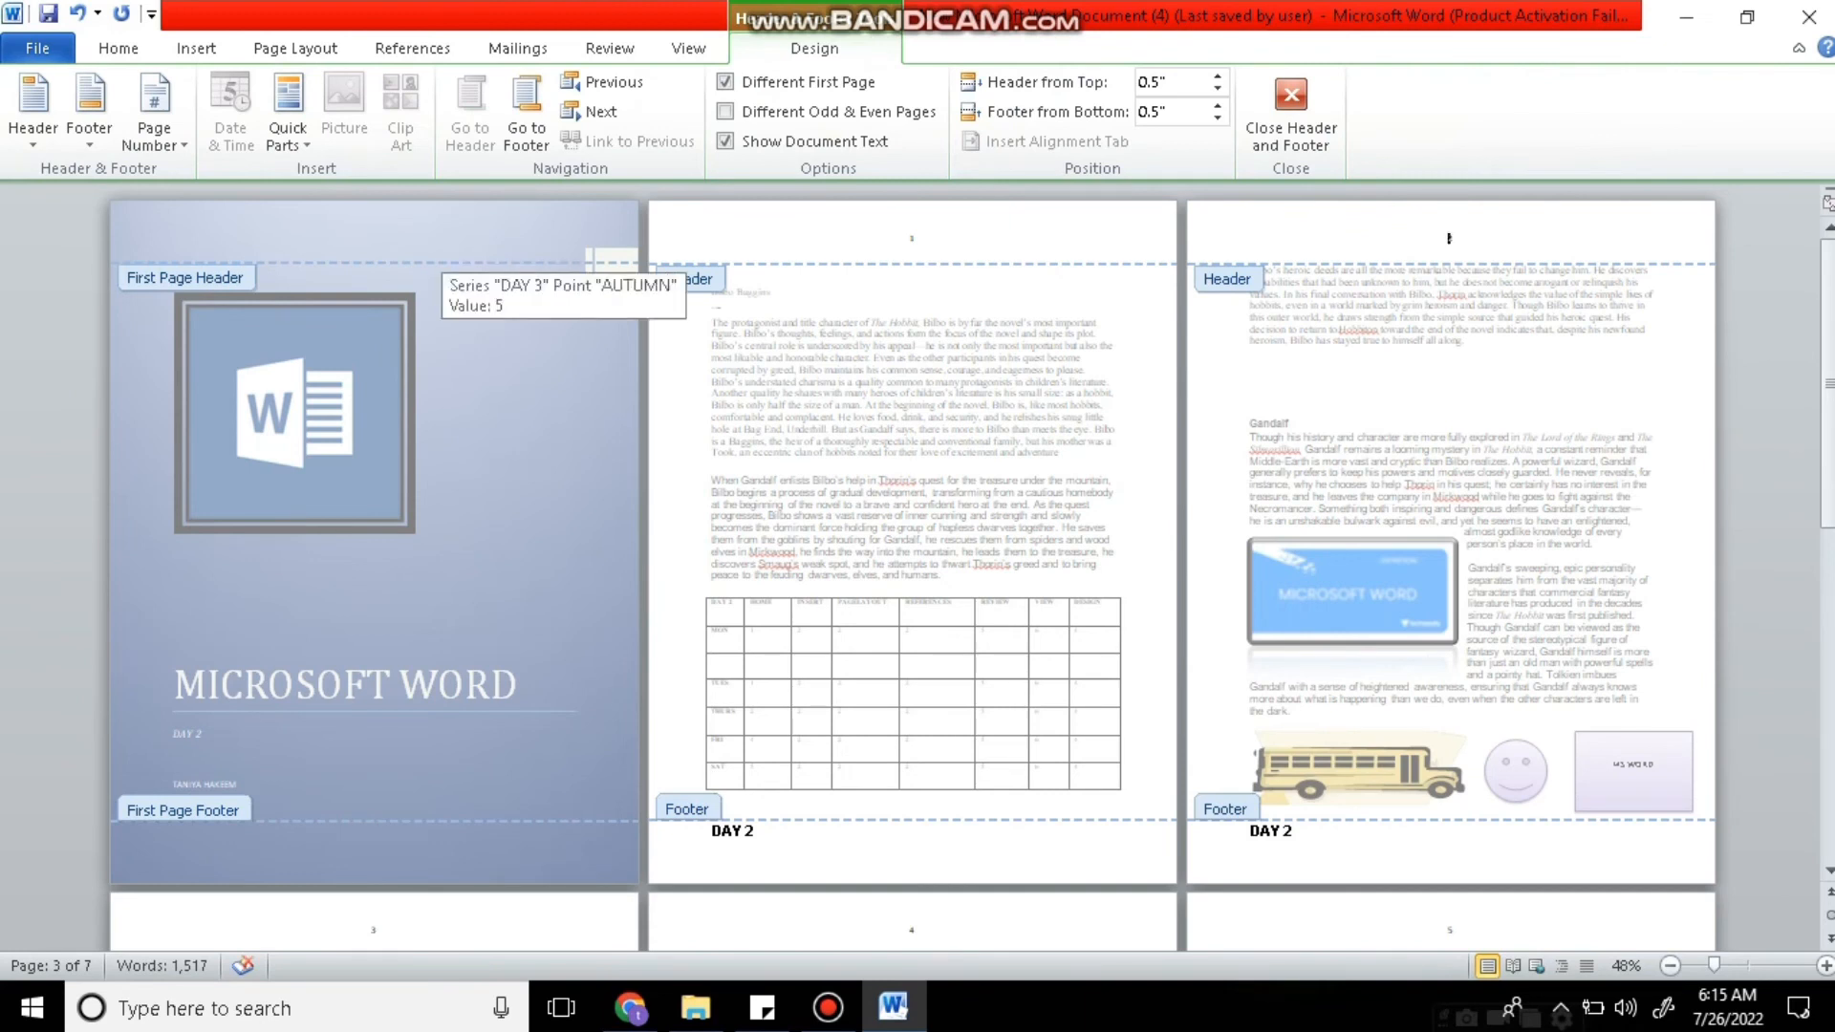
Examine the page numbers in the headers from the cover page through the last page.
{"action": "left_click_drag", "start_coordinate": [1828, 315], "coordinate": [1828, 316]}
{"action": "left_click", "coordinate": [1826, 397]}
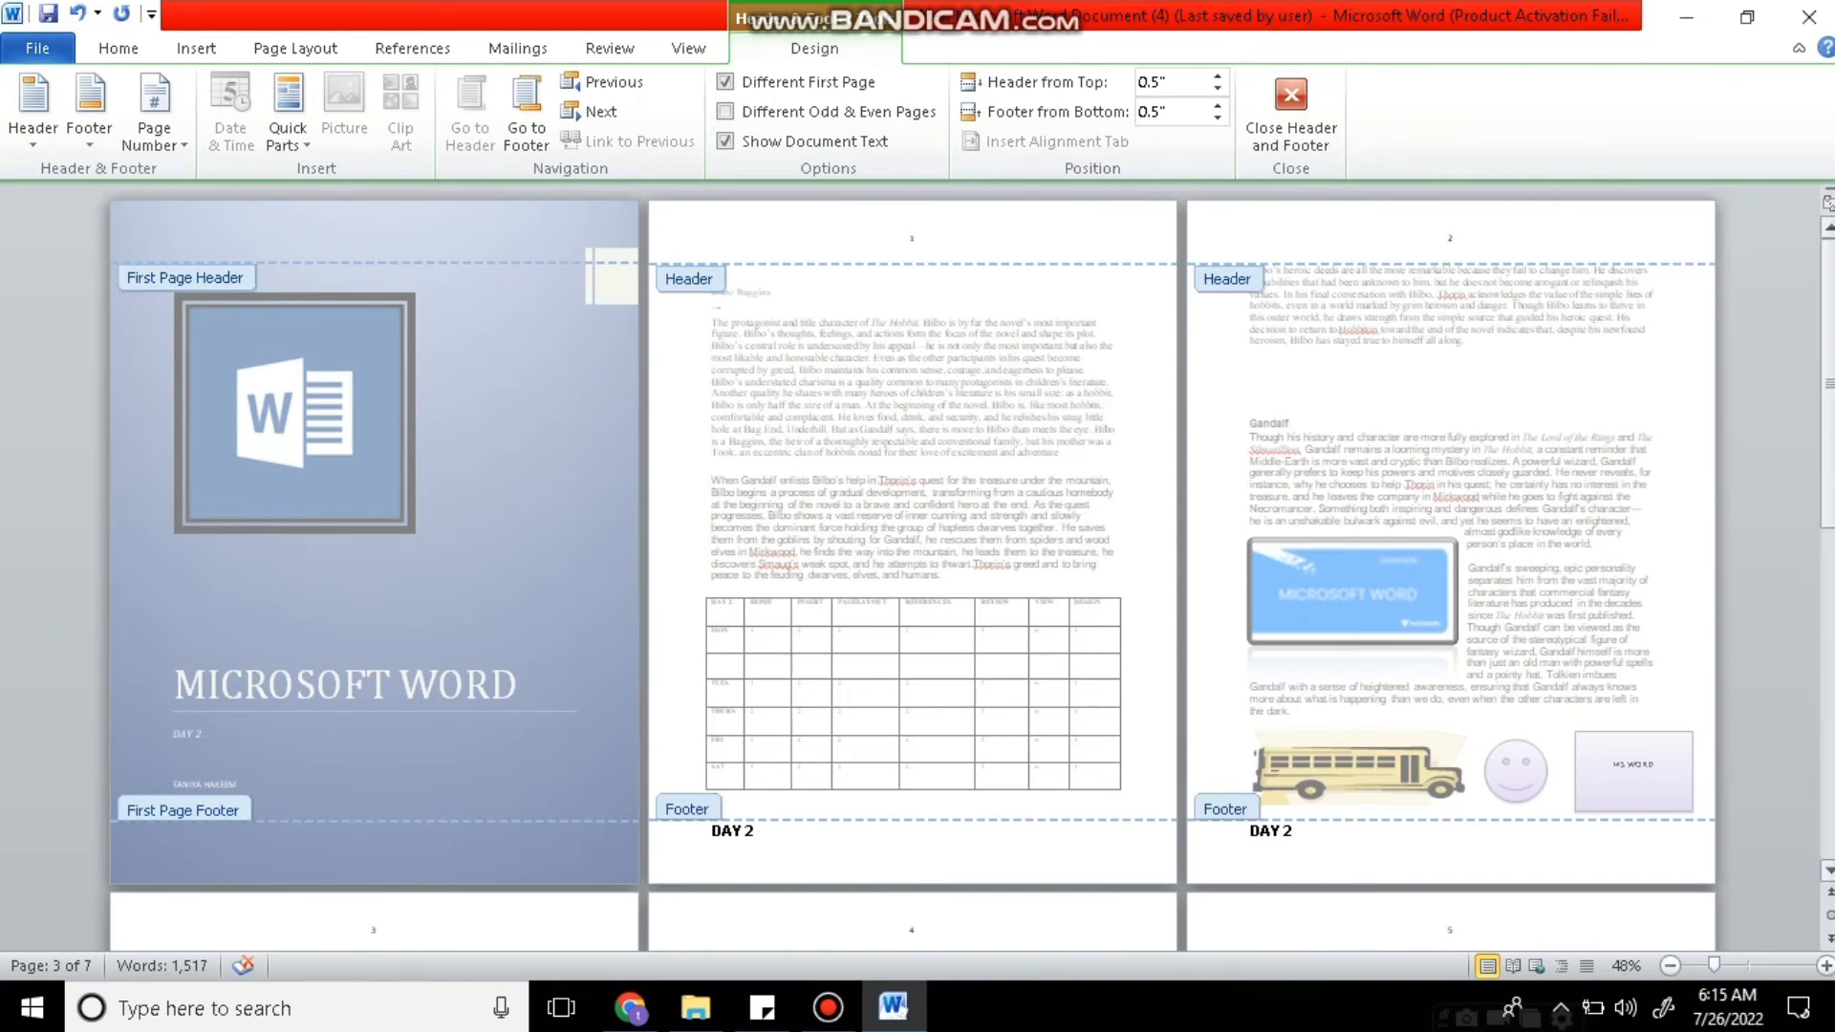
{"action": "scroll", "coordinate": [911, 571], "scroll_direction": "down", "scroll_amount": 3}
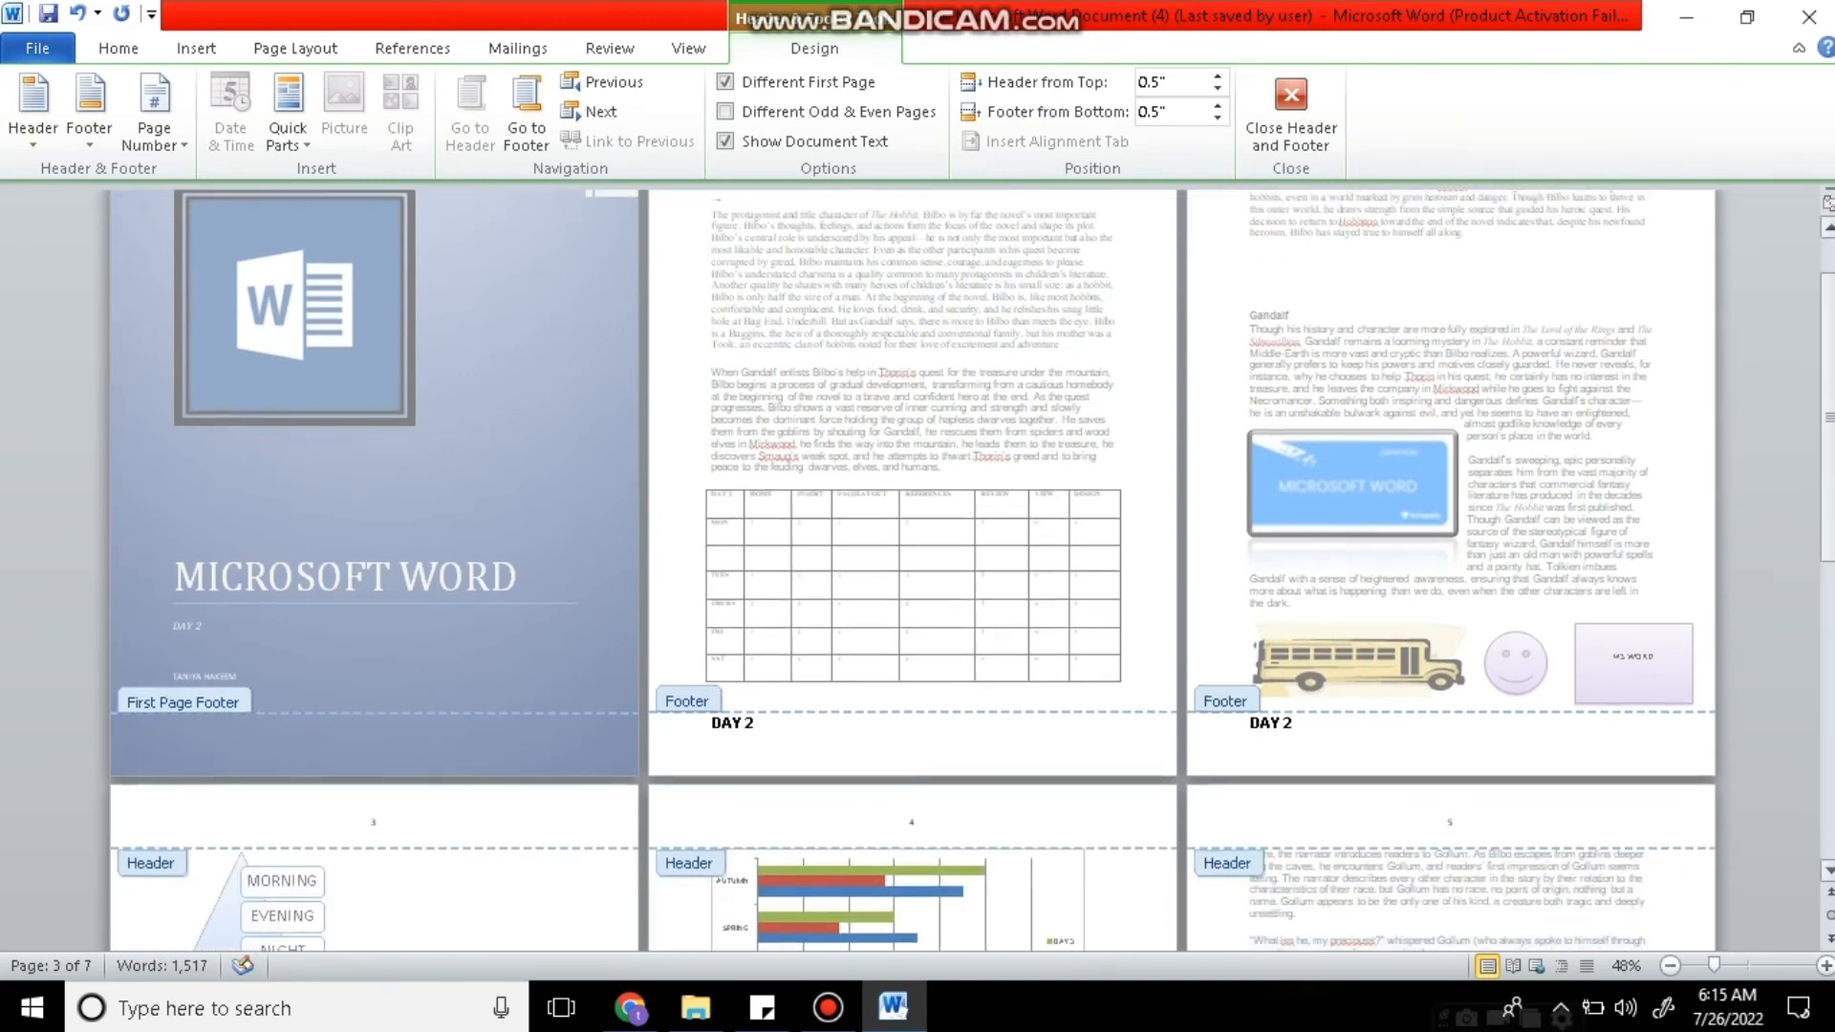
{"action": "scroll", "coordinate": [912, 571], "scroll_direction": "down", "scroll_amount": 10}
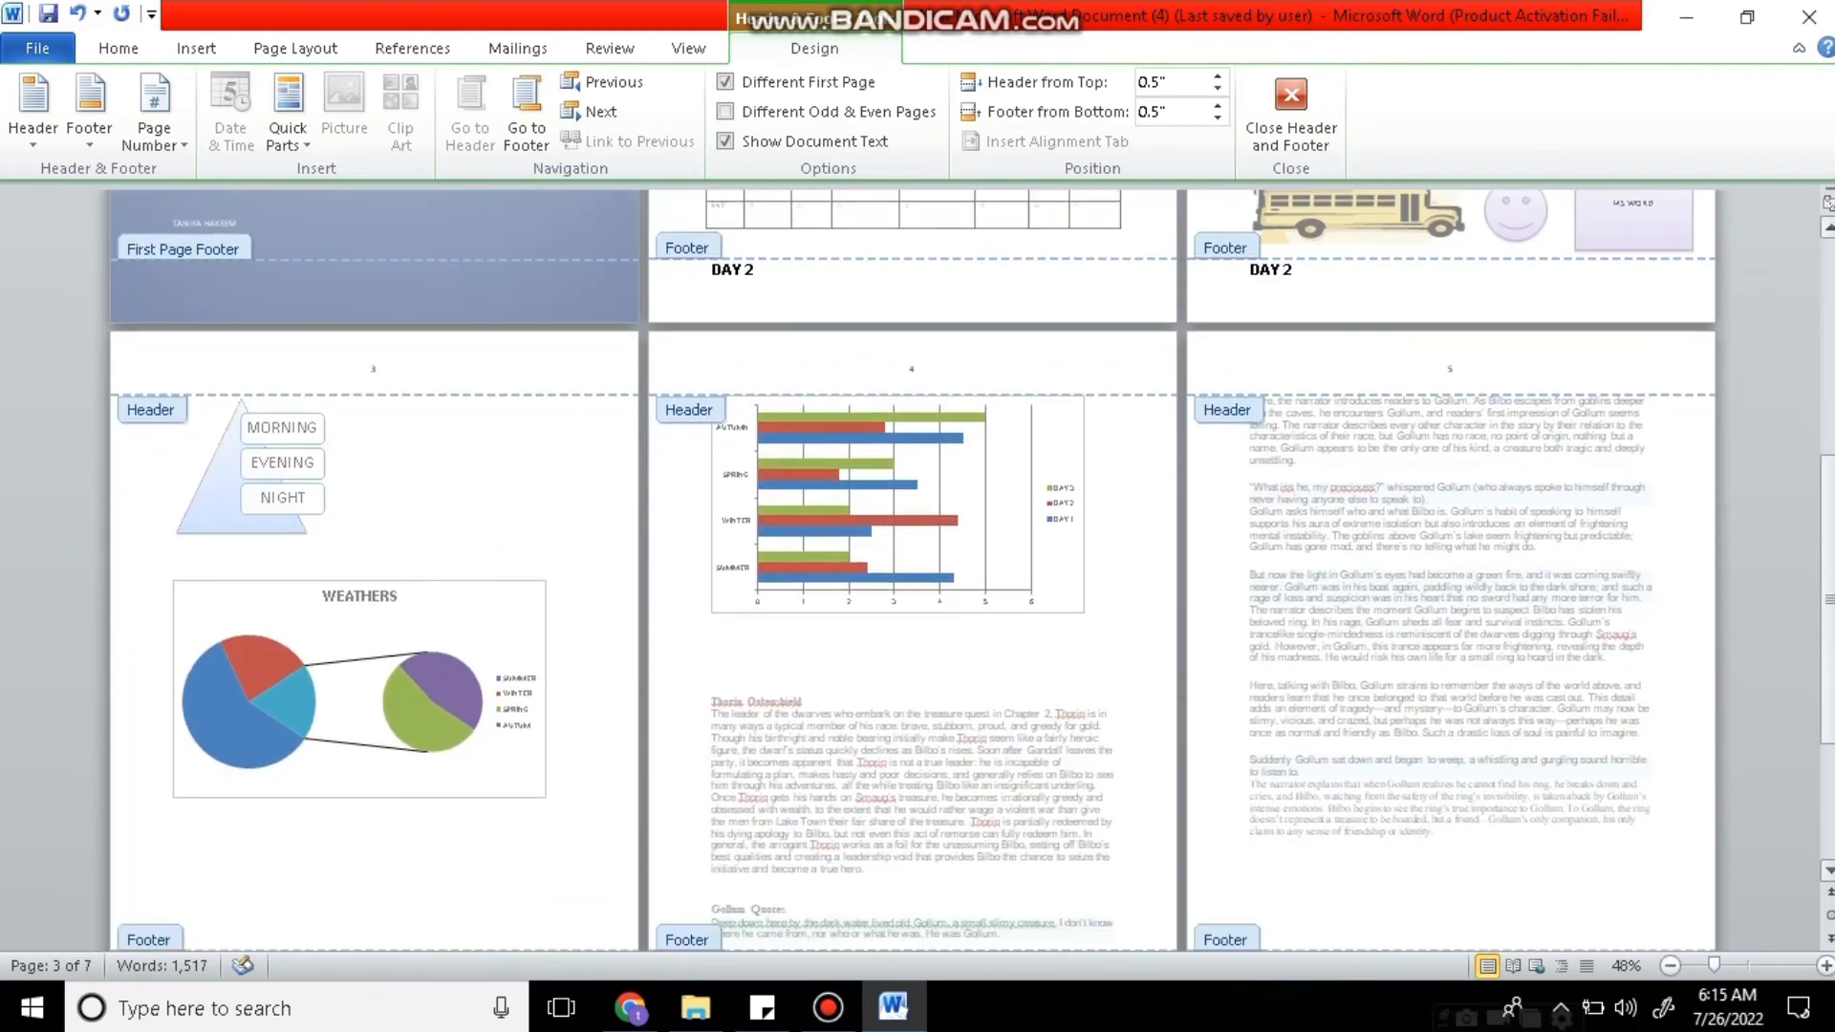
{"action": "scroll", "coordinate": [912, 570], "scroll_direction": "down", "scroll_amount": 6}
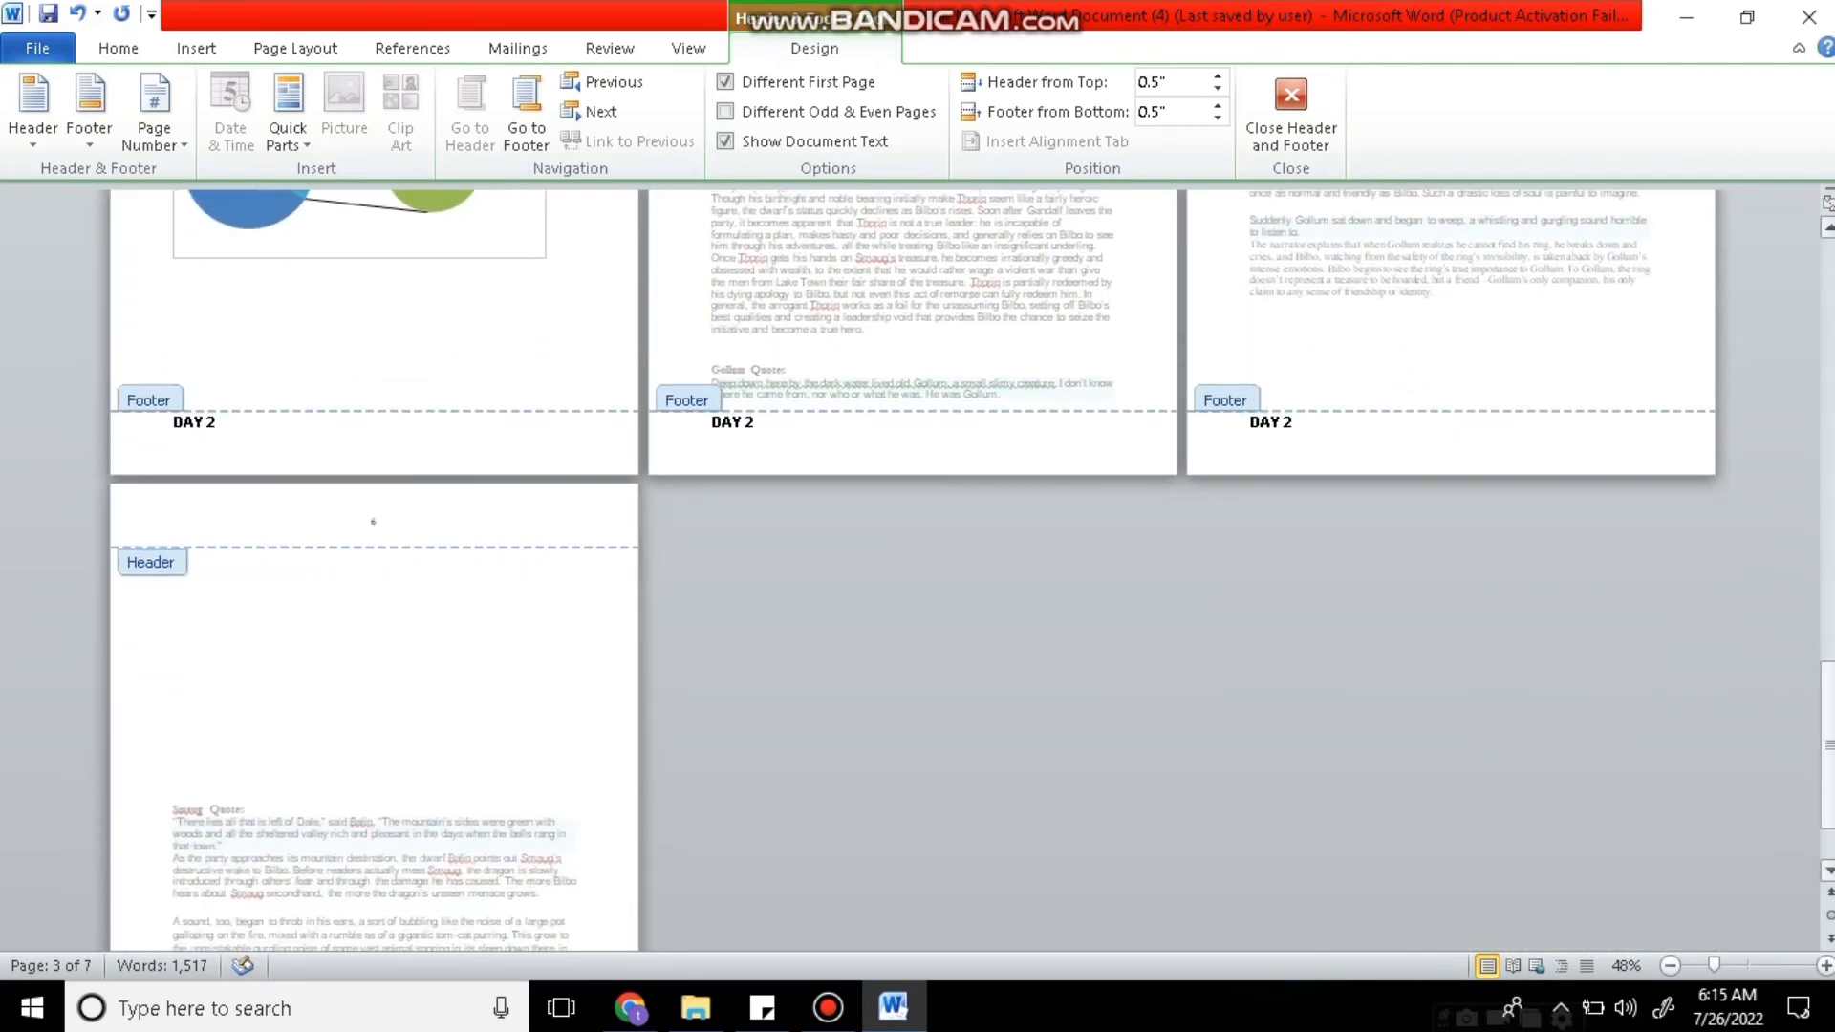
{"action": "left_click_drag", "start_coordinate": [1827, 746], "coordinate": [1827, 384]}
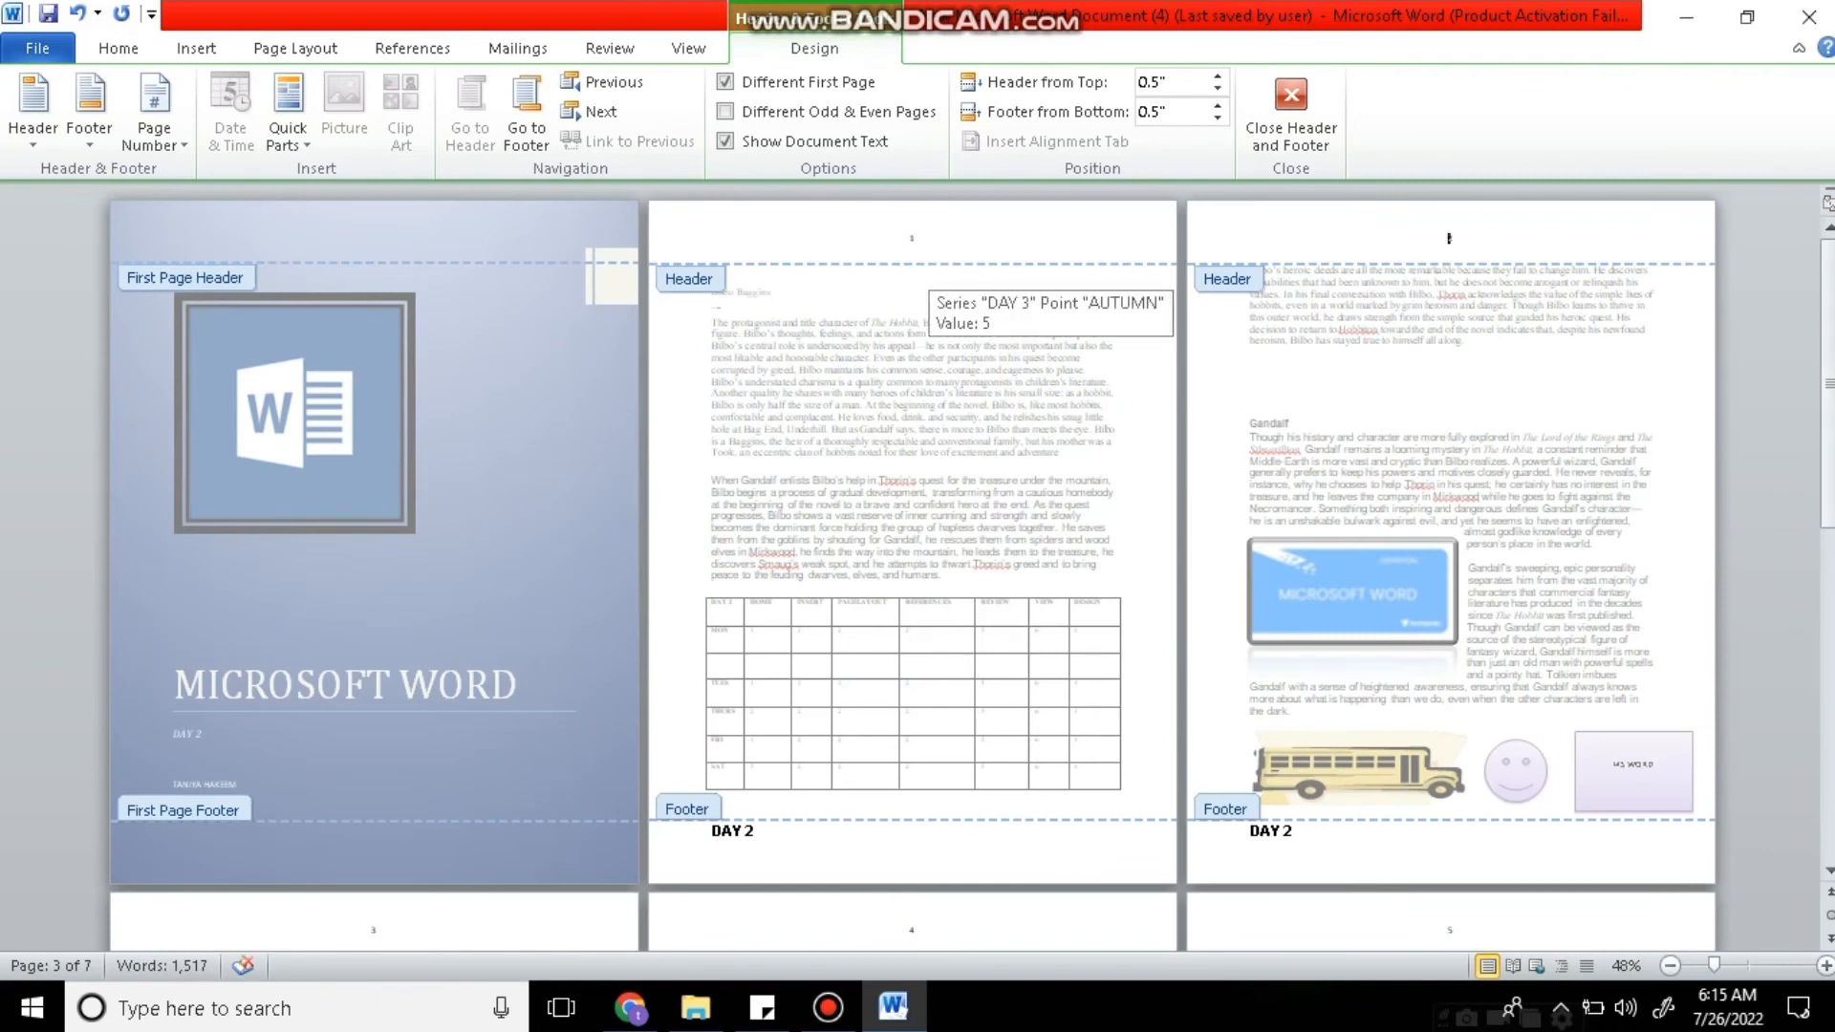
Turn on the Different Odd & Even Pages option and enter 3 in the even page header.
{"action": "left_click", "coordinate": [726, 112]}
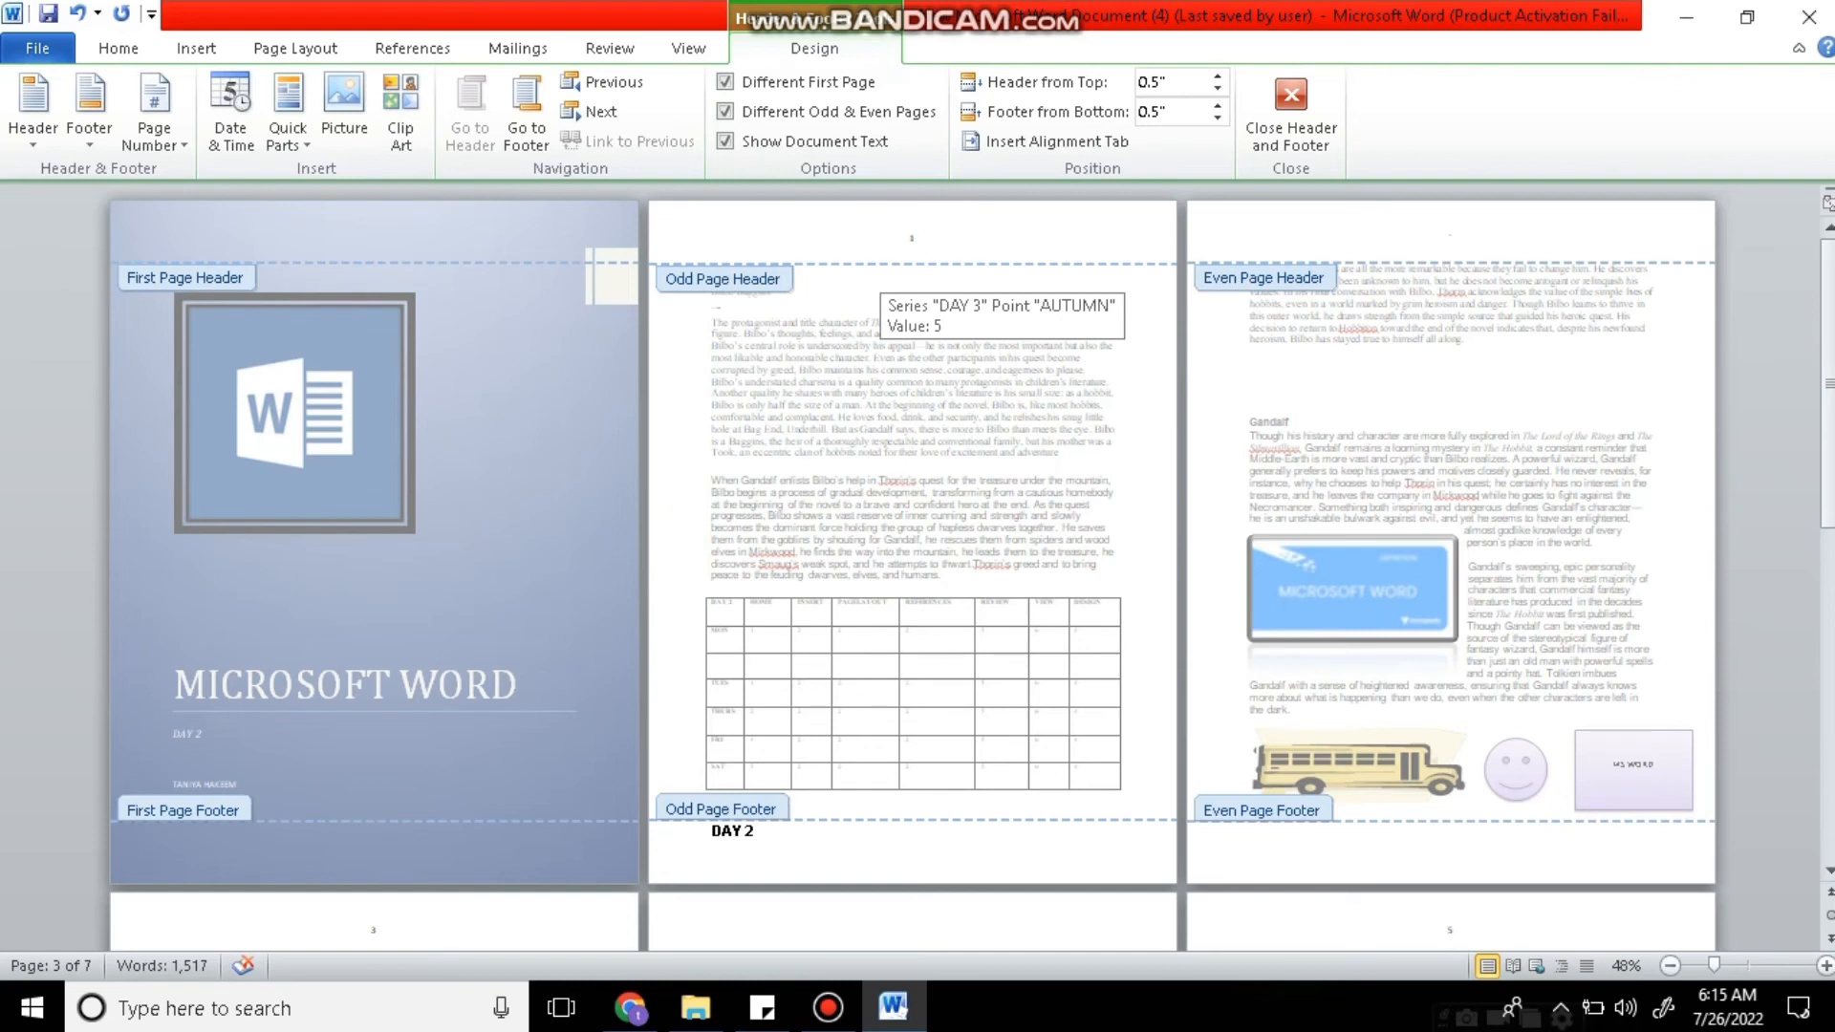
{"action": "type", "text": "3"}
{"action": "left_click_drag", "start_coordinate": [1828, 300], "coordinate": [1828, 301]}
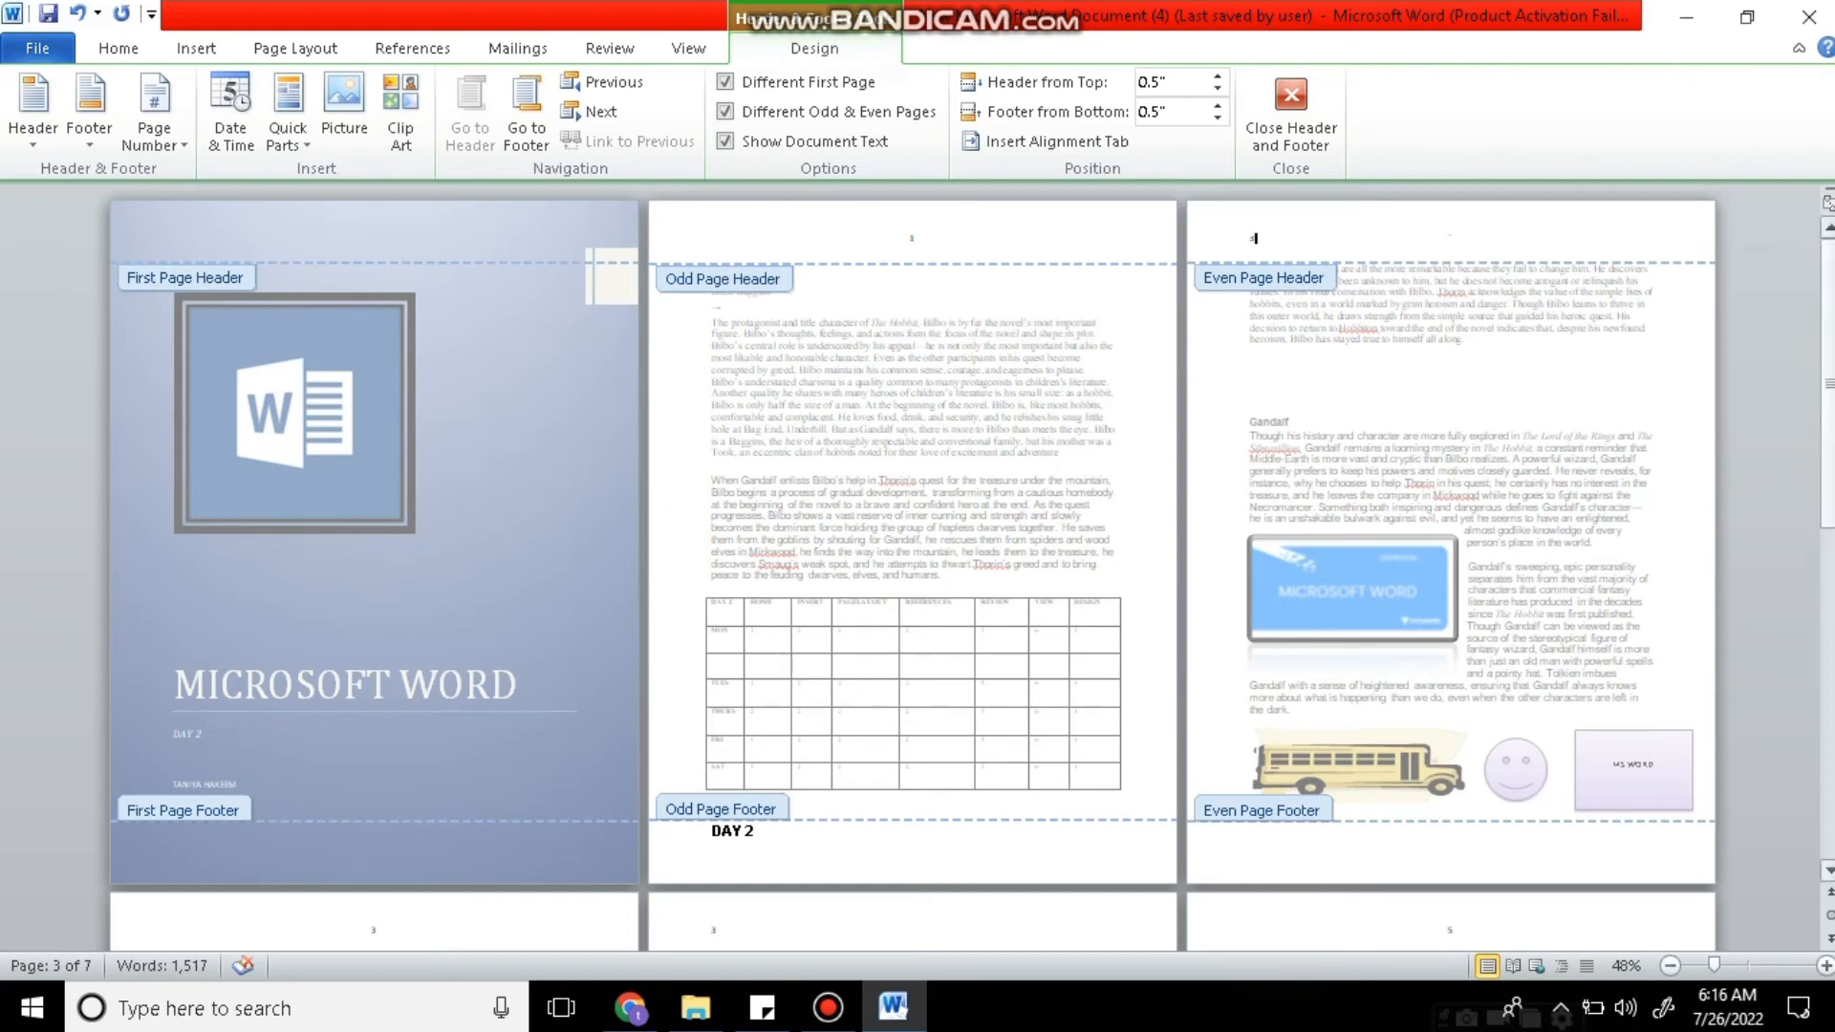
Replace the odd page header number with 5 and the even page header number with 6.
{"action": "scroll", "coordinate": [912, 573], "scroll_direction": "down", "scroll_amount": 5}
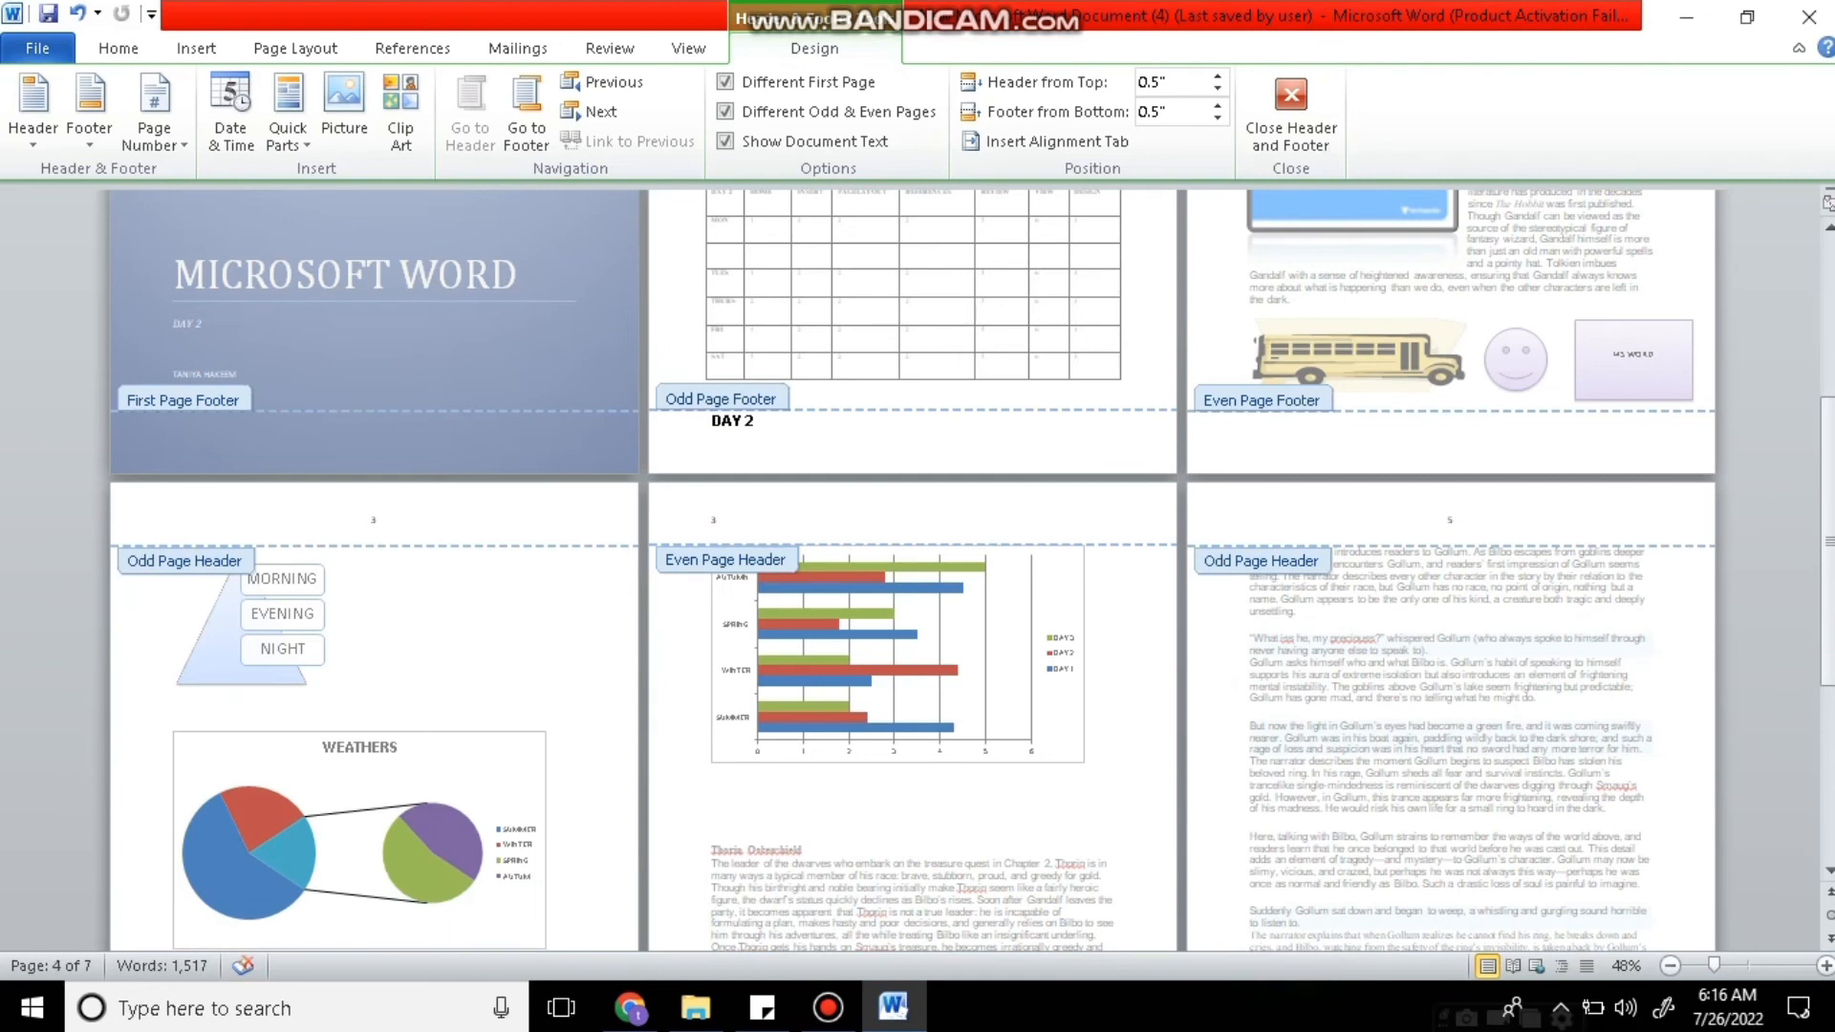
{"action": "left_click", "coordinate": [374, 519]}
{"action": "key", "text": "BackSpace"}
{"action": "key", "text": "ctrl+z"}
{"action": "left_click", "coordinate": [718, 519]}
{"action": "type", "text": "6"}
Delete the number from the odd page header and set the page numbering to continue from the previous section.
{"action": "left_click_drag", "start_coordinate": [1829, 515], "coordinate": [1829, 358]}
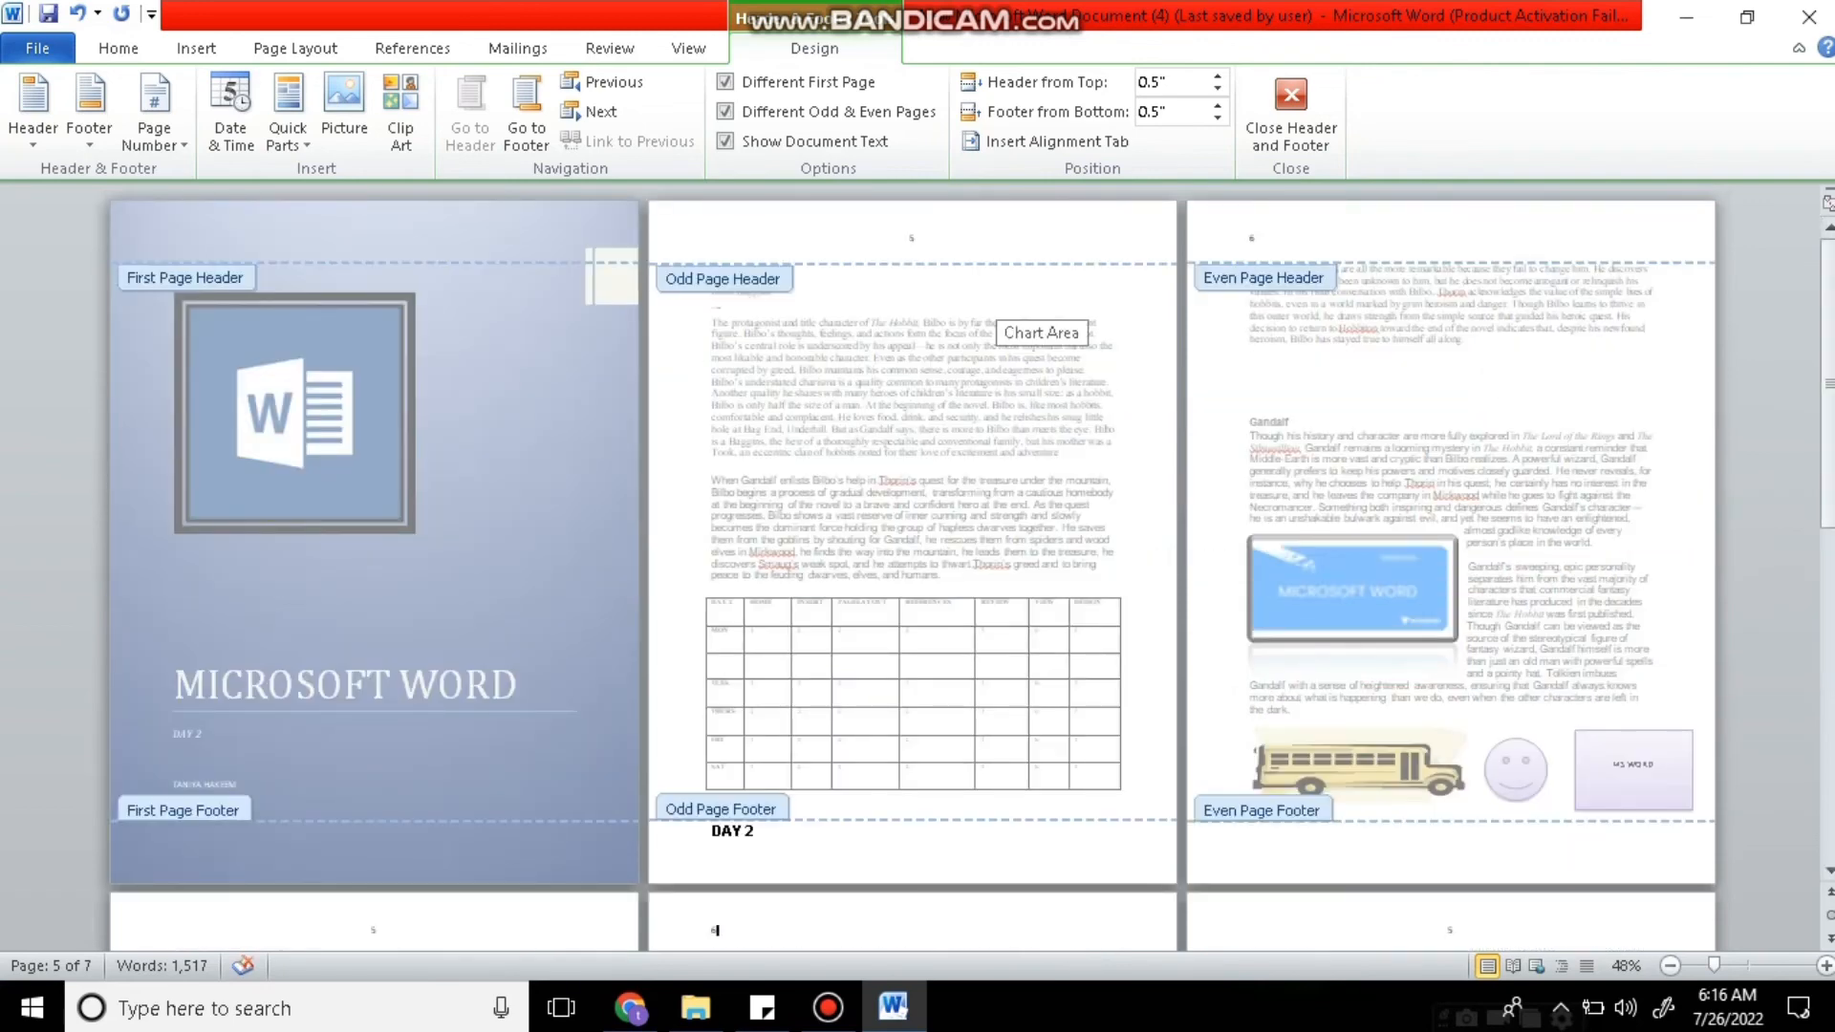
{"action": "left_click", "coordinate": [1829, 366]}
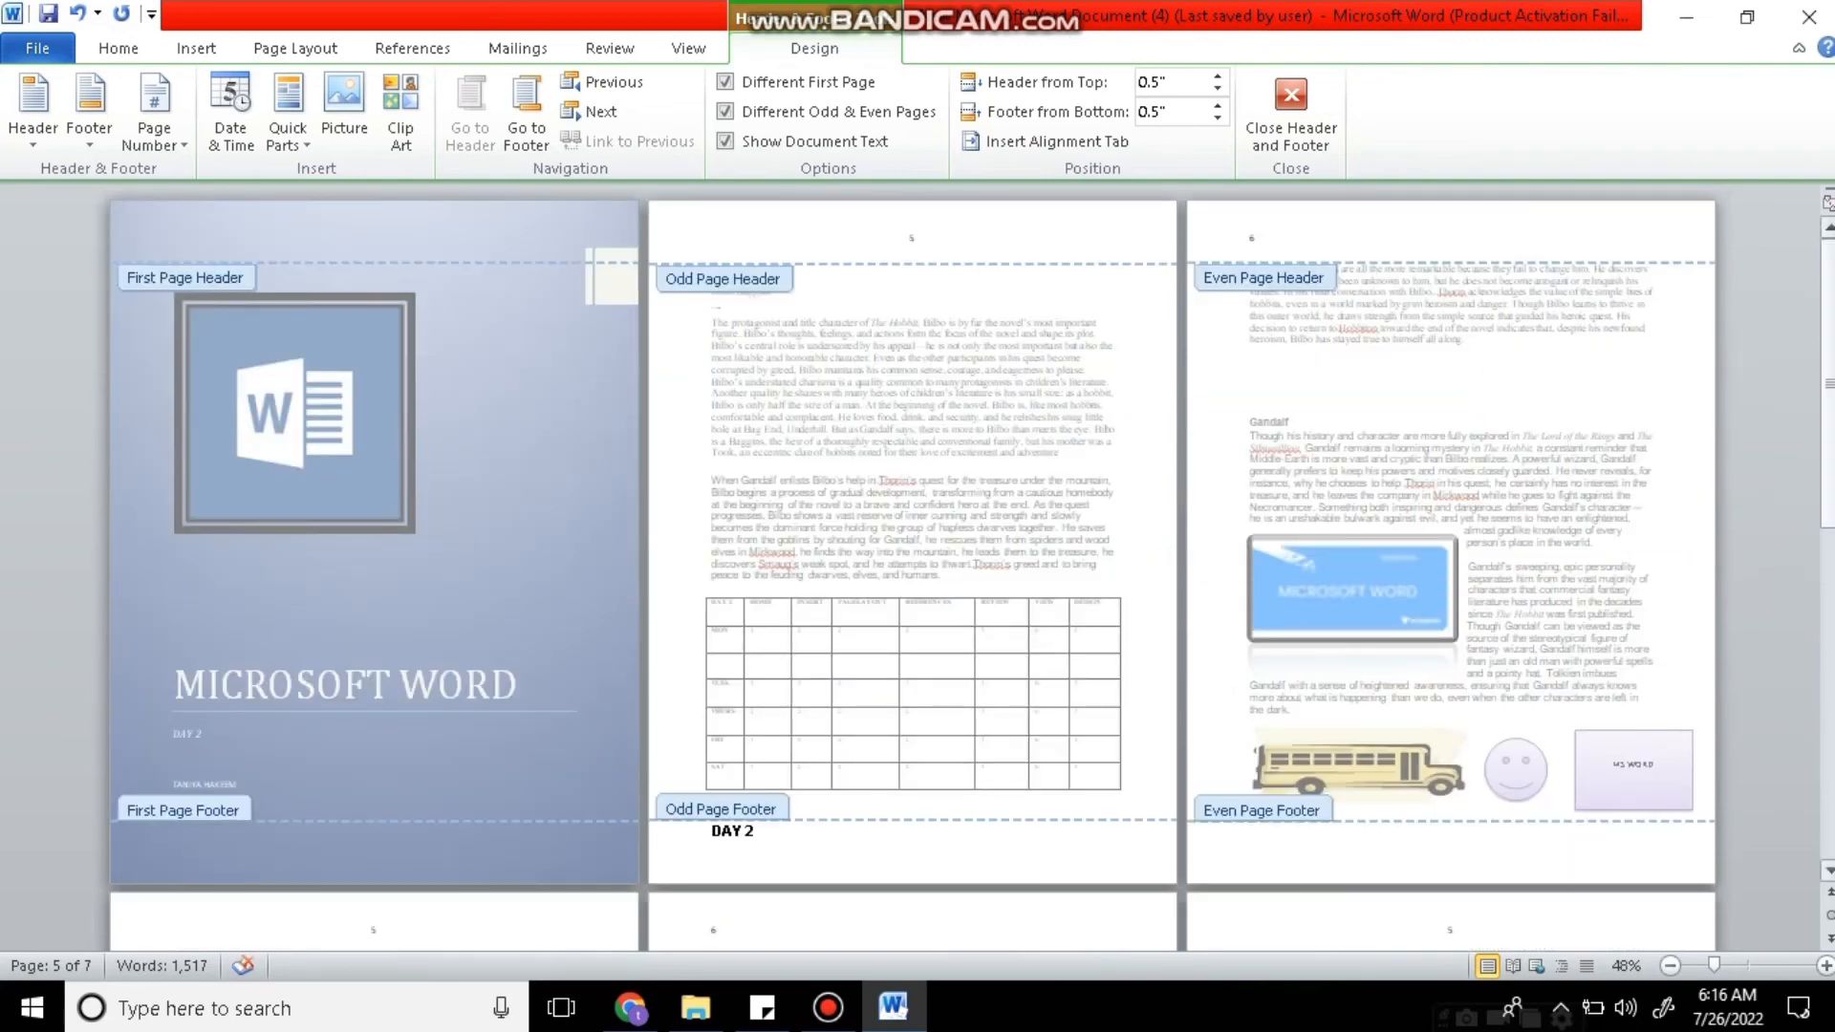
{"action": "scroll", "coordinate": [956, 574], "scroll_direction": "down", "scroll_amount": 3}
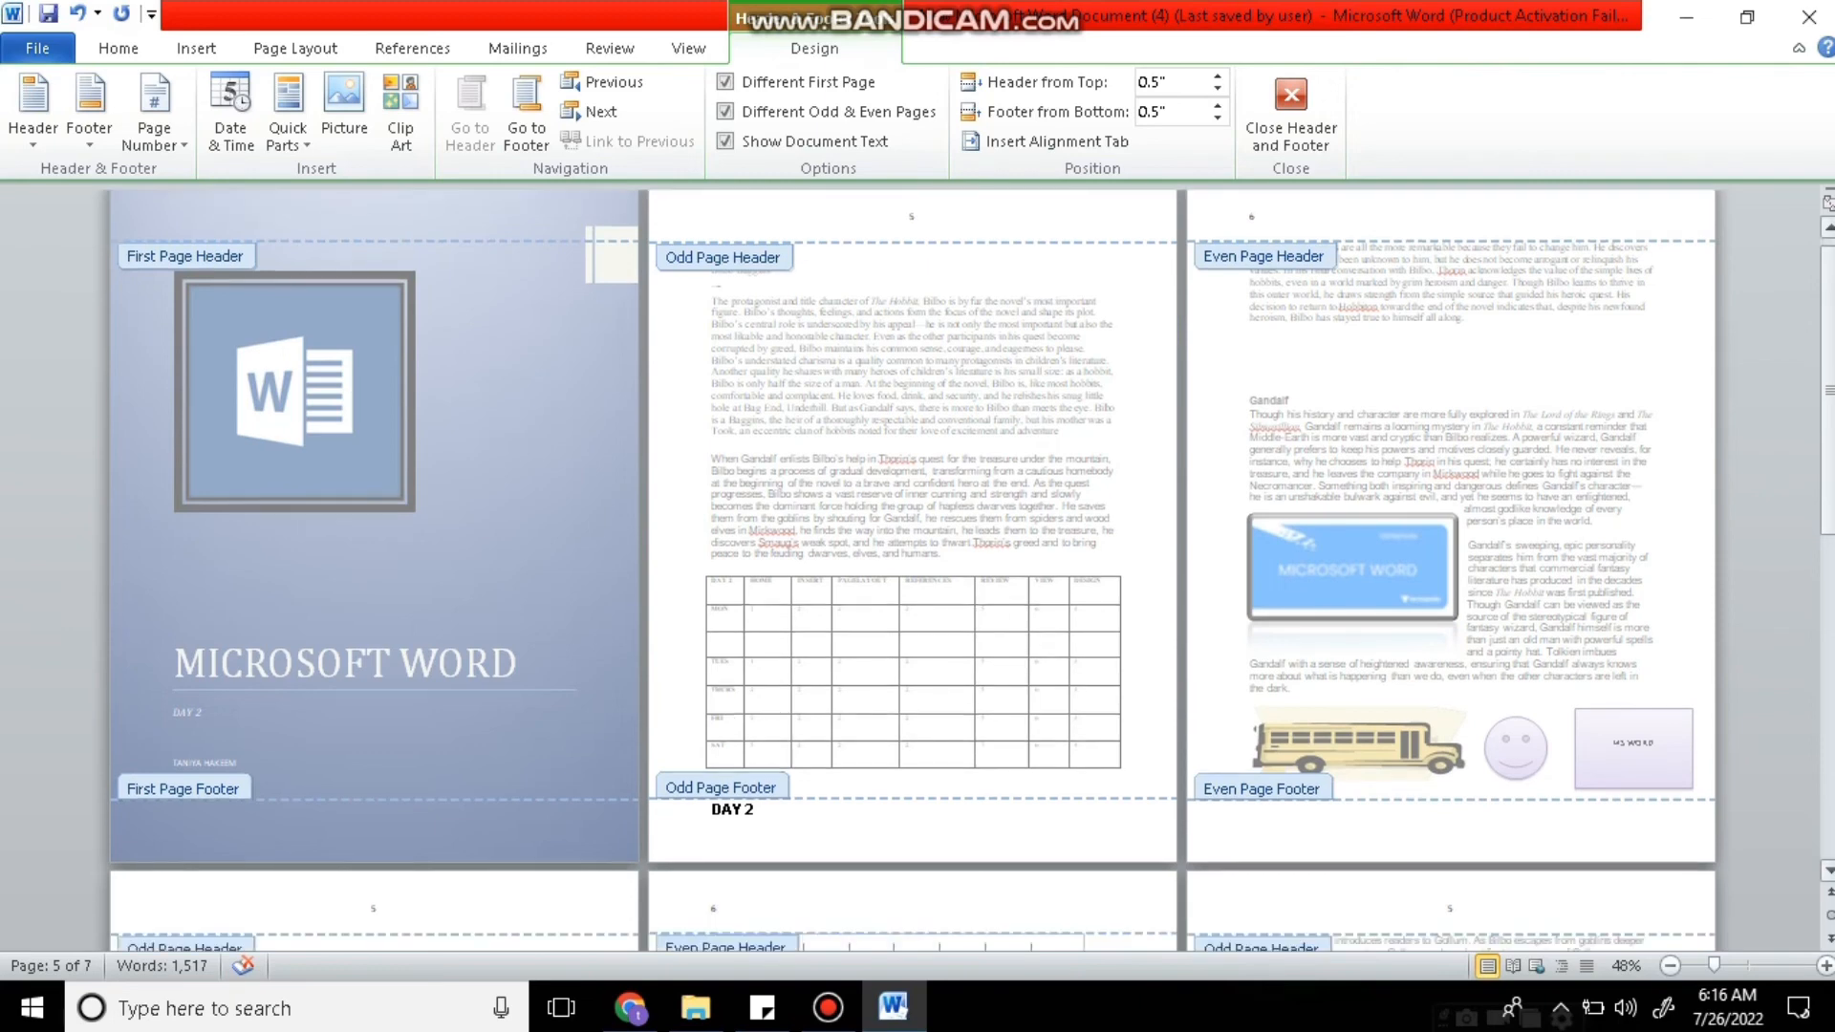
{"action": "scroll", "coordinate": [956, 573], "scroll_direction": "down", "scroll_amount": 6}
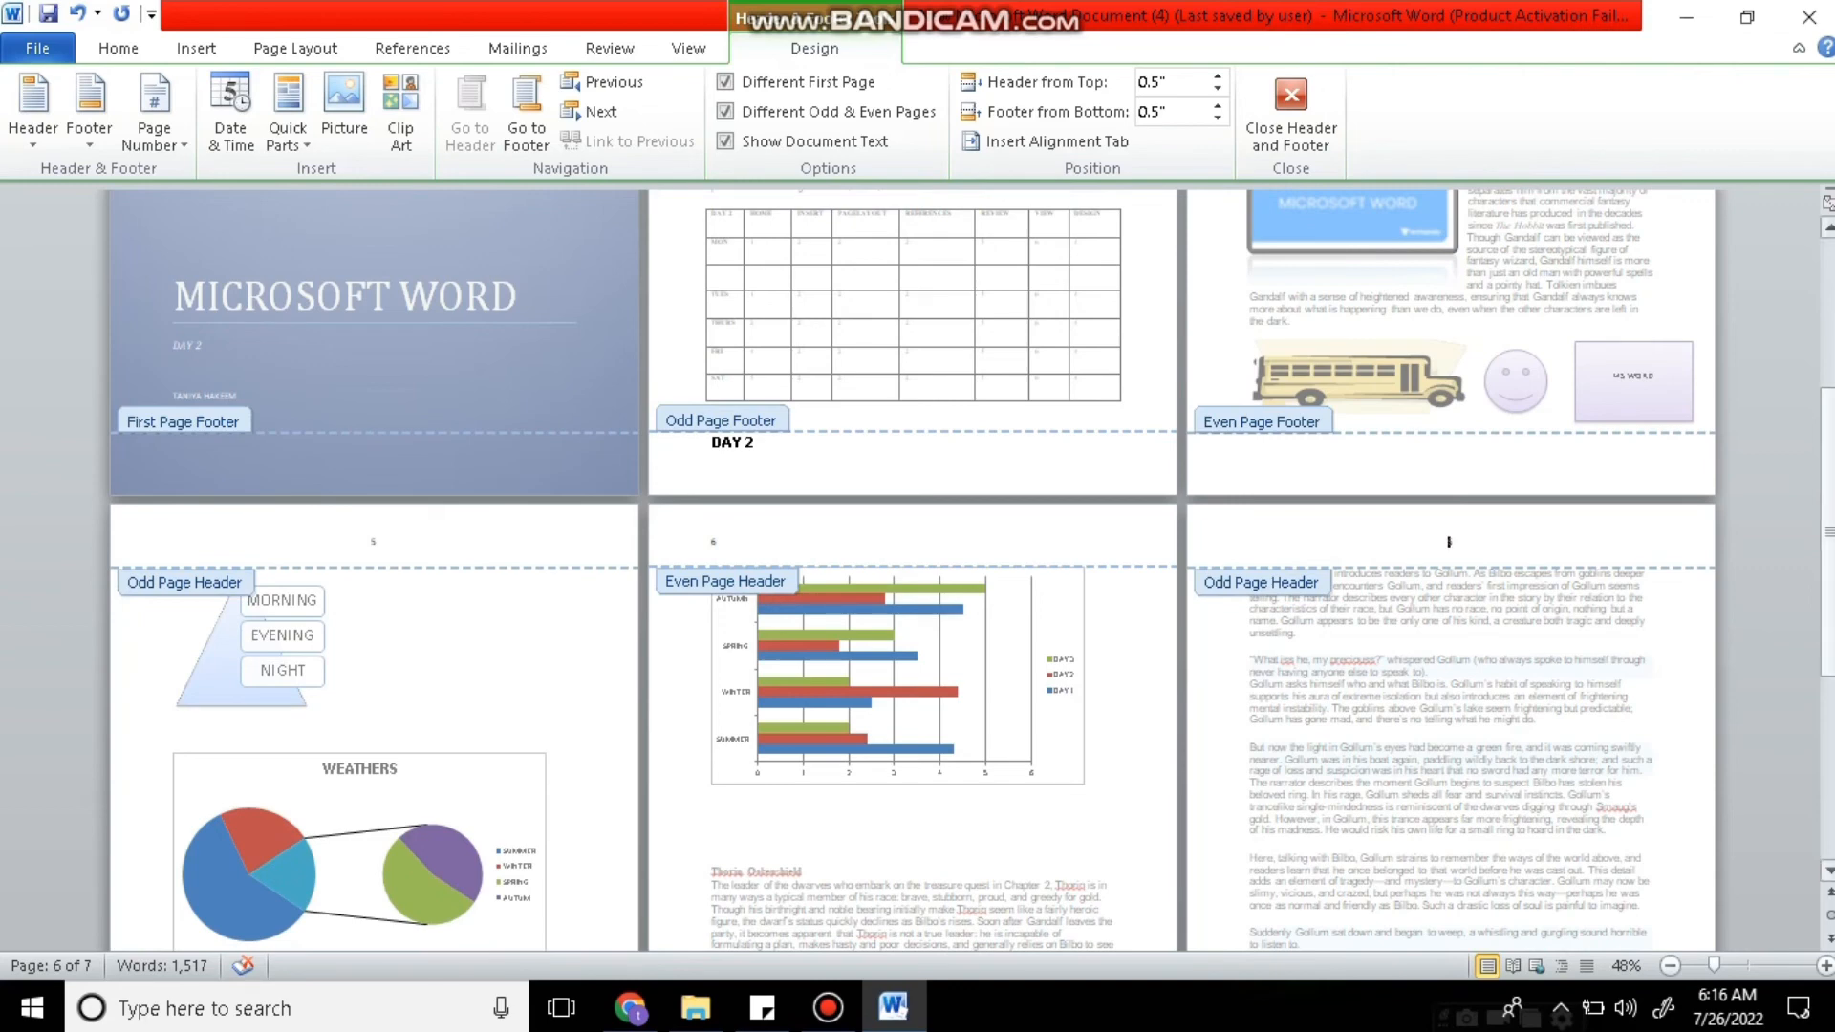
{"action": "left_click_drag", "start_coordinate": [1827, 531], "coordinate": [1826, 266]}
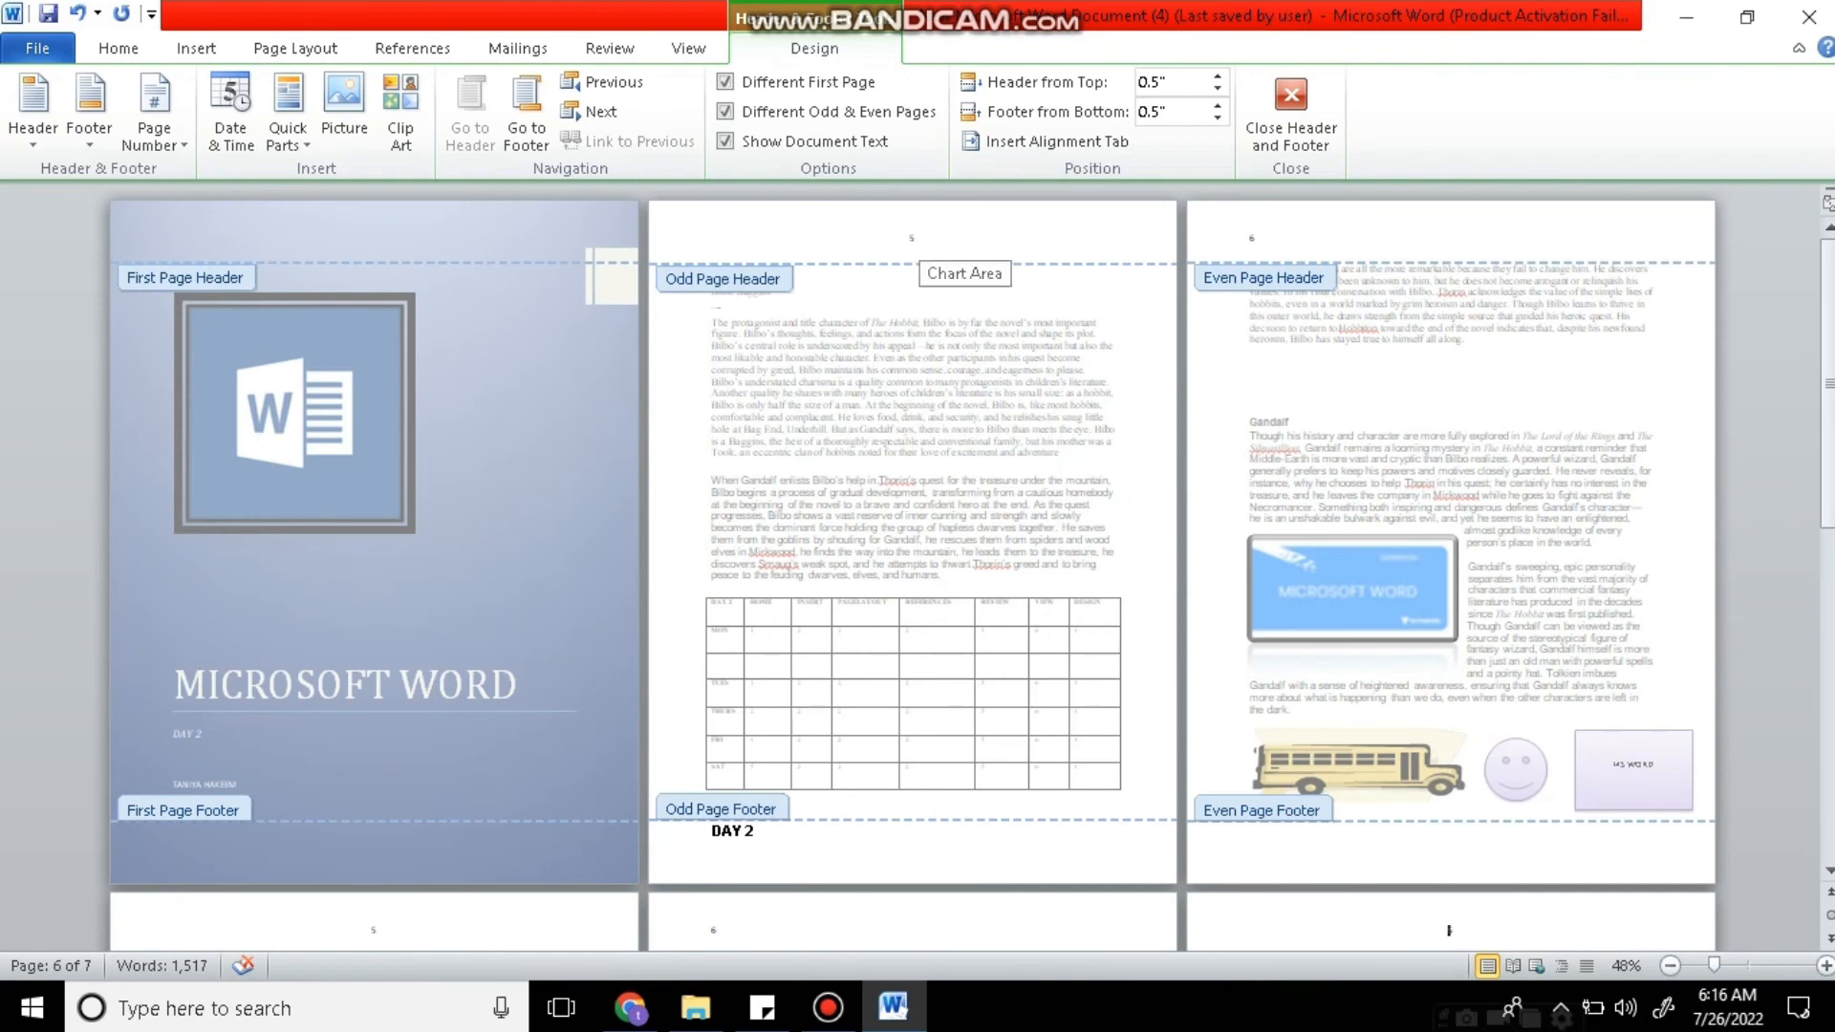
{"action": "key", "text": "BackSpace"}
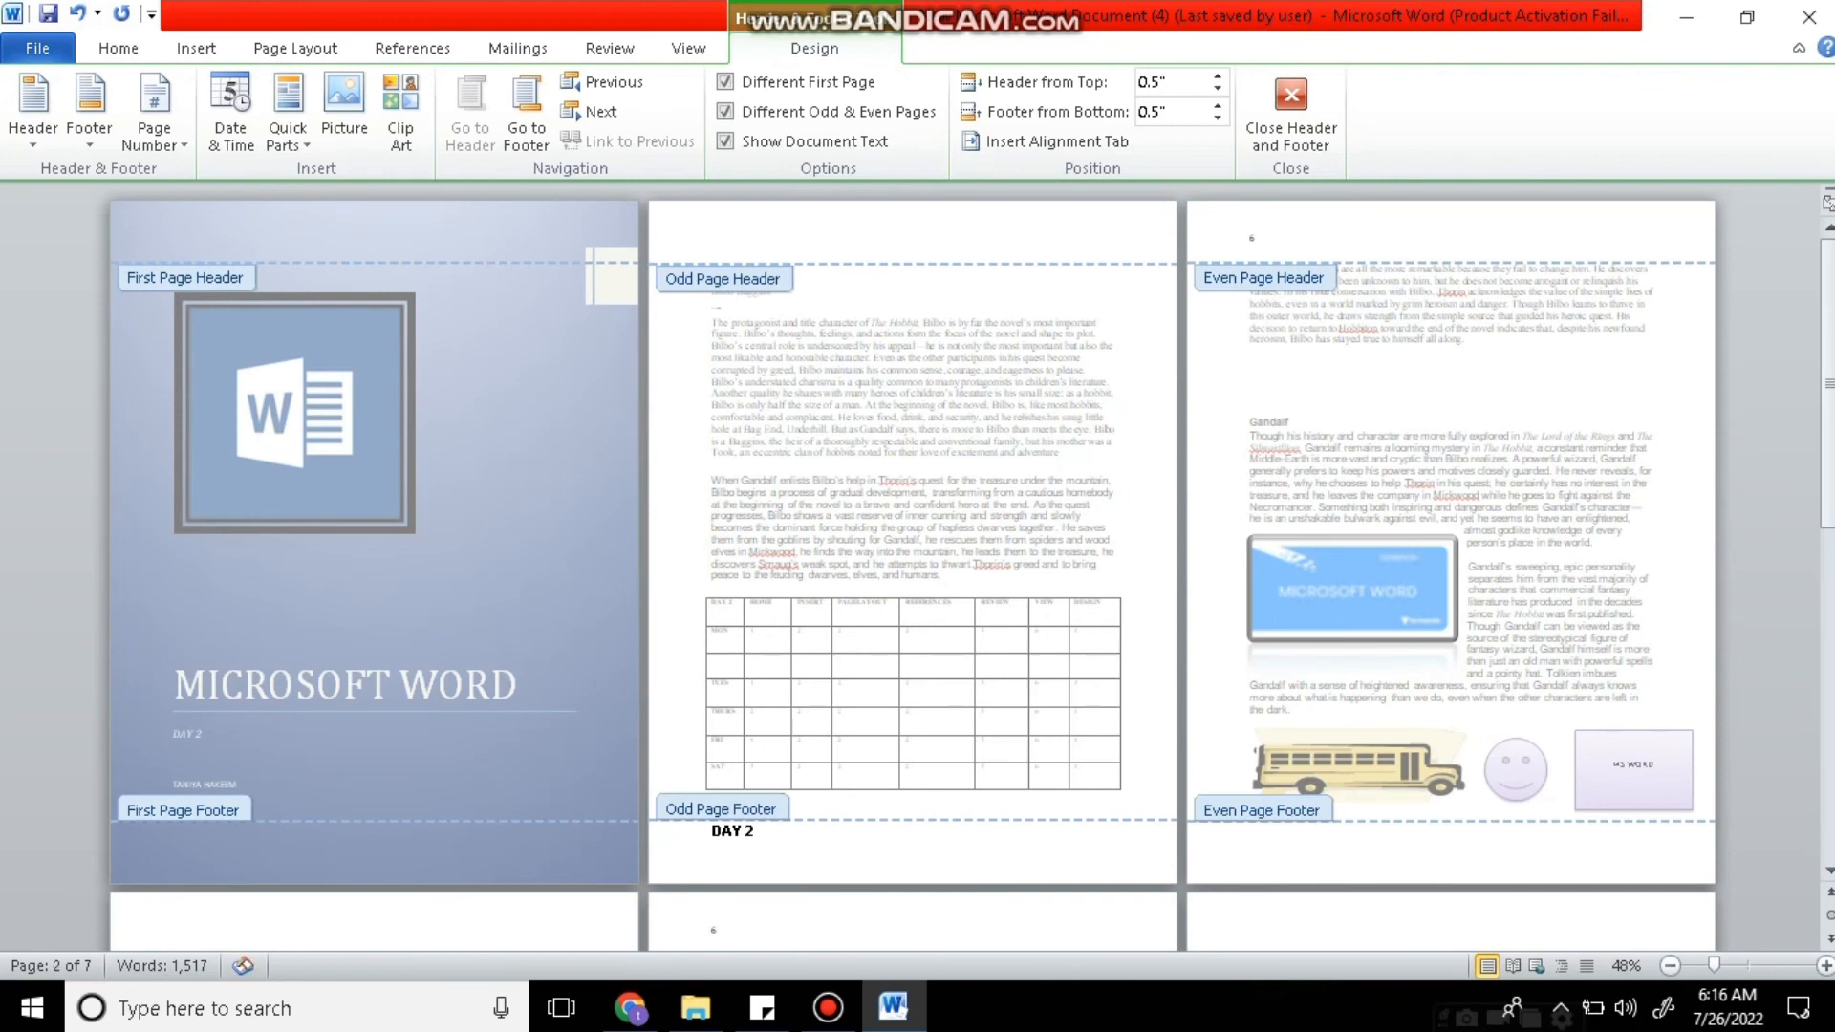
{"action": "left_click", "coordinate": [153, 134]}
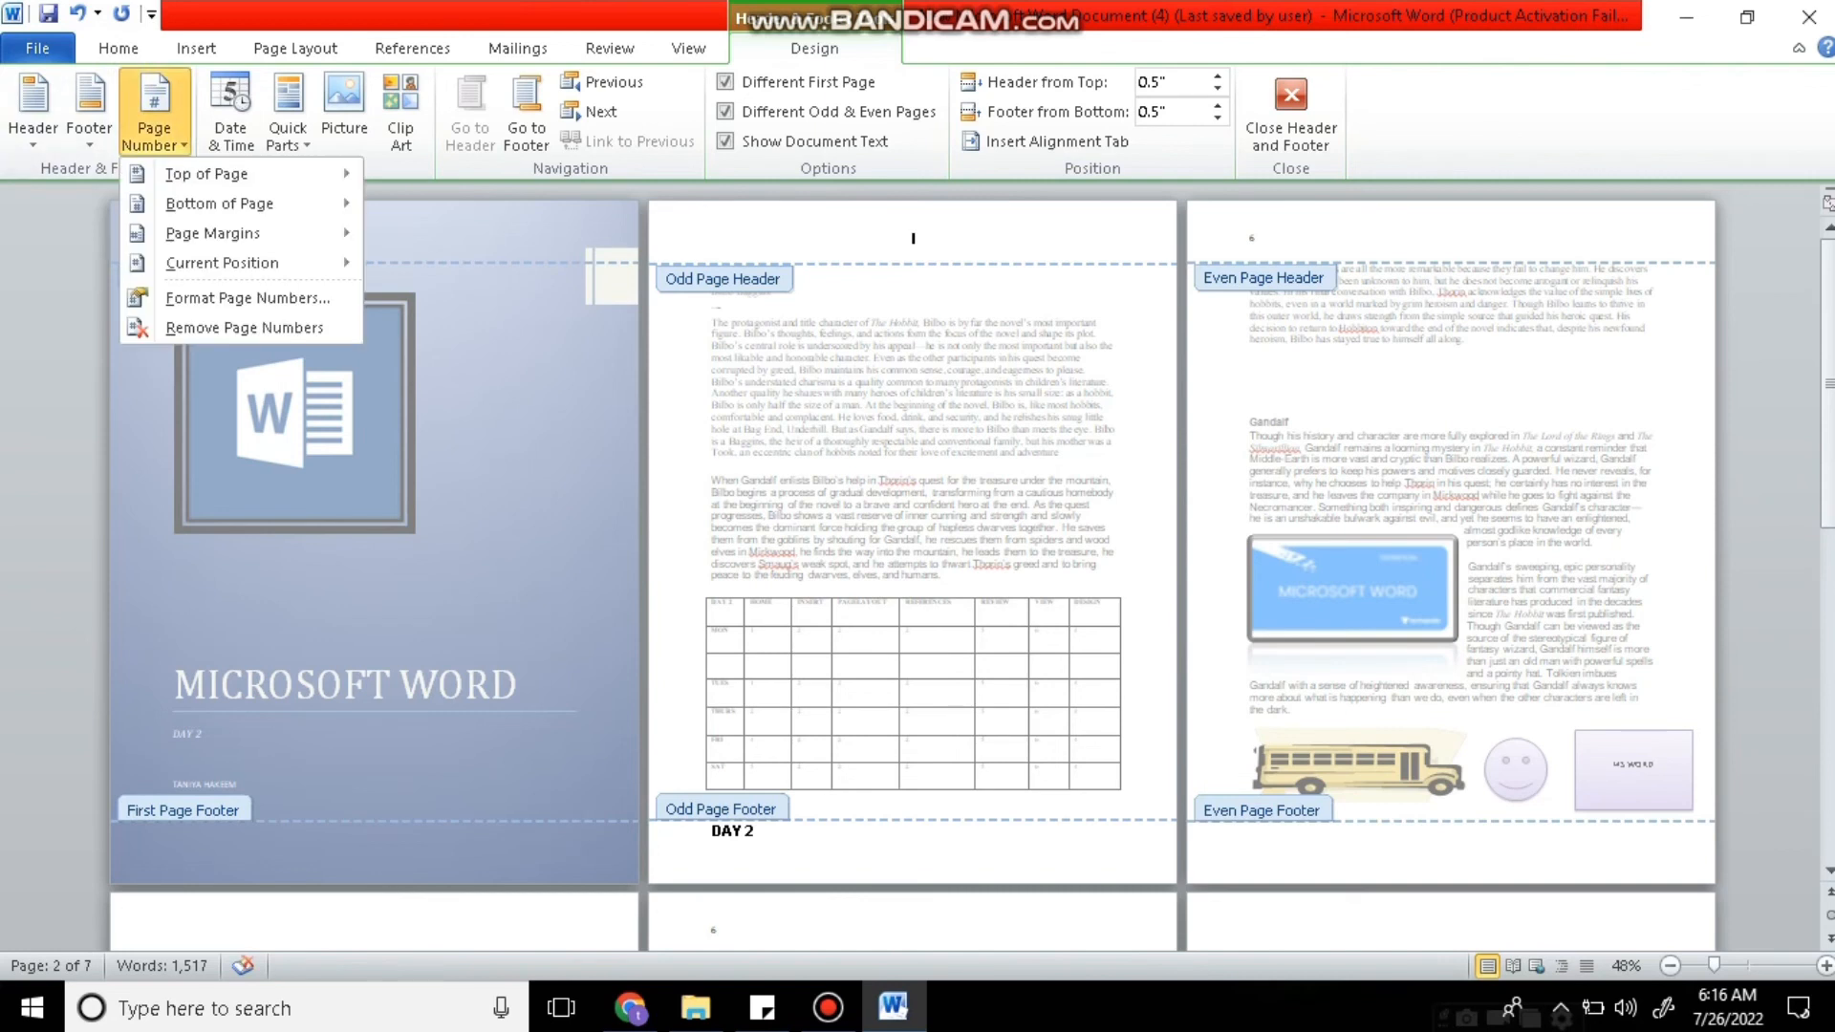
{"action": "left_click", "coordinate": [245, 295]}
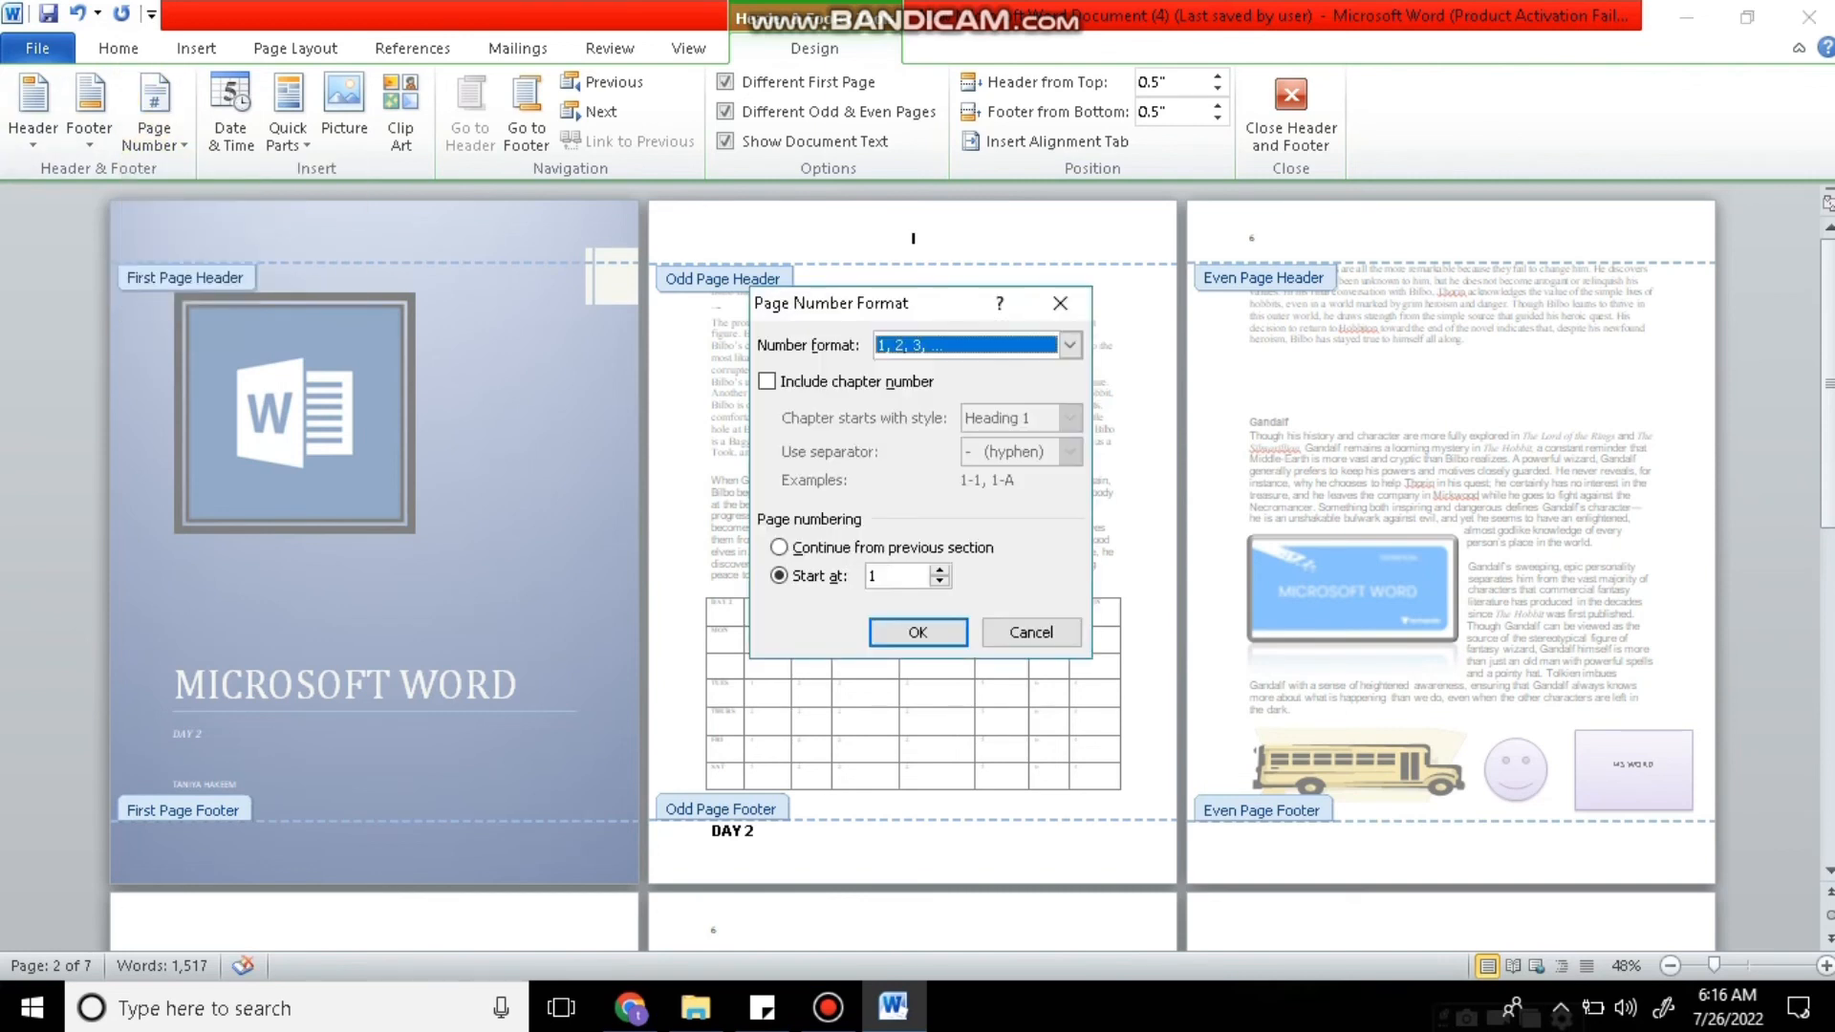
{"action": "left_click", "coordinate": [779, 548]}
{"action": "key", "text": "Return"}
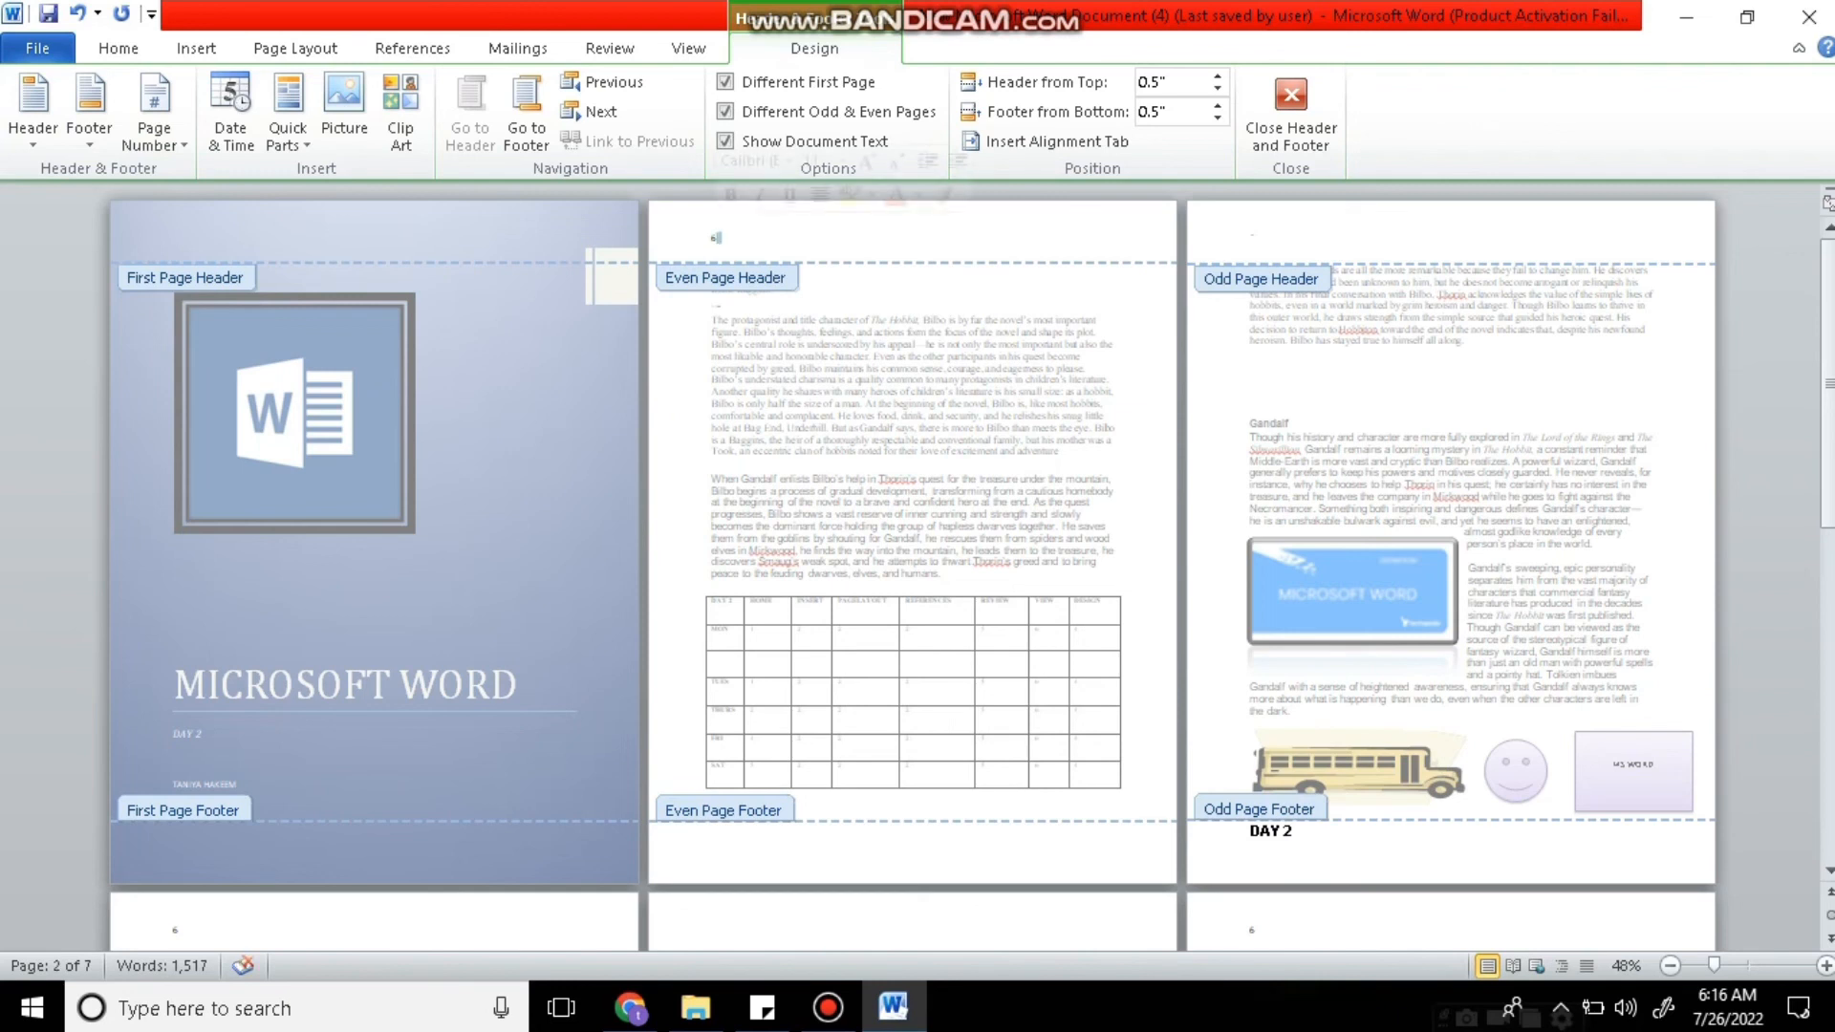
Replace the number in the even page header on page 2 with 0 and leave header editing.
{"action": "key", "text": "BackSpace"}
{"action": "type", "text": "o"}
{"action": "key", "text": "Escape"}
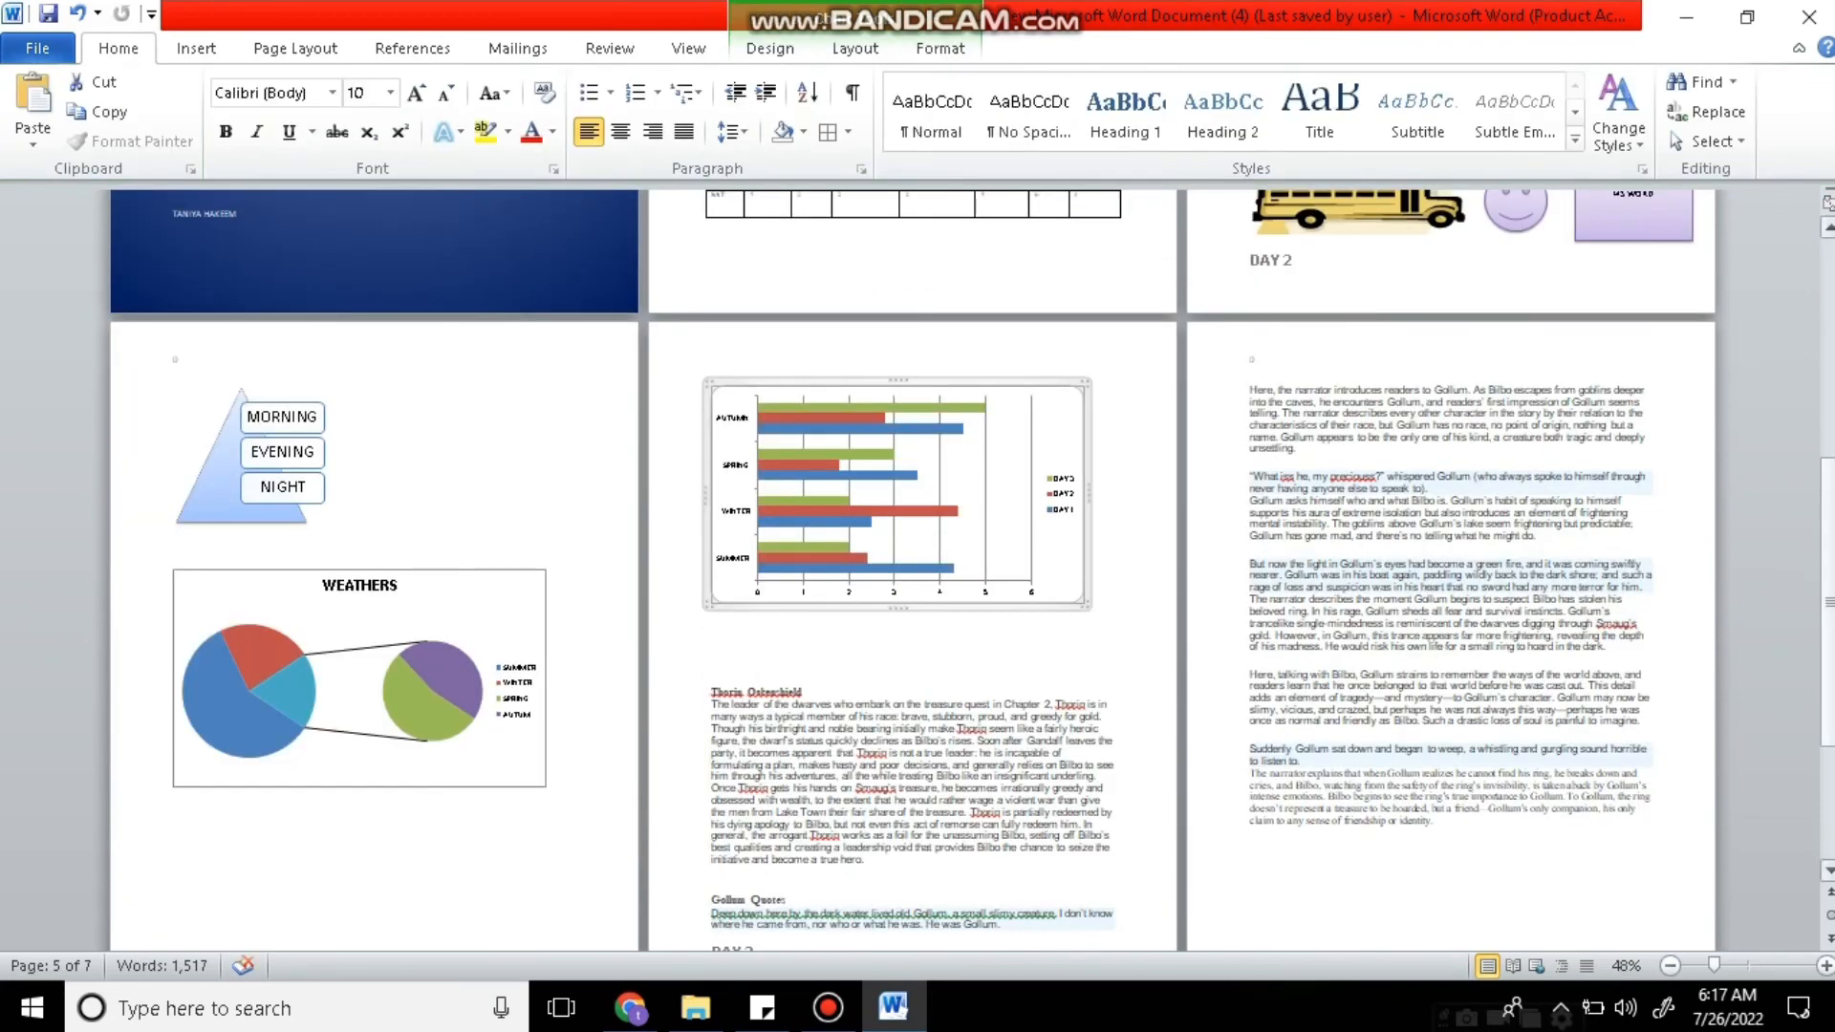
Look over the available WordArt styles without inserting any.
{"action": "left_click_drag", "start_coordinate": [1828, 606], "coordinate": [1828, 385]}
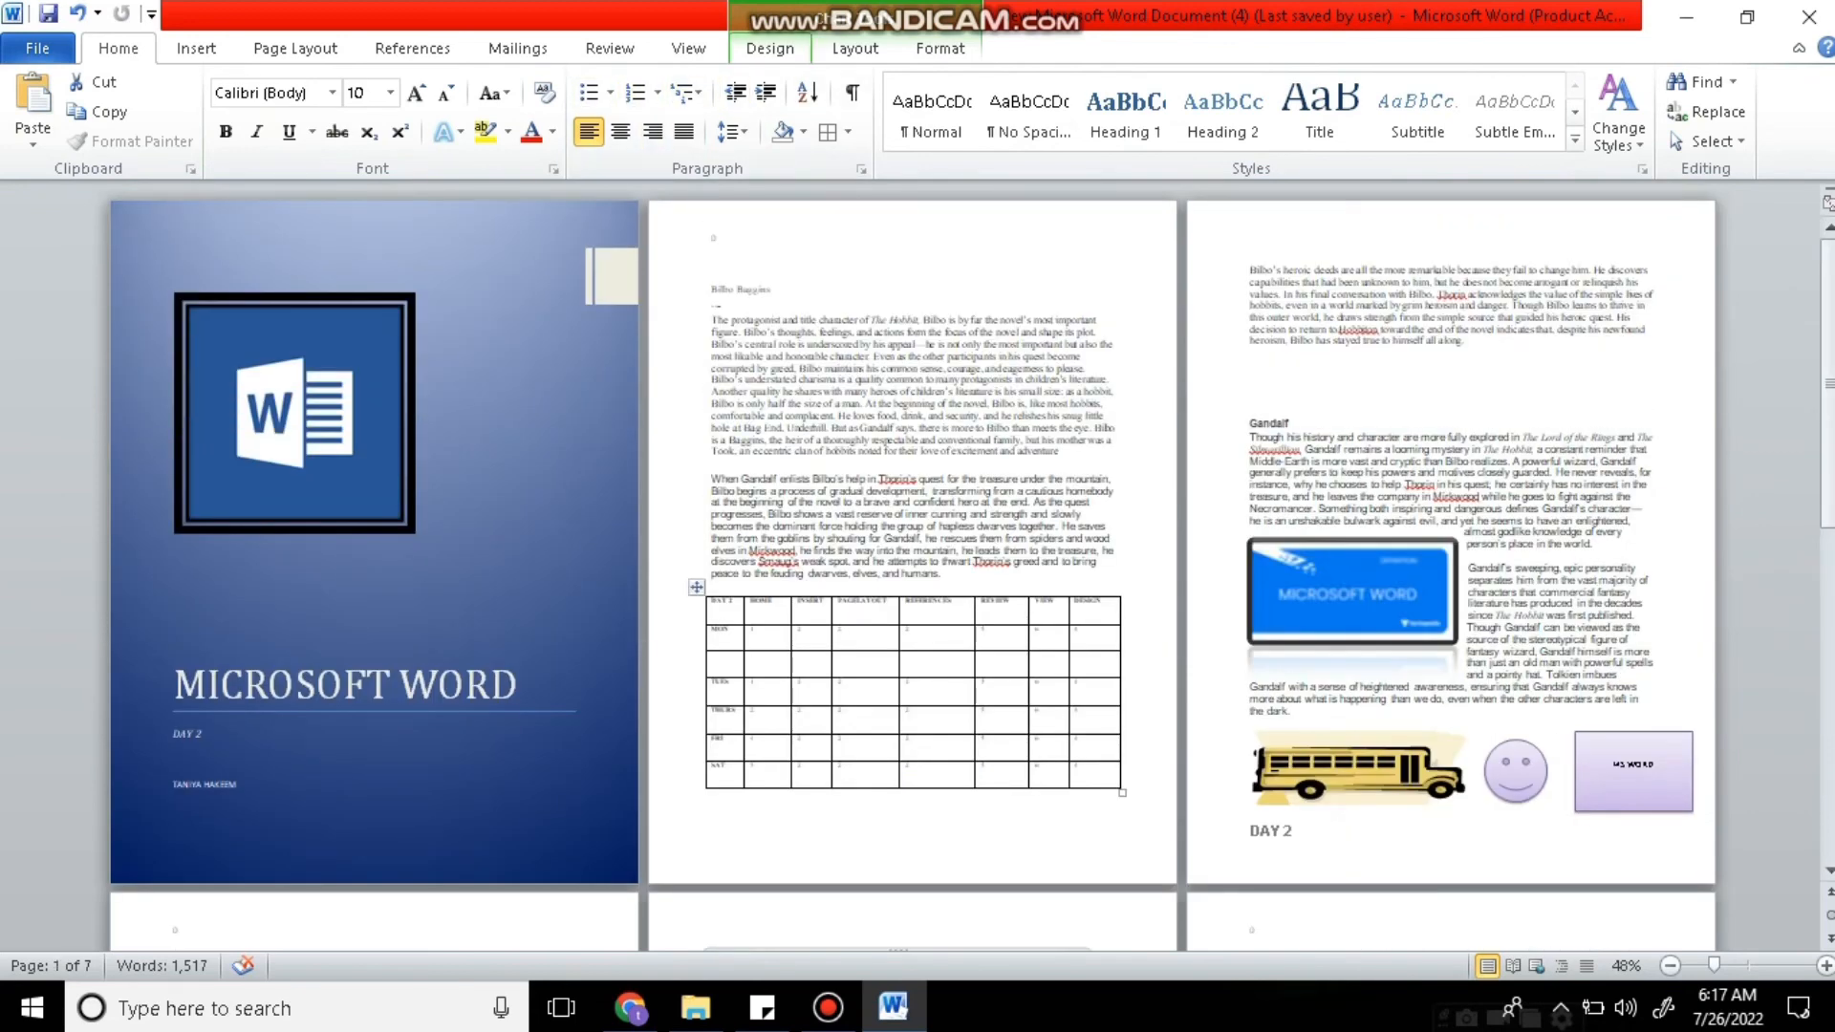
{"action": "left_click", "coordinate": [196, 48]}
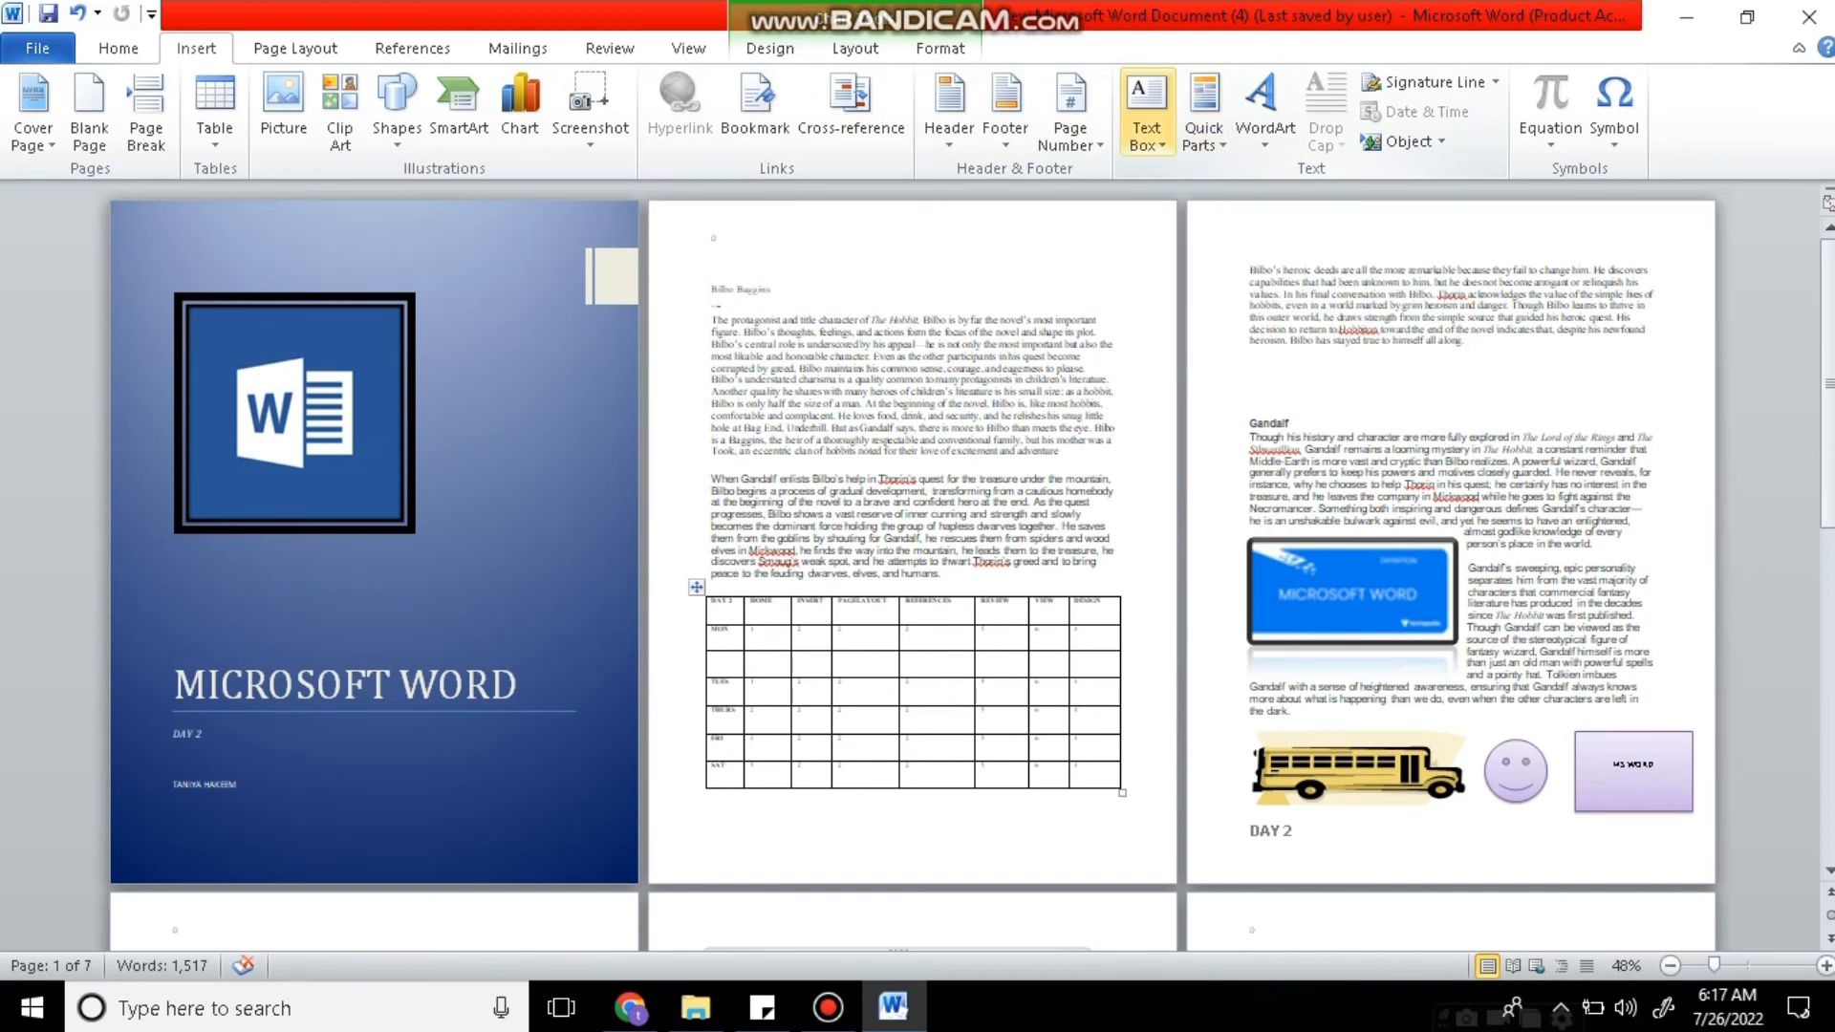
{"action": "left_click", "coordinate": [1265, 105]}
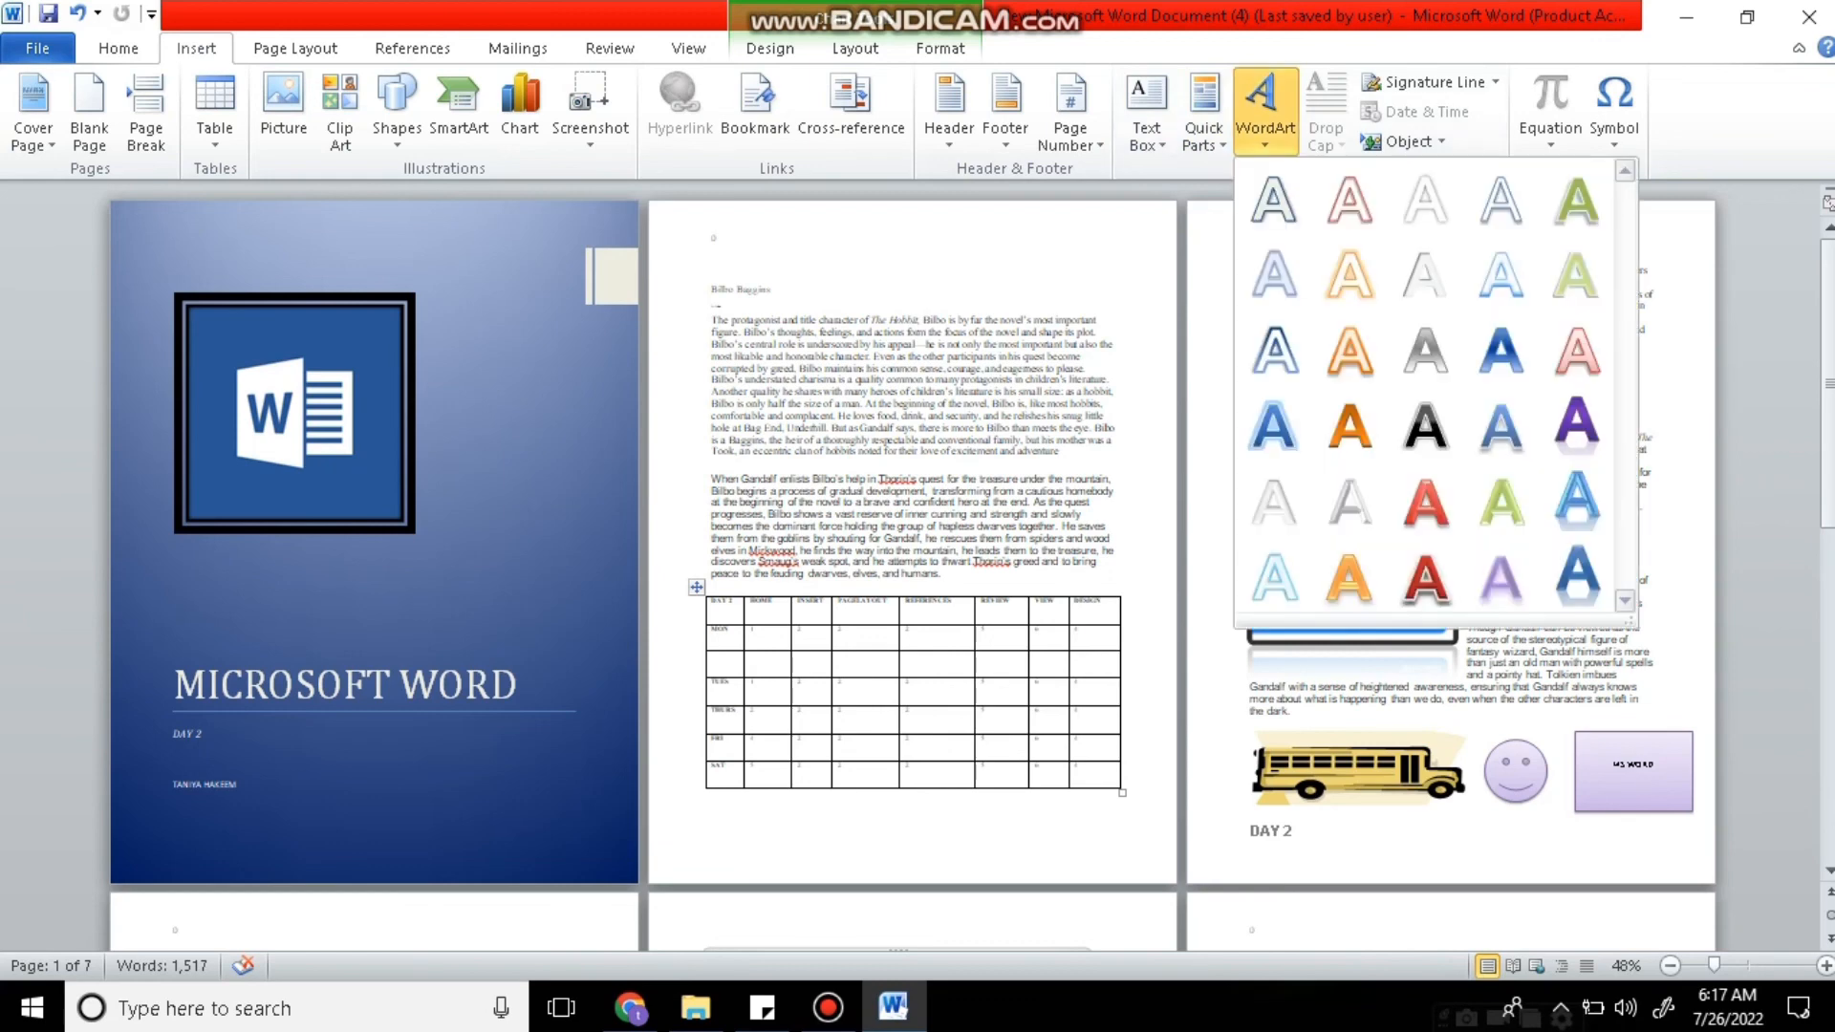
{"action": "left_click", "coordinate": [1264, 113]}
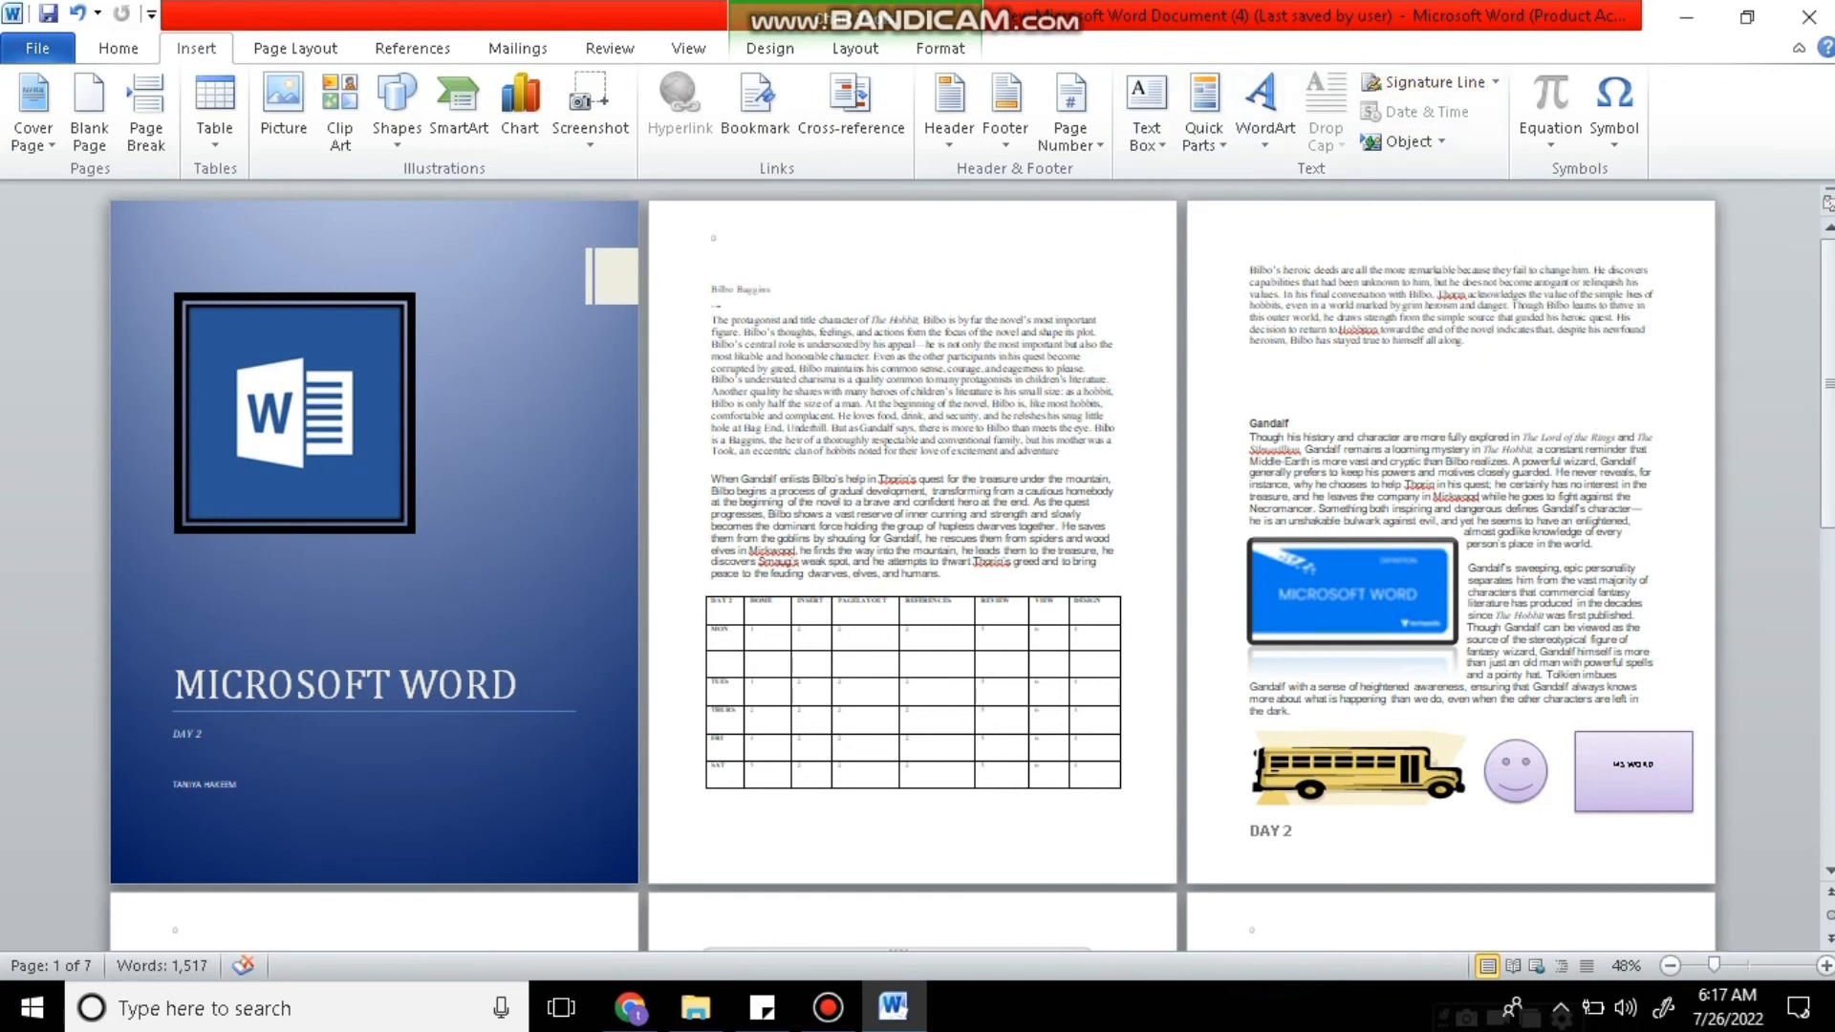
Place the insertion point on the blank line above the Gandalf heading on page 3.
{"action": "left_click", "coordinate": [1251, 371]}
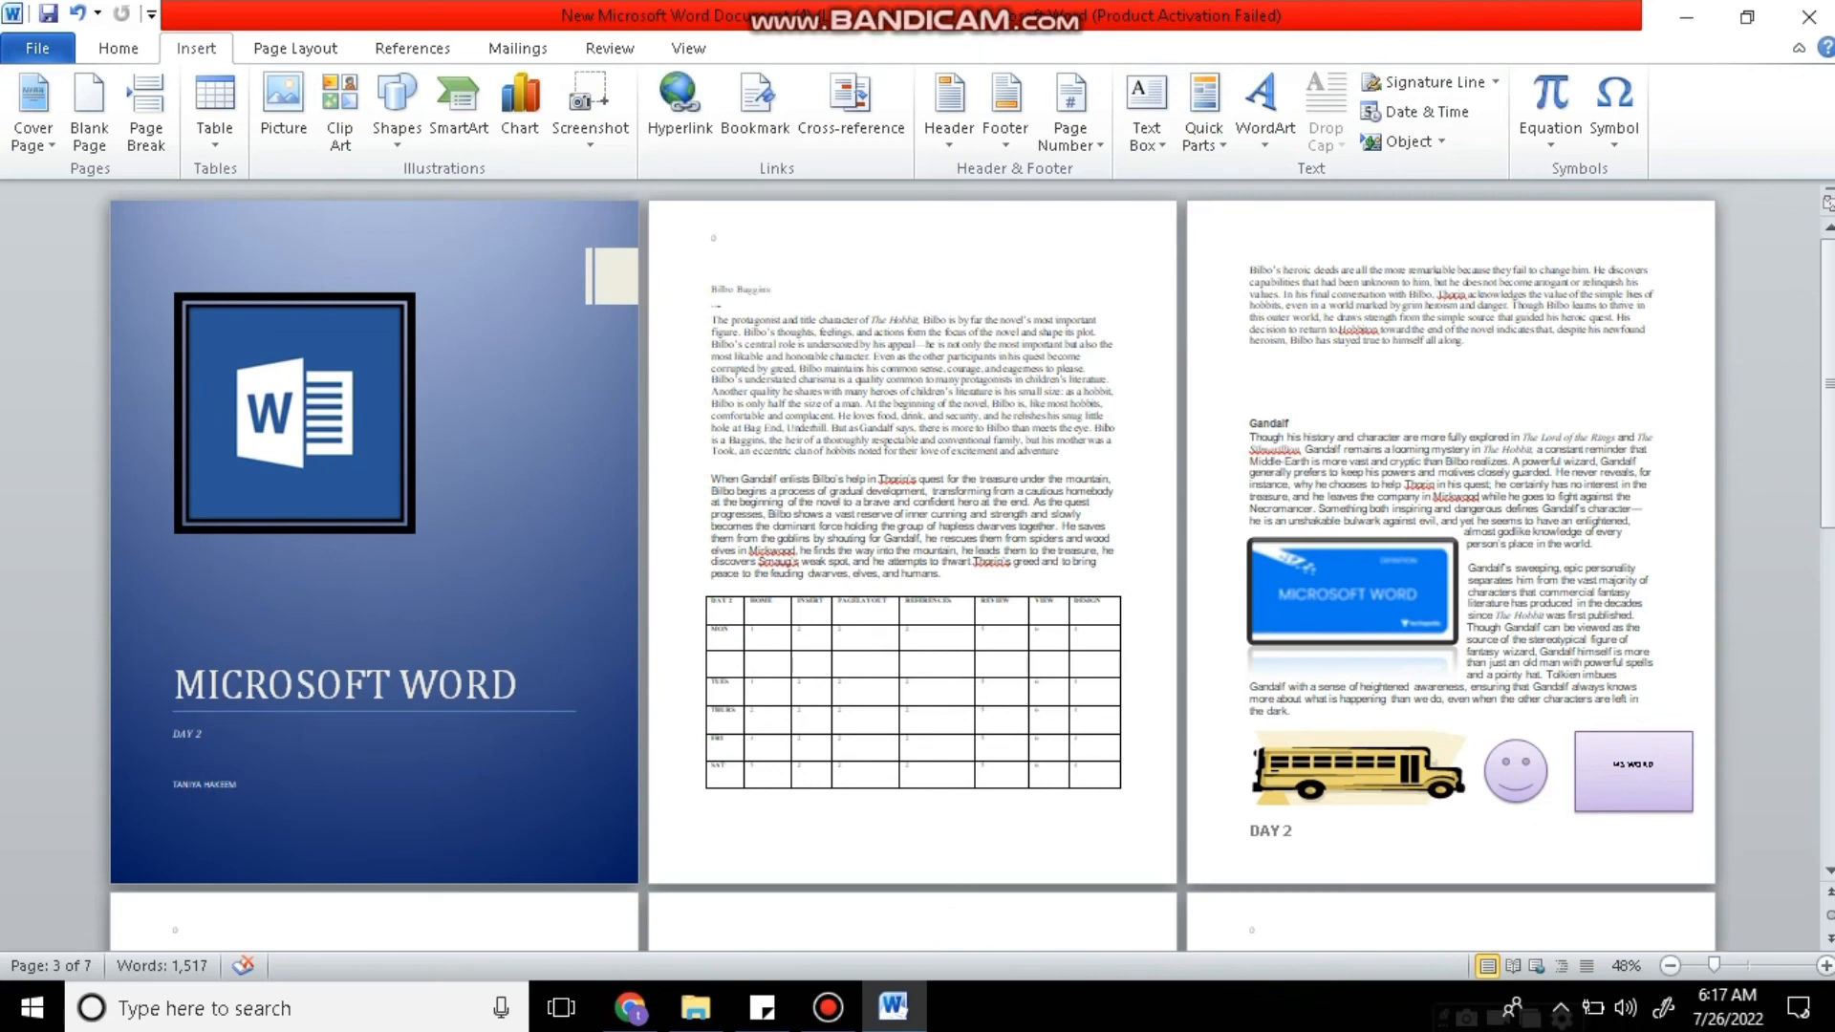
{"action": "left_click", "coordinate": [1428, 82]}
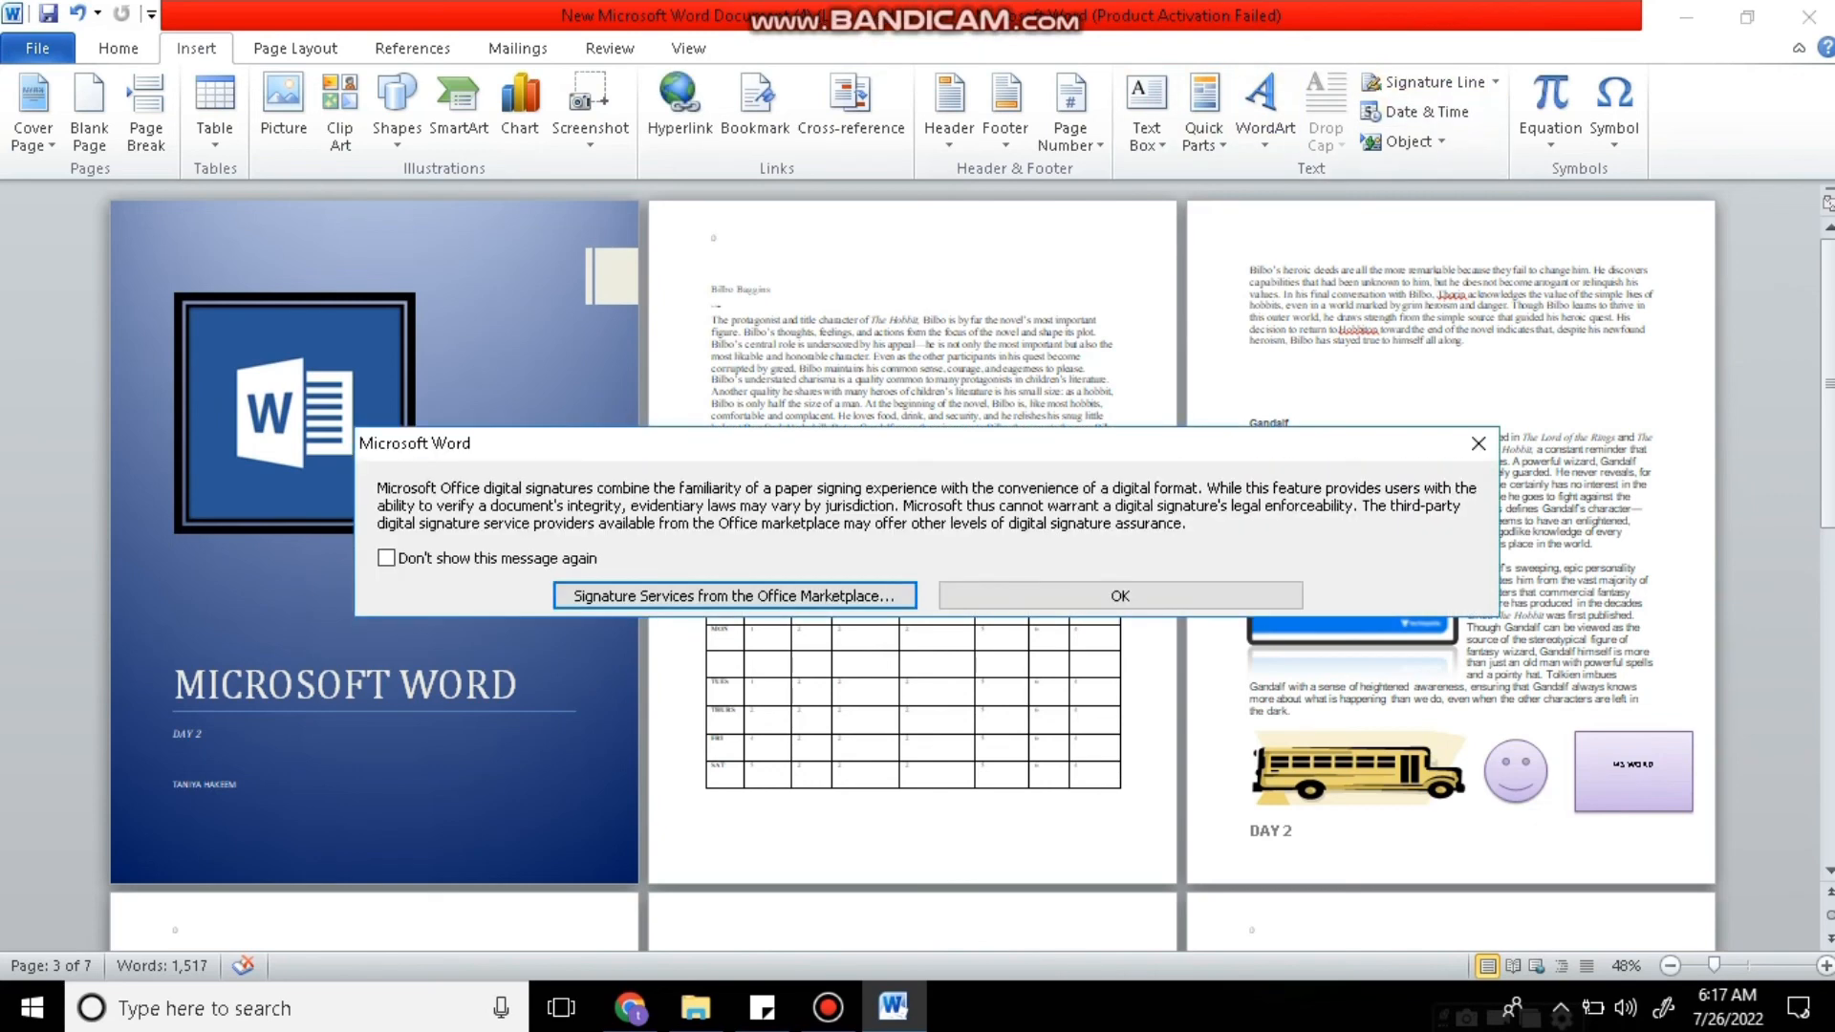
{"action": "key", "text": "Escape"}
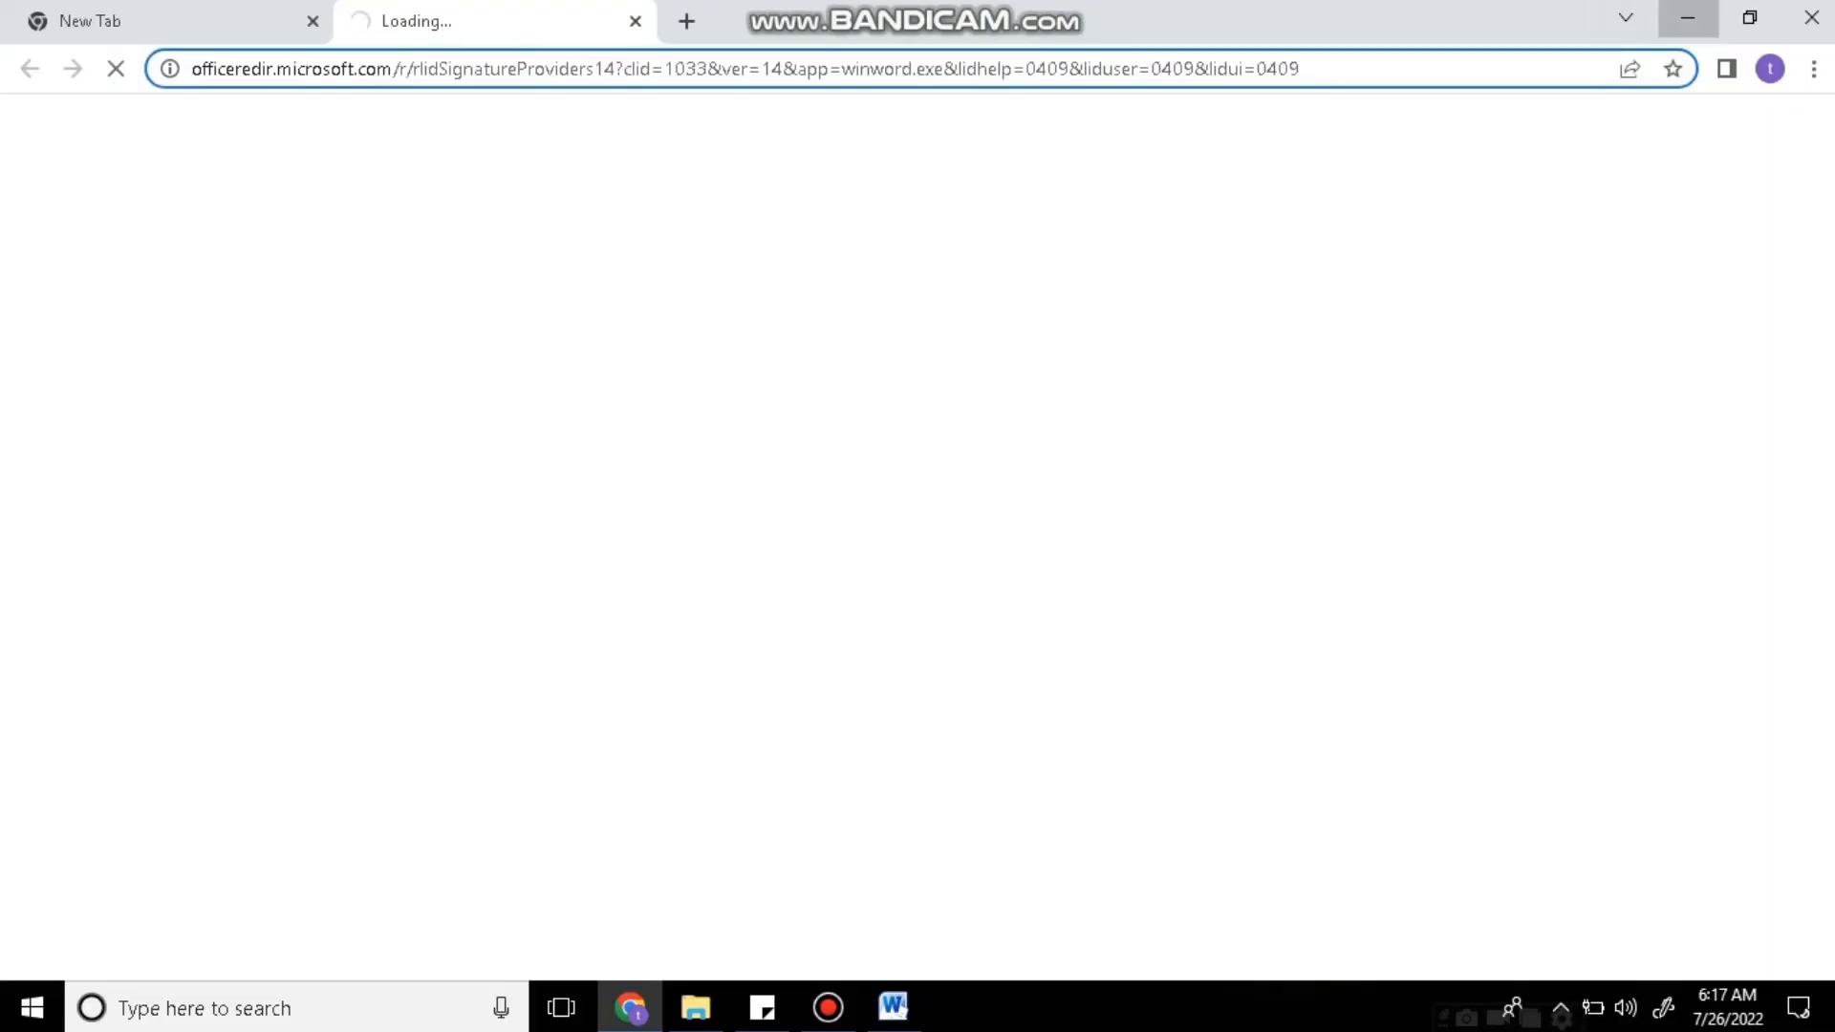
{"action": "left_click", "coordinate": [1688, 18]}
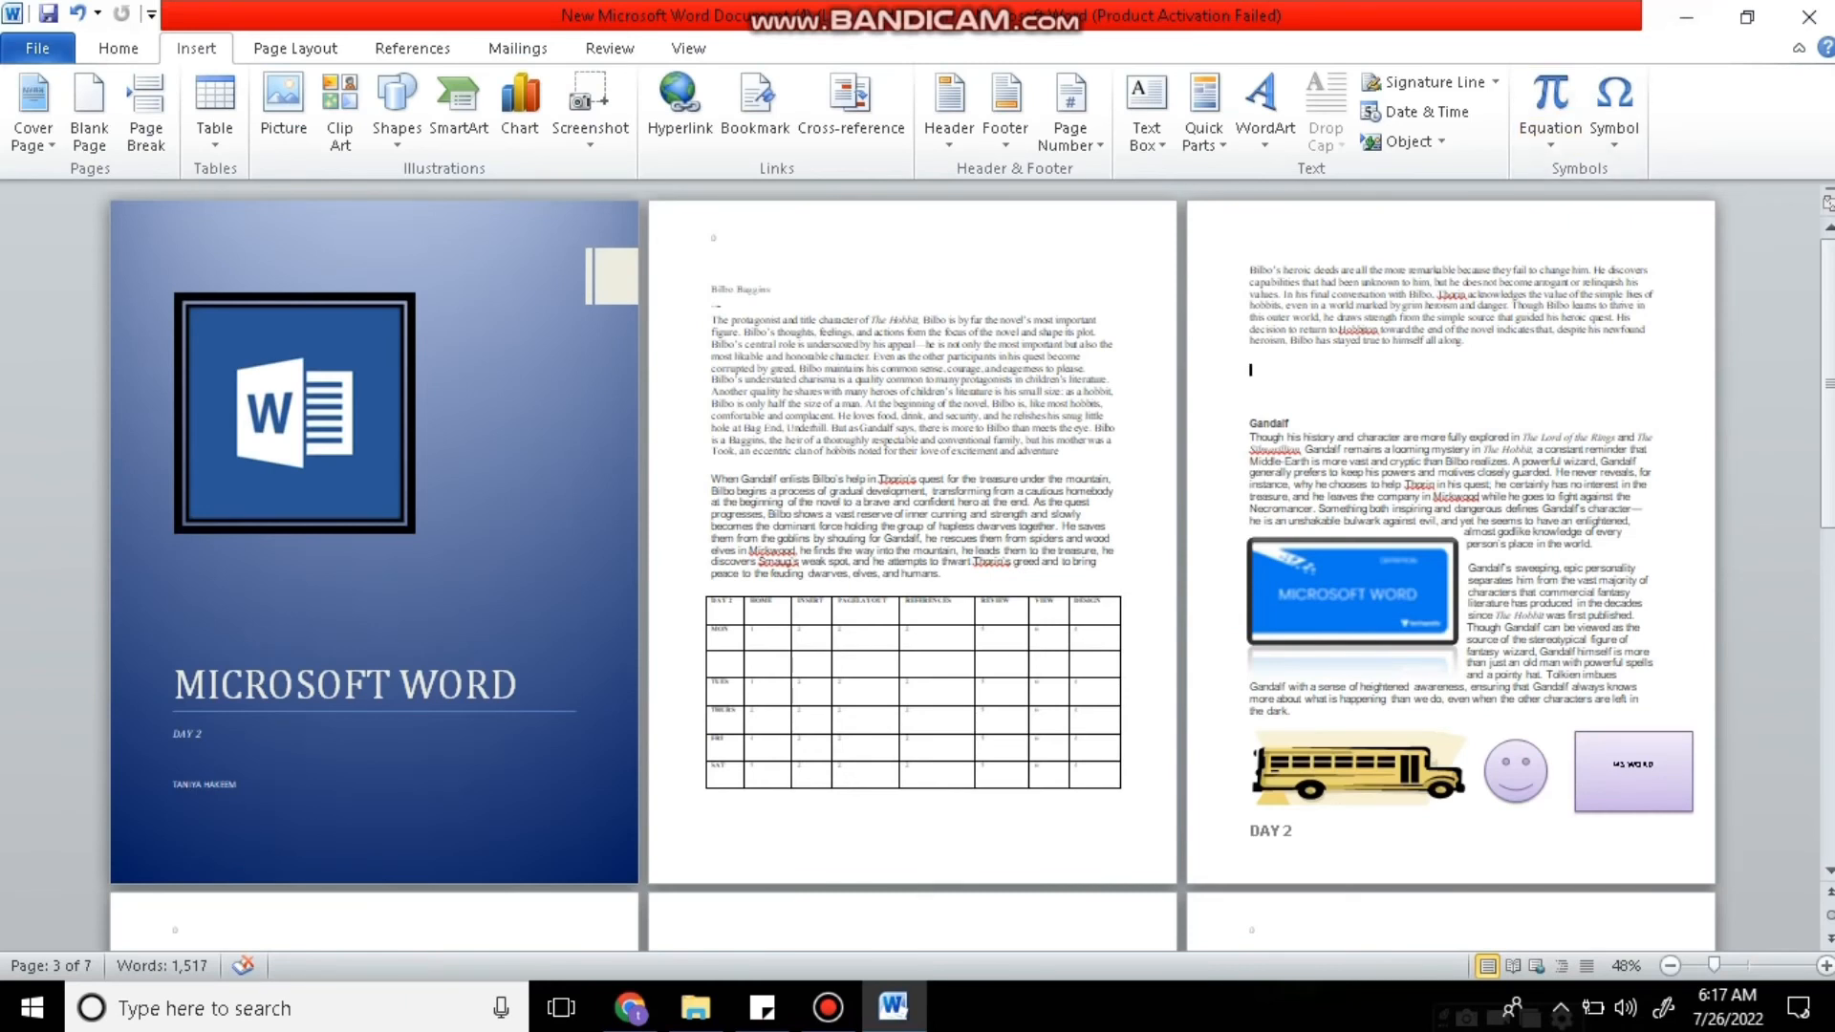
Insert a Microsoft Office signature line above the Gandalf heading, entering the signer's first name as the suggested signer.
{"action": "left_click", "coordinate": [1495, 82]}
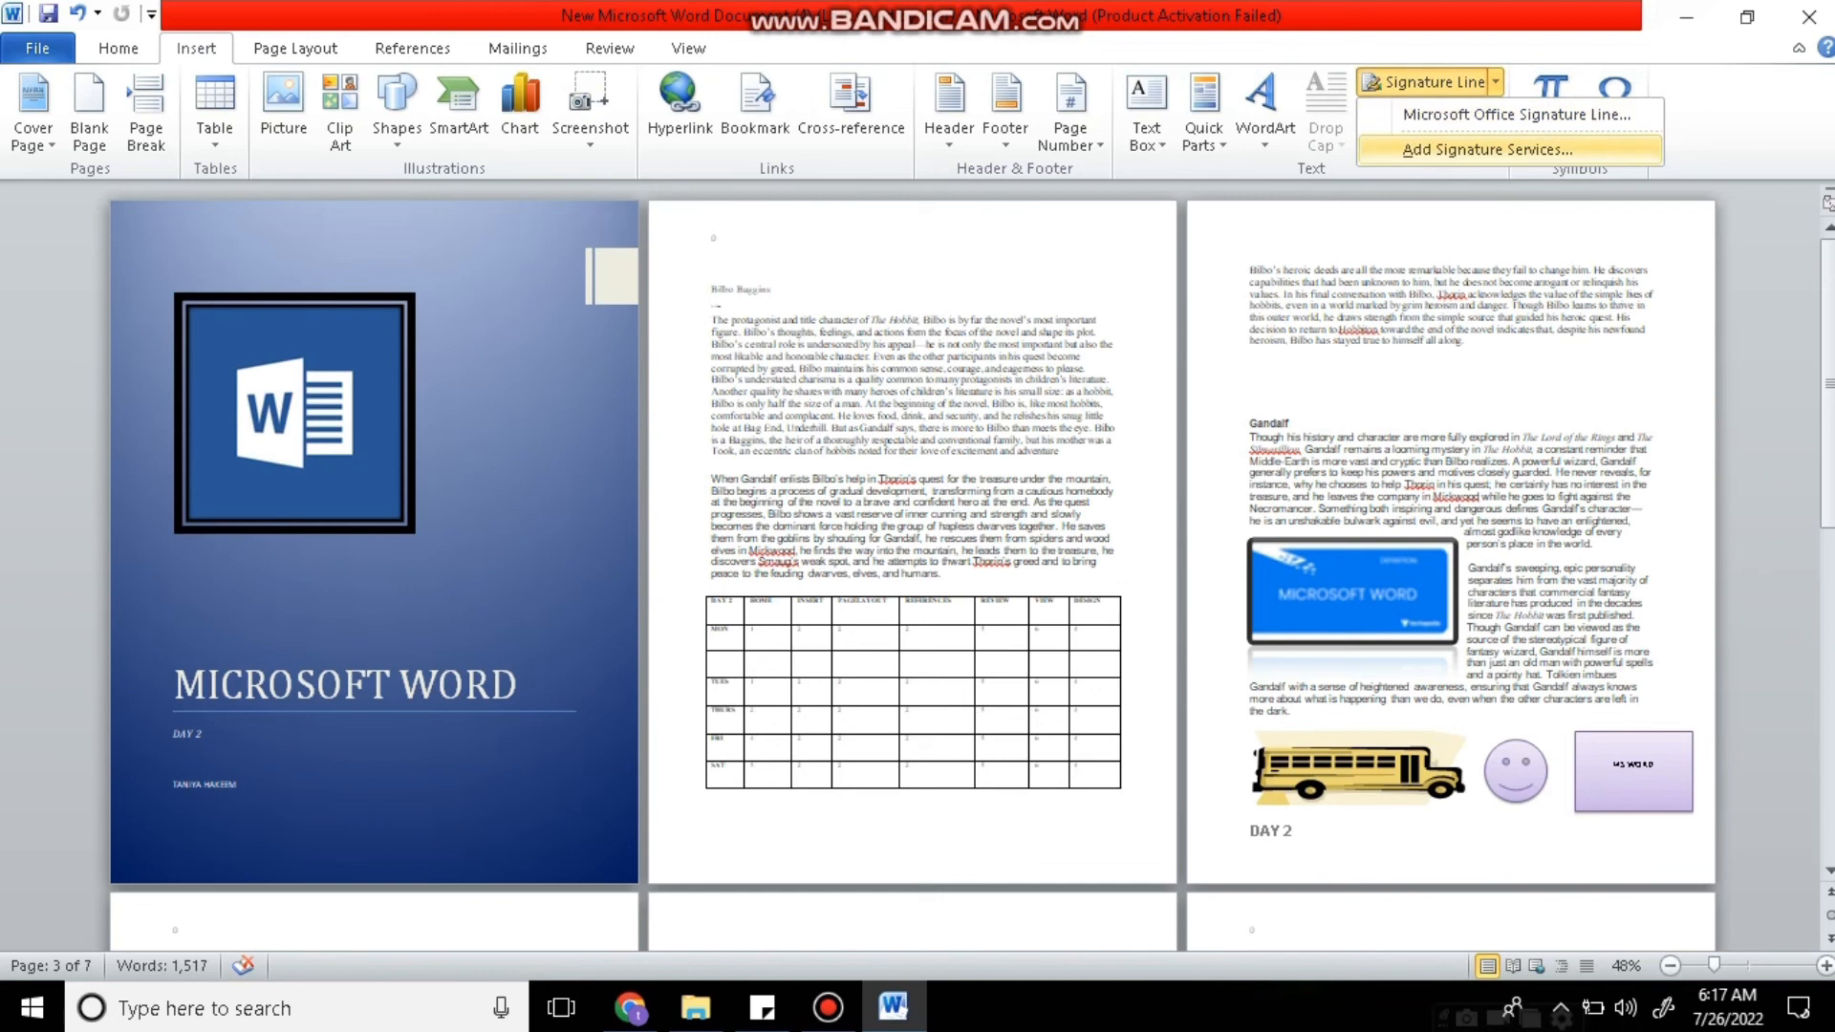
{"action": "left_click", "coordinate": [1517, 114]}
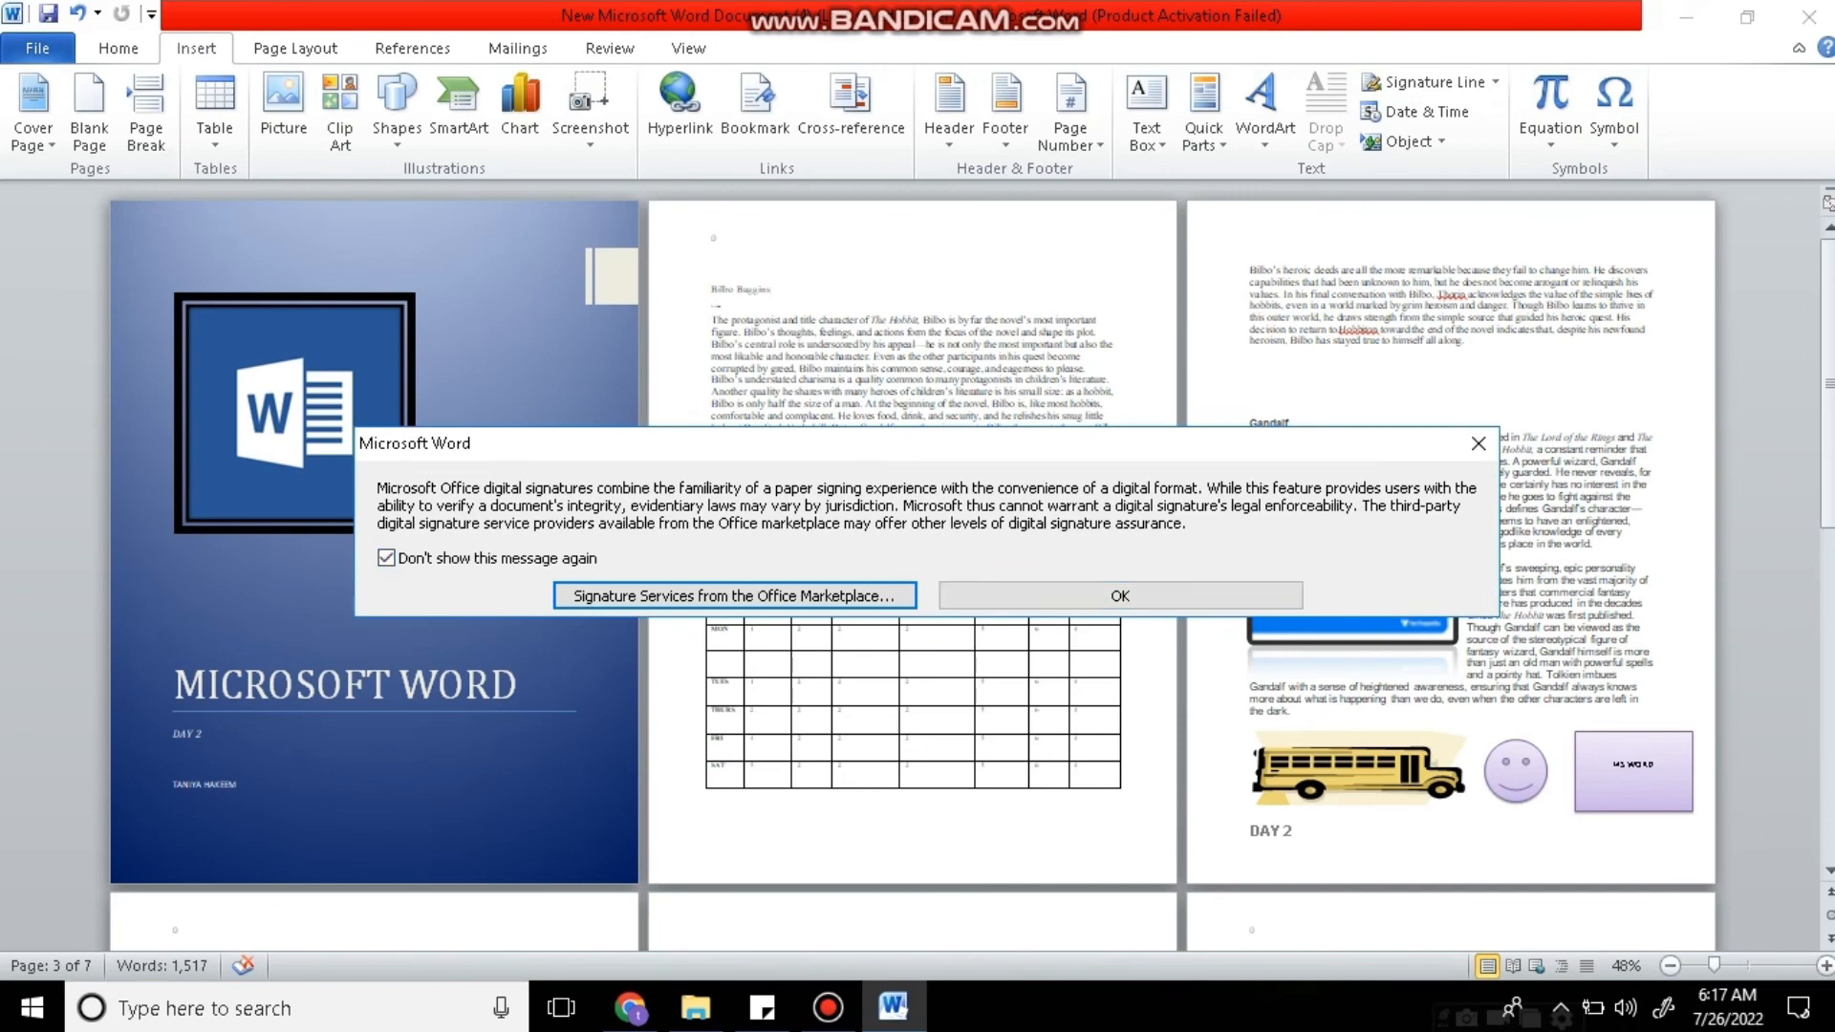
{"action": "left_click", "coordinate": [1120, 595]}
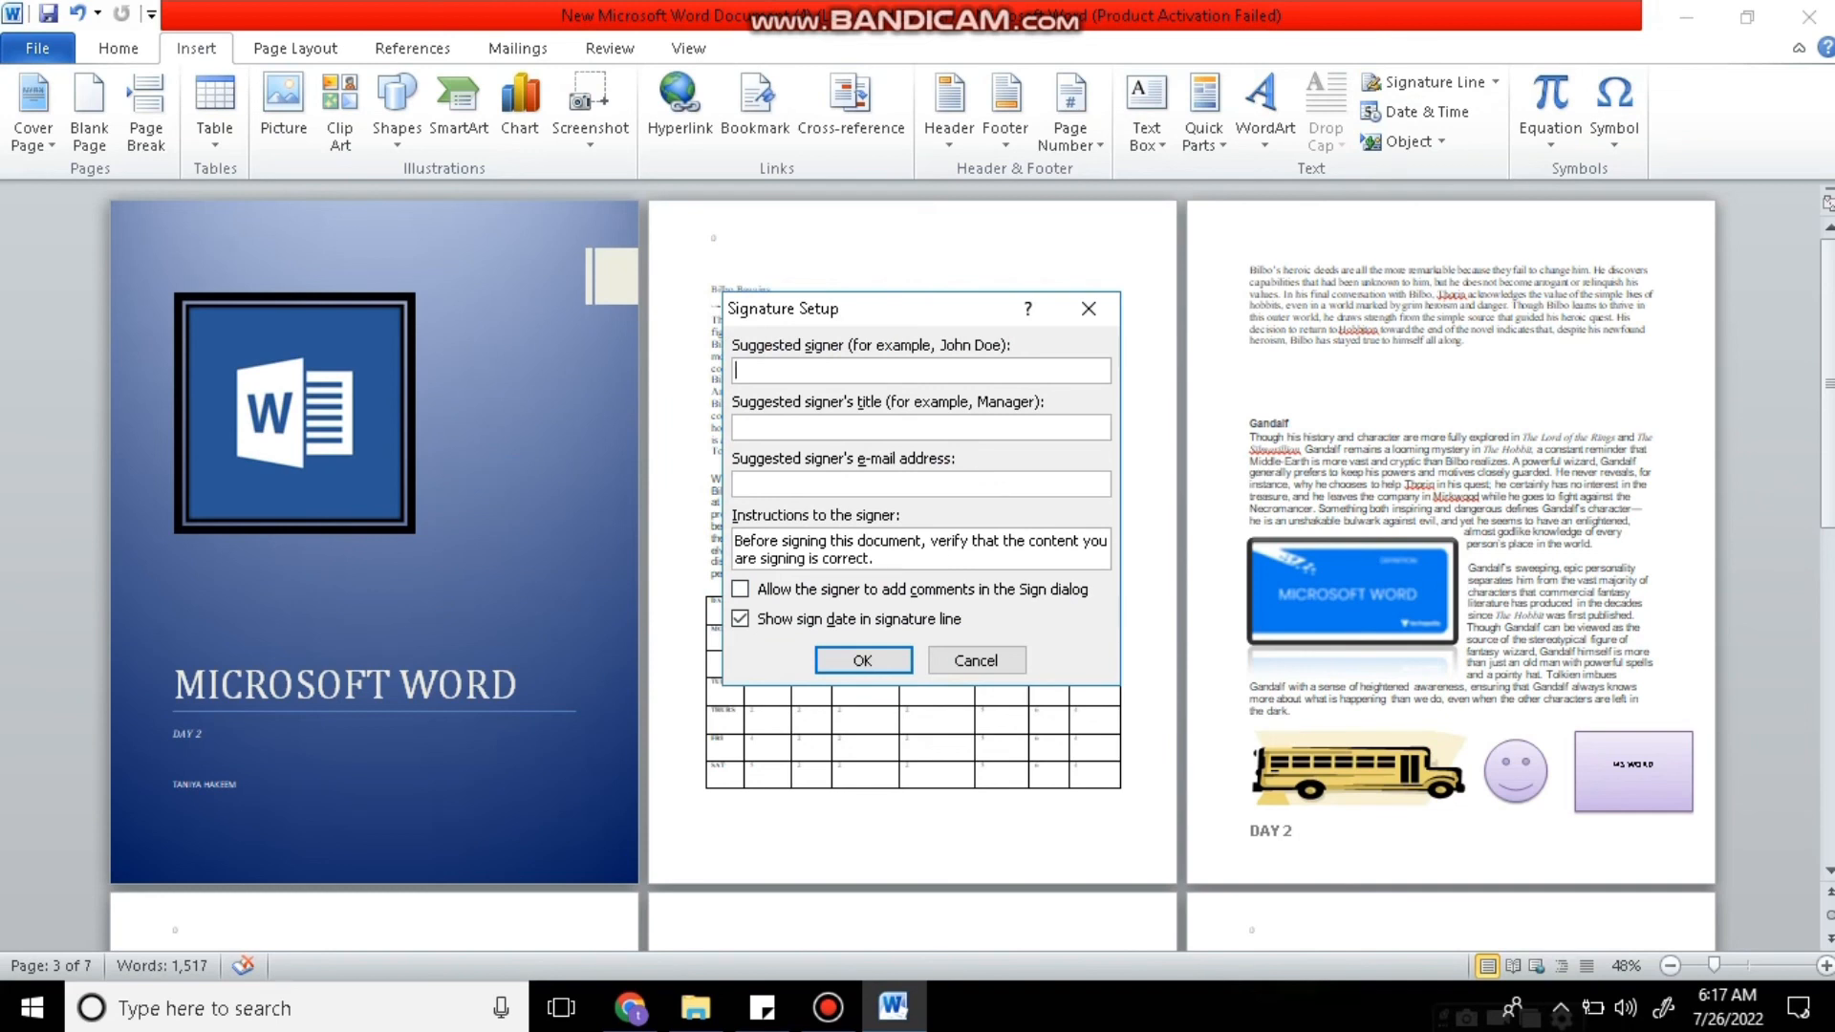
{"action": "type", "text": "TANIYA"}
{"action": "left_click", "coordinate": [862, 660]}
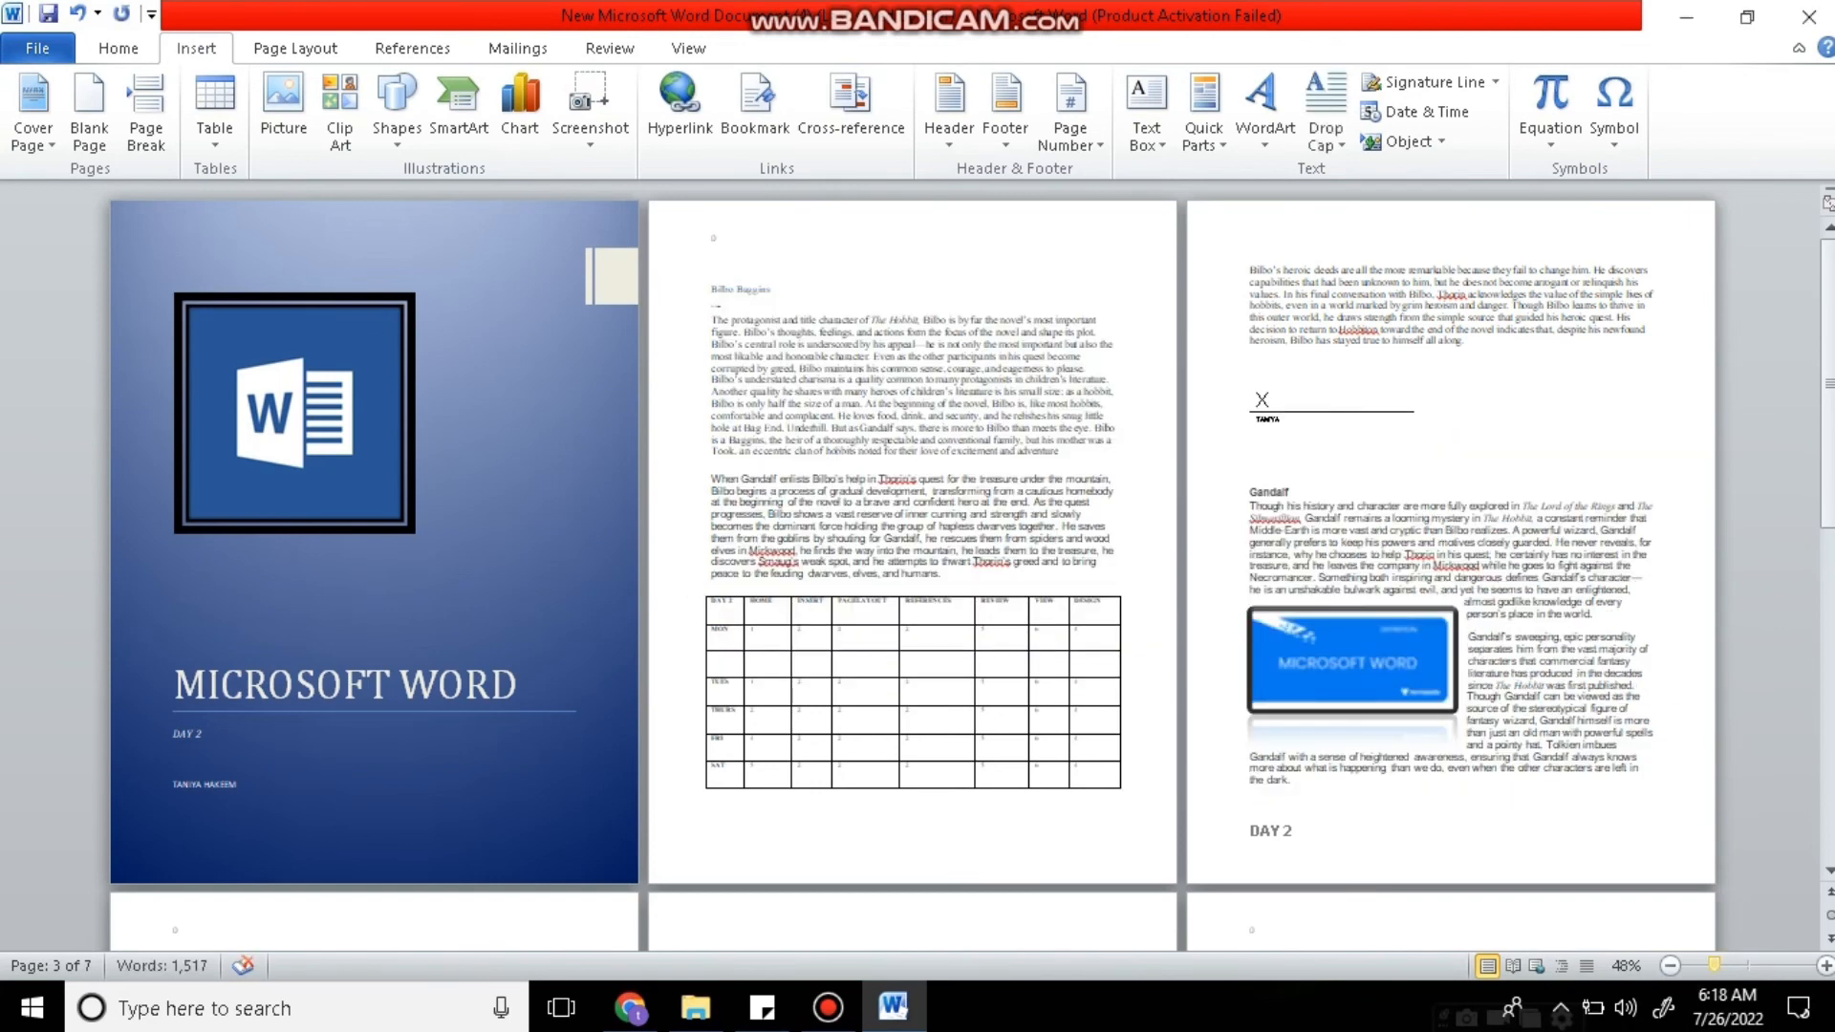
Look over the symbol and built-in equation choices without inserting any.
{"action": "left_click", "coordinate": [1741, 966]}
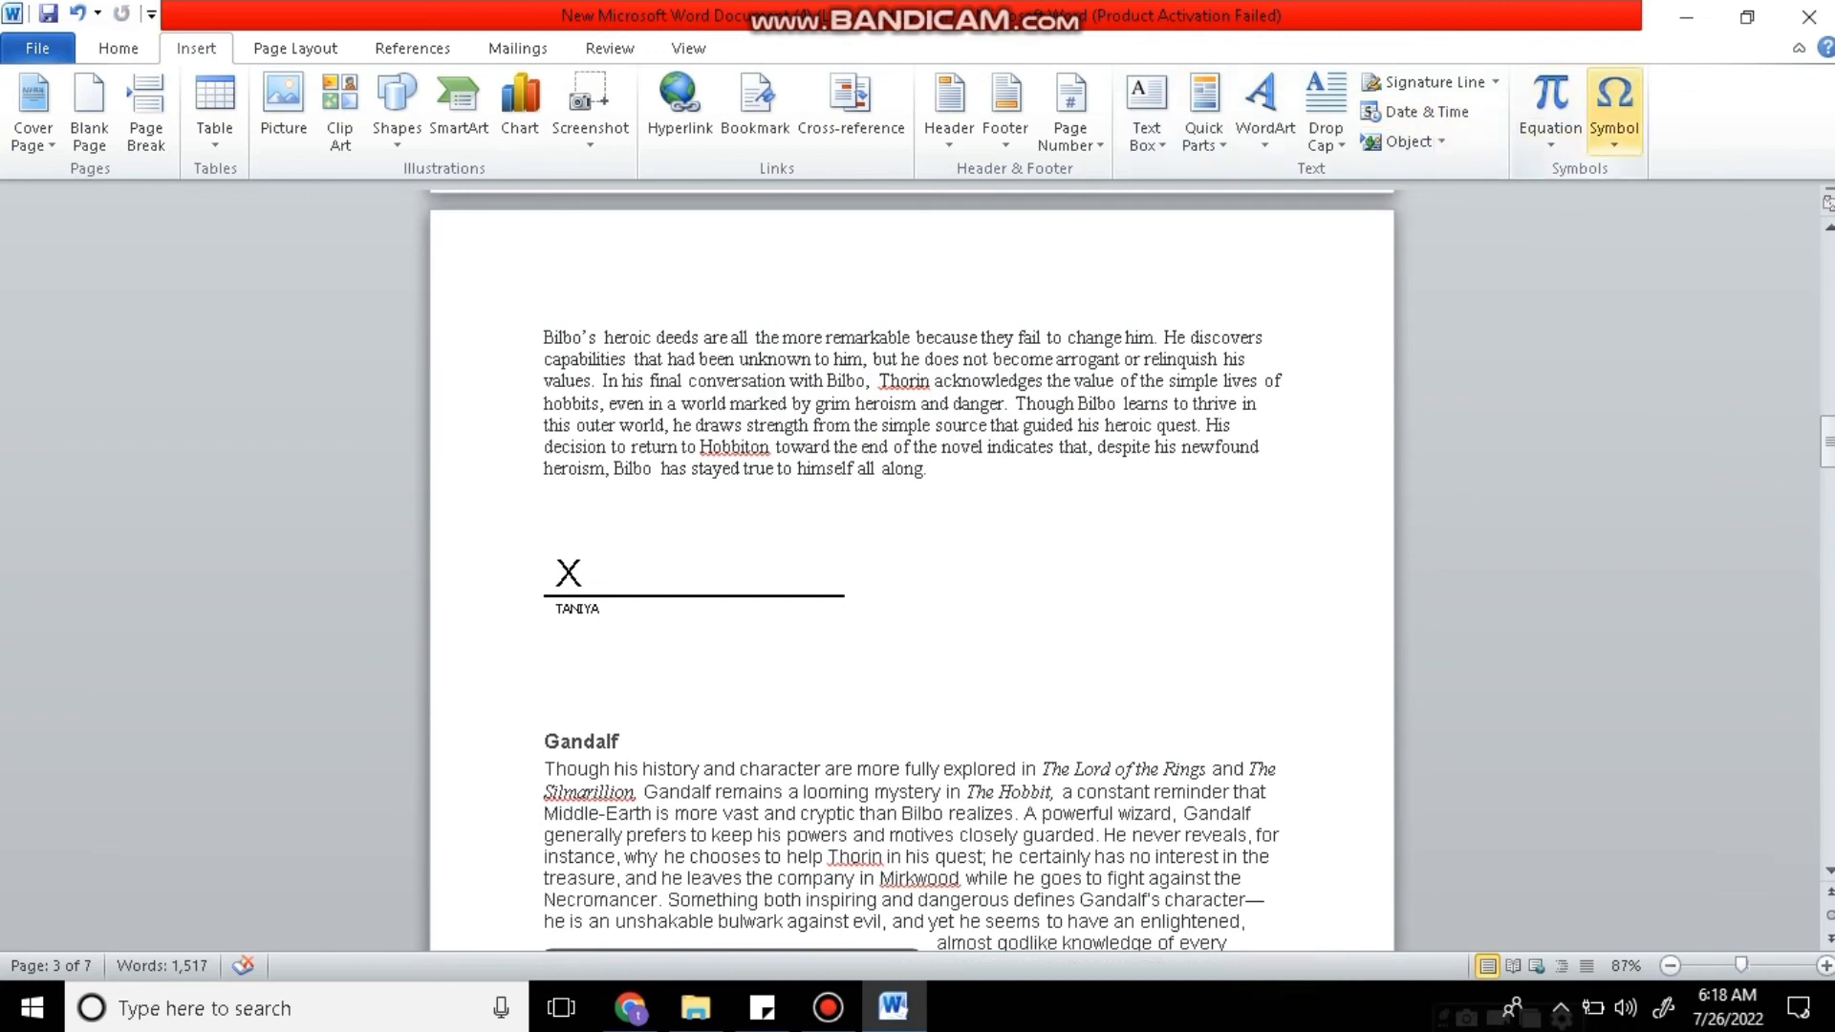
{"action": "left_click", "coordinate": [1614, 110]}
{"action": "left_click", "coordinate": [1549, 110]}
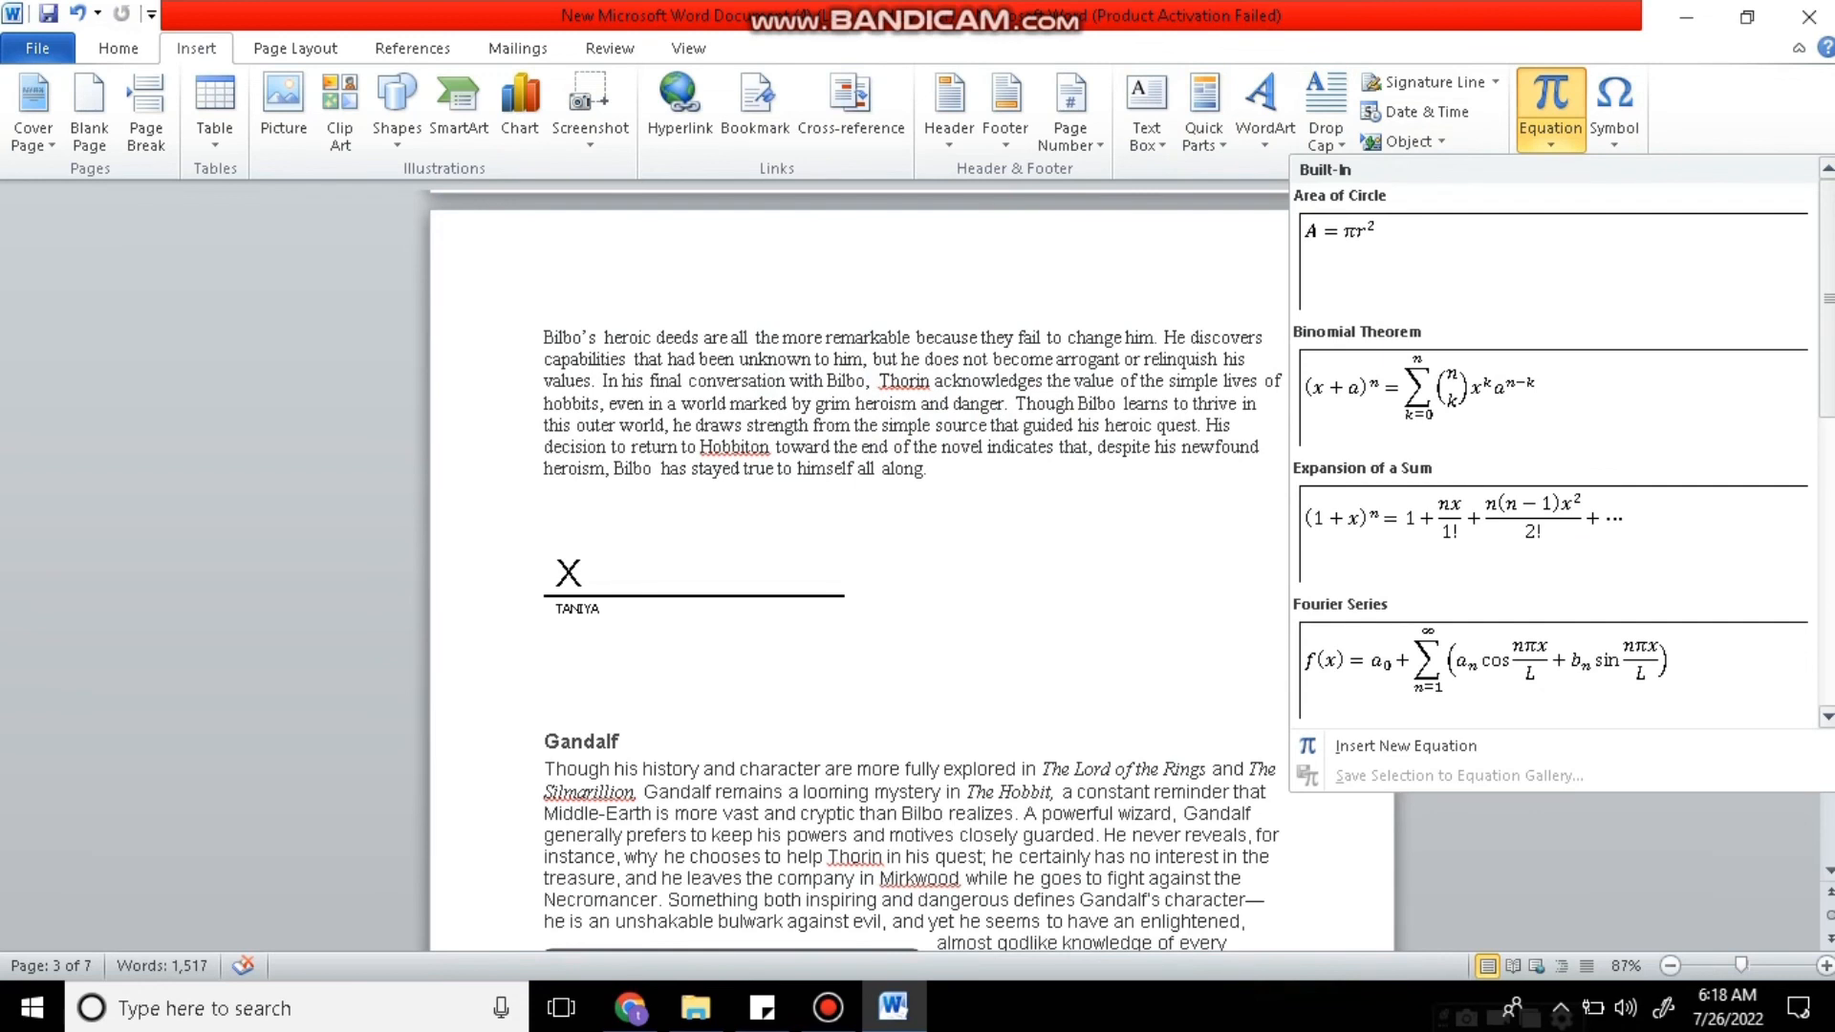
{"action": "key", "text": "Escape"}
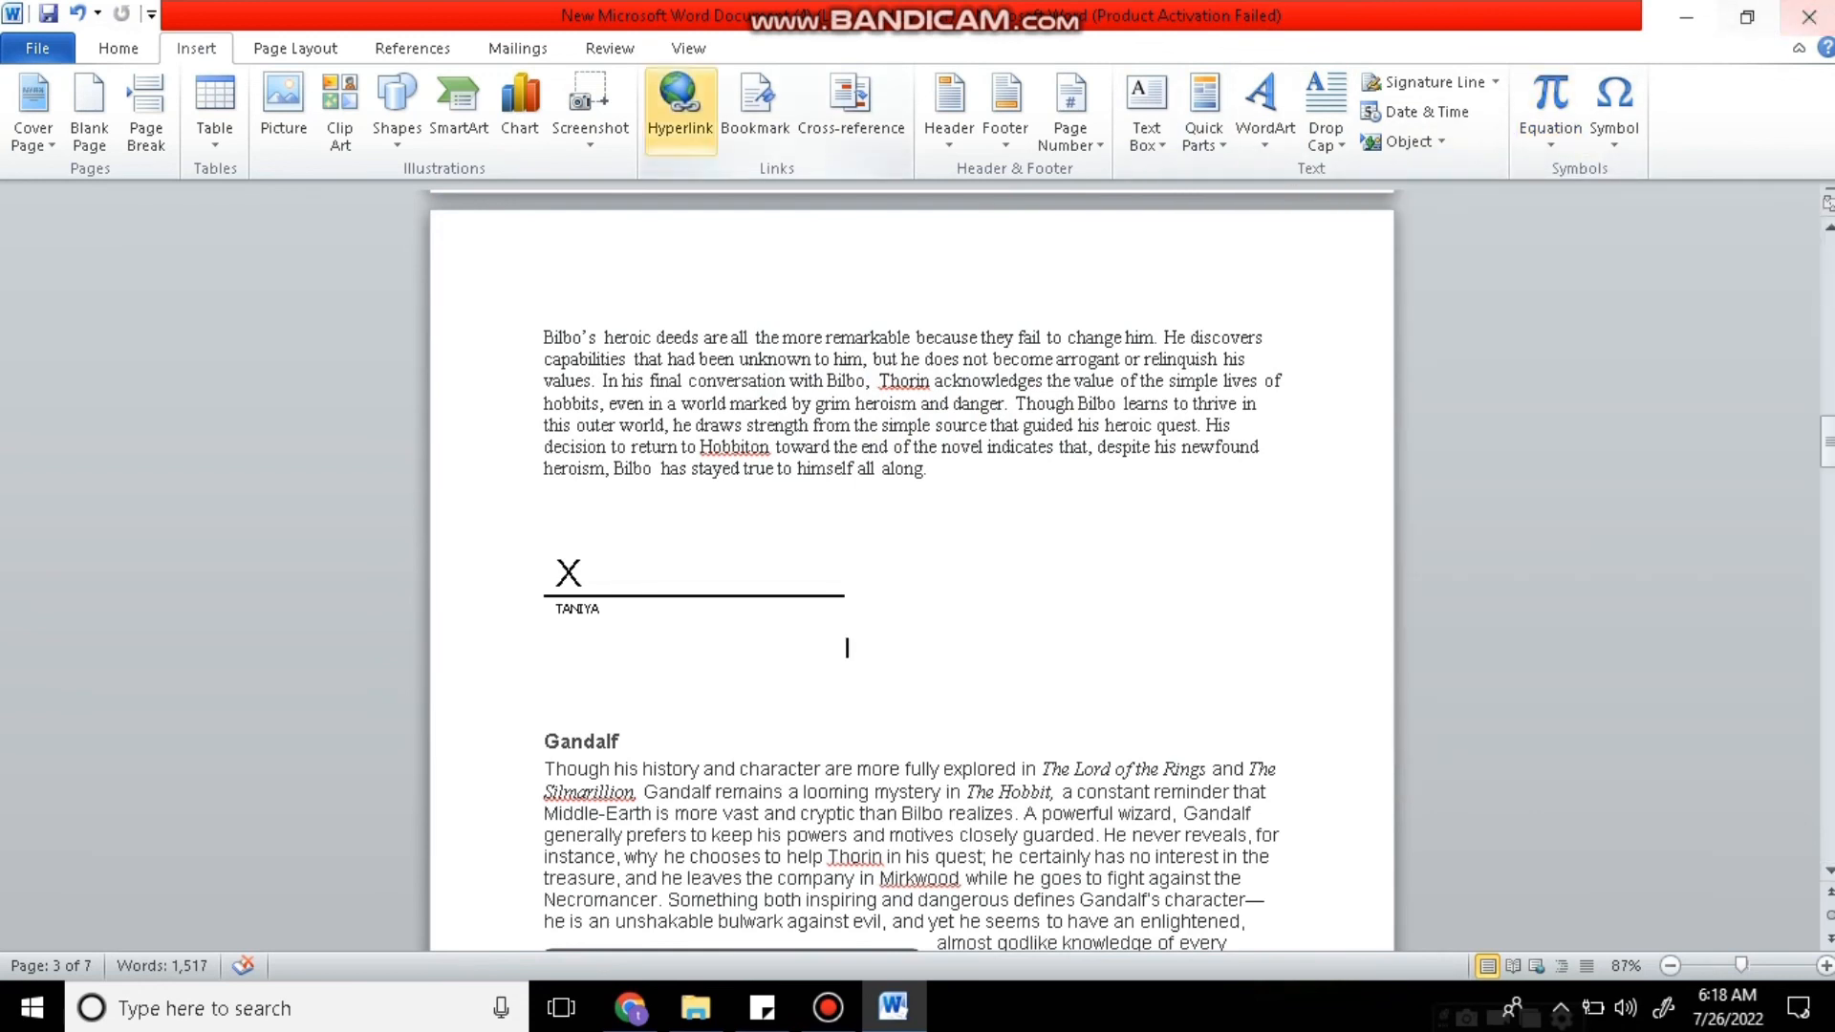
Save the document and close it, keeping the copied clipboard content available to other applications.
{"action": "left_click", "coordinate": [48, 13]}
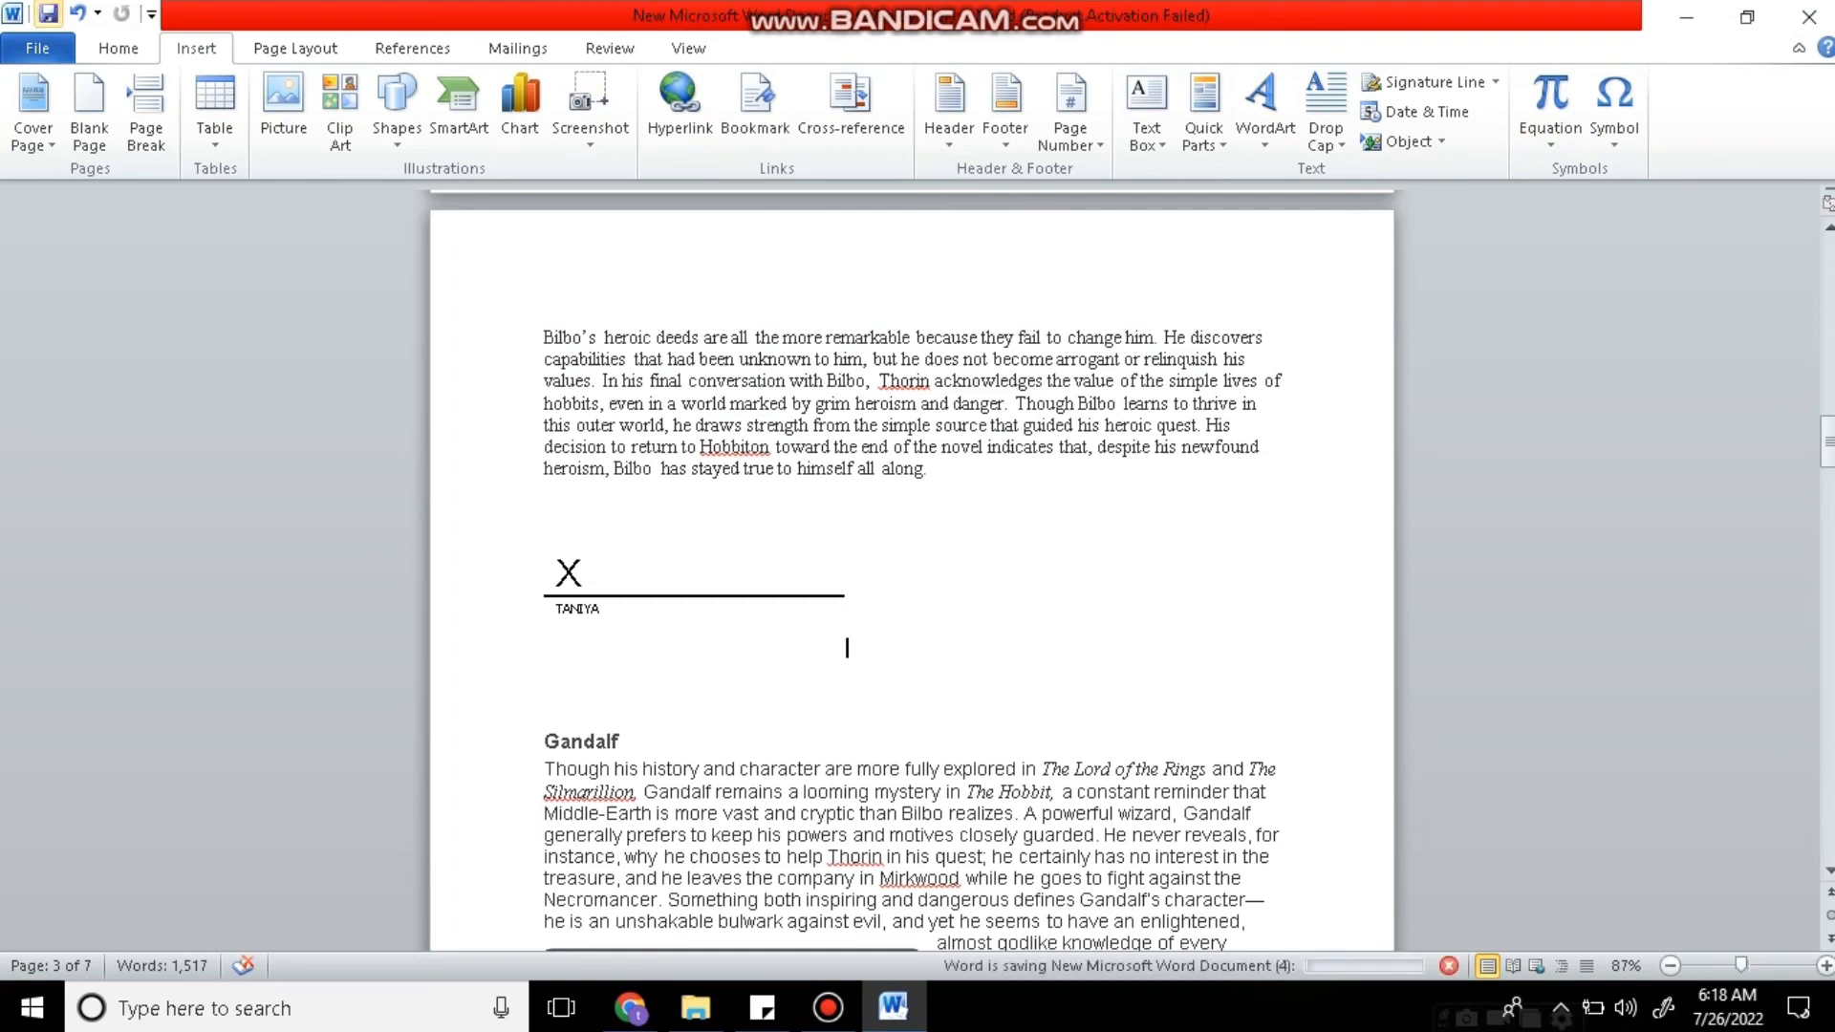
{"action": "left_click", "coordinate": [1808, 17]}
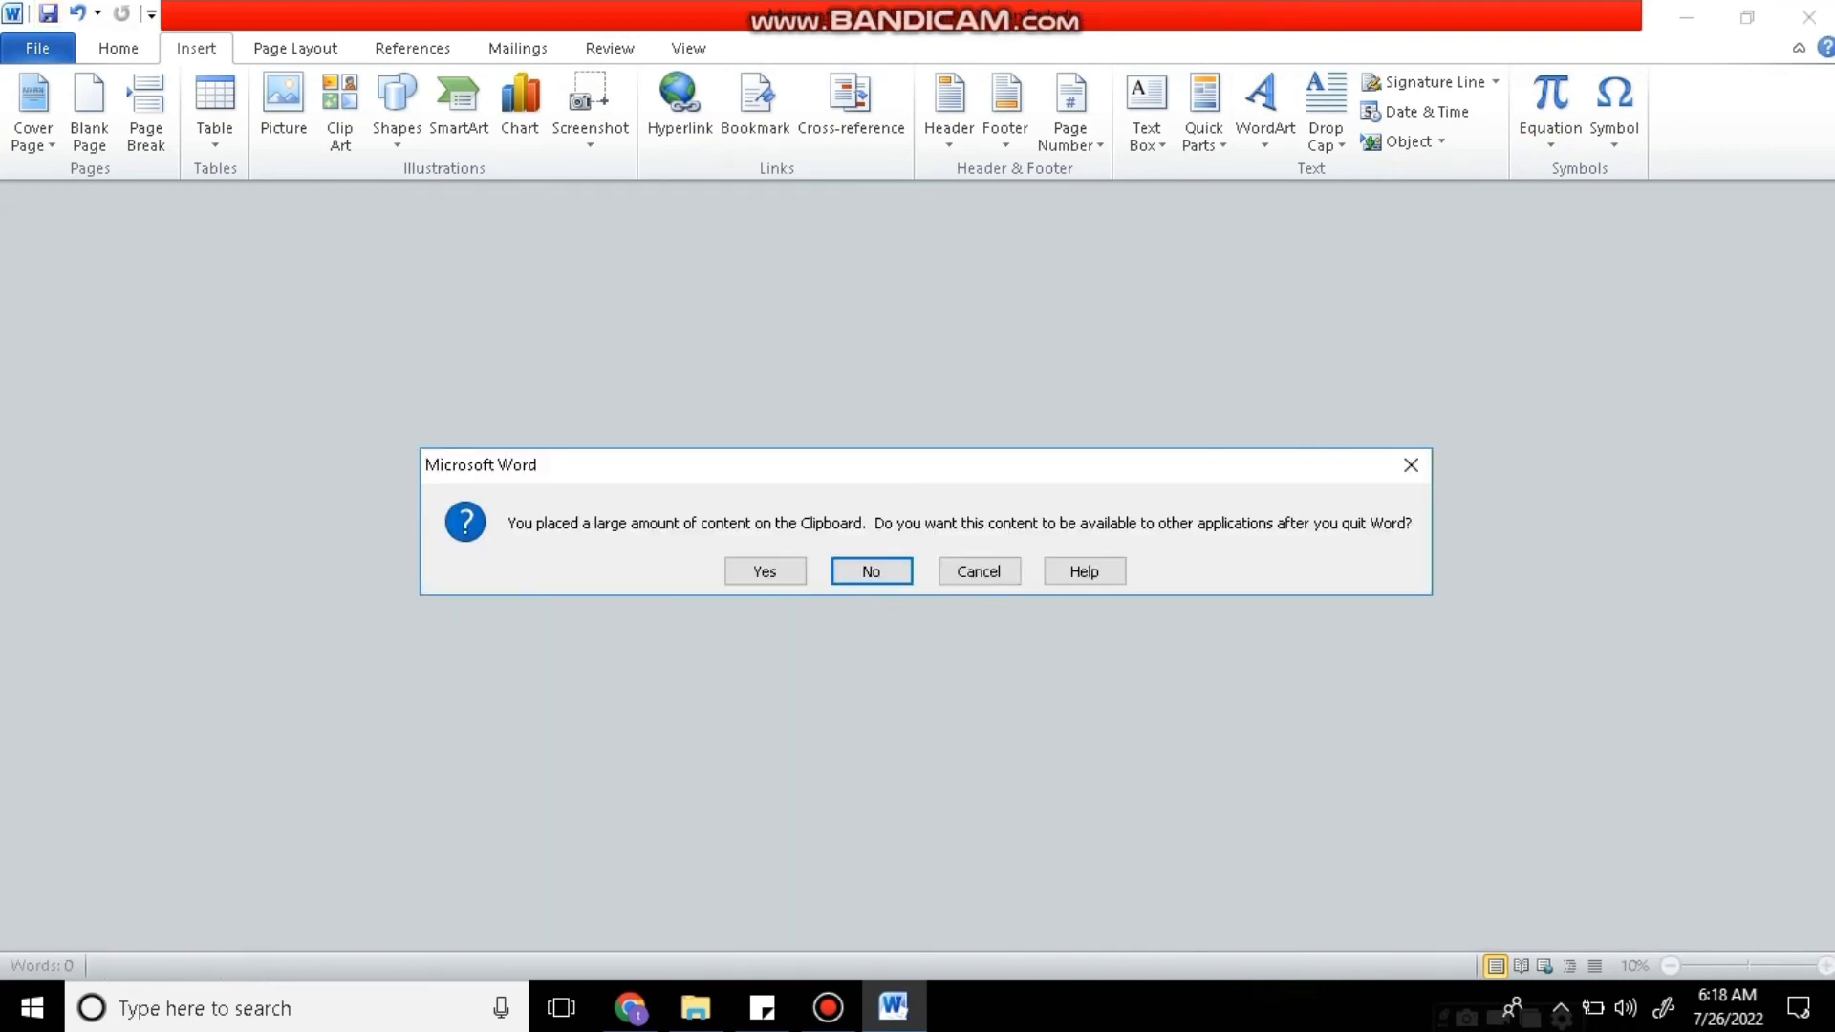
{"action": "left_click", "coordinate": [765, 570]}
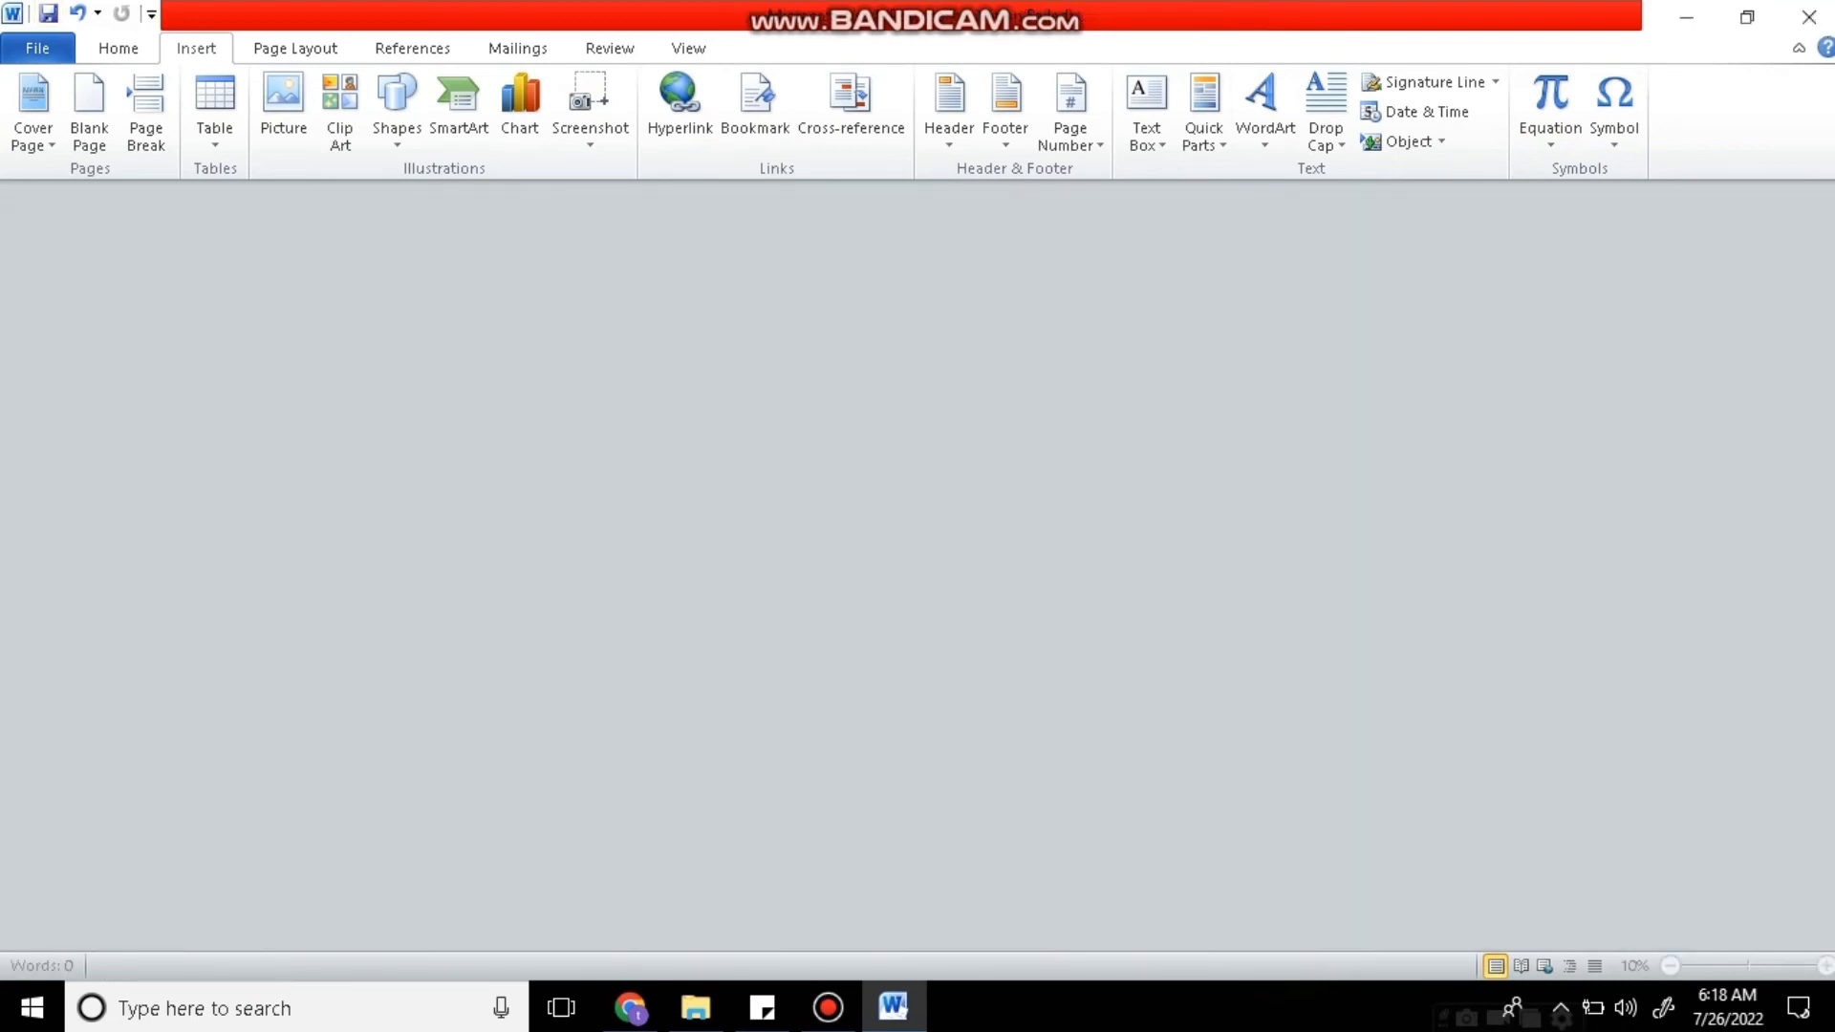